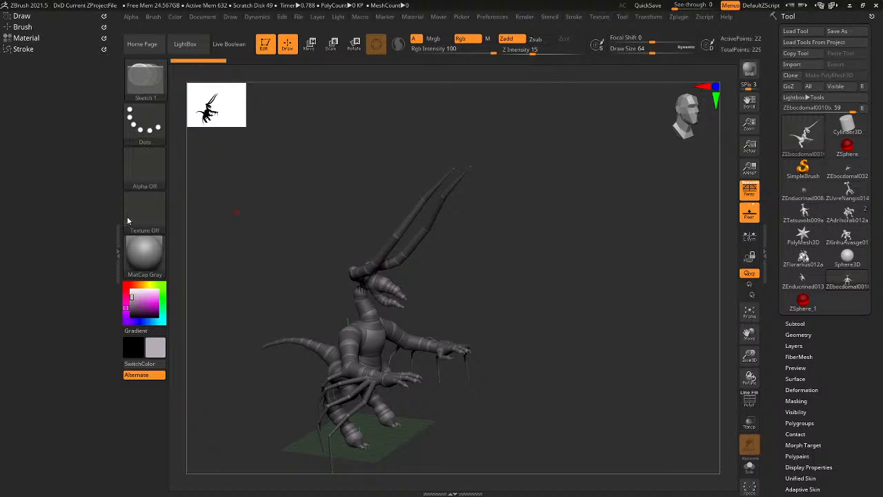
{"action": "left_click_drag", "start_coordinate": [475, 190], "coordinate": [597, 200]}
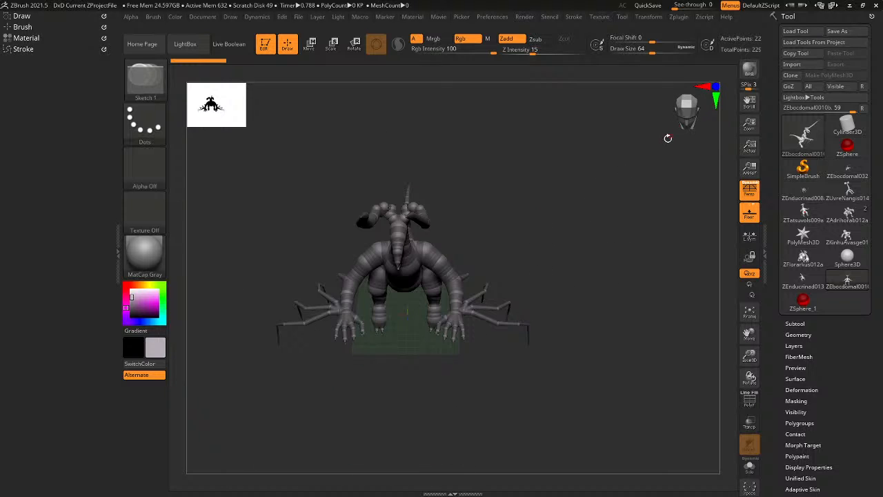
{"action": "left_click_drag", "start_coordinate": [690, 113], "coordinate": [687, 102]}
{"action": "left_click_drag", "start_coordinate": [687, 141], "coordinate": [527, 264]}
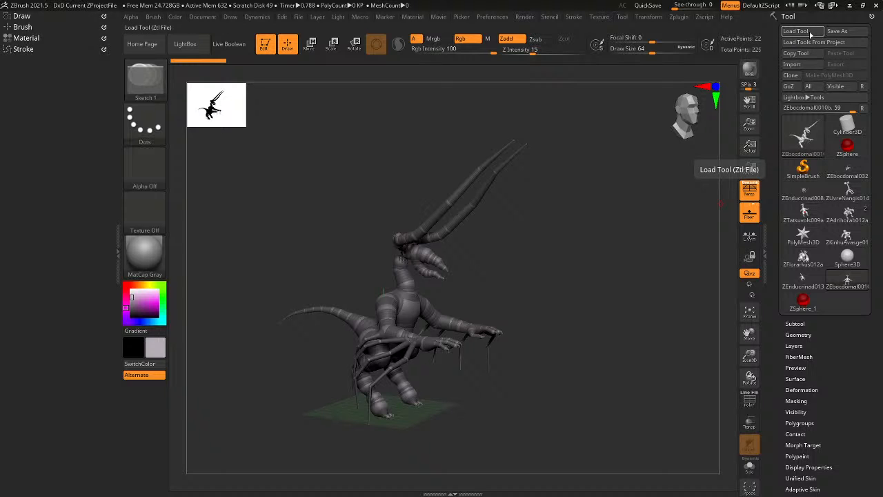
Load the ZEbocdomal004 tool from the DxD > Ebocdomal > ZEbocdomal > a folder.
{"action": "left_click", "coordinate": [817, 32]}
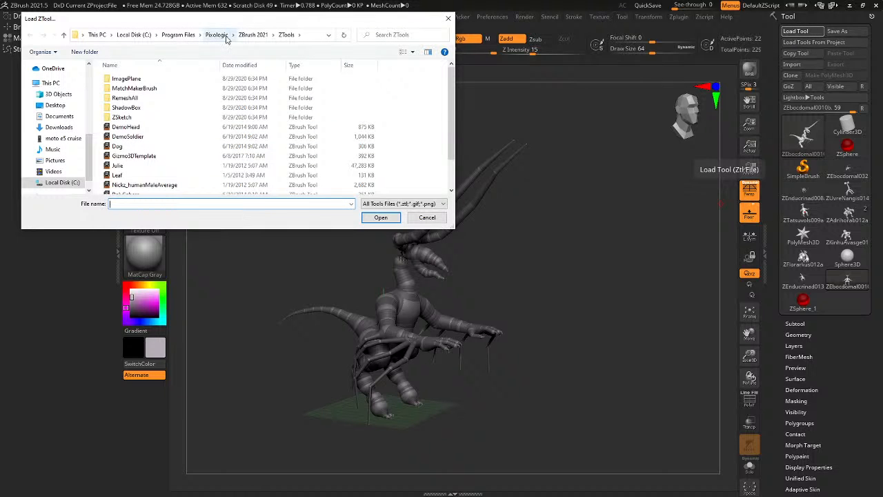
{"action": "left_click", "coordinate": [60, 116]}
{"action": "left_click", "coordinate": [58, 94]}
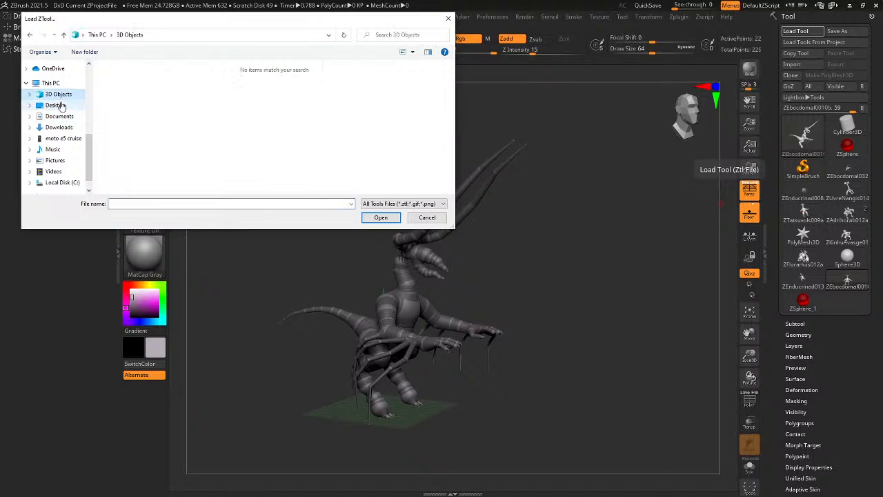
{"action": "left_click", "coordinate": [57, 105]}
{"action": "left_click", "coordinate": [59, 95]}
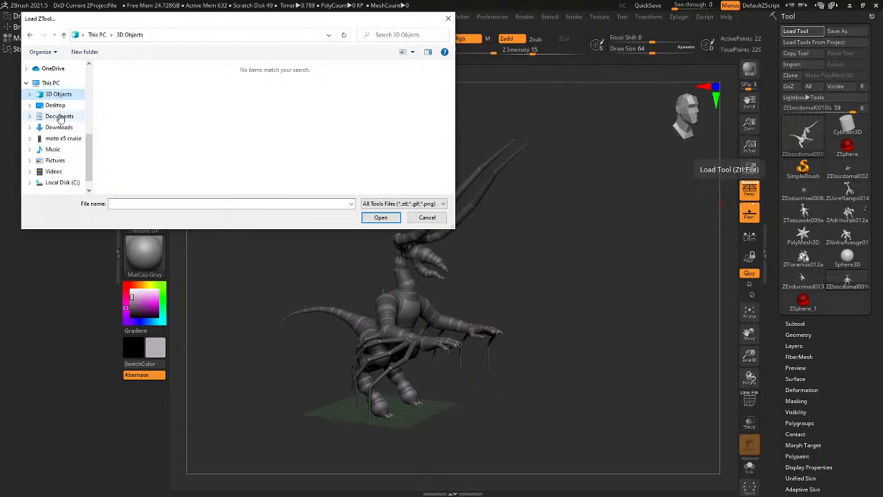
{"action": "left_click", "coordinate": [57, 106]}
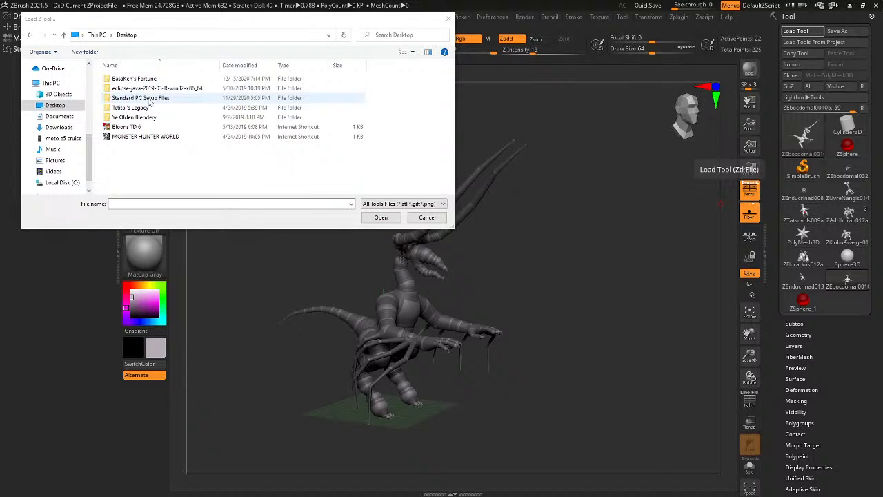
{"action": "scroll", "coordinate": [60, 118], "scroll_direction": "up", "scroll_amount": 2}
{"action": "scroll", "coordinate": [60, 118], "scroll_direction": "up", "scroll_amount": 3}
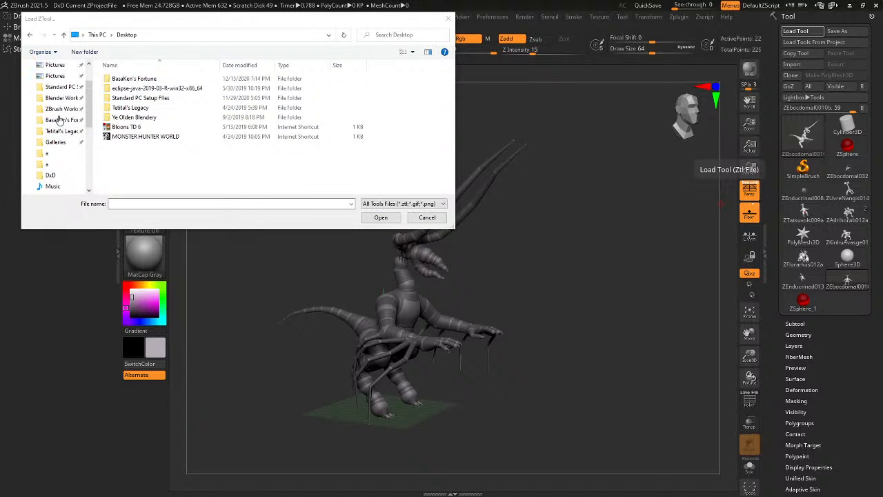
{"action": "left_click", "coordinate": [50, 166]}
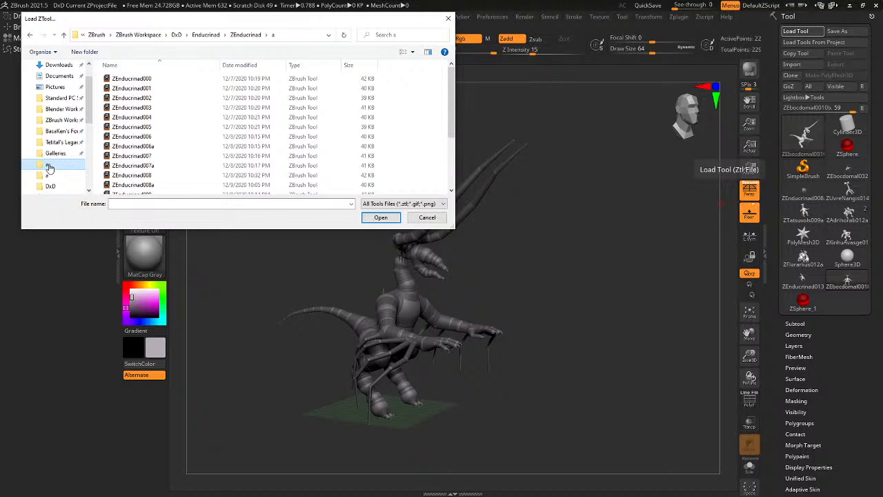
{"action": "left_click", "coordinate": [46, 175]}
{"action": "scroll", "coordinate": [290, 113], "scroll_direction": "down", "scroll_amount": 2}
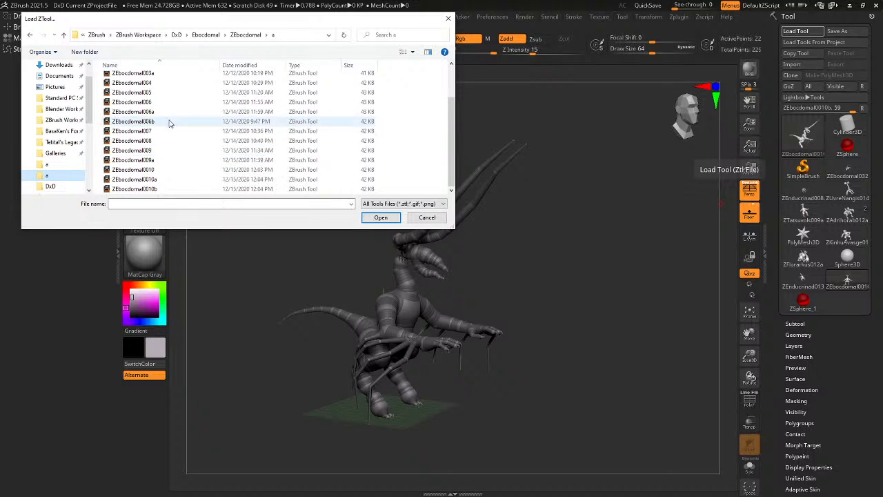
{"action": "scroll", "coordinate": [165, 119], "scroll_direction": "up", "scroll_amount": 1}
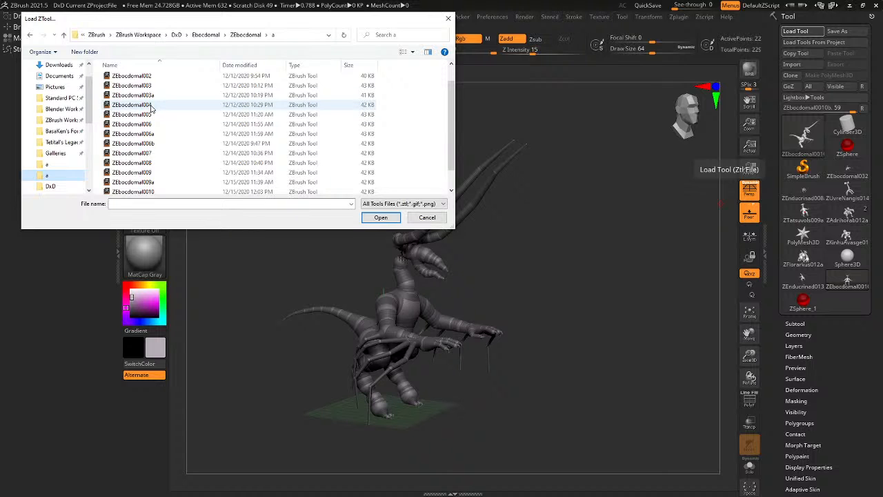
{"action": "double_click", "coordinate": [152, 108]}
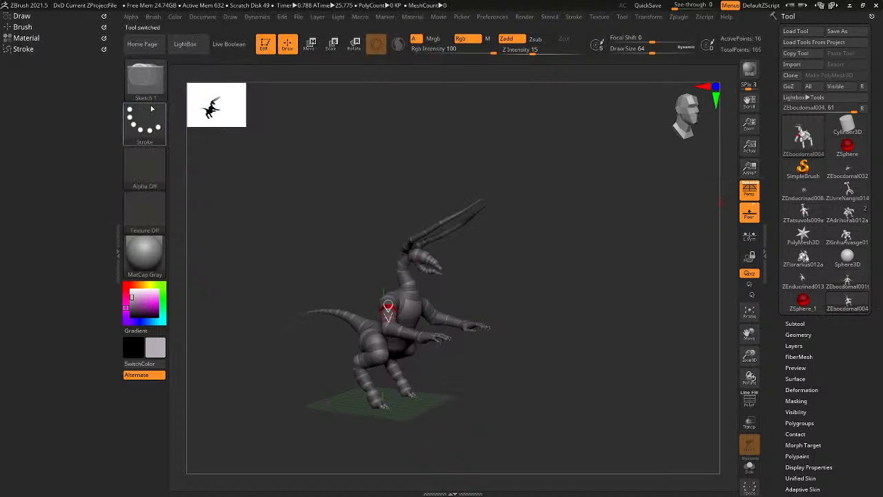
Examine ZEbocdomal004 in side view and compare it with ZEbocdomal0010b by switching between the two tools.
{"action": "left_click_drag", "start_coordinate": [533, 298], "coordinate": [563, 283]}
{"action": "left_click", "coordinate": [684, 116]}
{"action": "left_click_drag", "start_coordinate": [613, 249], "coordinate": [570, 265], "text": "alt"}
{"action": "left_click_drag", "start_coordinate": [570, 265], "coordinate": [625, 281], "text": "alt"}
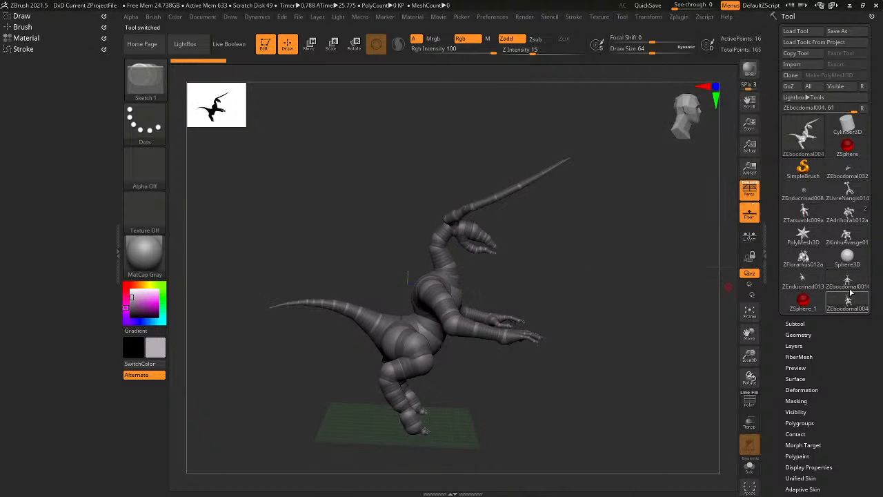
{"action": "left_click", "coordinate": [849, 291]}
{"action": "left_click", "coordinate": [850, 302]}
{"action": "left_click", "coordinate": [859, 286]}
{"action": "left_click_drag", "start_coordinate": [691, 294], "coordinate": [612, 264]}
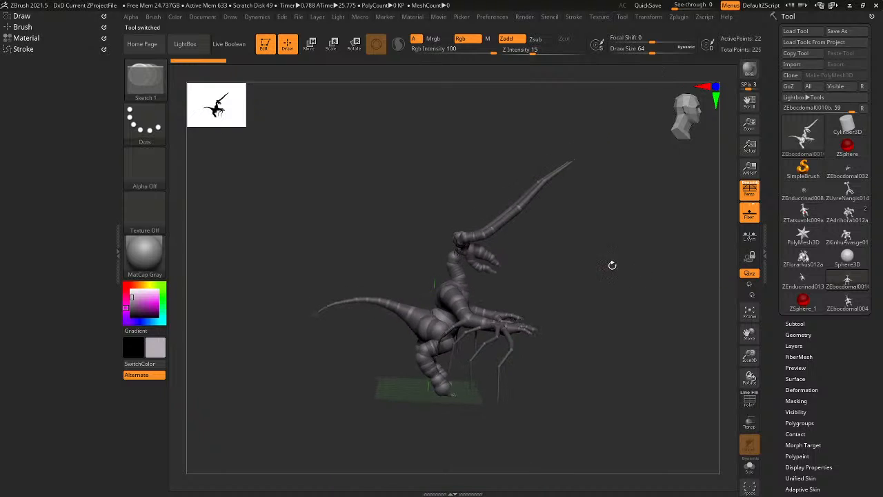
View ZEbocdomal032 for comparison and return to ZEbocdomal0010b.
{"action": "left_click", "coordinate": [846, 181]}
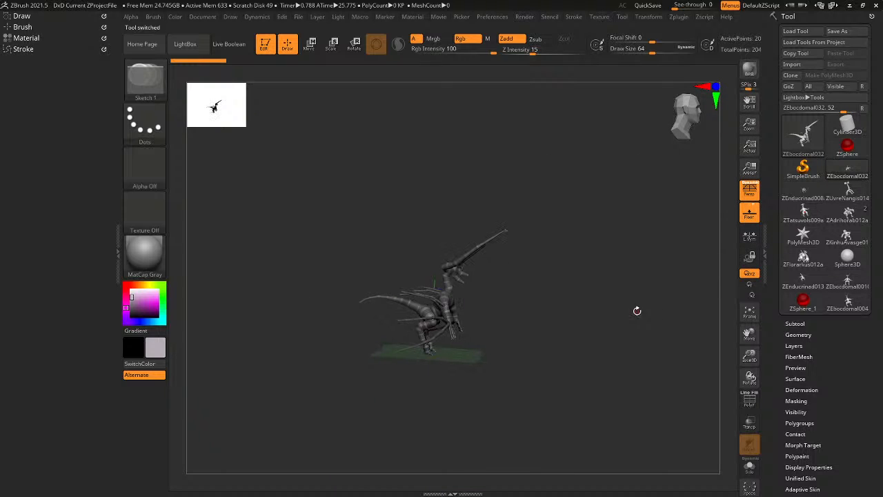
{"action": "left_click", "coordinate": [847, 280]}
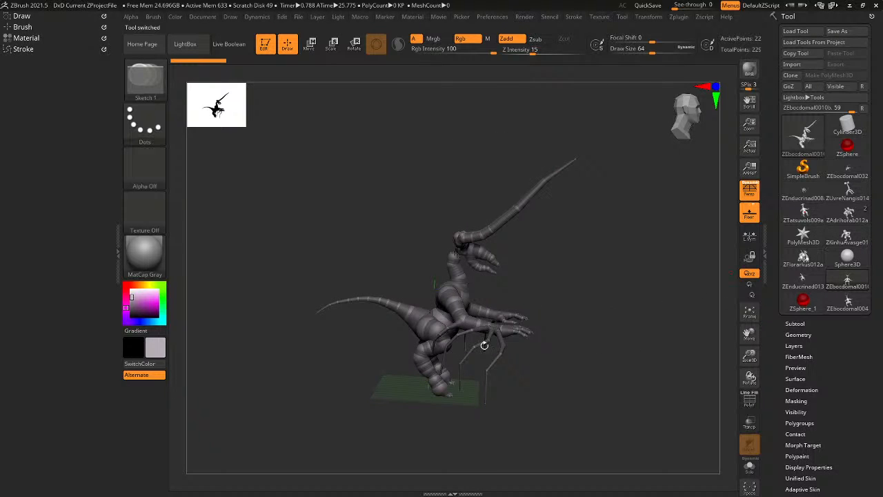
{"action": "left_click_drag", "start_coordinate": [658, 332], "coordinate": [561, 371]}
{"action": "right_click", "coordinate": [561, 371]}
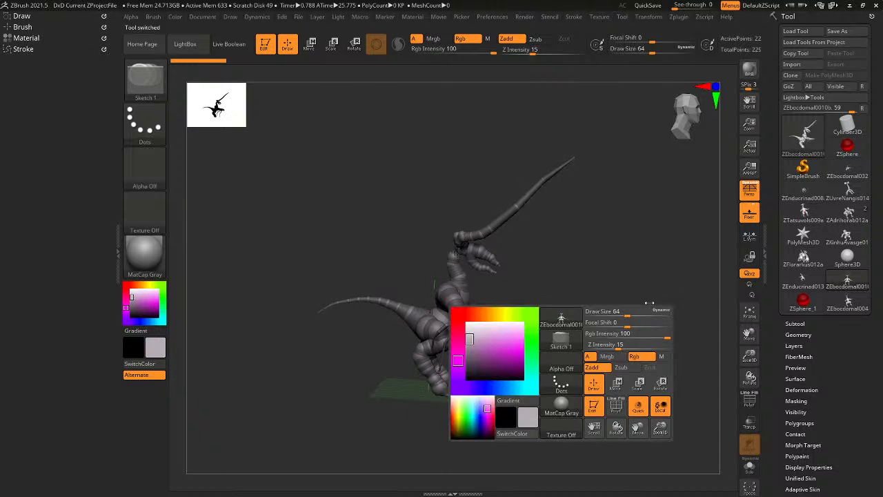
{"action": "left_click_drag", "start_coordinate": [649, 302], "coordinate": [659, 288]}
Preview the adaptive skin of ZEbocdomal0010b and inspect the back of its head and its horns.
{"action": "key", "text": "a"}
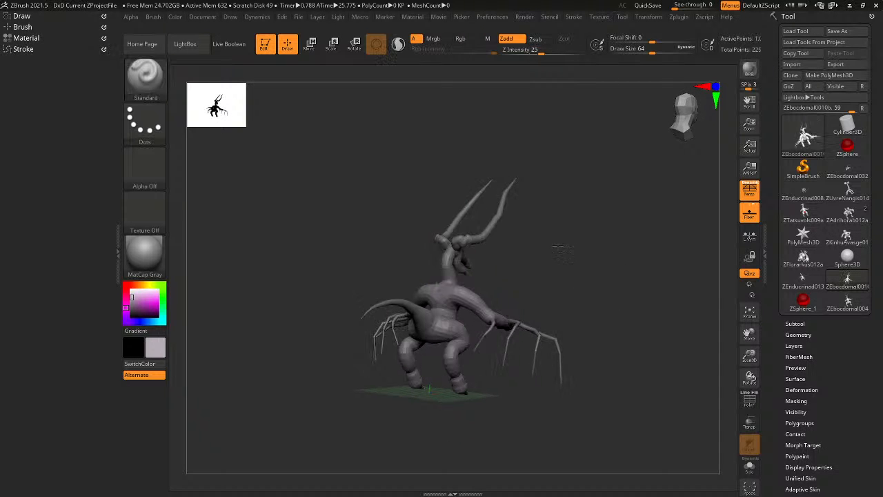
{"action": "left_click_drag", "start_coordinate": [559, 248], "coordinate": [613, 307], "text": "alt"}
{"action": "left_click_drag", "start_coordinate": [601, 240], "coordinate": [681, 103], "text": "alt"}
{"action": "mouse_move", "coordinate": [629, 255]}
{"action": "left_mouse_down"}
{"action": "mouse_move", "coordinate": [566, 262]}
{"action": "mouse_move", "coordinate": [634, 262]}
{"action": "mouse_move", "coordinate": [610, 257]}
{"action": "left_mouse_up"}
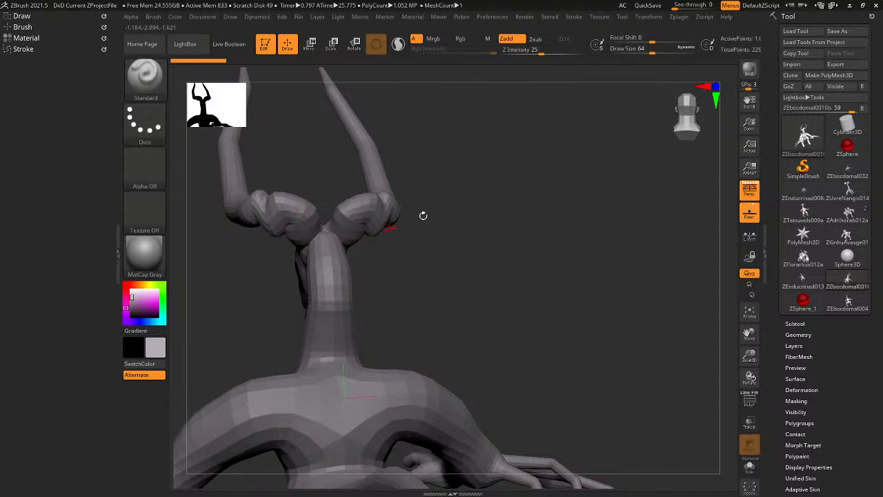
{"action": "left_click_drag", "start_coordinate": [422, 215], "coordinate": [539, 359]}
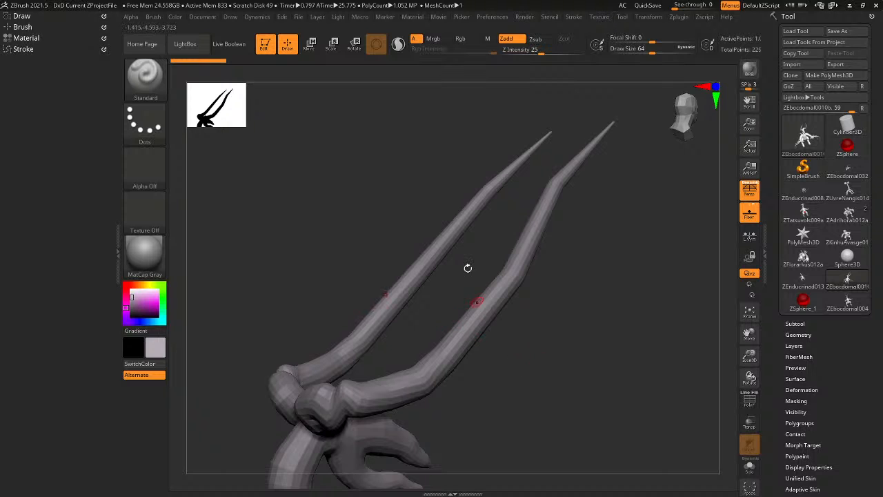
{"action": "mouse_move", "coordinate": [468, 268]}
{"action": "left_mouse_down"}
{"action": "mouse_move", "coordinate": [524, 349]}
{"action": "mouse_move", "coordinate": [509, 331]}
{"action": "mouse_move", "coordinate": [507, 272]}
{"action": "left_mouse_up"}
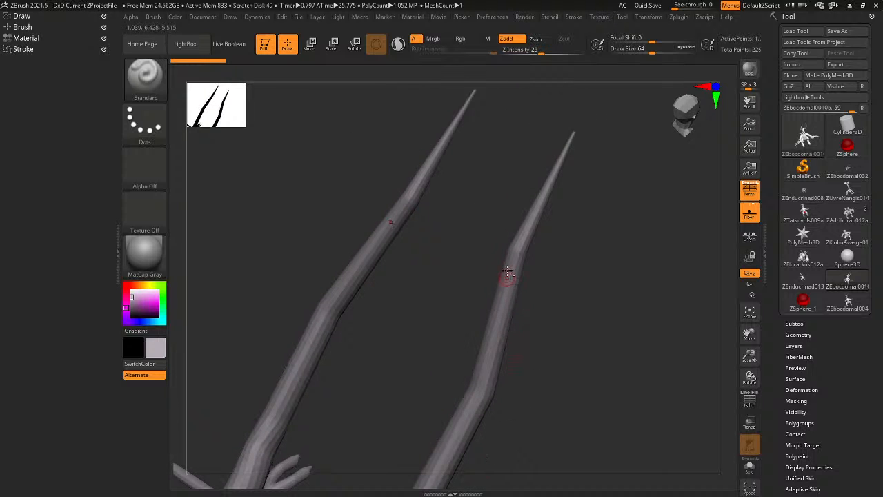
{"action": "mouse_move", "coordinate": [538, 384]}
{"action": "left_mouse_down"}
{"action": "mouse_move", "coordinate": [558, 204]}
{"action": "mouse_move", "coordinate": [548, 291]}
{"action": "mouse_move", "coordinate": [513, 293]}
{"action": "mouse_move", "coordinate": [536, 287]}
{"action": "left_mouse_up"}
Switch to ZEbocdomal032, preview its adaptive skin to inspect the head and horns, and return to the ZSphere side view.
{"action": "left_click", "coordinate": [838, 177]}
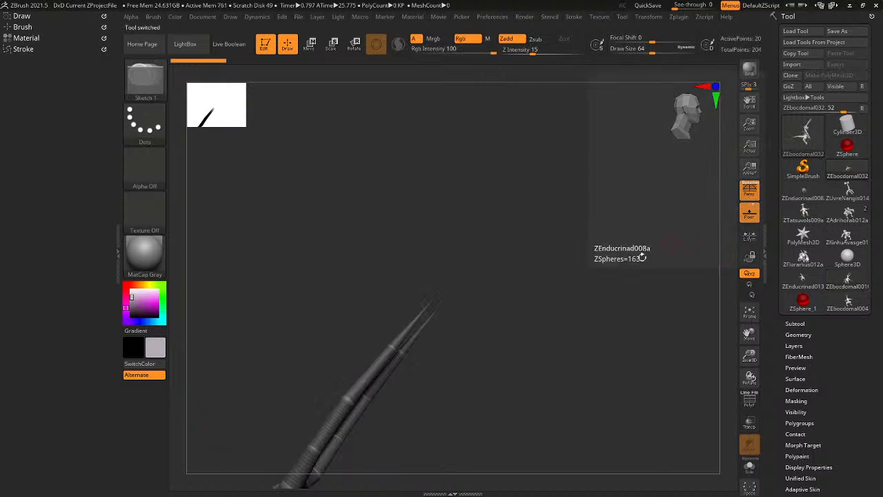
{"action": "left_click_drag", "start_coordinate": [593, 246], "coordinate": [554, 207]}
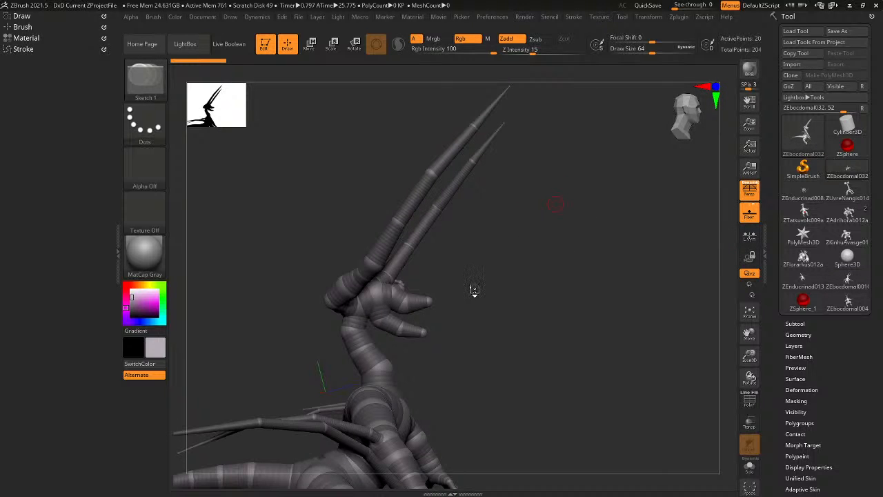
{"action": "key", "text": "a"}
{"action": "left_click_drag", "start_coordinate": [474, 290], "coordinate": [534, 284]}
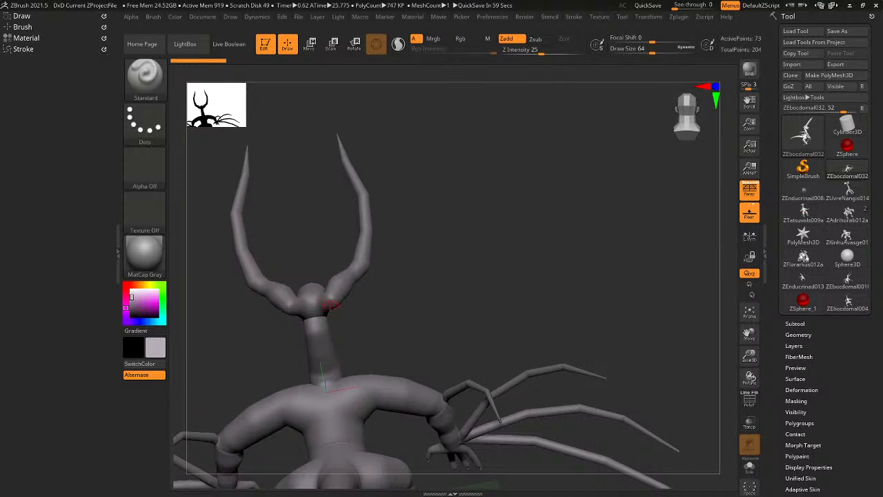
{"action": "left_click_drag", "start_coordinate": [387, 305], "coordinate": [378, 365]}
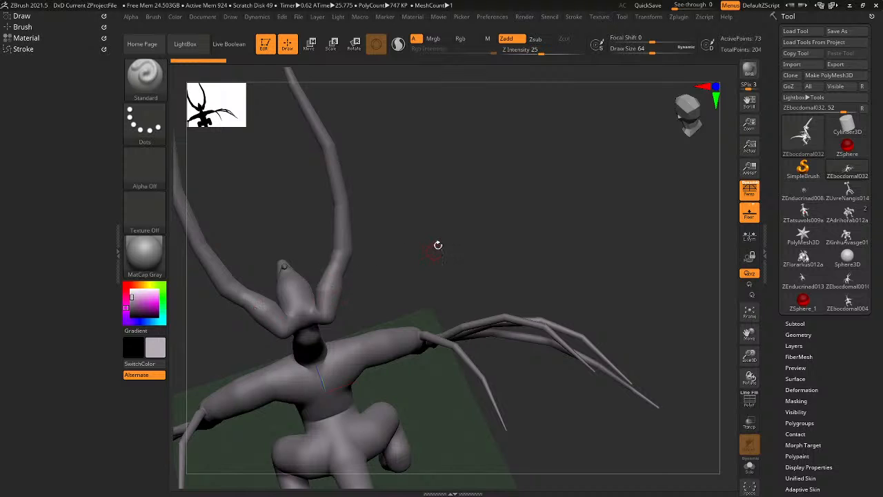
{"action": "left_click_drag", "start_coordinate": [437, 244], "coordinate": [332, 279]}
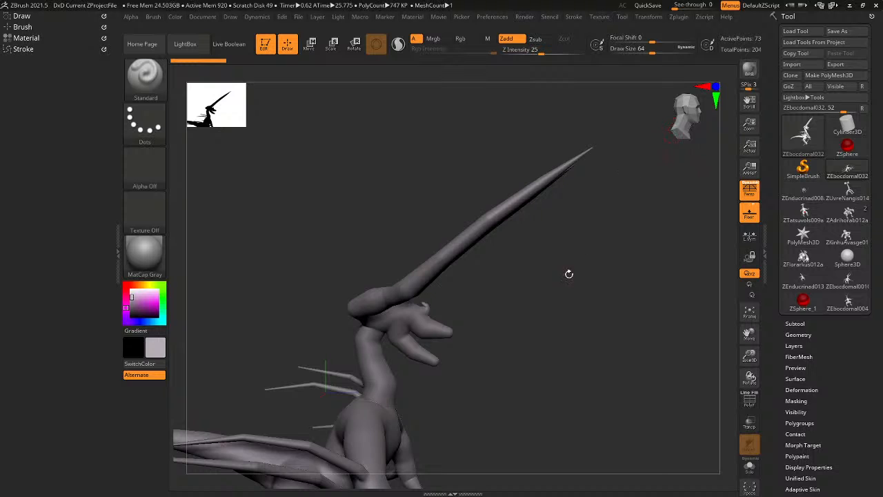
{"action": "mouse_move", "coordinate": [568, 274]}
{"action": "left_mouse_down"}
{"action": "mouse_move", "coordinate": [591, 192]}
{"action": "mouse_move", "coordinate": [569, 230]}
{"action": "mouse_move", "coordinate": [586, 207]}
{"action": "mouse_move", "coordinate": [642, 180]}
{"action": "mouse_move", "coordinate": [635, 236]}
{"action": "mouse_move", "coordinate": [579, 335]}
{"action": "mouse_move", "coordinate": [606, 264]}
{"action": "left_mouse_up"}
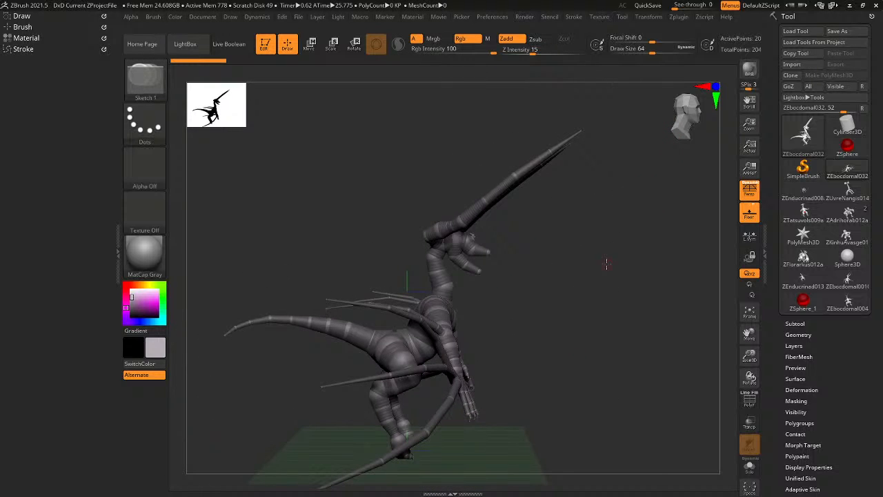
View ZEbocdomal004 in profile, return to ZEbocdomal0010b and turn off its adaptive skin preview.
{"action": "left_click", "coordinate": [847, 303]}
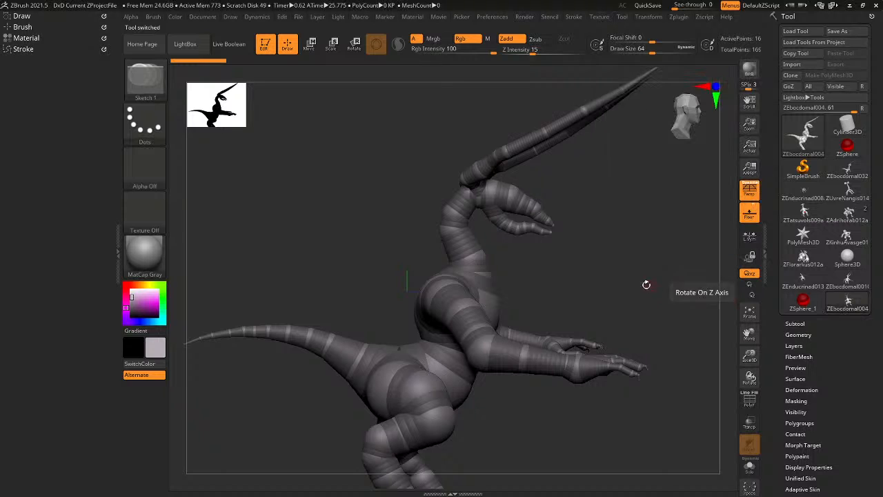
{"action": "left_click_drag", "start_coordinate": [579, 304], "coordinate": [502, 233]}
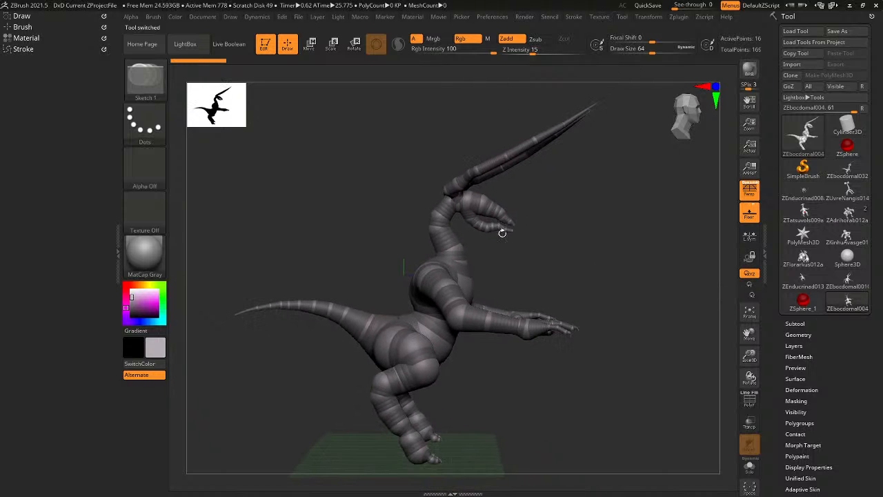
{"action": "left_click", "coordinate": [847, 282]}
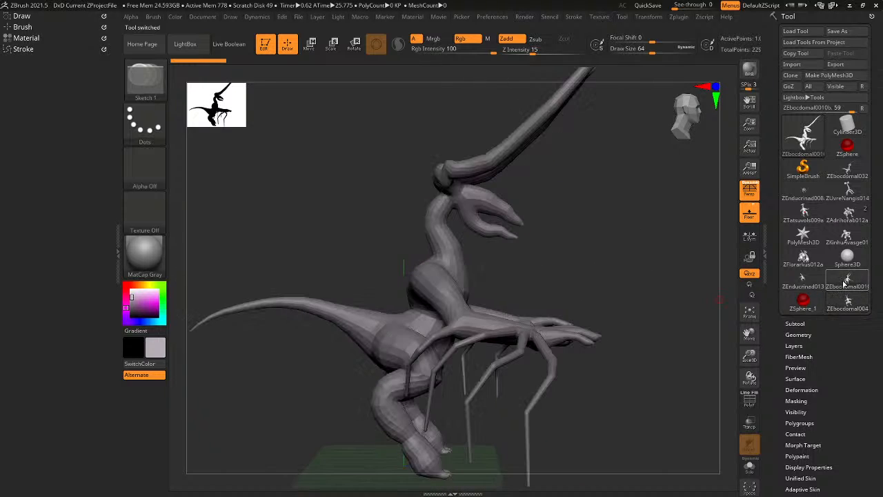
{"action": "left_click_drag", "start_coordinate": [591, 248], "coordinate": [620, 262]}
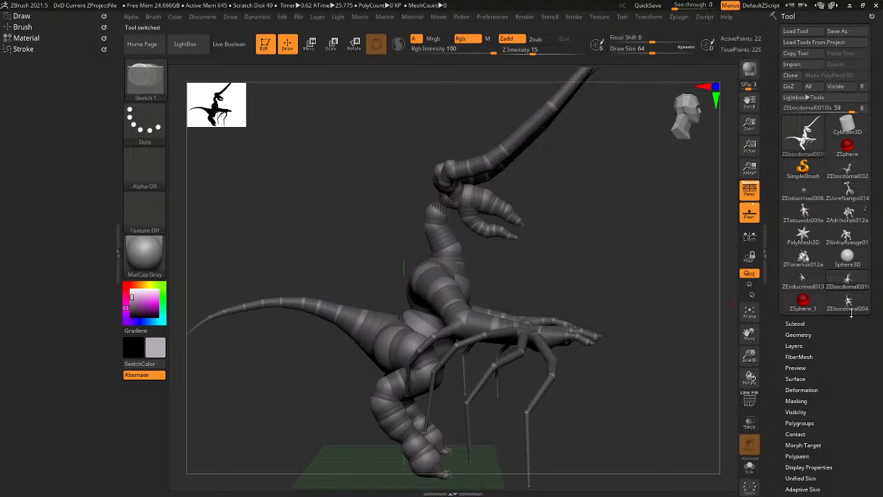
Alternate repeatedly between ZEbocdomal004 and ZEbocdomal0010b to compare their proportions in side view, ending on ZEbocdomal004.
{"action": "left_click", "coordinate": [852, 304]}
{"action": "left_click", "coordinate": [850, 281]}
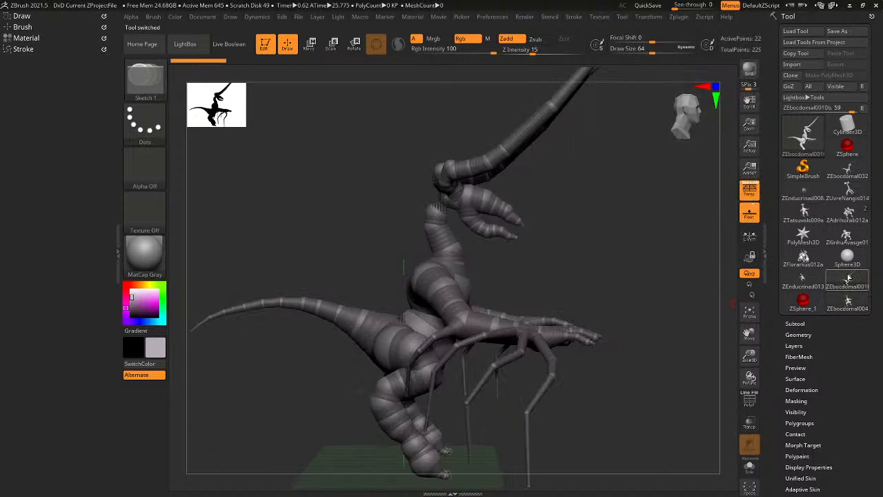
{"action": "left_click", "coordinate": [845, 300]}
{"action": "left_click", "coordinate": [846, 281]}
{"action": "left_click", "coordinate": [847, 300]}
{"action": "left_click", "coordinate": [847, 281]}
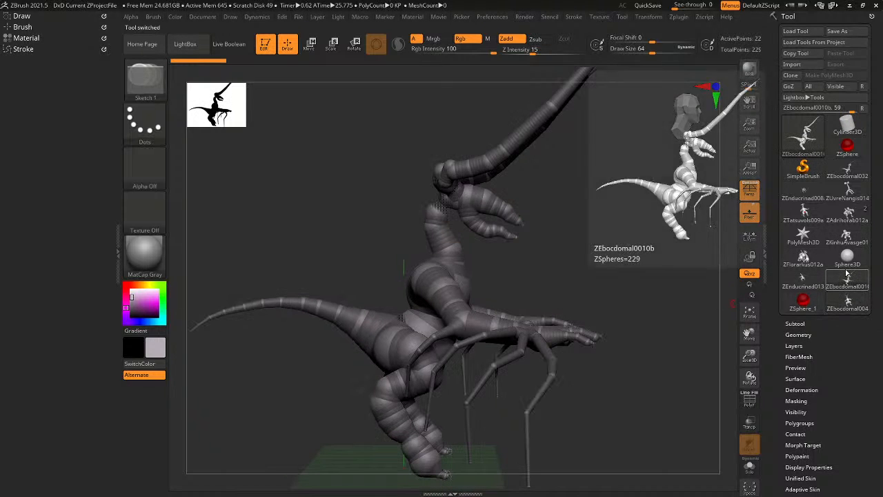
{"action": "left_click", "coordinate": [847, 300]}
{"action": "left_click", "coordinate": [847, 281]}
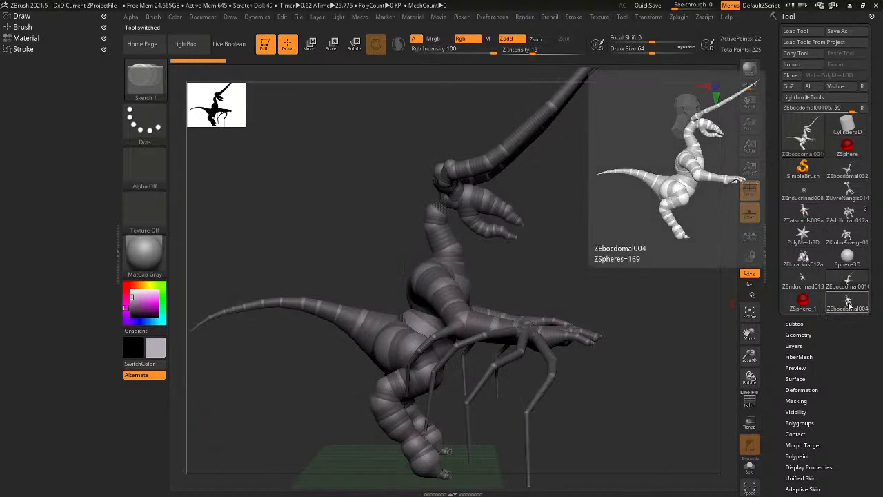
{"action": "left_click", "coordinate": [847, 300]}
{"action": "left_click", "coordinate": [847, 283]}
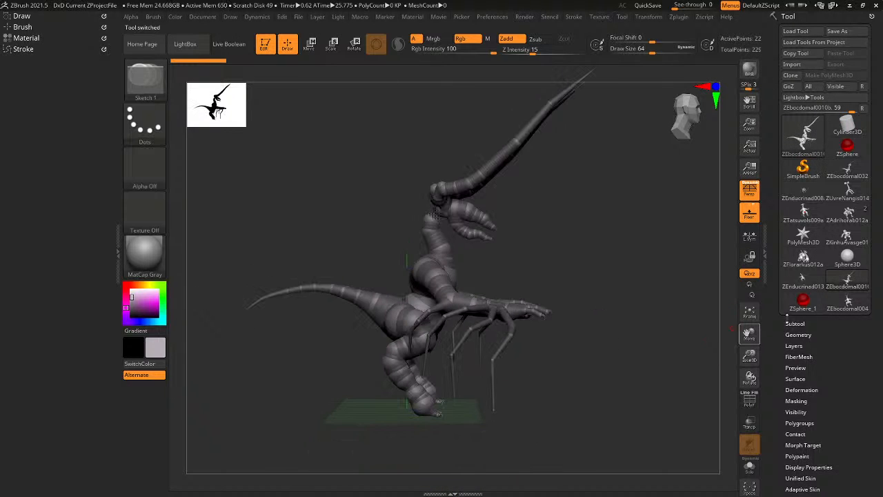
{"action": "left_click", "coordinate": [848, 303]}
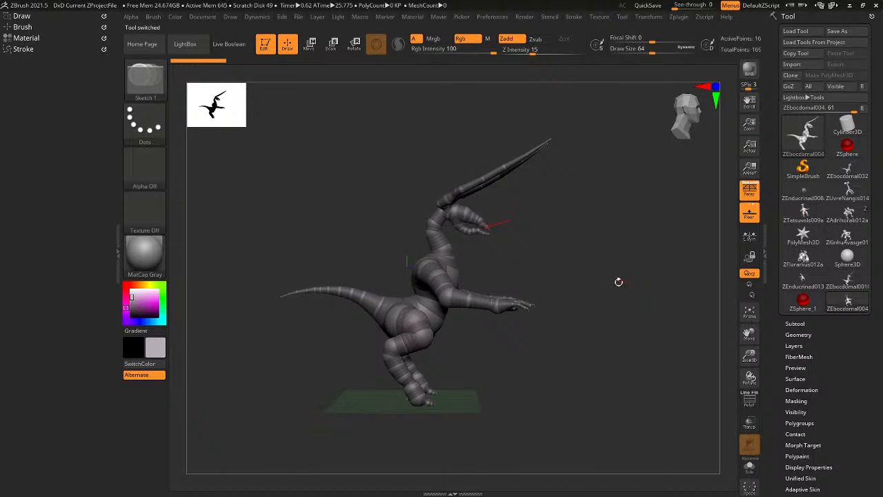
Compare ZEbocdomal004 and ZEbocdomal0010b from behind, ending on ZEbocdomal004.
{"action": "left_click_drag", "start_coordinate": [618, 282], "coordinate": [644, 304]}
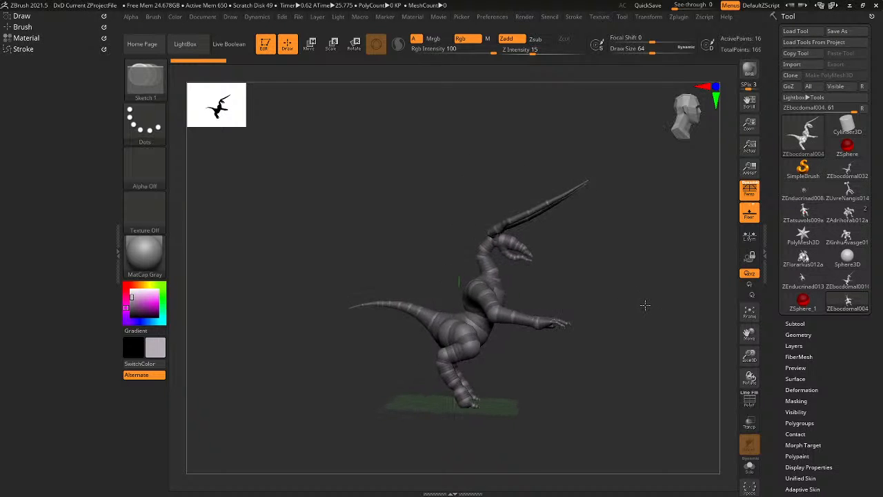
{"action": "left_click", "coordinate": [848, 283]}
{"action": "left_click_drag", "start_coordinate": [686, 285], "coordinate": [551, 297]}
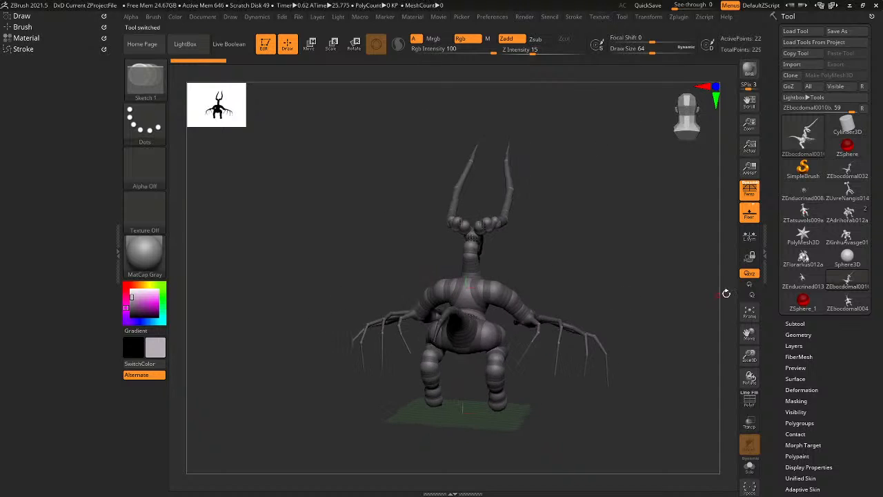
{"action": "left_click", "coordinate": [849, 302]}
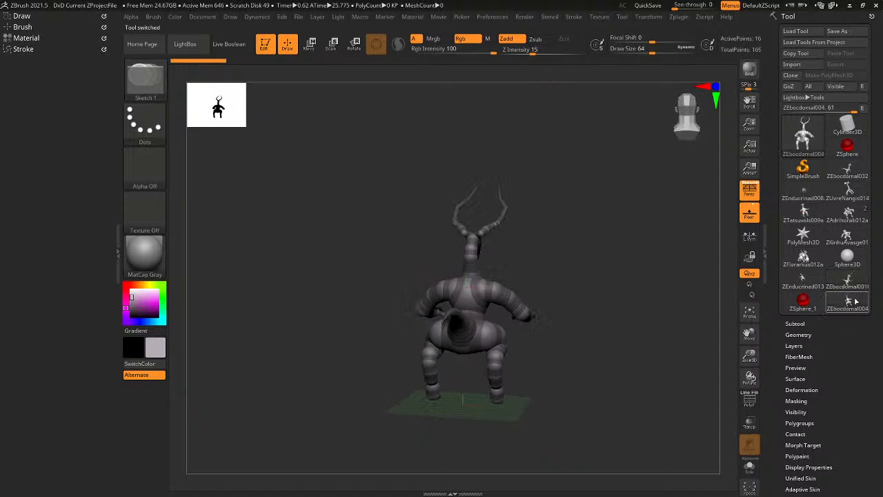
Delete all subtools of ZEbocdomal004 to remove it from the loaded tools and return to ZEbocdomal0010b.
{"action": "left_click", "coordinate": [807, 325]}
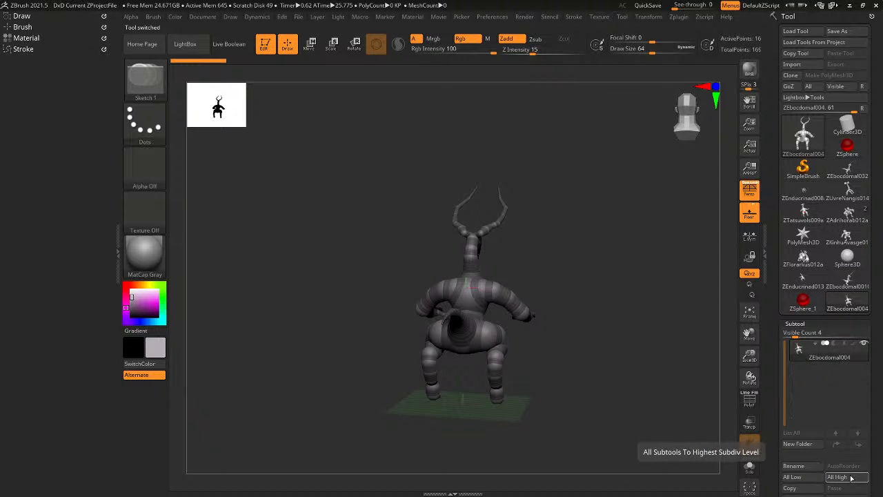
{"action": "left_click_drag", "start_coordinate": [874, 464], "coordinate": [871, 407]}
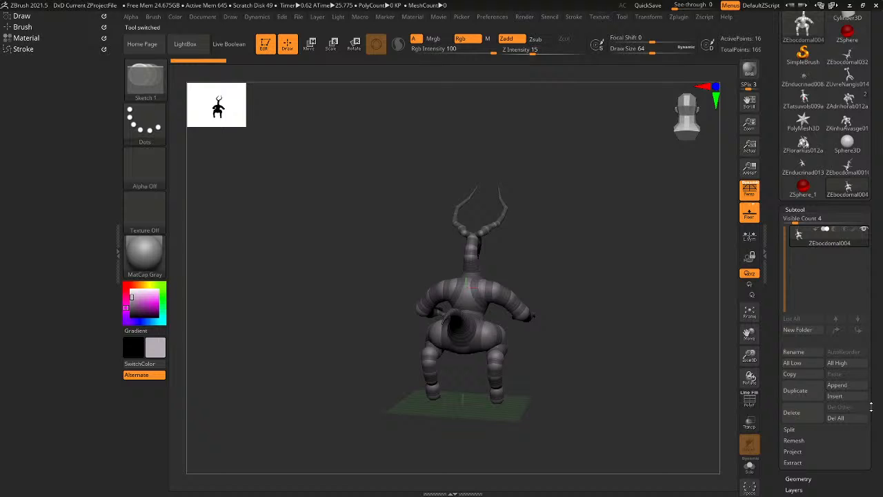
{"action": "left_click", "coordinate": [835, 419]}
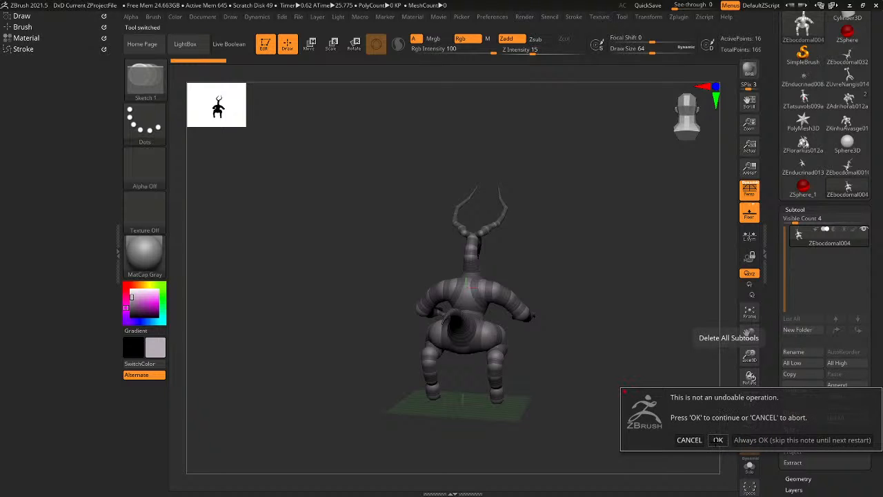
{"action": "left_click", "coordinate": [718, 439]}
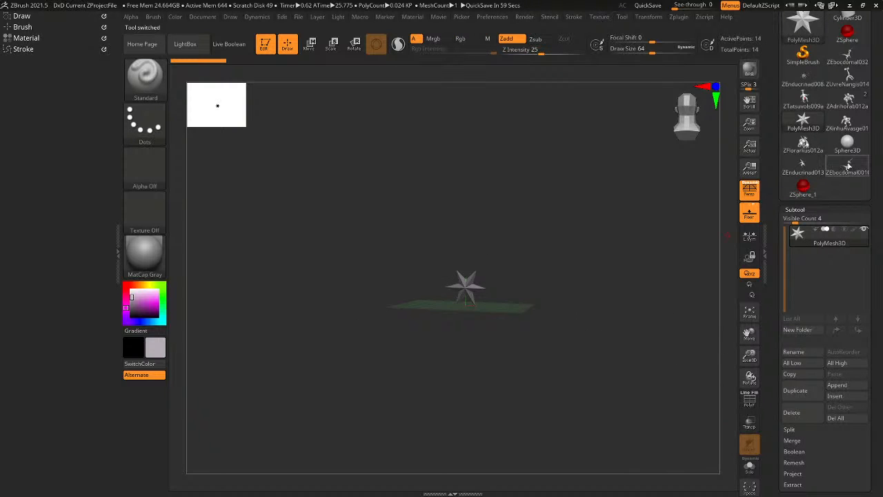
{"action": "left_click", "coordinate": [848, 166]}
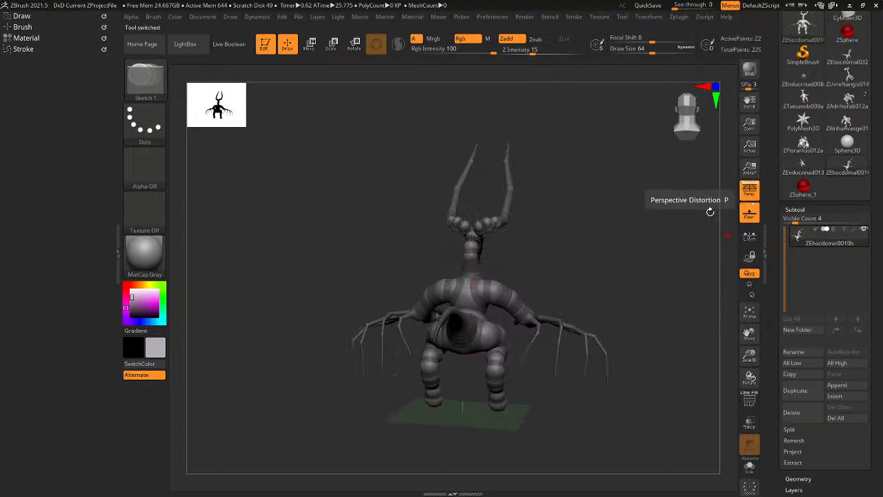
Grow a small horn of ZSpheres from the top of ZEbocdomal0010b's snout and bend its tip back toward the head.
{"action": "left_click_drag", "start_coordinate": [709, 212], "coordinate": [574, 208]}
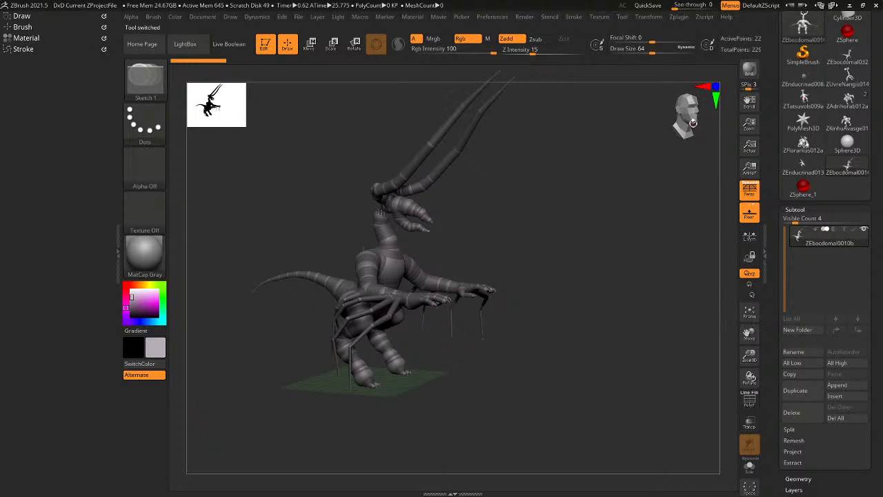
{"action": "left_click_drag", "start_coordinate": [693, 123], "coordinate": [595, 348]}
{"action": "key", "text": "r"}
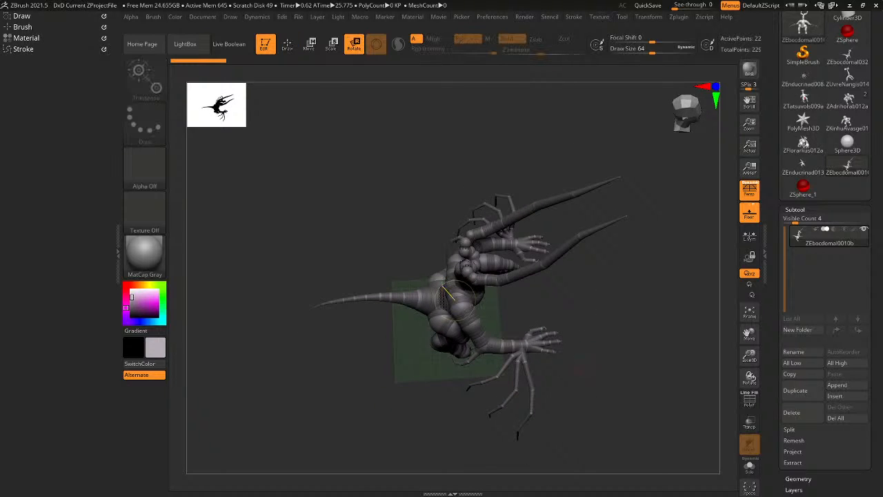
{"action": "mouse_move", "coordinate": [566, 379]}
{"action": "left_mouse_down"}
{"action": "mouse_move", "coordinate": [552, 344]}
{"action": "mouse_move", "coordinate": [563, 319]}
{"action": "mouse_move", "coordinate": [648, 296]}
{"action": "mouse_move", "coordinate": [690, 258]}
{"action": "mouse_move", "coordinate": [702, 230]}
{"action": "mouse_move", "coordinate": [559, 327]}
{"action": "mouse_move", "coordinate": [548, 283]}
{"action": "mouse_move", "coordinate": [547, 325]}
{"action": "mouse_move", "coordinate": [591, 293]}
{"action": "left_mouse_up"}
{"action": "key", "text": "q"}
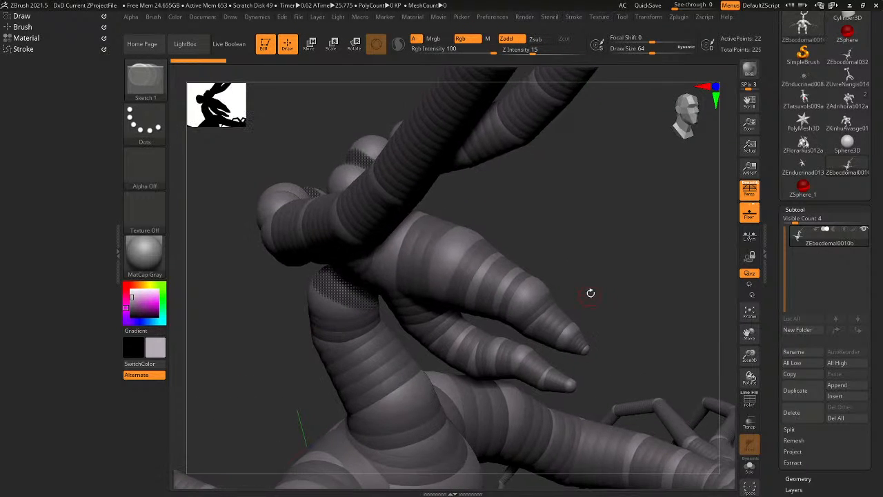
{"action": "left_click", "coordinate": [500, 255]}
{"action": "mouse_move", "coordinate": [512, 242]}
{"action": "left_mouse_down"}
{"action": "mouse_move", "coordinate": [522, 225]}
{"action": "mouse_move", "coordinate": [498, 268]}
{"action": "left_mouse_up"}
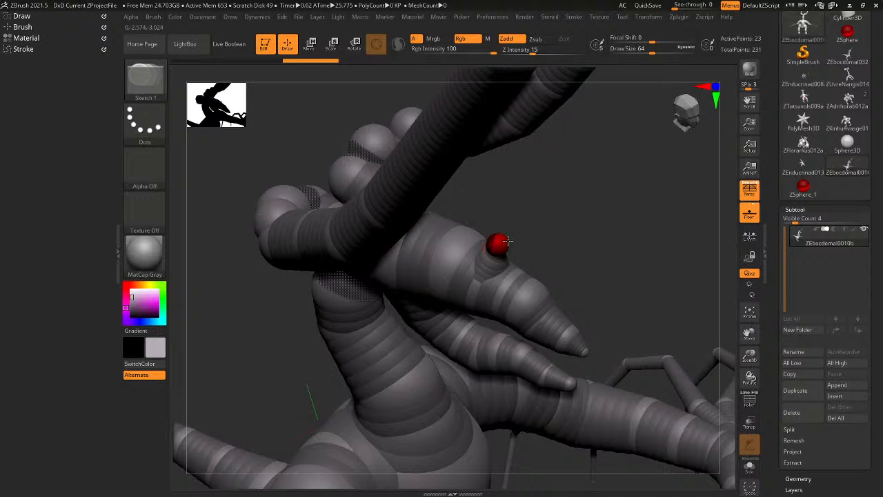
{"action": "key", "text": "w"}
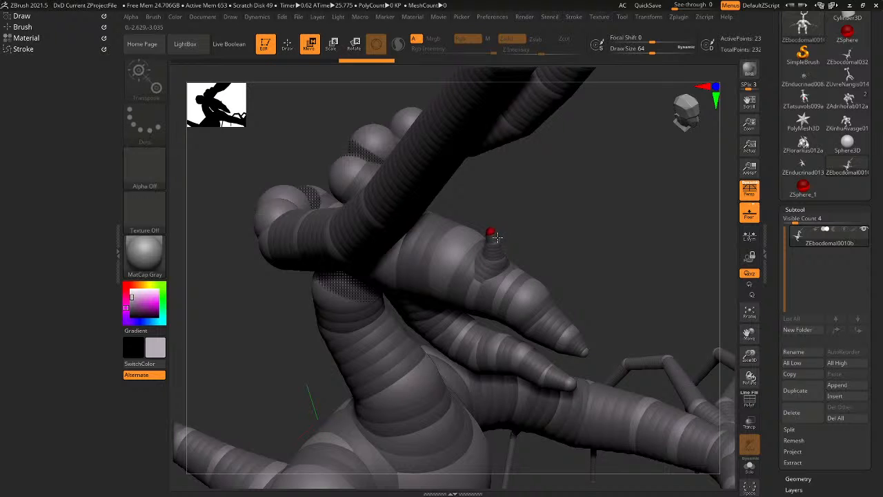
{"action": "left_click_drag", "start_coordinate": [514, 241], "coordinate": [510, 209]}
{"action": "key", "text": "r"}
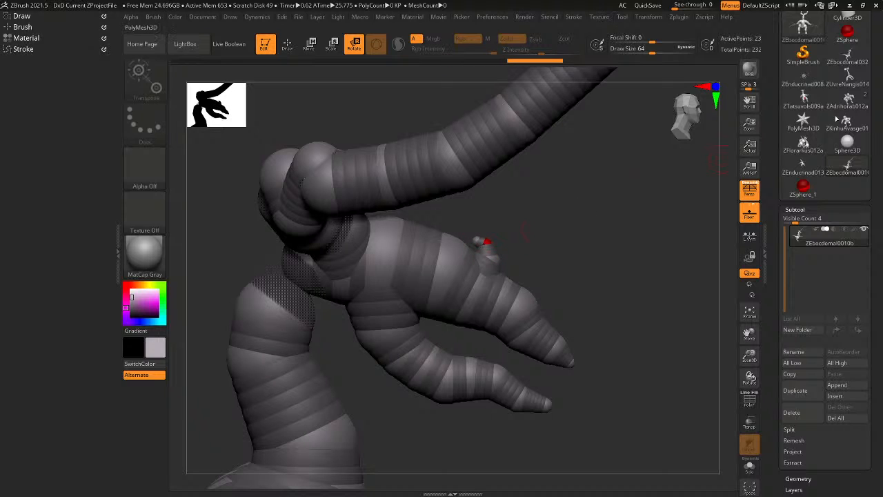
Check the nose horn on ZEbocdomal032 as reference and extend ZEbocdomal0010b's nose horn with another ZSphere, pulling its tip backward.
{"action": "left_click", "coordinate": [847, 57]}
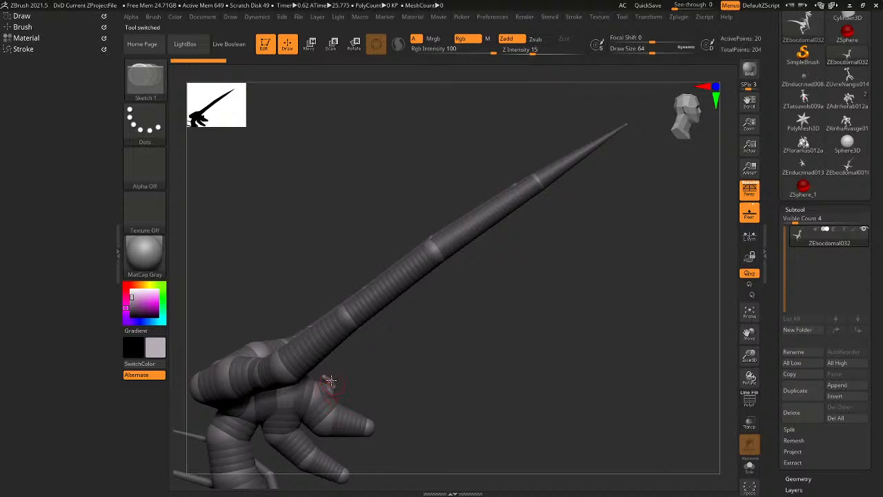
{"action": "left_click", "coordinate": [847, 165]}
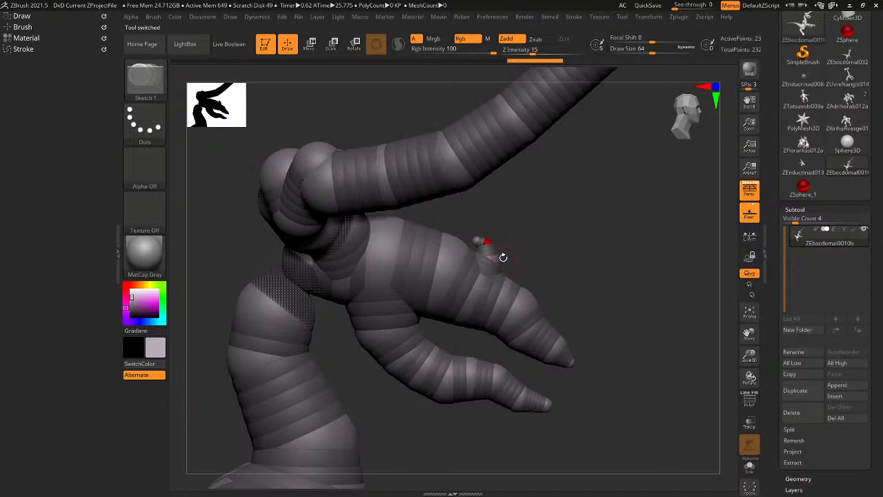
{"action": "right_click_drag", "start_coordinate": [511, 251], "coordinate": [598, 256], "text": "ctrl"}
{"action": "key", "text": "r"}
{"action": "left_click_drag", "start_coordinate": [495, 255], "coordinate": [513, 241]}
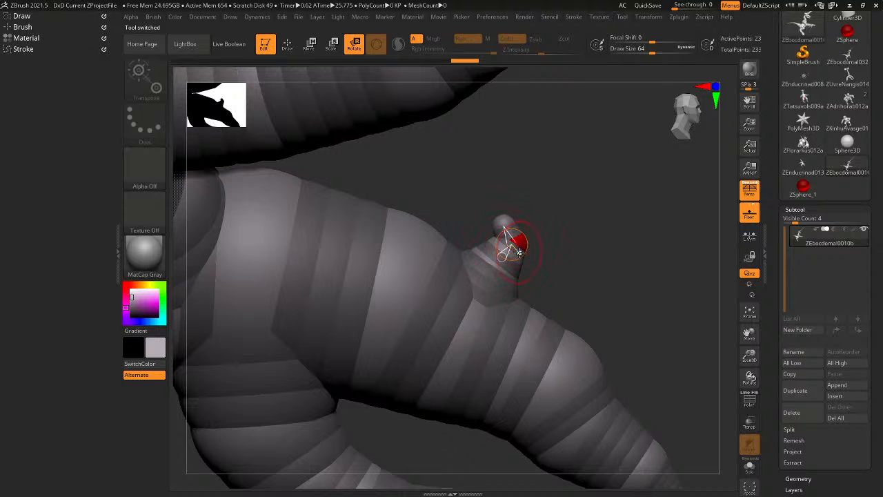
{"action": "key", "text": "w"}
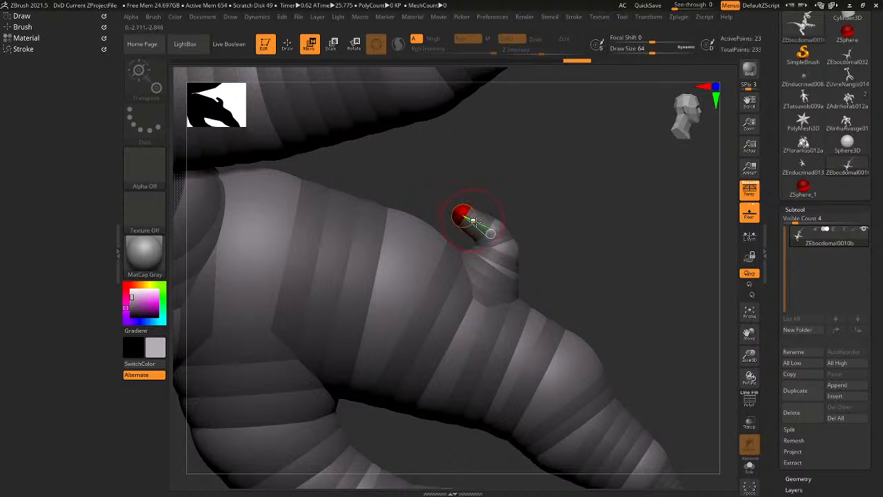
Thicken the nose horn by scaling up the ZSpheres at its base, middle and tip.
{"action": "key", "text": "e"}
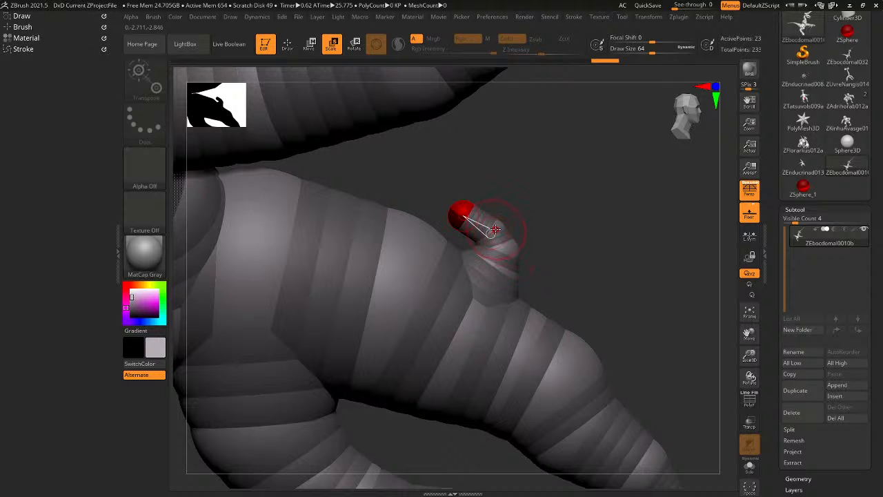
{"action": "left_click_drag", "start_coordinate": [550, 302], "coordinate": [483, 272]}
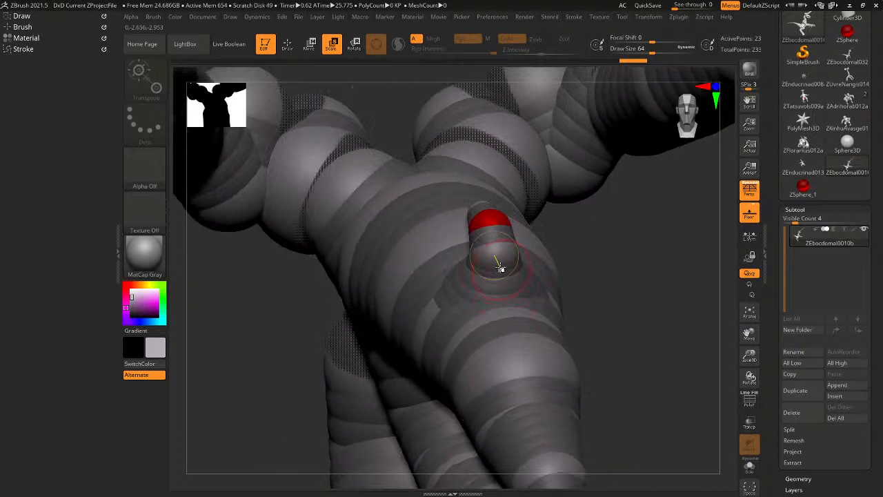
{"action": "left_click_drag", "start_coordinate": [574, 306], "coordinate": [530, 301]}
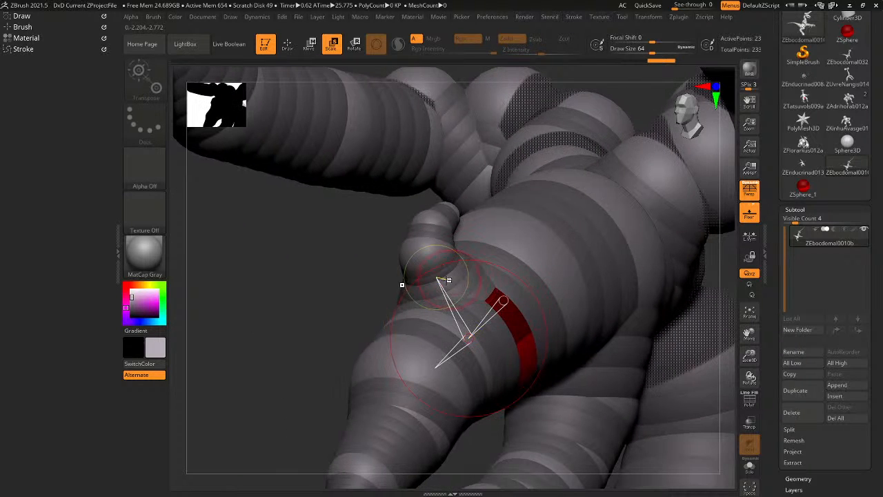
{"action": "left_click_drag", "start_coordinate": [433, 281], "coordinate": [548, 361]}
{"action": "right_click_drag", "start_coordinate": [487, 349], "coordinate": [606, 347]}
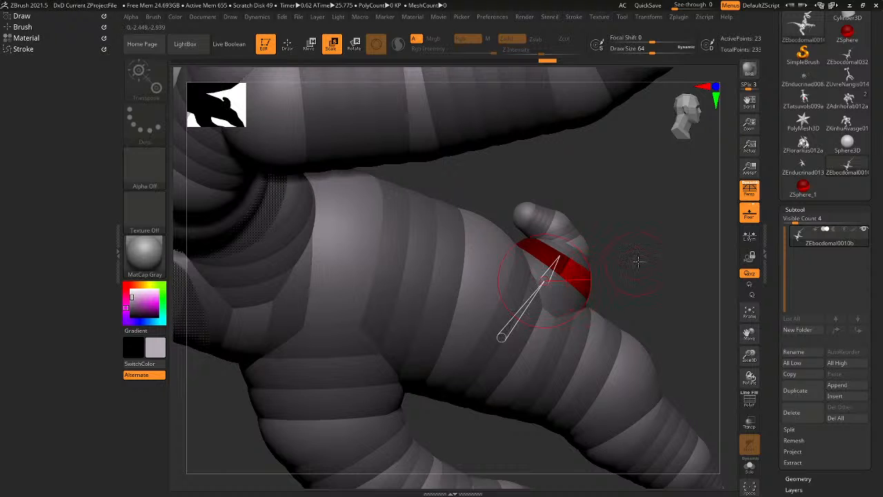
{"action": "right_click_drag", "start_coordinate": [638, 261], "coordinate": [564, 257], "text": "alt"}
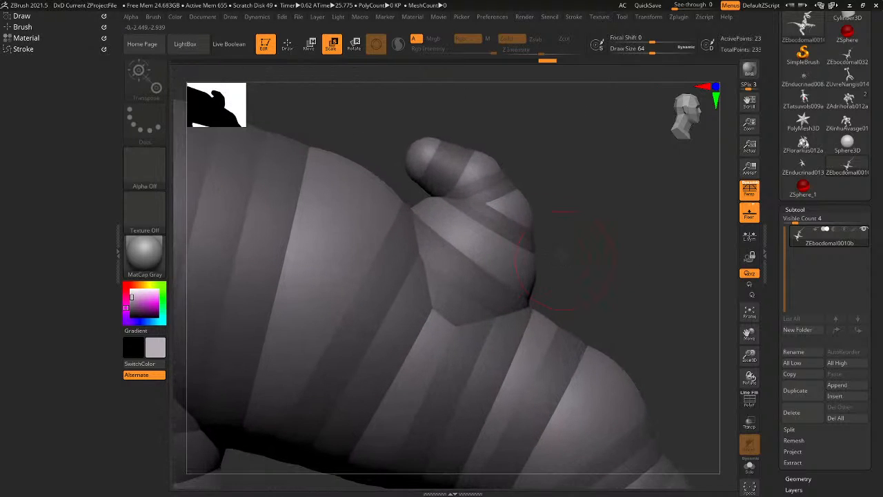
{"action": "left_click_drag", "start_coordinate": [510, 223], "coordinate": [570, 262]}
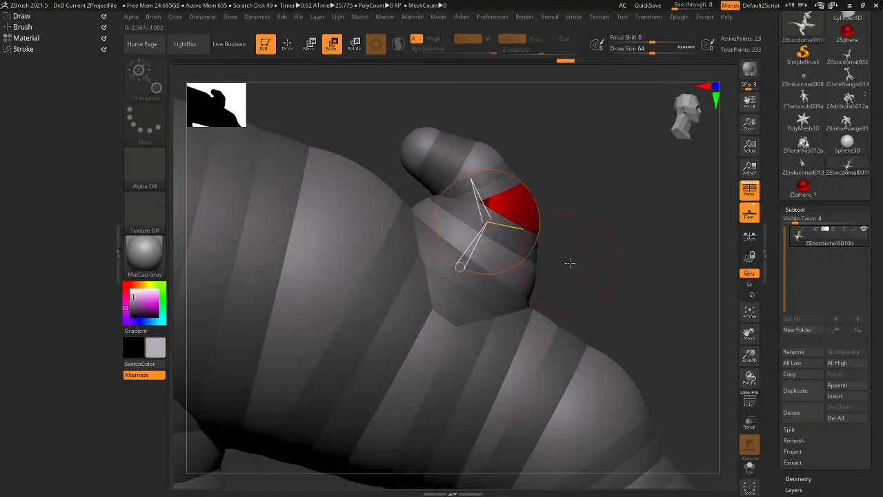
{"action": "key", "text": "f"}
{"action": "right_click_drag", "start_coordinate": [574, 254], "coordinate": [842, 472]}
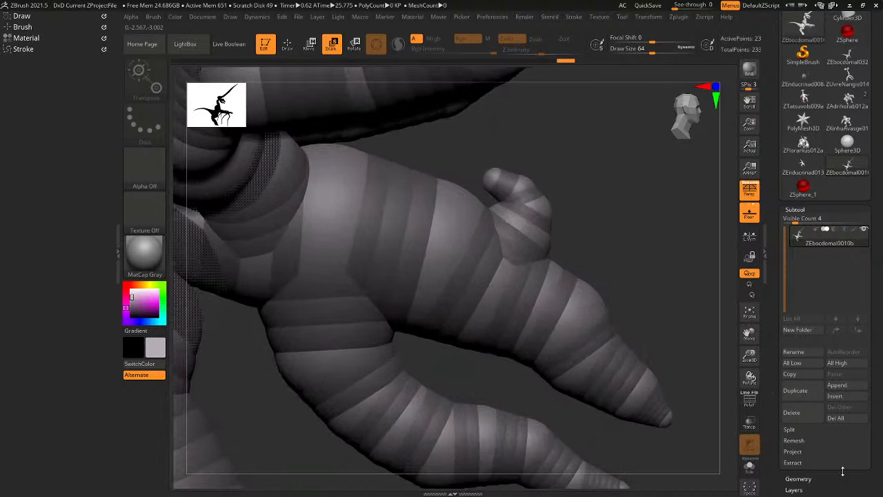
Examine the nose horn's size and position on ZEbocdomal032 and return to ZEbocdomal0010b.
{"action": "left_click", "coordinate": [855, 55]}
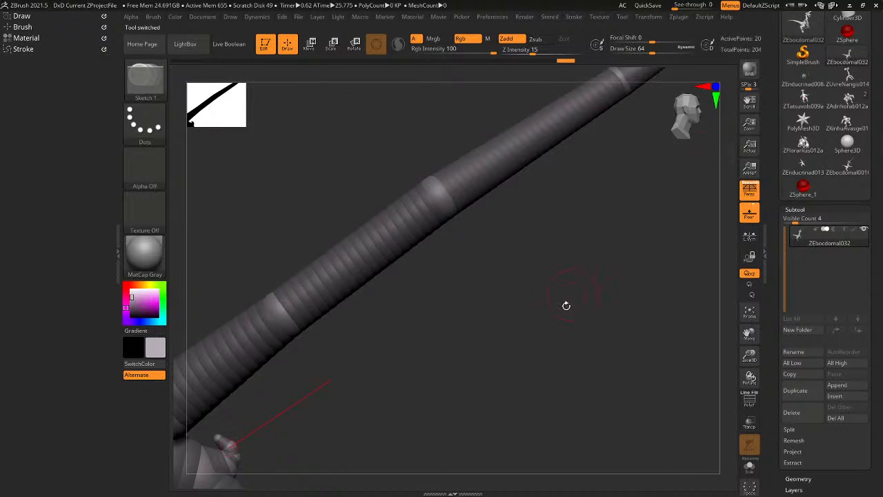
{"action": "right_click_drag", "start_coordinate": [565, 304], "coordinate": [643, 109], "text": "alt"}
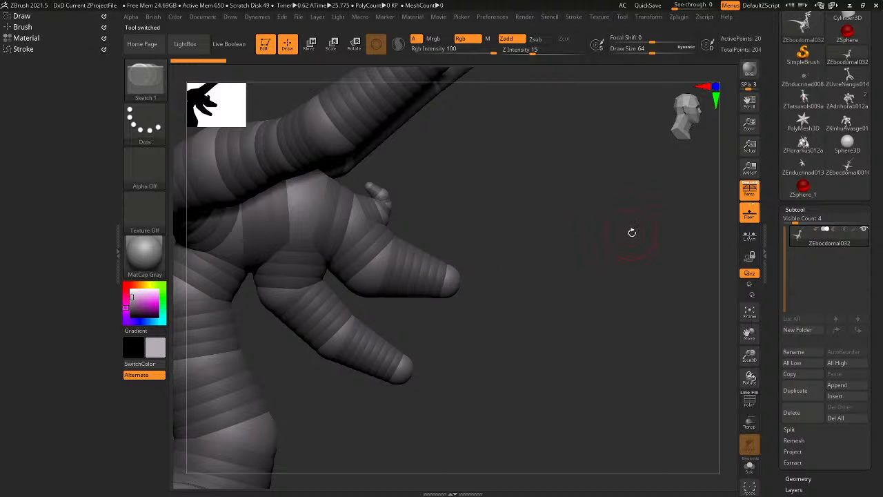
{"action": "left_click", "coordinate": [847, 169]}
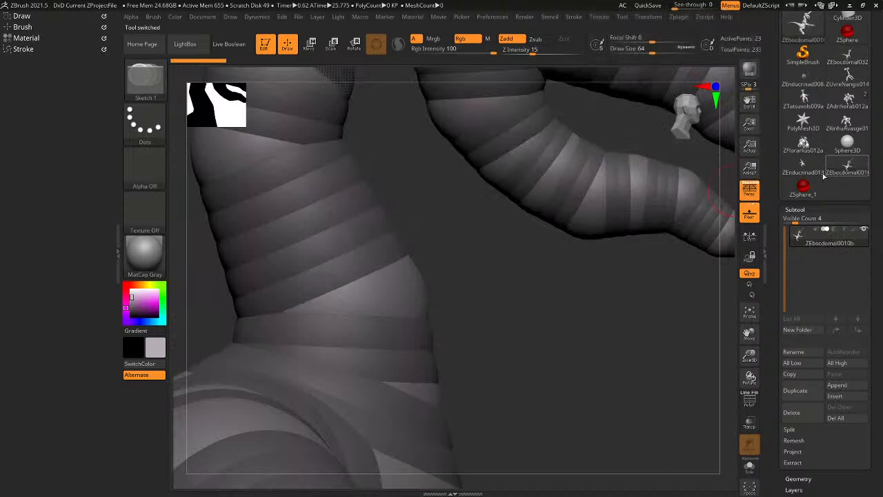
Scale down the nose horn's base ZSphere and rotate the upper ones to refine the horn's backward curve.
{"action": "right_click_drag", "start_coordinate": [618, 209], "coordinate": [502, 494], "text": "alt"}
{"action": "key", "text": "w"}
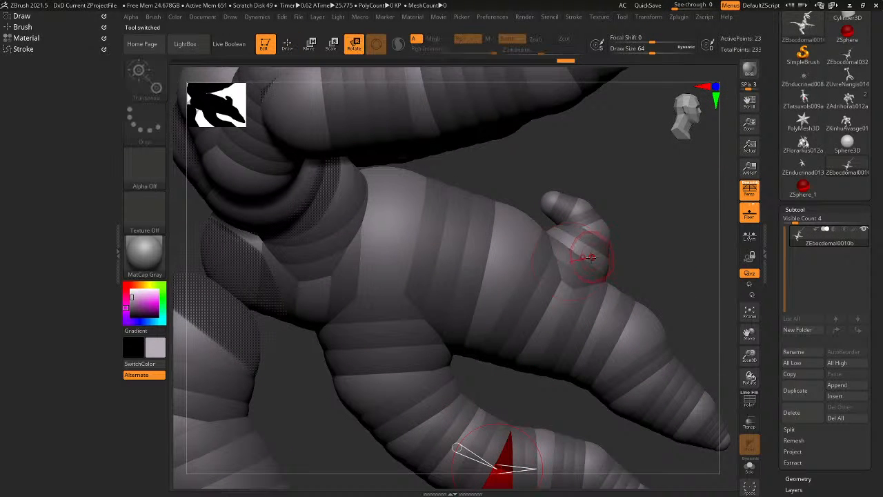
{"action": "key", "text": "e"}
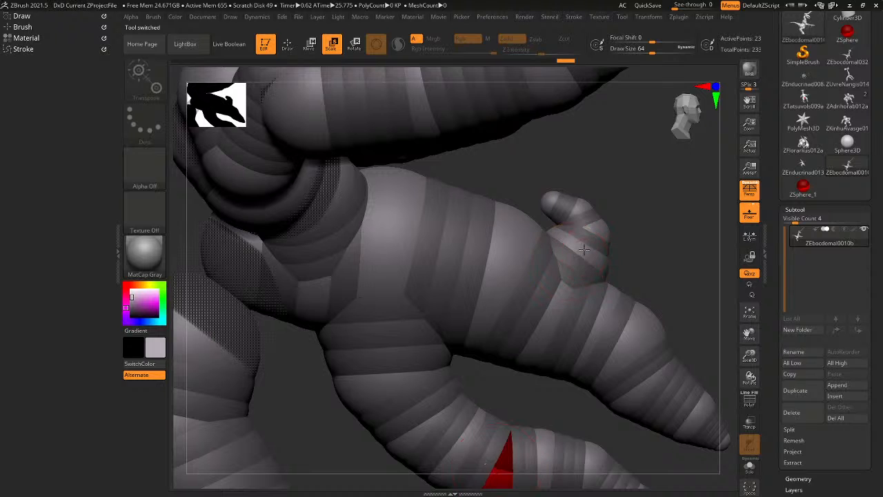
{"action": "left_click_drag", "start_coordinate": [584, 249], "coordinate": [571, 232]}
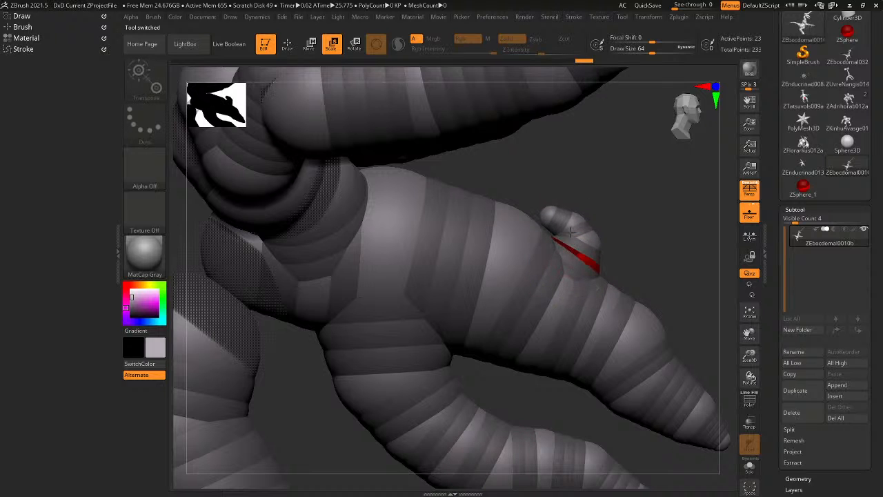
{"action": "key", "text": "r"}
{"action": "left_click_drag", "start_coordinate": [564, 268], "coordinate": [580, 249]}
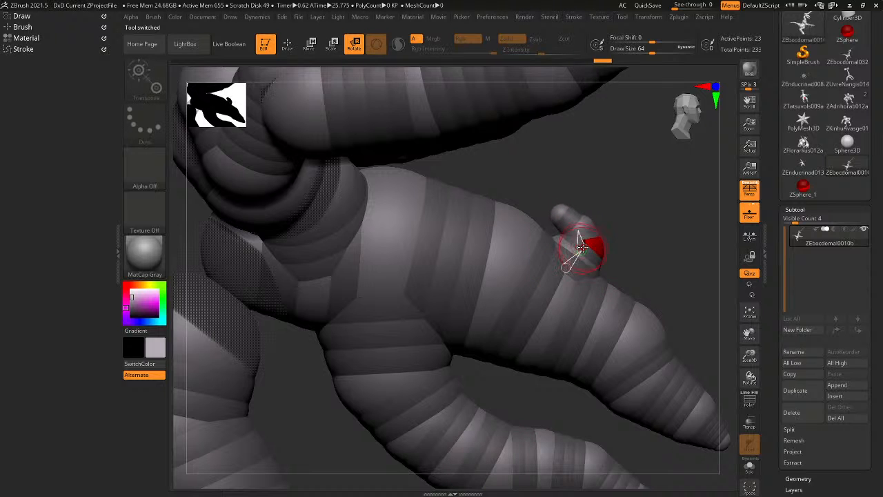
{"action": "right_click_drag", "start_coordinate": [580, 249], "coordinate": [574, 247]}
{"action": "left_click_drag", "start_coordinate": [574, 247], "coordinate": [574, 215]}
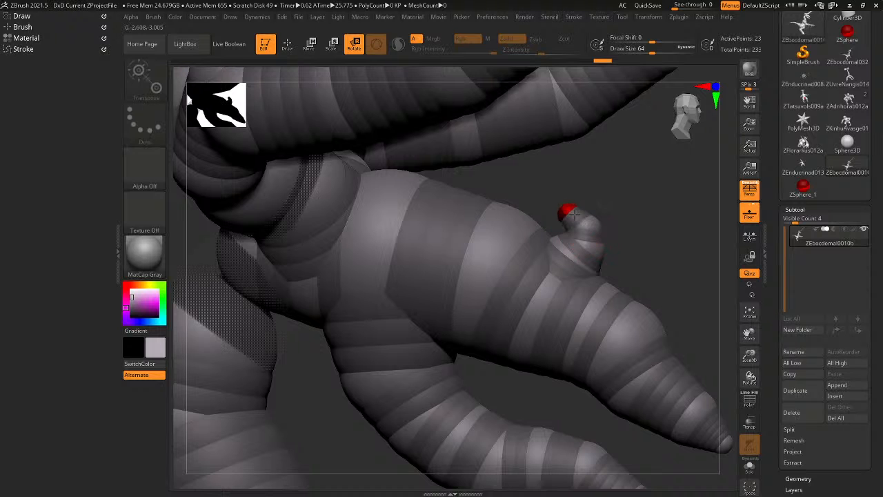
{"action": "left_click_drag", "start_coordinate": [652, 208], "coordinate": [658, 203]}
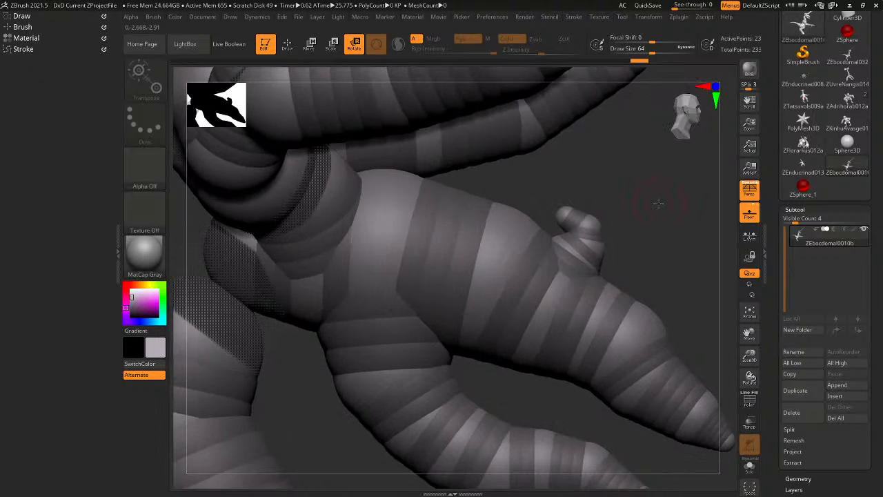
{"action": "key", "text": "f"}
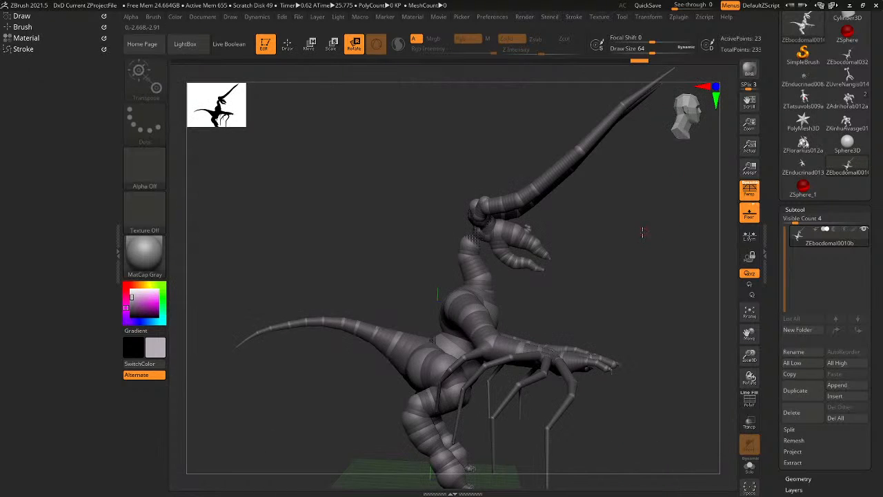
Check the nose horn on ZEbocdomal032 as reference and shift the lower ZSphere of ZEbocdomal0010b's nose horn slightly forward.
{"action": "left_click", "coordinate": [841, 56]}
{"action": "mouse_move", "coordinate": [585, 319]}
{"action": "left_mouse_down", "text": "alt"}
{"action": "mouse_move", "coordinate": [695, 427]}
{"action": "mouse_move", "coordinate": [681, 397]}
{"action": "mouse_move", "coordinate": [500, 406]}
{"action": "left_mouse_up", "text": "alt"}
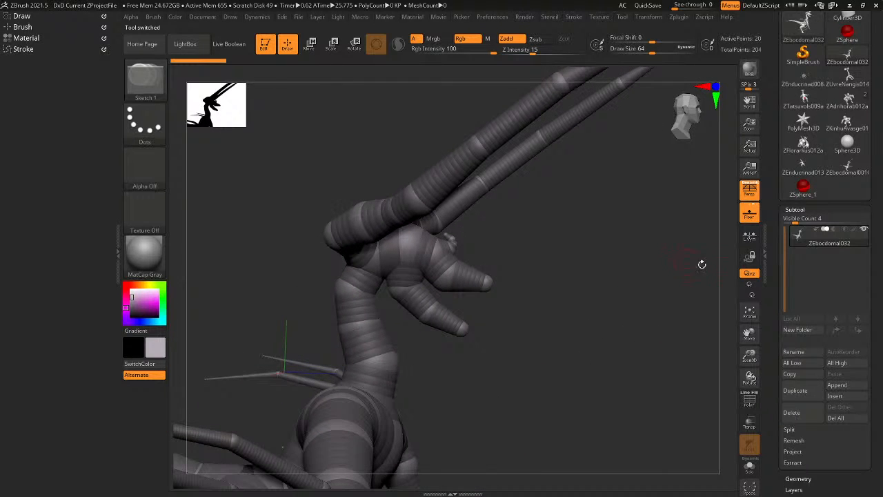
{"action": "left_click", "coordinate": [848, 169]}
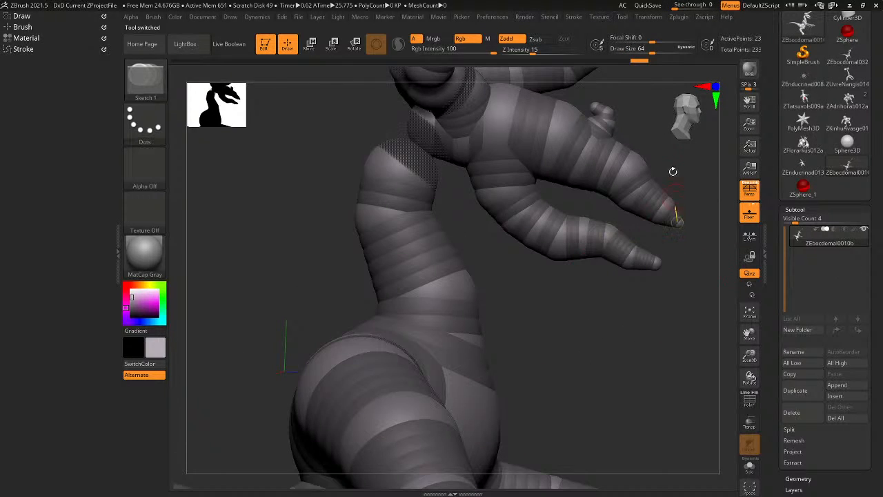
{"action": "left_click_drag", "start_coordinate": [672, 171], "coordinate": [518, 248]}
{"action": "key", "text": "e"}
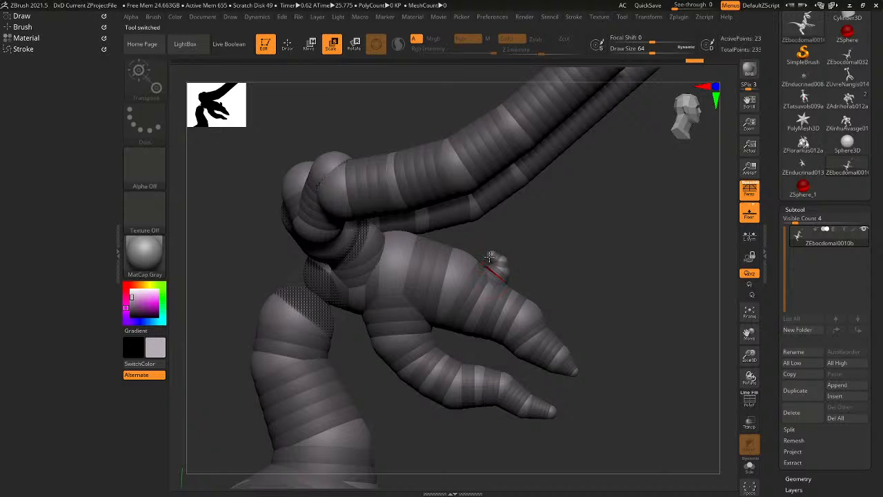
{"action": "key", "text": "w"}
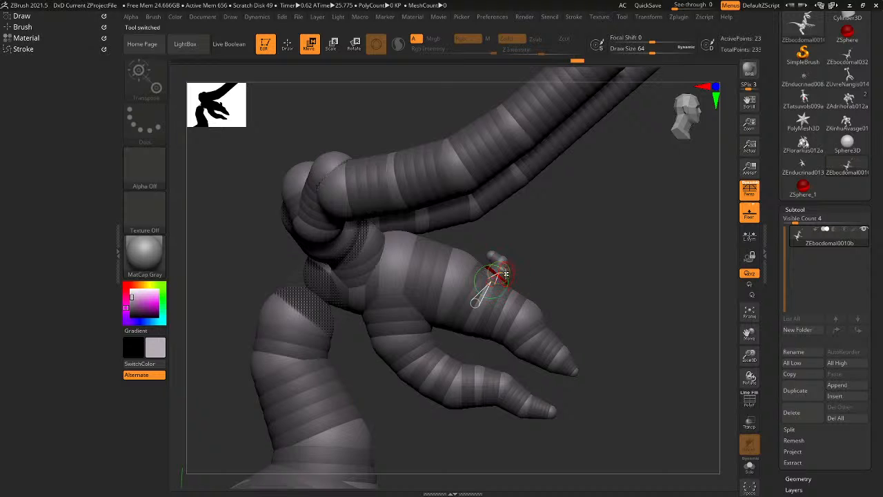
{"action": "mouse_move", "coordinate": [528, 256]}
{"action": "left_mouse_down", "text": "alt"}
{"action": "mouse_move", "coordinate": [465, 266]}
{"action": "mouse_move", "coordinate": [579, 315]}
{"action": "left_mouse_up", "text": "alt"}
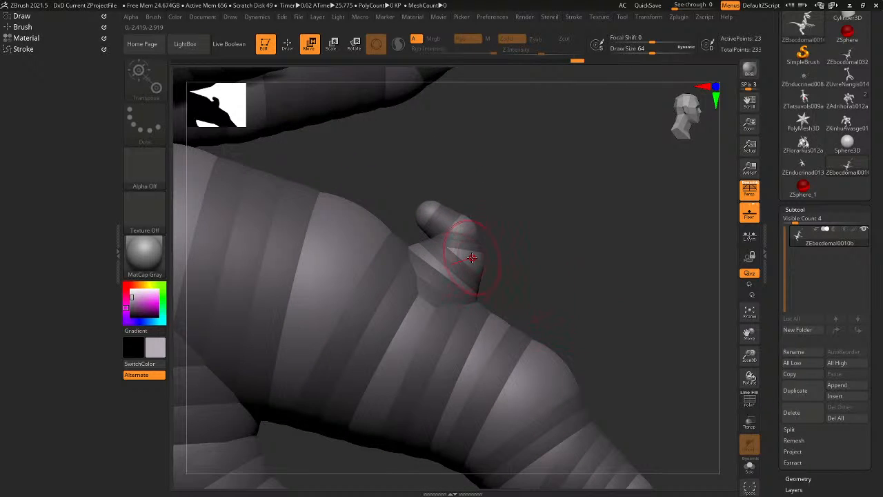
{"action": "left_click_drag", "start_coordinate": [469, 243], "coordinate": [473, 242]}
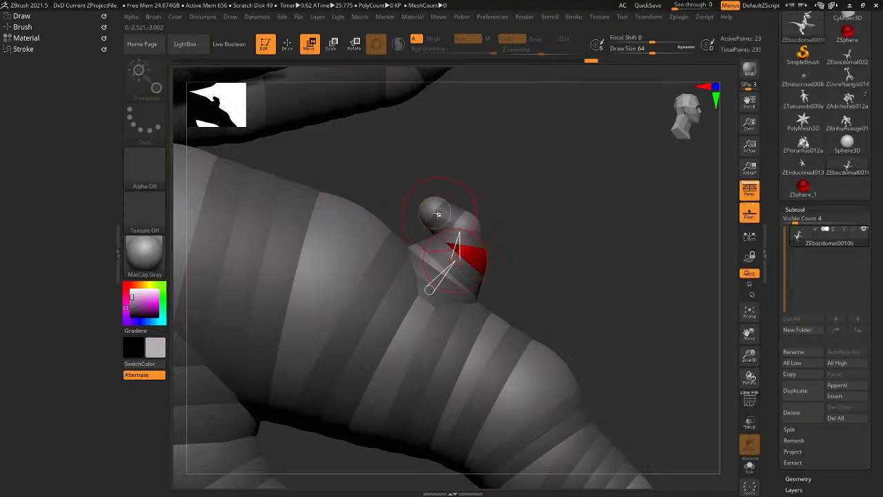
Pull the nose horn's tip ZSphere backward and scale it down to taper the tip.
{"action": "left_click_drag", "start_coordinate": [434, 212], "coordinate": [413, 204]}
{"action": "left_click_drag", "start_coordinate": [482, 183], "coordinate": [424, 203]}
{"action": "key", "text": "e"}
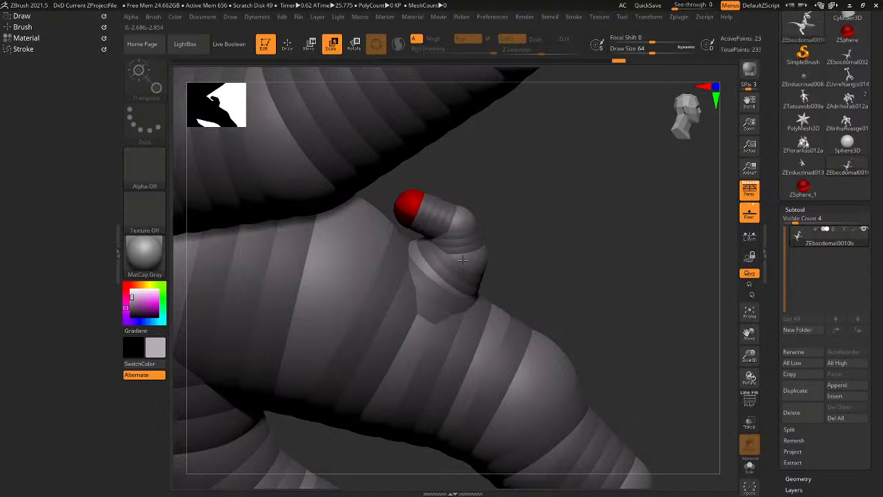
{"action": "key", "text": "w"}
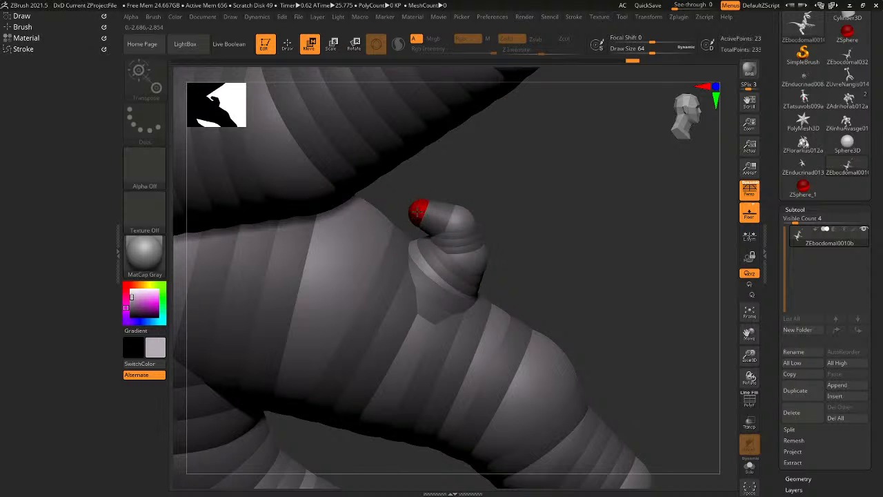
Compare against ZEbocdomal032 again and reposition the bend and tip ZSpheres of ZEbocdomal0010b's nose horn to refine its curve.
{"action": "left_click_drag", "start_coordinate": [586, 215], "coordinate": [688, 244]}
{"action": "key", "text": "f"}
{"action": "left_click", "coordinate": [858, 61]}
{"action": "left_click", "coordinate": [855, 164]}
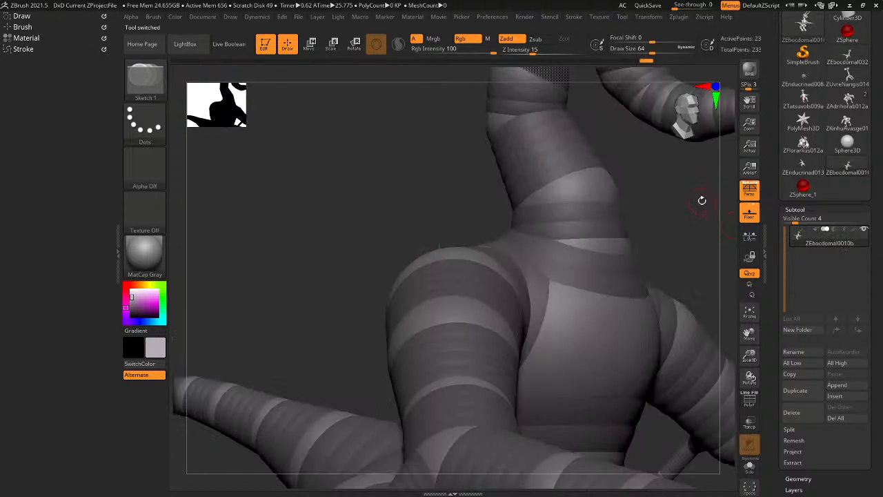
{"action": "left_click_drag", "start_coordinate": [701, 200], "coordinate": [497, 335]}
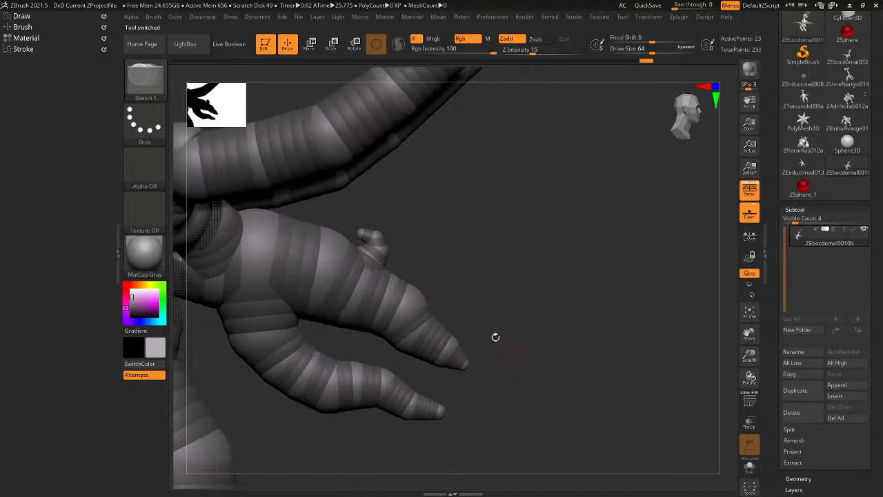
{"action": "key", "text": "w"}
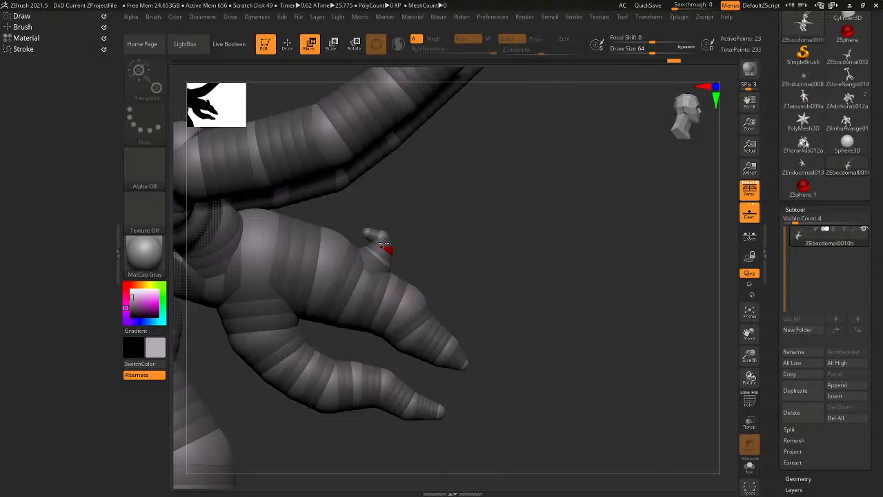
{"action": "left_click_drag", "start_coordinate": [409, 235], "coordinate": [441, 261]}
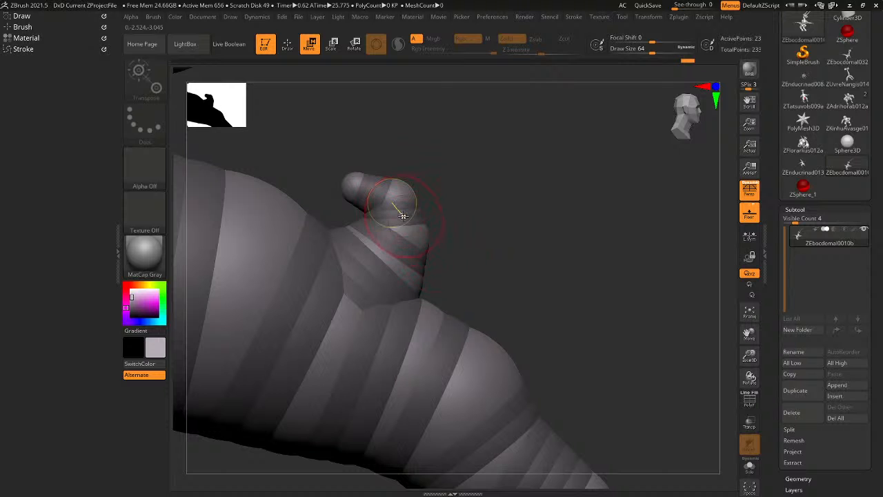
{"action": "left_click_drag", "start_coordinate": [402, 215], "coordinate": [396, 211]}
{"action": "left_click", "coordinate": [382, 200]}
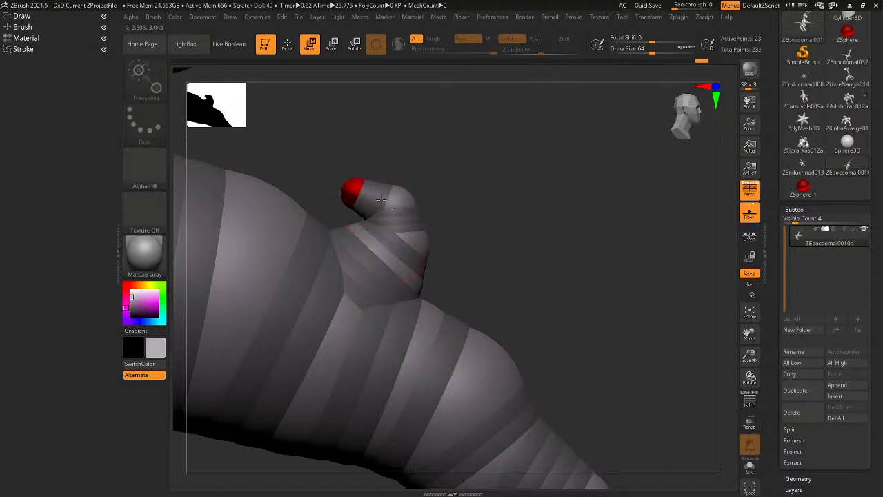
{"action": "mouse_move", "coordinate": [456, 188]}
{"action": "left_mouse_down"}
{"action": "mouse_move", "coordinate": [371, 200]}
{"action": "mouse_move", "coordinate": [473, 191]}
{"action": "mouse_move", "coordinate": [448, 199]}
{"action": "left_mouse_up"}
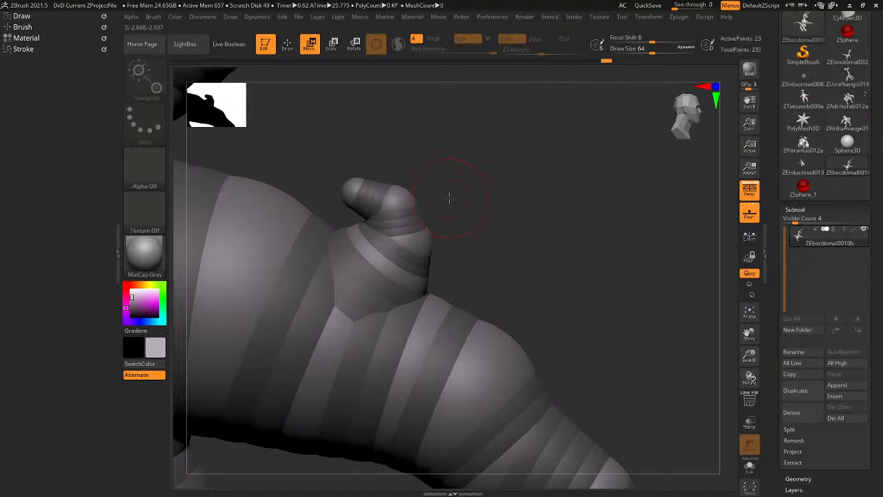
Examine the reshaped nose horn and the creature's overall silhouette from the front and side.
{"action": "left_click_drag", "start_coordinate": [522, 246], "coordinate": [514, 180], "text": "alt"}
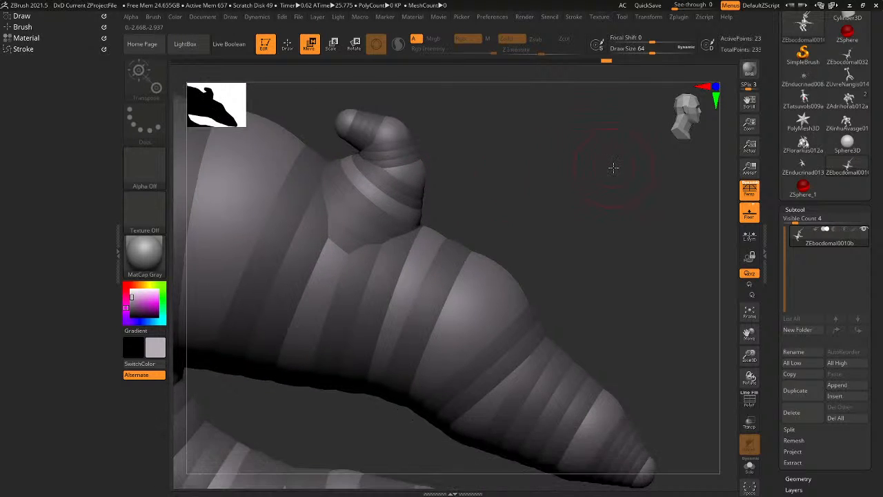
{"action": "key", "text": "f"}
{"action": "left_click_drag", "start_coordinate": [594, 239], "coordinate": [552, 245]}
{"action": "left_click_drag", "start_coordinate": [553, 202], "coordinate": [592, 364], "text": "alt"}
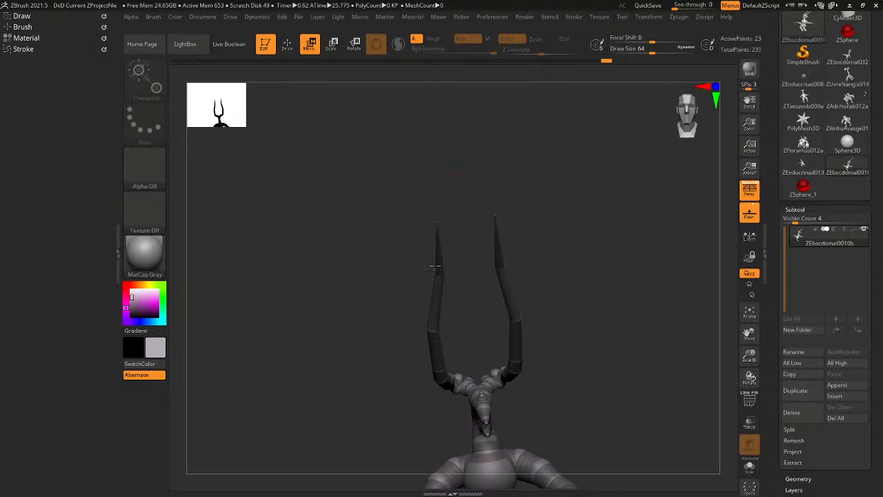
{"action": "left_click_drag", "start_coordinate": [435, 265], "coordinate": [542, 253]}
{"action": "left_click_drag", "start_coordinate": [639, 221], "coordinate": [594, 352]}
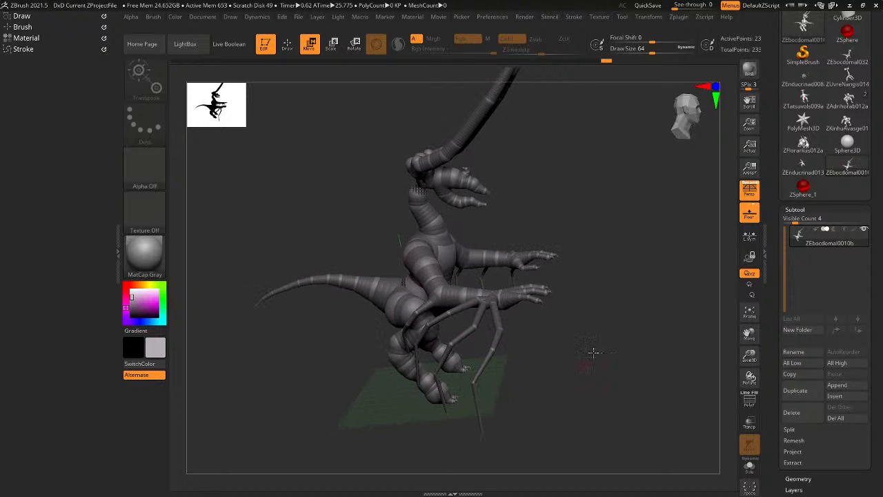
{"action": "left_click_drag", "start_coordinate": [620, 162], "coordinate": [671, 122]}
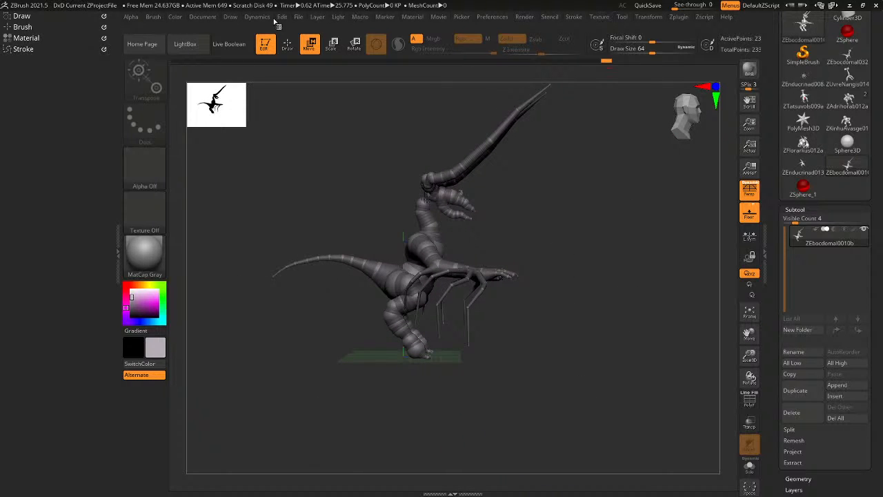
Save the edited ZSphere tool as a new version named ZEbocdomal0011.
{"action": "left_click", "coordinate": [300, 18]}
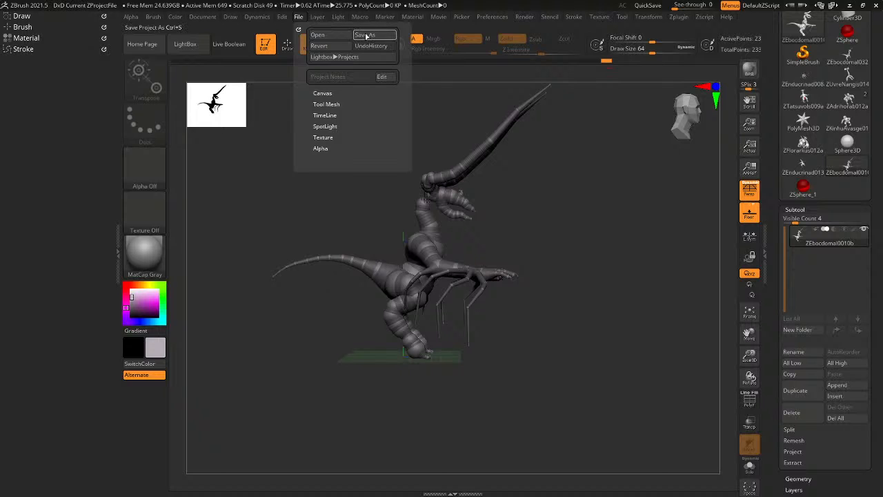
{"action": "scroll", "coordinate": [879, 163], "scroll_direction": "up", "scroll_amount": 3}
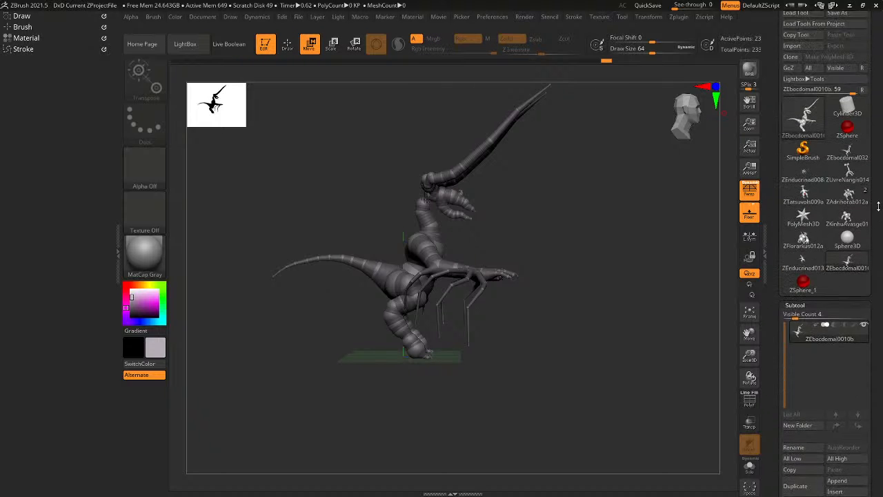
{"action": "left_click", "coordinate": [846, 33]}
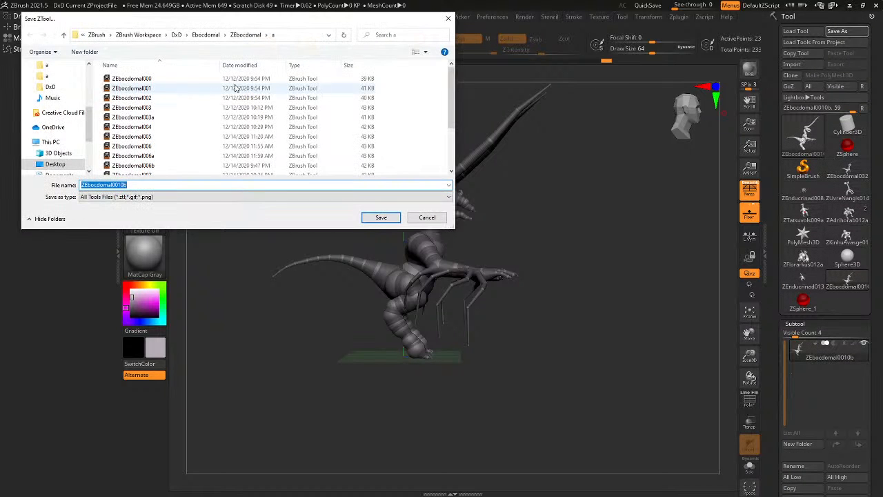
{"action": "scroll", "coordinate": [165, 166], "scroll_direction": "down", "scroll_amount": 2}
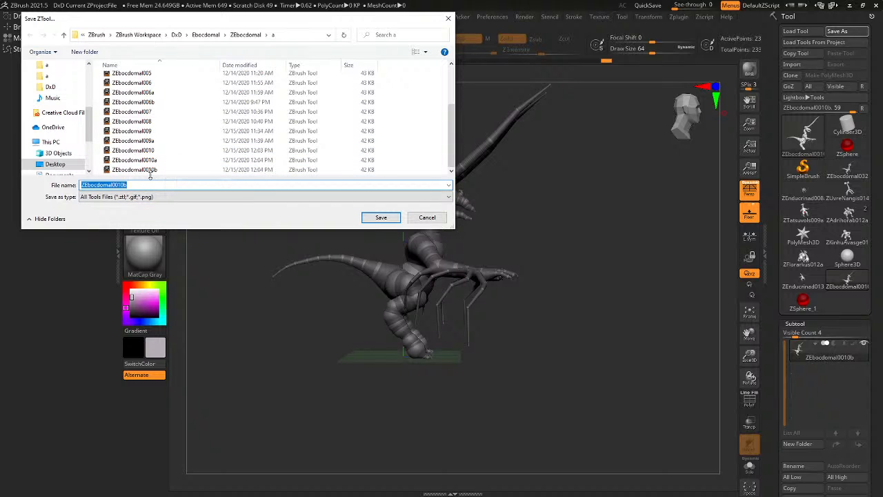
{"action": "left_click_drag", "start_coordinate": [132, 184], "coordinate": [116, 182]}
{"action": "left_click", "coordinate": [385, 220]}
Examine the long forearm spines on ZEbocdomal0011 and compare their shape with the curved ones on ZEnducrinad013.
{"action": "left_click_drag", "start_coordinate": [498, 241], "coordinate": [524, 431], "text": "alt"}
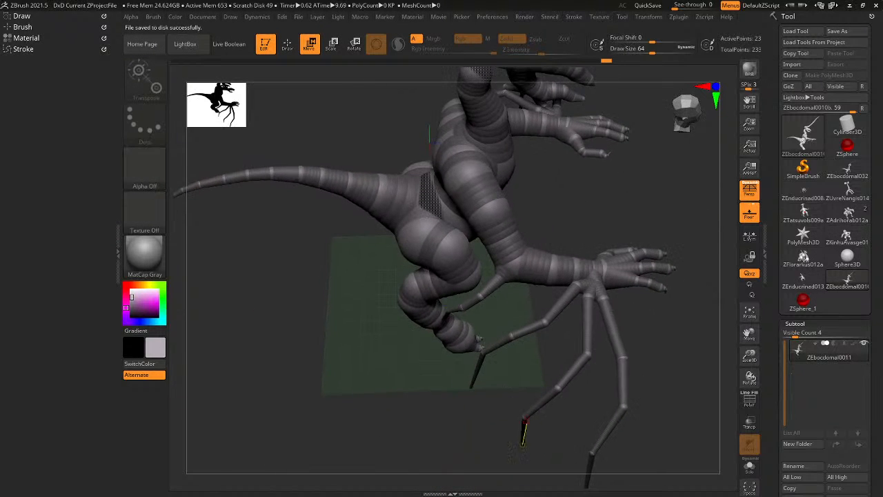
{"action": "left_click_drag", "start_coordinate": [642, 311], "coordinate": [617, 326]}
{"action": "left_click", "coordinate": [679, 115]}
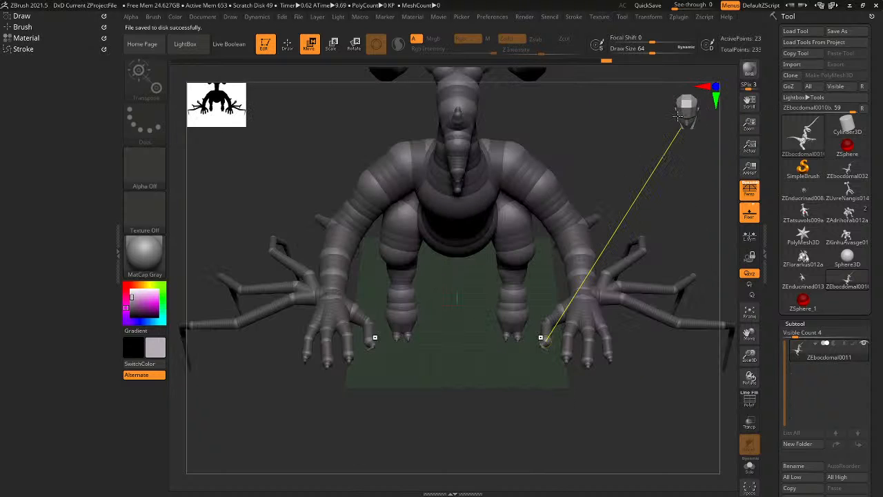
{"action": "left_click_drag", "start_coordinate": [634, 192], "coordinate": [499, 345]}
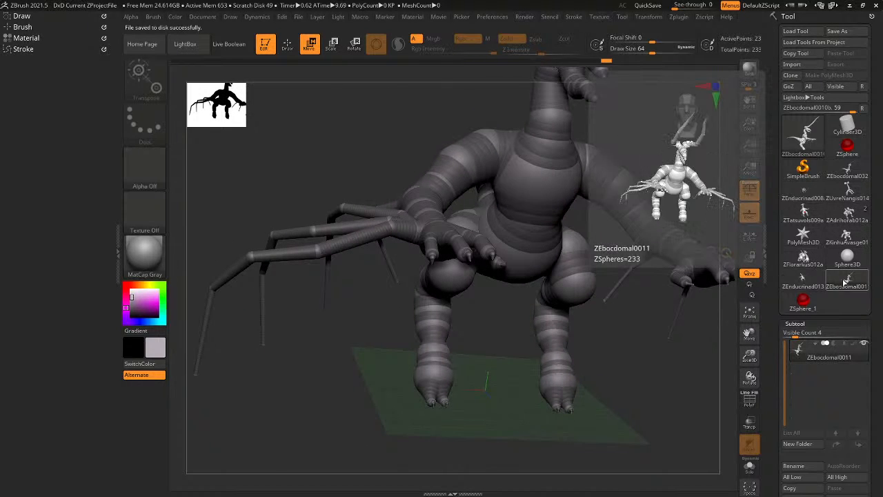
{"action": "left_click", "coordinate": [817, 282]}
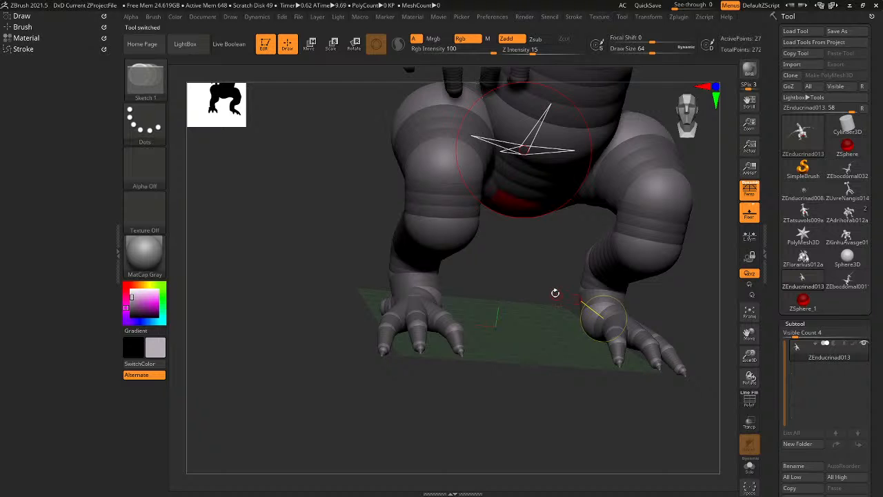
{"action": "key", "text": "f"}
{"action": "left_click_drag", "start_coordinate": [526, 376], "coordinate": [507, 381]}
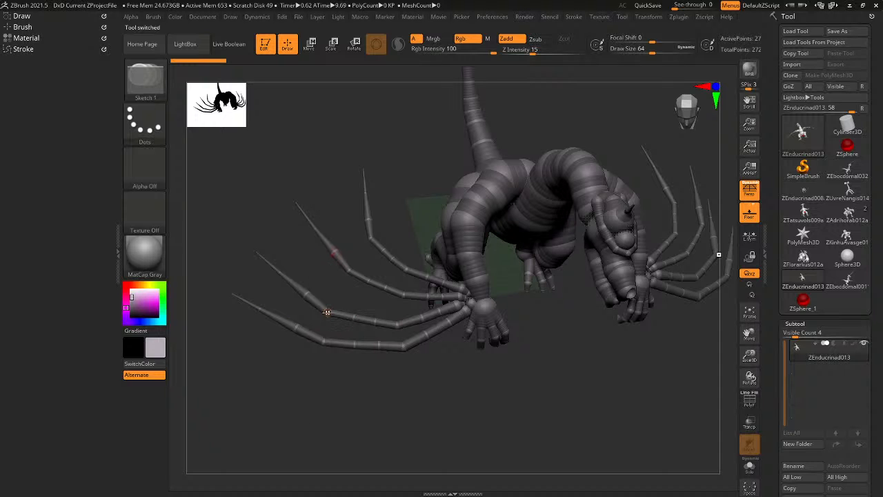
{"action": "left_click_drag", "start_coordinate": [272, 250], "coordinate": [594, 344]}
{"action": "left_click", "coordinate": [858, 279]}
{"action": "left_click_drag", "start_coordinate": [635, 282], "coordinate": [603, 306]}
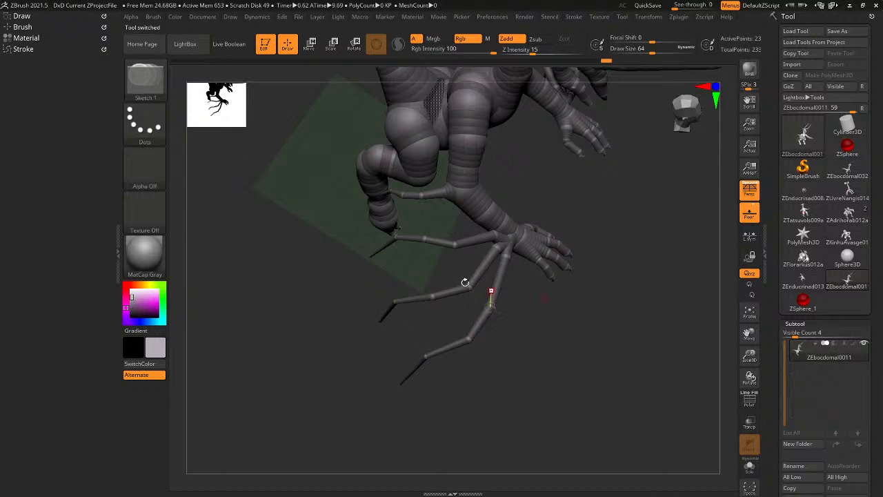
{"action": "left_click_drag", "start_coordinate": [433, 288], "coordinate": [354, 215]}
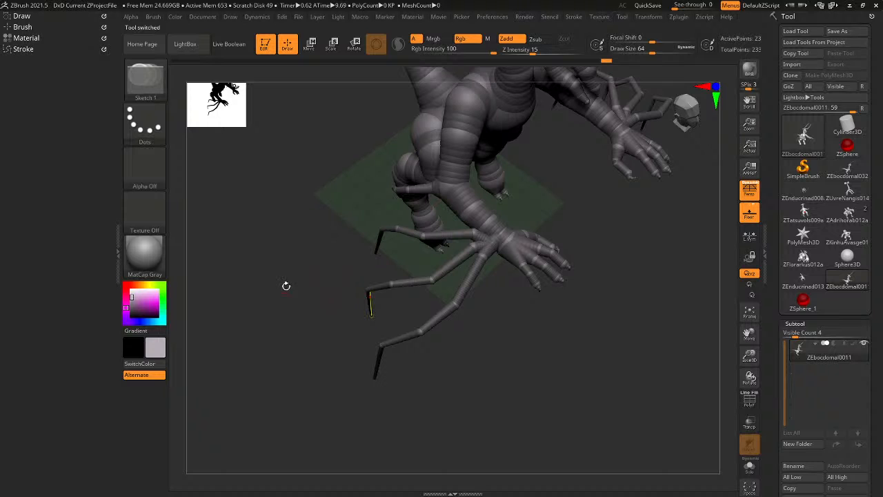
{"action": "left_click_drag", "start_coordinate": [285, 285], "coordinate": [550, 156]}
Rotate the joints of ZEbocdomal0011's three wrist spines, straightening the longest one down to its tip.
{"action": "mouse_move", "coordinate": [609, 265]}
{"action": "left_mouse_down", "text": "alt"}
{"action": "mouse_move", "coordinate": [697, 284]}
{"action": "mouse_move", "coordinate": [707, 264]}
{"action": "left_mouse_up", "text": "alt"}
{"action": "key", "text": "r"}
{"action": "left_click_drag", "start_coordinate": [486, 266], "coordinate": [436, 265]}
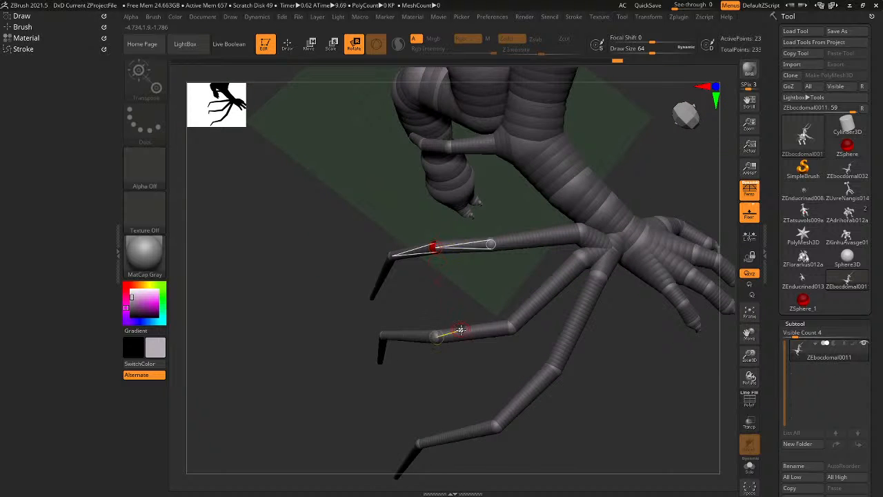
{"action": "left_click_drag", "start_coordinate": [460, 331], "coordinate": [438, 358]}
{"action": "left_click_drag", "start_coordinate": [499, 425], "coordinate": [458, 332]}
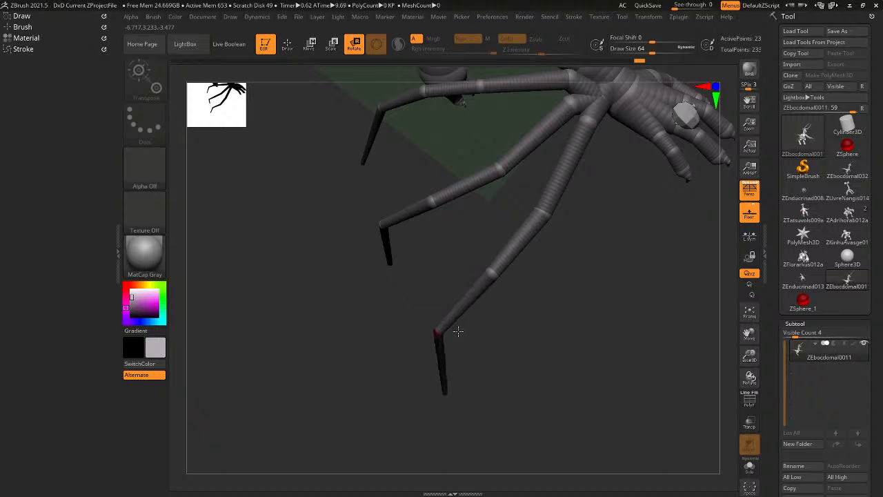
{"action": "left_click_drag", "start_coordinate": [398, 302], "coordinate": [425, 382], "text": "alt"}
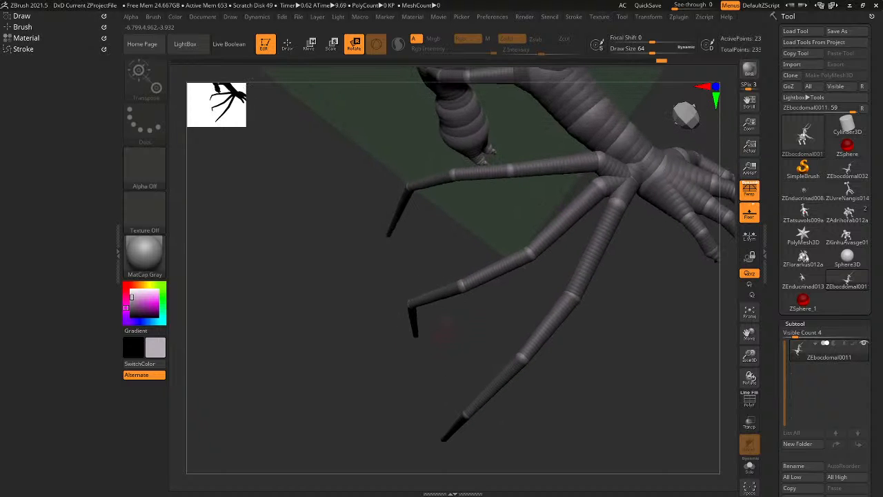
Rotate the outer joints of the middle and upper wrist spines so their tips continue each spine's curve.
{"action": "left_click_drag", "start_coordinate": [492, 272], "coordinate": [502, 284]}
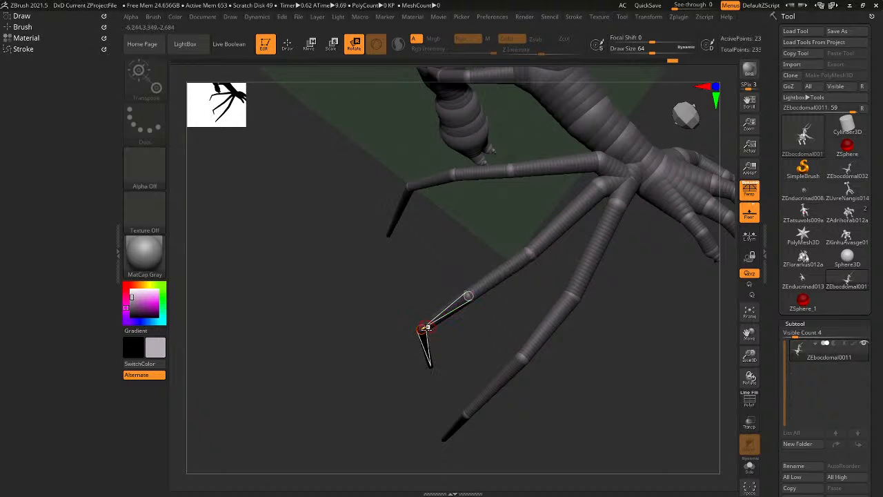
{"action": "left_click_drag", "start_coordinate": [406, 334], "coordinate": [442, 297]}
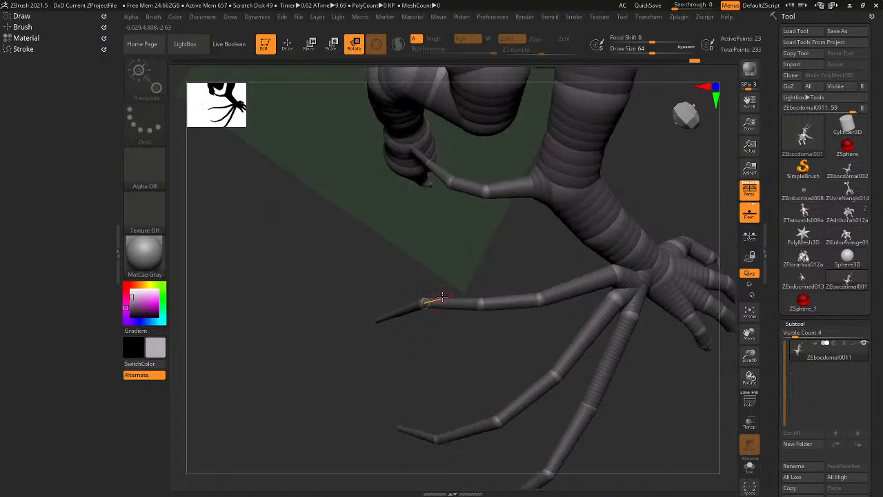
{"action": "left_click_drag", "start_coordinate": [371, 315], "coordinate": [443, 295]}
{"action": "left_click_drag", "start_coordinate": [430, 238], "coordinate": [419, 294]}
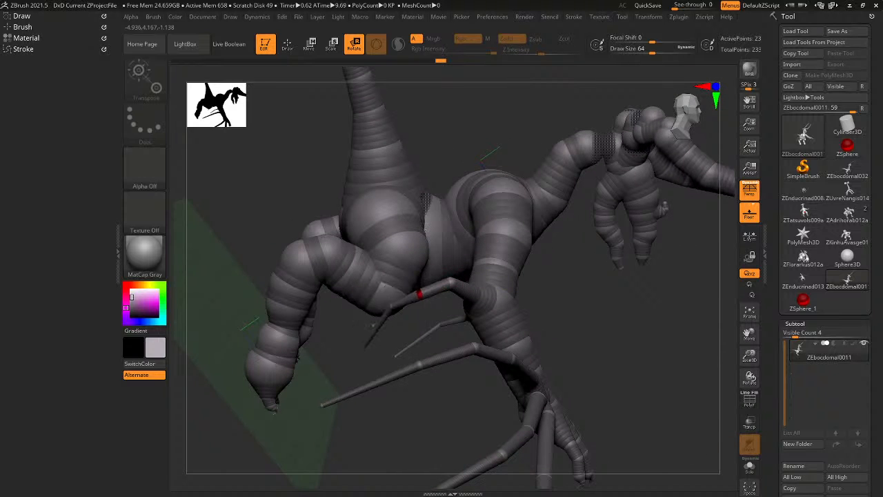
Rotate the joints of the elbow spine to bend its end segments away from the forearm.
{"action": "right_click_drag", "start_coordinate": [422, 295], "coordinate": [403, 309]}
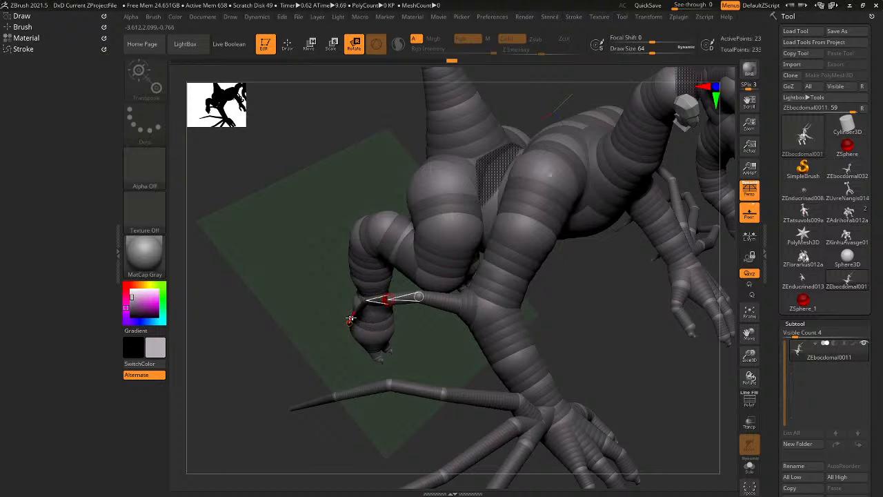
{"action": "key", "text": "f"}
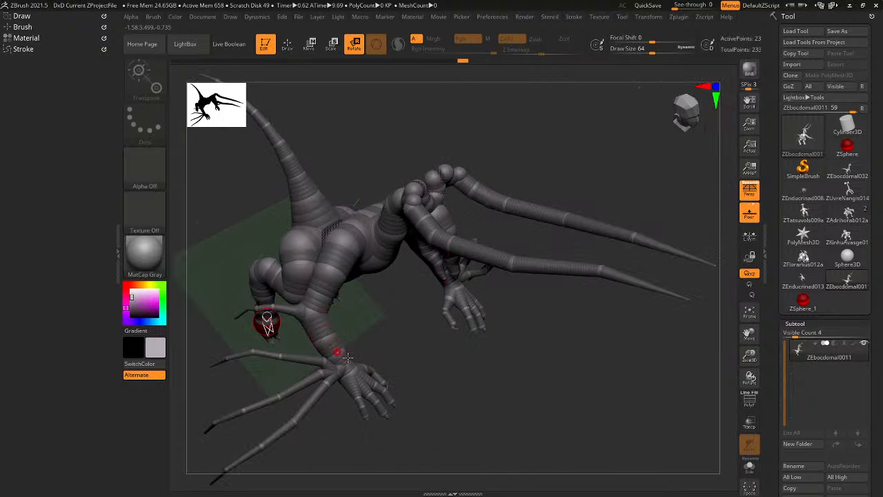
{"action": "left_click_drag", "start_coordinate": [427, 369], "coordinate": [537, 354]}
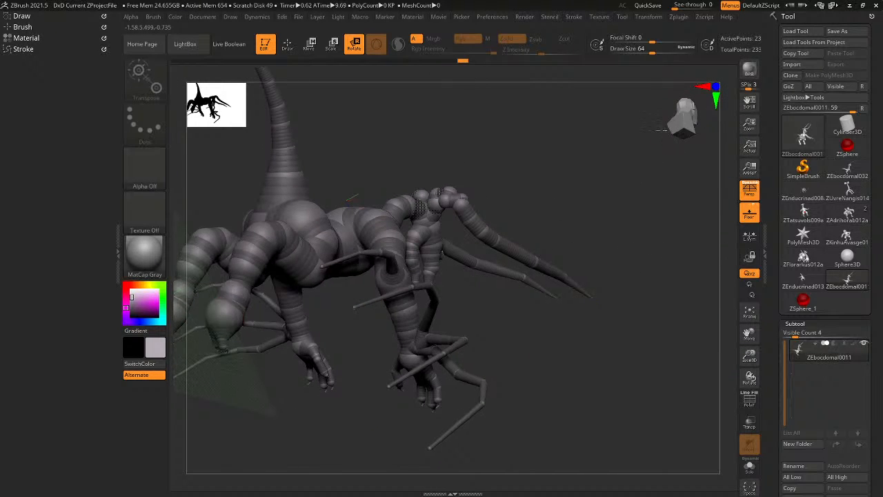
{"action": "left_click_drag", "start_coordinate": [655, 139], "coordinate": [647, 145]}
{"action": "left_click", "coordinate": [679, 124]}
{"action": "left_click_drag", "start_coordinate": [626, 206], "coordinate": [525, 298]}
Rotate the middle joints of the forearm spines to arch them downward, checking the arch from the side and below.
{"action": "right_click_drag", "start_coordinate": [543, 302], "coordinate": [476, 299]}
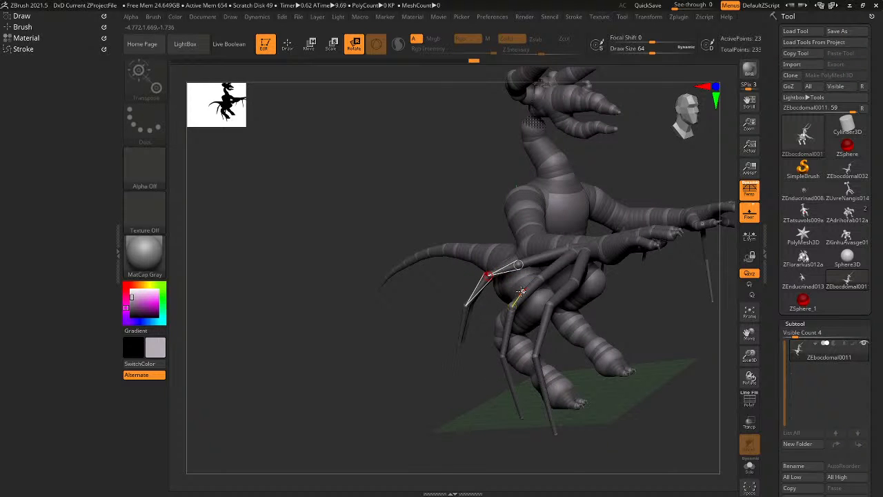
{"action": "left_click_drag", "start_coordinate": [522, 298], "coordinate": [500, 290]}
{"action": "right_click_drag", "start_coordinate": [564, 311], "coordinate": [508, 321]}
{"action": "left_click_drag", "start_coordinate": [472, 277], "coordinate": [438, 288]}
{"action": "right_click_drag", "start_coordinate": [510, 308], "coordinate": [322, 150]}
{"action": "key", "text": "f"}
{"action": "right_click_drag", "start_coordinate": [351, 205], "coordinate": [378, 248]}
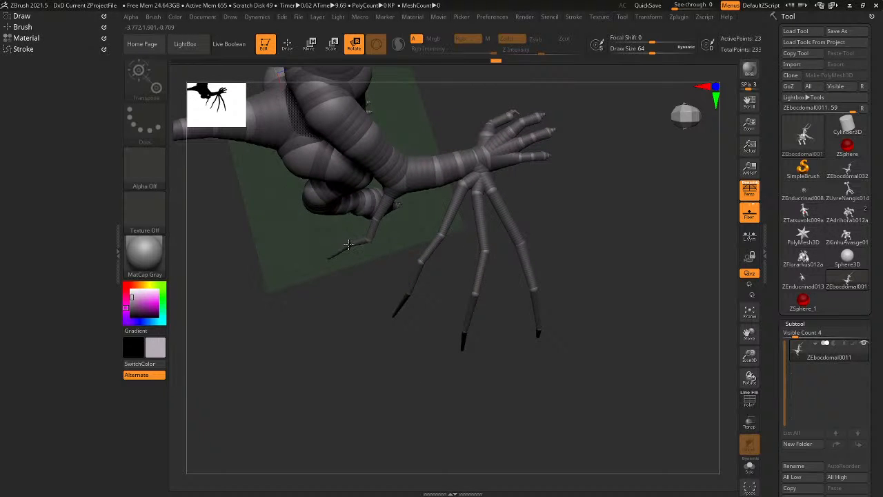
{"action": "right_click_drag", "start_coordinate": [348, 244], "coordinate": [369, 254]}
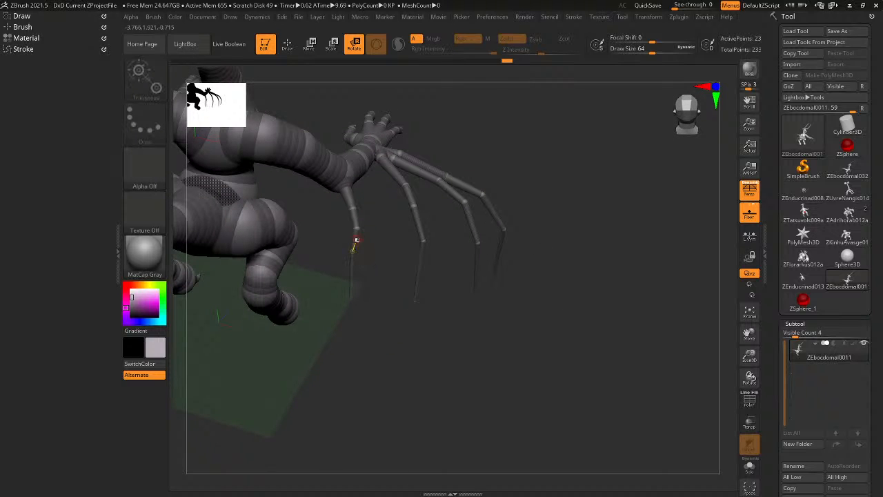
Rotate the elbow spine's tip segment outward, undoing the inward bend, and preview the creature's adaptive skin.
{"action": "left_click_drag", "start_coordinate": [356, 230], "coordinate": [364, 274]}
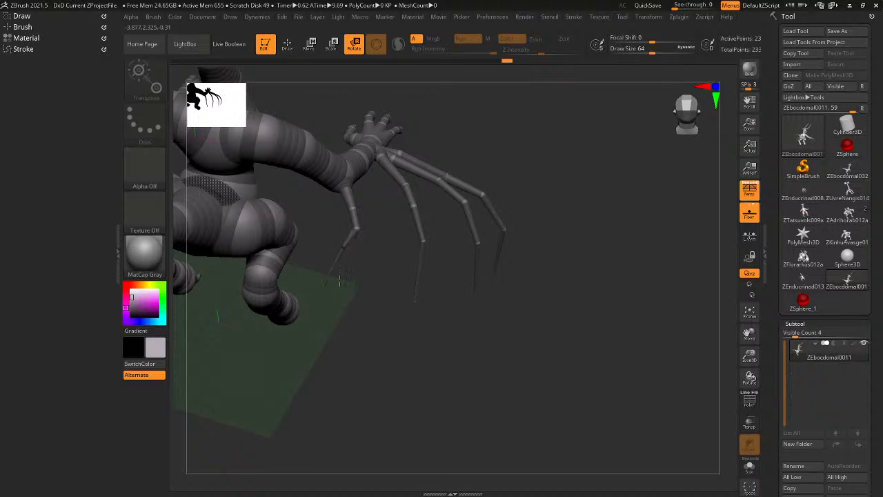
{"action": "key", "text": "ctrl+z"}
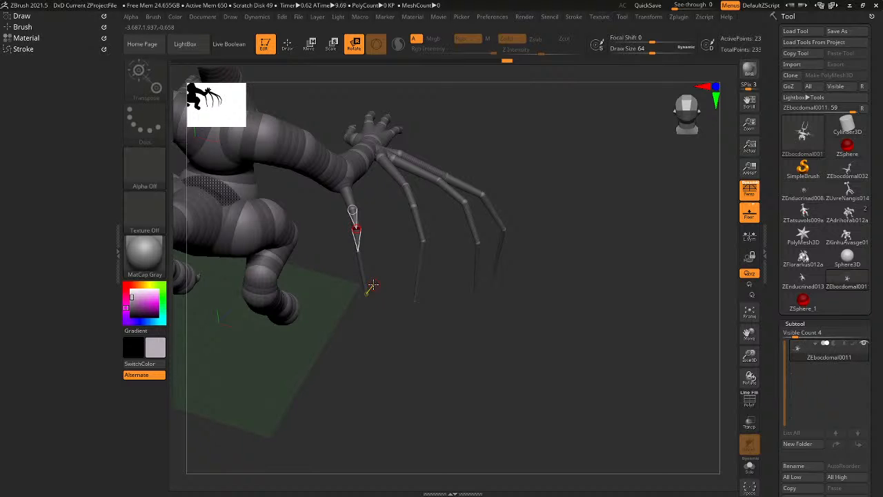
{"action": "key", "text": "a"}
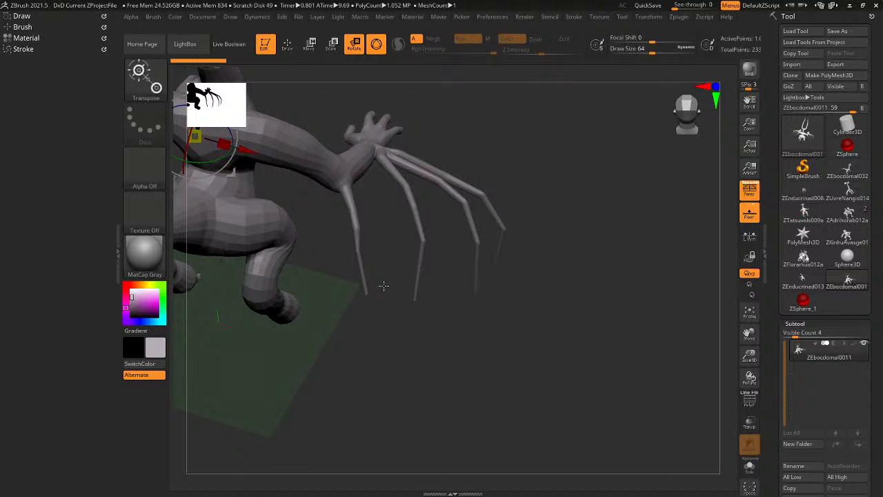
{"action": "mouse_move", "coordinate": [383, 286]}
{"action": "left_mouse_down"}
{"action": "mouse_move", "coordinate": [393, 239]}
{"action": "mouse_move", "coordinate": [380, 276]}
{"action": "left_mouse_up"}
{"action": "key", "text": "a"}
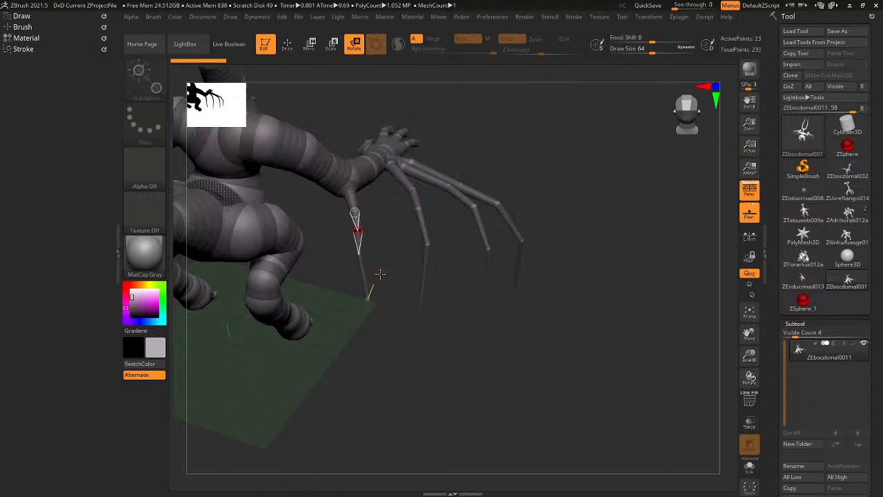
Set the draw size to 1 and rotate the elbow spine's lower joints into a gentle downward curve.
{"action": "key", "text": "space"}
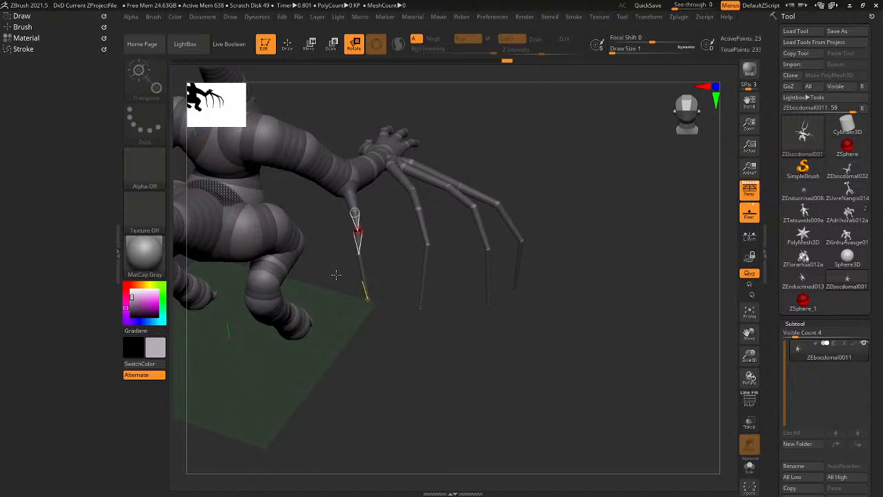
{"action": "left_click_drag", "start_coordinate": [387, 279], "coordinate": [445, 207], "text": "alt"}
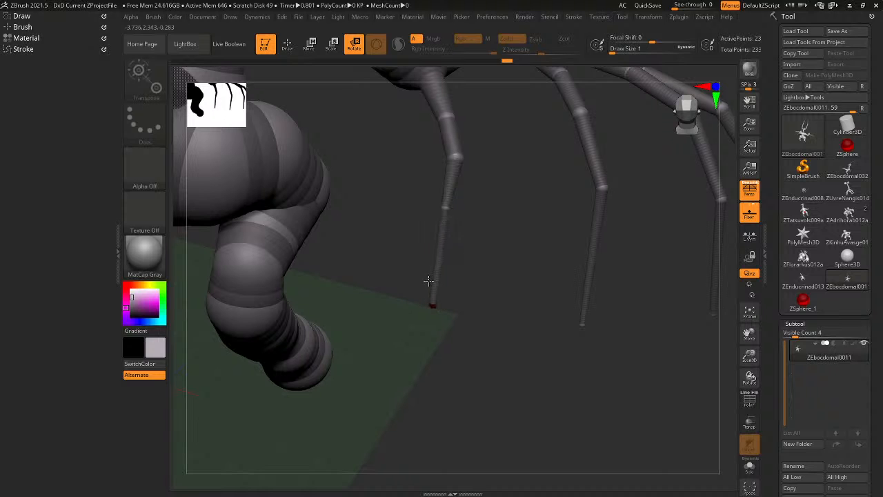
{"action": "left_click_drag", "start_coordinate": [472, 297], "coordinate": [427, 435], "text": "alt"}
{"action": "left_click_drag", "start_coordinate": [447, 368], "coordinate": [433, 398]}
{"action": "left_click_drag", "start_coordinate": [389, 353], "coordinate": [400, 393]}
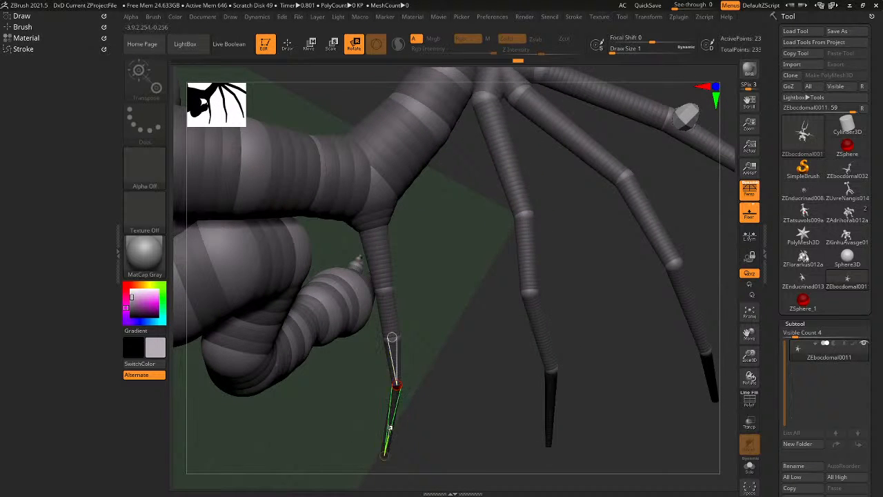
{"action": "mouse_move", "coordinate": [419, 432]}
{"action": "left_mouse_down"}
{"action": "mouse_move", "coordinate": [430, 404]}
{"action": "mouse_move", "coordinate": [424, 420]}
{"action": "left_mouse_up"}
{"action": "left_click_drag", "start_coordinate": [375, 312], "coordinate": [379, 336]}
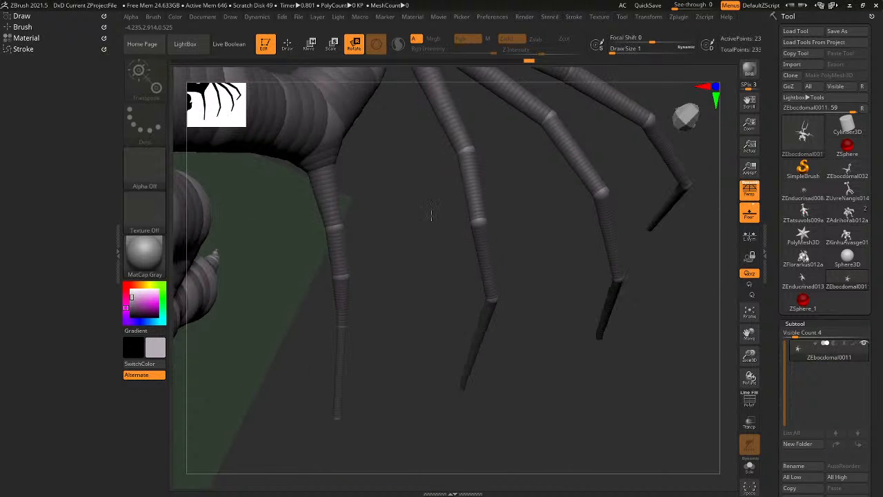
Rotate the middle and lower joints of the wrist spine nearest the elbow to straighten it toward its tip.
{"action": "left_click_drag", "start_coordinate": [487, 277], "coordinate": [491, 297]}
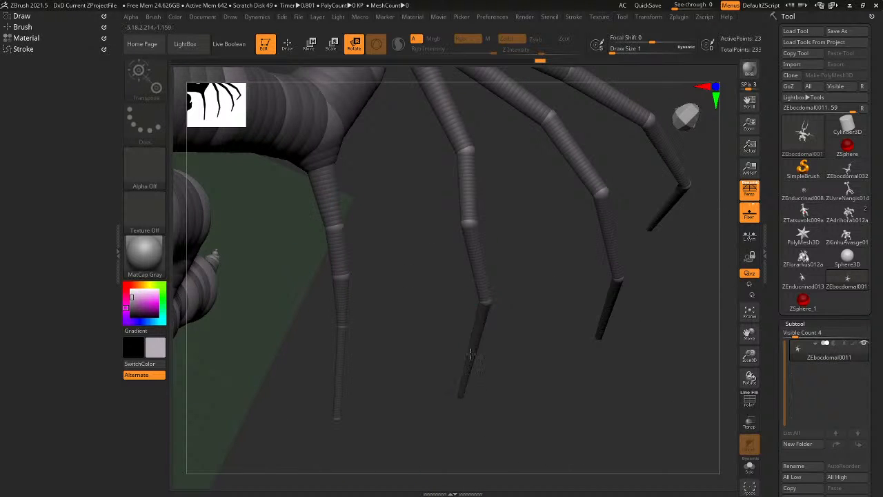
{"action": "left_click_drag", "start_coordinate": [468, 196], "coordinate": [482, 199]}
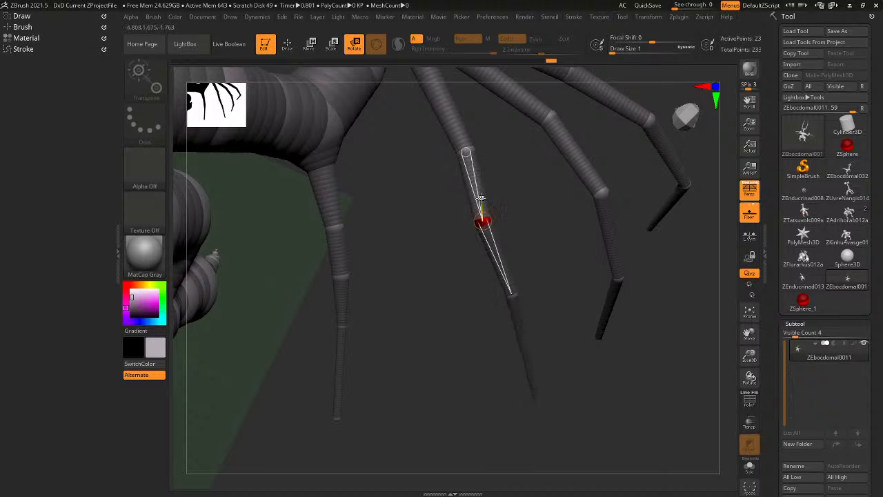
{"action": "left_click_drag", "start_coordinate": [504, 274], "coordinate": [492, 282]}
{"action": "left_click_drag", "start_coordinate": [469, 318], "coordinate": [384, 424], "text": "alt"}
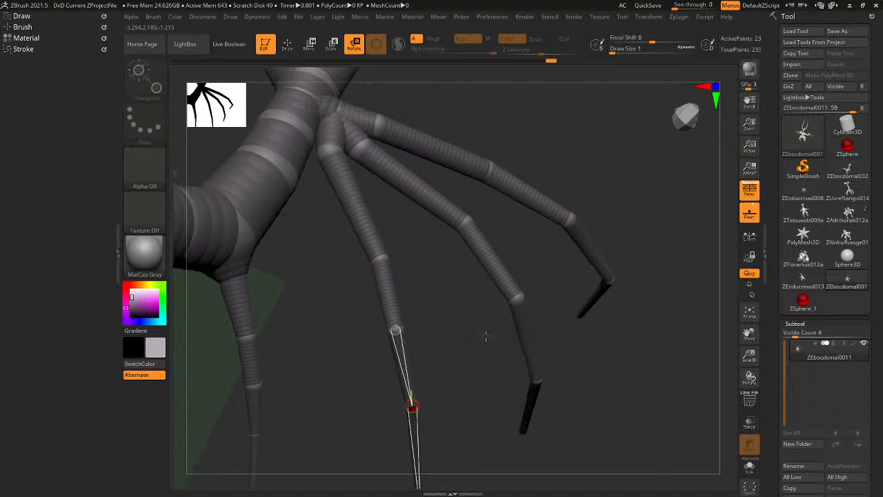
Rotate the joints of the other two wrist spines so they fan out in matching arcs.
{"action": "left_click_drag", "start_coordinate": [486, 337], "coordinate": [345, 293]}
{"action": "left_click_drag", "start_coordinate": [473, 190], "coordinate": [485, 202]}
{"action": "left_click_drag", "start_coordinate": [434, 264], "coordinate": [404, 258]}
{"action": "left_click_drag", "start_coordinate": [396, 289], "coordinate": [455, 283]}
{"action": "left_click_drag", "start_coordinate": [413, 261], "coordinate": [440, 263]}
{"action": "left_click_drag", "start_coordinate": [376, 277], "coordinate": [442, 276], "text": "alt"}
{"action": "left_click_drag", "start_coordinate": [441, 276], "coordinate": [482, 231]}
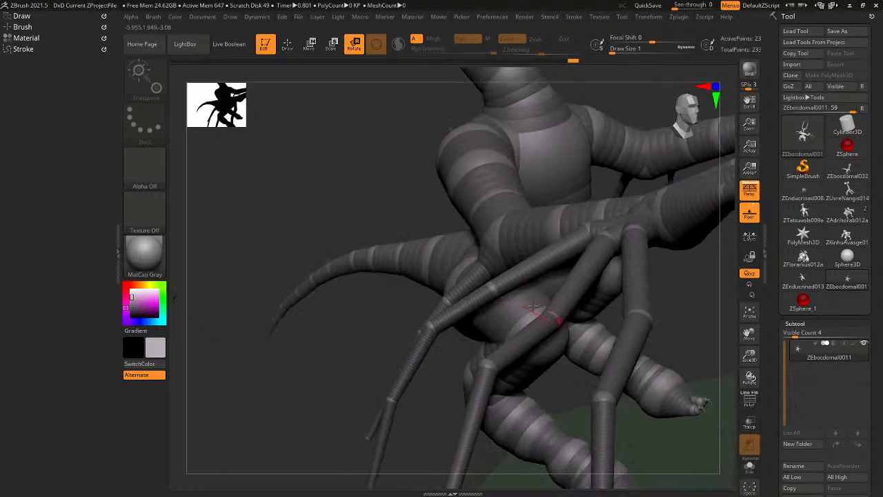
Adjust the middle joints of the wrist spine nearest the elbow so its lower part hangs downward.
{"action": "left_click_drag", "start_coordinate": [522, 277], "coordinate": [529, 296]}
{"action": "left_click_drag", "start_coordinate": [470, 329], "coordinate": [474, 299]}
{"action": "left_click_drag", "start_coordinate": [389, 309], "coordinate": [502, 331]}
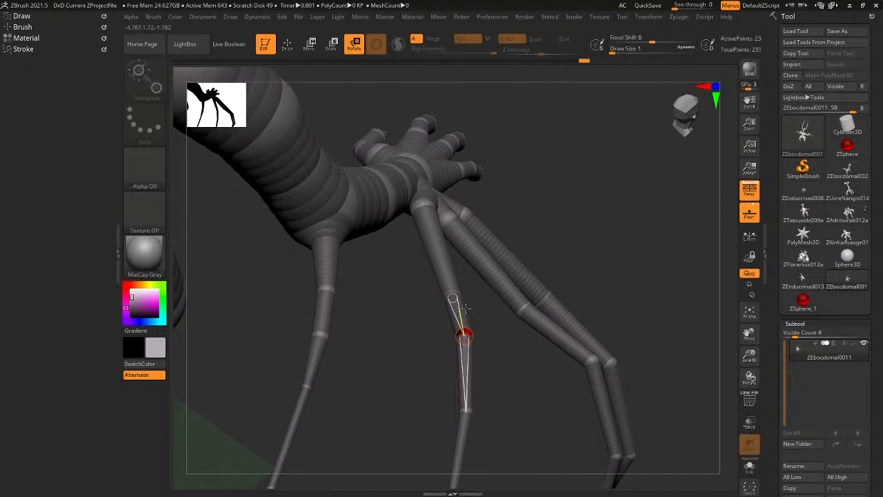
{"action": "left_click_drag", "start_coordinate": [466, 309], "coordinate": [437, 247]}
{"action": "left_click_drag", "start_coordinate": [386, 237], "coordinate": [407, 207]}
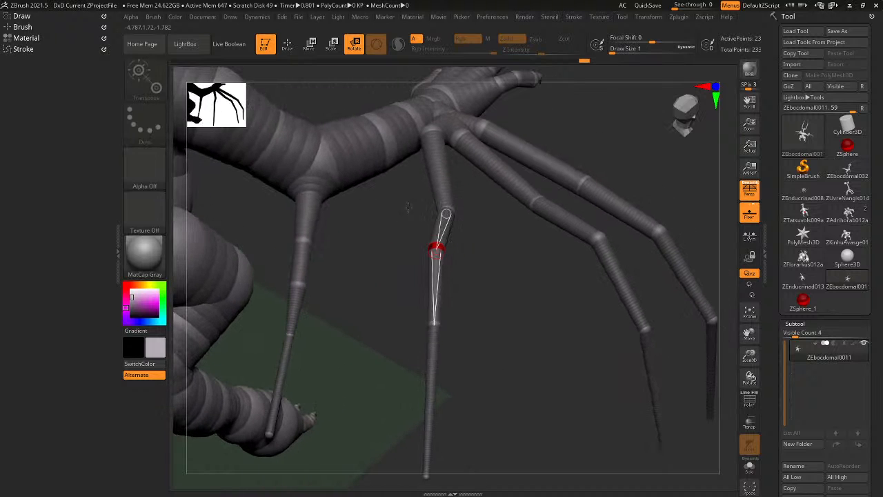
{"action": "left_click_drag", "start_coordinate": [438, 235], "coordinate": [450, 223]}
Rotate the tip segment of the longest wrist spine to refine its downward direction.
{"action": "left_click_drag", "start_coordinate": [418, 265], "coordinate": [451, 313]}
{"action": "left_click_drag", "start_coordinate": [465, 367], "coordinate": [358, 352]}
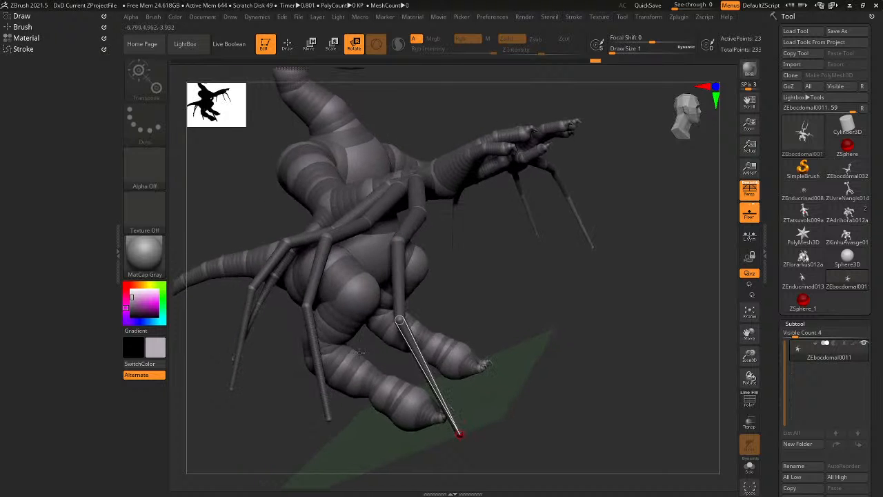
{"action": "left_click_drag", "start_coordinate": [491, 327], "coordinate": [576, 283]}
{"action": "mouse_move", "coordinate": [470, 284]}
{"action": "left_mouse_down", "text": "alt"}
{"action": "mouse_move", "coordinate": [492, 420]}
{"action": "mouse_move", "coordinate": [472, 295]}
{"action": "left_mouse_up", "text": "alt"}
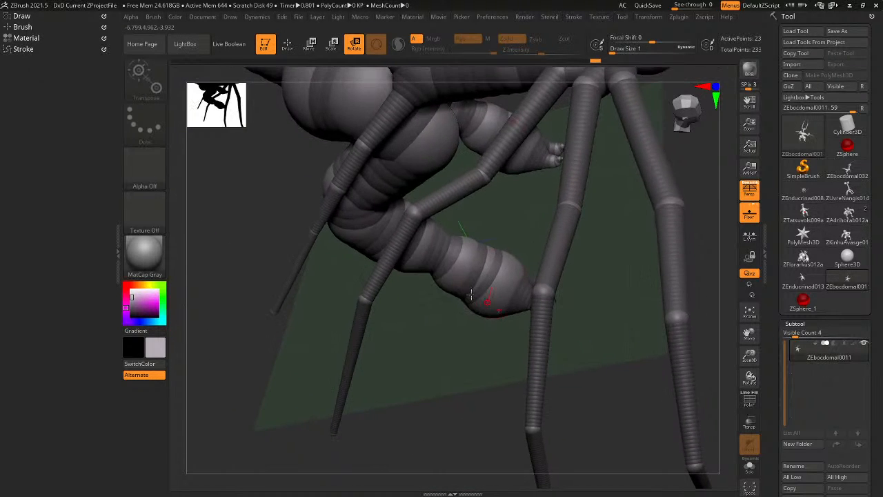
Rotate the elbow spine's joints to swing its end segments outward behind the forearm.
{"action": "left_click_drag", "start_coordinate": [380, 249], "coordinate": [415, 312], "text": "alt"}
{"action": "left_click_drag", "start_coordinate": [406, 228], "coordinate": [422, 239]}
{"action": "left_click_drag", "start_coordinate": [407, 280], "coordinate": [379, 264]}
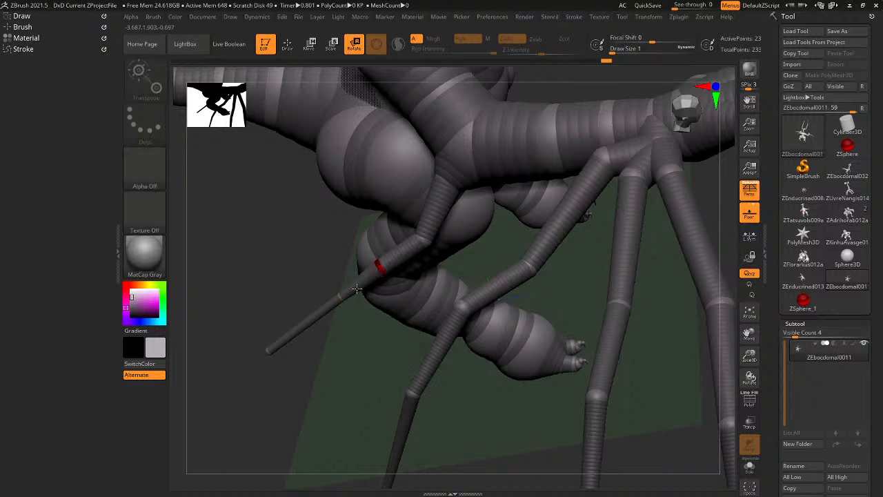
{"action": "left_click_drag", "start_coordinate": [340, 296], "coordinate": [377, 317]}
{"action": "left_click_drag", "start_coordinate": [403, 349], "coordinate": [304, 282]}
{"action": "left_click_drag", "start_coordinate": [341, 359], "coordinate": [349, 362]}
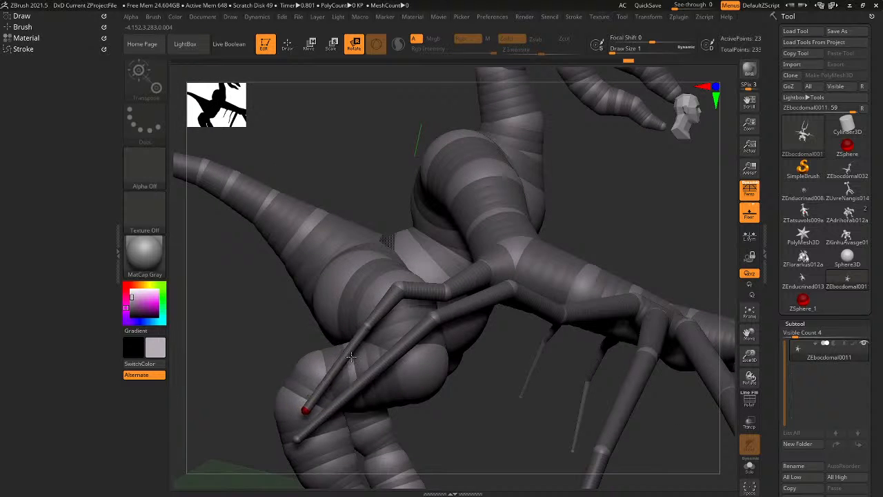
Refine the elbow spine's joint rotations into an arc that parallels the neighbouring wrist spine.
{"action": "right_click_drag", "start_coordinate": [348, 347], "coordinate": [395, 381]}
{"action": "left_click_drag", "start_coordinate": [385, 387], "coordinate": [370, 399]}
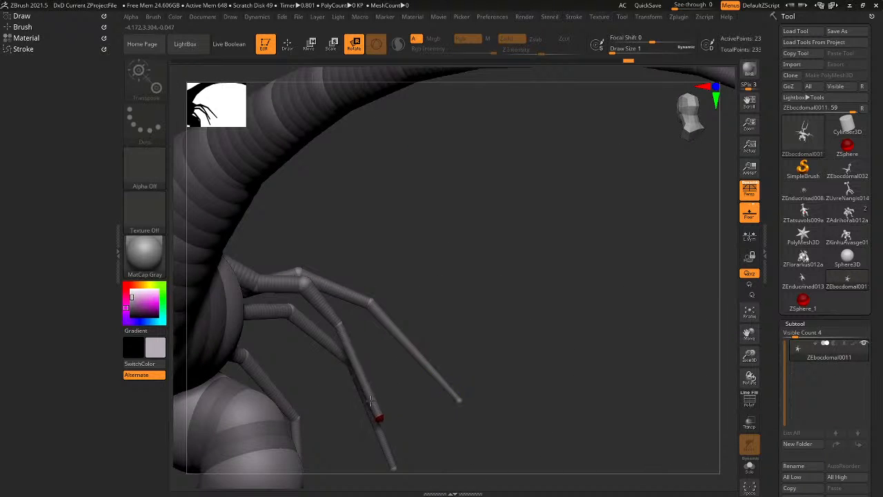
{"action": "right_click_drag", "start_coordinate": [362, 401], "coordinate": [303, 363]}
{"action": "right_click_drag", "start_coordinate": [308, 276], "coordinate": [331, 215]}
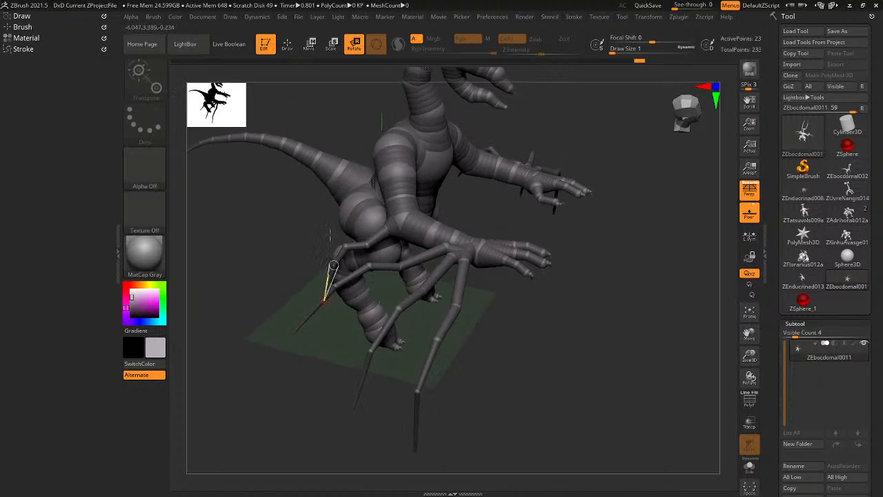
{"action": "right_click_drag", "start_coordinate": [331, 258], "coordinate": [338, 307], "text": "ctrl"}
{"action": "left_click_drag", "start_coordinate": [447, 191], "coordinate": [440, 171]}
{"action": "right_click_drag", "start_coordinate": [396, 181], "coordinate": [409, 243]}
{"action": "left_click_drag", "start_coordinate": [392, 191], "coordinate": [400, 200]}
{"action": "right_click_drag", "start_coordinate": [351, 227], "coordinate": [331, 160]}
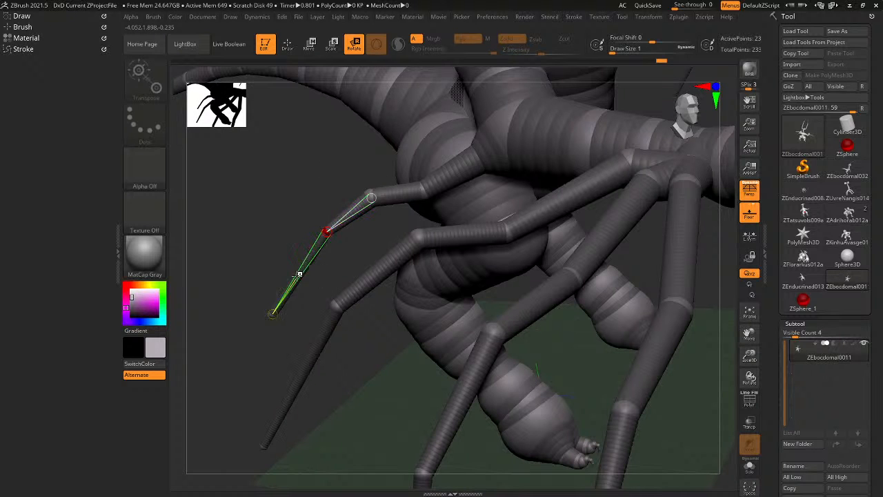
{"action": "right_click_drag", "start_coordinate": [320, 287], "coordinate": [388, 287]}
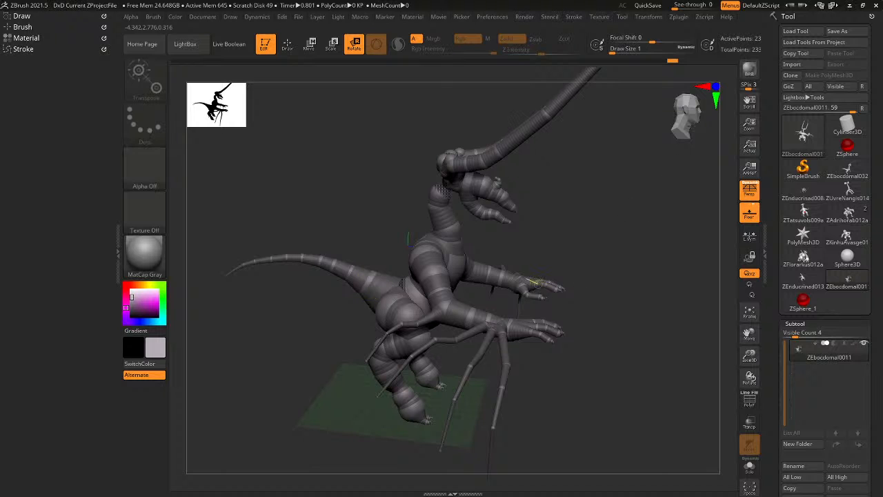
Check the forearm spines from the front and save the ZSphere tool as a new version named ZEbocdomal0011a.
{"action": "right_click_drag", "start_coordinate": [627, 220], "coordinate": [486, 272]}
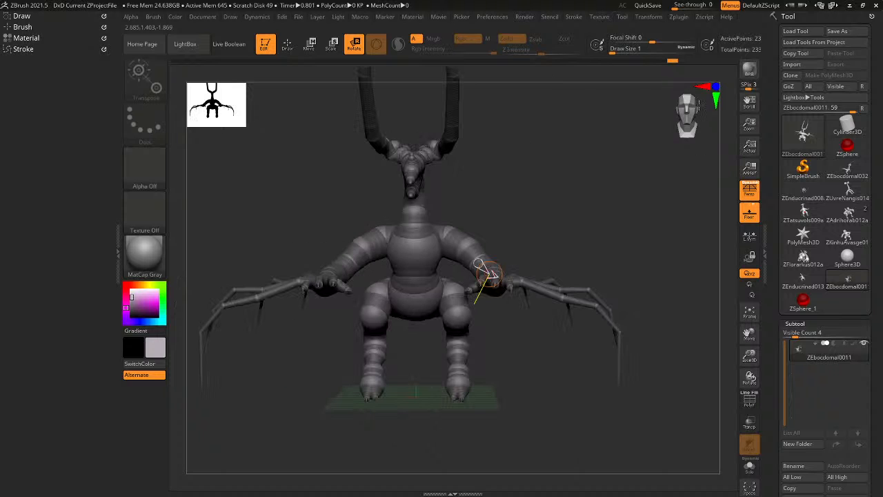
{"action": "left_click", "coordinate": [842, 33]}
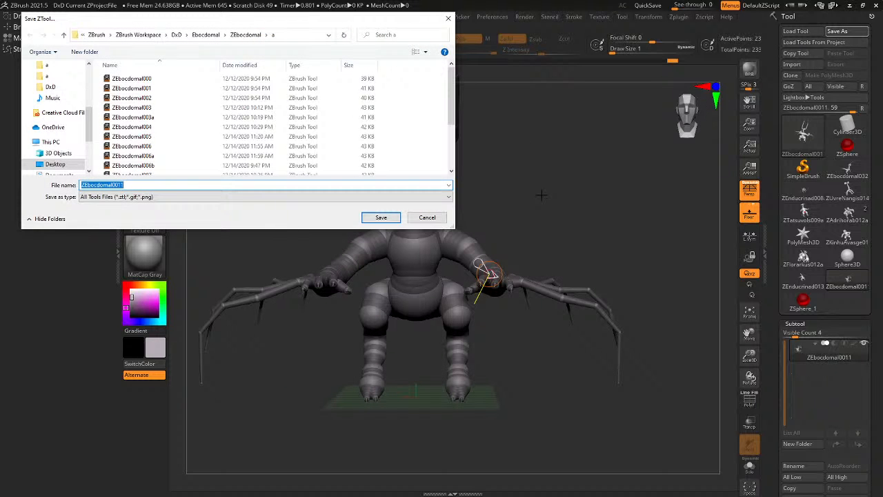
{"action": "type", "text": "1a"}
{"action": "key", "text": "Return"}
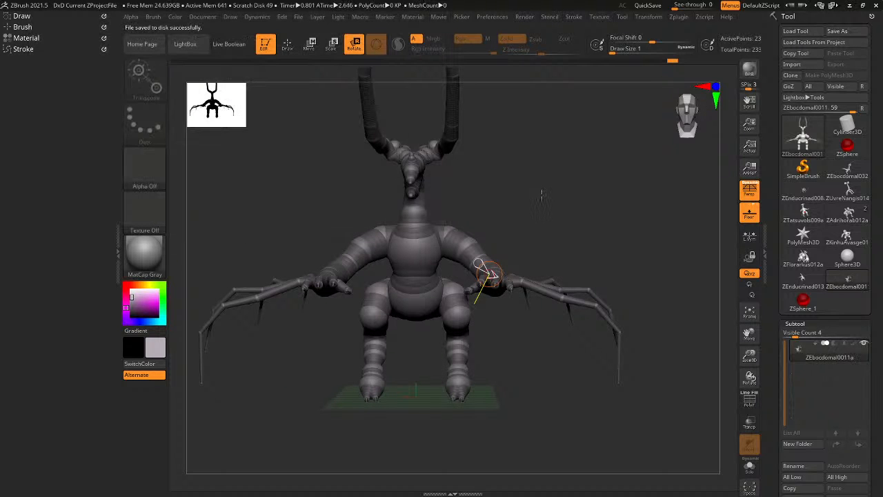
{"action": "right_click_drag", "start_coordinate": [542, 196], "coordinate": [577, 206]}
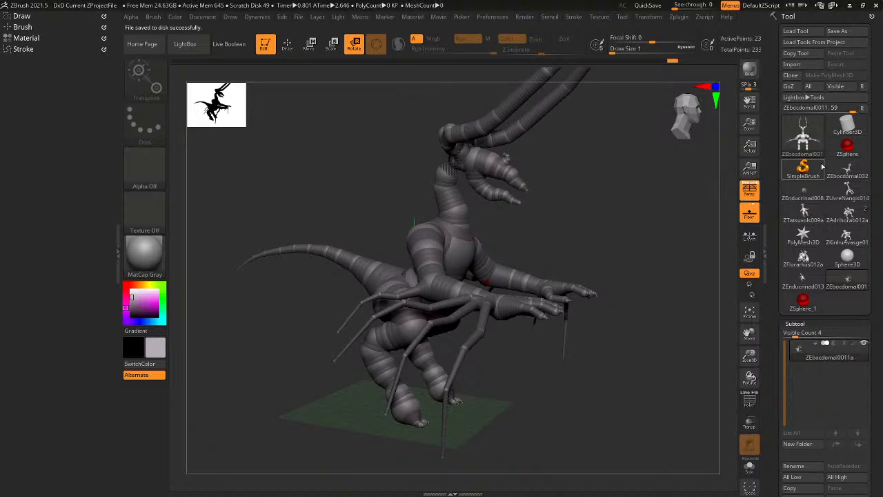
Frame ZEbocdomal0011a in side view and compare its size and proportions with ZKinhuAvasge013b and ZEnducrinad013.
{"action": "left_click", "coordinate": [843, 170]}
{"action": "right_click_drag", "start_coordinate": [613, 251], "coordinate": [486, 233]}
{"action": "key", "text": "f"}
{"action": "left_click", "coordinate": [678, 122]}
{"action": "left_click", "coordinate": [844, 283]}
{"action": "left_click", "coordinate": [857, 236]}
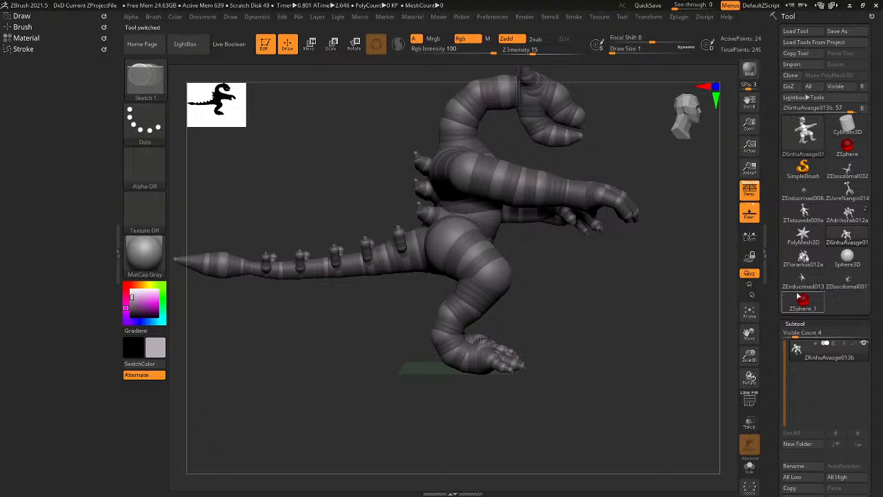
{"action": "left_click", "coordinate": [856, 283]}
{"action": "left_click", "coordinate": [802, 259]}
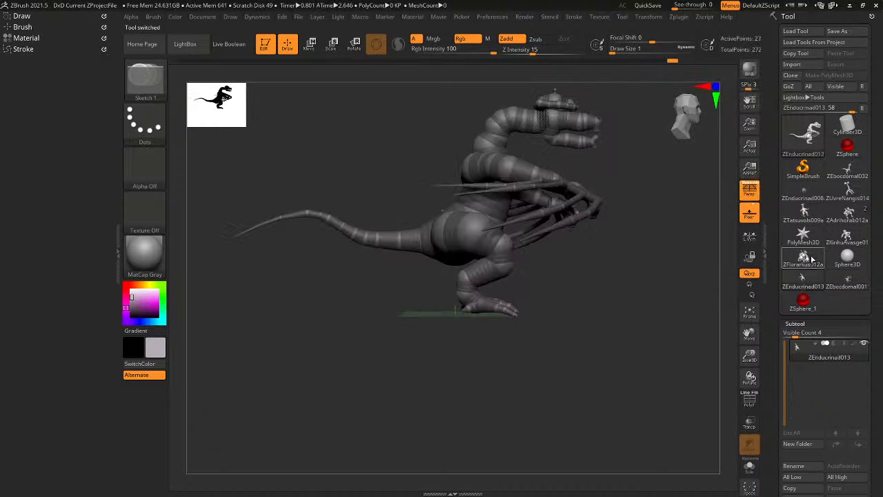
{"action": "left_click", "coordinate": [848, 279]}
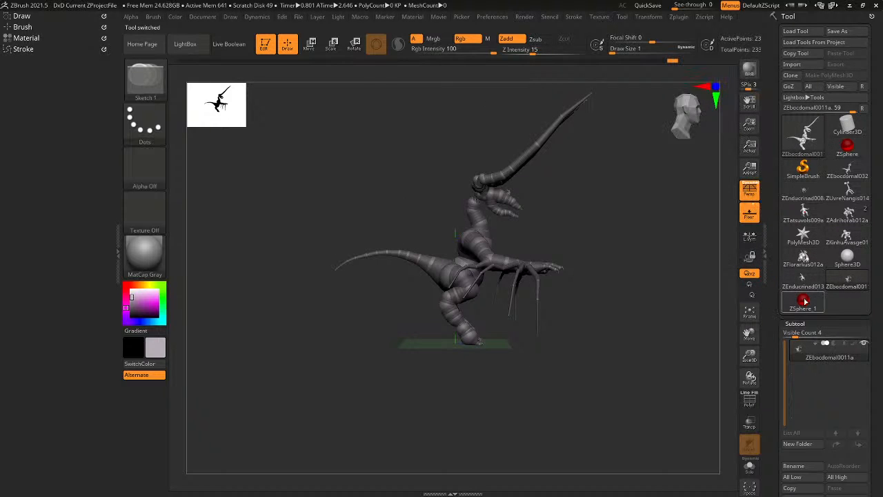
{"action": "left_click", "coordinate": [814, 279]}
{"action": "left_click", "coordinate": [847, 279]}
{"action": "left_click", "coordinate": [802, 279]}
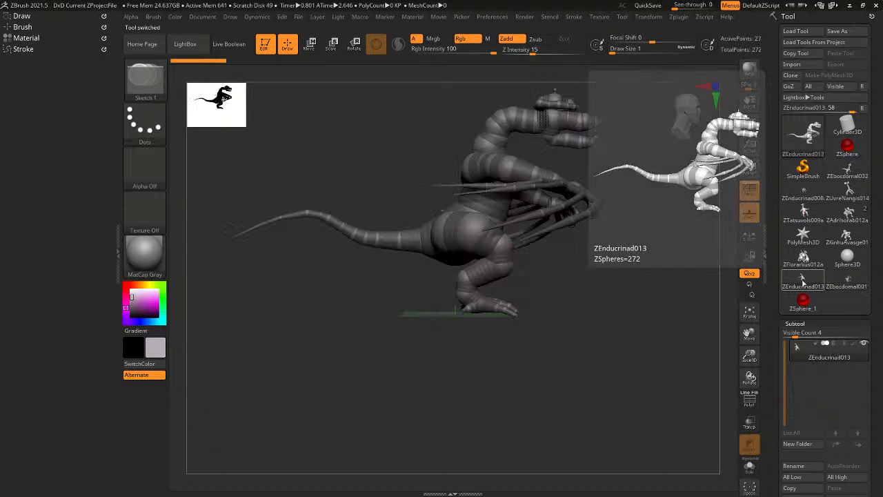
Compare the scale of ZEbocdomal0011a with the ZTatsuvols009a and ZAdrihorab012a creatures from the side.
{"action": "left_click", "coordinate": [811, 215]}
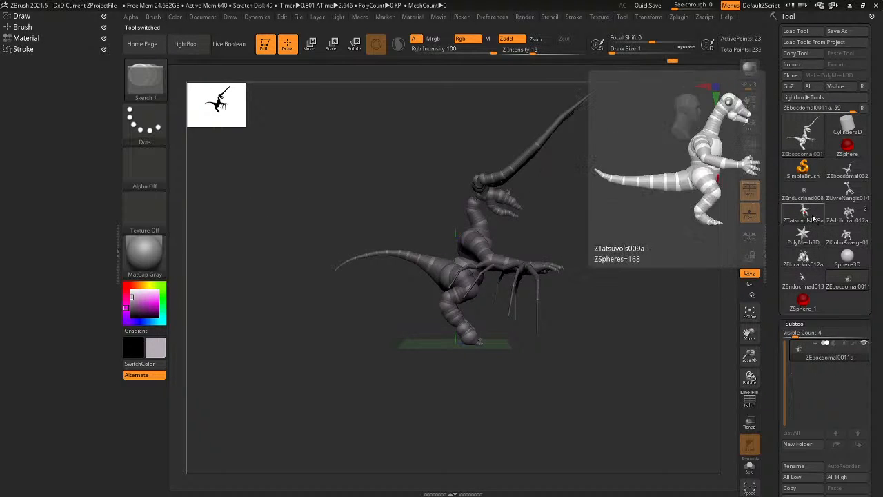
{"action": "left_click", "coordinate": [807, 214]}
{"action": "left_click", "coordinate": [845, 281]}
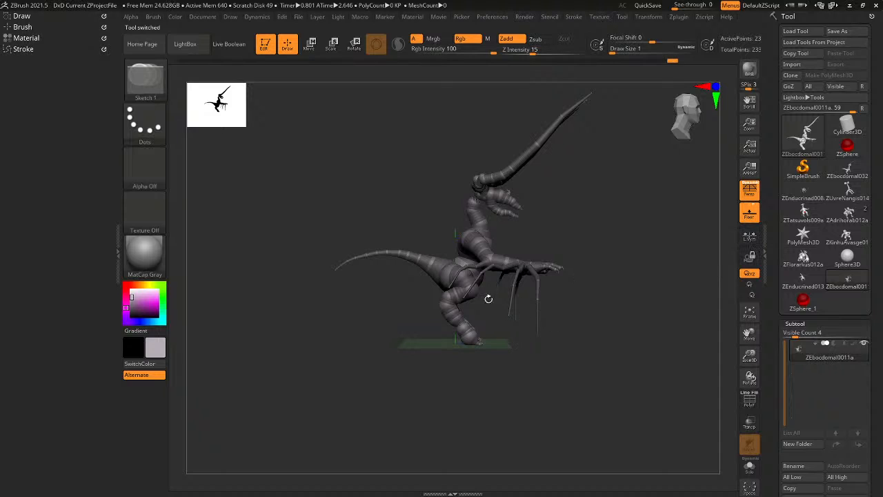
{"action": "left_click_drag", "start_coordinate": [546, 393], "coordinate": [531, 411]}
{"action": "left_click", "coordinate": [804, 210]}
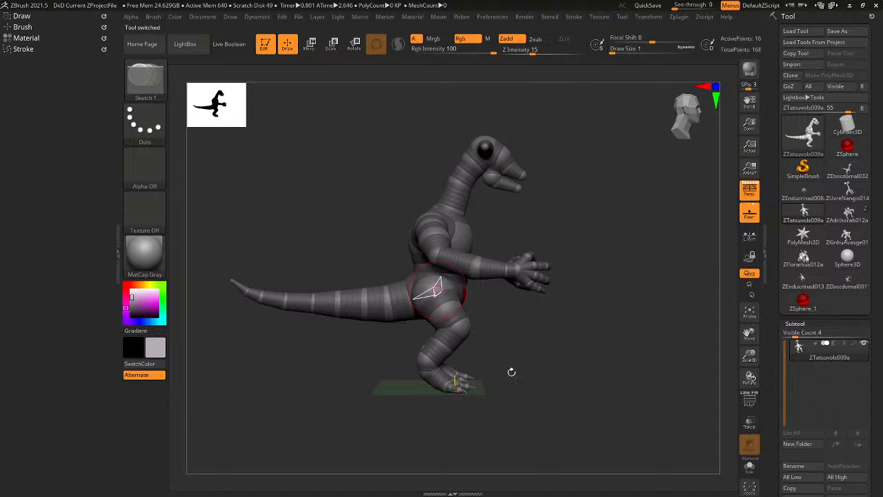
{"action": "left_click", "coordinate": [848, 277]}
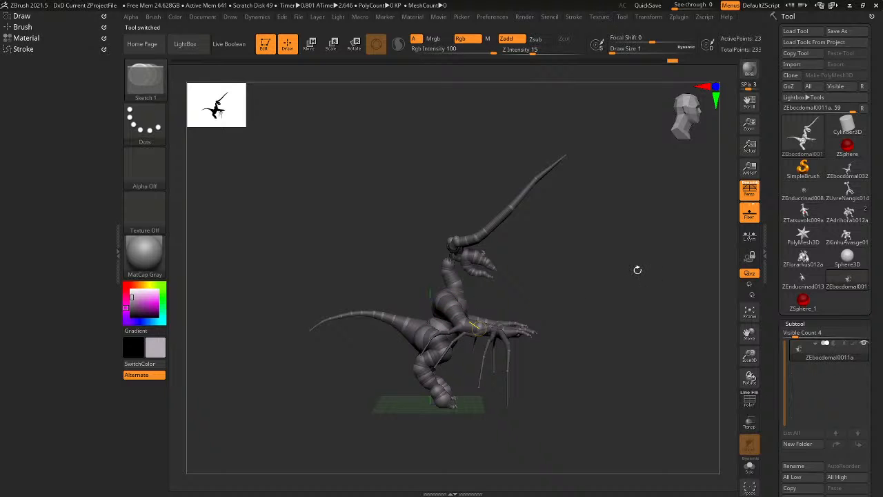
{"action": "mouse_move", "coordinate": [638, 270]}
{"action": "left_mouse_down"}
{"action": "mouse_move", "coordinate": [586, 262]}
{"action": "mouse_move", "coordinate": [600, 276]}
{"action": "mouse_move", "coordinate": [633, 273]}
{"action": "left_mouse_up"}
{"action": "left_click", "coordinate": [805, 209]}
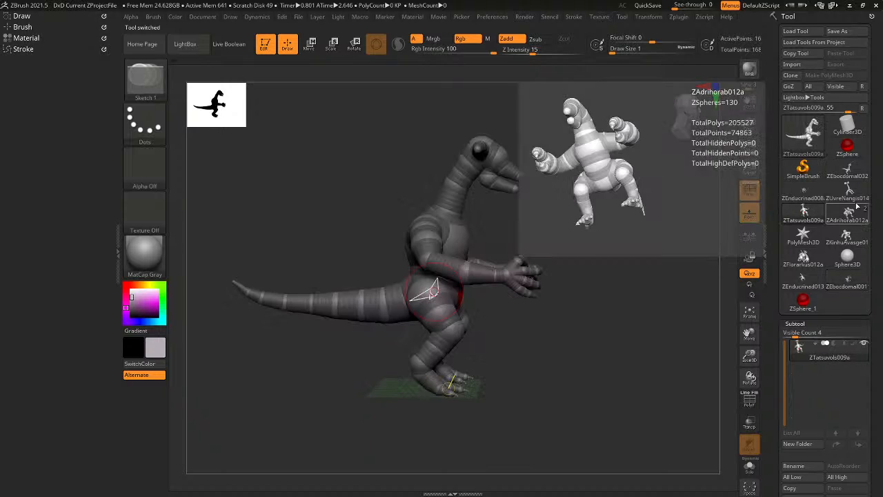
{"action": "left_click", "coordinate": [849, 214]}
{"action": "left_click", "coordinate": [834, 242]}
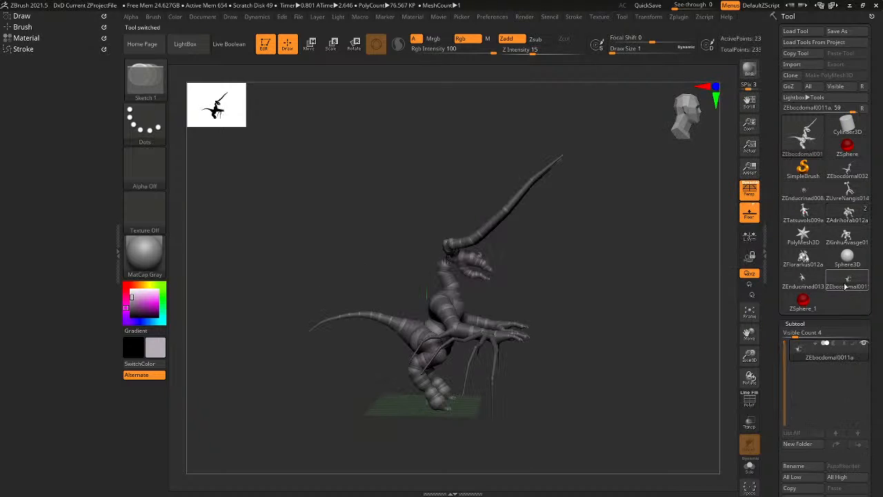
{"action": "left_click", "coordinate": [859, 213]}
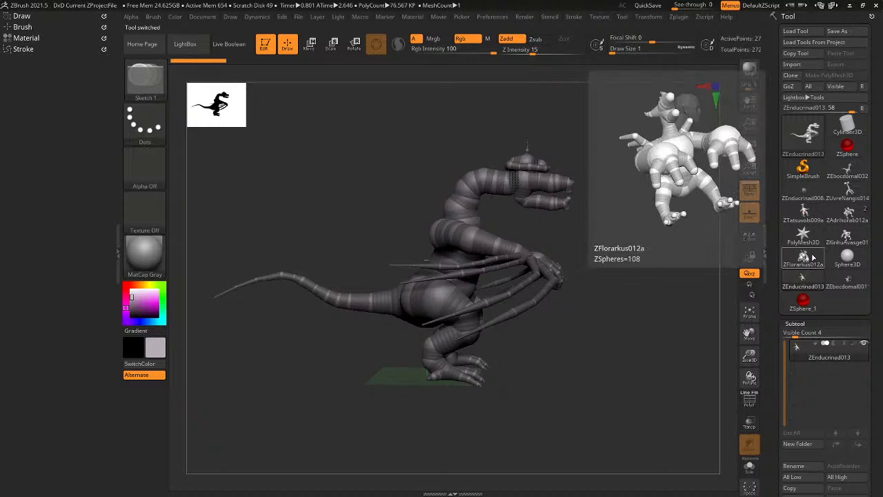
Enlarge the ZAdrihorab012a ZSphere subtool slightly with the Size deformation.
{"action": "left_click", "coordinate": [847, 213]}
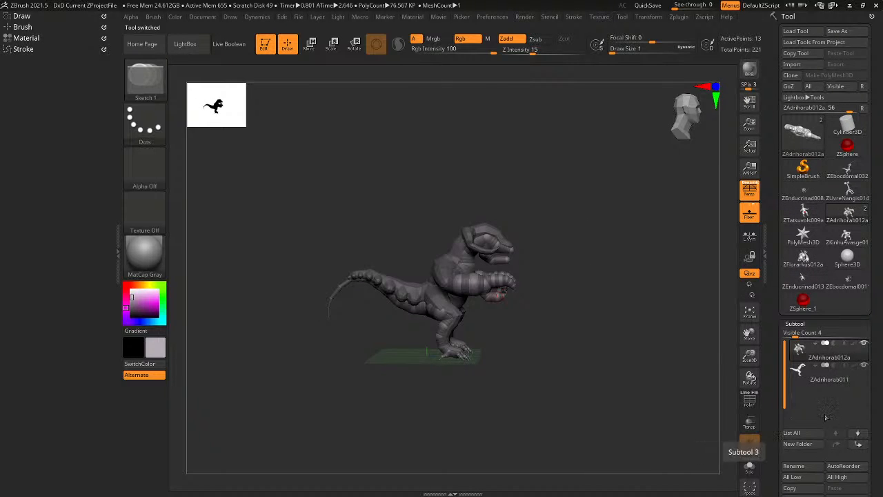
{"action": "scroll", "coordinate": [868, 413], "scroll_direction": "down", "scroll_amount": 5}
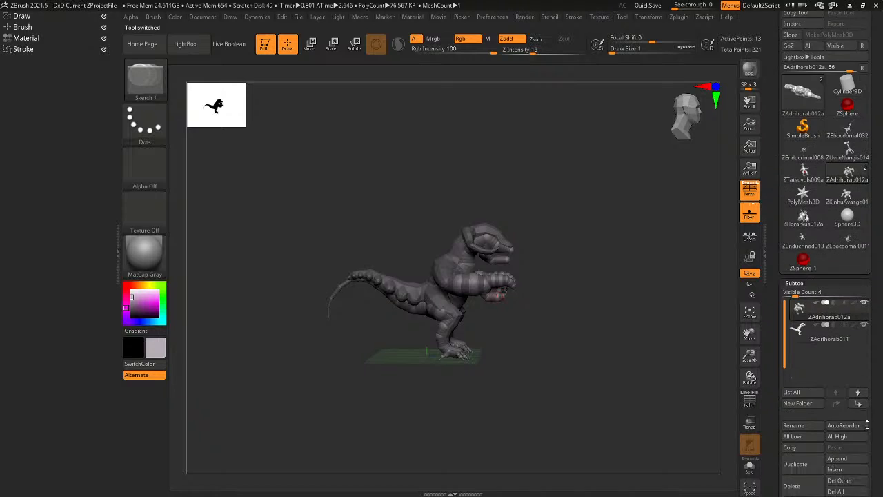
{"action": "scroll", "coordinate": [866, 378], "scroll_direction": "up", "scroll_amount": 1}
{"action": "scroll", "coordinate": [867, 383], "scroll_direction": "up", "scroll_amount": 1}
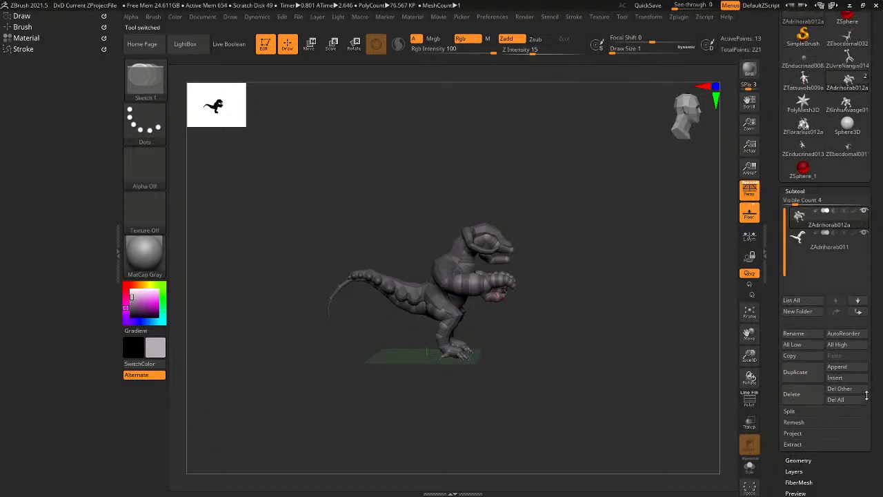
{"action": "scroll", "coordinate": [865, 377], "scroll_direction": "down", "scroll_amount": 3}
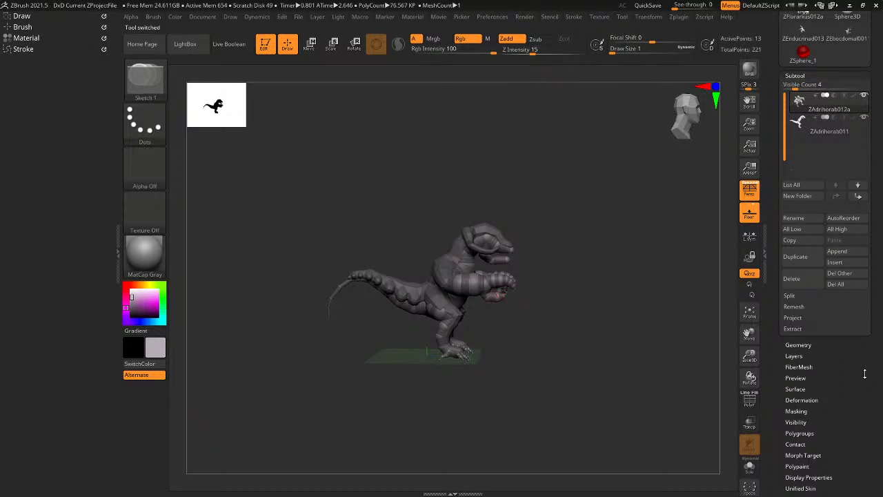
{"action": "left_click", "coordinate": [814, 400]}
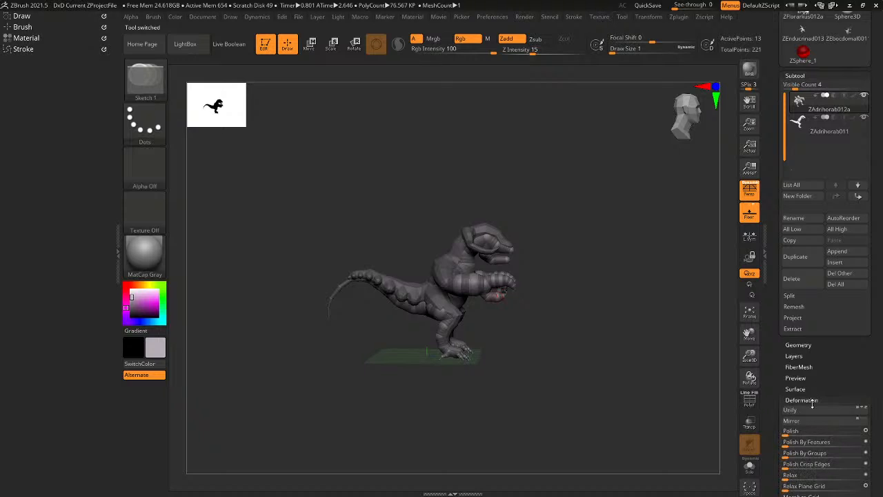
{"action": "scroll", "coordinate": [876, 431], "scroll_direction": "down", "scroll_amount": 3}
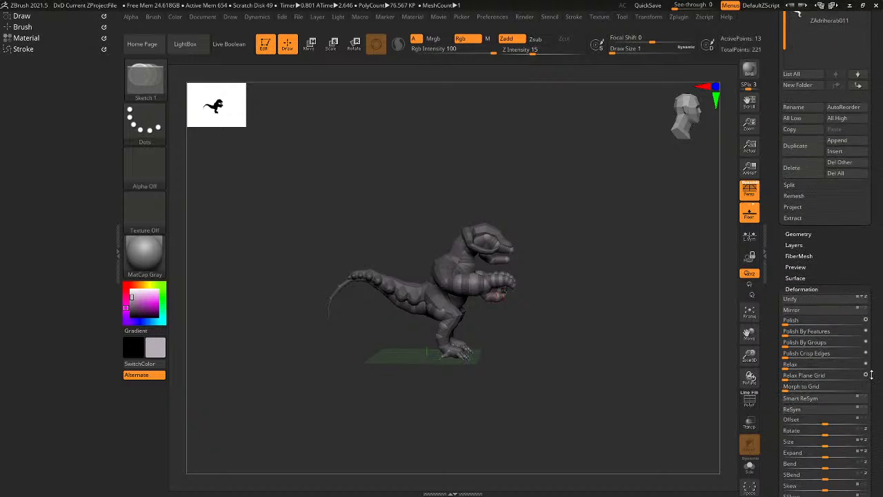
{"action": "left_click_drag", "start_coordinate": [825, 429], "coordinate": [838, 430]}
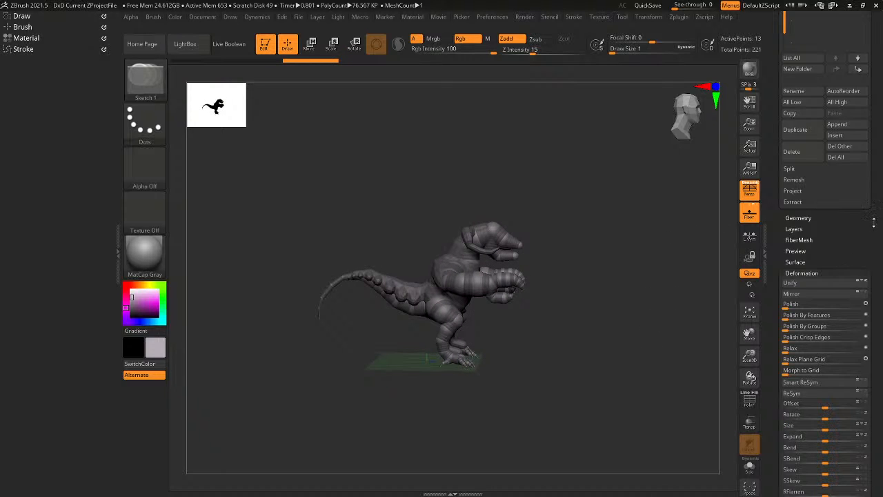
Enlarge the ZAdrihorab011 subtool with the Size deformation to match the resized ZAdrihorab012a body.
{"action": "left_click_drag", "start_coordinate": [874, 221], "coordinate": [875, 317]}
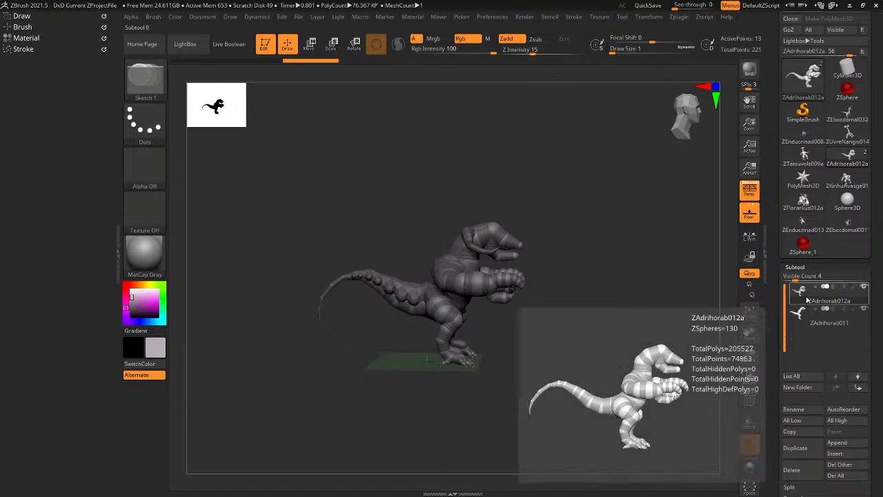
{"action": "left_click", "coordinate": [814, 315]}
{"action": "left_click_drag", "start_coordinate": [876, 369], "coordinate": [877, 358]}
{"action": "scroll", "coordinate": [878, 358], "scroll_direction": "down", "scroll_amount": 10}
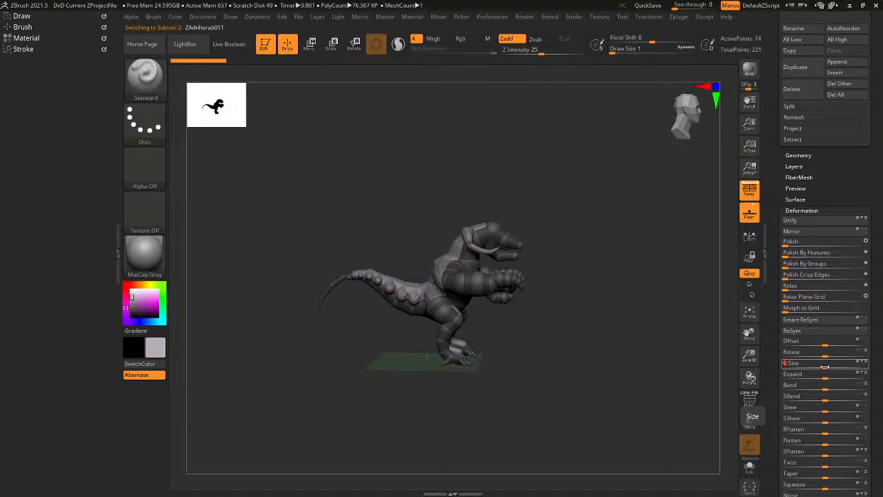
{"action": "left_click_drag", "start_coordinate": [824, 366], "coordinate": [826, 366]}
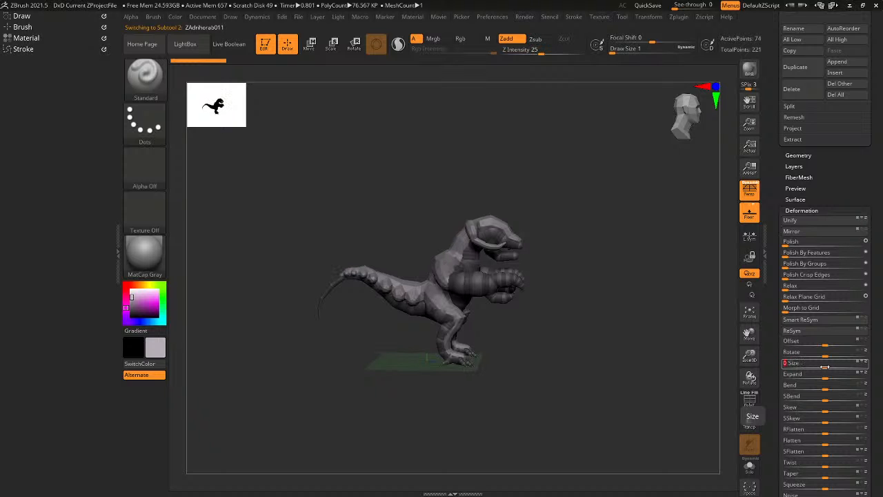
{"action": "left_click_drag", "start_coordinate": [563, 347], "coordinate": [606, 318]}
{"action": "left_click", "coordinate": [681, 114]}
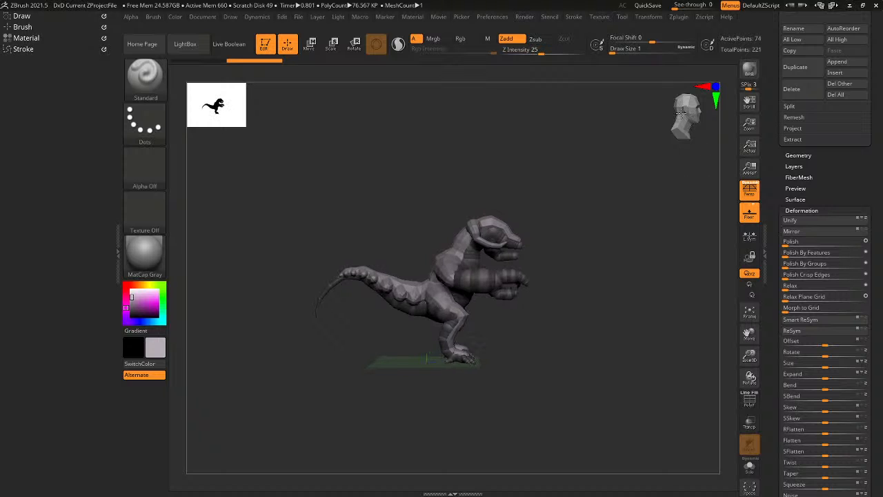
Compare the resized ZAdrihorab creature with ZEbocdomal0011a in the same view, with ZAdrihorab012a as its active subtool.
{"action": "scroll", "coordinate": [877, 159], "scroll_direction": "up", "scroll_amount": 10}
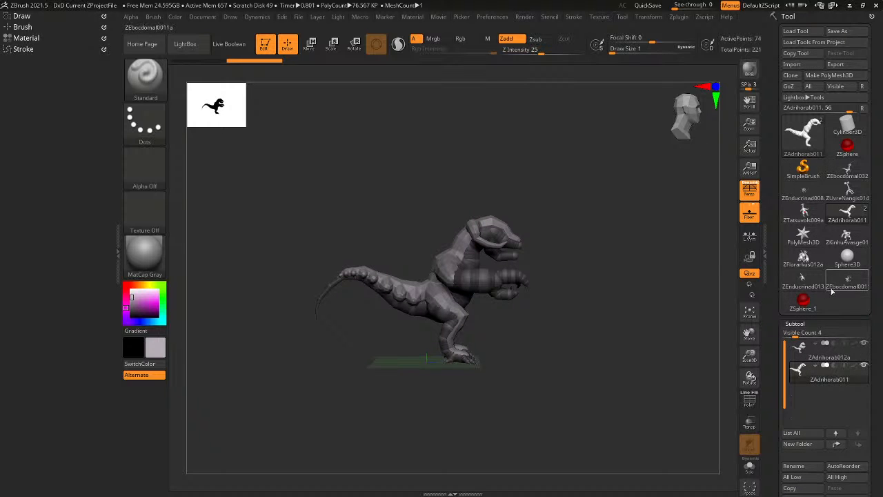
{"action": "left_click", "coordinate": [835, 287]}
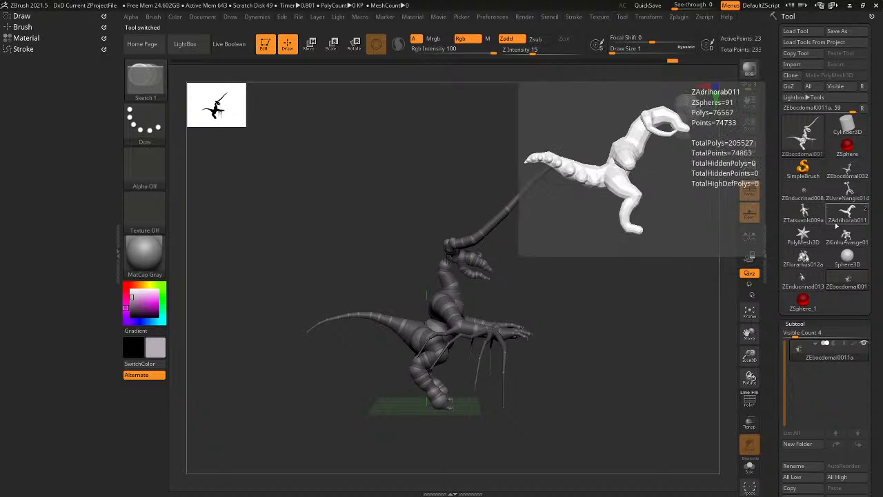
{"action": "mouse_move", "coordinate": [846, 235]}
{"action": "left_click", "coordinate": [846, 217]}
{"action": "left_click", "coordinate": [811, 355]}
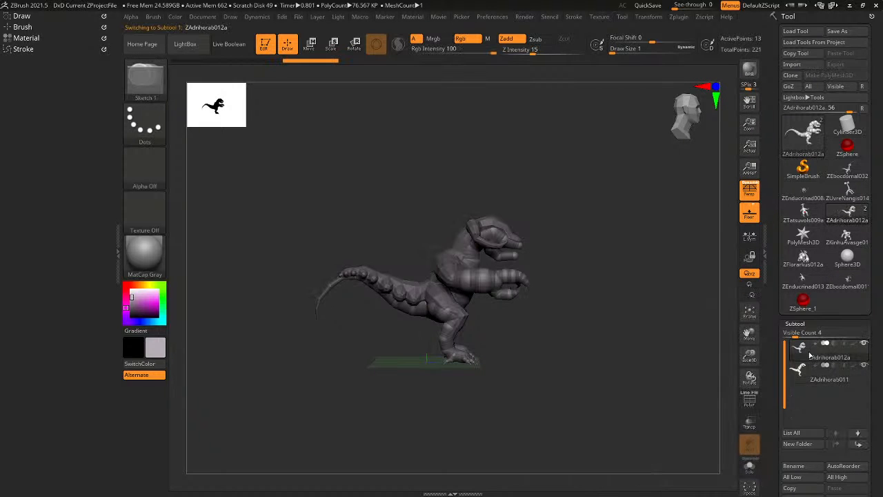
{"action": "left_click", "coordinate": [847, 285]}
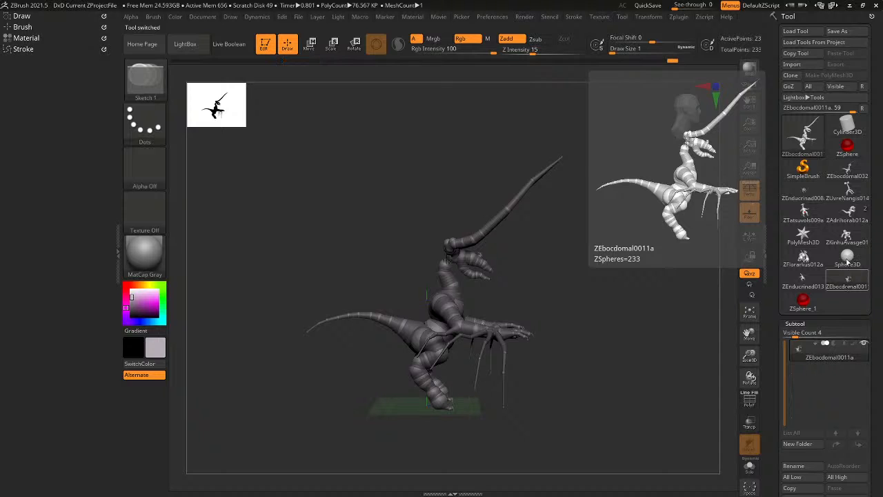
{"action": "left_click", "coordinate": [848, 214]}
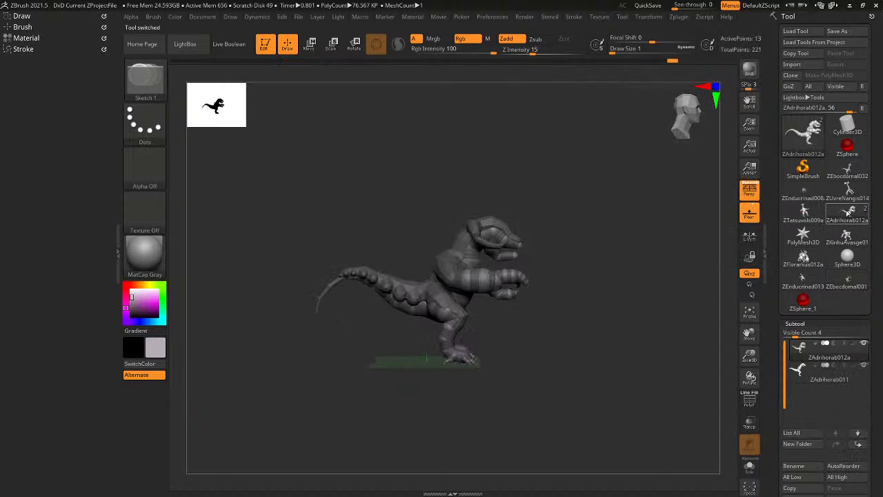
{"action": "left_click", "coordinate": [840, 279]}
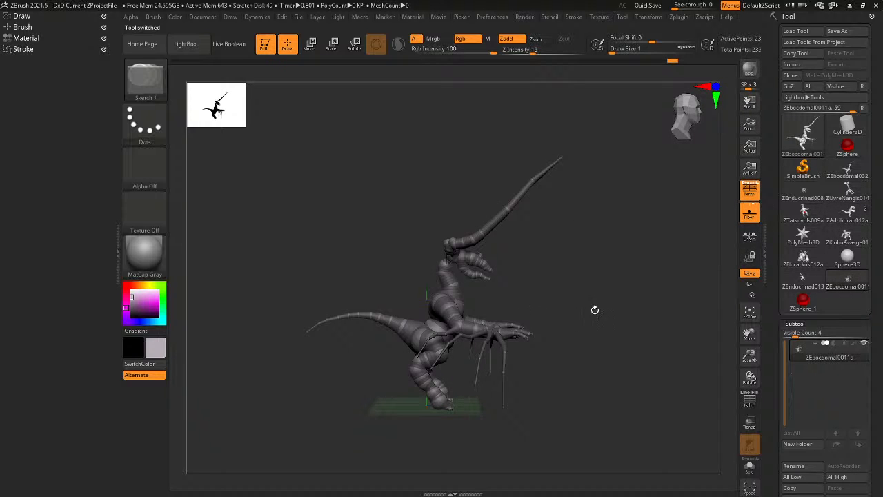
{"action": "left_click_drag", "start_coordinate": [602, 343], "coordinate": [714, 288]}
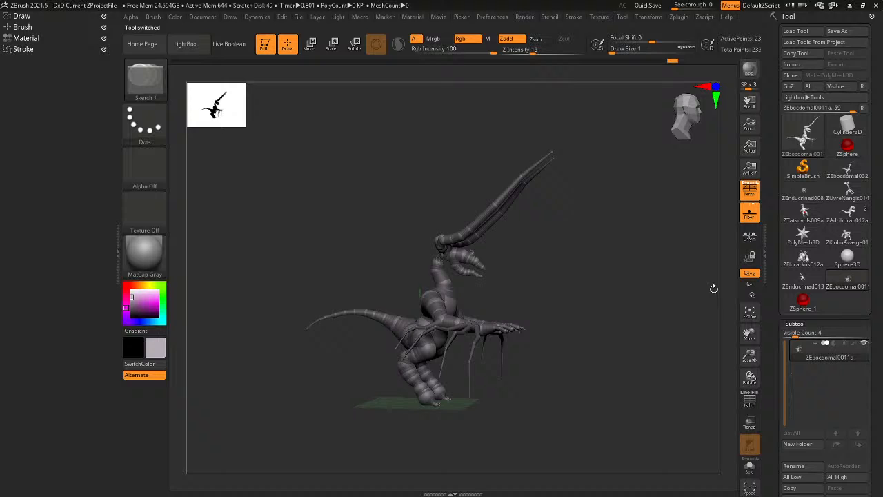
Save the resized ZAdrihorab012a tool as ZAdrihorab012b in the DxD > Adrihorab > ZAdrihorab folder.
{"action": "left_click", "coordinate": [832, 219]}
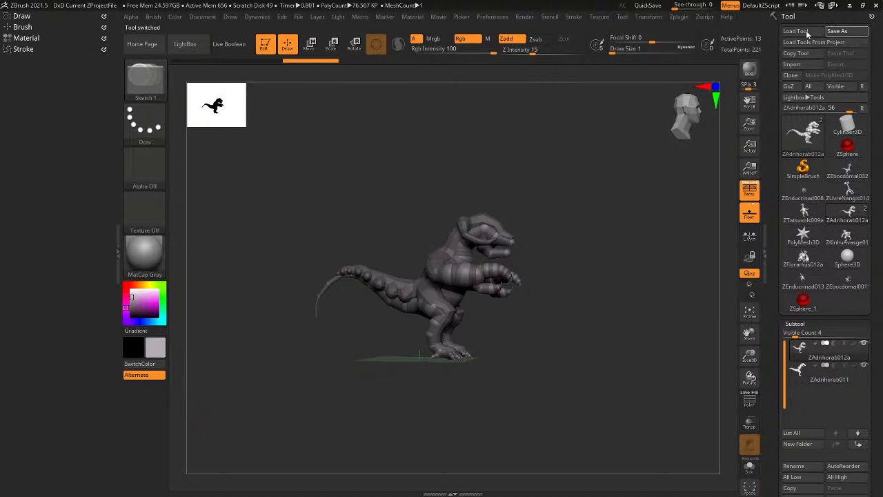
{"action": "left_click", "coordinate": [836, 31]}
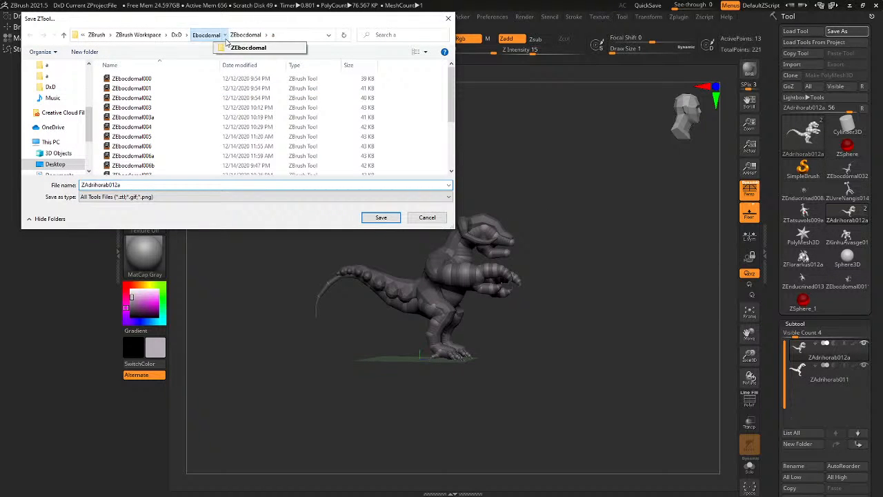
{"action": "left_click", "coordinate": [185, 34]}
{"action": "left_click", "coordinate": [206, 48]}
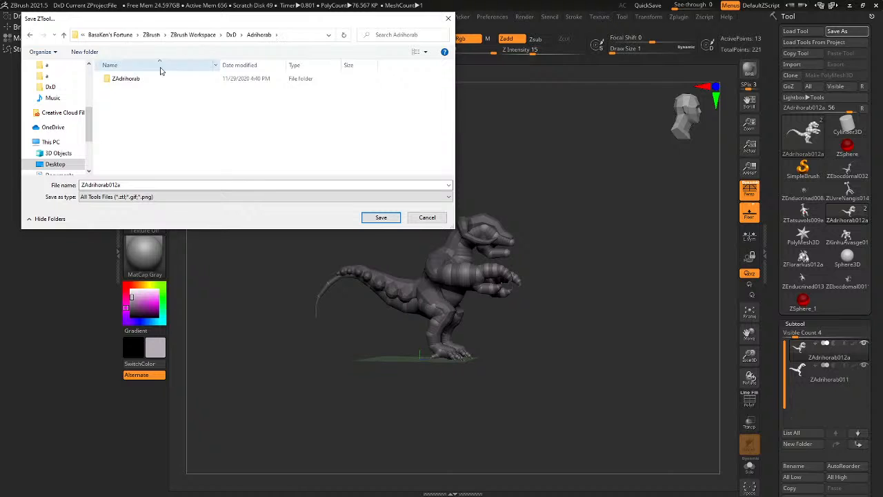
{"action": "double_click", "coordinate": [138, 79]}
{"action": "scroll", "coordinate": [166, 82], "scroll_direction": "down", "scroll_amount": 3}
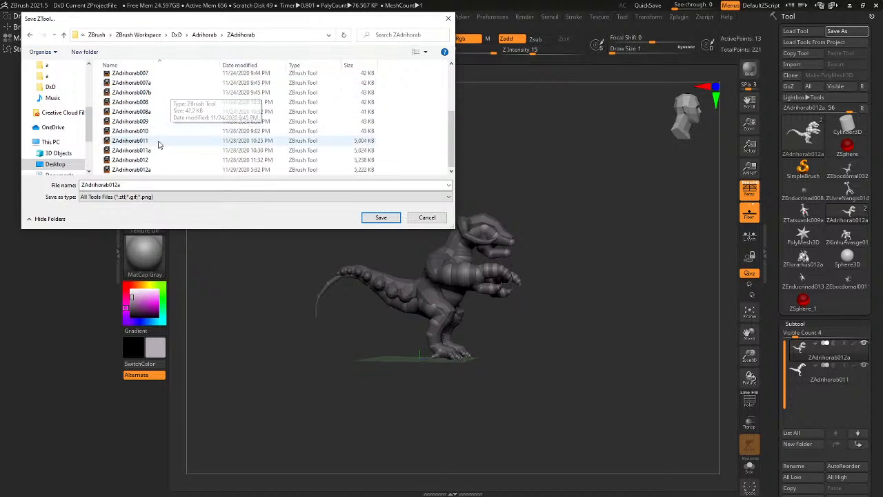
{"action": "double_click", "coordinate": [146, 185]}
{"action": "left_click", "coordinate": [142, 185]}
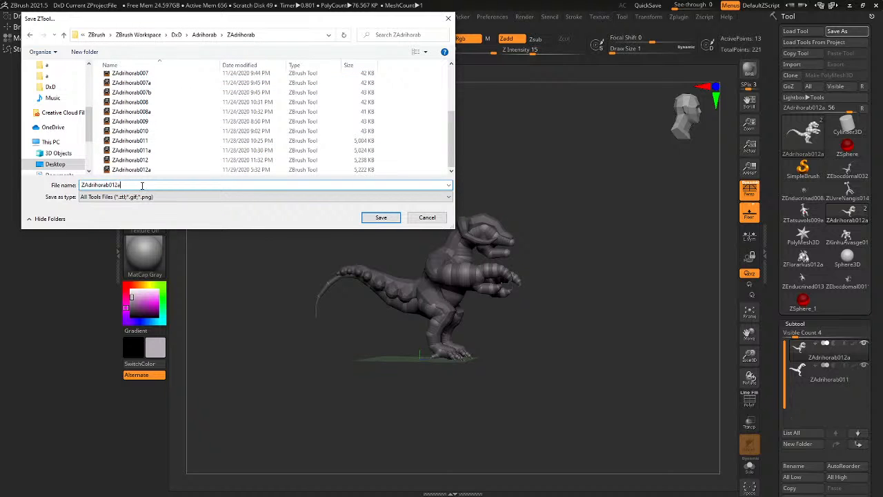
{"action": "key", "text": "BackSpace"}
{"action": "type", "text": "b"}
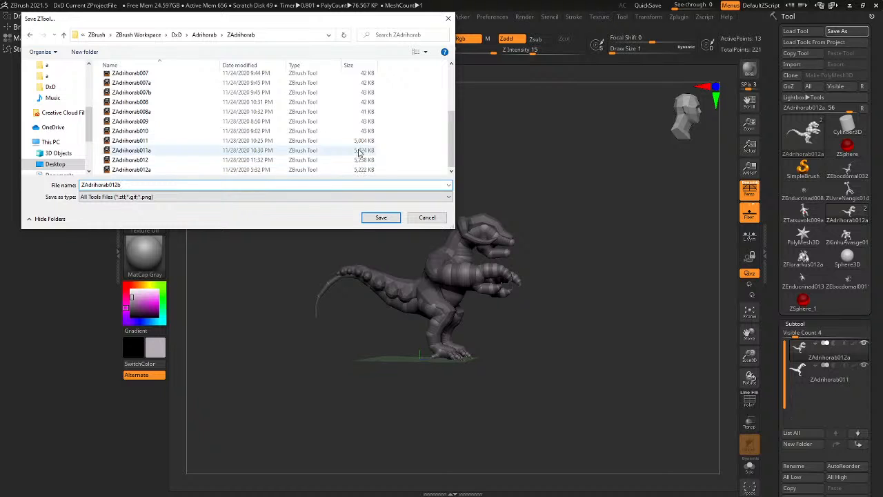
{"action": "left_click", "coordinate": [379, 218]}
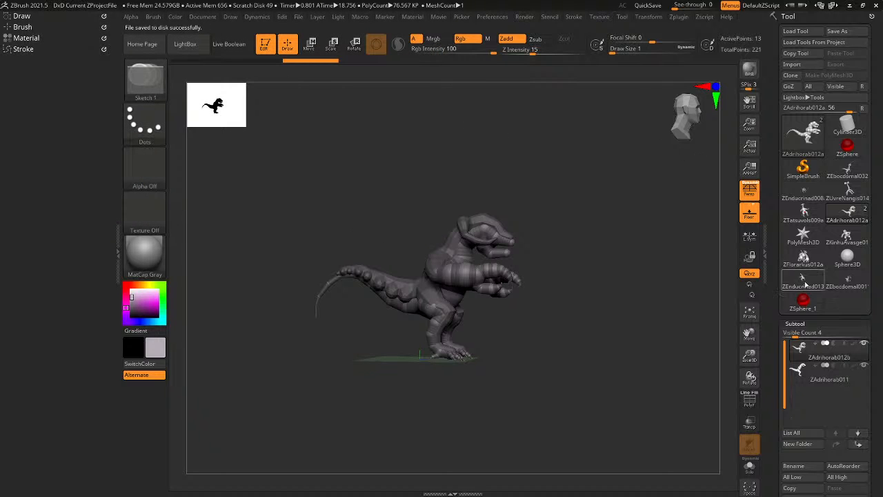
Save the ZEbocdomal0011a tool over its existing file in the DxD > Ebocdomal > ZEbocdomal > a folder.
{"action": "left_click", "coordinate": [848, 284]}
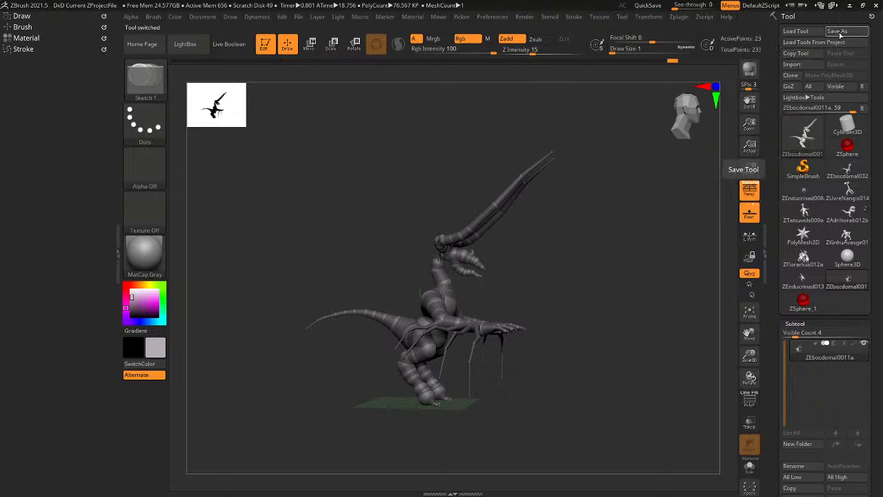
{"action": "left_click", "coordinate": [837, 31]}
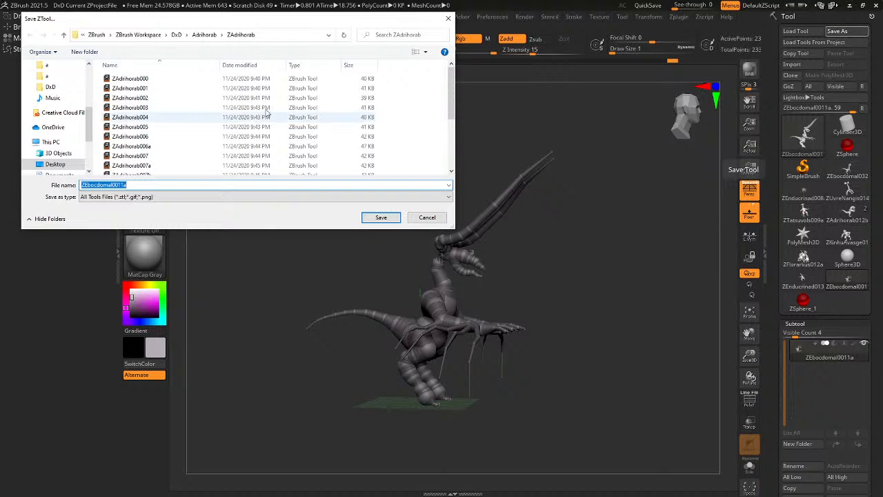
{"action": "scroll", "coordinate": [228, 108], "scroll_direction": "down", "scroll_amount": 3}
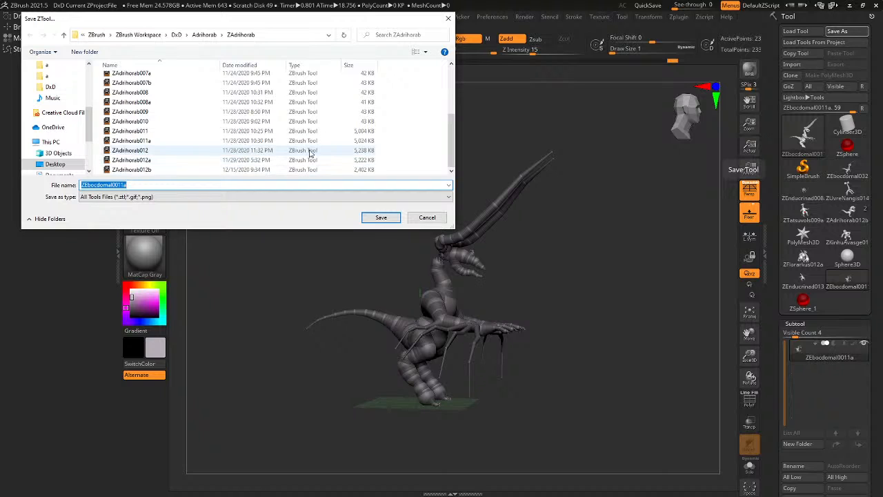
{"action": "left_click", "coordinate": [186, 36]}
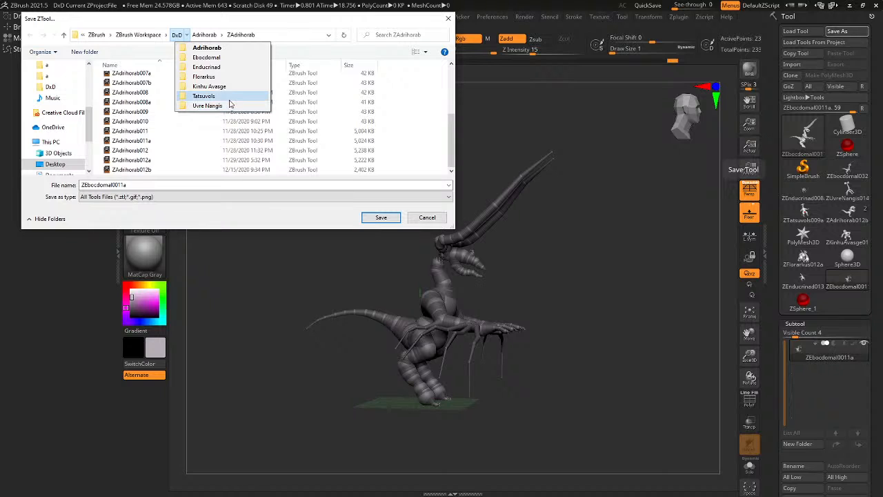
{"action": "left_click", "coordinate": [206, 57]}
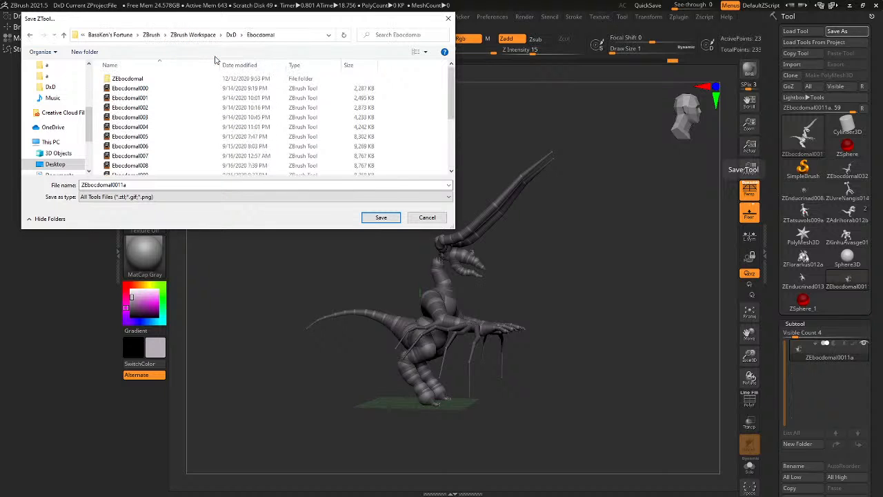
{"action": "double_click", "coordinate": [135, 78]}
{"action": "double_click", "coordinate": [127, 79]}
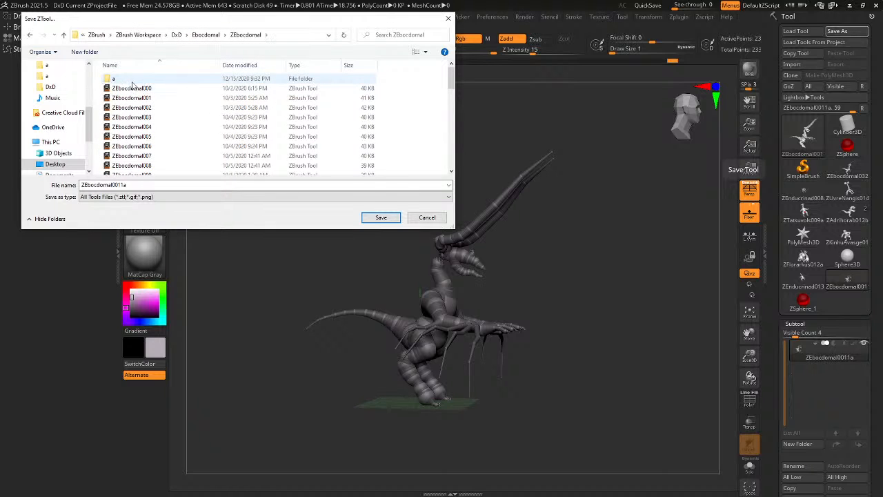
{"action": "scroll", "coordinate": [141, 131], "scroll_direction": "down", "scroll_amount": 3}
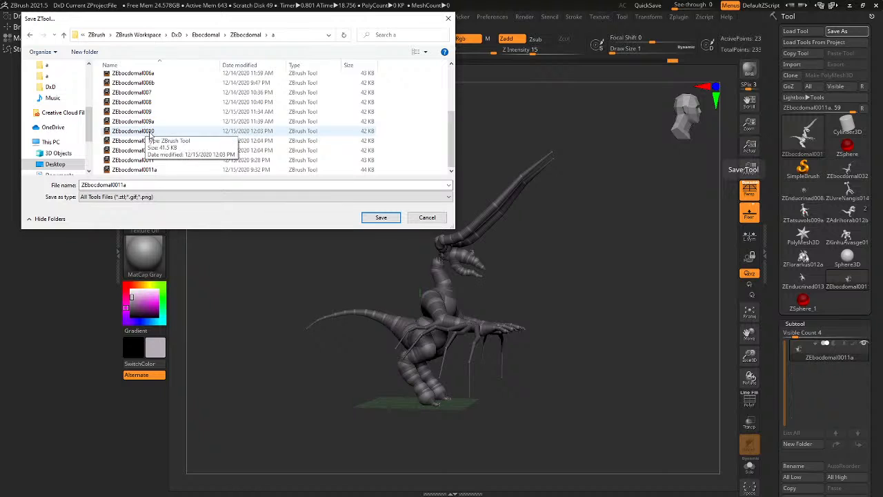
{"action": "left_click", "coordinate": [149, 171]}
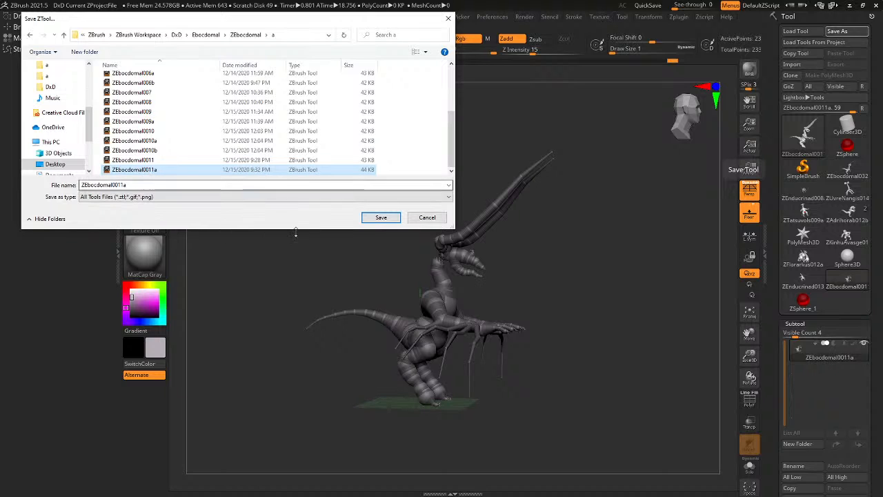
{"action": "left_click", "coordinate": [387, 218]}
{"action": "left_click", "coordinate": [460, 245]}
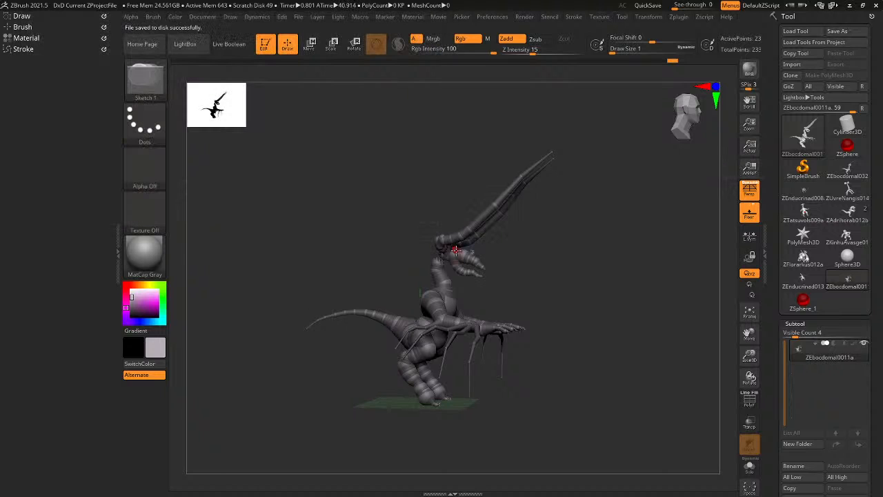
Compare ZEbocdomal0011a from a straight side view with the ZEnducrinad013, ZFlorarkus012a, ZKinhuAvasge and ZUvreNangis014a creatures.
{"action": "left_click_drag", "start_coordinate": [508, 266], "coordinate": [705, 249]}
{"action": "left_click_drag", "start_coordinate": [690, 137], "coordinate": [687, 112]}
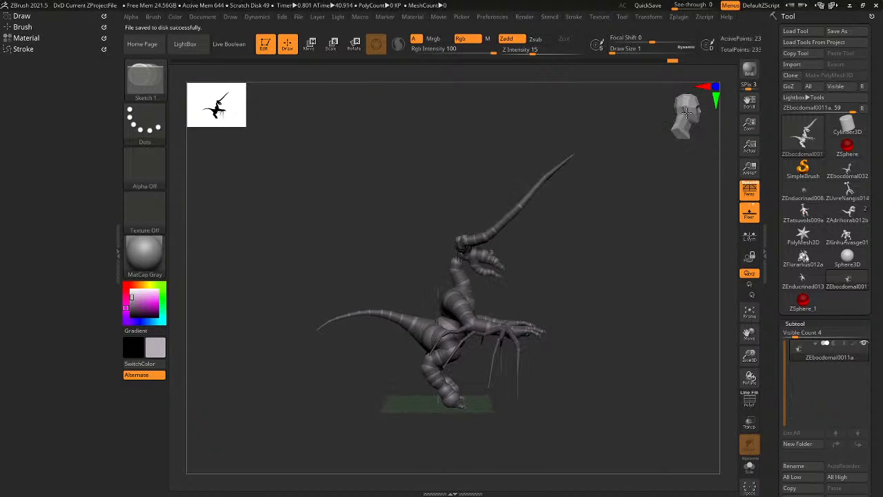
{"action": "left_click", "coordinate": [810, 282]}
{"action": "left_click", "coordinate": [852, 289]}
{"action": "left_click", "coordinate": [804, 261]}
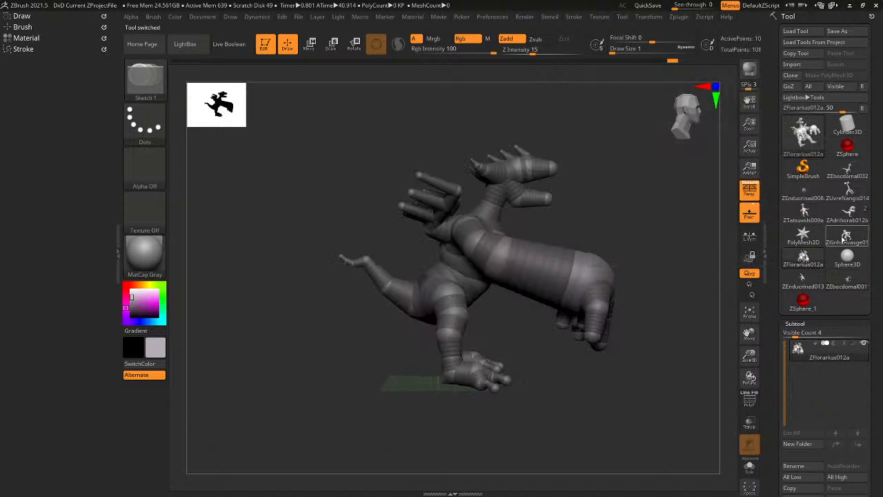
{"action": "left_click", "coordinate": [844, 238]}
{"action": "left_click", "coordinate": [847, 194]}
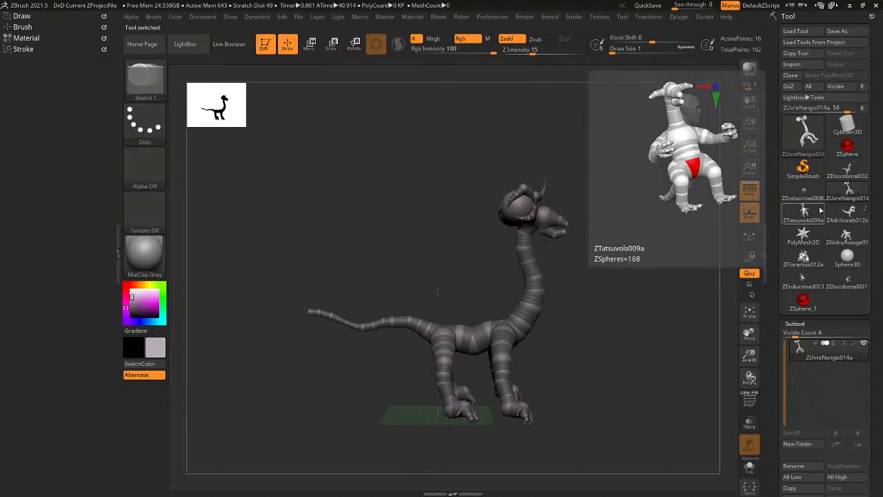
Compare the scale of ZAdrihorab012b with ZTatsuvols009a and the other creatures from the side, ending on ZEbocdomal0011a.
{"action": "left_click", "coordinate": [848, 213]}
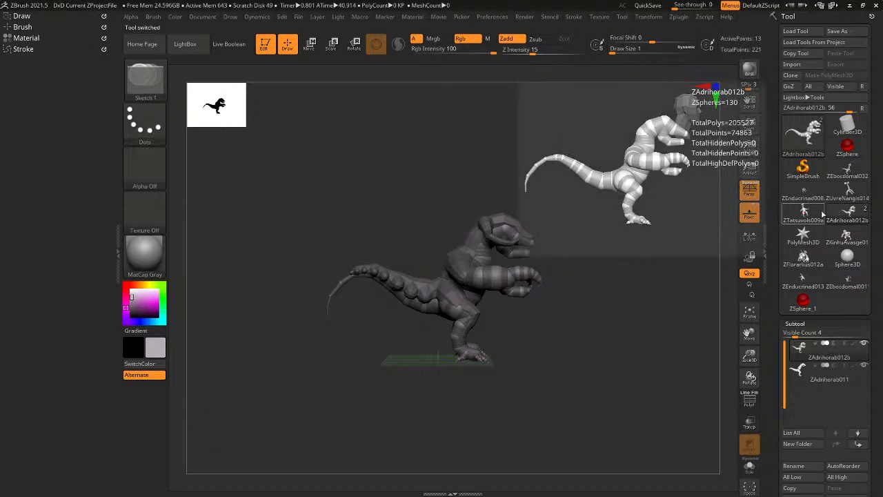
{"action": "left_click", "coordinate": [821, 215]}
{"action": "left_click", "coordinate": [833, 216]}
{"action": "left_click", "coordinate": [820, 215]}
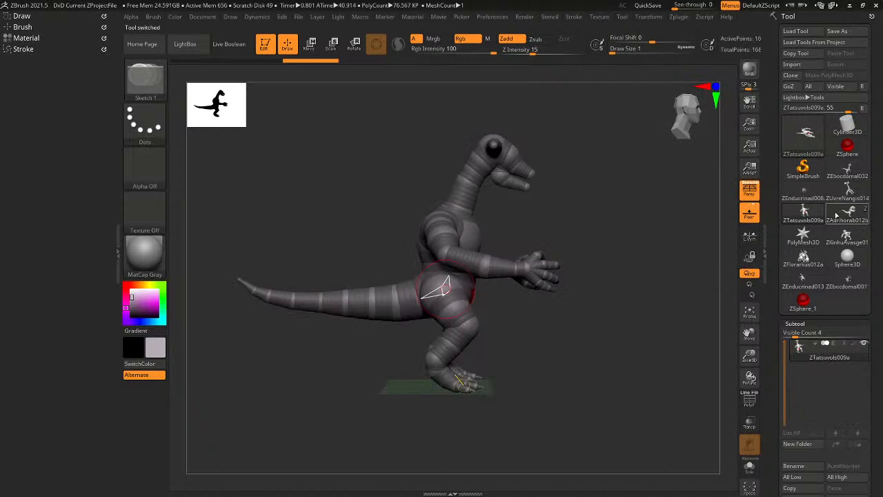
{"action": "left_click", "coordinate": [840, 215]}
{"action": "left_click", "coordinate": [845, 238]}
{"action": "left_click", "coordinate": [803, 259]}
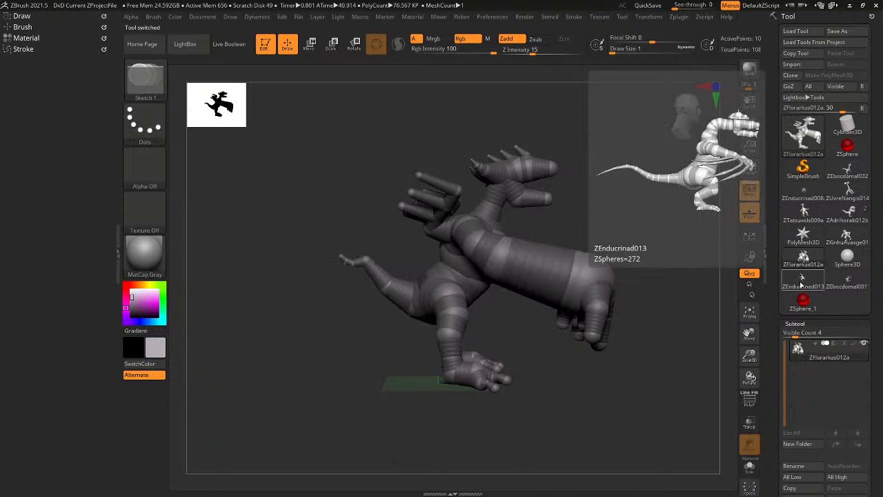
{"action": "left_click", "coordinate": [802, 283]}
{"action": "left_click", "coordinate": [846, 283]}
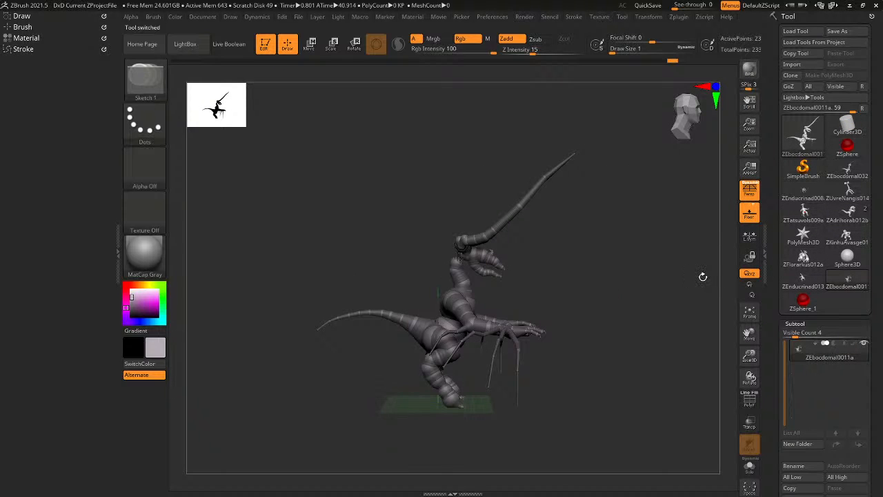
Inspect ZEbocdomal0011a from several angles, both as an adaptive skin preview and as ZSpheres.
{"action": "left_click_drag", "start_coordinate": [703, 276], "coordinate": [573, 300]}
{"action": "mouse_move", "coordinate": [508, 308]}
{"action": "left_mouse_down"}
{"action": "mouse_move", "coordinate": [576, 393]}
{"action": "mouse_move", "coordinate": [585, 319]}
{"action": "mouse_move", "coordinate": [556, 315]}
{"action": "mouse_move", "coordinate": [545, 383]}
{"action": "mouse_move", "coordinate": [500, 262]}
{"action": "mouse_move", "coordinate": [587, 197]}
{"action": "left_mouse_up"}
{"action": "left_click_drag", "start_coordinate": [667, 155], "coordinate": [682, 133]}
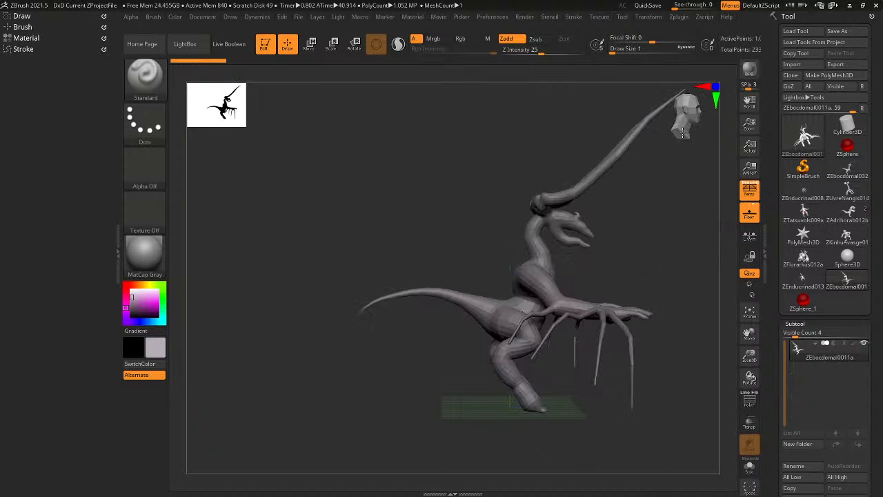
{"action": "mouse_move", "coordinate": [640, 179]}
{"action": "left_mouse_down"}
{"action": "mouse_move", "coordinate": [538, 211]}
{"action": "mouse_move", "coordinate": [593, 215]}
{"action": "mouse_move", "coordinate": [683, 131]}
{"action": "left_mouse_up"}
{"action": "key", "text": "a"}
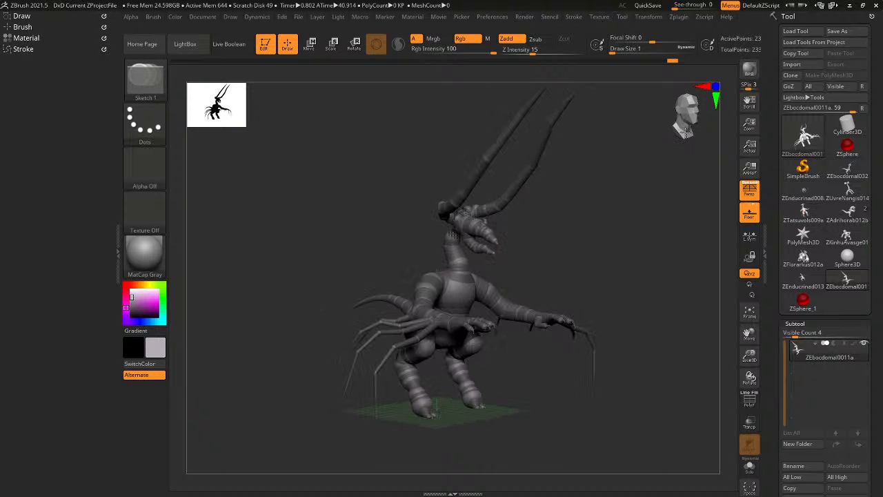
{"action": "left_click_drag", "start_coordinate": [630, 155], "coordinate": [600, 203]}
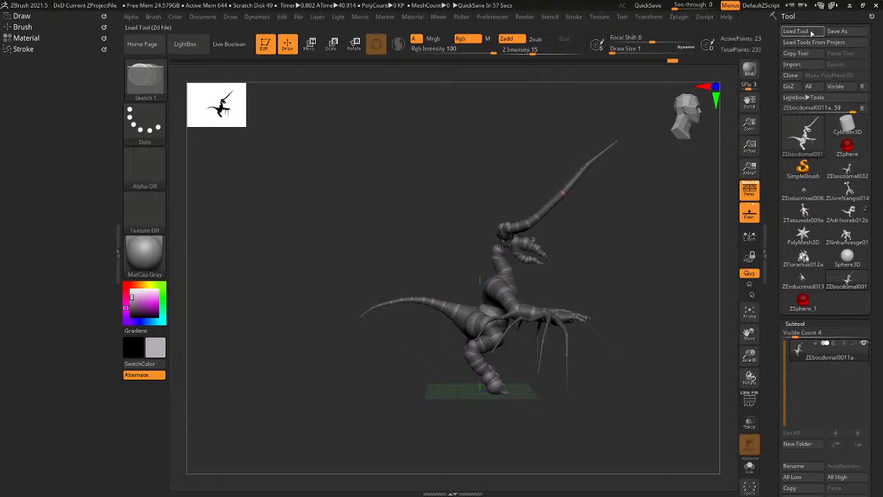
Look at the plain ZSphere_1 tool up close, and return to ZEbocdomal0011a framed in full.
{"action": "left_click", "coordinate": [803, 301]}
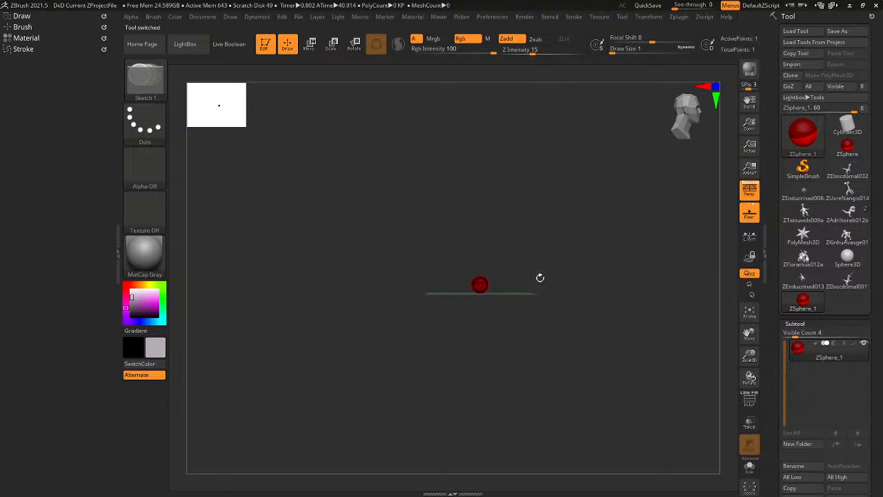
{"action": "left_click_drag", "start_coordinate": [543, 284], "coordinate": [675, 344]}
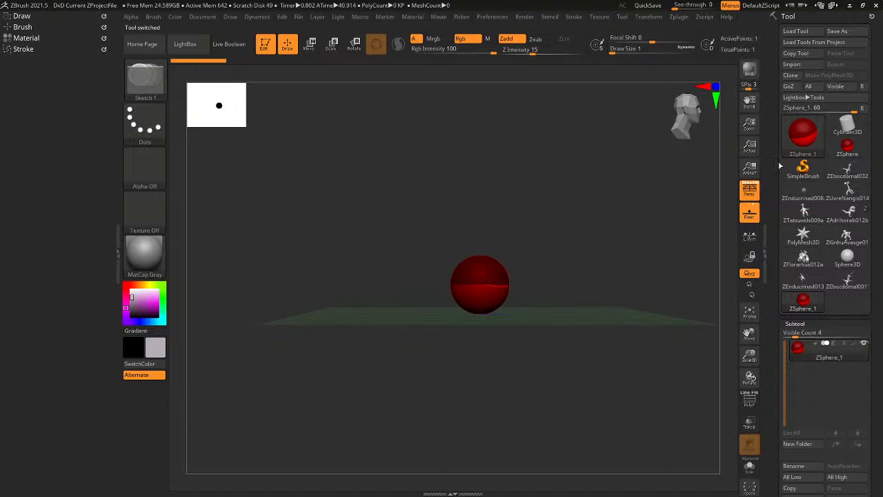
{"action": "left_click", "coordinate": [846, 279]}
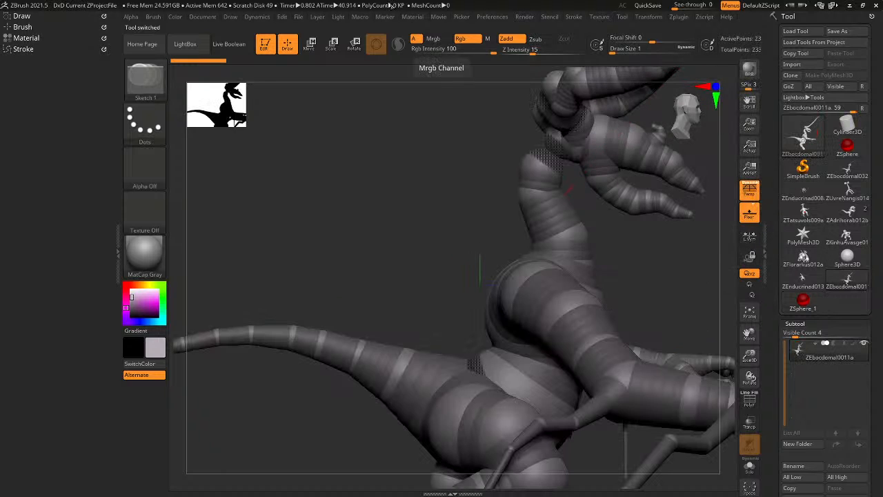
{"action": "key", "text": "f"}
{"action": "key", "text": "f"}
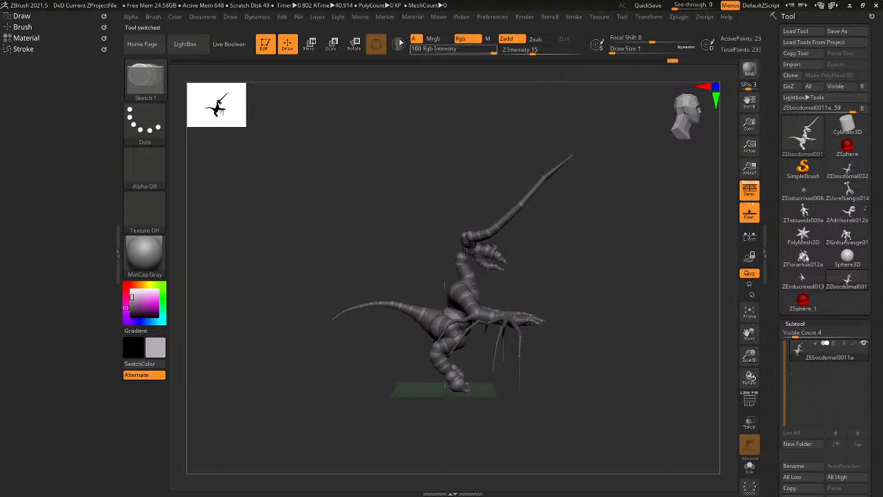
Save the project over DxD Current ZProjectFile in the DxD folder.
{"action": "left_click", "coordinate": [301, 18]}
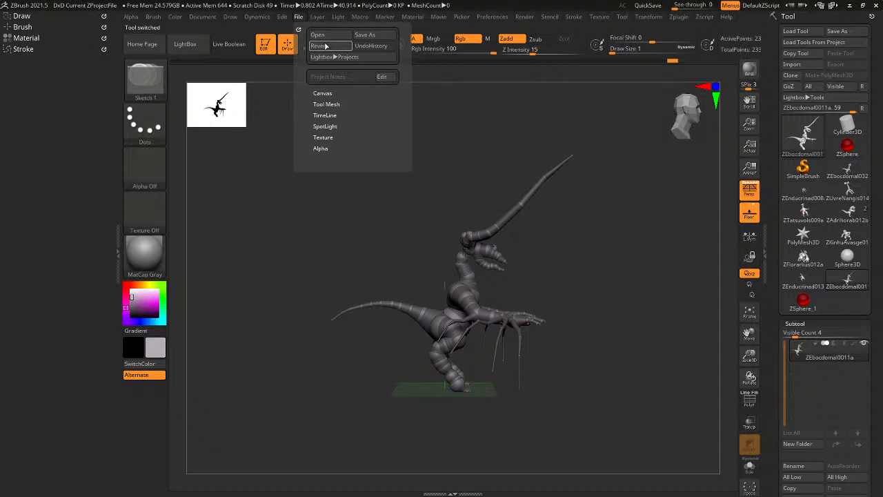
{"action": "left_click", "coordinate": [366, 34]}
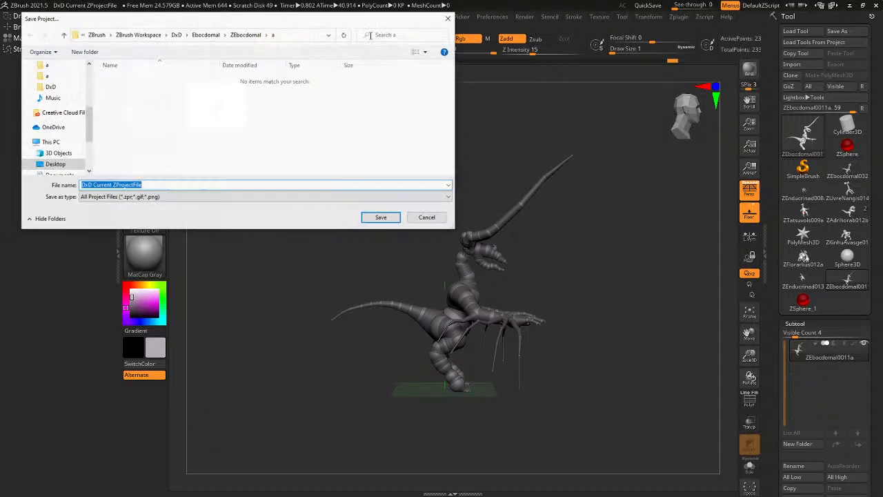
{"action": "left_click", "coordinate": [176, 34]}
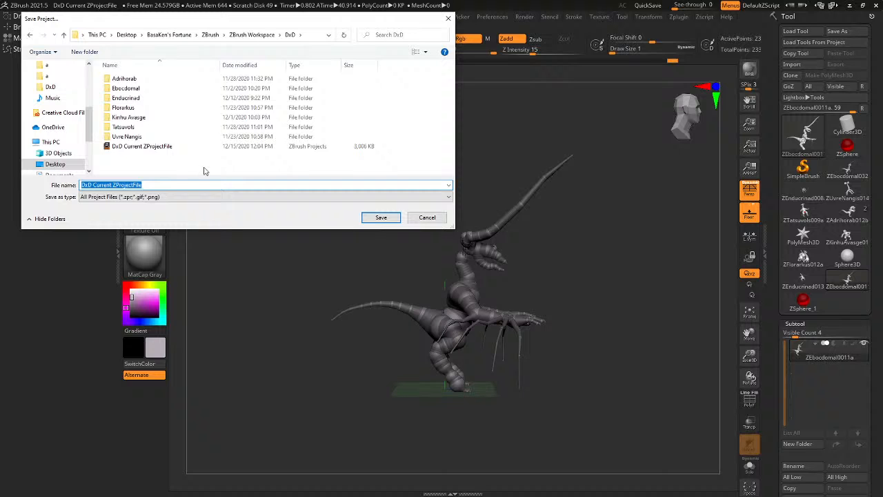
{"action": "left_click", "coordinate": [145, 147]}
{"action": "left_click", "coordinate": [378, 217]}
{"action": "left_click", "coordinate": [461, 244]}
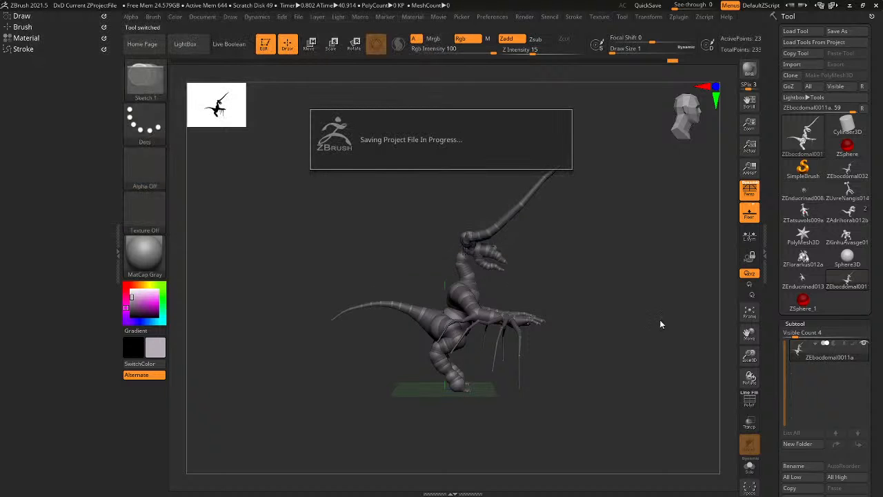
Compare the scale of ZEnducrinad013 with ZEbocdomal0011a from an angled view.
{"action": "left_click_drag", "start_coordinate": [660, 319], "coordinate": [691, 358]}
{"action": "left_click", "coordinate": [796, 283]}
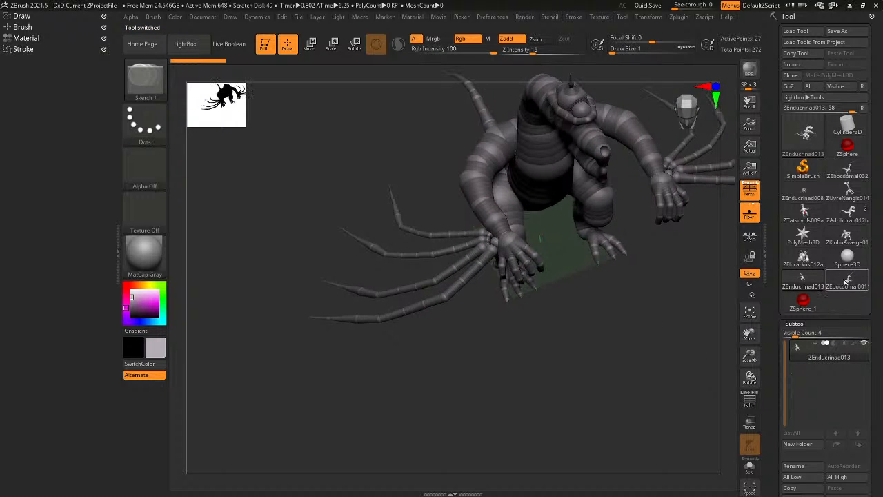
{"action": "left_click", "coordinate": [846, 282]}
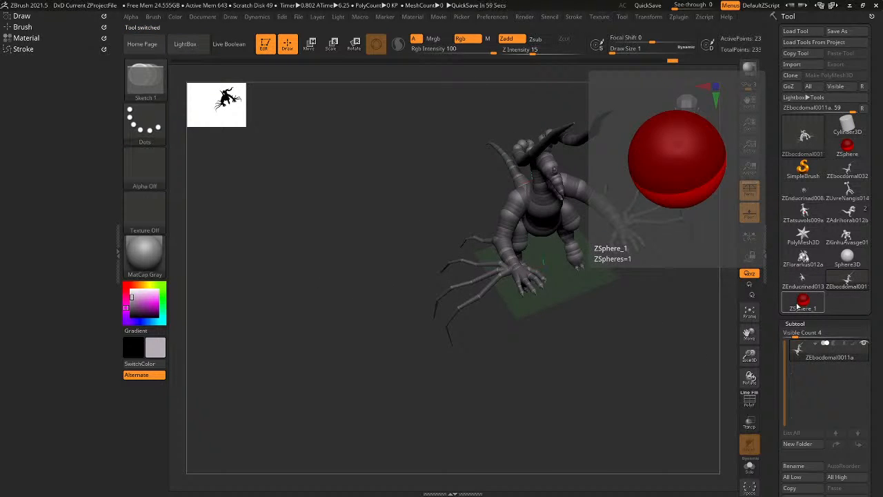
Switch to the plain ZSphere_1 tool and check its adaptive skin preview, ending in ZSphere mode.
{"action": "left_click", "coordinate": [802, 302]}
{"action": "left_click_drag", "start_coordinate": [660, 296], "coordinate": [653, 252]}
{"action": "left_click_drag", "start_coordinate": [550, 211], "coordinate": [492, 357]}
{"action": "key", "text": "a"}
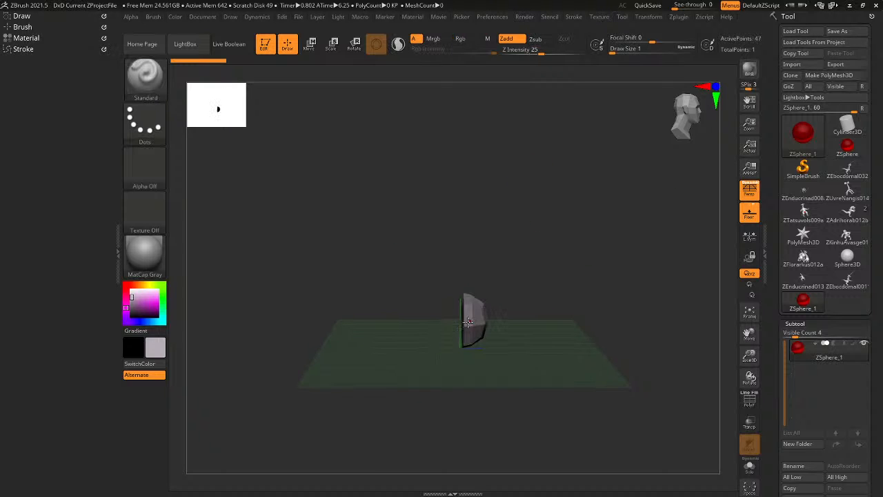
{"action": "key", "text": "a"}
{"action": "key", "text": "a"}
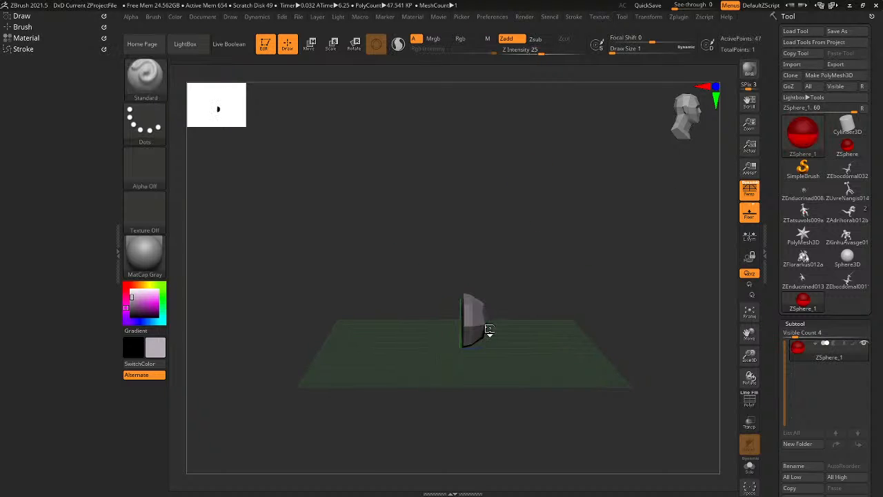
{"action": "mouse_move", "coordinate": [487, 329]}
{"action": "left_mouse_down"}
{"action": "mouse_move", "coordinate": [473, 393]}
{"action": "mouse_move", "coordinate": [512, 371]}
{"action": "mouse_move", "coordinate": [517, 354]}
{"action": "mouse_move", "coordinate": [483, 339]}
{"action": "mouse_move", "coordinate": [603, 226]}
{"action": "left_mouse_up"}
{"action": "key", "text": "a"}
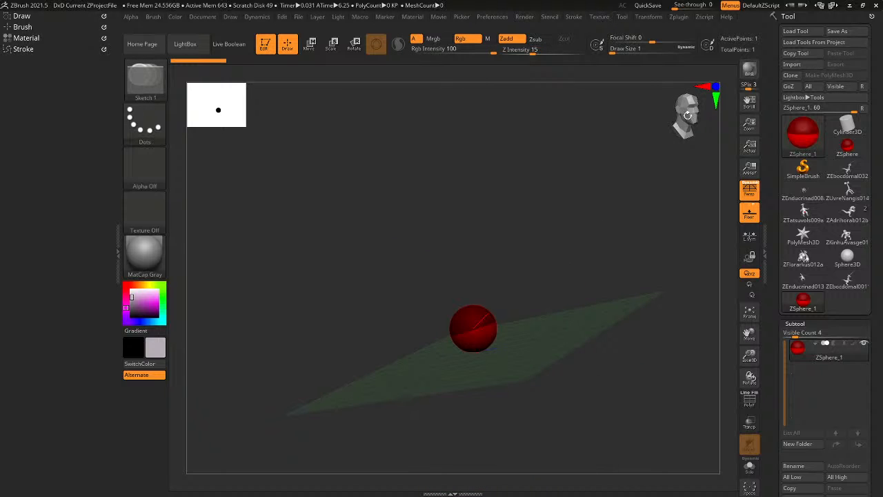
Add one child ZSphere on the front and a smaller one on the back of the root ZSphere.
{"action": "left_click", "coordinate": [683, 114]}
{"action": "left_click_drag", "start_coordinate": [516, 320], "coordinate": [544, 328], "text": "alt"}
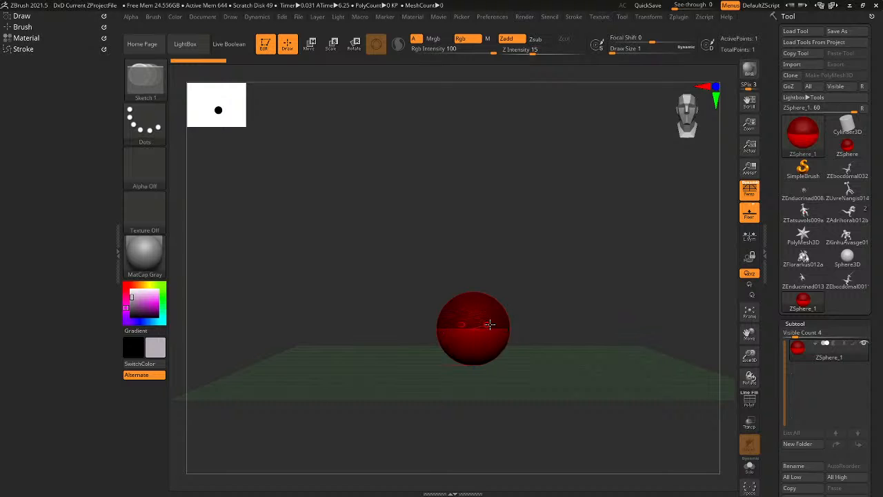
{"action": "right_click_drag", "start_coordinate": [454, 346], "coordinate": [528, 360], "text": "ctrl"}
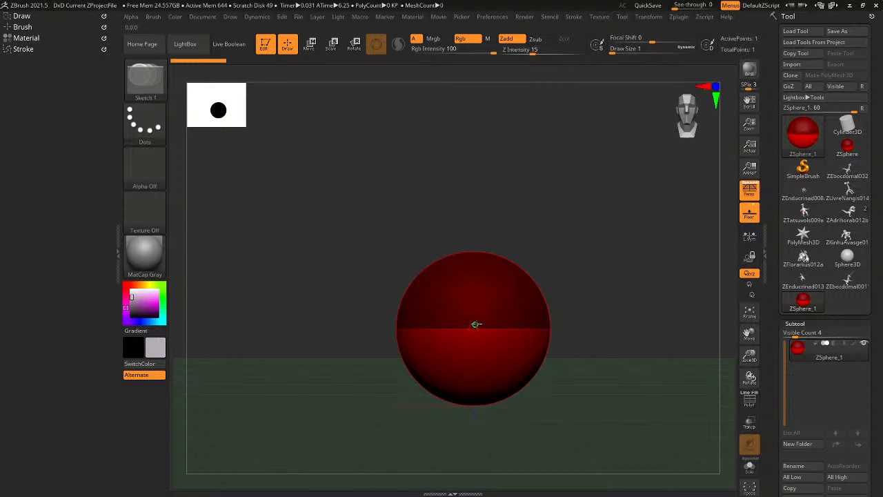
{"action": "left_click_drag", "start_coordinate": [475, 324], "coordinate": [516, 341]}
{"action": "right_click_drag", "start_coordinate": [519, 341], "coordinate": [590, 349]}
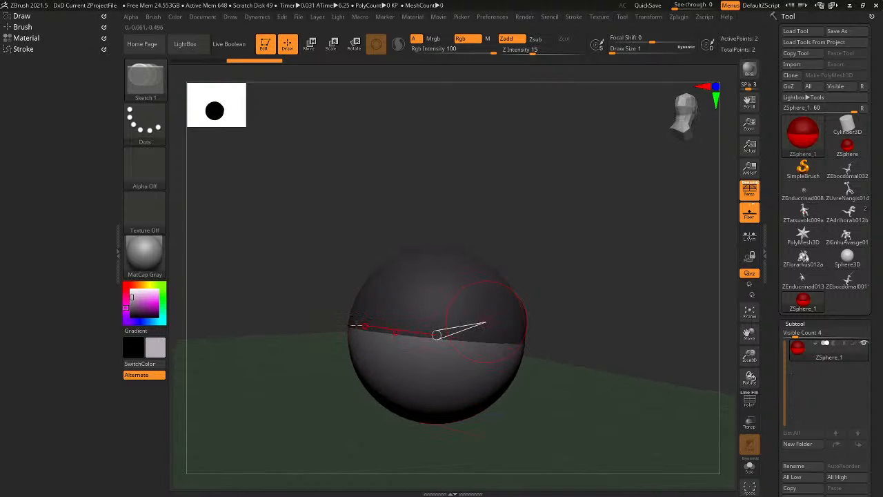
{"action": "left_click_drag", "start_coordinate": [383, 333], "coordinate": [406, 350]}
{"action": "right_click_drag", "start_coordinate": [406, 350], "coordinate": [366, 349]}
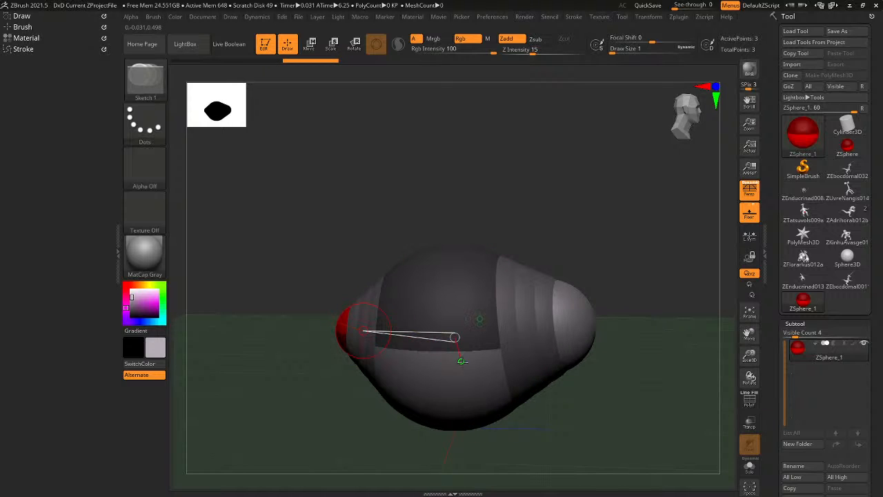
Pull the larger child ZSphere upward into a long torso and extend the smaller one backward as a tail stub.
{"action": "key", "text": "w"}
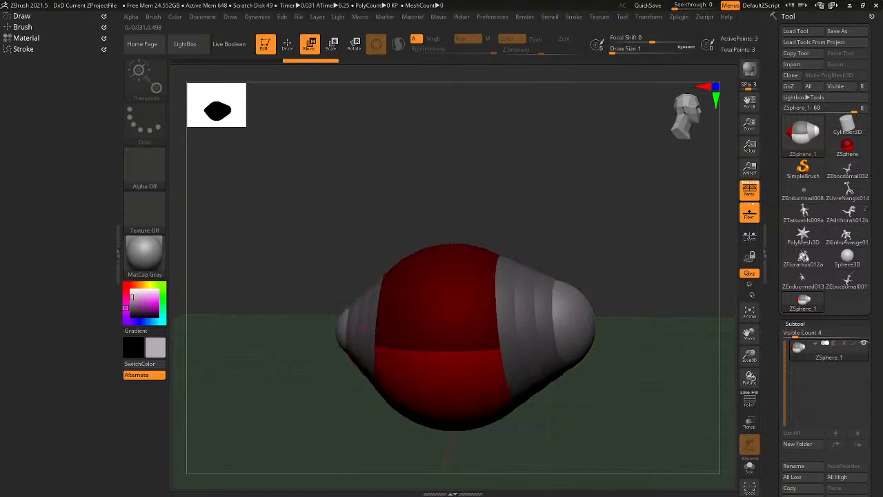
{"action": "right_click_drag", "start_coordinate": [549, 334], "coordinate": [511, 309], "text": "alt"}
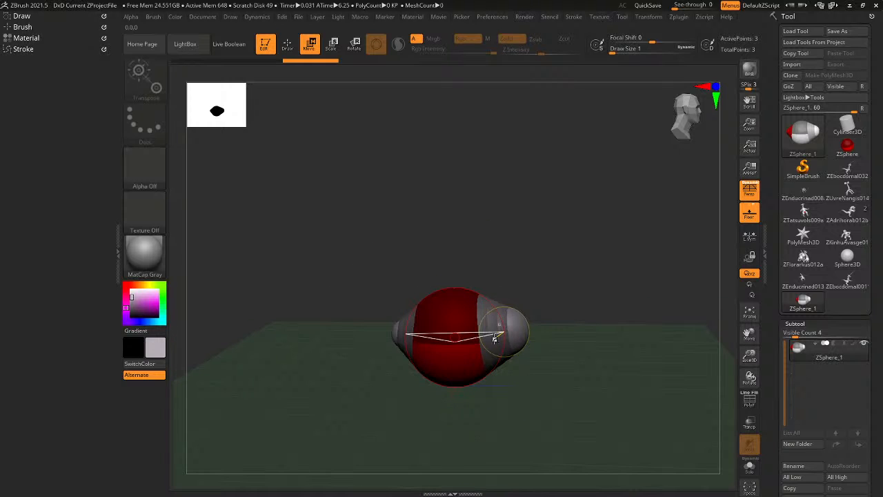
{"action": "left_click_drag", "start_coordinate": [510, 335], "coordinate": [535, 138]}
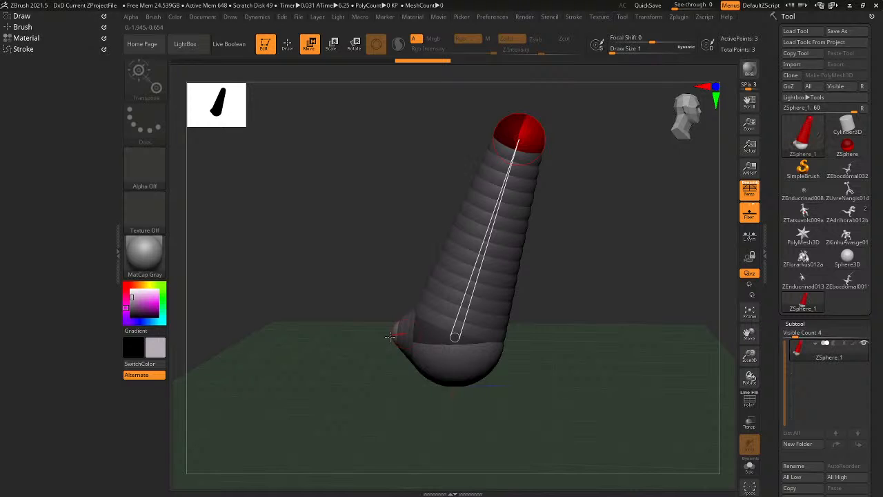
{"action": "left_click_drag", "start_coordinate": [390, 337], "coordinate": [371, 329]}
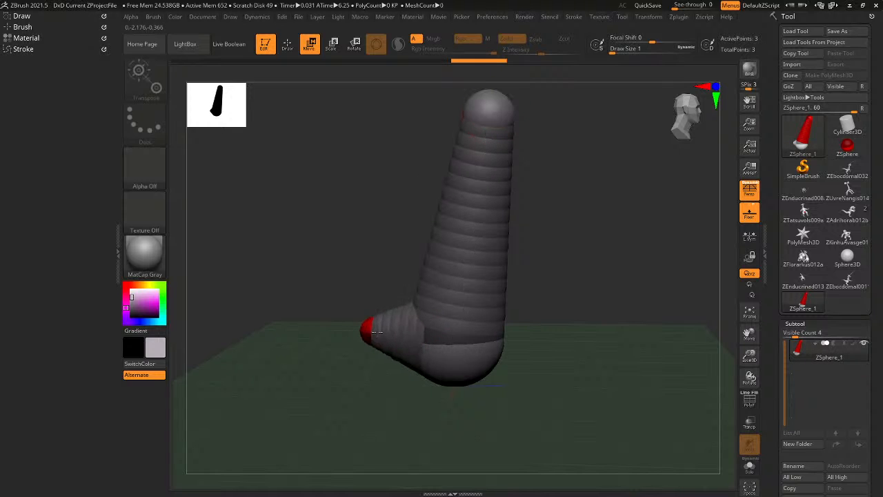
Insert a ZSphere midway along the upright torso chain and shift it slightly backward to bend the chain.
{"action": "right_click_drag", "start_coordinate": [466, 297], "coordinate": [391, 296], "text": "ctrl"}
{"action": "left_click_drag", "start_coordinate": [391, 296], "coordinate": [384, 292]}
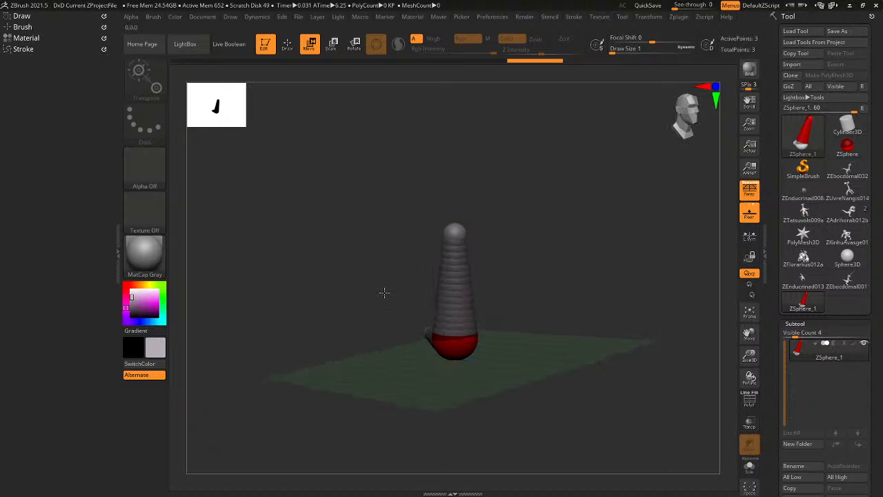
{"action": "key", "text": "q"}
{"action": "left_click", "coordinate": [463, 282]}
{"action": "key", "text": "w"}
{"action": "right_click_drag", "start_coordinate": [464, 284], "coordinate": [481, 294]}
{"action": "left_click_drag", "start_coordinate": [459, 286], "coordinate": [449, 283]}
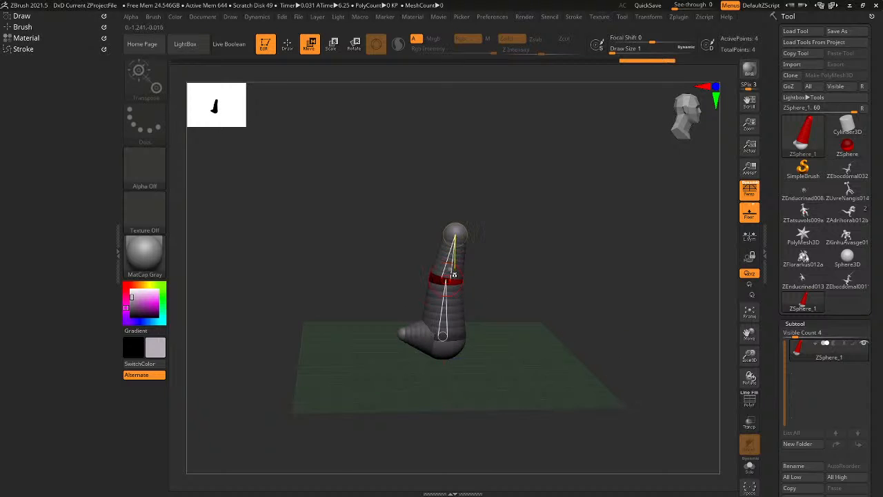
{"action": "mouse_move", "coordinate": [473, 253]}
{"action": "right_mouse_down"}
{"action": "mouse_move", "coordinate": [473, 281]}
{"action": "mouse_move", "coordinate": [482, 280]}
{"action": "right_mouse_up"}
Add another ZSphere to the upper chain and raise the top end to lengthen the neck.
{"action": "key", "text": "q"}
{"action": "right_click_drag", "start_coordinate": [482, 279], "coordinate": [484, 287], "text": "ctrl"}
{"action": "left_click_drag", "start_coordinate": [446, 197], "coordinate": [457, 200]}
{"action": "right_click_drag", "start_coordinate": [458, 200], "coordinate": [463, 186]}
{"action": "key", "text": "w"}
{"action": "mouse_move", "coordinate": [462, 185]}
{"action": "left_mouse_down"}
{"action": "mouse_move", "coordinate": [473, 94]}
{"action": "mouse_move", "coordinate": [481, 100]}
{"action": "left_mouse_up"}
Add a ZSphere on the neck's top end and move it up and forward.
{"action": "mouse_move", "coordinate": [479, 172]}
{"action": "right_mouse_down", "text": "ctrl"}
{"action": "mouse_move", "coordinate": [478, 193]}
{"action": "mouse_move", "coordinate": [472, 163]}
{"action": "mouse_move", "coordinate": [430, 215]}
{"action": "mouse_move", "coordinate": [480, 183]}
{"action": "right_mouse_up", "text": "ctrl"}
{"action": "mouse_move", "coordinate": [479, 183]}
{"action": "right_mouse_down", "text": "ctrl"}
{"action": "mouse_move", "coordinate": [490, 216]}
{"action": "mouse_move", "coordinate": [522, 209]}
{"action": "mouse_move", "coordinate": [552, 376]}
{"action": "right_mouse_up", "text": "ctrl"}
{"action": "key", "text": "q"}
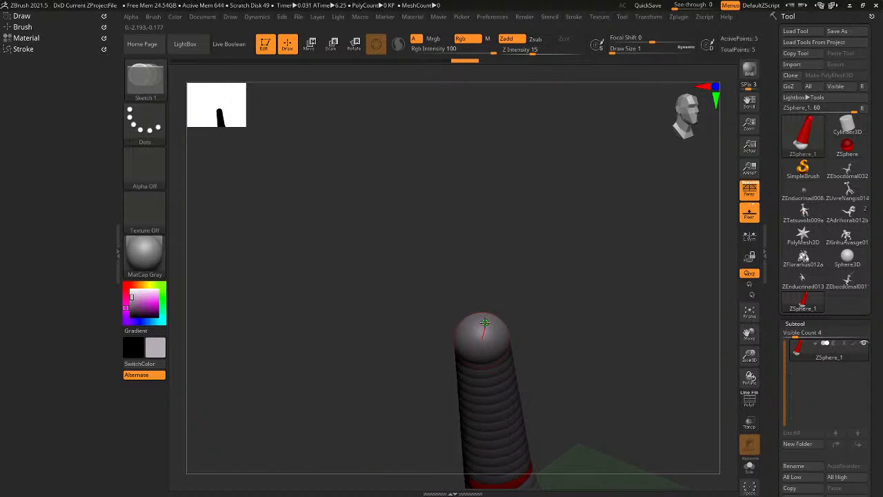
{"action": "left_click_drag", "start_coordinate": [489, 318], "coordinate": [519, 312]}
{"action": "right_click_drag", "start_coordinate": [524, 310], "coordinate": [543, 304]}
{"action": "key", "text": "w"}
{"action": "mouse_move", "coordinate": [509, 308]}
{"action": "left_mouse_down"}
{"action": "mouse_move", "coordinate": [527, 270]}
{"action": "mouse_move", "coordinate": [526, 280]}
{"action": "left_mouse_up"}
{"action": "mouse_move", "coordinate": [540, 273]}
{"action": "right_mouse_down"}
{"action": "mouse_move", "coordinate": [553, 267]}
{"action": "mouse_move", "coordinate": [516, 288]}
{"action": "right_mouse_up"}
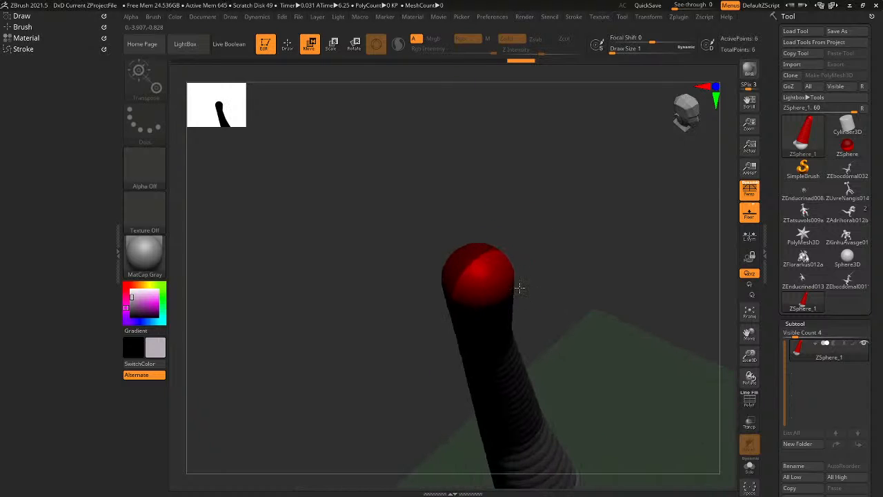
Add a ZSphere at the forward-leaning neck end and scale it up as the head.
{"action": "key", "text": "q"}
{"action": "left_click_drag", "start_coordinate": [487, 263], "coordinate": [530, 264]}
{"action": "right_click_drag", "start_coordinate": [530, 263], "coordinate": [550, 254]}
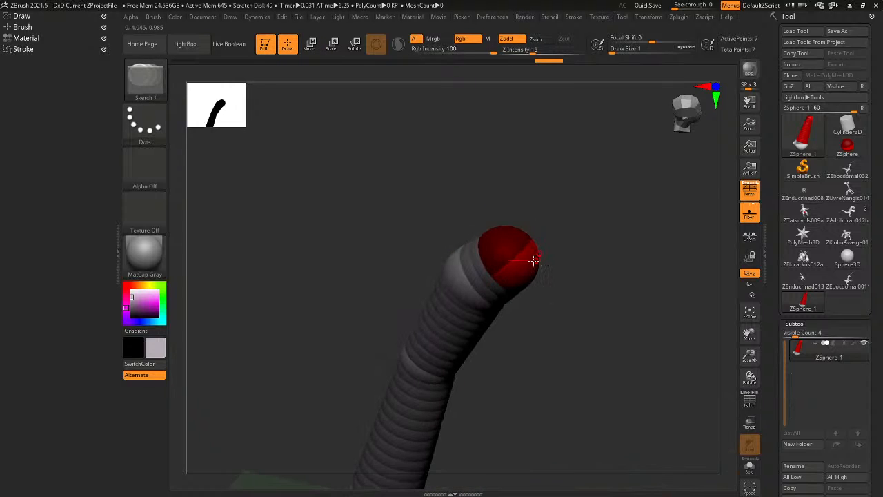
{"action": "key", "text": "e"}
{"action": "left_click_drag", "start_coordinate": [523, 258], "coordinate": [574, 324]}
Extend the head forward with two progressively smaller ZSpheres as a tapered snout, and adjust their positions.
{"action": "key", "text": "w"}
{"action": "mouse_move", "coordinate": [526, 268]}
{"action": "left_mouse_down"}
{"action": "mouse_move", "coordinate": [565, 278]}
{"action": "mouse_move", "coordinate": [601, 250]}
{"action": "mouse_move", "coordinate": [595, 271]}
{"action": "mouse_move", "coordinate": [607, 281]}
{"action": "mouse_move", "coordinate": [587, 286]}
{"action": "mouse_move", "coordinate": [633, 274]}
{"action": "left_mouse_up"}
{"action": "key", "text": "q"}
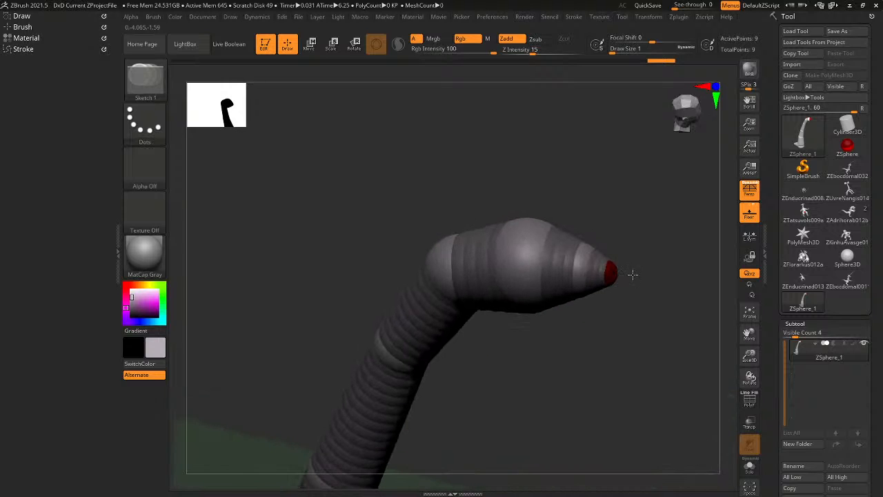
{"action": "key", "text": "w"}
{"action": "left_click_drag", "start_coordinate": [571, 273], "coordinate": [630, 278]}
{"action": "mouse_move", "coordinate": [559, 307]}
{"action": "left_mouse_down"}
{"action": "mouse_move", "coordinate": [555, 276]}
{"action": "mouse_move", "coordinate": [526, 250]}
{"action": "left_mouse_up"}
{"action": "key", "text": "q"}
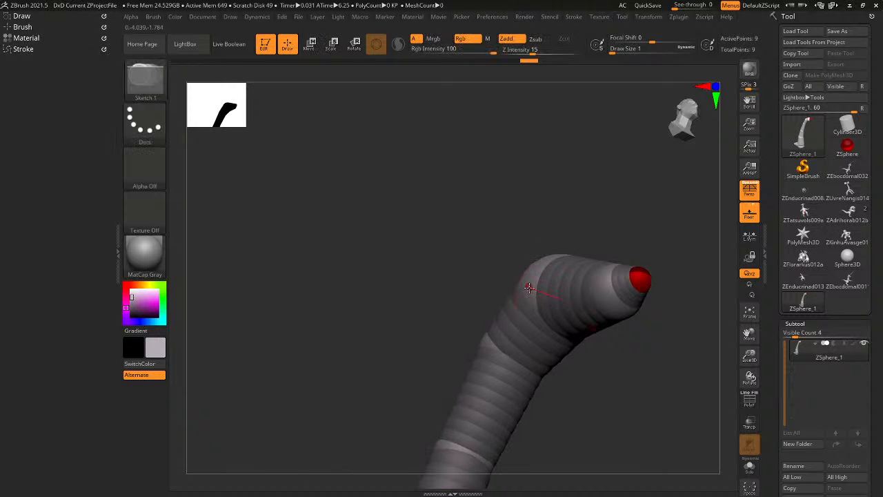
Grow a second branch above the snout as the upper jaw, angle it forward, and add a smaller ZSphere at its end.
{"action": "right_click_drag", "start_coordinate": [541, 283], "coordinate": [549, 365]}
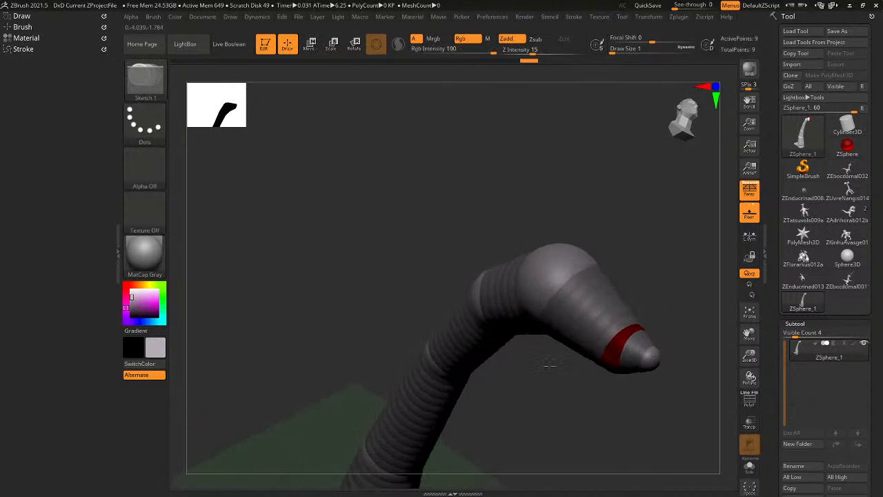
{"action": "left_click", "coordinate": [580, 257]}
{"action": "left_click_drag", "start_coordinate": [580, 256], "coordinate": [601, 278]}
{"action": "right_click_drag", "start_coordinate": [601, 278], "coordinate": [599, 332]}
{"action": "key", "text": "r"}
{"action": "mouse_move", "coordinate": [598, 333]}
{"action": "left_mouse_down"}
{"action": "mouse_move", "coordinate": [563, 297]}
{"action": "mouse_move", "coordinate": [575, 294]}
{"action": "mouse_move", "coordinate": [576, 265]}
{"action": "mouse_move", "coordinate": [641, 290]}
{"action": "mouse_move", "coordinate": [631, 287]}
{"action": "left_mouse_up"}
{"action": "key", "text": "w"}
{"action": "right_click_drag", "start_coordinate": [631, 287], "coordinate": [642, 291]}
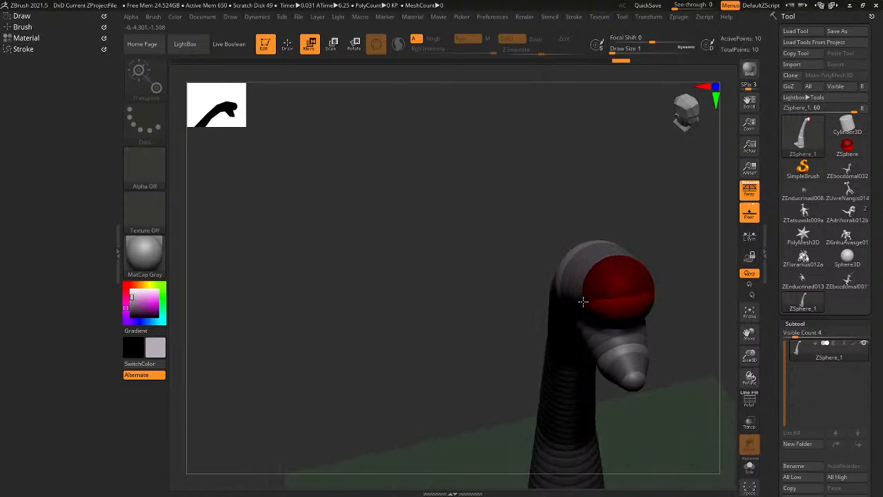
{"action": "key", "text": "q"}
{"action": "left_click_drag", "start_coordinate": [630, 299], "coordinate": [652, 302]}
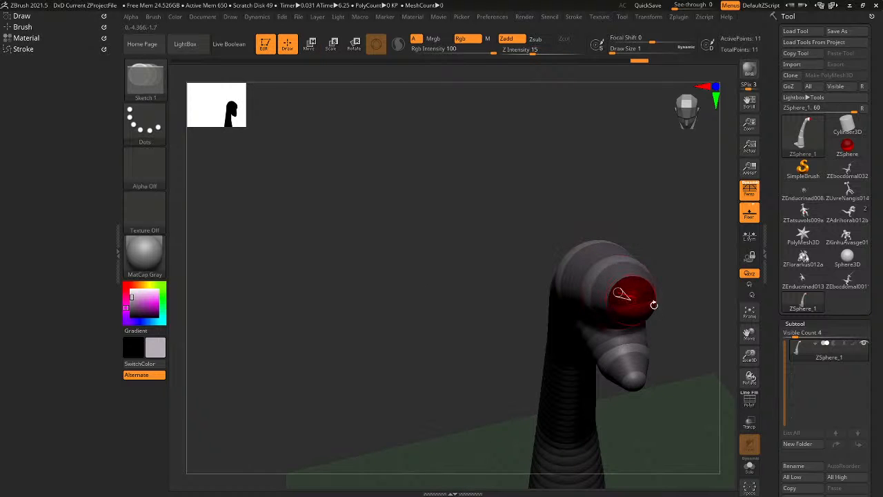
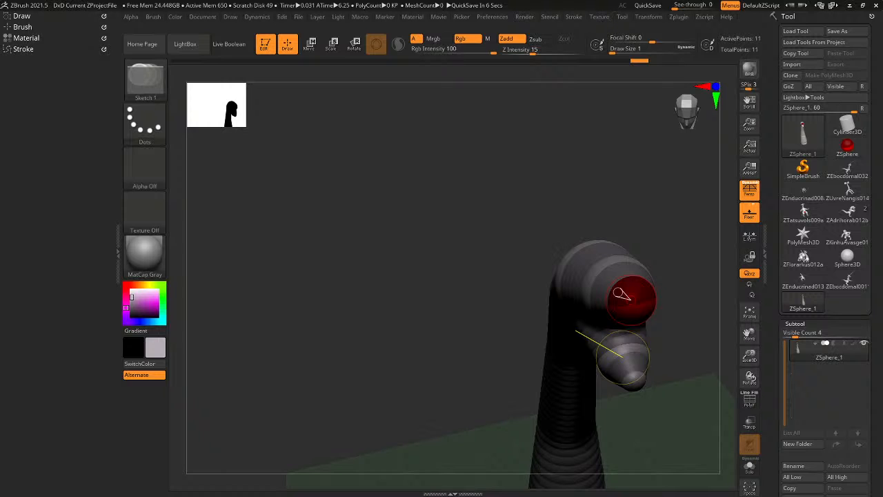
Frame the creature from the side and reposition the upper neck joints lower.
{"action": "left_click_drag", "start_coordinate": [193, 302], "coordinate": [203, 171]}
{"action": "left_click_drag", "start_coordinate": [669, 115], "coordinate": [681, 105]}
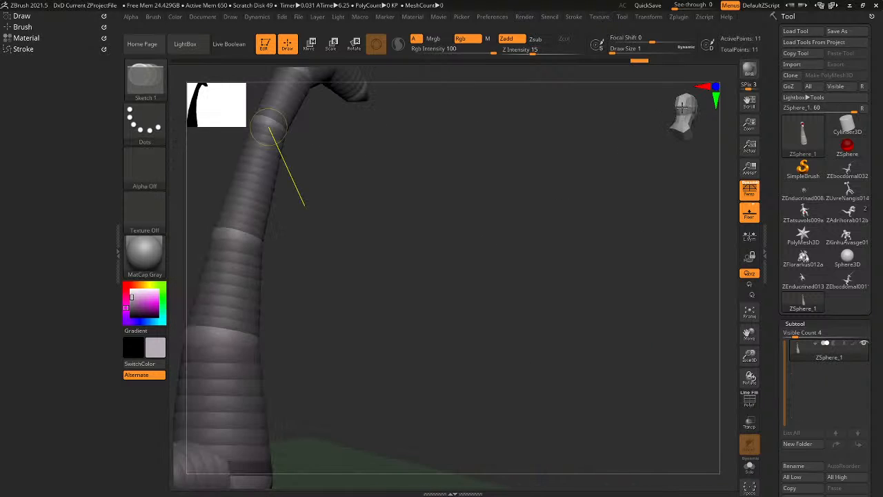
{"action": "left_click", "coordinate": [677, 121]}
{"action": "key", "text": "f"}
{"action": "left_click_drag", "start_coordinate": [560, 239], "coordinate": [511, 309], "text": "alt"}
{"action": "left_click_drag", "start_coordinate": [499, 278], "coordinate": [508, 227], "text": "alt"}
{"action": "key", "text": "w"}
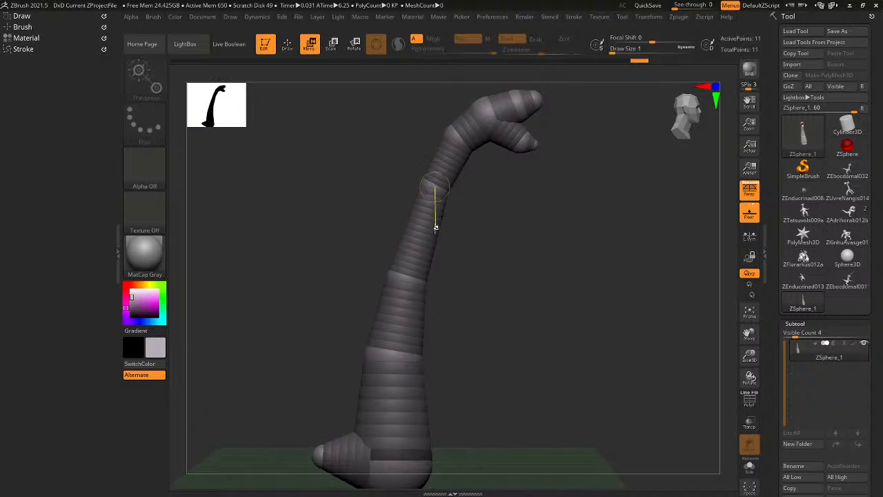
{"action": "left_click_drag", "start_coordinate": [435, 225], "coordinate": [427, 261]}
{"action": "mouse_move", "coordinate": [440, 207]}
{"action": "left_mouse_down"}
{"action": "mouse_move", "coordinate": [439, 238]}
{"action": "mouse_move", "coordinate": [556, 287]}
{"action": "mouse_move", "coordinate": [540, 315]}
{"action": "mouse_move", "coordinate": [483, 316]}
{"action": "mouse_move", "coordinate": [473, 345]}
{"action": "mouse_move", "coordinate": [440, 308]}
{"action": "left_mouse_up"}
Add a ZSphere to the lower jaw, resize it, and pull the jaw's tip forward beneath the upper jaw.
{"action": "key", "text": "r"}
{"action": "key", "text": "q"}
{"action": "key", "text": "e"}
{"action": "left_click_drag", "start_coordinate": [486, 328], "coordinate": [524, 331]}
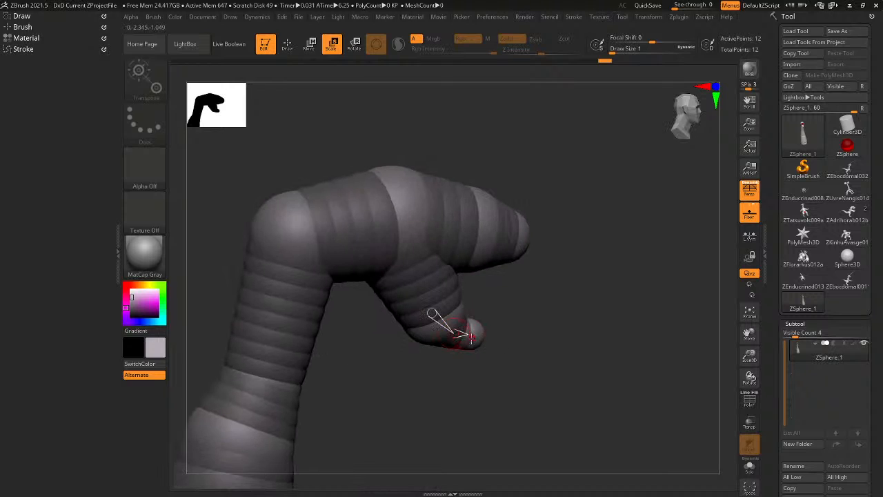
{"action": "key", "text": "w"}
{"action": "left_click_drag", "start_coordinate": [439, 327], "coordinate": [520, 304]}
{"action": "key", "text": "r"}
{"action": "key", "text": "w"}
{"action": "key", "text": "e"}
{"action": "key", "text": "w"}
{"action": "right_click_drag", "start_coordinate": [518, 306], "coordinate": [512, 259]}
Add a small ZSphere at the tip of the upper jaw to make it more pointed.
{"action": "key", "text": "q"}
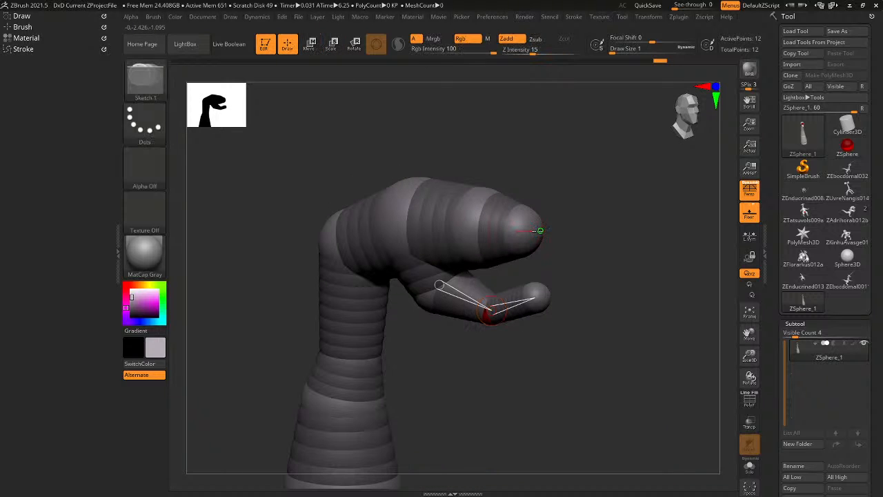
{"action": "left_click", "coordinate": [540, 231]}
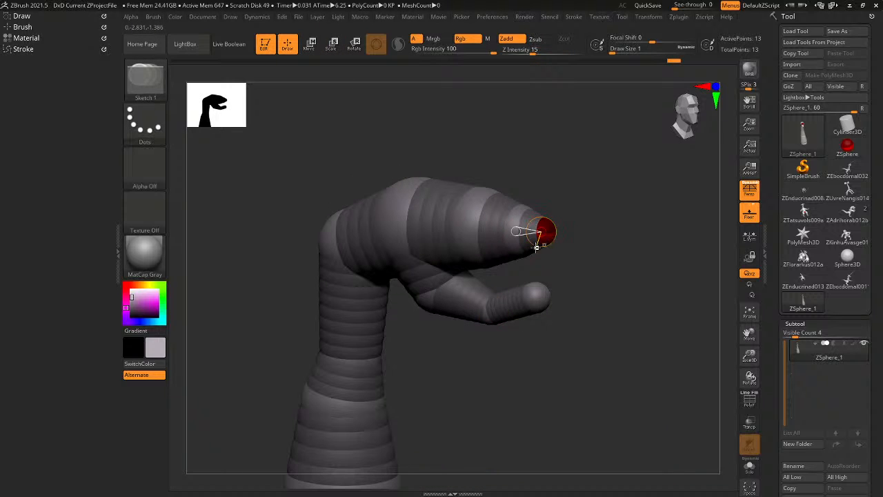
{"action": "right_click_drag", "start_coordinate": [536, 247], "coordinate": [567, 244]}
{"action": "right_click_drag", "start_coordinate": [466, 239], "coordinate": [509, 279], "text": "alt"}
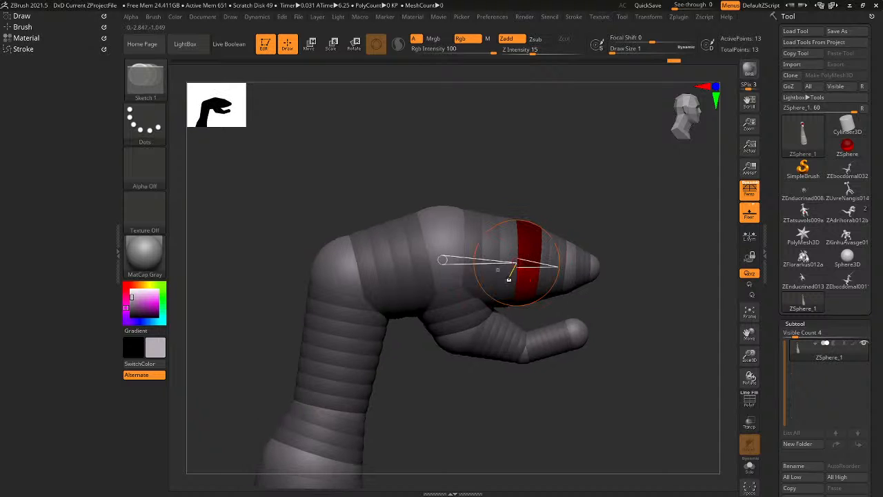
Rotate the head, upper jaw and lower jaw segments downward to pose the open mouth.
{"action": "key", "text": "r"}
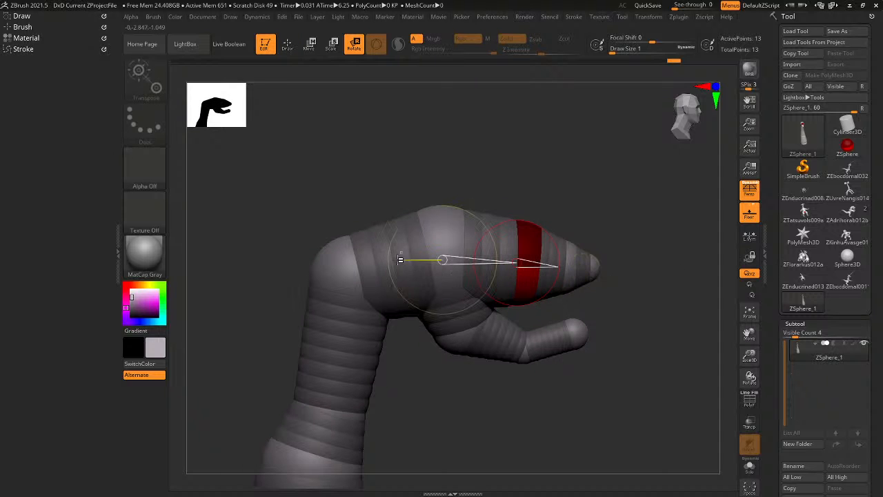
{"action": "left_click_drag", "start_coordinate": [400, 244], "coordinate": [424, 266]}
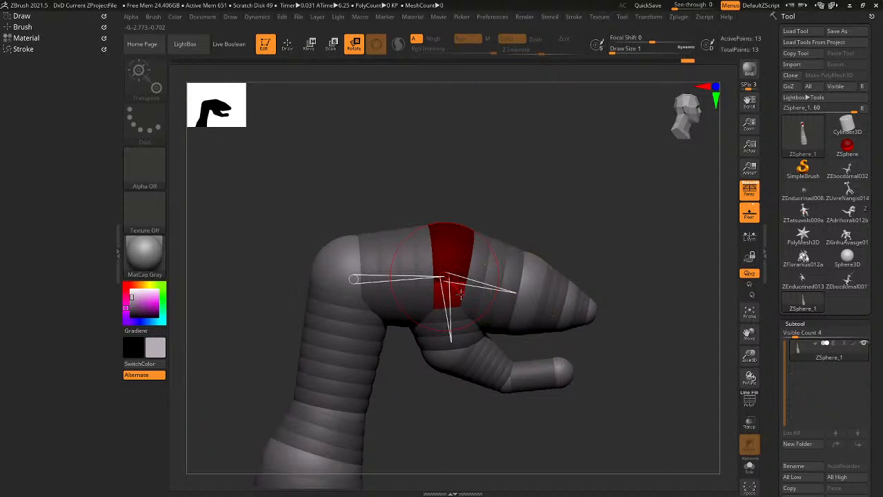
{"action": "right_click_drag", "start_coordinate": [461, 294], "coordinate": [429, 212], "text": "alt"}
{"action": "left_click_drag", "start_coordinate": [438, 242], "coordinate": [413, 249]}
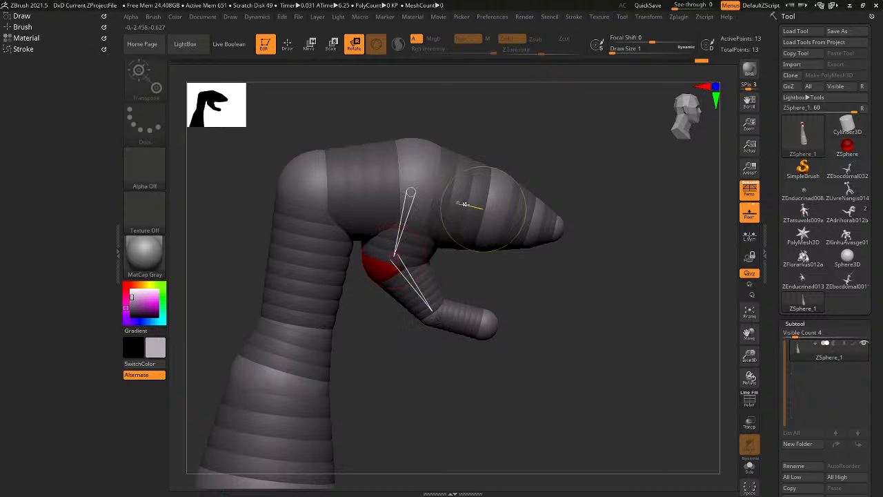
{"action": "left_click_drag", "start_coordinate": [507, 207], "coordinate": [492, 254]}
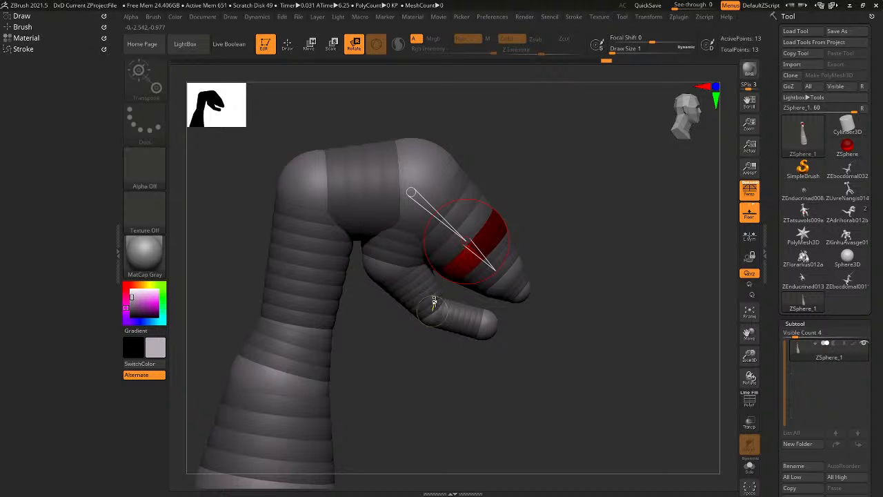
{"action": "left_click_drag", "start_coordinate": [462, 317], "coordinate": [457, 328]}
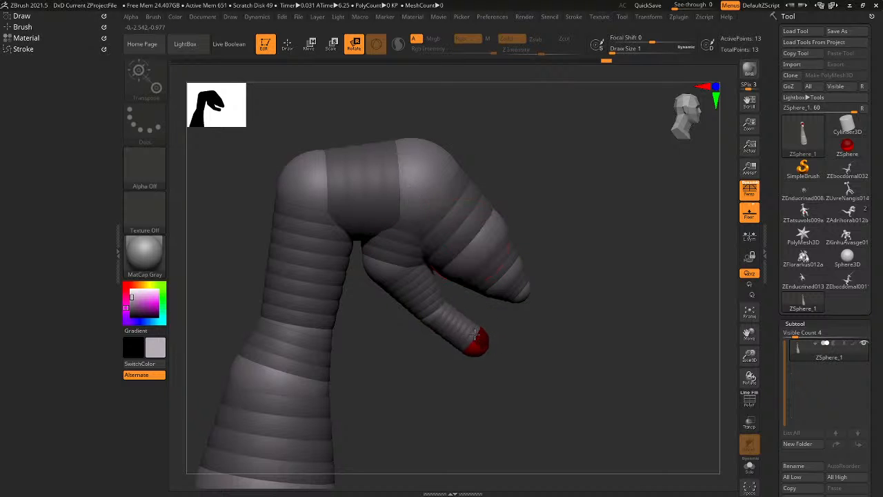
Rotate the front of the lower jaw up toward the upper jaw and preview the adaptive skin.
{"action": "right_click_drag", "start_coordinate": [471, 327], "coordinate": [518, 306]}
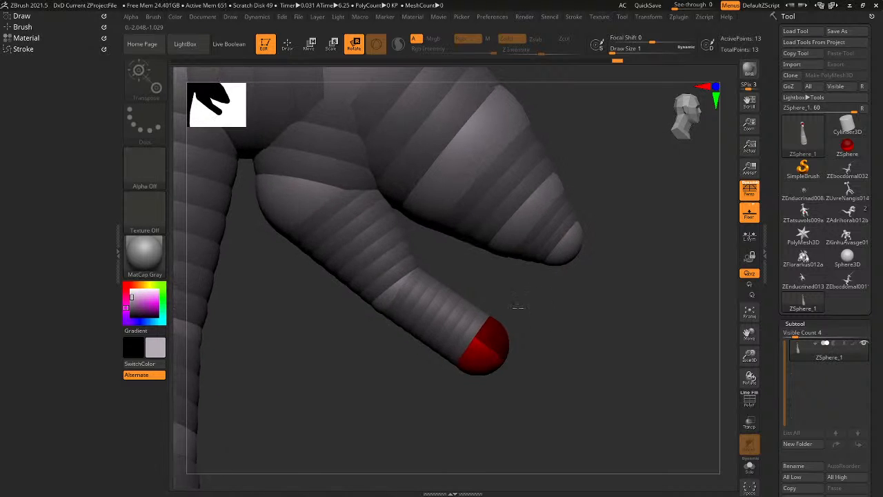
{"action": "left_click_drag", "start_coordinate": [407, 284], "coordinate": [412, 253]}
{"action": "key", "text": "a"}
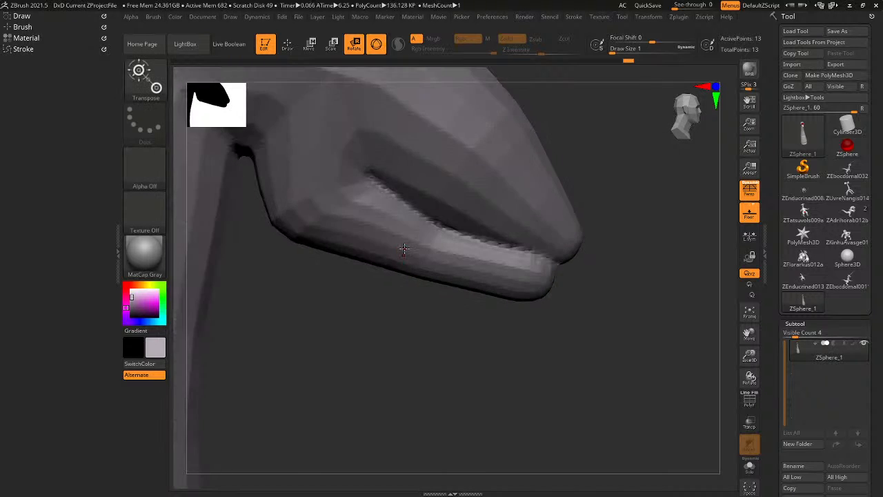
{"action": "mouse_move", "coordinate": [404, 248]}
{"action": "right_mouse_down"}
{"action": "mouse_move", "coordinate": [374, 248]}
{"action": "mouse_move", "coordinate": [404, 262]}
{"action": "right_mouse_up"}
{"action": "key", "text": "f"}
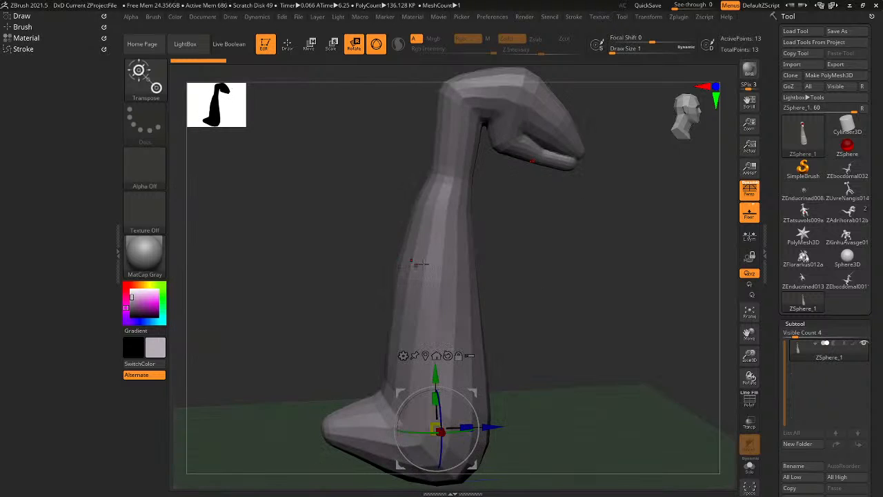
{"action": "key", "text": "a"}
Insert a ZSphere joint into the neck just beneath the head and adjust its size.
{"action": "right_click_drag", "start_coordinate": [533, 240], "coordinate": [452, 486], "text": "ctrl"}
{"action": "right_click_drag", "start_coordinate": [432, 345], "coordinate": [460, 171], "text": "alt"}
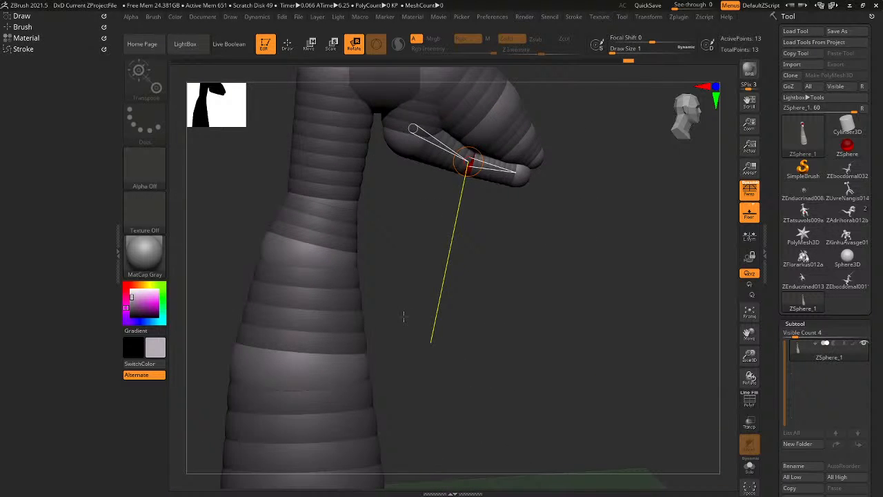
{"action": "right_click_drag", "start_coordinate": [401, 309], "coordinate": [382, 210], "text": "alt"}
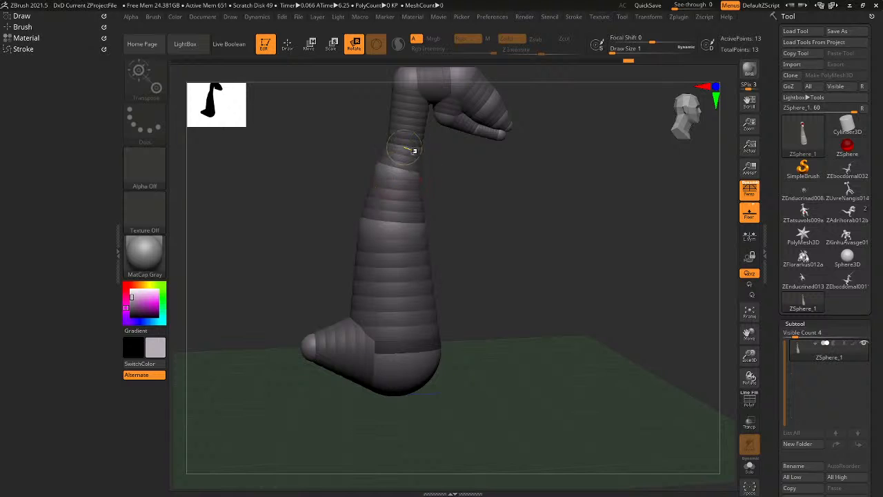
{"action": "key", "text": "q"}
{"action": "left_click", "coordinate": [411, 111]}
{"action": "key", "text": "e"}
{"action": "left_click_drag", "start_coordinate": [410, 89], "coordinate": [396, 85]}
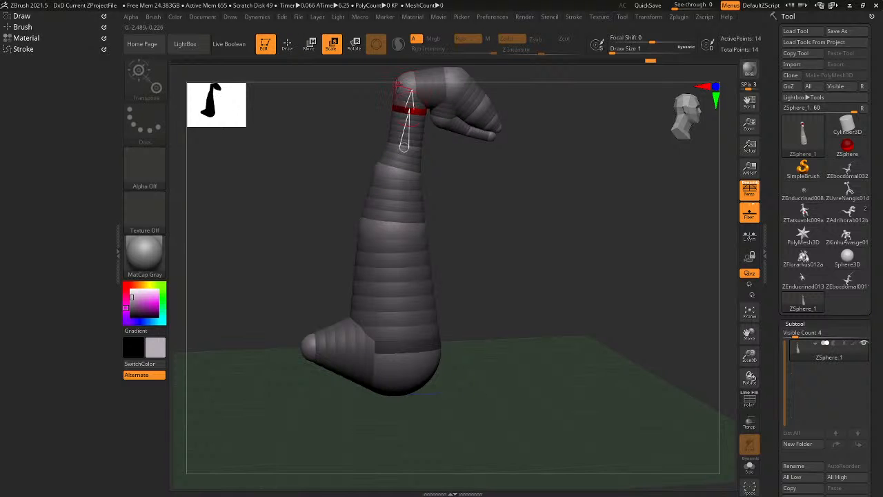
Try to rescale the new neck joint beneath the head.
{"action": "left_click_drag", "start_coordinate": [387, 100], "coordinate": [398, 110]}
{"action": "key", "text": "ctrl+z"}
{"action": "left_click_drag", "start_coordinate": [458, 146], "coordinate": [476, 190], "text": "alt"}
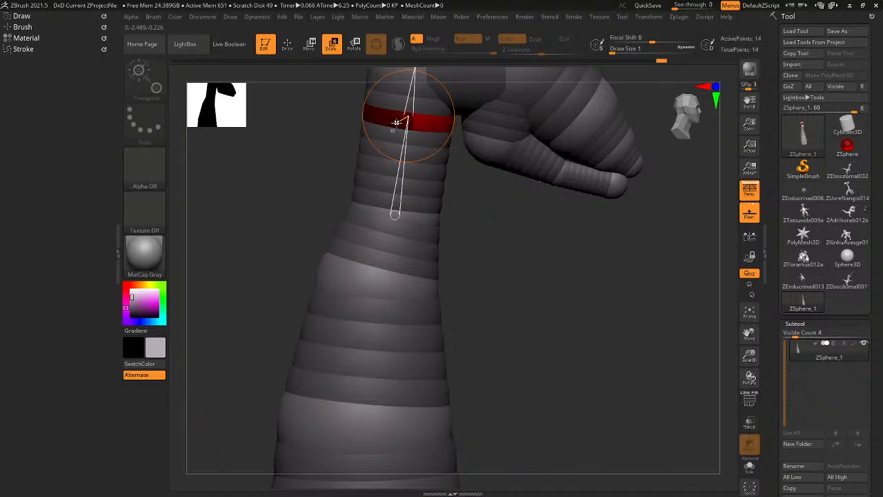
{"action": "mouse_move", "coordinate": [396, 122]}
{"action": "left_mouse_down"}
{"action": "mouse_move", "coordinate": [403, 129]}
{"action": "mouse_move", "coordinate": [416, 104]}
{"action": "left_mouse_up"}
{"action": "key", "text": "ctrl+z"}
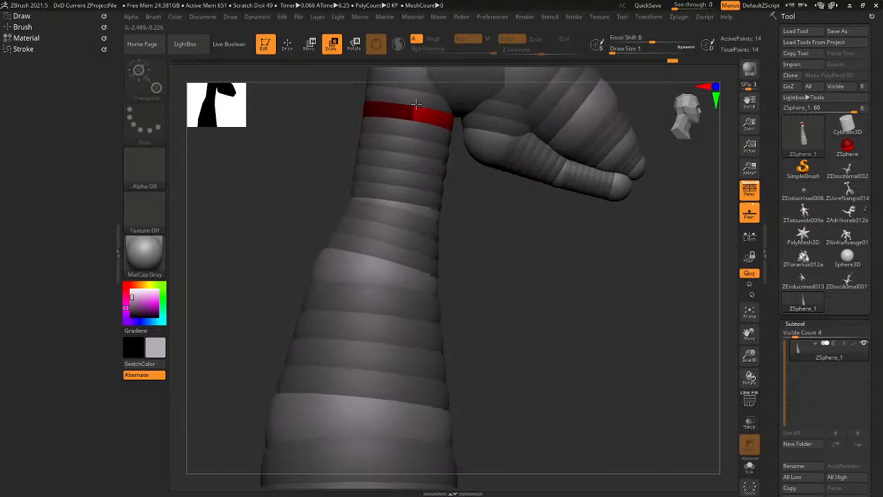
{"action": "key", "text": "ctrl+z"}
{"action": "left_click_drag", "start_coordinate": [671, 115], "coordinate": [656, 121]}
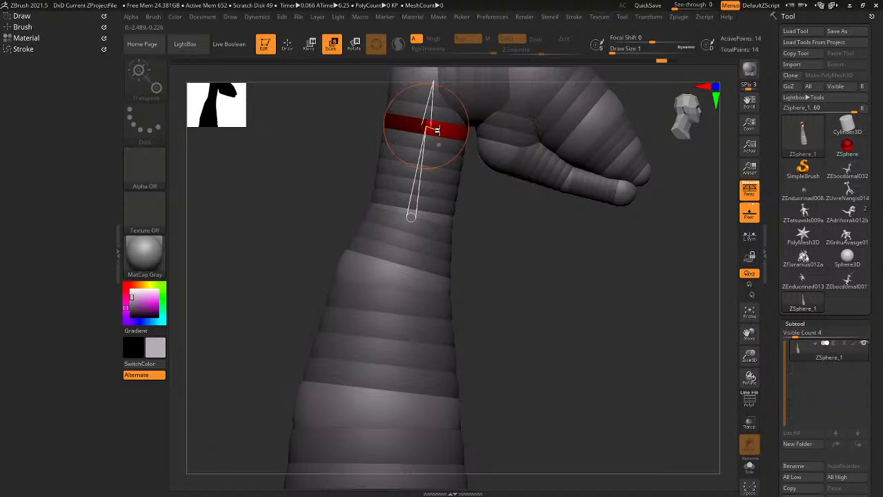
Insert another ZSphere joint in the middle of the neck and undo the resizing of the larger joint below it.
{"action": "left_click", "coordinate": [434, 191]}
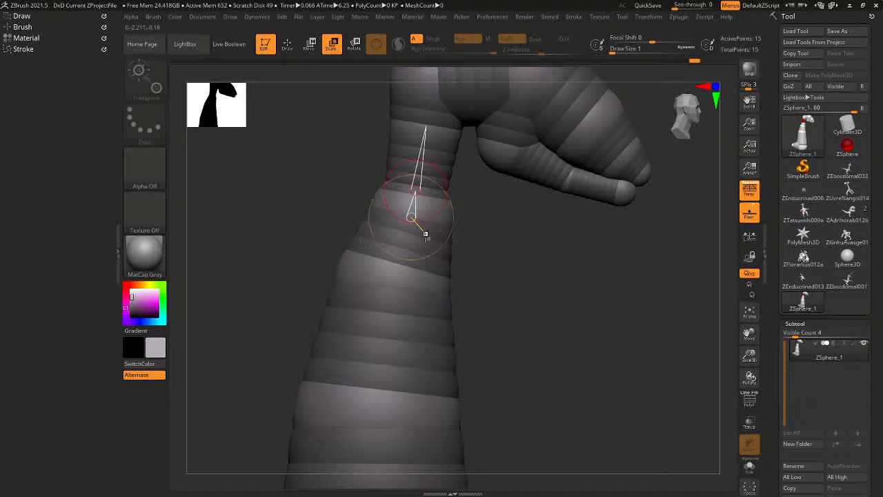
{"action": "left_click", "coordinate": [431, 260]}
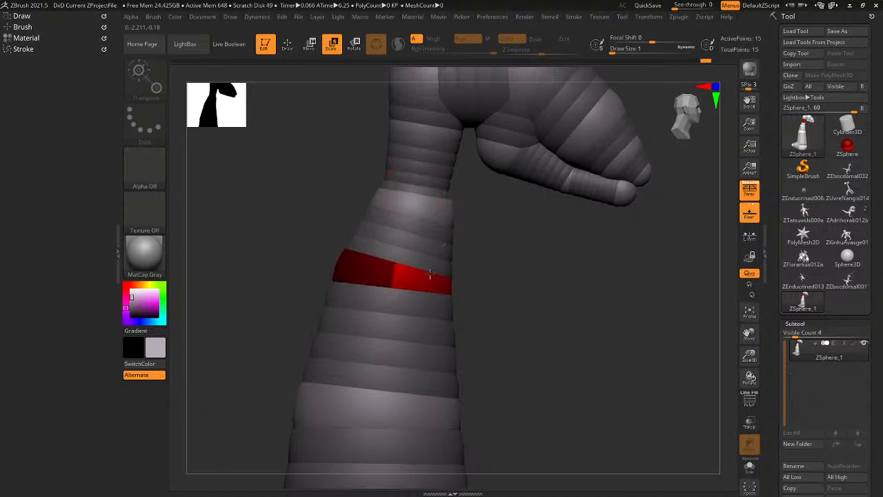
{"action": "key", "text": "ctrl+z"}
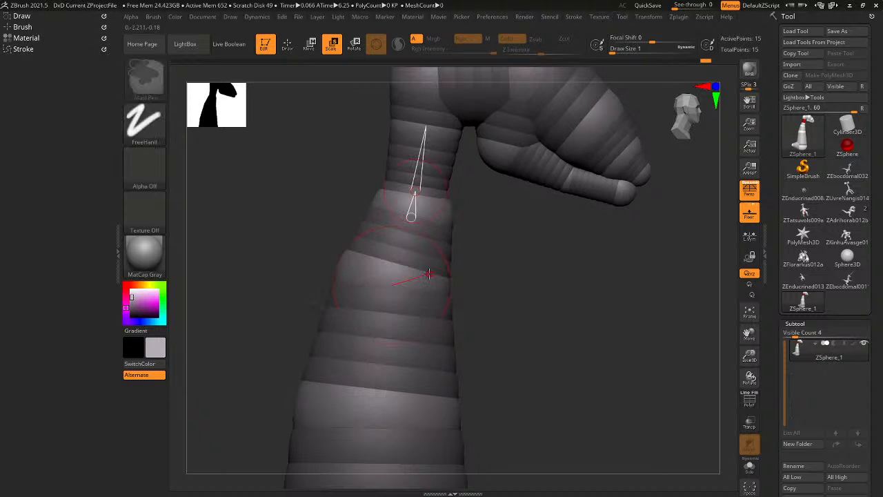
Move the lower torso joint down toward the base and reposition the joint at the base of the neck.
{"action": "mouse_move", "coordinate": [440, 354]}
{"action": "right_mouse_down", "text": "alt"}
{"action": "mouse_move", "coordinate": [458, 235]}
{"action": "mouse_move", "coordinate": [458, 114]}
{"action": "right_mouse_up", "text": "alt"}
{"action": "mouse_move", "coordinate": [456, 325]}
{"action": "right_mouse_down", "text": "alt"}
{"action": "mouse_move", "coordinate": [445, 159]}
{"action": "mouse_move", "coordinate": [483, 366]}
{"action": "mouse_move", "coordinate": [453, 418]}
{"action": "right_mouse_up", "text": "alt"}
{"action": "right_click_drag", "start_coordinate": [442, 197], "coordinate": [437, 245], "text": "alt"}
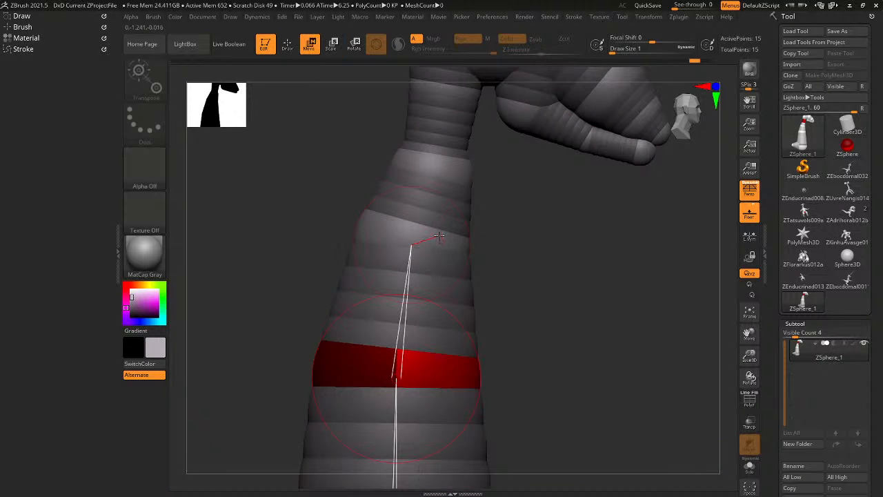
{"action": "key", "text": "w"}
{"action": "left_click_drag", "start_coordinate": [446, 274], "coordinate": [455, 324]}
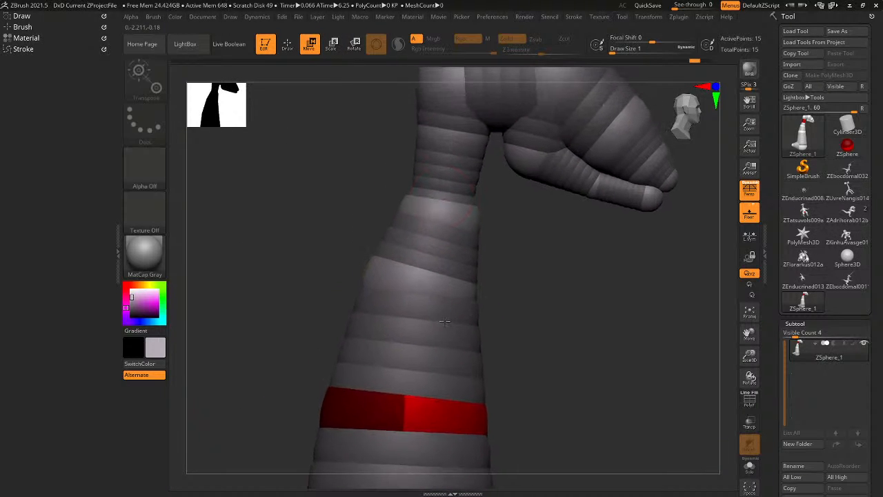
{"action": "right_click_drag", "start_coordinate": [480, 365], "coordinate": [478, 128], "text": "alt"}
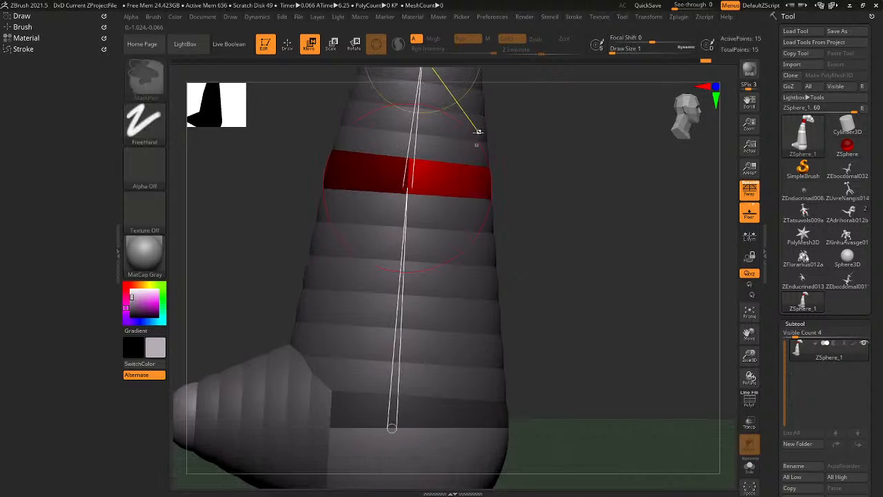
{"action": "key", "text": "ctrl+z"}
{"action": "key", "text": "f"}
{"action": "mouse_move", "coordinate": [458, 237]}
{"action": "left_mouse_down"}
{"action": "mouse_move", "coordinate": [465, 277]}
{"action": "mouse_move", "coordinate": [453, 244]}
{"action": "left_mouse_up"}
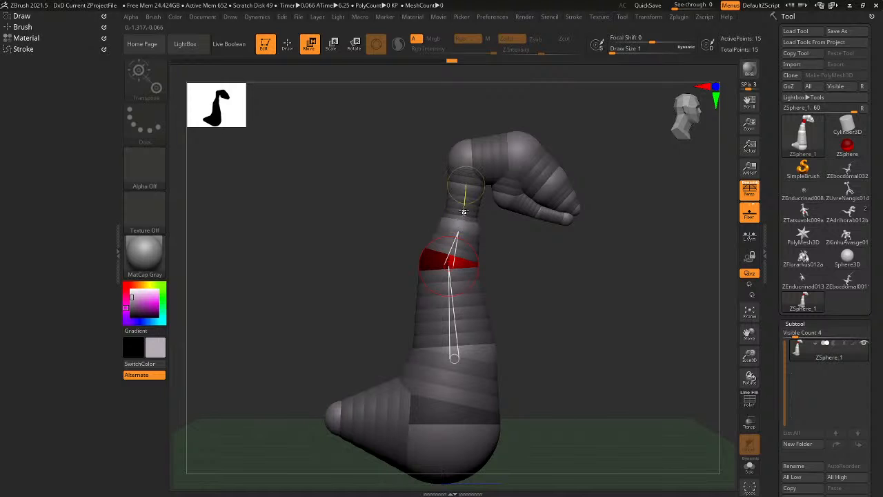
Reposition the upper neck joints so the neck bends forward beneath the head.
{"action": "left_click_drag", "start_coordinate": [465, 174], "coordinate": [470, 154]}
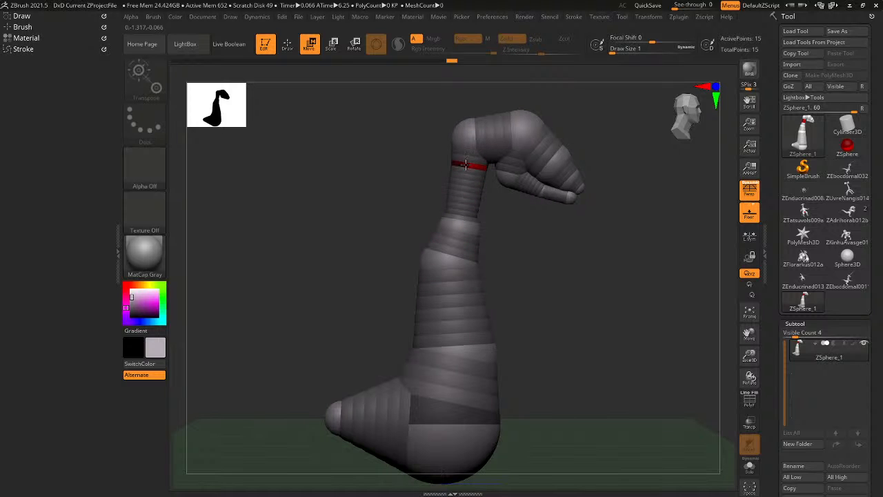
{"action": "key", "text": "ctrl+z"}
{"action": "mouse_move", "coordinate": [473, 207]}
{"action": "left_mouse_down"}
{"action": "mouse_move", "coordinate": [473, 188]}
{"action": "mouse_move", "coordinate": [472, 206]}
{"action": "left_mouse_up"}
{"action": "key", "text": "ctrl+z"}
{"action": "key", "text": "ctrl+z"}
Rotate the head downward and shift the middle and lower neck joints slightly forward.
{"action": "key", "text": "r"}
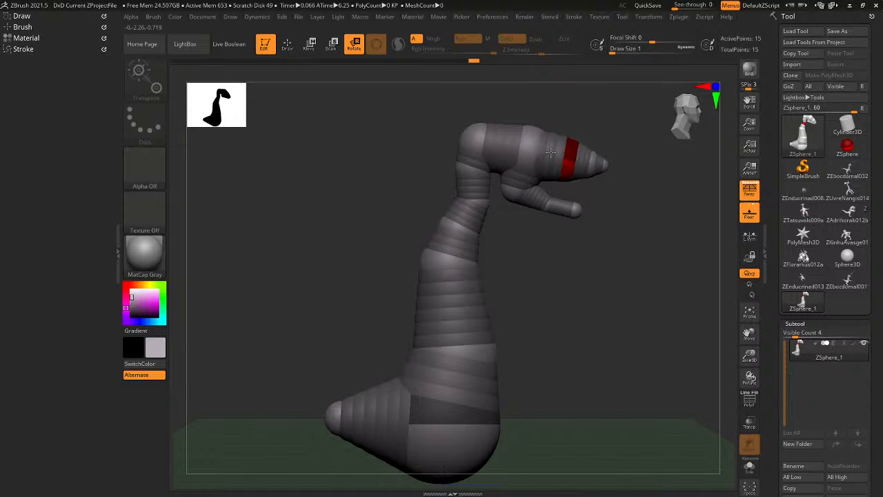
{"action": "left_click_drag", "start_coordinate": [550, 152], "coordinate": [517, 158]}
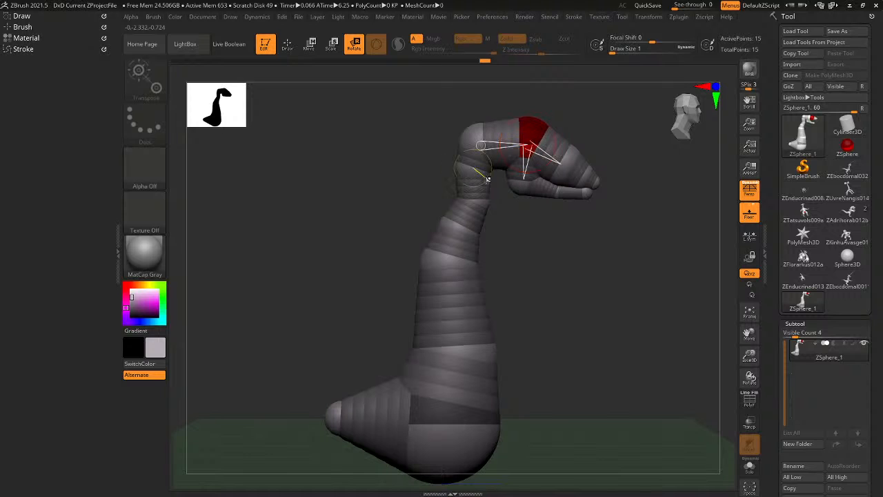
{"action": "key", "text": "w"}
{"action": "left_click_drag", "start_coordinate": [468, 223], "coordinate": [478, 225]}
{"action": "mouse_move", "coordinate": [458, 255]}
{"action": "left_mouse_down"}
{"action": "mouse_move", "coordinate": [466, 257]}
{"action": "mouse_move", "coordinate": [422, 262]}
{"action": "mouse_move", "coordinate": [467, 261]}
{"action": "left_mouse_up"}
{"action": "mouse_move", "coordinate": [493, 256]}
{"action": "right_mouse_down"}
{"action": "mouse_move", "coordinate": [470, 251]}
{"action": "mouse_move", "coordinate": [489, 260]}
{"action": "mouse_move", "coordinate": [512, 236]}
{"action": "right_mouse_up"}
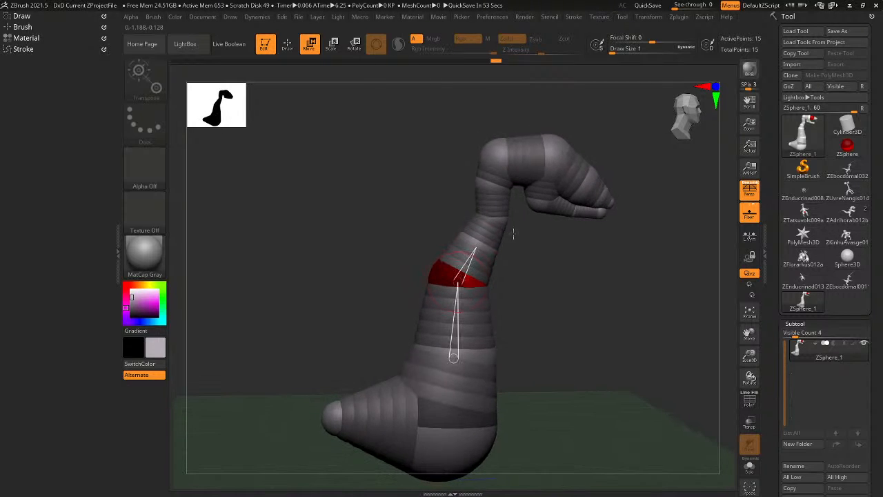
Add a mirrored pair of small ZSpheres on the sides of the back of the head and a child ZSphere on each.
{"action": "key", "text": "q"}
{"action": "mouse_move", "coordinate": [509, 171]}
{"action": "right_mouse_down"}
{"action": "mouse_move", "coordinate": [498, 169]}
{"action": "mouse_move", "coordinate": [514, 189]}
{"action": "right_mouse_up"}
{"action": "left_click", "coordinate": [492, 165]}
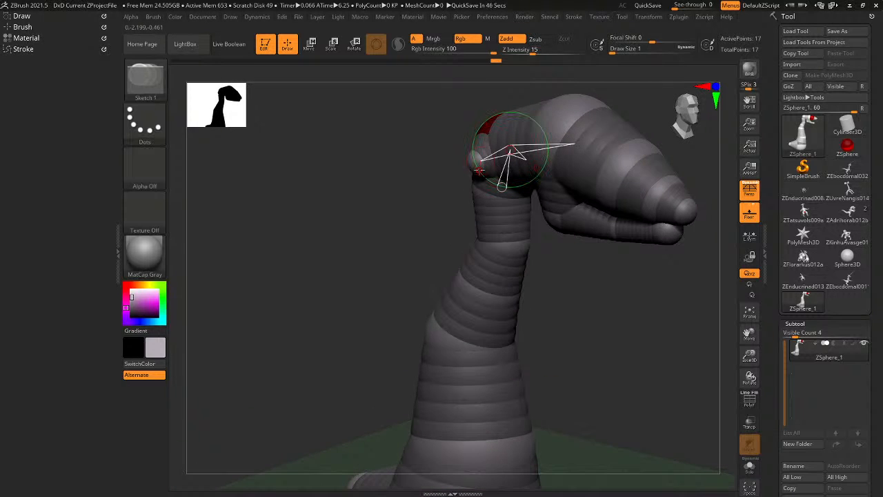
{"action": "left_click", "coordinate": [480, 171]}
{"action": "key", "text": "w"}
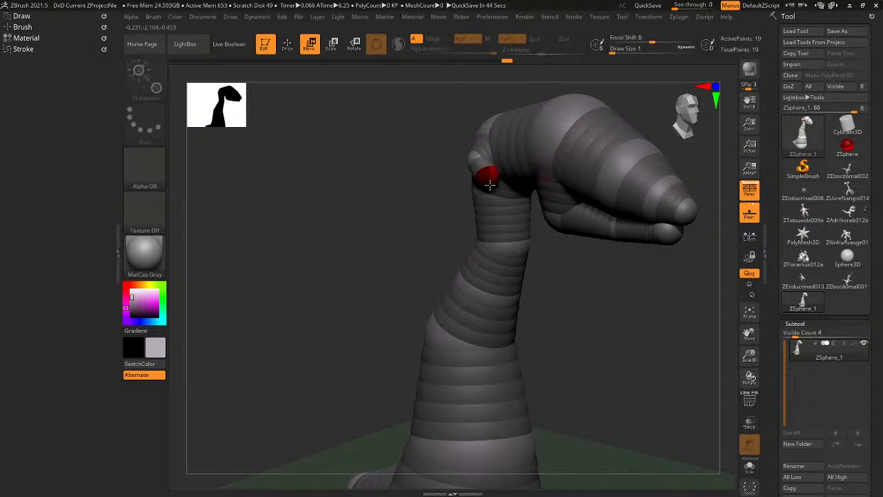
{"action": "right_click_drag", "start_coordinate": [476, 158], "coordinate": [486, 163]}
Extend the mirrored side chains with more ZSpheres and pull their ends forward to the lower jaw's hinge.
{"action": "key", "text": "q"}
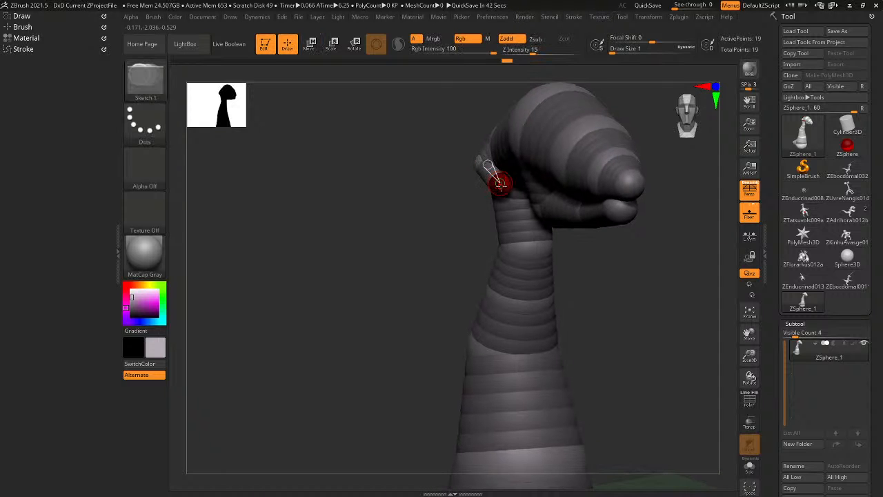
{"action": "mouse_move", "coordinate": [517, 194]}
{"action": "right_mouse_down"}
{"action": "mouse_move", "coordinate": [502, 191]}
{"action": "mouse_move", "coordinate": [536, 203]}
{"action": "right_mouse_up"}
{"action": "key", "text": "w"}
{"action": "key", "text": "q"}
{"action": "key", "text": "w"}
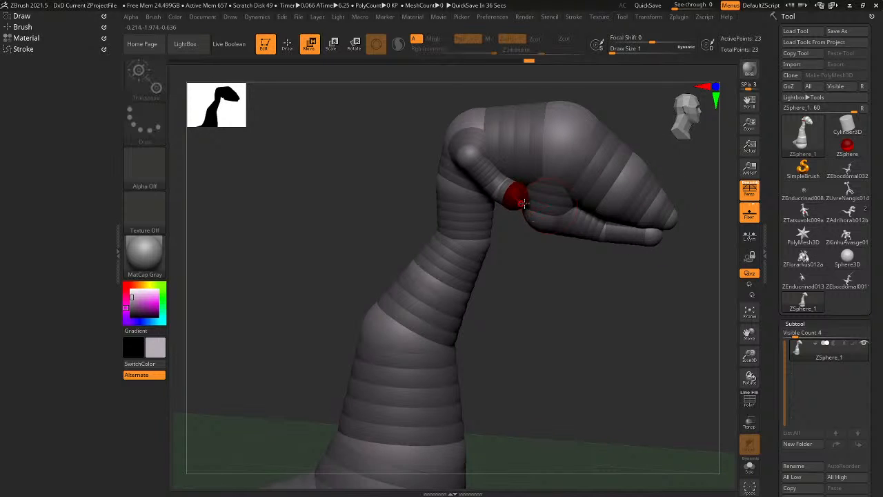
{"action": "left_click_drag", "start_coordinate": [543, 213], "coordinate": [517, 201]}
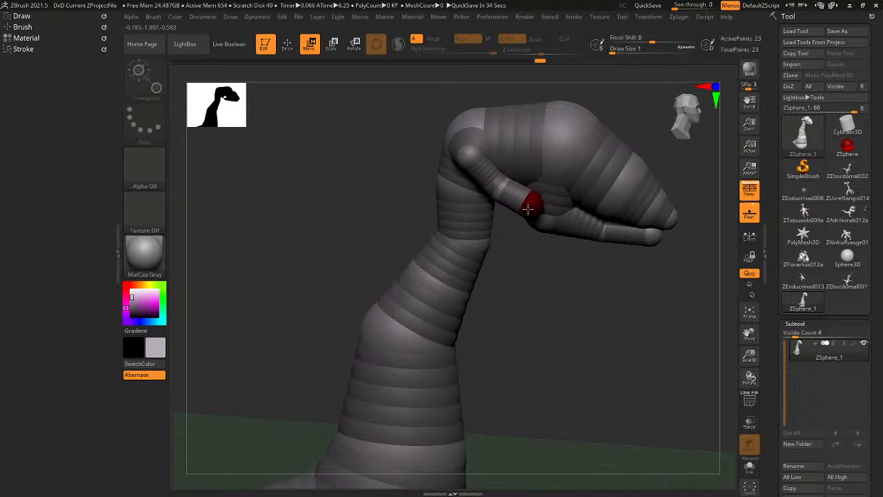
Continue the mirrored chains forward along the sides of the lower jaw with additional ZSpheres and enlarge them.
{"action": "mouse_move", "coordinate": [528, 208]}
{"action": "right_mouse_down"}
{"action": "mouse_move", "coordinate": [515, 212]}
{"action": "mouse_move", "coordinate": [528, 232]}
{"action": "mouse_move", "coordinate": [572, 233]}
{"action": "mouse_move", "coordinate": [604, 247]}
{"action": "right_mouse_up"}
{"action": "key", "text": "q"}
{"action": "key", "text": "e"}
{"action": "key", "text": "w"}
{"action": "key", "text": "q"}
{"action": "key", "text": "w"}
{"action": "key", "text": "q"}
{"action": "key", "text": "e"}
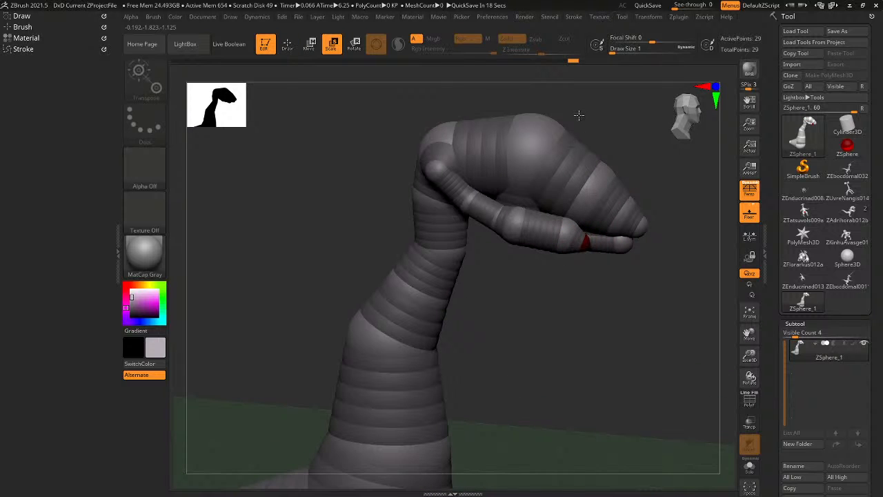
Scale down the second-to-last ZSphere of the side chains near the front of the lower jaw.
{"action": "right_click_drag", "start_coordinate": [582, 214], "coordinate": [611, 209]}
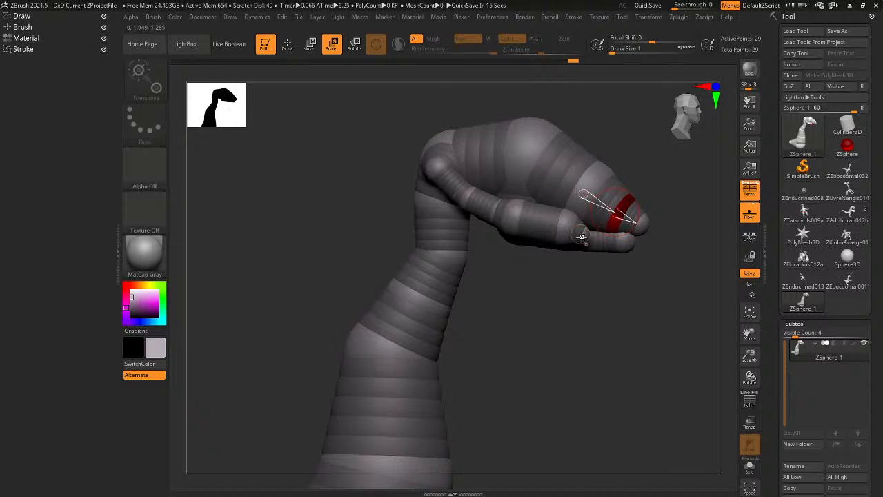
{"action": "right_click_drag", "start_coordinate": [586, 255], "coordinate": [630, 276], "text": "ctrl"}
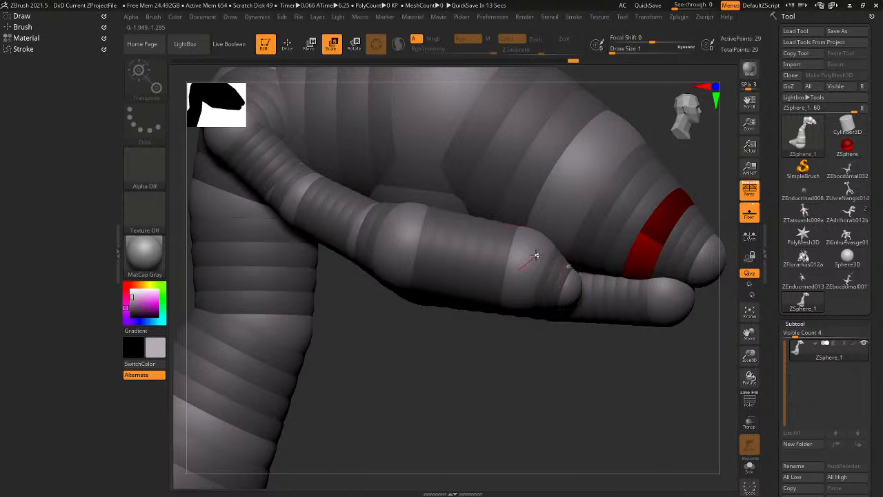
{"action": "key", "text": "q"}
{"action": "key", "text": "e"}
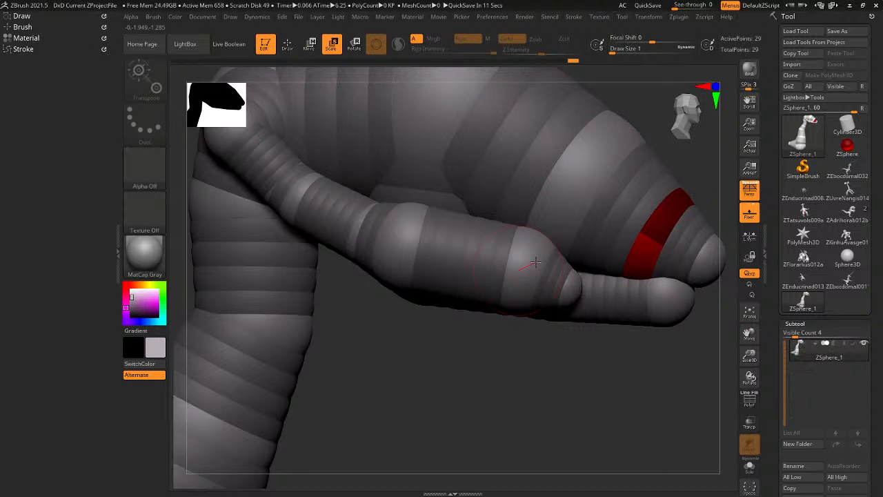
{"action": "left_click_drag", "start_coordinate": [536, 262], "coordinate": [535, 252]}
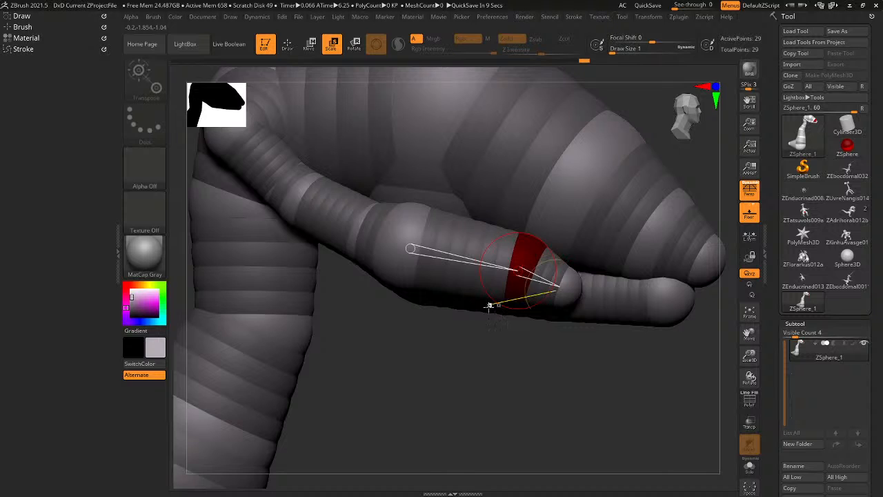
Add a mirrored pair of ZSpheres at the rear of the side chains and pull them up and back behind the head.
{"action": "key", "text": "f"}
{"action": "right_click_drag", "start_coordinate": [488, 312], "coordinate": [496, 272]}
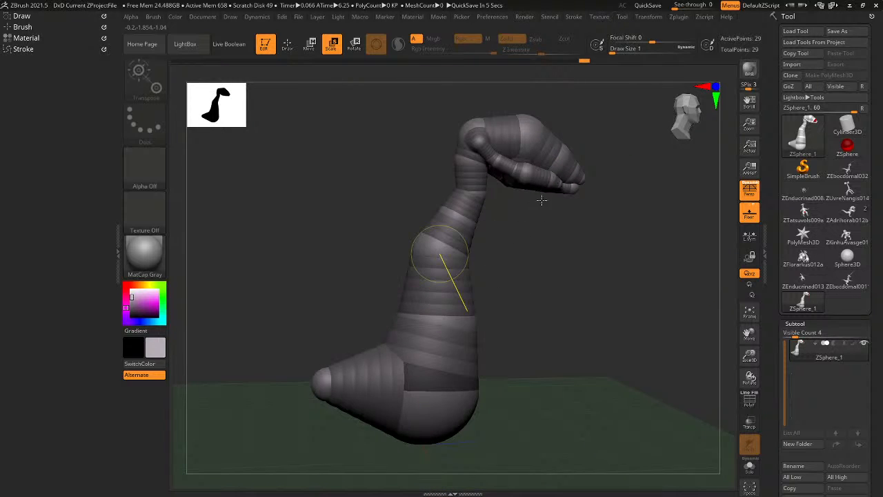
{"action": "key", "text": "r"}
{"action": "mouse_move", "coordinate": [570, 179]}
{"action": "right_mouse_down"}
{"action": "mouse_move", "coordinate": [542, 236]}
{"action": "mouse_move", "coordinate": [536, 309]}
{"action": "mouse_move", "coordinate": [551, 224]}
{"action": "mouse_move", "coordinate": [528, 206]}
{"action": "mouse_move", "coordinate": [550, 215]}
{"action": "mouse_move", "coordinate": [533, 220]}
{"action": "mouse_move", "coordinate": [568, 296]}
{"action": "mouse_move", "coordinate": [525, 280]}
{"action": "mouse_move", "coordinate": [536, 291]}
{"action": "mouse_move", "coordinate": [509, 226]}
{"action": "right_mouse_up"}
{"action": "key", "text": "q"}
{"action": "mouse_move", "coordinate": [505, 231]}
{"action": "left_mouse_down"}
{"action": "mouse_move", "coordinate": [511, 233]}
{"action": "mouse_move", "coordinate": [490, 223]}
{"action": "left_mouse_up"}
{"action": "key", "text": "w"}
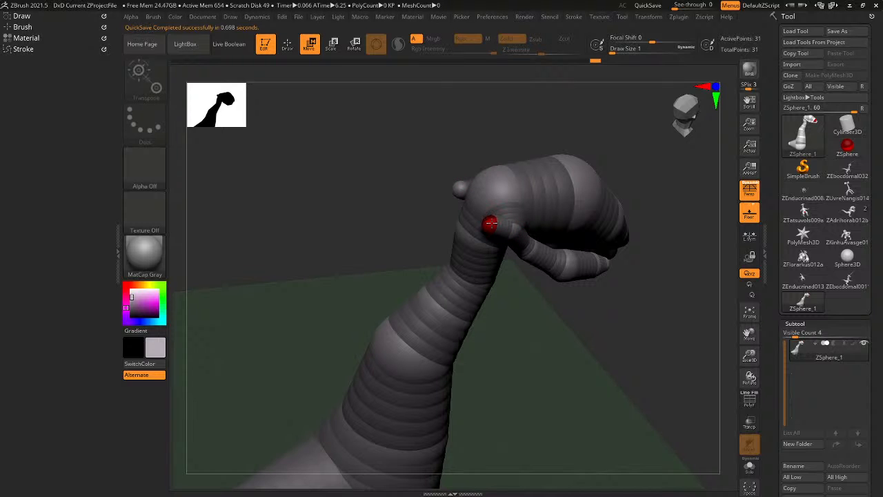
{"action": "right_click_drag", "start_coordinate": [491, 223], "coordinate": [479, 176], "text": "shift"}
{"action": "left_click_drag", "start_coordinate": [489, 223], "coordinate": [470, 180]}
{"action": "mouse_move", "coordinate": [495, 212]}
{"action": "right_mouse_down"}
{"action": "mouse_move", "coordinate": [471, 245]}
{"action": "mouse_move", "coordinate": [459, 245]}
{"action": "mouse_move", "coordinate": [463, 229]}
{"action": "mouse_move", "coordinate": [491, 228]}
{"action": "mouse_move", "coordinate": [487, 209]}
{"action": "right_mouse_up"}
Insert a joint midway along each rear protrusion and rotate its tip to point more upright.
{"action": "key", "text": "q"}
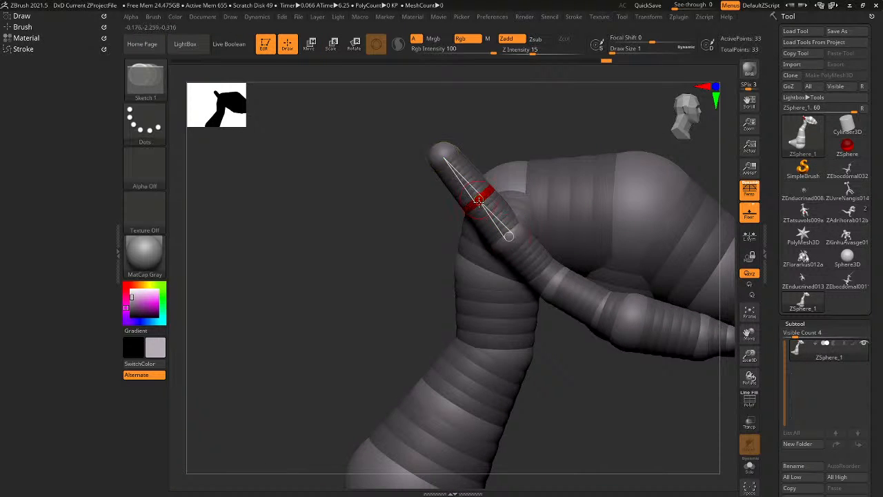
{"action": "key", "text": "r"}
{"action": "left_click_drag", "start_coordinate": [479, 166], "coordinate": [484, 168]}
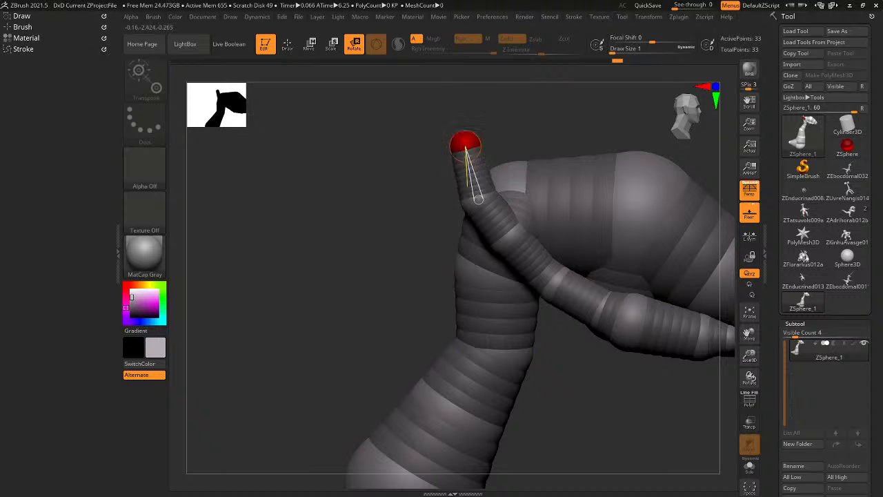
{"action": "mouse_move", "coordinate": [483, 169]}
{"action": "right_mouse_down"}
{"action": "mouse_move", "coordinate": [535, 176]}
{"action": "mouse_move", "coordinate": [540, 163]}
{"action": "mouse_move", "coordinate": [567, 313]}
{"action": "right_mouse_up"}
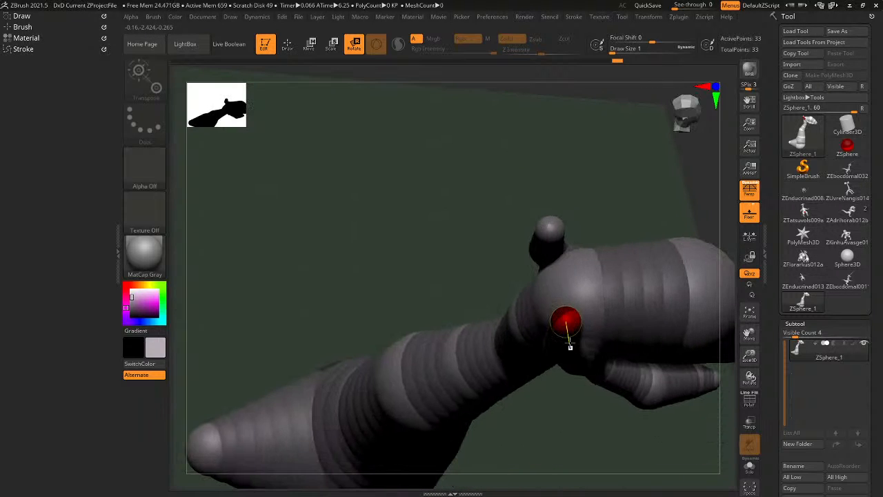
Add two mirrored pairs of ZSpheres at the tips of the rear protrusions and pull them out into forked prongs.
{"action": "key", "text": "q"}
{"action": "left_click_drag", "start_coordinate": [566, 290], "coordinate": [567, 301]}
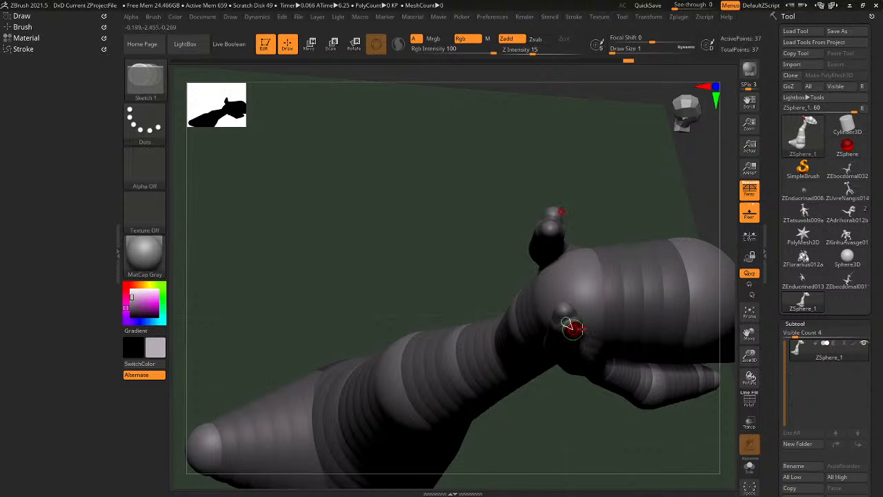
{"action": "right_click_drag", "start_coordinate": [571, 327], "coordinate": [569, 309]}
{"action": "key", "text": "e"}
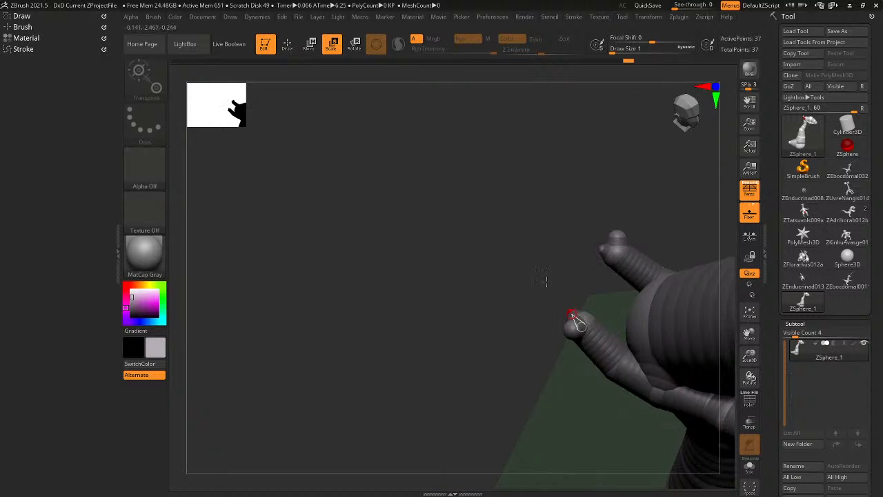
{"action": "key", "text": "w"}
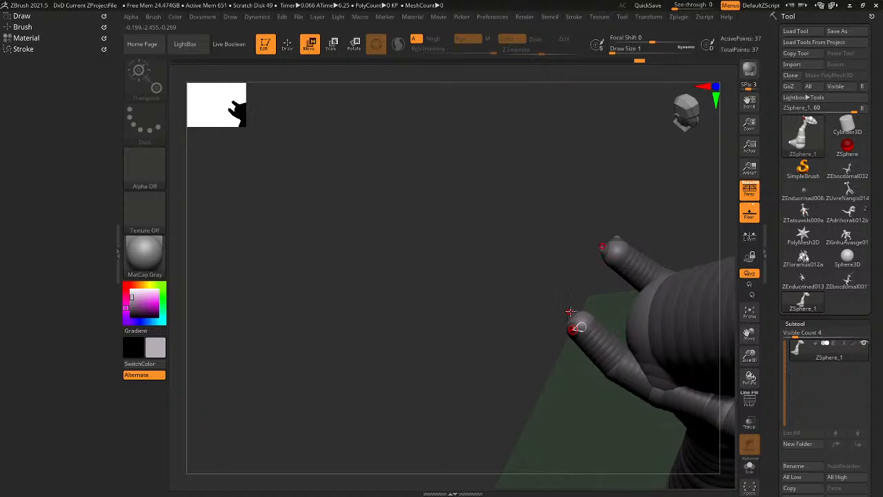
{"action": "left_click_drag", "start_coordinate": [572, 319], "coordinate": [573, 295]}
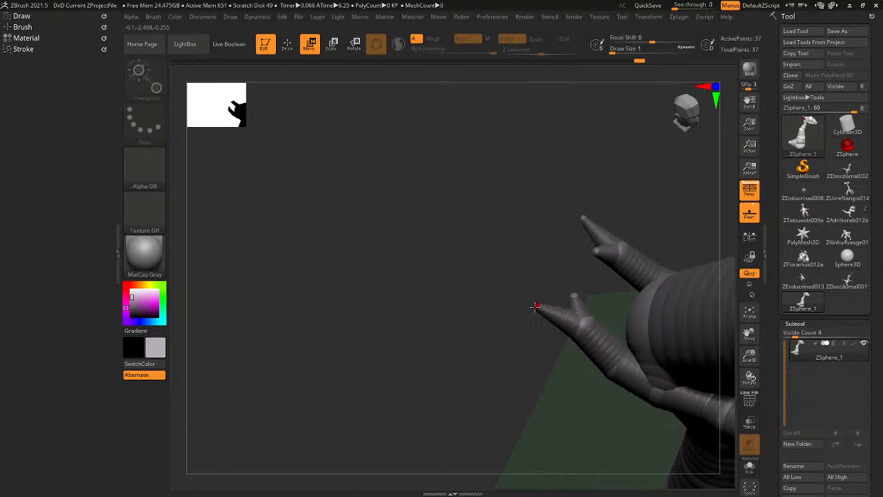
{"action": "right_click_drag", "start_coordinate": [598, 232], "coordinate": [538, 196]}
{"action": "mouse_move", "coordinate": [841, 283]}
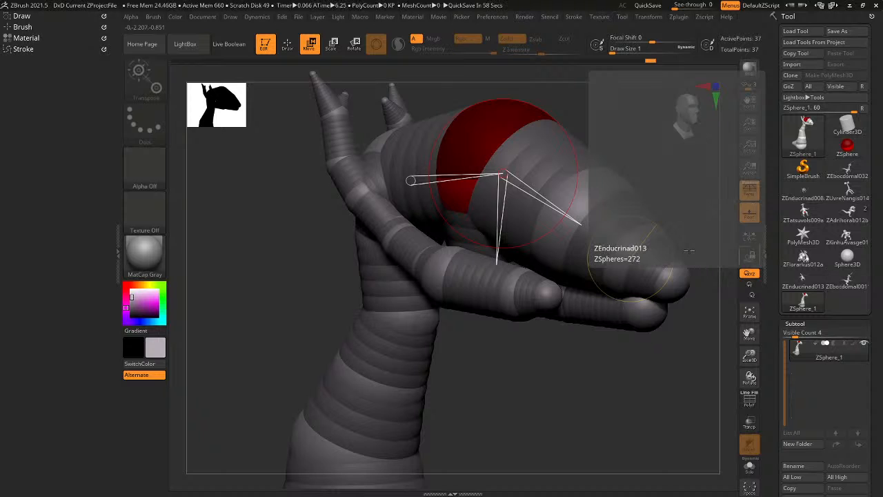
Rotate the outer prongs outward and move the inner prong tips up to lengthen them.
{"action": "right_click_drag", "start_coordinate": [586, 235], "coordinate": [568, 241]}
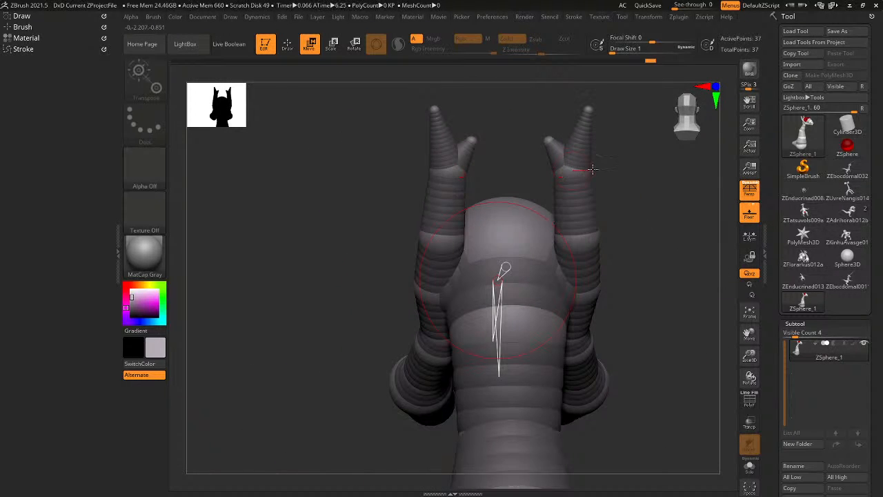
{"action": "key", "text": "r"}
{"action": "left_click_drag", "start_coordinate": [587, 110], "coordinate": [604, 116]}
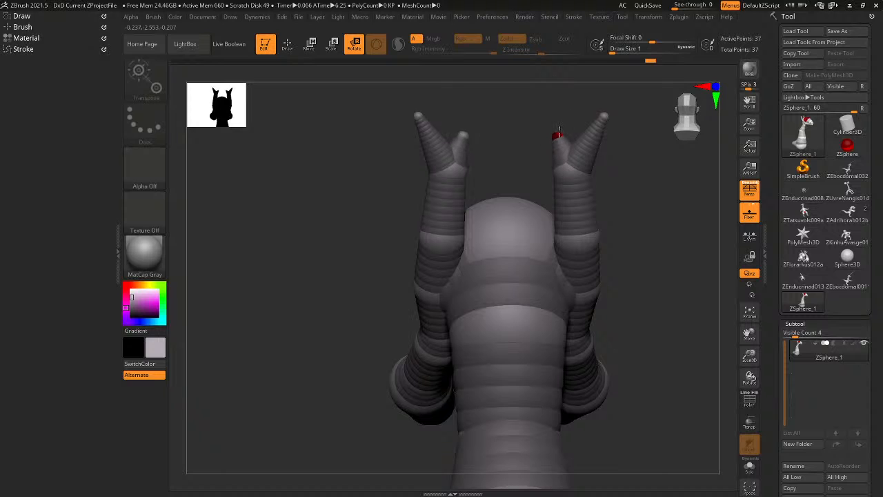
{"action": "mouse_move", "coordinate": [860, 293]}
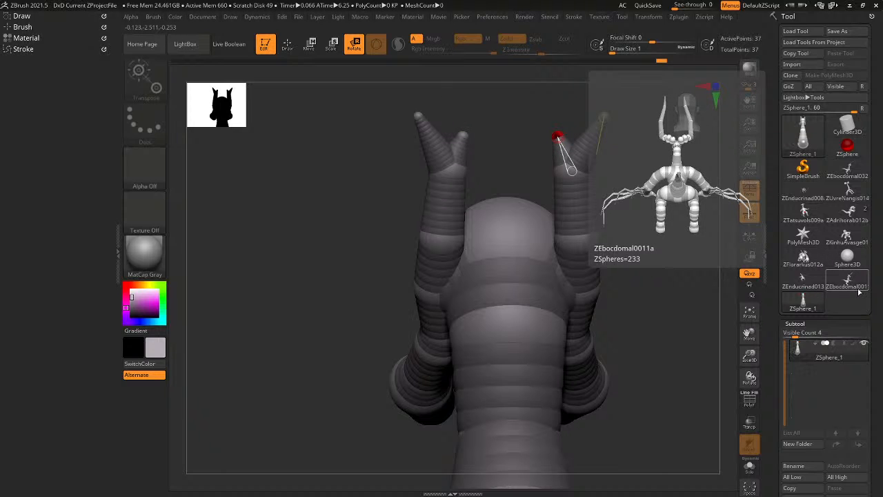
{"action": "left_click_drag", "start_coordinate": [632, 220], "coordinate": [605, 306], "text": "alt"}
{"action": "key", "text": "w"}
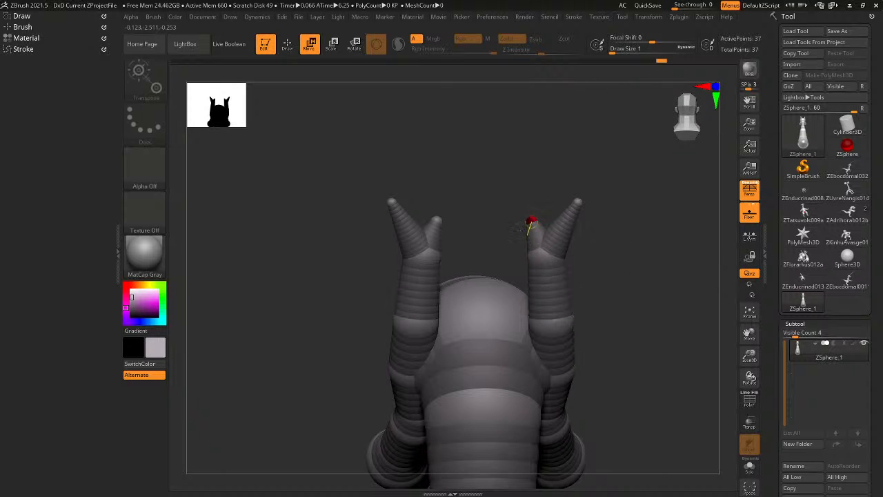
{"action": "mouse_move", "coordinate": [527, 218]}
{"action": "left_mouse_down"}
{"action": "mouse_move", "coordinate": [536, 191]}
{"action": "mouse_move", "coordinate": [499, 244]}
{"action": "mouse_move", "coordinate": [468, 238]}
{"action": "mouse_move", "coordinate": [524, 207]}
{"action": "left_mouse_up"}
Add a mirrored pair of tapered backward spikes at the middle joints of the rear protrusions and a second ZSphere pair beside them.
{"action": "key", "text": "q"}
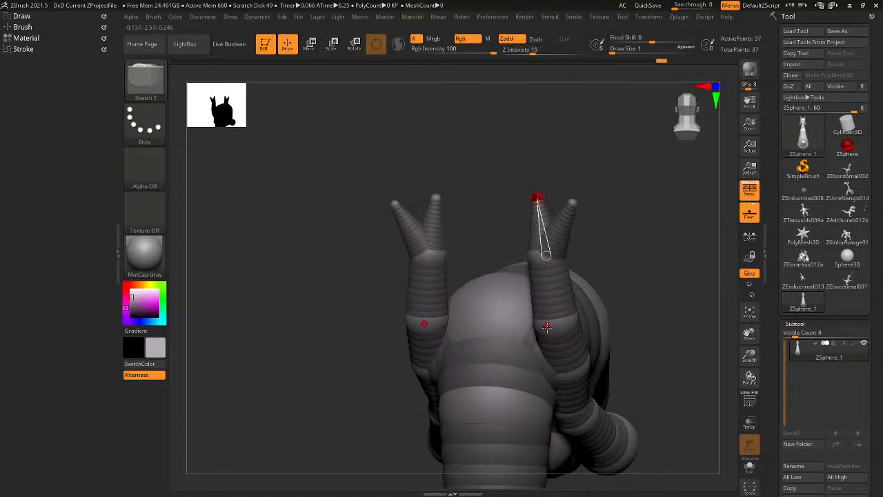
{"action": "left_click_drag", "start_coordinate": [562, 338], "coordinate": [559, 338]}
{"action": "key", "text": "e"}
{"action": "mouse_move", "coordinate": [624, 330]}
{"action": "left_mouse_down"}
{"action": "mouse_move", "coordinate": [553, 337]}
{"action": "mouse_move", "coordinate": [485, 307]}
{"action": "mouse_move", "coordinate": [496, 312]}
{"action": "mouse_move", "coordinate": [420, 120]}
{"action": "left_mouse_up"}
{"action": "key", "text": "w"}
{"action": "key", "text": "e"}
{"action": "mouse_move", "coordinate": [449, 160]}
{"action": "left_mouse_down"}
{"action": "mouse_move", "coordinate": [416, 181]}
{"action": "mouse_move", "coordinate": [442, 181]}
{"action": "mouse_move", "coordinate": [462, 199]}
{"action": "left_mouse_up"}
{"action": "key", "text": "q"}
{"action": "left_click", "coordinate": [561, 327]}
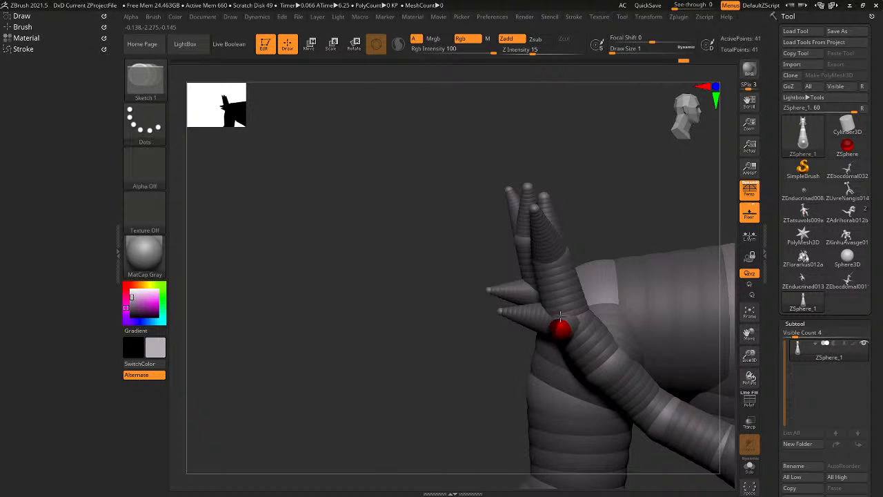
Insert a joint near the base of both the outer and inner prongs and resize them.
{"action": "left_click_drag", "start_coordinate": [477, 268], "coordinate": [541, 256]}
{"action": "left_click", "coordinate": [553, 247]}
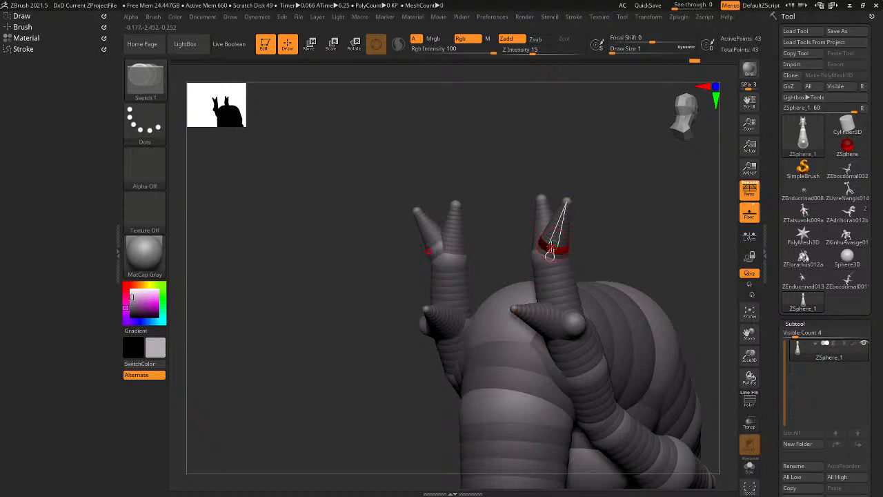
{"action": "right_click_drag", "start_coordinate": [539, 241], "coordinate": [562, 249]}
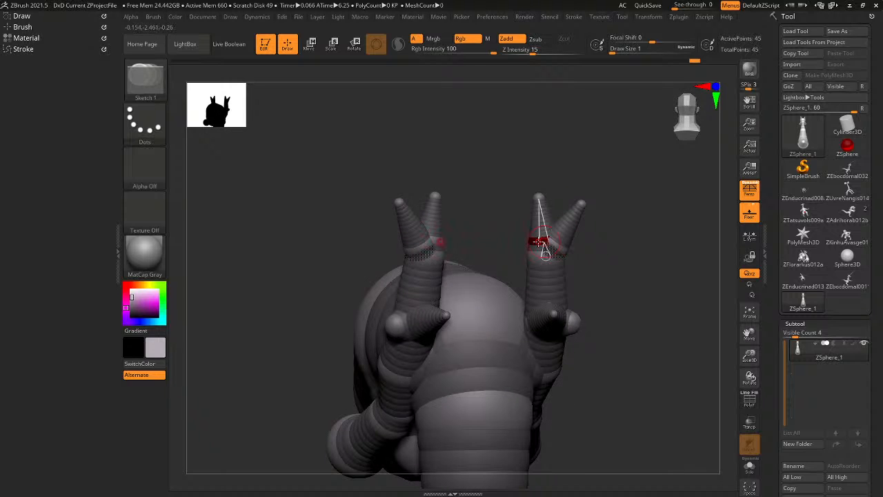
{"action": "key", "text": "e"}
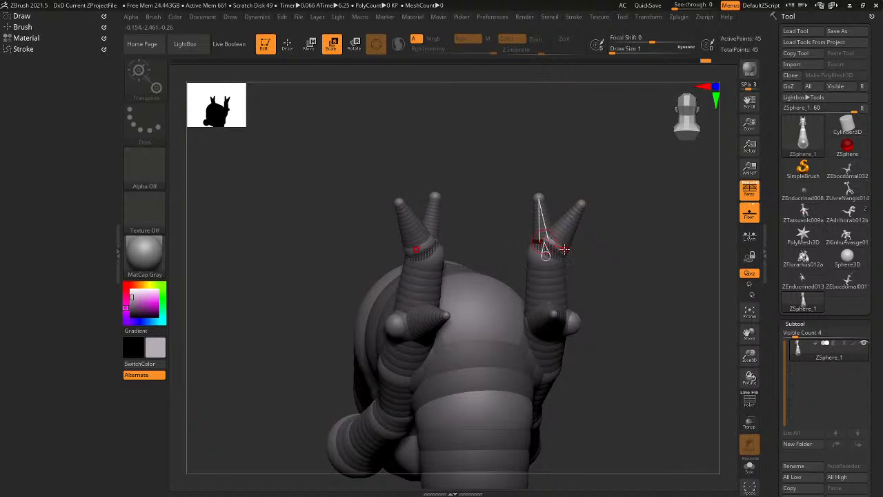
{"action": "left_click_drag", "start_coordinate": [565, 249], "coordinate": [536, 210]}
Move the inner and outer prong segments on both sides to adjust their length and spread.
{"action": "key", "text": "w"}
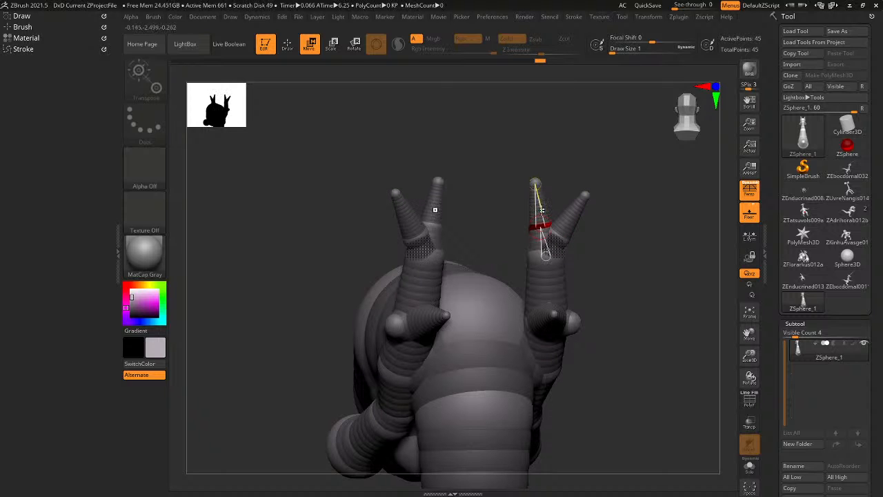
{"action": "right_click_drag", "start_coordinate": [543, 209], "coordinate": [537, 211]}
{"action": "key", "text": "space"}
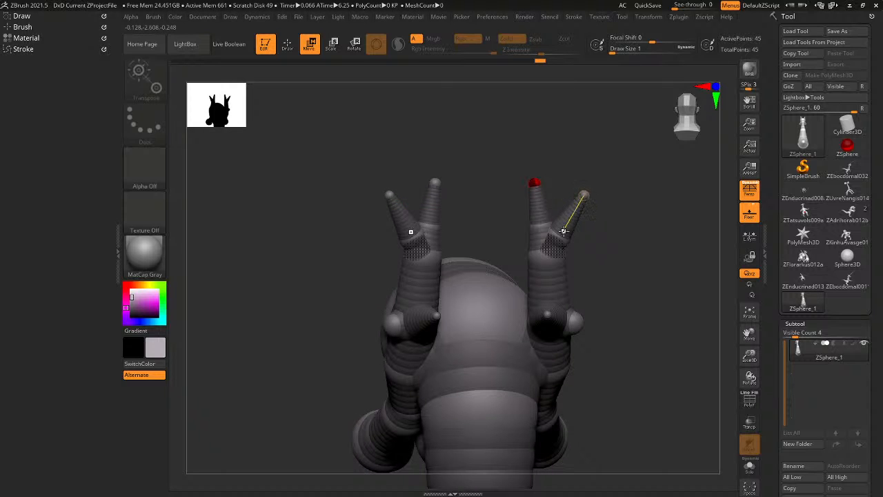
{"action": "left_click_drag", "start_coordinate": [563, 231], "coordinate": [568, 227]}
{"action": "right_click_drag", "start_coordinate": [572, 223], "coordinate": [487, 229]}
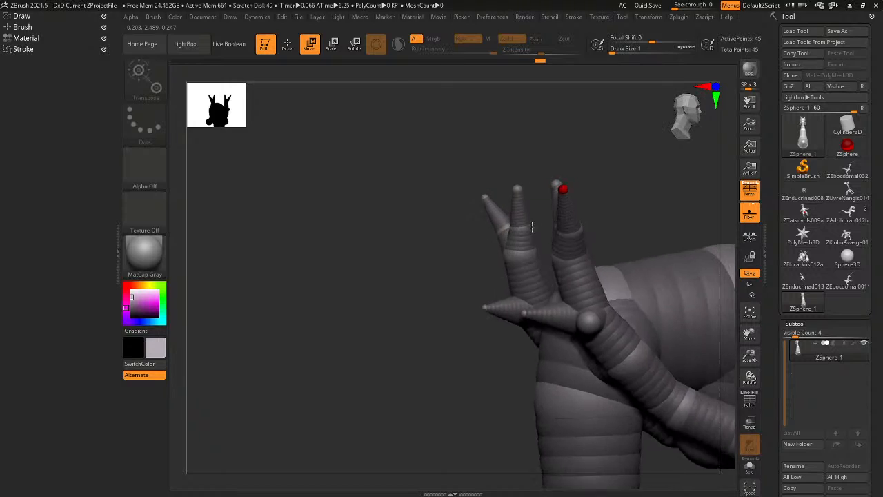
Insert a mirrored pair of joints near the base of the backward spikes and scale them.
{"action": "key", "text": "q"}
{"action": "key", "text": "e"}
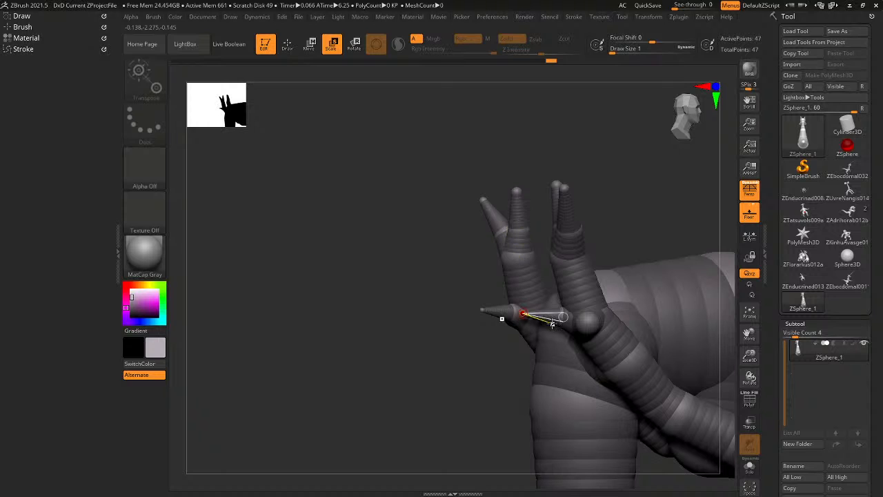
{"action": "mouse_move", "coordinate": [537, 310]}
{"action": "right_mouse_down"}
{"action": "mouse_move", "coordinate": [572, 335]}
{"action": "mouse_move", "coordinate": [584, 329]}
{"action": "right_mouse_up"}
{"action": "key", "text": "q"}
{"action": "key", "text": "e"}
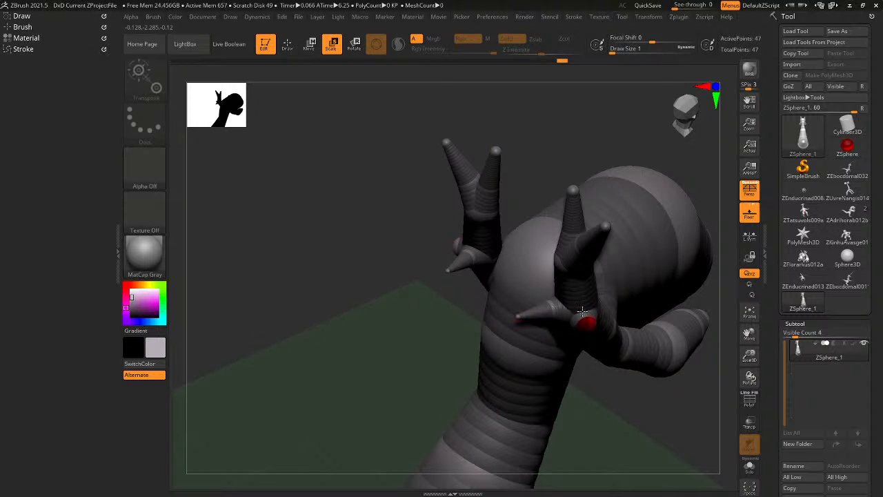
Add a small mirrored pair of ZSpheres on the outer knobs of the rear protrusions and pull them back into thin spikes.
{"action": "right_click_drag", "start_coordinate": [575, 282], "coordinate": [583, 326]}
{"action": "key", "text": "q"}
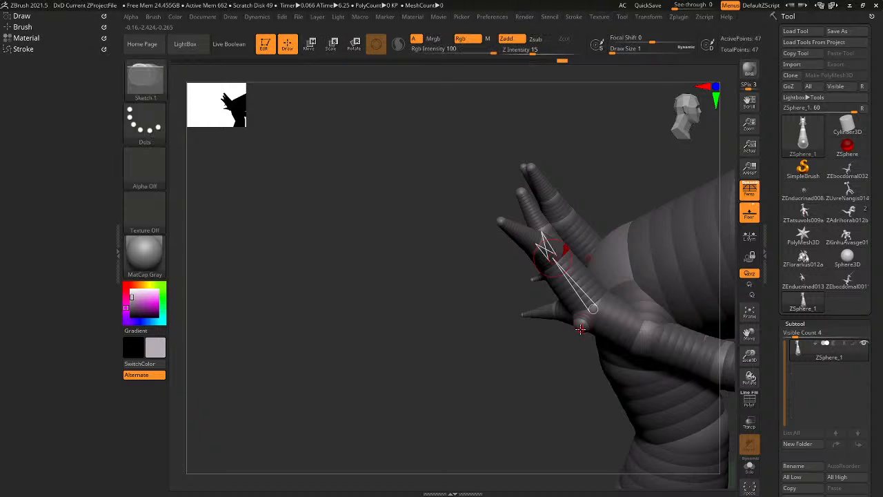
{"action": "key", "text": "e"}
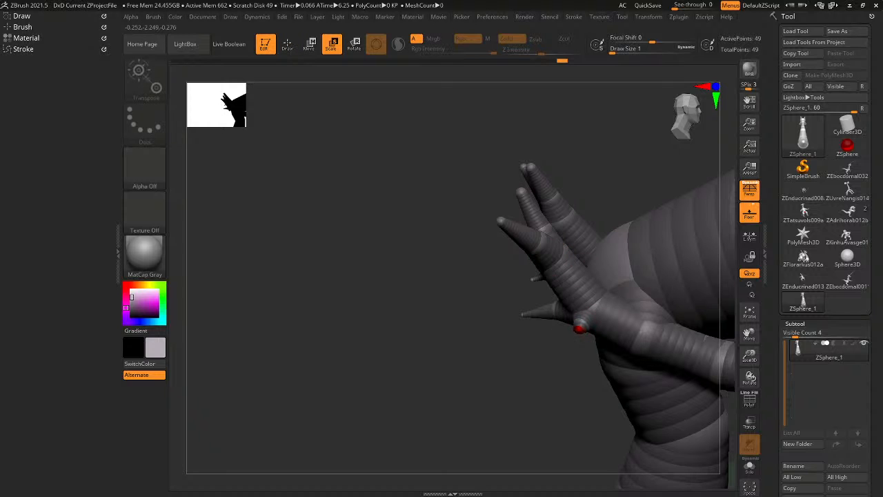
{"action": "key", "text": "w"}
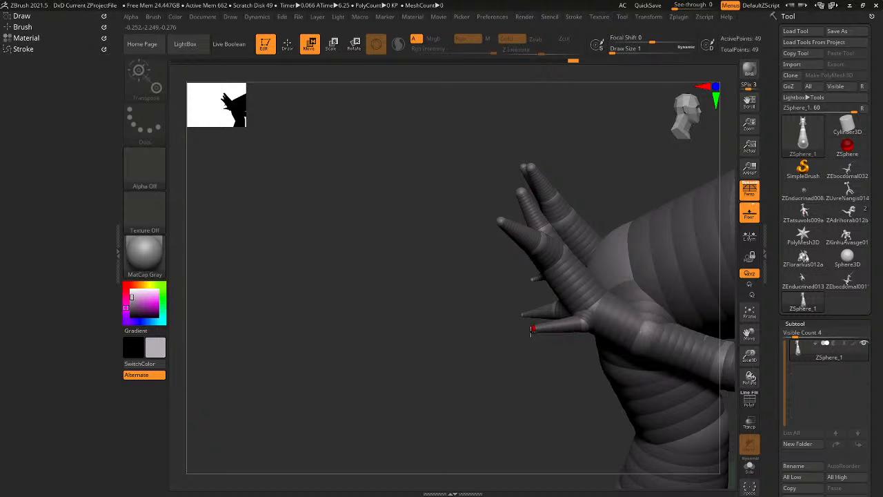
{"action": "right_click_drag", "start_coordinate": [532, 343], "coordinate": [623, 321], "text": "ctrl"}
{"action": "key", "text": "e"}
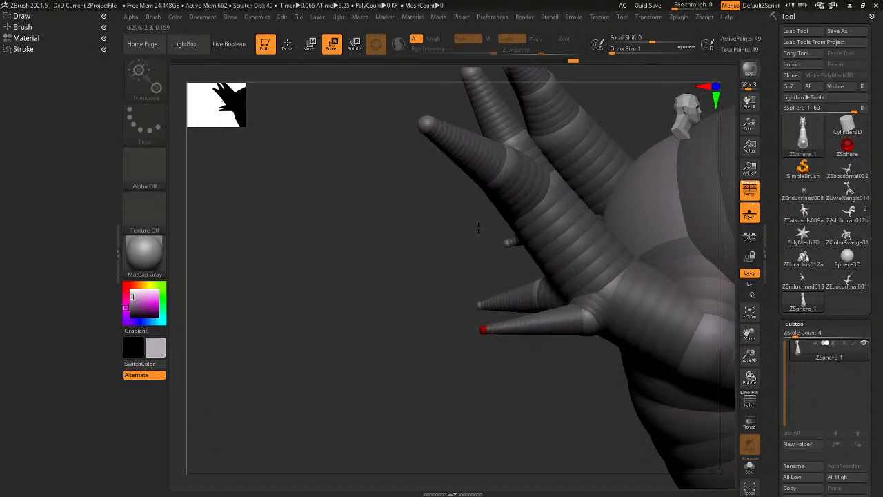
Rotate the outer backward spikes downward to angle them away from the neighbouring spikes.
{"action": "right_click_drag", "start_coordinate": [479, 228], "coordinate": [563, 327]}
{"action": "key", "text": "w"}
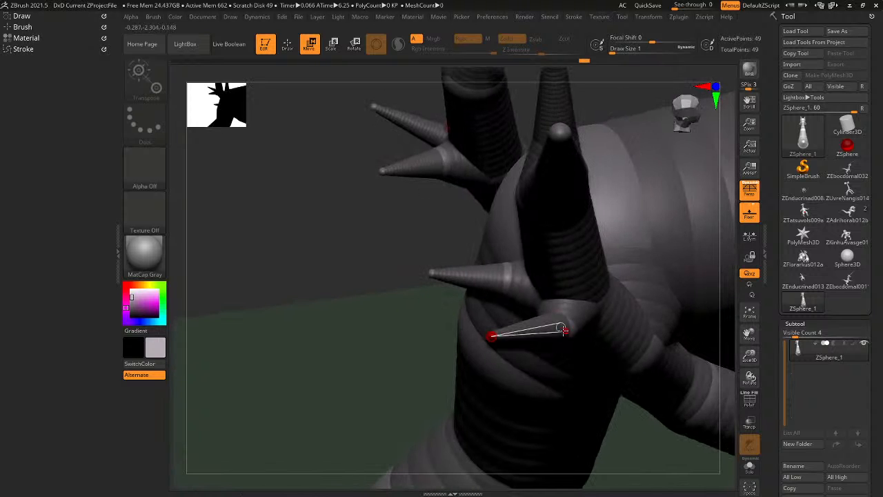
{"action": "key", "text": "r"}
{"action": "left_click_drag", "start_coordinate": [563, 328], "coordinate": [554, 347]}
{"action": "right_click_drag", "start_coordinate": [553, 347], "coordinate": [498, 349]}
Insert a ZSphere in the middle of the neck and scale down the neck ZSphere below it to slim the lower neck.
{"action": "key", "text": "f"}
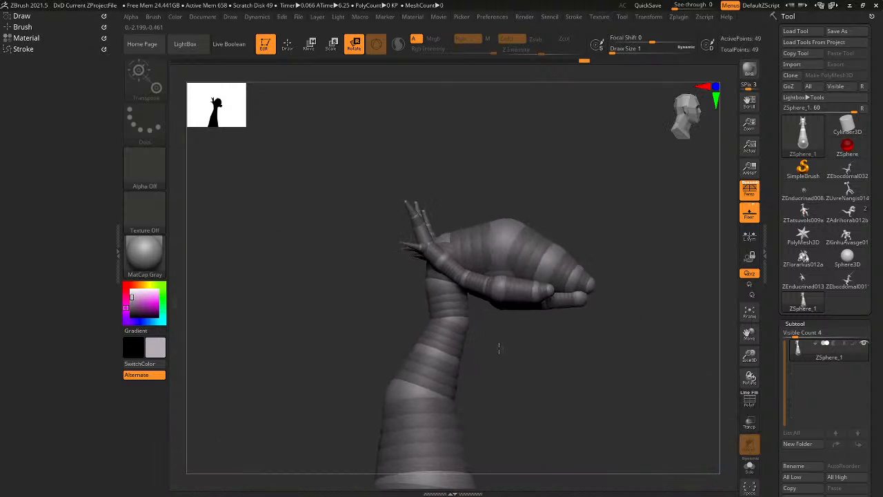
{"action": "left_click", "coordinate": [676, 114]}
{"action": "right_click_drag", "start_coordinate": [534, 392], "coordinate": [517, 265], "text": "alt"}
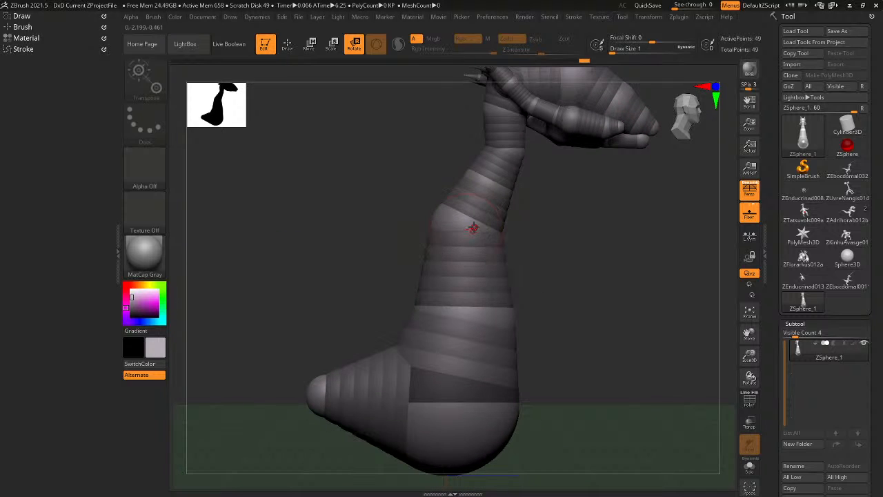
{"action": "key", "text": "q"}
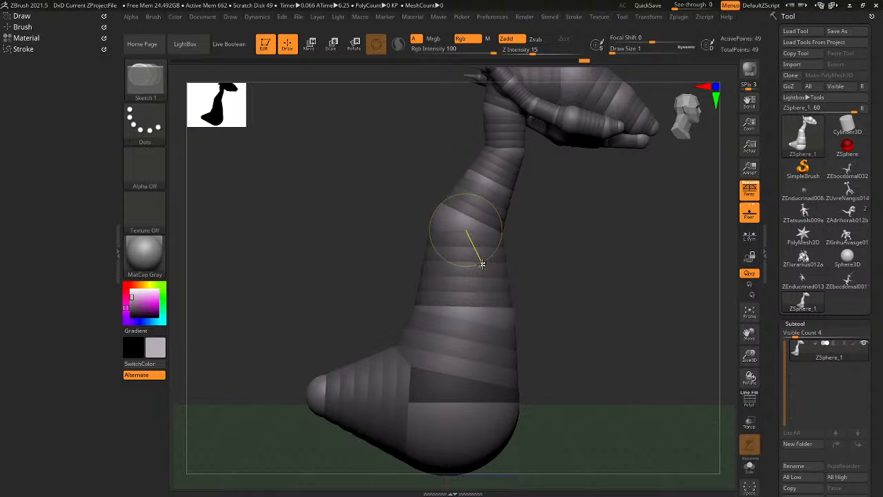
{"action": "key", "text": "e"}
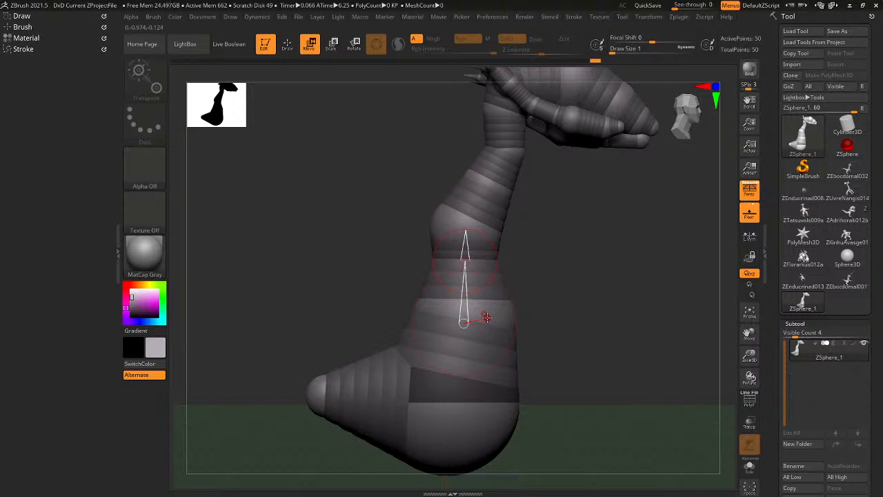
{"action": "key", "text": "e"}
{"action": "left_click_drag", "start_coordinate": [486, 317], "coordinate": [467, 266]}
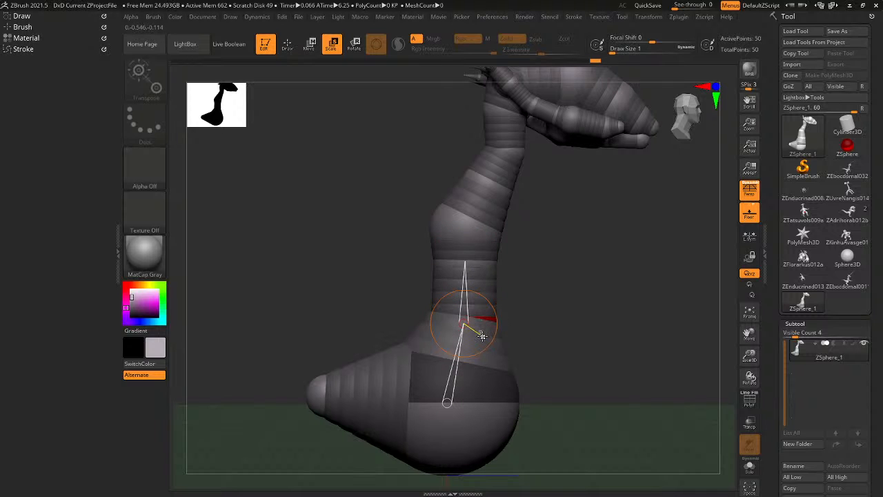
Nudge the lower neck ZSphere slightly downward and scale down the root ZSphere at the base of the body.
{"action": "right_click_drag", "start_coordinate": [480, 334], "coordinate": [365, 359]}
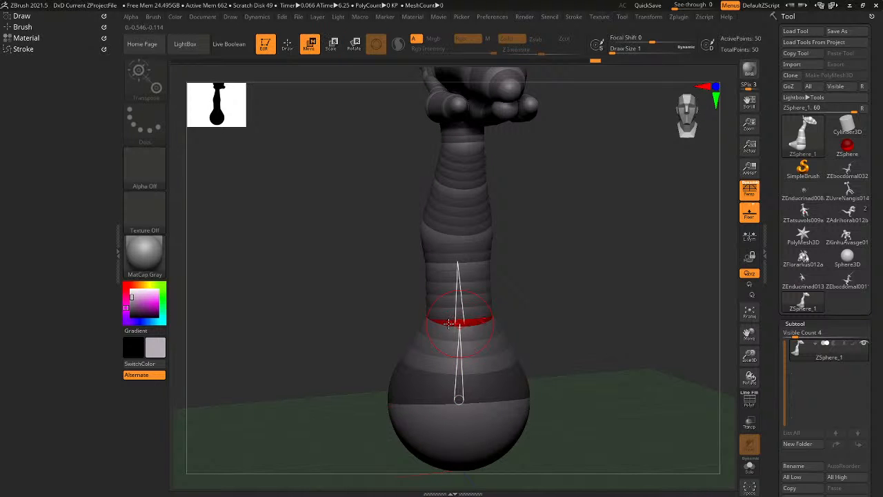
{"action": "mouse_move", "coordinate": [448, 323]}
{"action": "left_mouse_down"}
{"action": "mouse_move", "coordinate": [448, 344]}
{"action": "mouse_move", "coordinate": [445, 325]}
{"action": "left_mouse_up"}
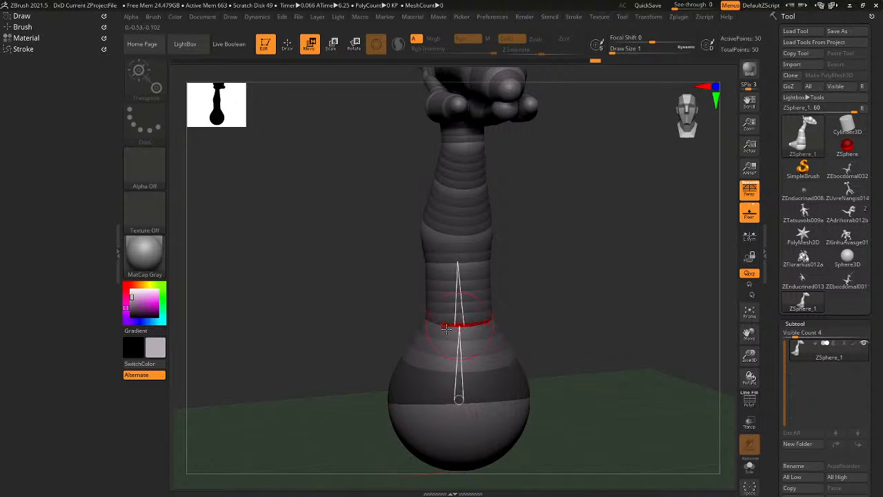
{"action": "right_click_drag", "start_coordinate": [447, 329], "coordinate": [456, 382]}
{"action": "key", "text": "e"}
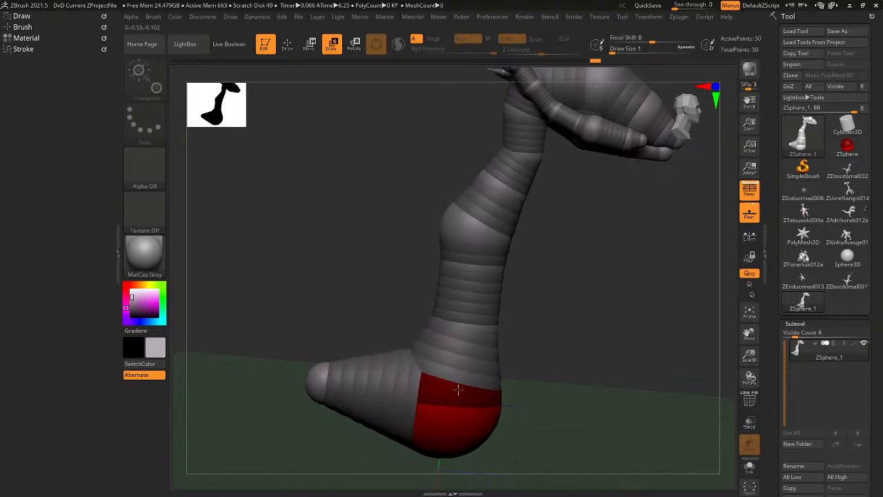
Scale down the lower neck ZSphere slightly and move it closer to the root ZSphere.
{"action": "right_click_drag", "start_coordinate": [461, 338], "coordinate": [450, 323]}
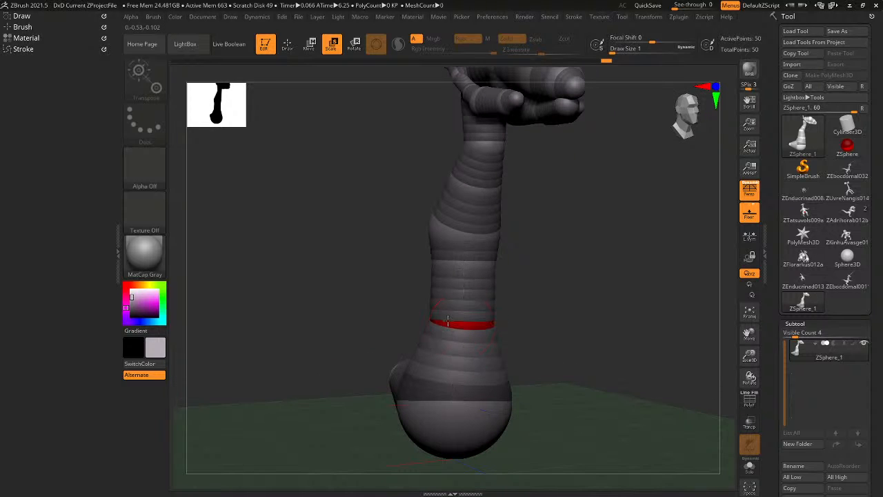
{"action": "key", "text": "w"}
{"action": "key", "text": "e"}
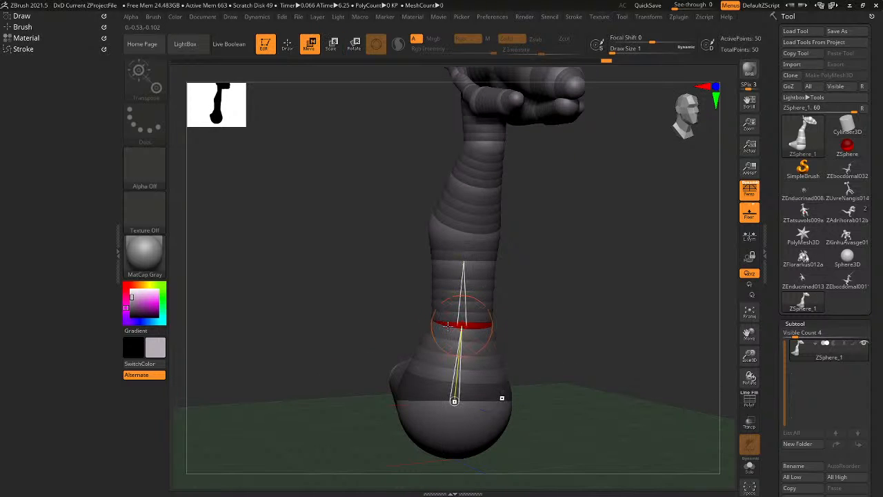
{"action": "right_click_drag", "start_coordinate": [442, 336], "coordinate": [469, 347]}
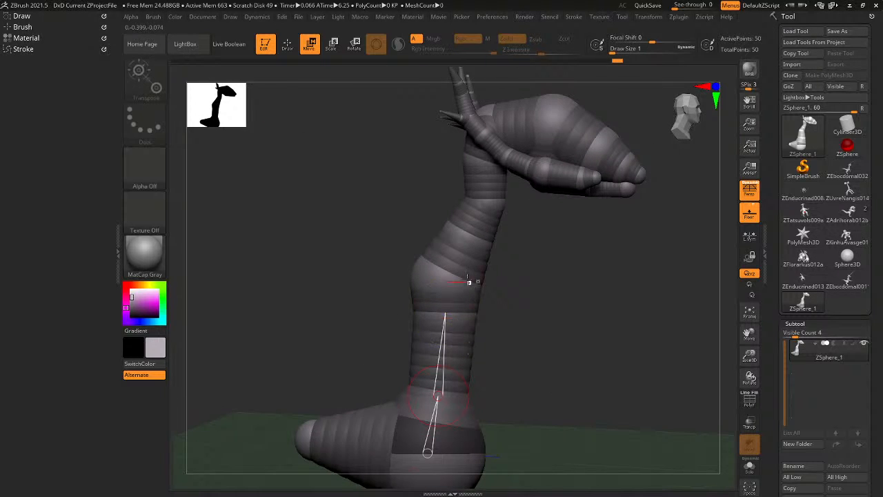
Build mirrored ZSphere chains curving forward from both sides of the upper torso and check them in the skin preview.
{"action": "key", "text": "q"}
{"action": "right_click_drag", "start_coordinate": [416, 277], "coordinate": [447, 282]}
{"action": "right_click_drag", "start_coordinate": [470, 236], "coordinate": [450, 263]}
{"action": "key", "text": "e"}
{"action": "mouse_move", "coordinate": [476, 268]}
{"action": "left_mouse_down"}
{"action": "mouse_move", "coordinate": [478, 280]}
{"action": "mouse_move", "coordinate": [504, 271]}
{"action": "left_mouse_up"}
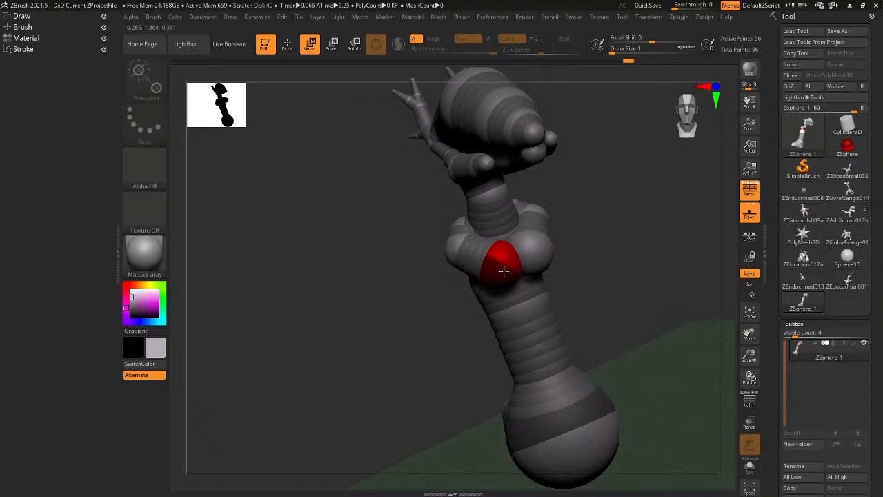
{"action": "key", "text": "q"}
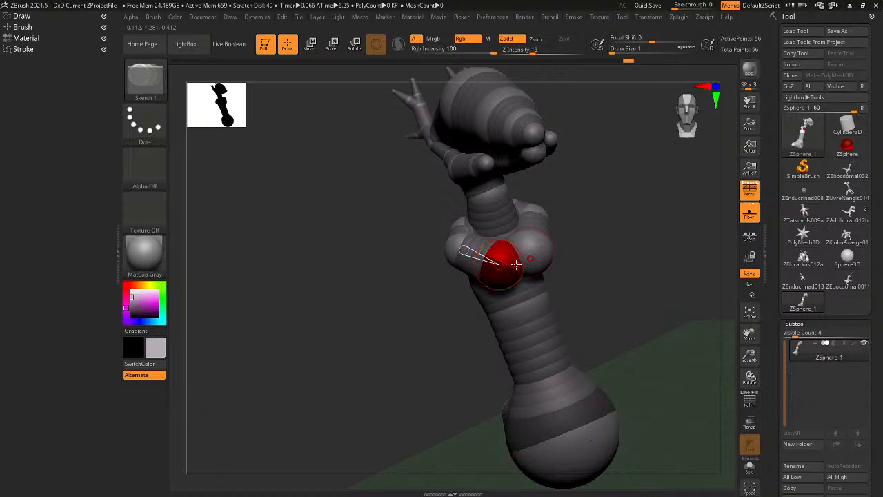
{"action": "right_click_drag", "start_coordinate": [522, 268], "coordinate": [558, 264], "text": "ctrl"}
{"action": "key", "text": "w"}
{"action": "key", "text": "a"}
{"action": "key", "text": "a"}
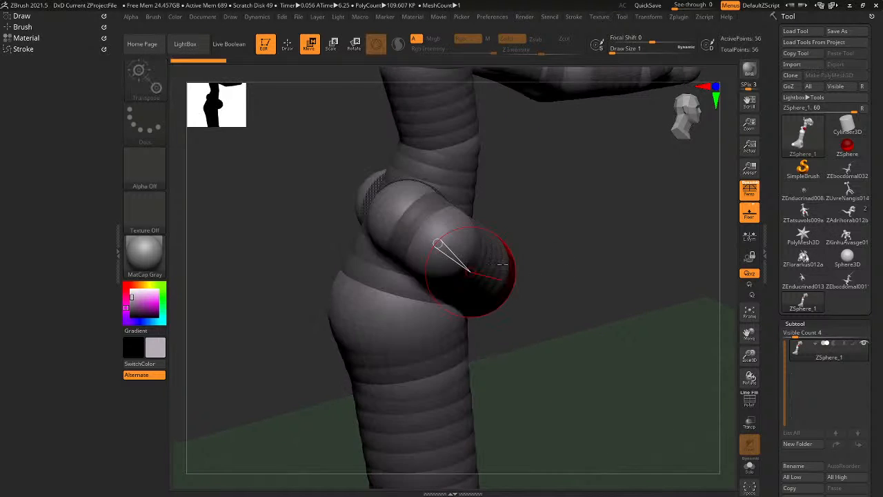
Extend both upper torso chains with one more mirrored ZSphere and move these end ZSpheres inward across the front of the chest.
{"action": "right_click_drag", "start_coordinate": [502, 264], "coordinate": [483, 255]}
{"action": "key", "text": "q"}
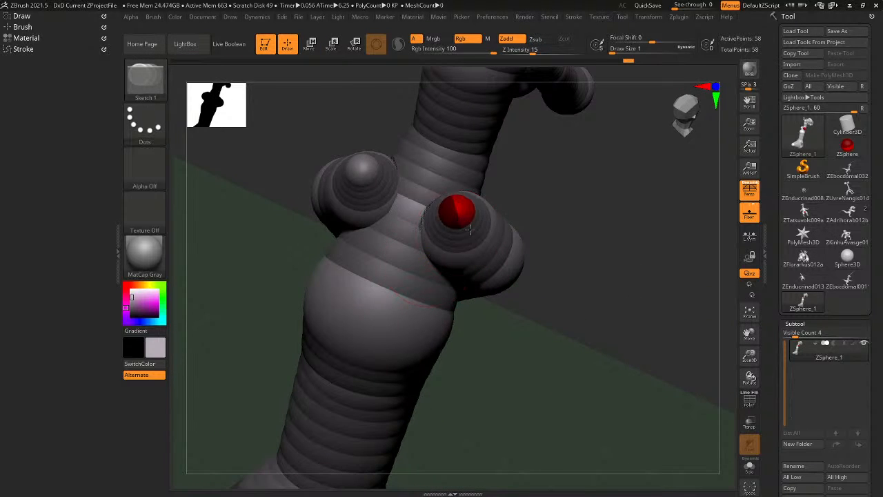
{"action": "right_click_drag", "start_coordinate": [460, 223], "coordinate": [465, 262]}
{"action": "key", "text": "w"}
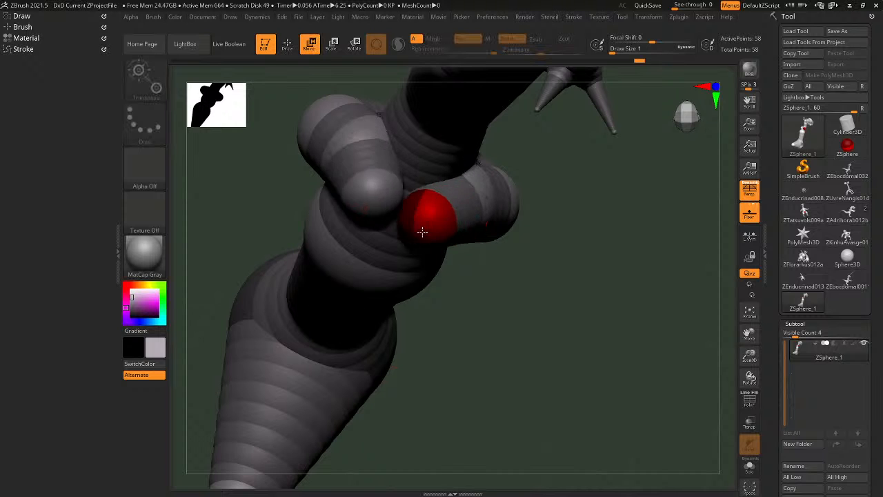
{"action": "left_click_drag", "start_coordinate": [422, 232], "coordinate": [404, 226]}
{"action": "right_click_drag", "start_coordinate": [404, 227], "coordinate": [354, 156]}
{"action": "key", "text": "f"}
{"action": "right_click_drag", "start_coordinate": [508, 266], "coordinate": [541, 189]}
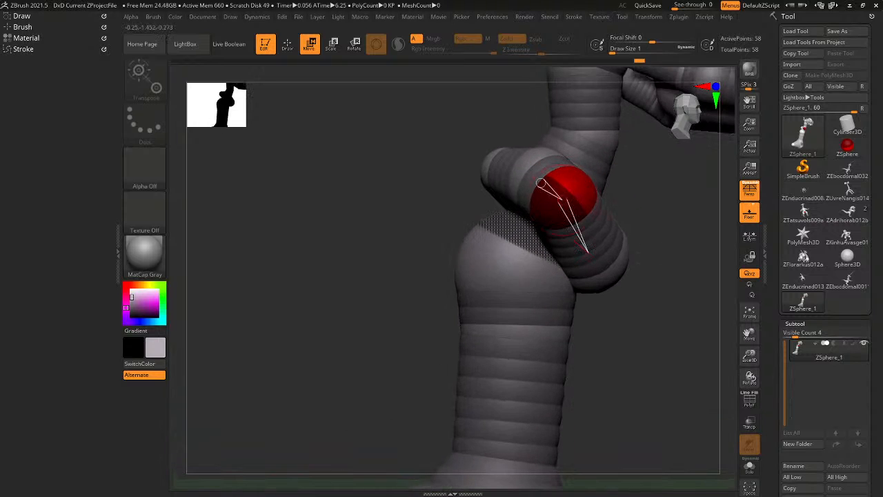
Add a mirrored pair of shoulder ZSpheres on the torso sides below the upper chains and scale them up.
{"action": "right_click_drag", "start_coordinate": [542, 309], "coordinate": [533, 227], "text": "alt"}
{"action": "key", "text": "q"}
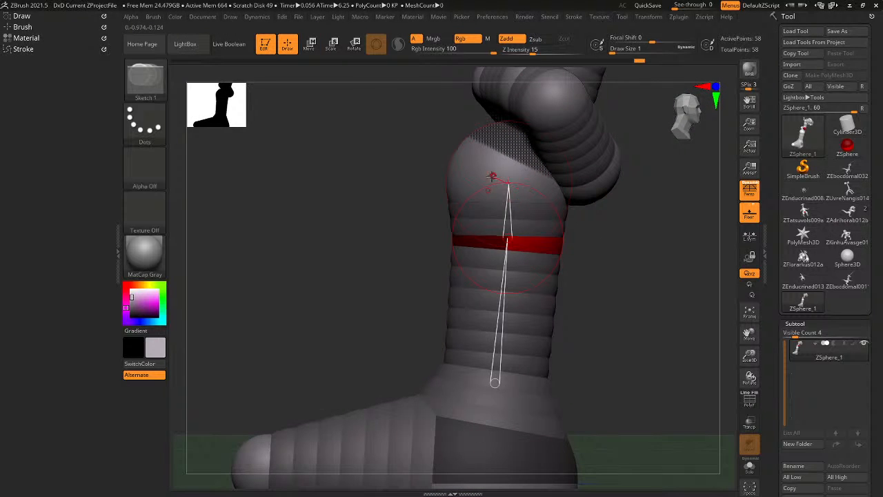
{"action": "left_click", "coordinate": [492, 177]}
{"action": "right_click_drag", "start_coordinate": [503, 187], "coordinate": [538, 193]}
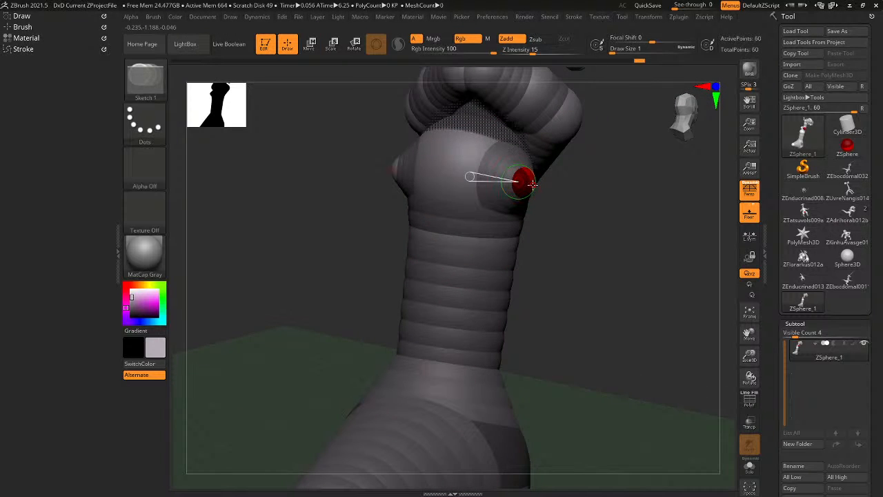
{"action": "key", "text": "e"}
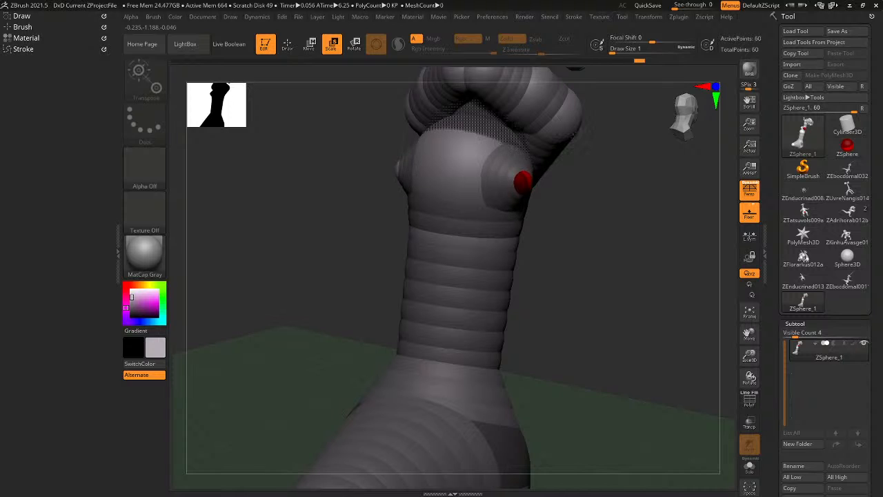
{"action": "left_click_drag", "start_coordinate": [524, 183], "coordinate": [616, 276]}
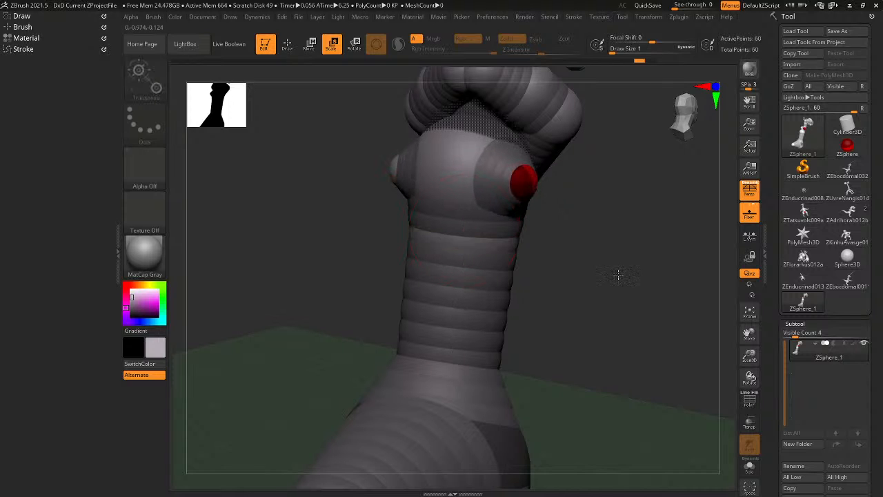
{"action": "right_click_drag", "start_coordinate": [519, 184], "coordinate": [558, 224]}
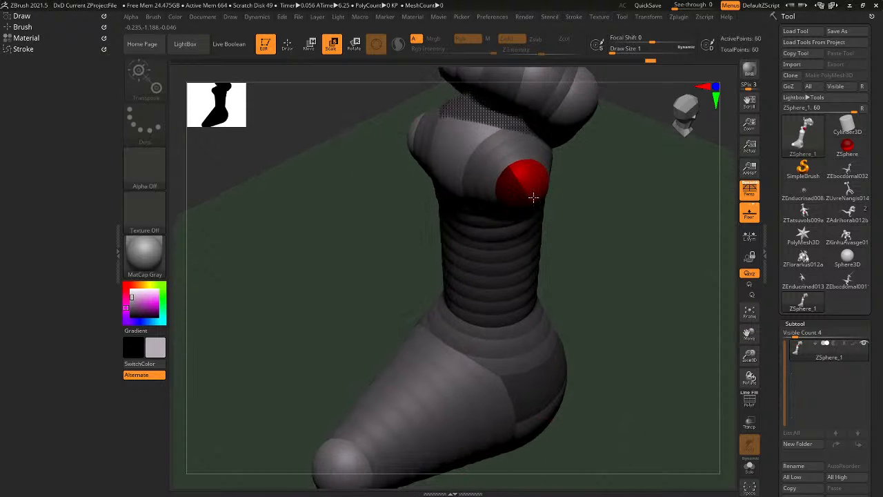
{"action": "left_click_drag", "start_coordinate": [531, 197], "coordinate": [560, 290]}
Draw a large mirrored ZSphere onto the end of each shoulder and adjust its scale.
{"action": "right_click_drag", "start_coordinate": [576, 314], "coordinate": [585, 242]}
{"action": "key", "text": "q"}
{"action": "left_click_drag", "start_coordinate": [540, 182], "coordinate": [576, 209]}
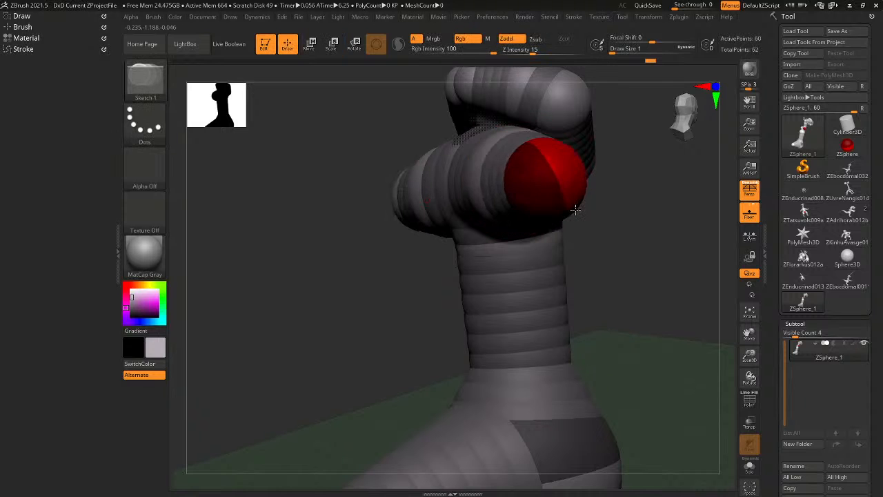
{"action": "mouse_move", "coordinate": [597, 228]}
{"action": "right_mouse_down", "text": "alt"}
{"action": "mouse_move", "coordinate": [393, 199]}
{"action": "mouse_move", "coordinate": [412, 215]}
{"action": "mouse_move", "coordinate": [431, 271]}
{"action": "mouse_move", "coordinate": [442, 348]}
{"action": "right_mouse_up", "text": "alt"}
{"action": "key", "text": "e"}
{"action": "left_click_drag", "start_coordinate": [384, 263], "coordinate": [368, 242]}
Draw a smaller mirrored ZSphere on each shoulder and pull out a mirrored end ZSphere to form the upper arms.
{"action": "mouse_move", "coordinate": [429, 282]}
{"action": "right_mouse_down"}
{"action": "mouse_move", "coordinate": [435, 319]}
{"action": "mouse_move", "coordinate": [426, 358]}
{"action": "right_mouse_up"}
{"action": "key", "text": "q"}
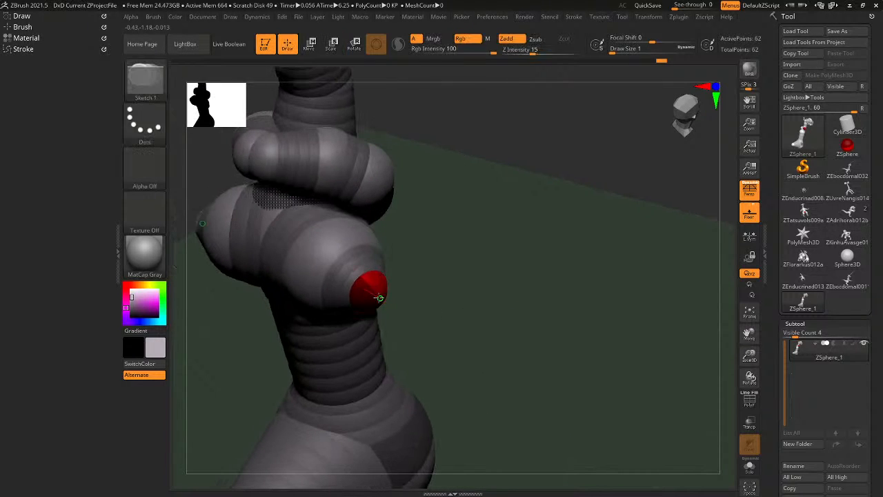
{"action": "mouse_move", "coordinate": [378, 299]}
{"action": "left_mouse_down"}
{"action": "mouse_move", "coordinate": [427, 332]}
{"action": "mouse_move", "coordinate": [410, 287]}
{"action": "mouse_move", "coordinate": [449, 310]}
{"action": "mouse_move", "coordinate": [529, 317]}
{"action": "left_mouse_up"}
{"action": "key", "text": "w"}
{"action": "mouse_move", "coordinate": [528, 318]}
{"action": "right_mouse_down"}
{"action": "mouse_move", "coordinate": [497, 260]}
{"action": "mouse_move", "coordinate": [473, 266]}
{"action": "mouse_move", "coordinate": [478, 252]}
{"action": "right_mouse_up"}
Add a mirrored ZSphere at the end of each upper arm and move it forward to start the forearms.
{"action": "key", "text": "q"}
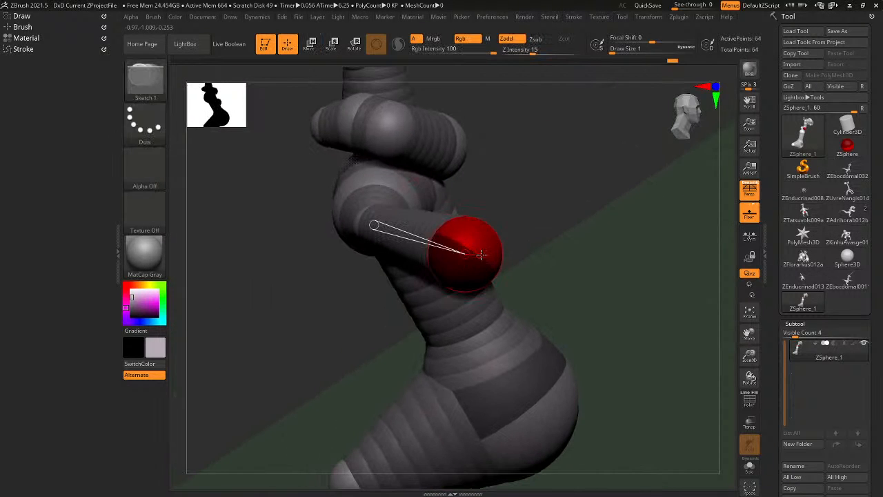
{"action": "left_click_drag", "start_coordinate": [507, 255], "coordinate": [508, 253]}
{"action": "mouse_move", "coordinate": [509, 253]}
{"action": "right_mouse_down"}
{"action": "mouse_move", "coordinate": [493, 423]}
{"action": "mouse_move", "coordinate": [504, 418]}
{"action": "mouse_move", "coordinate": [524, 208]}
{"action": "mouse_move", "coordinate": [495, 196]}
{"action": "right_mouse_up"}
{"action": "key", "text": "w"}
{"action": "left_click_drag", "start_coordinate": [493, 196], "coordinate": [535, 172]}
{"action": "right_click_drag", "start_coordinate": [535, 173], "coordinate": [478, 354]}
{"action": "right_click_drag", "start_coordinate": [483, 400], "coordinate": [471, 422]}
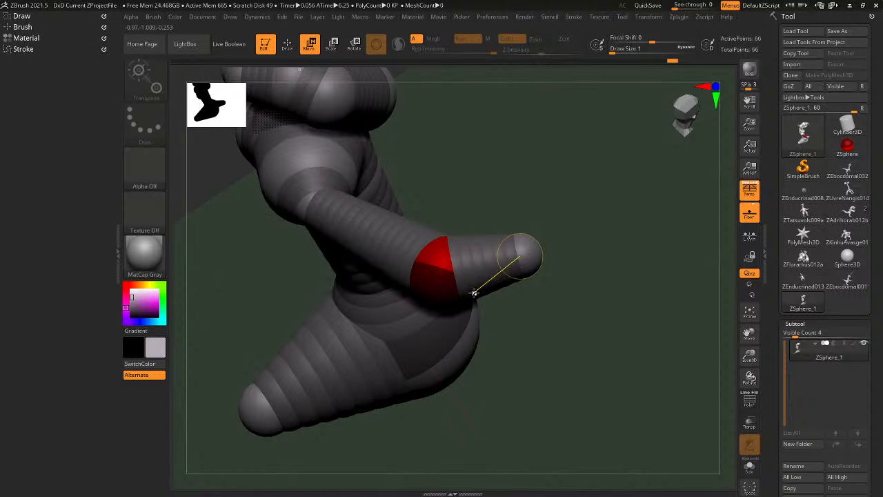
Scale down the elbow ZSpheres slightly and pull the end ZSpheres outward to lengthen the forearms.
{"action": "right_click_drag", "start_coordinate": [474, 294], "coordinate": [415, 449], "text": "alt"}
{"action": "key", "text": "e"}
{"action": "left_click_drag", "start_coordinate": [389, 430], "coordinate": [382, 403]}
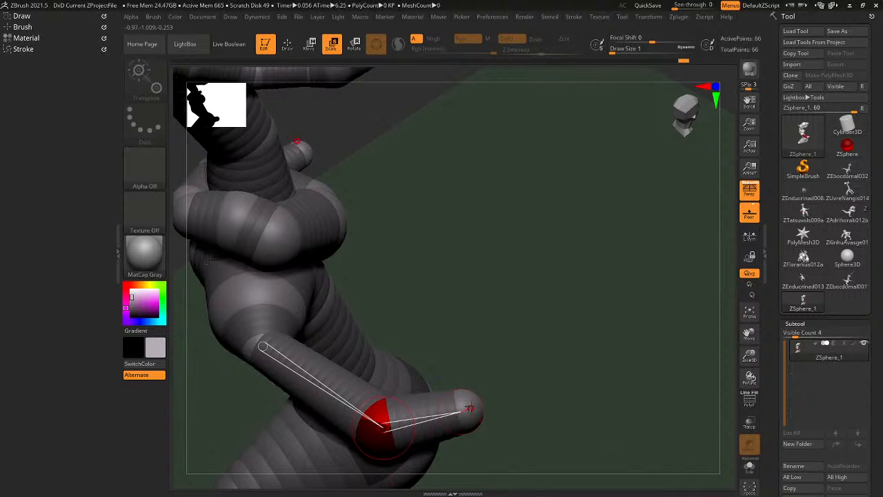
{"action": "key", "text": "w"}
{"action": "left_click_drag", "start_coordinate": [466, 408], "coordinate": [561, 352]}
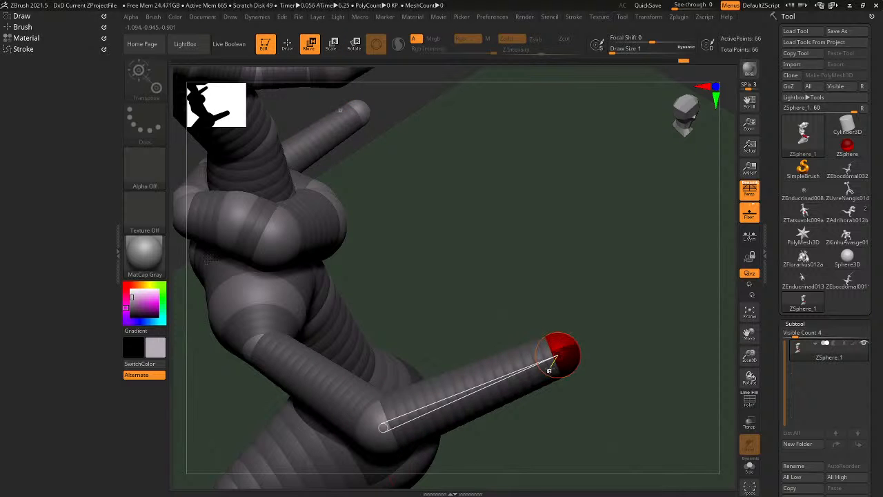
Scale up the wrist ZSpheres at the ends of the forearms so the forearms thicken toward the hands.
{"action": "key", "text": "e"}
{"action": "left_click_drag", "start_coordinate": [587, 408], "coordinate": [517, 228]}
{"action": "right_click_drag", "start_coordinate": [517, 228], "coordinate": [498, 179], "text": "alt"}
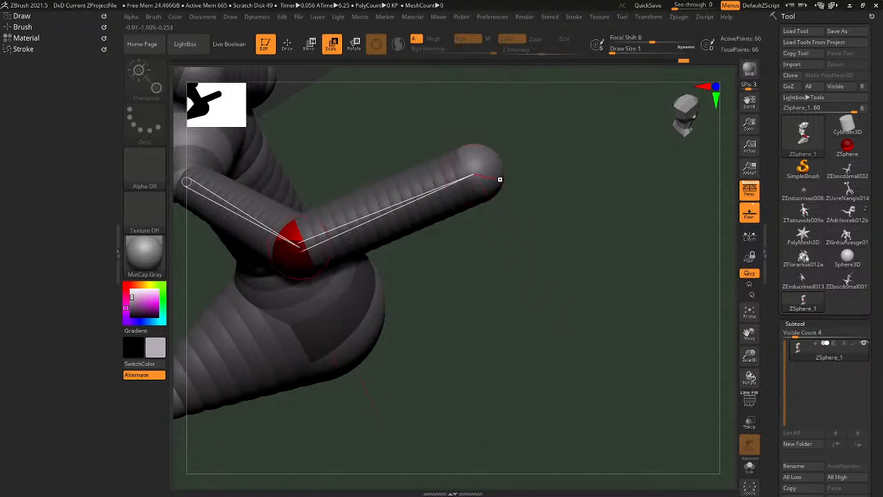
{"action": "left_click_drag", "start_coordinate": [496, 179], "coordinate": [566, 368]}
{"action": "mouse_move", "coordinate": [519, 168]}
{"action": "right_mouse_down", "text": "alt"}
{"action": "mouse_move", "coordinate": [528, 336]}
{"action": "mouse_move", "coordinate": [517, 366]}
{"action": "right_mouse_up", "text": "alt"}
Add a mirrored hand ZSphere beyond each wrist, move it outward to extend the arm, and scale it up.
{"action": "key", "text": "q"}
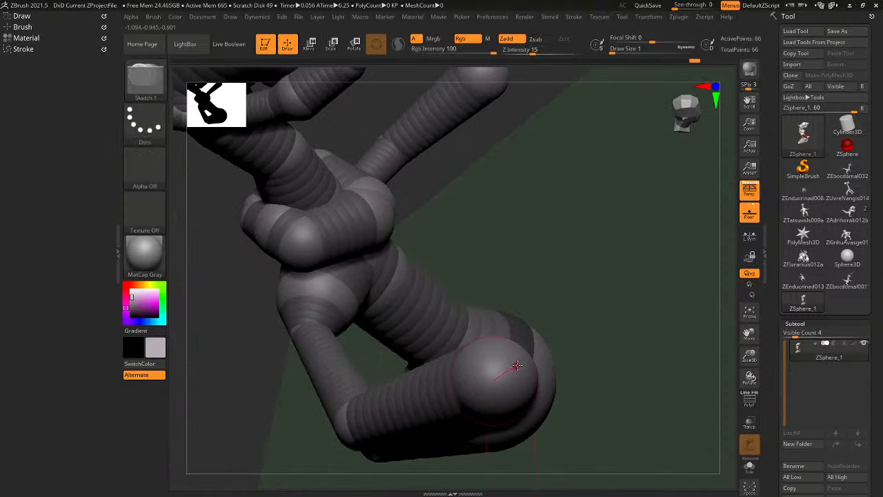
{"action": "left_click_drag", "start_coordinate": [538, 377], "coordinate": [558, 390]}
{"action": "right_click_drag", "start_coordinate": [557, 391], "coordinate": [564, 362]}
{"action": "key", "text": "w"}
{"action": "mouse_move", "coordinate": [557, 364]}
{"action": "left_mouse_down"}
{"action": "mouse_move", "coordinate": [595, 341]}
{"action": "mouse_move", "coordinate": [587, 329]}
{"action": "left_mouse_up"}
{"action": "mouse_move", "coordinate": [588, 328]}
{"action": "right_mouse_down"}
{"action": "mouse_move", "coordinate": [545, 232]}
{"action": "mouse_move", "coordinate": [584, 324]}
{"action": "right_mouse_up"}
{"action": "right_click_drag", "start_coordinate": [342, 339], "coordinate": [545, 207]}
{"action": "key", "text": "e"}
{"action": "left_click_drag", "start_coordinate": [557, 238], "coordinate": [644, 412]}
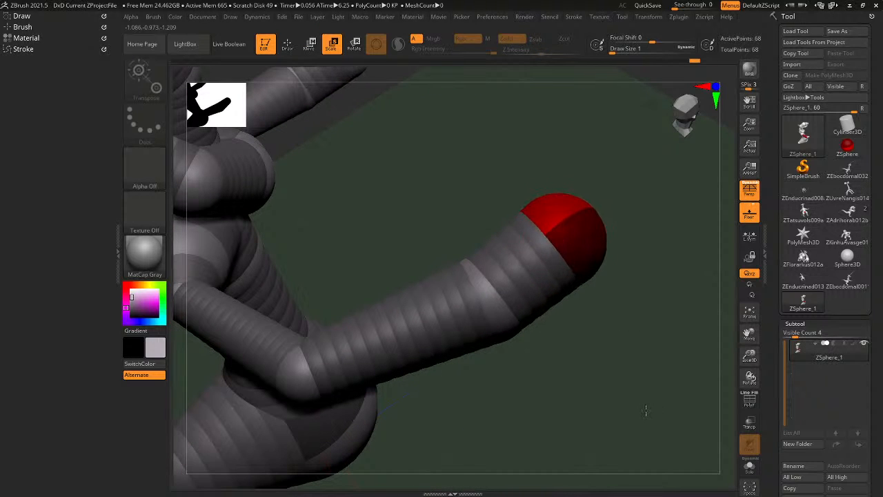
Draw three mirrored finger-base ZSpheres around the end of each hand.
{"action": "right_click_drag", "start_coordinate": [644, 407], "coordinate": [479, 275]}
{"action": "mouse_move", "coordinate": [438, 224]}
{"action": "right_mouse_down"}
{"action": "mouse_move", "coordinate": [446, 238]}
{"action": "mouse_move", "coordinate": [459, 235]}
{"action": "right_mouse_up"}
{"action": "key", "text": "q"}
{"action": "left_click_drag", "start_coordinate": [459, 234], "coordinate": [476, 256]}
{"action": "left_click_drag", "start_coordinate": [408, 247], "coordinate": [424, 256]}
{"action": "mouse_move", "coordinate": [423, 255]}
{"action": "right_mouse_down"}
{"action": "mouse_move", "coordinate": [355, 253]}
{"action": "mouse_move", "coordinate": [385, 247]}
{"action": "right_mouse_up"}
{"action": "left_click_drag", "start_coordinate": [360, 239], "coordinate": [383, 253]}
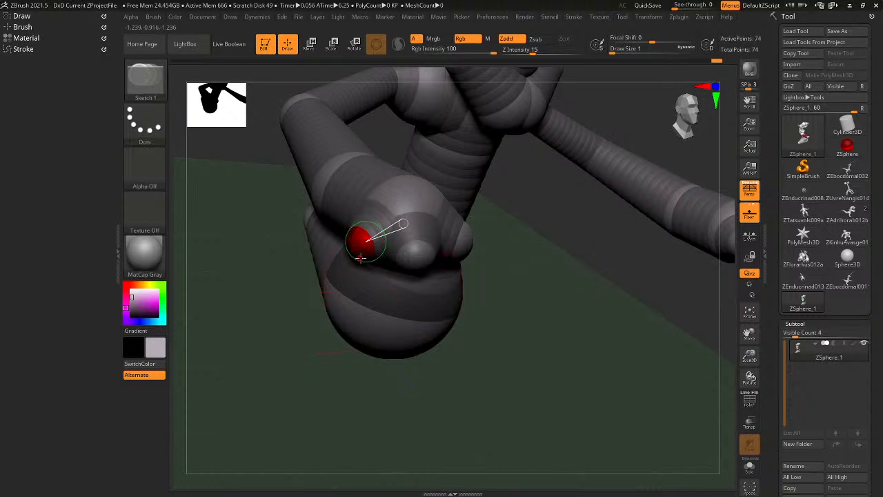
Add a second ZSphere to the tip of each of the three finger bases on both hands.
{"action": "left_click_drag", "start_coordinate": [370, 263], "coordinate": [418, 273]}
{"action": "right_click_drag", "start_coordinate": [418, 273], "coordinate": [479, 250]}
{"action": "left_click_drag", "start_coordinate": [480, 249], "coordinate": [489, 261]}
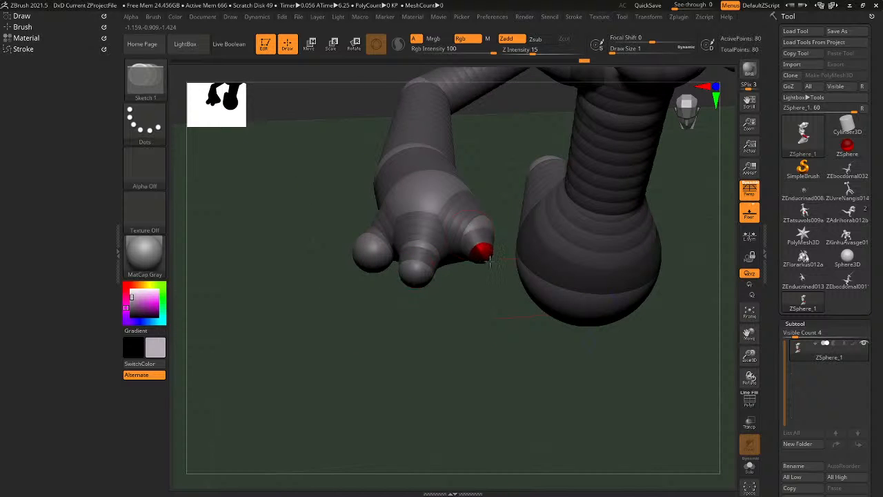
Move the fingertip ZSpheres away from the palm to lengthen all three fingers on each hand.
{"action": "right_click_drag", "start_coordinate": [490, 272], "coordinate": [473, 315]}
{"action": "key", "text": "w"}
{"action": "key", "text": "e"}
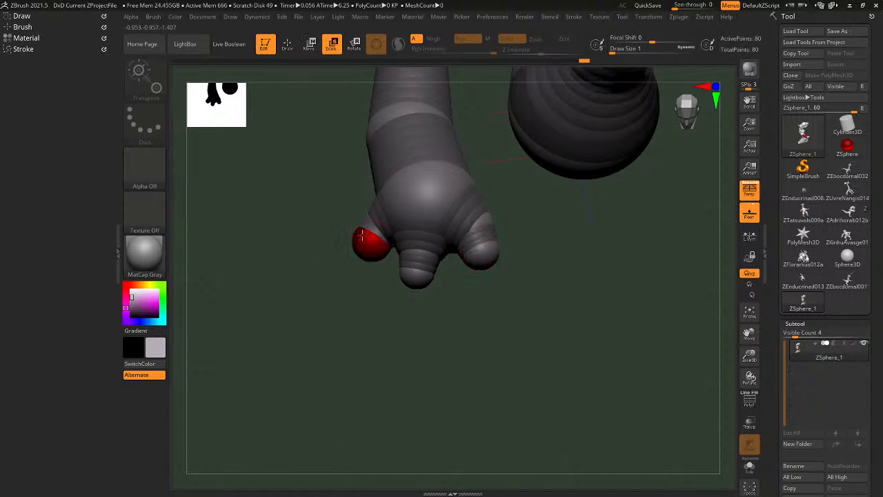
{"action": "key", "text": "w"}
{"action": "left_click_drag", "start_coordinate": [370, 252], "coordinate": [369, 290]}
{"action": "left_click_drag", "start_coordinate": [418, 278], "coordinate": [429, 312]}
{"action": "left_click", "coordinate": [478, 259]}
{"action": "left_click_drag", "start_coordinate": [477, 260], "coordinate": [486, 301]}
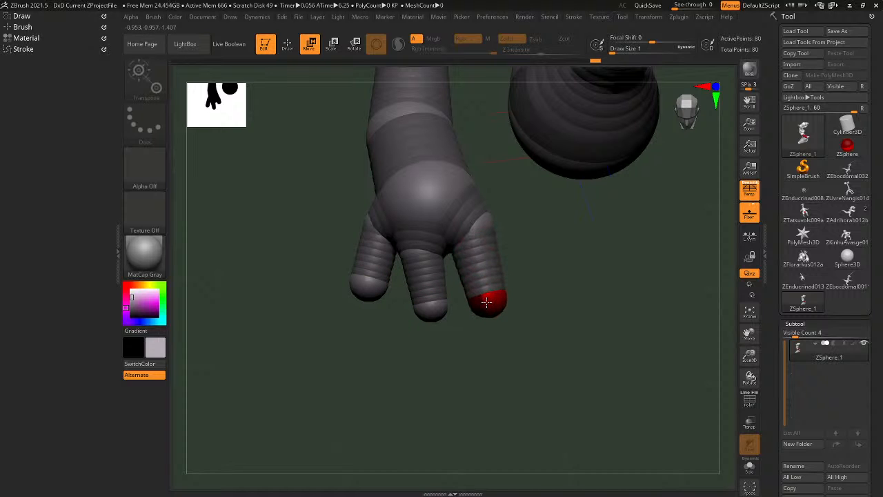
Scale down the outer and middle fingertip ZSpheres to taper those fingers.
{"action": "right_click_drag", "start_coordinate": [484, 301], "coordinate": [480, 273]}
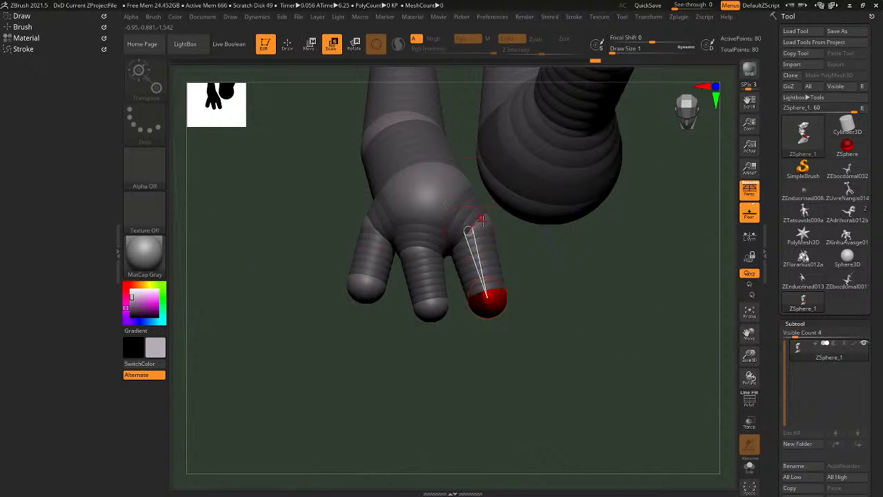
{"action": "left_click", "coordinate": [420, 246]}
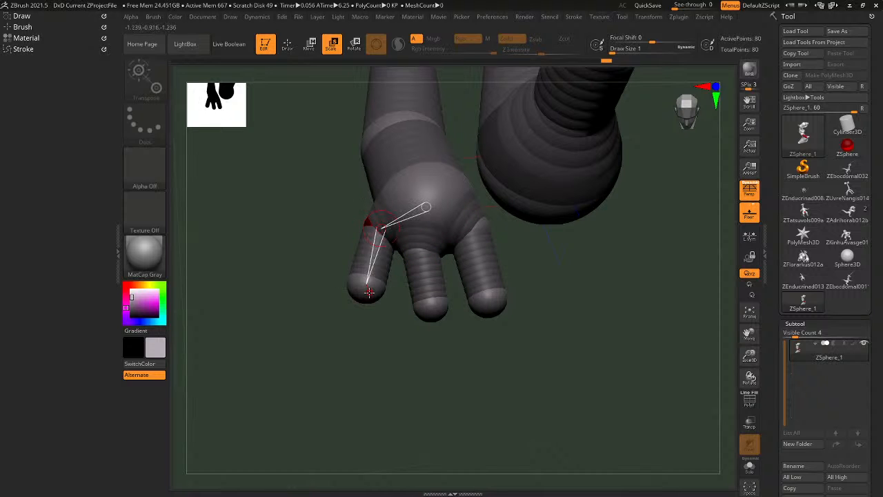
{"action": "left_click", "coordinate": [489, 299]}
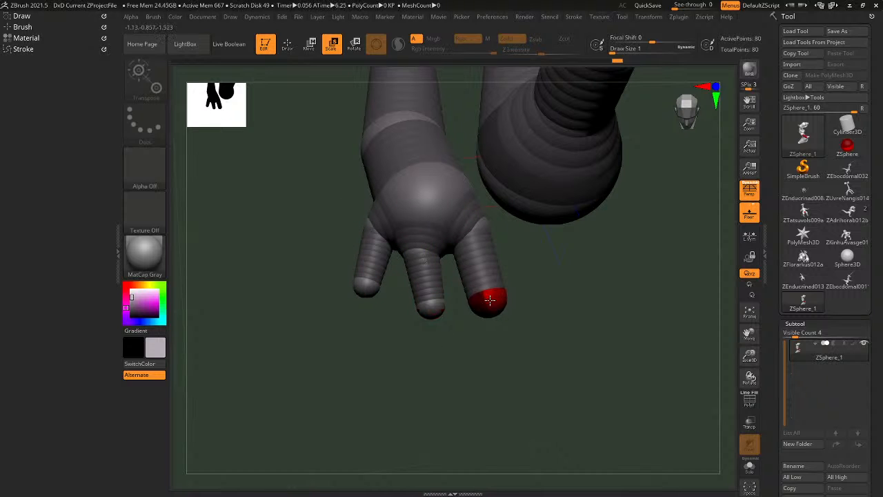
Insert a ZSphere in the middle of the tail and scale down the tail ZSpheres to slim it.
{"action": "mouse_move", "coordinate": [448, 237]}
{"action": "right_mouse_down"}
{"action": "mouse_move", "coordinate": [467, 191]}
{"action": "mouse_move", "coordinate": [475, 227]}
{"action": "mouse_move", "coordinate": [467, 263]}
{"action": "mouse_move", "coordinate": [405, 226]}
{"action": "mouse_move", "coordinate": [414, 128]}
{"action": "mouse_move", "coordinate": [475, 227]}
{"action": "mouse_move", "coordinate": [532, 276]}
{"action": "mouse_move", "coordinate": [663, 255]}
{"action": "mouse_move", "coordinate": [727, 300]}
{"action": "mouse_move", "coordinate": [727, 254]}
{"action": "mouse_move", "coordinate": [620, 358]}
{"action": "mouse_move", "coordinate": [586, 297]}
{"action": "right_mouse_up"}
{"action": "key", "text": "q"}
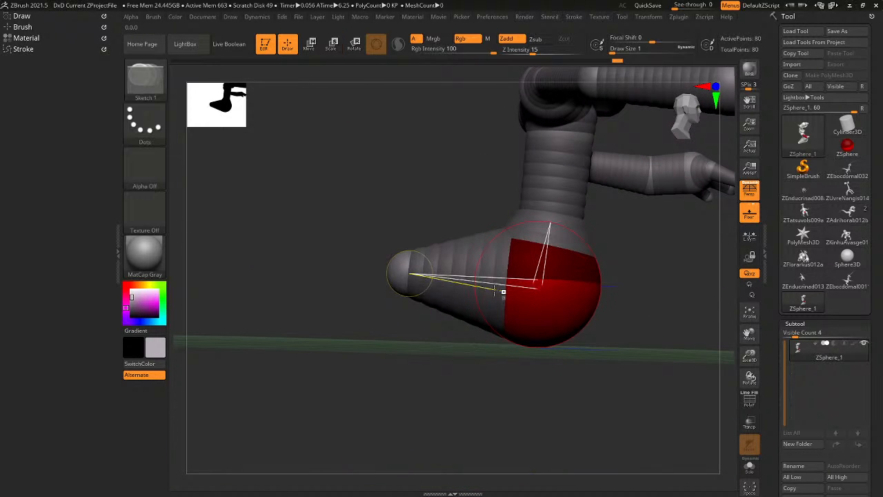
{"action": "left_click", "coordinate": [455, 281]}
{"action": "key", "text": "e"}
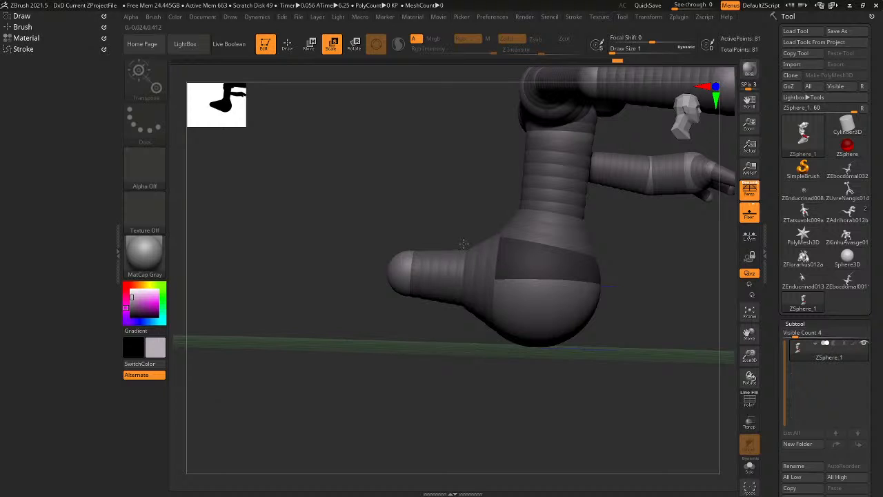
{"action": "right_click_drag", "start_coordinate": [417, 287], "coordinate": [438, 358]}
{"action": "left_click_drag", "start_coordinate": [404, 343], "coordinate": [407, 300]}
{"action": "mouse_move", "coordinate": [405, 332]}
{"action": "right_mouse_down"}
{"action": "mouse_move", "coordinate": [414, 350]}
{"action": "mouse_move", "coordinate": [431, 346]}
{"action": "mouse_move", "coordinate": [392, 343]}
{"action": "right_mouse_up"}
Add a ZSphere at the tail tip and pull it backward to lengthen the tail.
{"action": "key", "text": "q"}
{"action": "key", "text": "w"}
{"action": "left_click_drag", "start_coordinate": [423, 337], "coordinate": [331, 340]}
Add another ZSphere at the end of the tail and move it back and downward to bend the tail tip.
{"action": "mouse_move", "coordinate": [365, 362]}
{"action": "right_mouse_down", "text": "alt"}
{"action": "mouse_move", "coordinate": [400, 215]}
{"action": "mouse_move", "coordinate": [419, 199]}
{"action": "mouse_move", "coordinate": [364, 189]}
{"action": "right_mouse_up", "text": "alt"}
{"action": "key", "text": "q"}
{"action": "left_click_drag", "start_coordinate": [379, 211], "coordinate": [398, 242]}
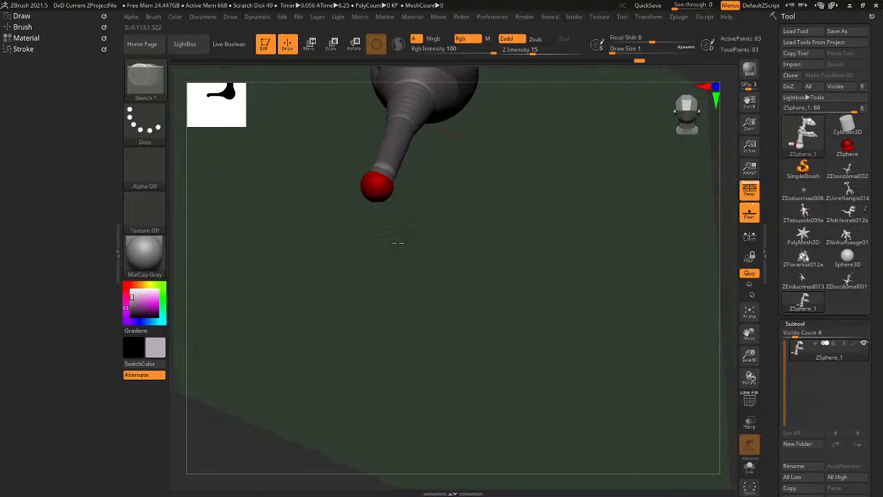
{"action": "key", "text": "w"}
{"action": "left_click_drag", "start_coordinate": [375, 195], "coordinate": [344, 256]}
{"action": "mouse_move", "coordinate": [390, 181]}
{"action": "left_mouse_down"}
{"action": "mouse_move", "coordinate": [315, 124]}
{"action": "mouse_move", "coordinate": [304, 136]}
{"action": "left_mouse_up"}
{"action": "left_click_drag", "start_coordinate": [351, 185], "coordinate": [373, 355], "text": "alt"}
{"action": "key", "text": "f"}
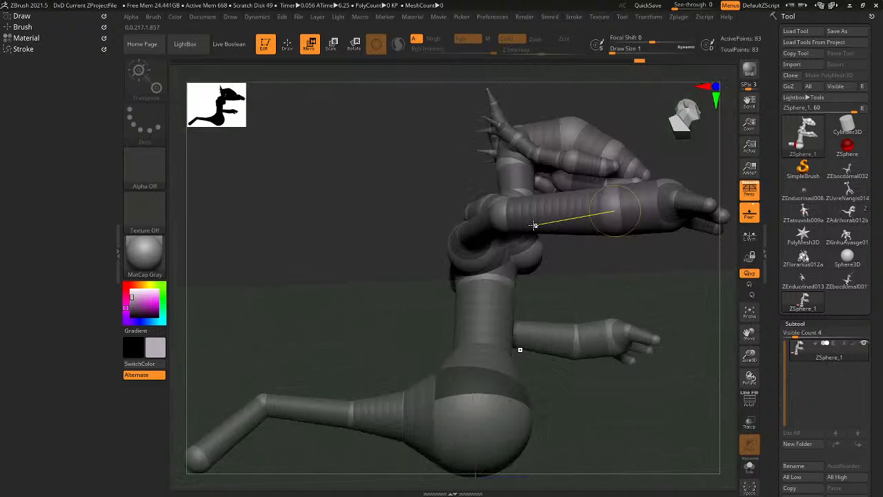
Compare the creature's overall shape with the ZEbocdomal0011a tool and return to the ZSphere_1 tool.
{"action": "left_click_drag", "start_coordinate": [527, 238], "coordinate": [506, 290]}
{"action": "left_click_drag", "start_coordinate": [601, 282], "coordinate": [465, 237], "text": "alt"}
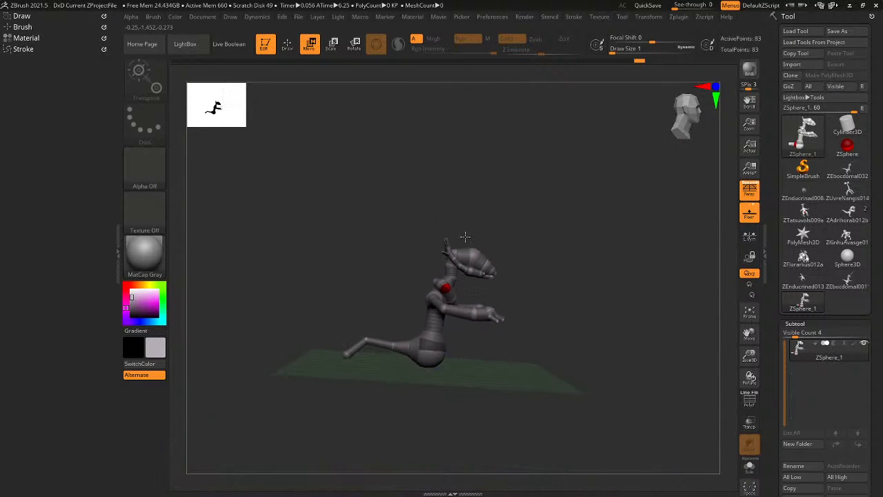
{"action": "left_click", "coordinate": [854, 286]}
{"action": "key", "text": "f"}
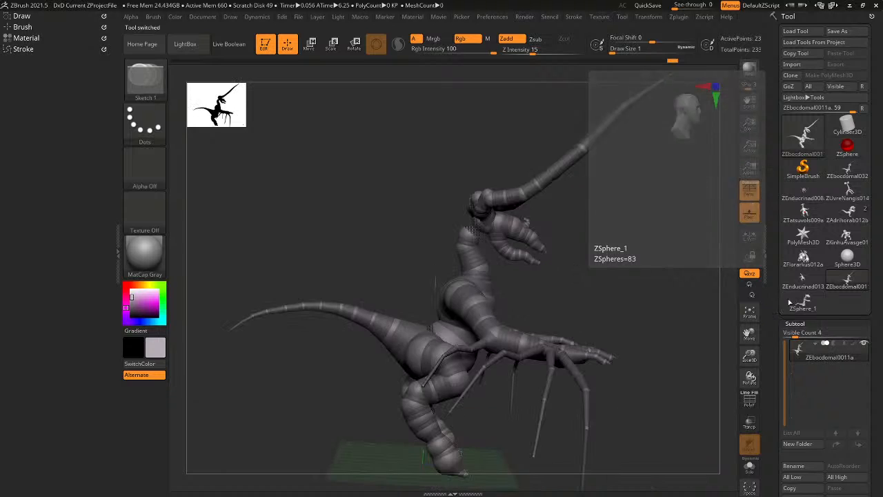
{"action": "left_click", "coordinate": [799, 302]}
{"action": "key", "text": "f"}
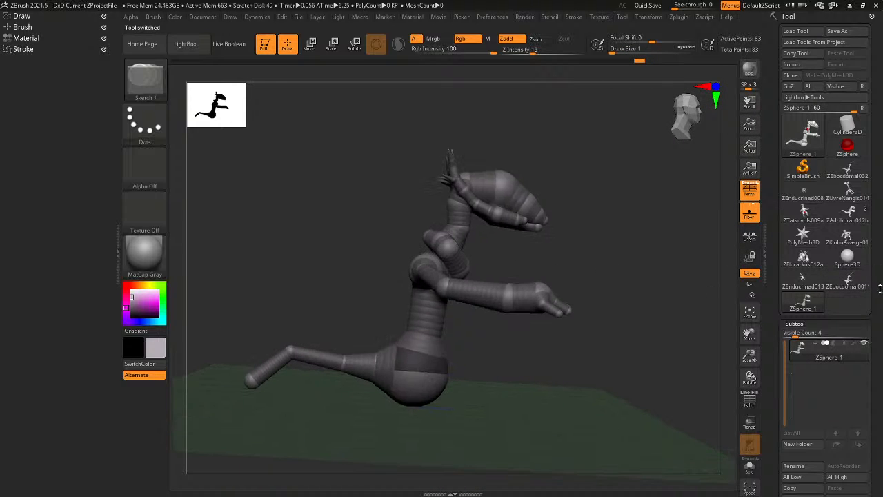
{"action": "left_click", "coordinate": [847, 279]}
{"action": "left_click", "coordinate": [805, 302]}
Add a mirrored pair of large ZSpheres to the sides of the hip ZSphere as the roots of the legs.
{"action": "left_click_drag", "start_coordinate": [556, 328], "coordinate": [502, 378]}
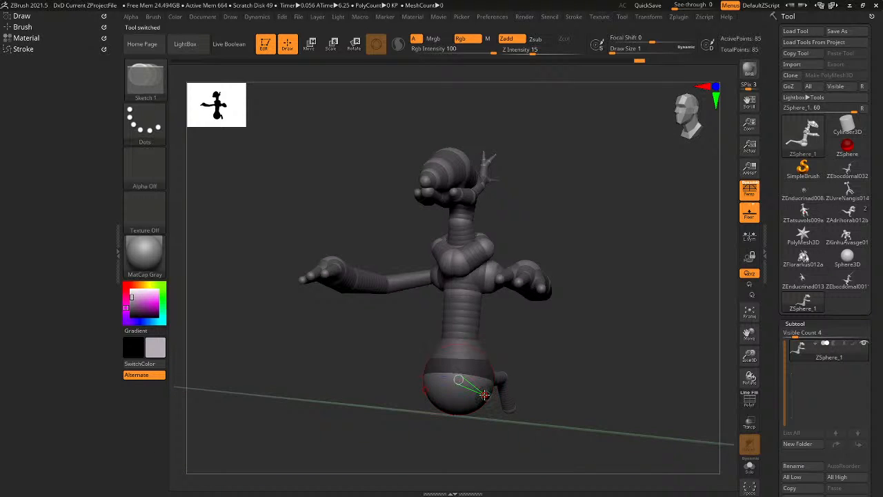
{"action": "right_click_drag", "start_coordinate": [484, 394], "coordinate": [469, 402]}
{"action": "left_click_drag", "start_coordinate": [467, 396], "coordinate": [482, 410]}
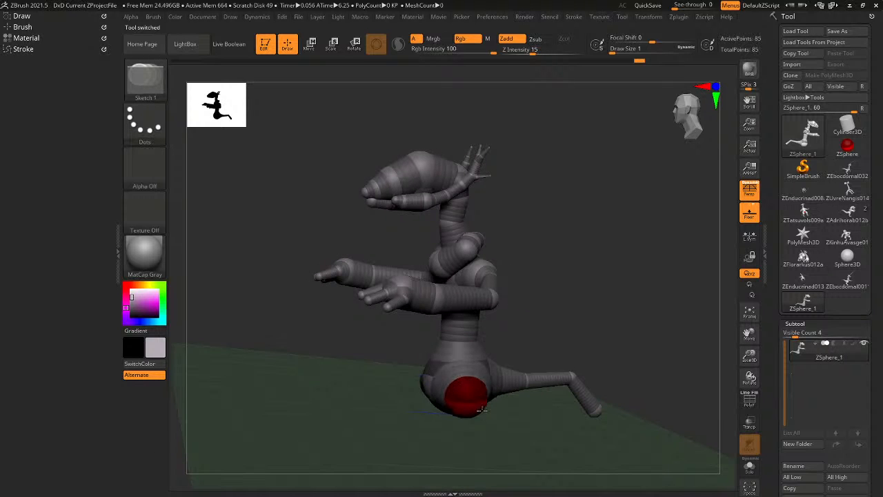
{"action": "mouse_move", "coordinate": [482, 410]}
{"action": "right_mouse_down"}
{"action": "mouse_move", "coordinate": [503, 416]}
{"action": "mouse_move", "coordinate": [476, 398]}
{"action": "mouse_move", "coordinate": [476, 406]}
{"action": "right_mouse_up"}
Extend a mirrored pair of ZSpheres down and outward from the hip sides to form thighs, and enlarge their end spheres.
{"action": "key", "text": "e"}
{"action": "key", "text": "q"}
{"action": "key", "text": "w"}
{"action": "left_click_drag", "start_coordinate": [480, 408], "coordinate": [489, 433]}
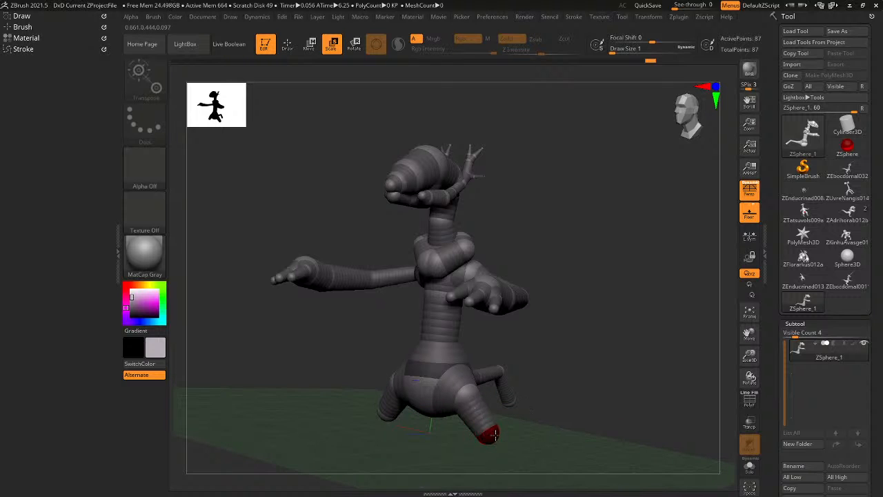
{"action": "left_click_drag", "start_coordinate": [501, 415], "coordinate": [501, 416]}
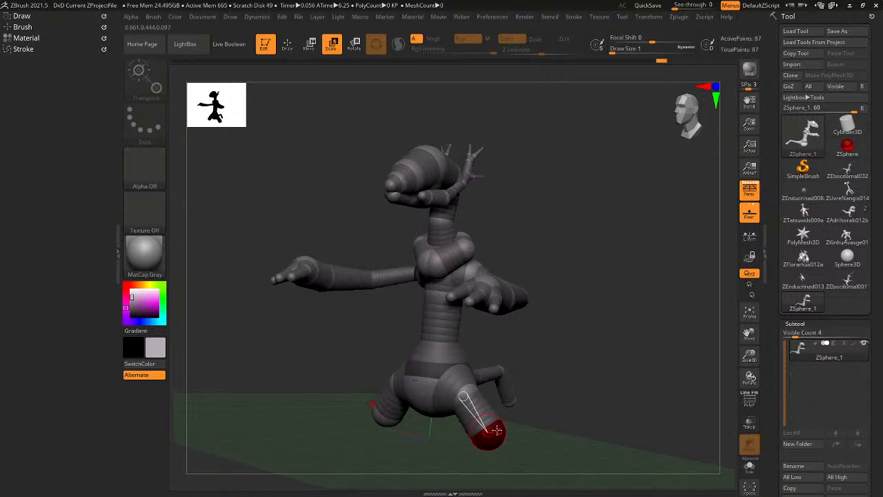
{"action": "left_click_drag", "start_coordinate": [562, 419], "coordinate": [480, 291]}
Add a mirrored pair of ZSpheres at the ends of the thighs and adjust their position and size.
{"action": "key", "text": "q"}
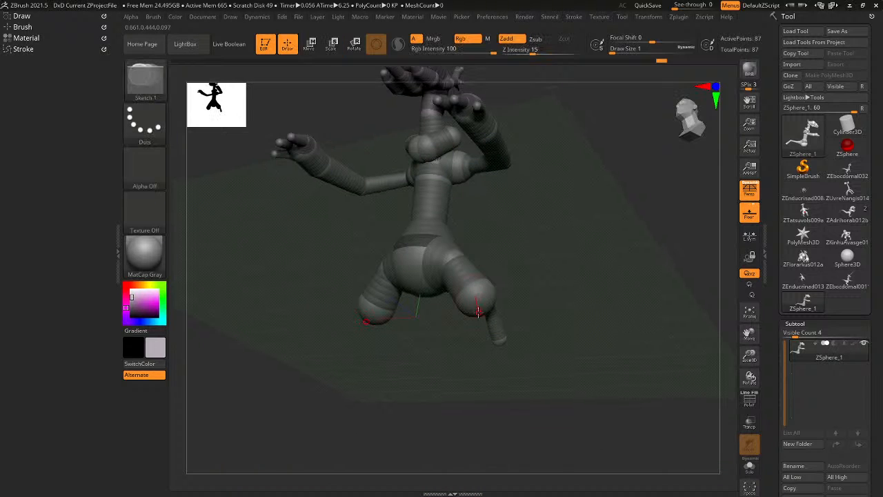
{"action": "left_click_drag", "start_coordinate": [493, 351], "coordinate": [494, 354], "text": "shift"}
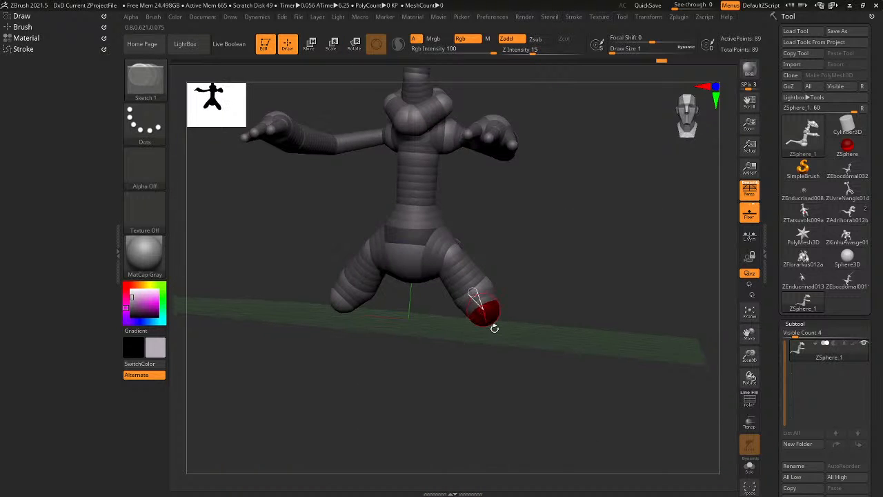
{"action": "key", "text": "w"}
{"action": "mouse_move", "coordinate": [489, 322]}
{"action": "left_mouse_down"}
{"action": "mouse_move", "coordinate": [488, 342]}
{"action": "mouse_move", "coordinate": [482, 295]}
{"action": "left_mouse_up"}
{"action": "key", "text": "e"}
{"action": "mouse_move", "coordinate": [511, 347]}
{"action": "left_mouse_down", "text": "alt"}
{"action": "mouse_move", "coordinate": [487, 293]}
{"action": "mouse_move", "coordinate": [469, 331]}
{"action": "mouse_move", "coordinate": [538, 336]}
{"action": "left_mouse_up", "text": "alt"}
Add mirrored ZSpheres at the ends of the upper legs and pull them down to form long lower legs.
{"action": "key", "text": "q"}
{"action": "key", "text": "w"}
{"action": "mouse_move", "coordinate": [467, 320]}
{"action": "left_mouse_down"}
{"action": "mouse_move", "coordinate": [425, 414]}
{"action": "mouse_move", "coordinate": [438, 456]}
{"action": "mouse_move", "coordinate": [445, 454]}
{"action": "left_mouse_up"}
{"action": "right_click_drag", "start_coordinate": [456, 429], "coordinate": [454, 339]}
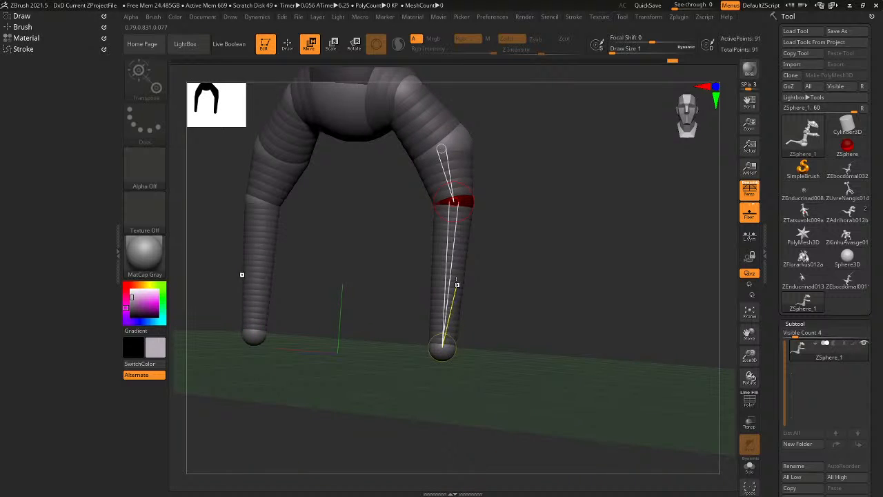
Insert a mirrored ZSphere in the upper part of each lower leg.
{"action": "key", "text": "q"}
{"action": "left_click", "coordinate": [453, 246]}
{"action": "right_click_drag", "start_coordinate": [455, 246], "coordinate": [441, 249]}
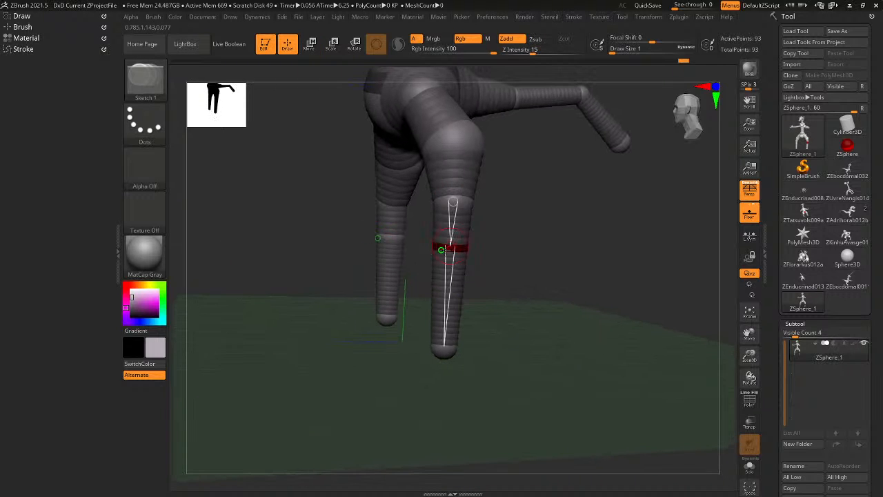
Adjust the size of the ZSphere at the end of each thigh and shift it slightly forward.
{"action": "key", "text": "e"}
{"action": "left_click_drag", "start_coordinate": [468, 146], "coordinate": [463, 112]}
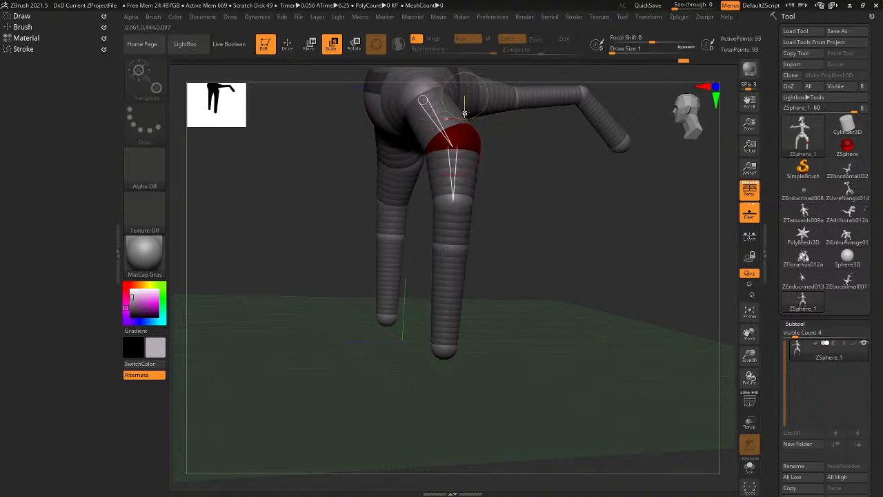
{"action": "right_click_drag", "start_coordinate": [464, 113], "coordinate": [467, 138]}
{"action": "key", "text": "w"}
{"action": "left_click_drag", "start_coordinate": [467, 142], "coordinate": [458, 144]}
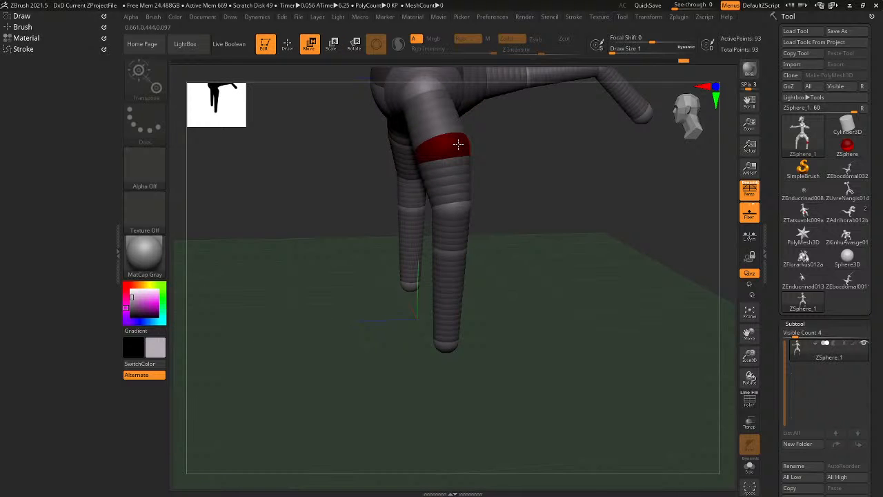
Rotate the lower leg segments to bend the legs into a more natural creature stance.
{"action": "key", "text": "r"}
{"action": "left_click_drag", "start_coordinate": [455, 196], "coordinate": [440, 253]}
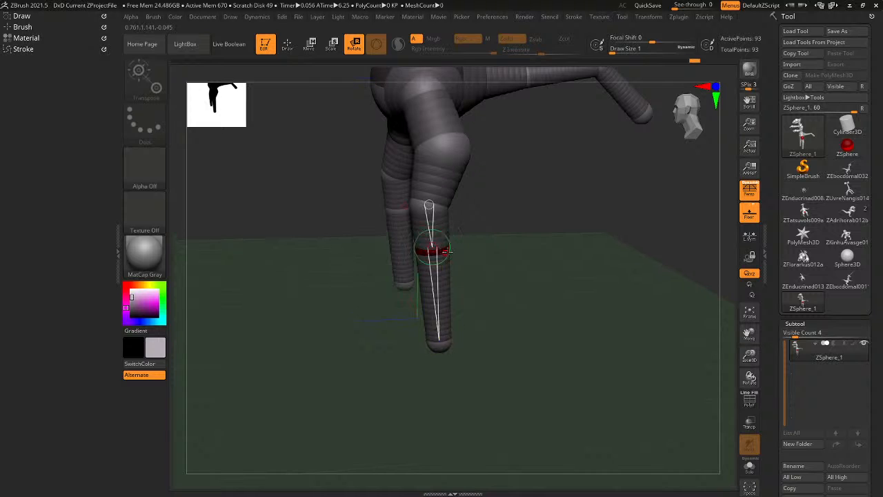
{"action": "right_click_drag", "start_coordinate": [433, 251], "coordinate": [491, 230]}
{"action": "right_click_drag", "start_coordinate": [420, 249], "coordinate": [372, 265]}
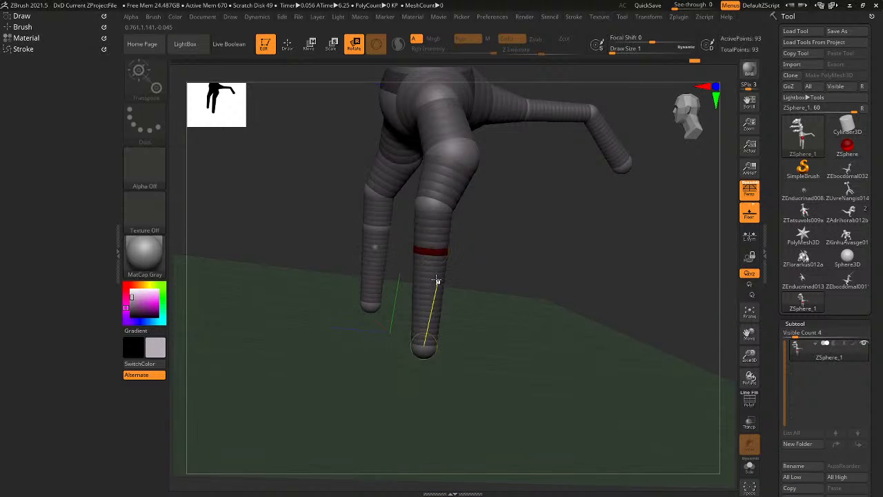
{"action": "left_click_drag", "start_coordinate": [431, 261], "coordinate": [459, 274]}
{"action": "mouse_move", "coordinate": [459, 273]}
{"action": "right_mouse_down"}
{"action": "mouse_move", "coordinate": [440, 241]}
{"action": "mouse_move", "coordinate": [424, 247]}
{"action": "mouse_move", "coordinate": [445, 262]}
{"action": "mouse_move", "coordinate": [444, 253]}
{"action": "mouse_move", "coordinate": [454, 285]}
{"action": "mouse_move", "coordinate": [422, 303]}
{"action": "mouse_move", "coordinate": [427, 278]}
{"action": "mouse_move", "coordinate": [467, 303]}
{"action": "mouse_move", "coordinate": [446, 298]}
{"action": "right_mouse_up"}
Add mirrored ZSpheres at the bottom of the legs to form ankles and start the feet, and scale the end spheres.
{"action": "key", "text": "q"}
{"action": "key", "text": "w"}
{"action": "key", "text": "q"}
{"action": "key", "text": "e"}
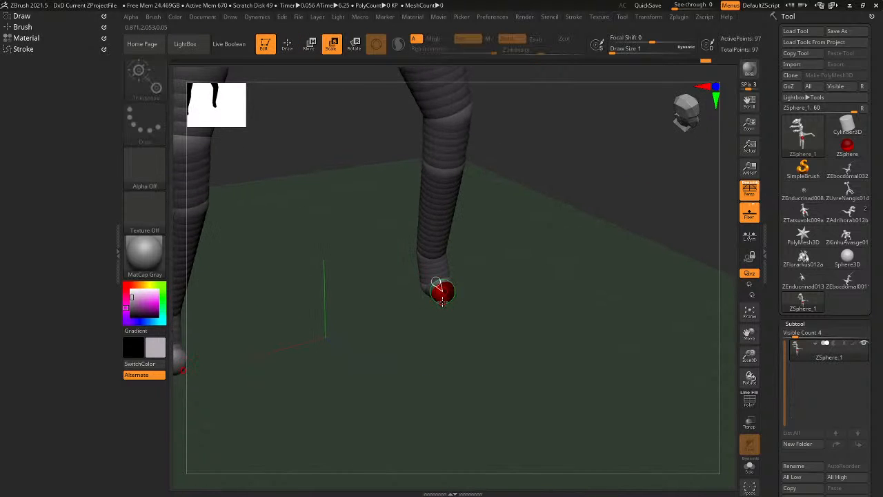
{"action": "left_click_drag", "start_coordinate": [444, 293], "coordinate": [460, 310]}
{"action": "right_click_drag", "start_coordinate": [453, 314], "coordinate": [467, 304]}
Add another mirrored ZSphere at the front of each foot, sized slightly larger than the ankle.
{"action": "key", "text": "q"}
{"action": "left_click_drag", "start_coordinate": [465, 317], "coordinate": [482, 331]}
{"action": "key", "text": "e"}
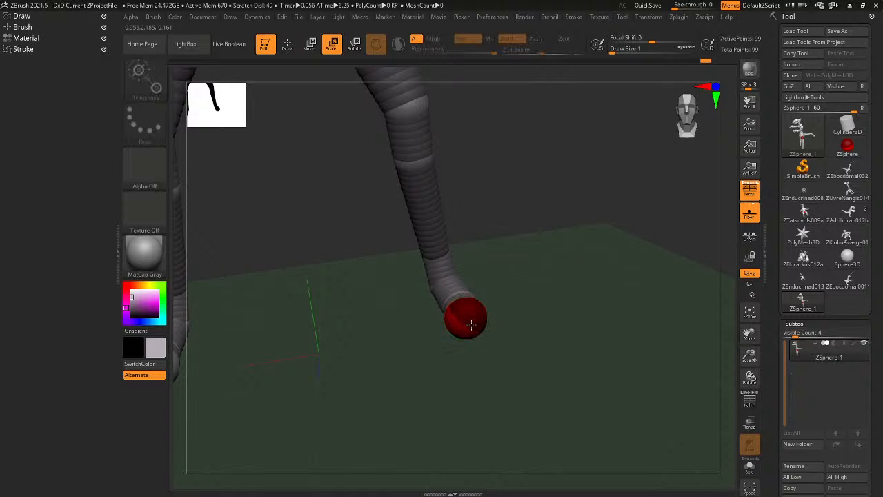
Frame the whole creature and examine its proportions with the new legs and feet from the side, ready to move parts.
{"action": "right_click_drag", "start_coordinate": [462, 299], "coordinate": [410, 287]}
{"action": "key", "text": "f"}
{"action": "right_click_drag", "start_coordinate": [707, 120], "coordinate": [708, 116], "text": "shift"}
{"action": "right_click_drag", "start_coordinate": [522, 145], "coordinate": [526, 170], "text": "alt"}
{"action": "right_click_drag", "start_coordinate": [526, 169], "coordinate": [457, 292], "text": "ctrl"}
{"action": "key", "text": "w"}
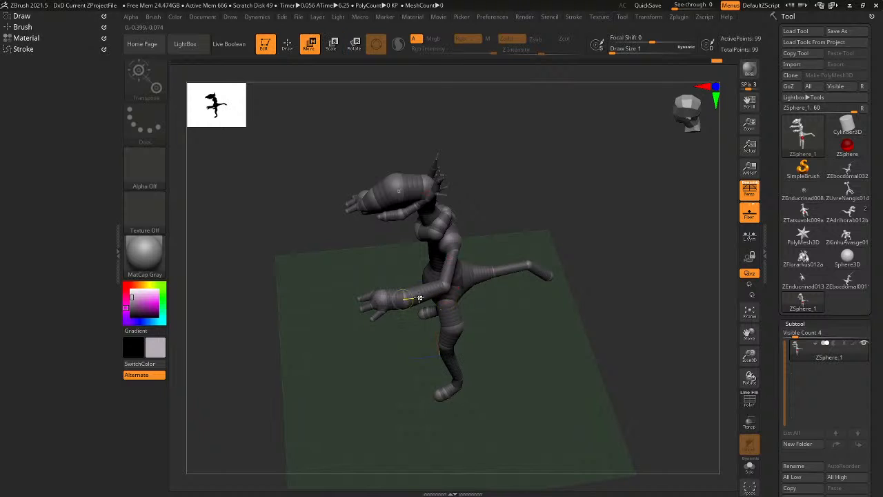
Lengthen the creature's forearms and insert an enlarged sphere partway along each to form a bulge.
{"action": "mouse_move", "coordinate": [397, 306]}
{"action": "left_mouse_down"}
{"action": "mouse_move", "coordinate": [345, 314]}
{"action": "mouse_move", "coordinate": [379, 318]}
{"action": "mouse_move", "coordinate": [433, 305]}
{"action": "left_mouse_up"}
{"action": "key", "text": "q"}
{"action": "key", "text": "r"}
{"action": "key", "text": "ctrl+z"}
{"action": "key", "text": "e"}
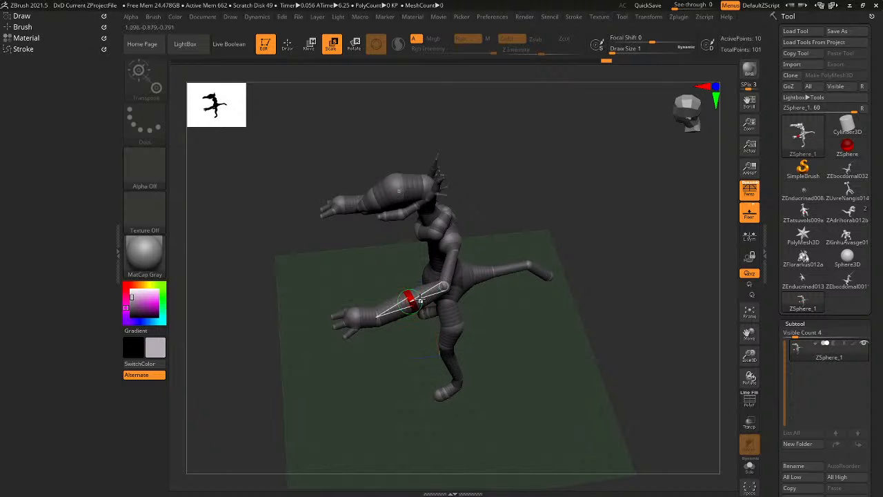
{"action": "left_click_drag", "start_coordinate": [428, 364], "coordinate": [403, 311]}
{"action": "key", "text": "r"}
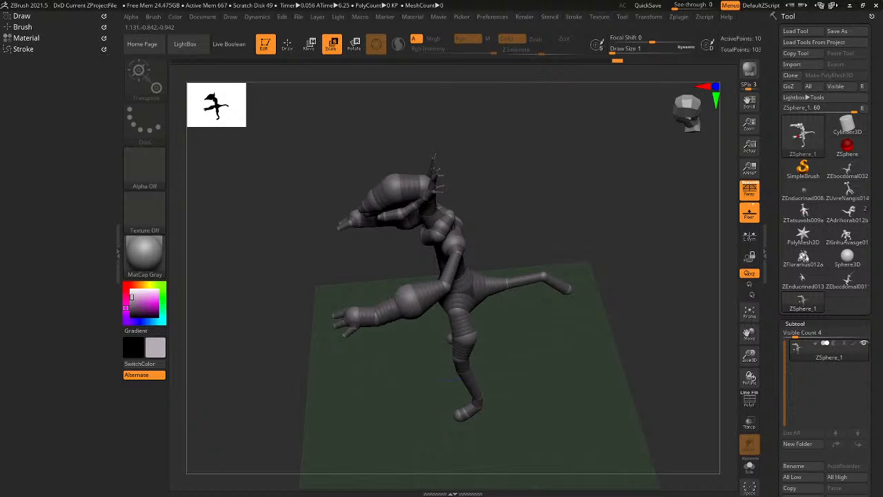
Move the lower forearm spheres outward and slightly down, away from the forearm bulge.
{"action": "right_click_drag", "start_coordinate": [409, 285], "coordinate": [502, 313], "text": "ctrl"}
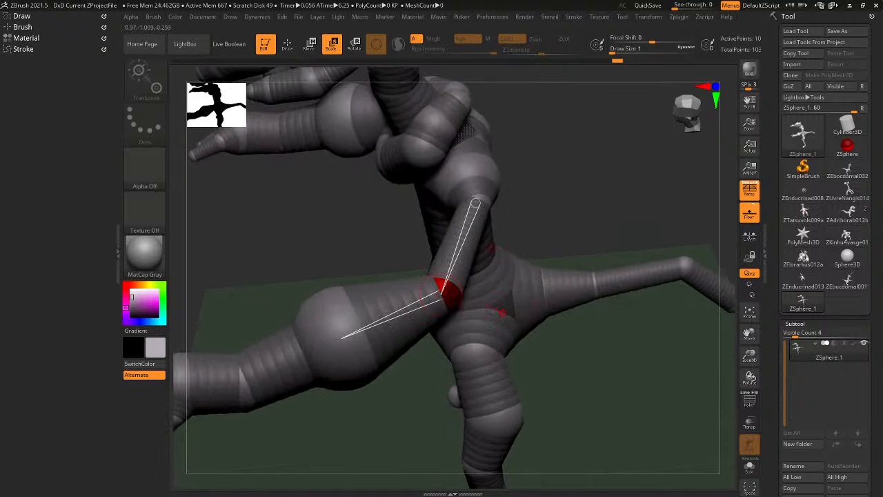
{"action": "key", "text": "w"}
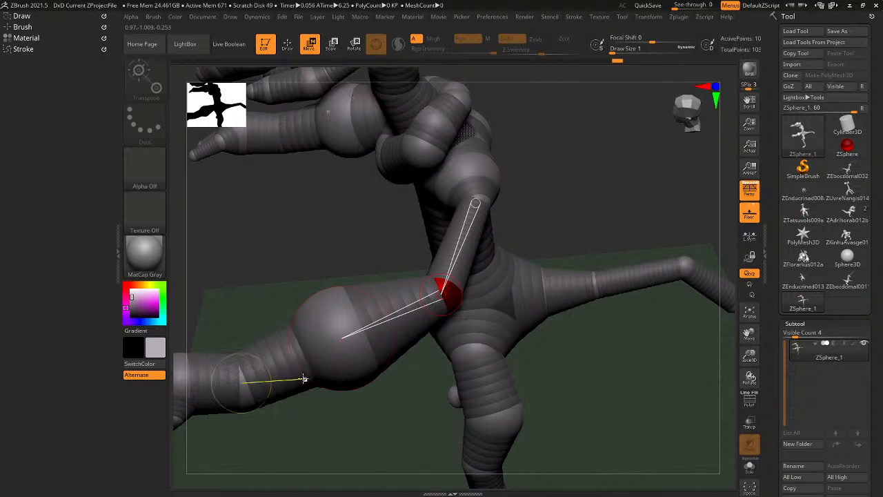
{"action": "left_click_drag", "start_coordinate": [245, 382], "coordinate": [222, 394]}
{"action": "left_click_drag", "start_coordinate": [281, 387], "coordinate": [258, 397]}
Rotate the hands at the wrists to adjust how they angle from the forearms.
{"action": "right_click_drag", "start_coordinate": [262, 398], "coordinate": [398, 374], "text": "alt"}
{"action": "key", "text": "r"}
{"action": "mouse_move", "coordinate": [398, 358]}
{"action": "left_mouse_down"}
{"action": "mouse_move", "coordinate": [405, 376]}
{"action": "mouse_move", "coordinate": [391, 368]}
{"action": "left_mouse_up"}
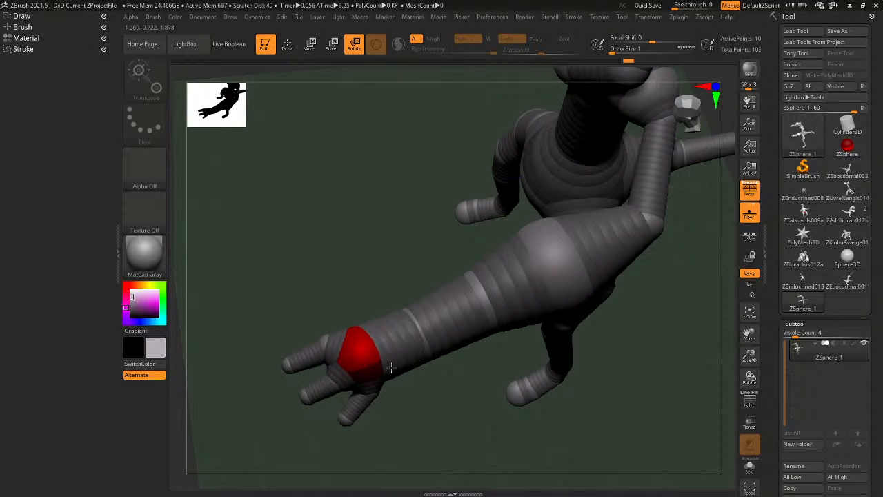
{"action": "right_click_drag", "start_coordinate": [391, 368], "coordinate": [363, 286]}
{"action": "left_click_drag", "start_coordinate": [364, 351], "coordinate": [391, 364]}
{"action": "right_click_drag", "start_coordinate": [391, 351], "coordinate": [445, 340]}
{"action": "right_click_drag", "start_coordinate": [393, 300], "coordinate": [411, 292]}
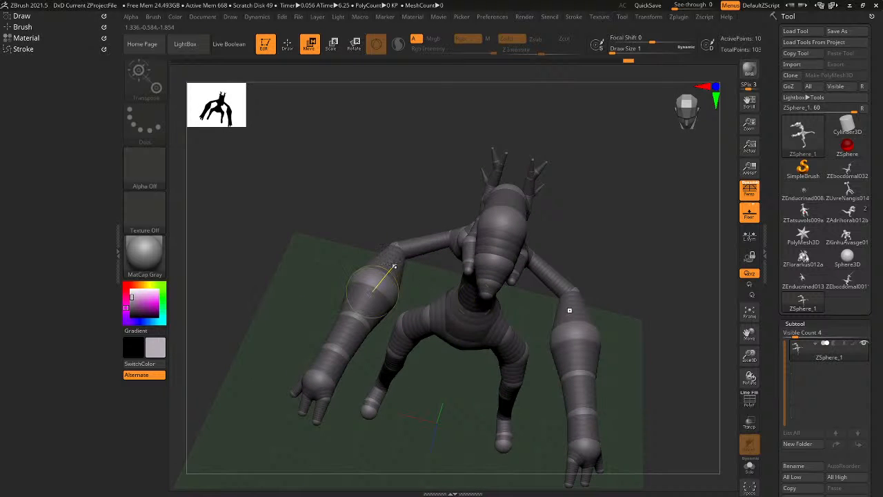
Move the elbows outward and enlarge the elbow spheres.
{"action": "left_click_drag", "start_coordinate": [394, 266], "coordinate": [361, 281]}
{"action": "key", "text": "q"}
{"action": "right_click_drag", "start_coordinate": [404, 257], "coordinate": [473, 236], "text": "ctrl"}
{"action": "key", "text": "e"}
{"action": "mouse_move", "coordinate": [333, 271]}
{"action": "left_mouse_down"}
{"action": "mouse_move", "coordinate": [481, 418]}
{"action": "mouse_move", "coordinate": [577, 490]}
{"action": "left_mouse_up"}
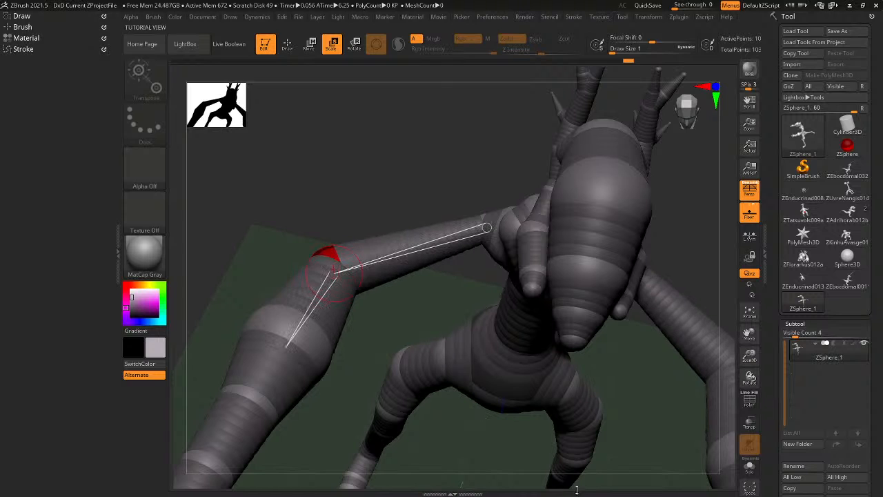
Insert a sphere on each upper arm near the shoulder and enlarge it.
{"action": "key", "text": "q"}
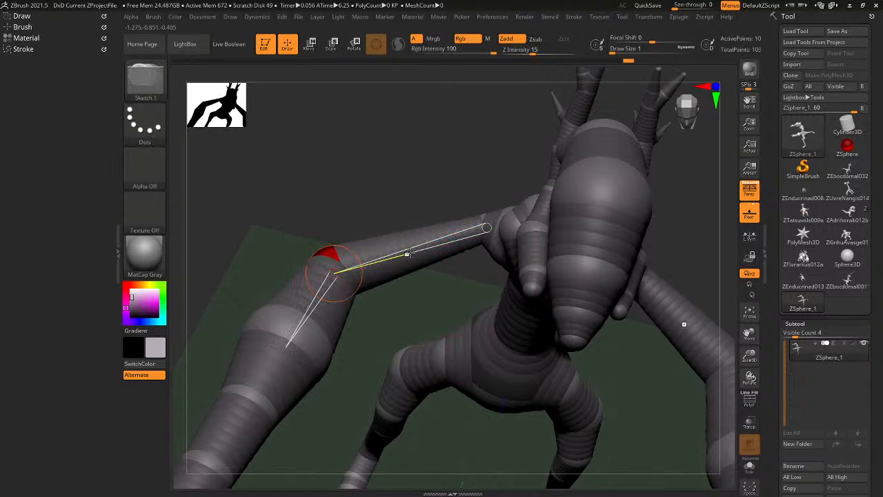
{"action": "left_click", "coordinate": [458, 236]}
{"action": "key", "text": "e"}
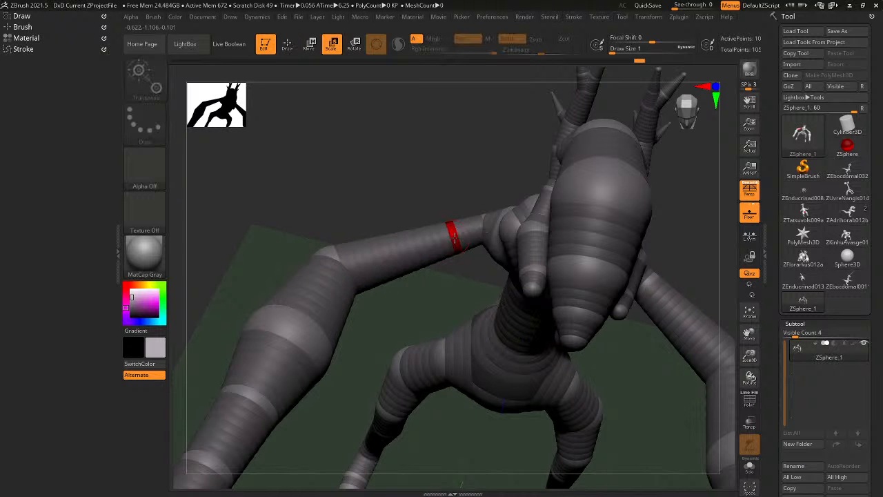
{"action": "left_click_drag", "start_coordinate": [517, 411], "coordinate": [585, 493]}
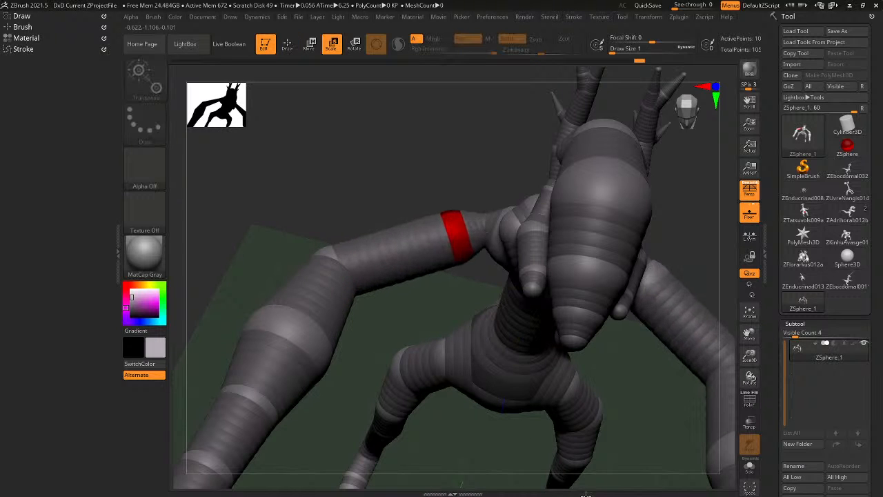
Add an enlarged sphere midway along each upper arm and angle the forearms slightly inward.
{"action": "key", "text": "q"}
{"action": "left_click", "coordinate": [403, 255]}
{"action": "key", "text": "r"}
{"action": "left_click_drag", "start_coordinate": [517, 359], "coordinate": [458, 353]}
{"action": "key", "text": "e"}
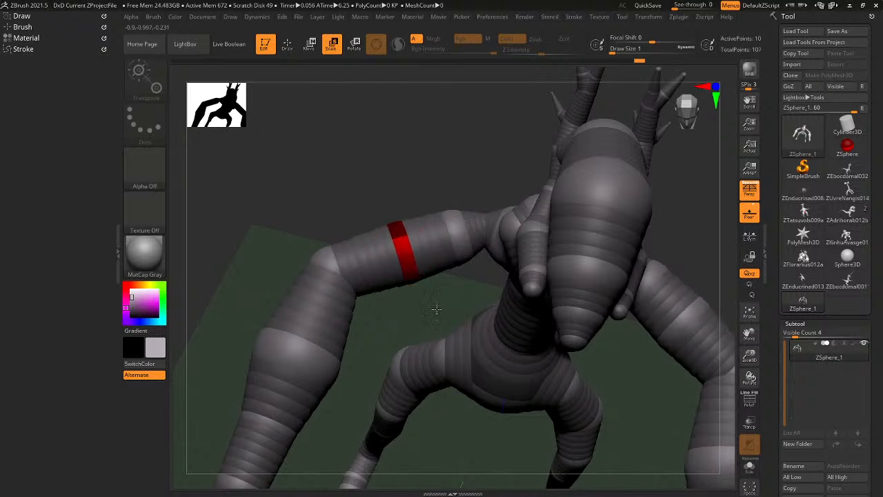
{"action": "left_click_drag", "start_coordinate": [434, 310], "coordinate": [509, 451]}
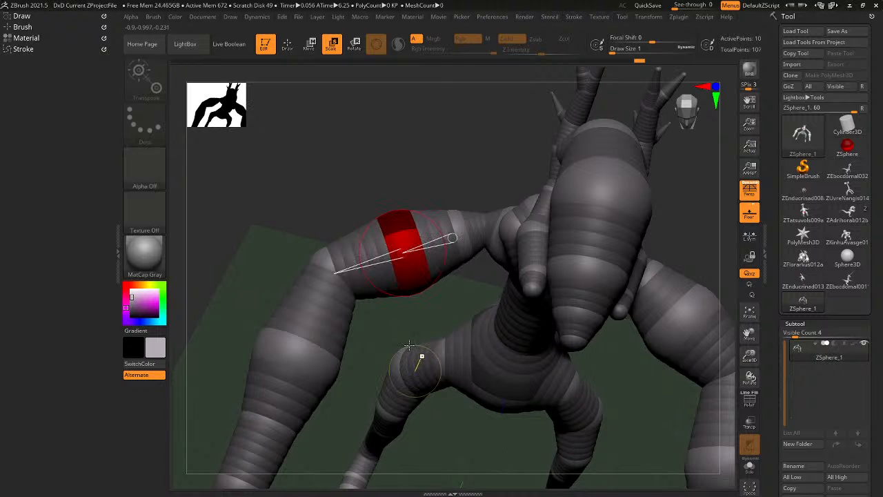
Insert a sphere just above each elbow and move the elbows outward to lengthen the upper arms.
{"action": "key", "text": "q"}
{"action": "left_click", "coordinate": [356, 261]}
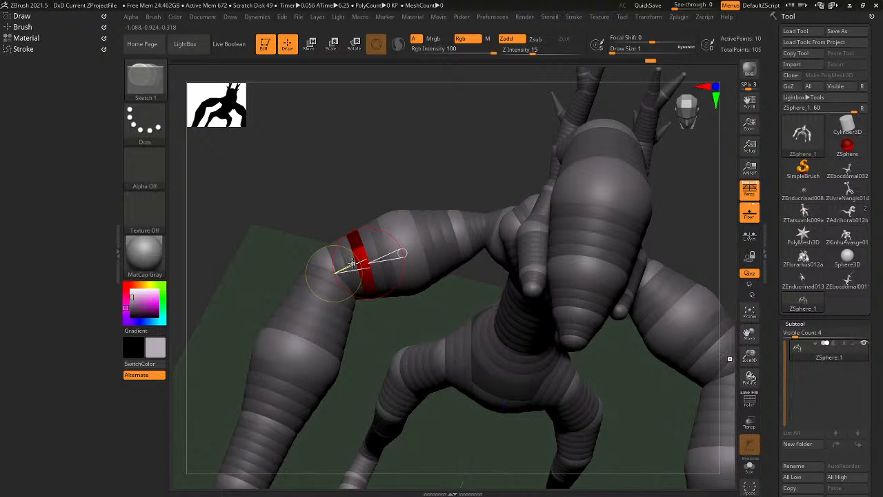
{"action": "key", "text": "e"}
{"action": "left_click_drag", "start_coordinate": [337, 269], "coordinate": [298, 324]}
{"action": "key", "text": "w"}
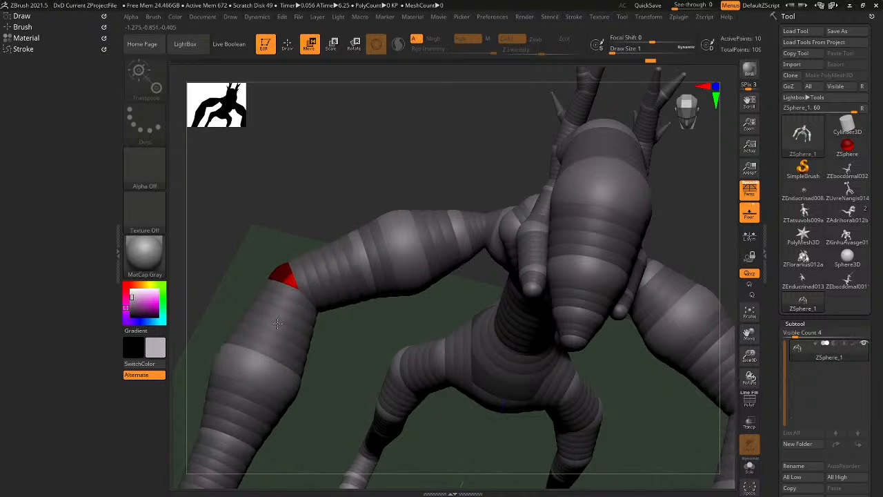
{"action": "key", "text": "f"}
{"action": "right_click_drag", "start_coordinate": [296, 327], "coordinate": [300, 265]}
{"action": "left_click_drag", "start_coordinate": [366, 287], "coordinate": [356, 298]}
Rotate the torso above the pelvis to tilt the upper body slightly forward.
{"action": "right_click_drag", "start_coordinate": [356, 298], "coordinate": [544, 97]}
{"action": "right_click_drag", "start_coordinate": [656, 129], "coordinate": [478, 318]}
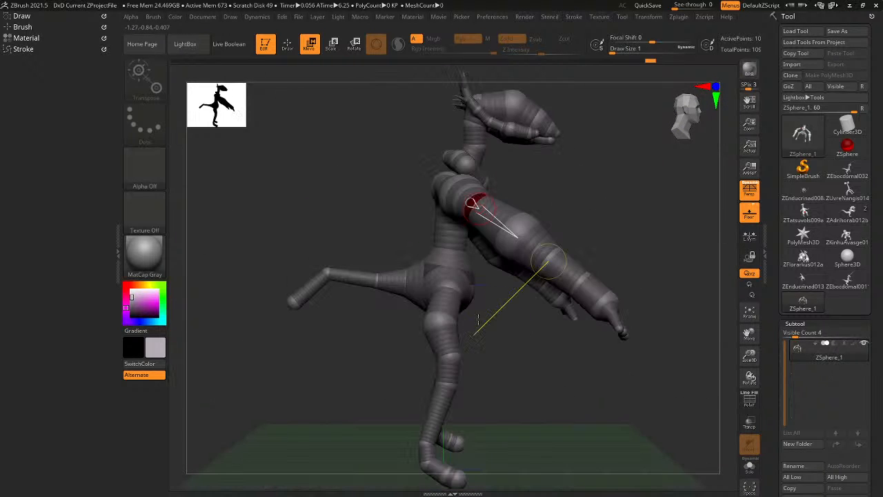
{"action": "right_click_drag", "start_coordinate": [463, 222], "coordinate": [428, 265]}
{"action": "key", "text": "r"}
{"action": "right_click_drag", "start_coordinate": [429, 353], "coordinate": [453, 314]}
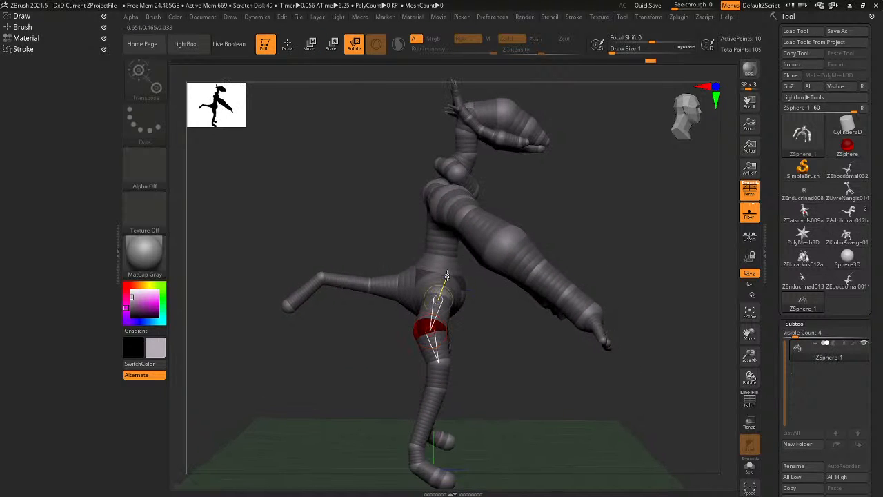
{"action": "left_click_drag", "start_coordinate": [445, 258], "coordinate": [460, 252]}
{"action": "right_click_drag", "start_coordinate": [460, 253], "coordinate": [436, 257]}
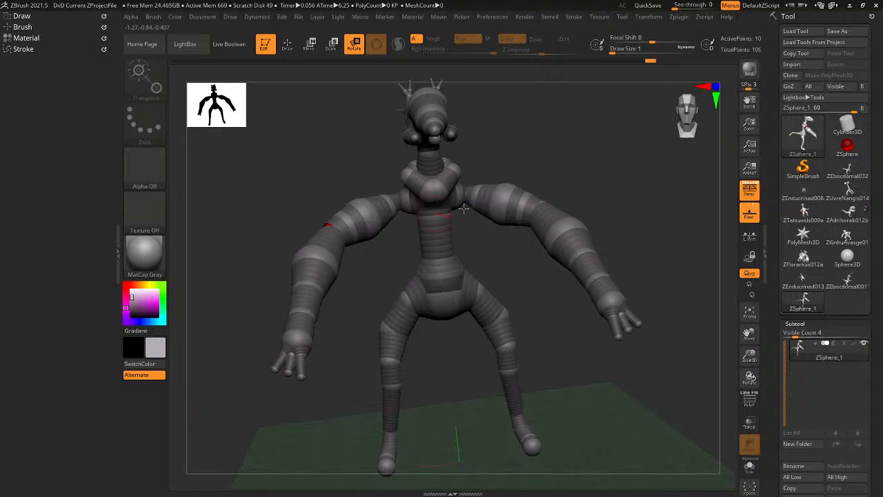
Enlarge the forearm bulges and move the lower forearm segments up toward them.
{"action": "right_click_drag", "start_coordinate": [565, 238], "coordinate": [533, 297]}
{"action": "key", "text": "e"}
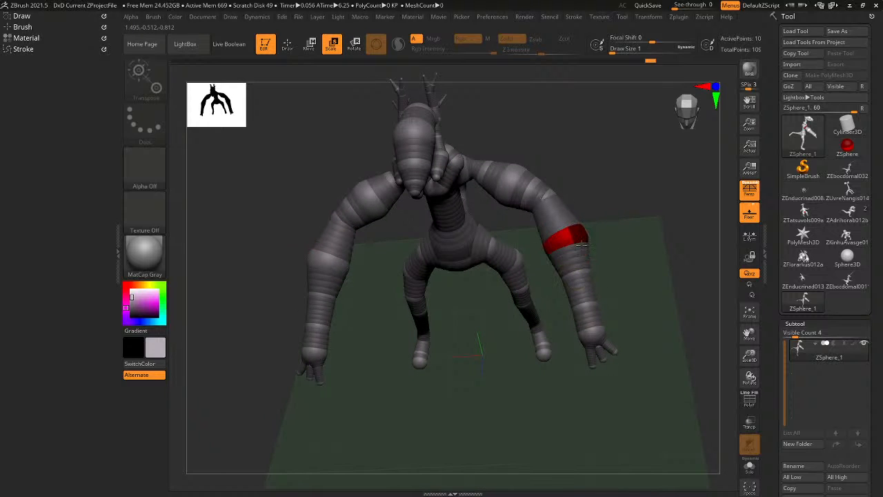
{"action": "left_click_drag", "start_coordinate": [581, 243], "coordinate": [633, 420]}
{"action": "key", "text": "w"}
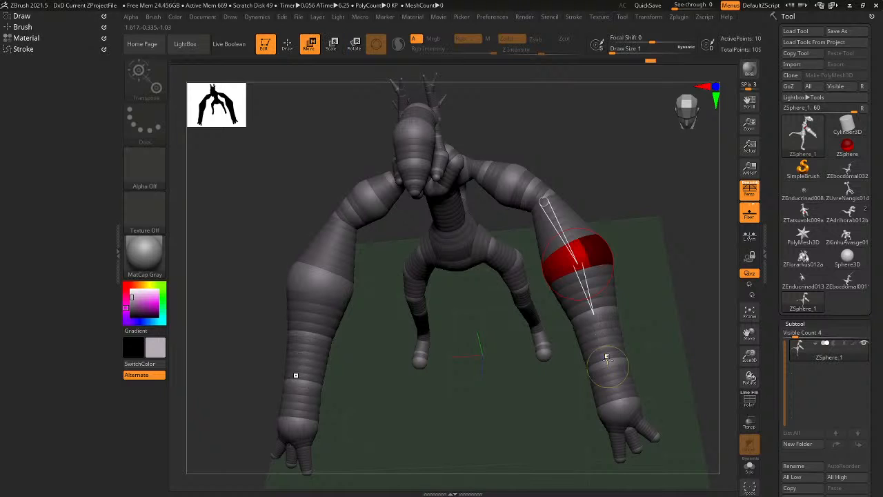
{"action": "left_click_drag", "start_coordinate": [607, 360], "coordinate": [613, 354]}
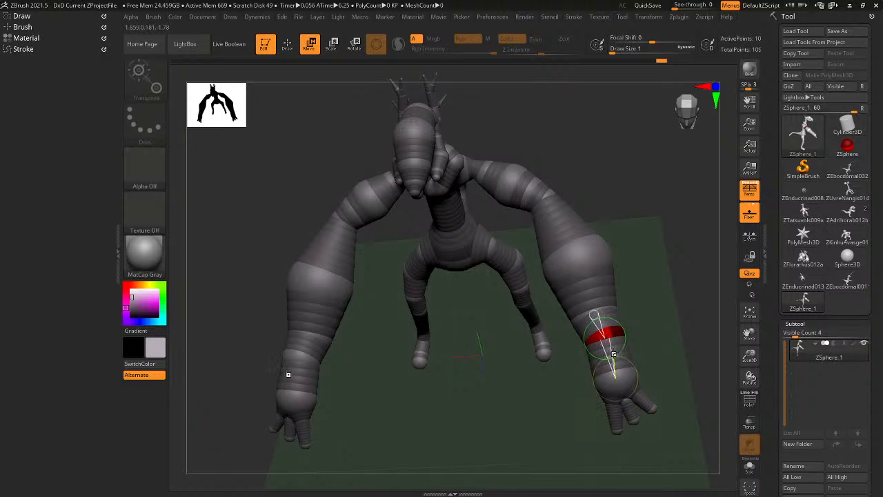
{"action": "key", "text": "ctrl+z"}
{"action": "key", "text": "ctrl+shift+z"}
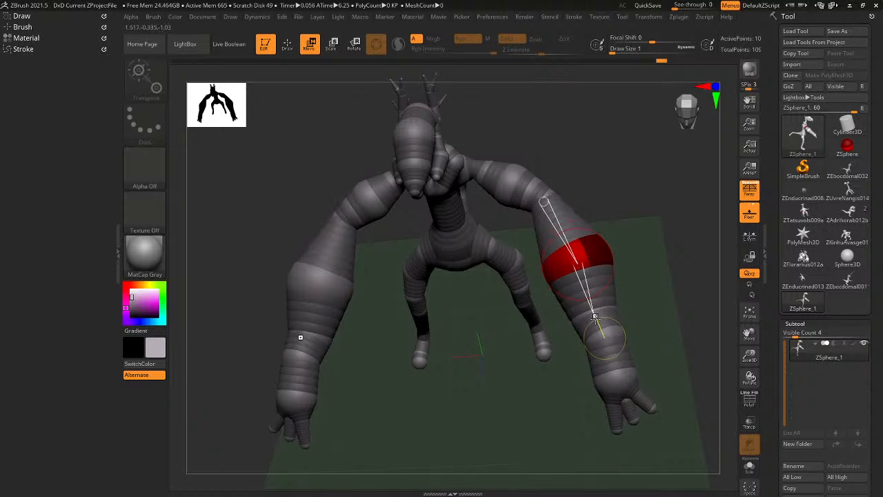
Delete the extra sphere below each forearm bulge and move the wrists and hands up to shorten the lower forearms.
{"action": "key", "text": "e"}
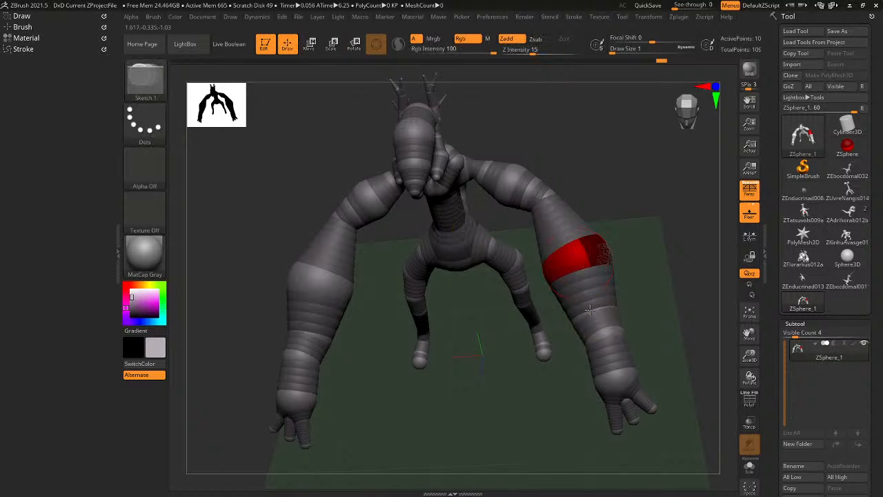
{"action": "key", "text": "q"}
{"action": "left_click", "coordinate": [584, 314], "text": "alt"}
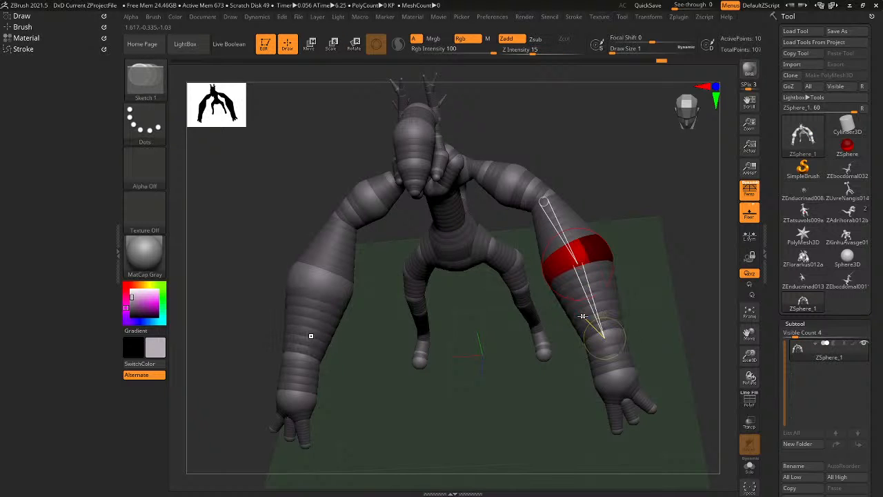
{"action": "key", "text": "w"}
{"action": "left_click_drag", "start_coordinate": [611, 360], "coordinate": [604, 333]}
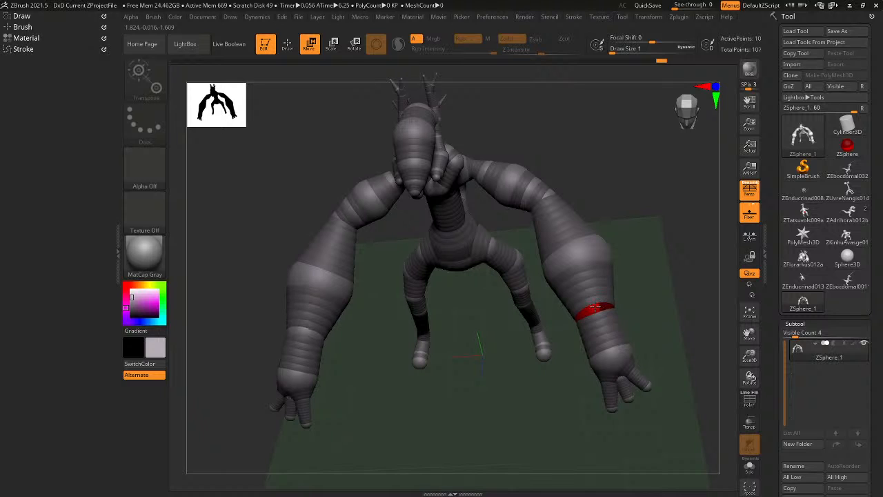
{"action": "left_click_drag", "start_coordinate": [611, 353], "coordinate": [607, 323]}
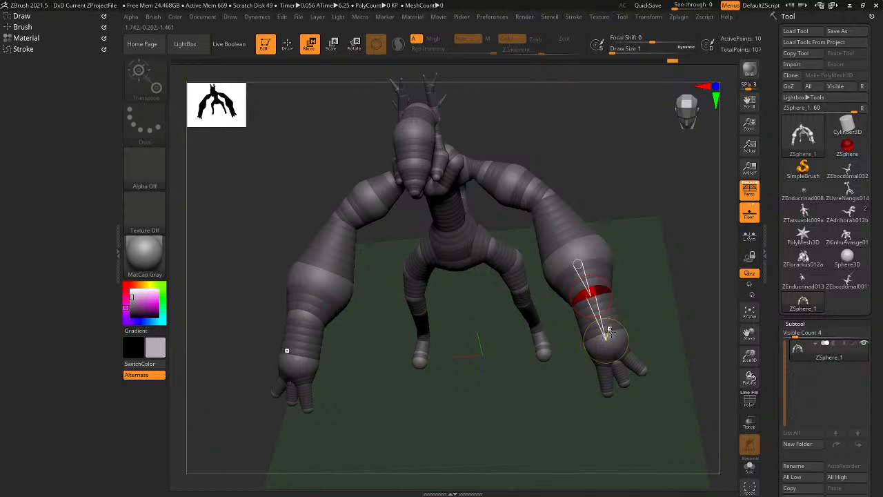
{"action": "left_click_drag", "start_coordinate": [623, 353], "coordinate": [619, 326]}
Scale down the sphere midway along each upper arm to slim the upper arms.
{"action": "left_click_drag", "start_coordinate": [283, 348], "coordinate": [488, 283]}
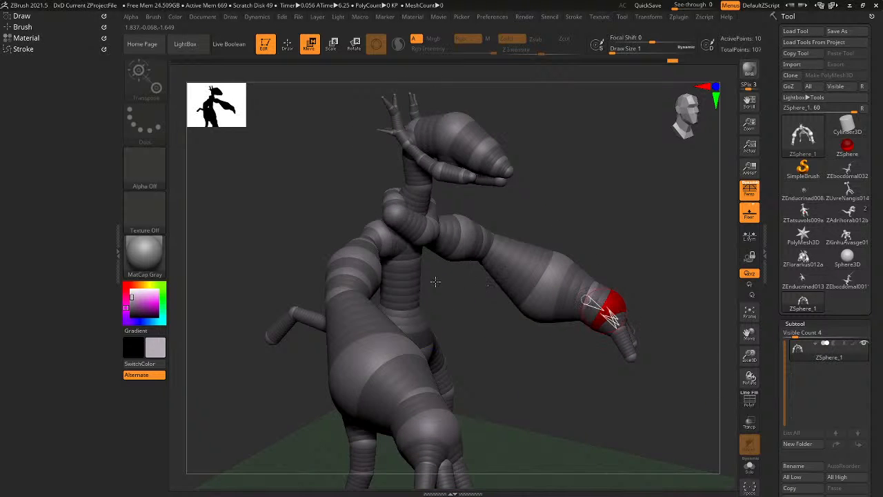
{"action": "left_click_drag", "start_coordinate": [303, 265], "coordinate": [384, 295]}
{"action": "left_click_drag", "start_coordinate": [469, 286], "coordinate": [504, 292], "text": "alt"}
{"action": "left_click_drag", "start_coordinate": [256, 208], "coordinate": [392, 204]}
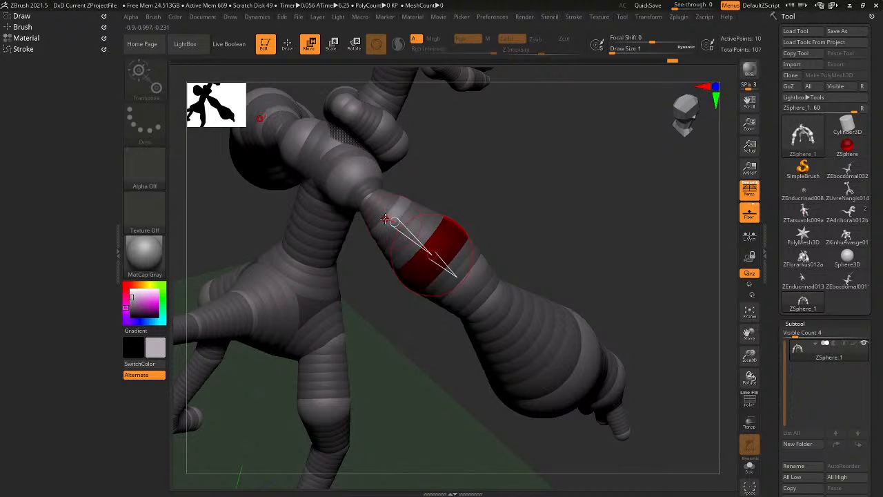
{"action": "key", "text": "r"}
{"action": "key", "text": "e"}
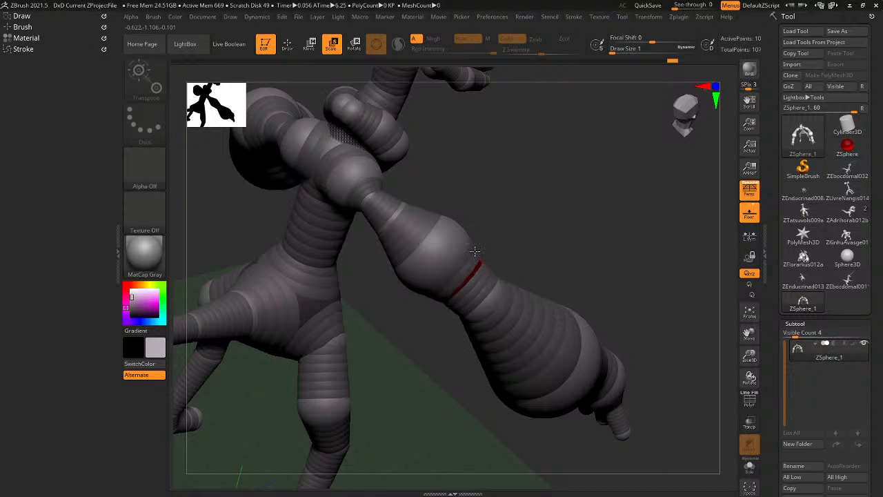
{"action": "left_click_drag", "start_coordinate": [474, 251], "coordinate": [428, 259]}
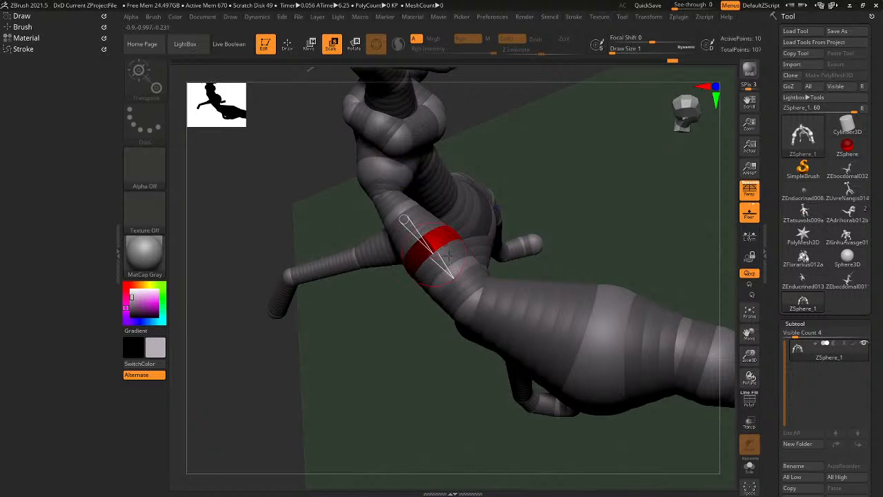
Preview the ZSphere creature as an adaptive skin mesh and set the skin density to 1.
{"action": "right_click_drag", "start_coordinate": [449, 256], "coordinate": [450, 208]}
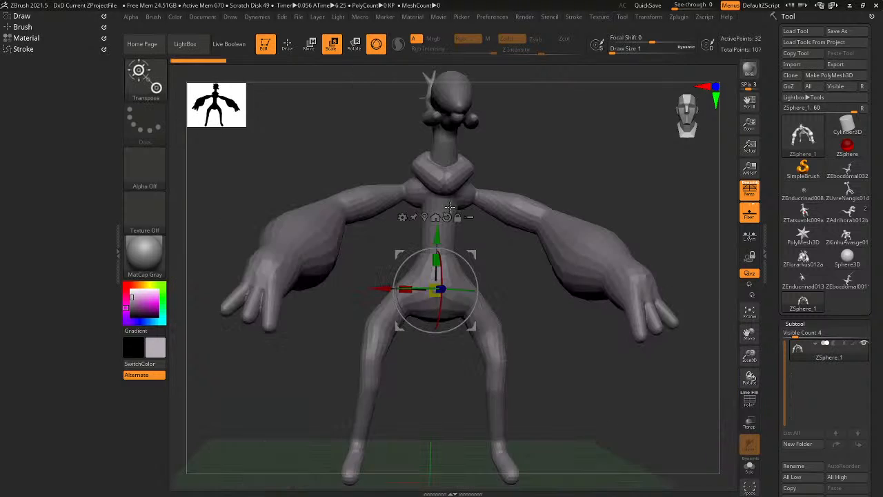
{"action": "right_click_drag", "start_coordinate": [456, 221], "coordinate": [441, 232]}
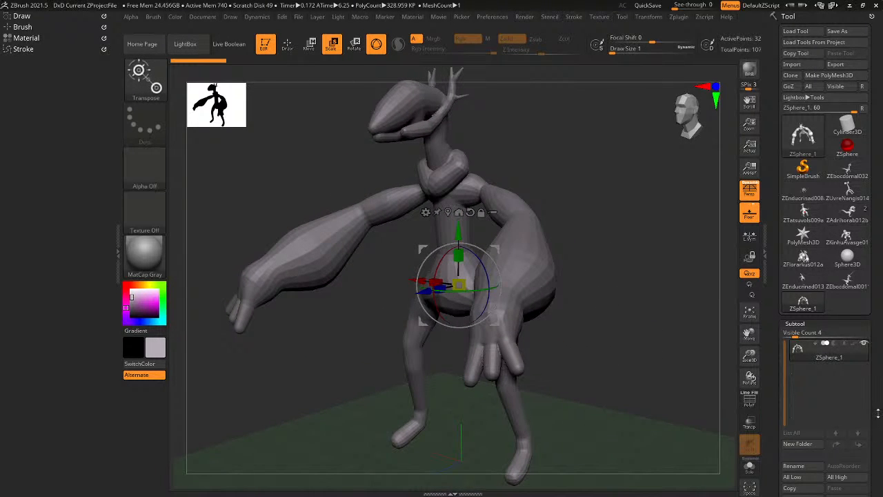
{"action": "left_click_drag", "start_coordinate": [878, 413], "coordinate": [880, 324]}
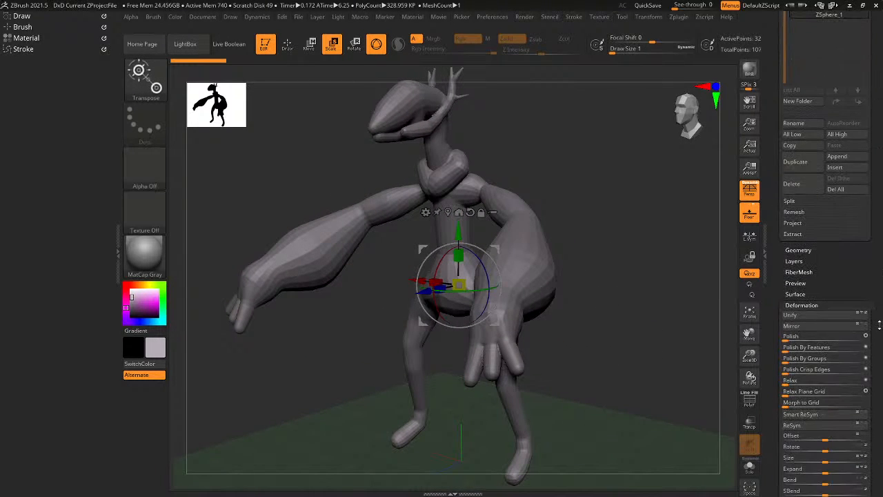
{"action": "left_click", "coordinate": [835, 306]}
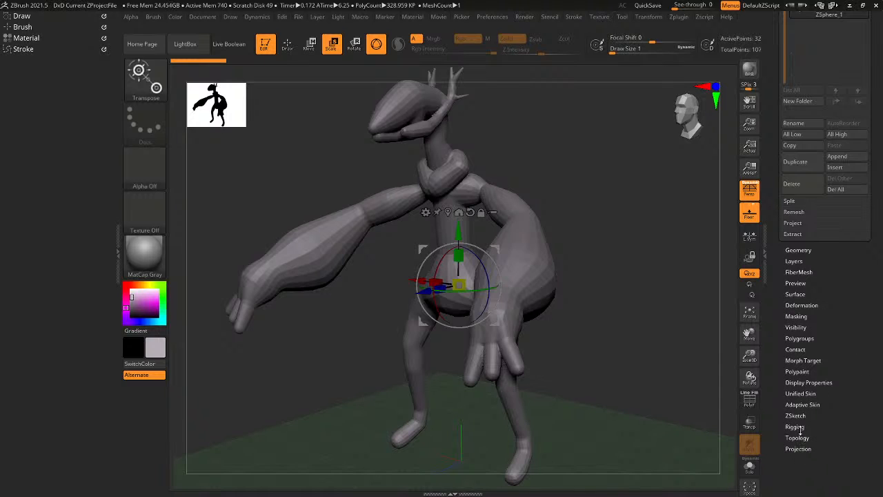
{"action": "left_click", "coordinate": [802, 405]}
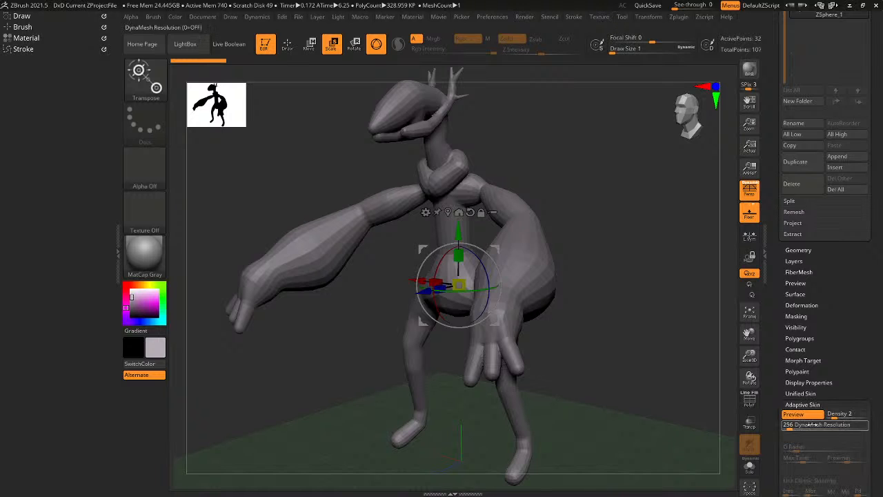
{"action": "left_click", "coordinate": [804, 414]}
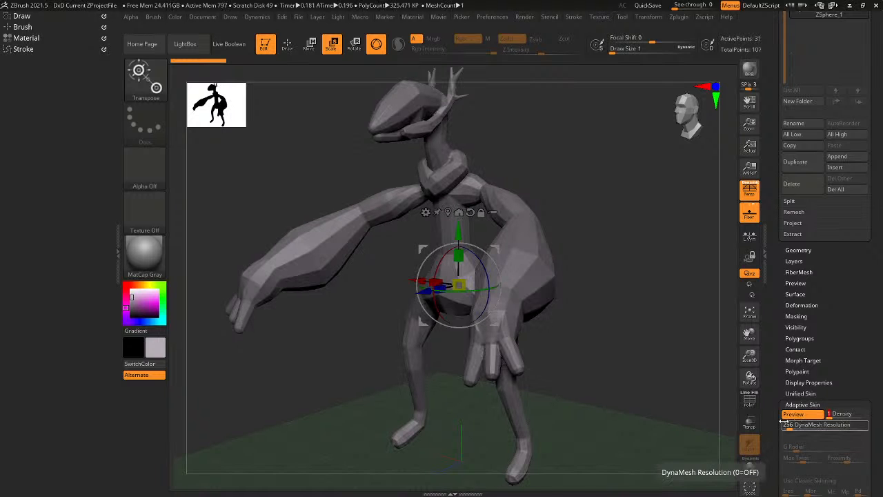
Set the adaptive skin's DynaMesh resolution to 96.
{"action": "left_click_drag", "start_coordinate": [635, 360], "coordinate": [655, 355]}
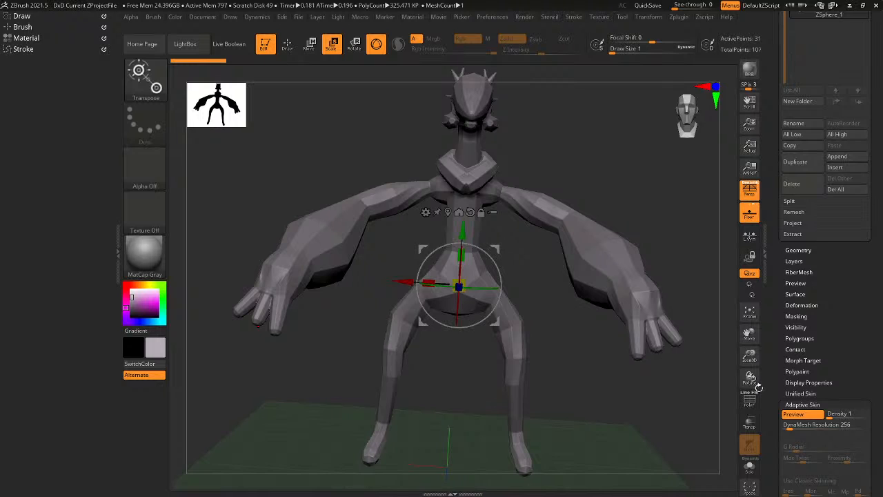
{"action": "left_click_drag", "start_coordinate": [789, 427], "coordinate": [782, 427]}
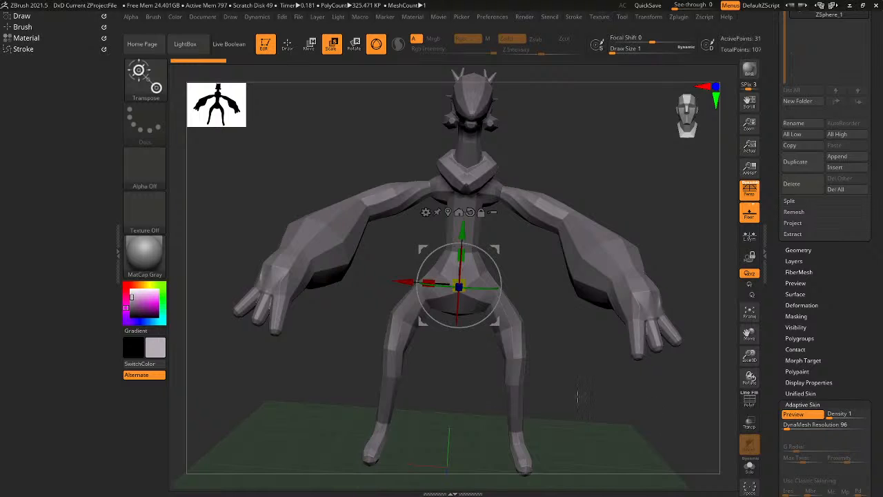
{"action": "left_click_drag", "start_coordinate": [578, 396], "coordinate": [579, 387]}
Compare the adaptive skin preview with the ZSpheres, examine the creature from the side and return to the ZSphere view.
{"action": "key", "text": "a"}
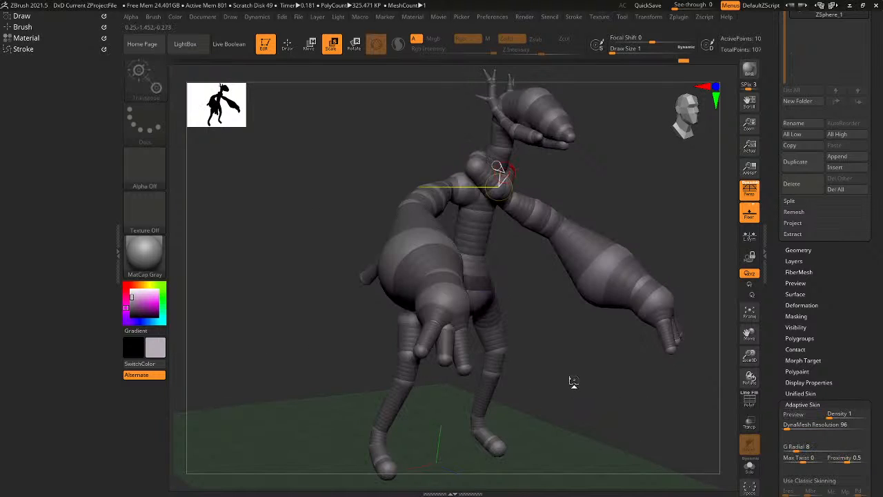
{"action": "key", "text": "a"}
{"action": "key", "text": "a"}
{"action": "key", "text": "a"}
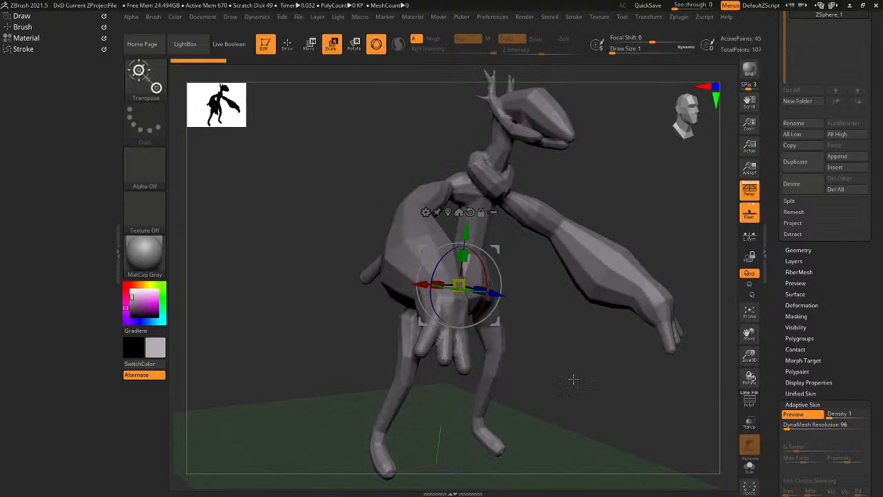
{"action": "left_click_drag", "start_coordinate": [570, 380], "coordinate": [701, 120]}
{"action": "key", "text": "a"}
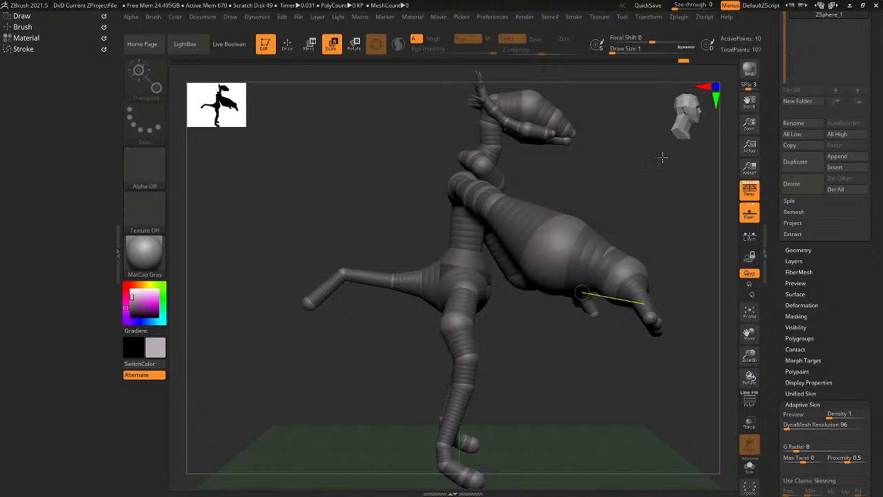
Insert a sphere between the elbow and the forearm bulge on each arm and scale it to shape the upper forearm.
{"action": "key", "text": "r"}
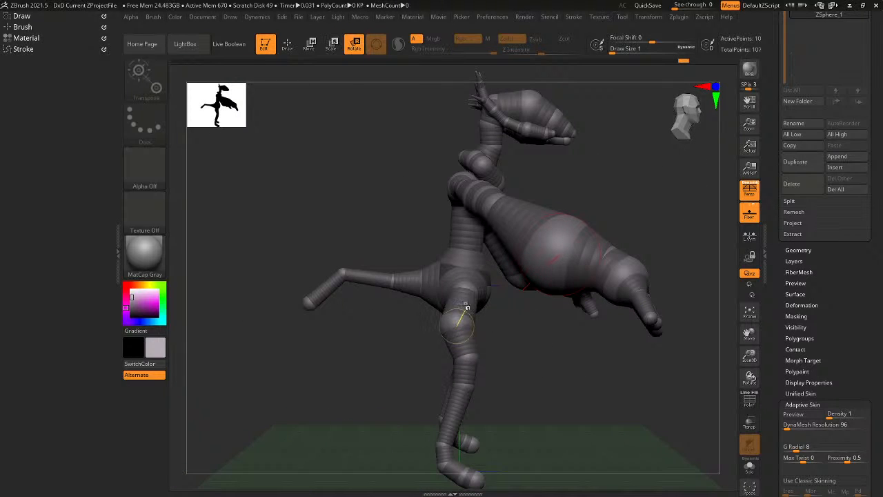
{"action": "left_click_drag", "start_coordinate": [460, 310], "coordinate": [484, 338]}
{"action": "left_click_drag", "start_coordinate": [548, 325], "coordinate": [457, 237]}
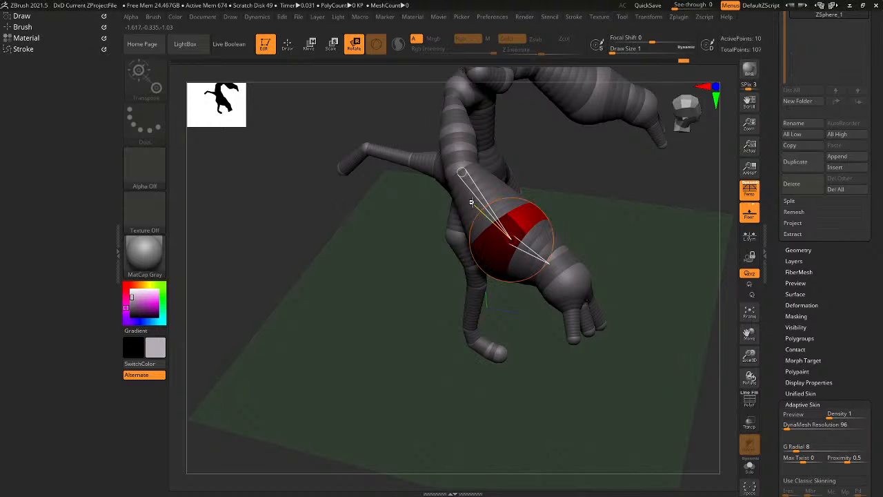
{"action": "key", "text": "q"}
{"action": "key", "text": "e"}
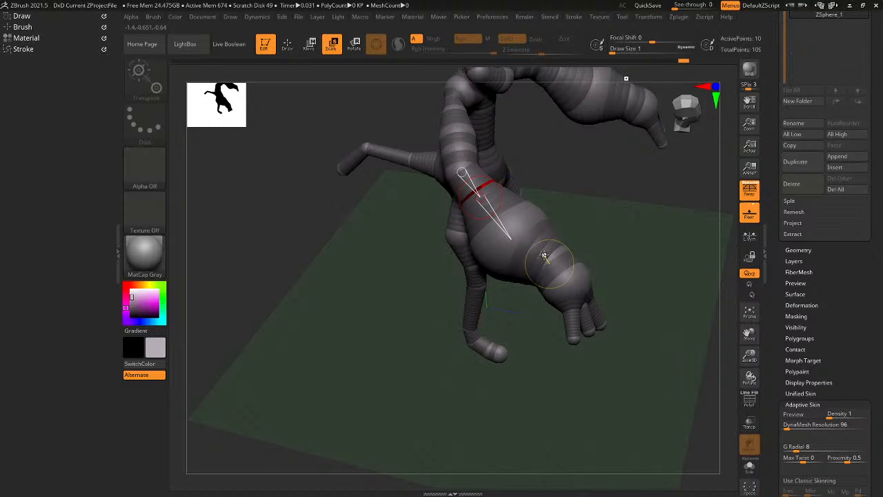
Rotate the hands upward at the wrists and adjust the size of the spheres near the elbows.
{"action": "key", "text": "r"}
{"action": "left_click_drag", "start_coordinate": [562, 276], "coordinate": [575, 265]}
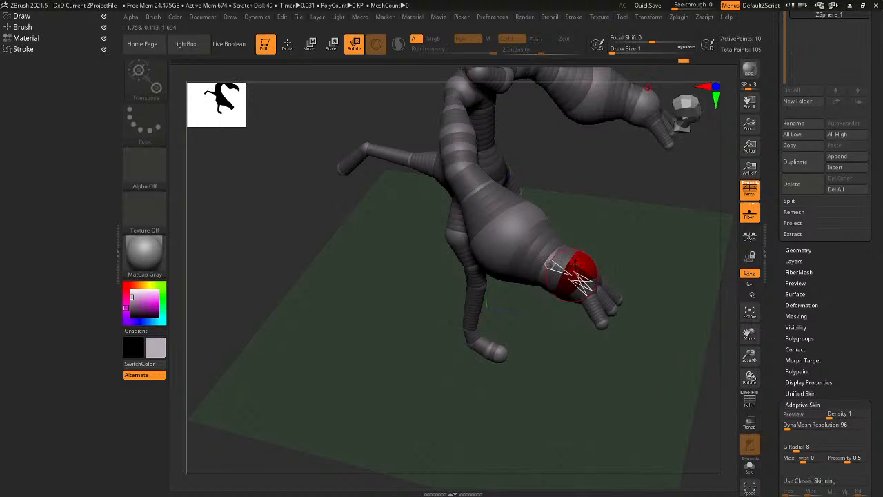
{"action": "right_click_drag", "start_coordinate": [574, 263], "coordinate": [485, 220], "text": "alt"}
{"action": "key", "text": "e"}
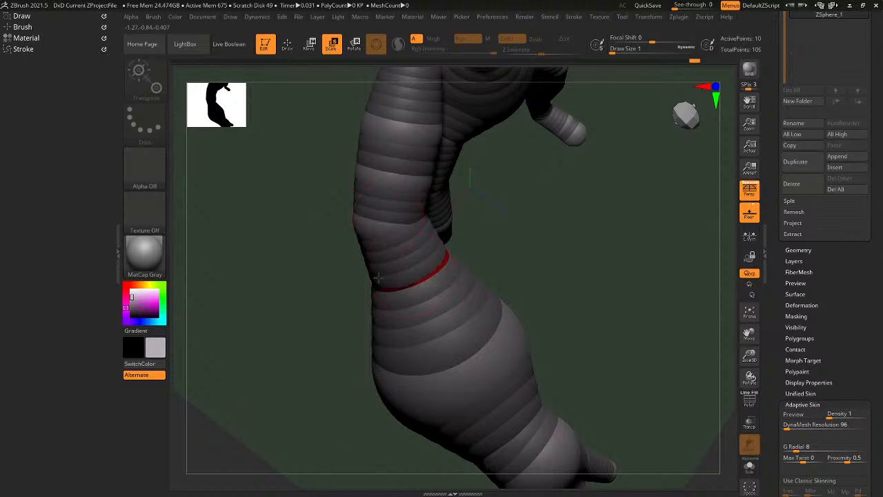
{"action": "right_click_drag", "start_coordinate": [414, 324], "coordinate": [377, 240]}
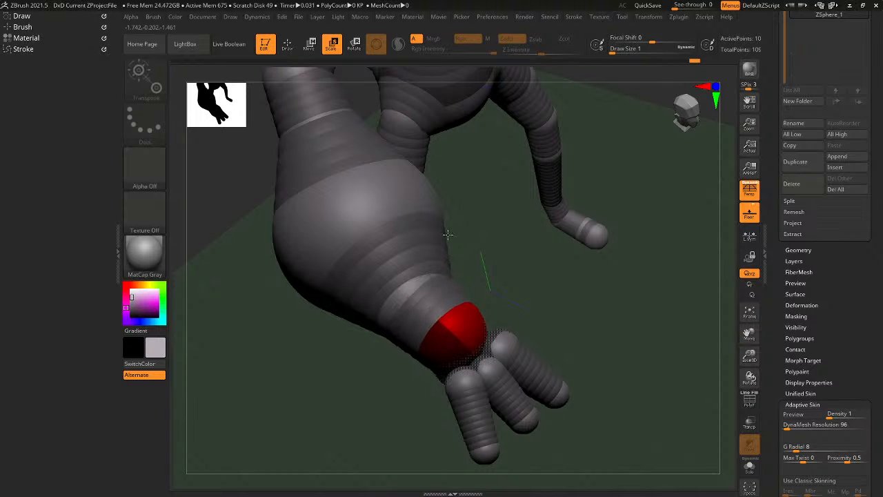
Try to move the sphere at the end of each forearm back toward the bulge and scale it down.
{"action": "key", "text": "w"}
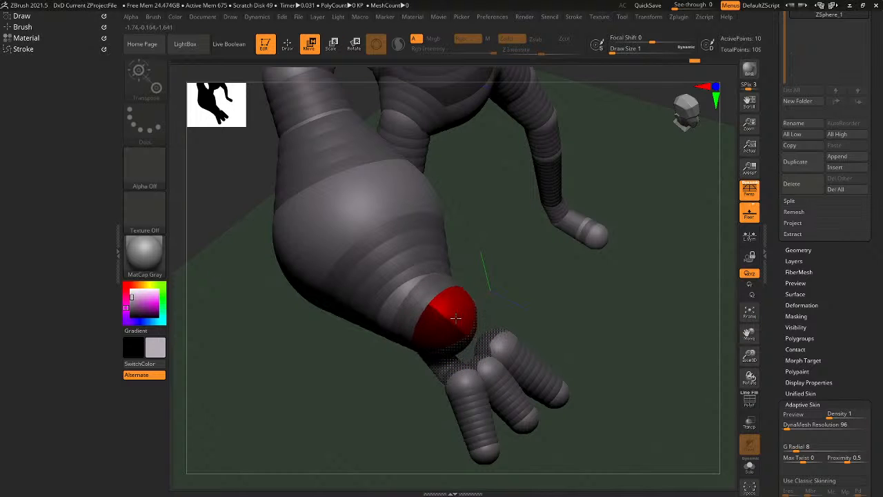
{"action": "right_click_drag", "start_coordinate": [456, 317], "coordinate": [475, 288]}
{"action": "key", "text": "e"}
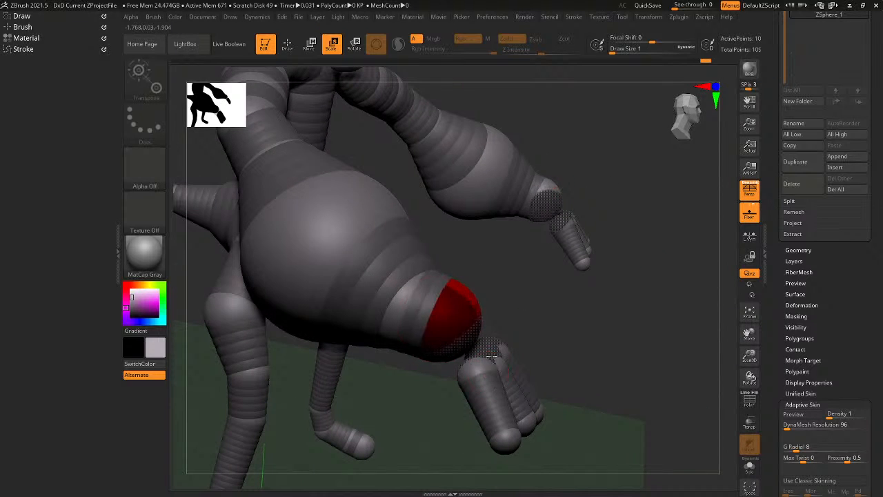
{"action": "left_click_drag", "start_coordinate": [491, 355], "coordinate": [512, 293]}
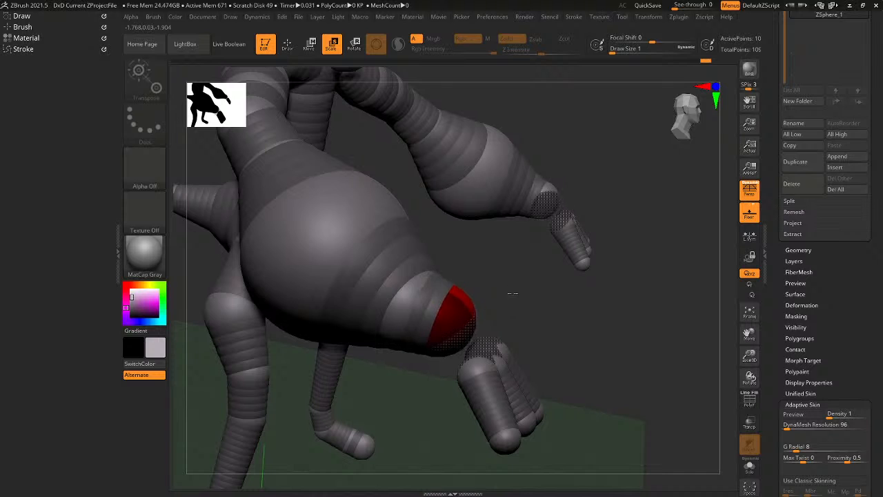
{"action": "right_click_drag", "start_coordinate": [512, 294], "coordinate": [463, 304]}
Delete the palm and finger spheres of both hands, leaving each arm ending in its forearm.
{"action": "key", "text": "q"}
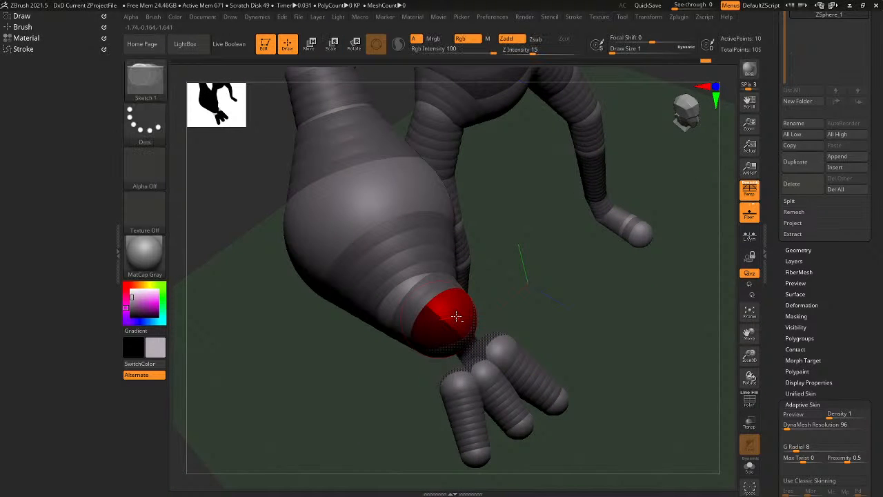
{"action": "left_click", "coordinate": [455, 315], "text": "alt"}
{"action": "right_click_drag", "start_coordinate": [460, 345], "coordinate": [483, 309]}
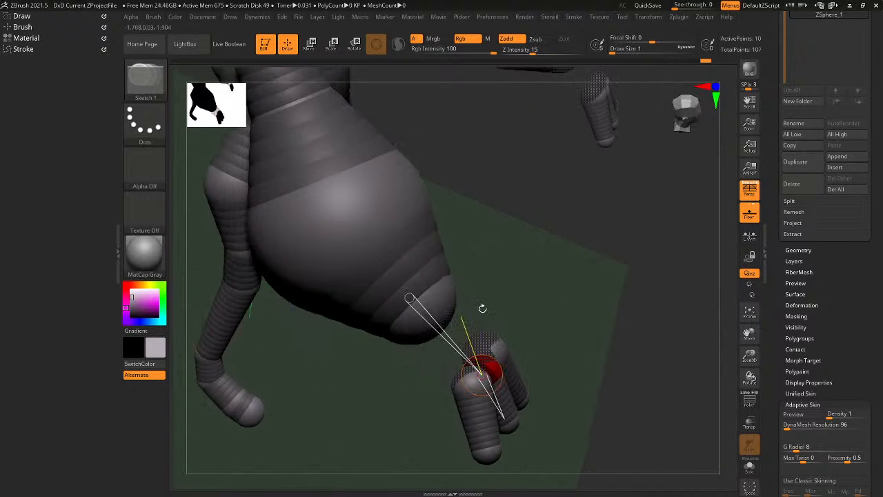
{"action": "right_click_drag", "start_coordinate": [505, 400], "coordinate": [475, 425]}
{"action": "left_click", "coordinate": [471, 448], "text": "alt"}
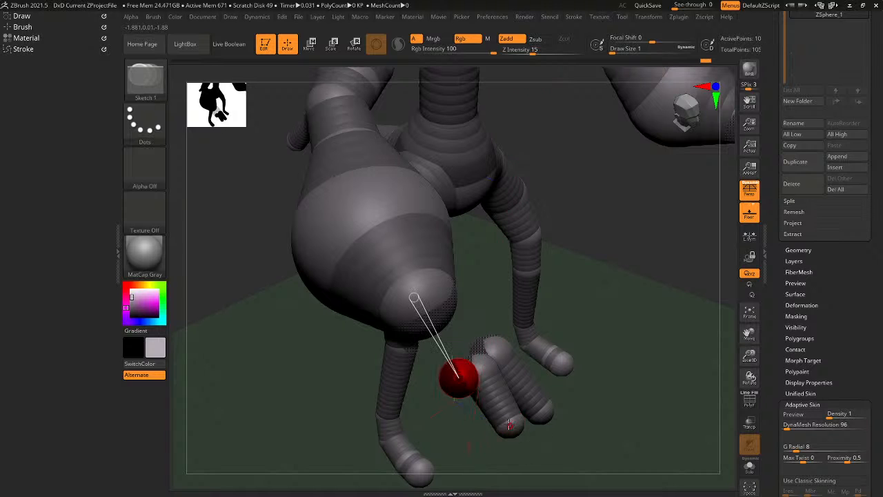
{"action": "left_click", "coordinate": [509, 424], "text": "alt"}
{"action": "left_click", "coordinate": [545, 412], "text": "alt"}
{"action": "left_click", "coordinate": [501, 354], "text": "alt"}
{"action": "left_click", "coordinate": [488, 367], "text": "alt"}
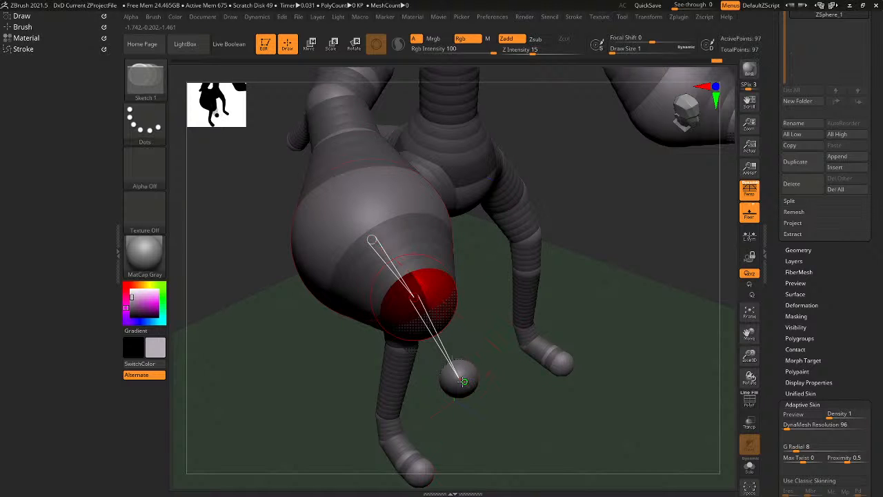
{"action": "left_click", "coordinate": [455, 374], "text": "alt"}
{"action": "right_click_drag", "start_coordinate": [452, 362], "coordinate": [435, 294]}
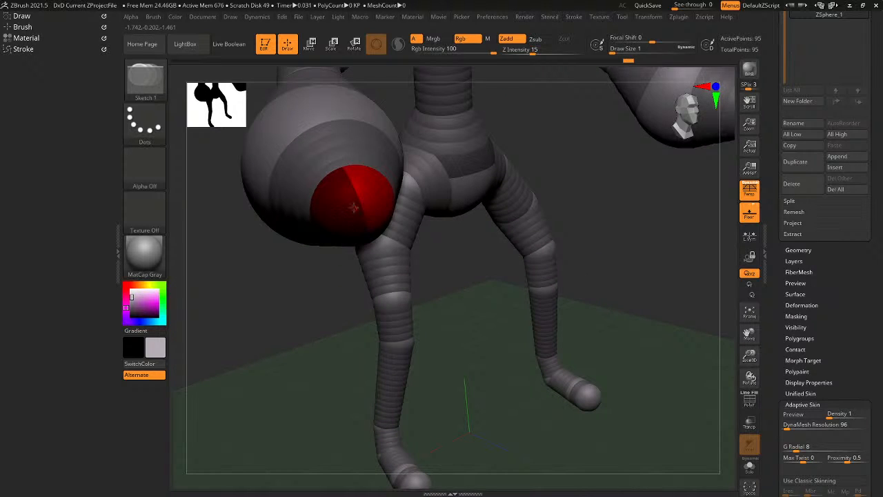
Draw a new hand sphere at the end of each forearm, move it outward and enlarge it.
{"action": "left_click_drag", "start_coordinate": [363, 214], "coordinate": [380, 227]}
{"action": "right_click_drag", "start_coordinate": [380, 227], "coordinate": [412, 276]}
{"action": "key", "text": "w"}
{"action": "left_click_drag", "start_coordinate": [384, 230], "coordinate": [413, 255]}
{"action": "right_click_drag", "start_coordinate": [412, 255], "coordinate": [396, 220]}
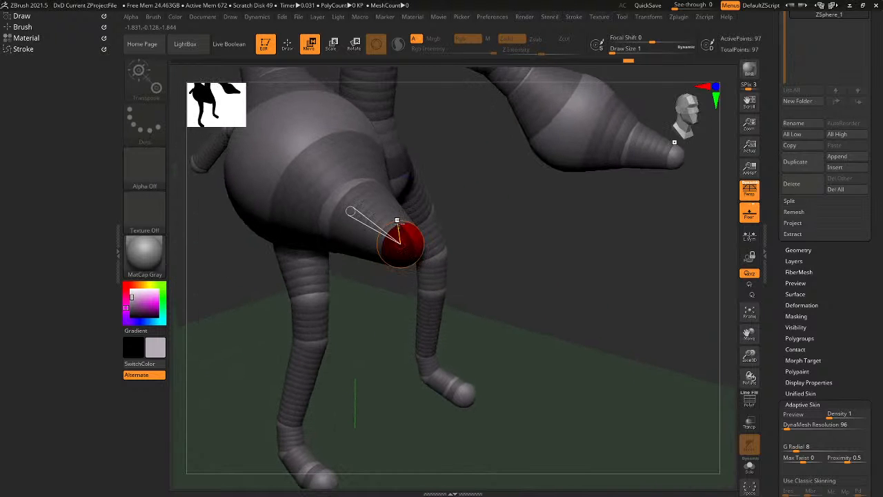
{"action": "key", "text": "e"}
{"action": "left_click_drag", "start_coordinate": [408, 238], "coordinate": [502, 496]}
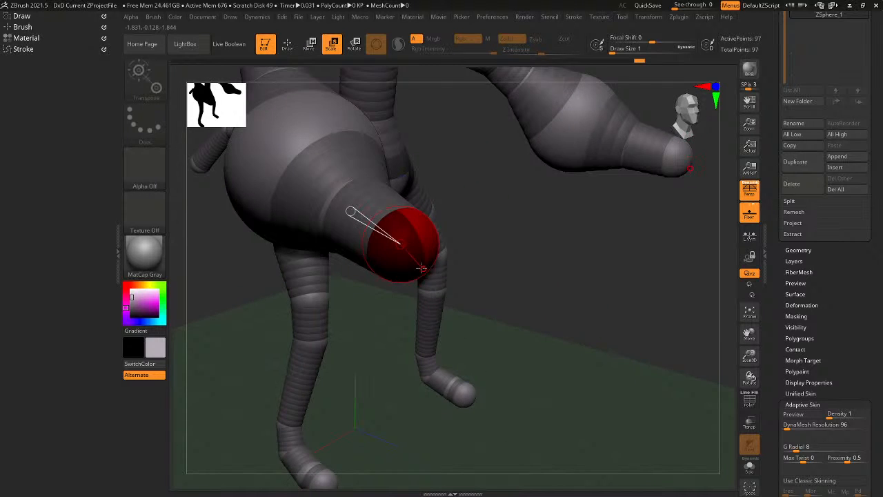
Draw three finger spheres and a thumb sphere on each new hand.
{"action": "mouse_move", "coordinate": [421, 267]}
{"action": "right_mouse_down"}
{"action": "mouse_move", "coordinate": [404, 252]}
{"action": "mouse_move", "coordinate": [428, 250]}
{"action": "right_mouse_up"}
{"action": "key", "text": "q"}
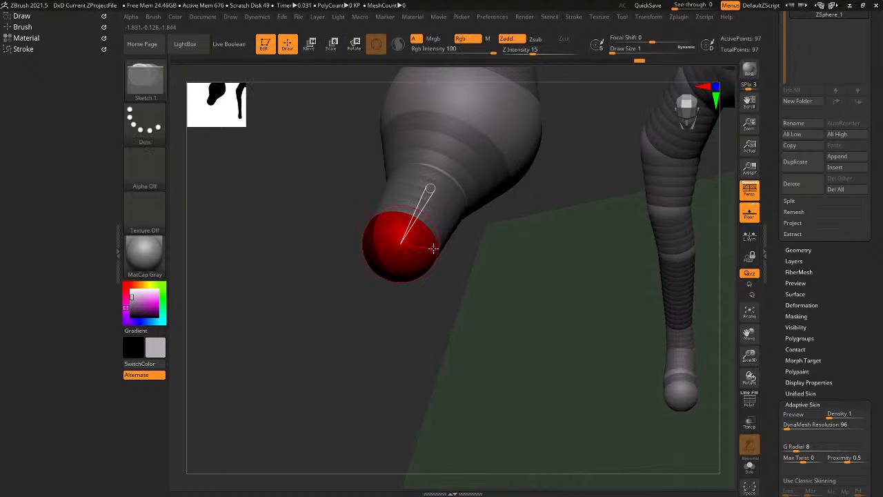
{"action": "right_click_drag", "start_coordinate": [410, 282], "coordinate": [364, 175]}
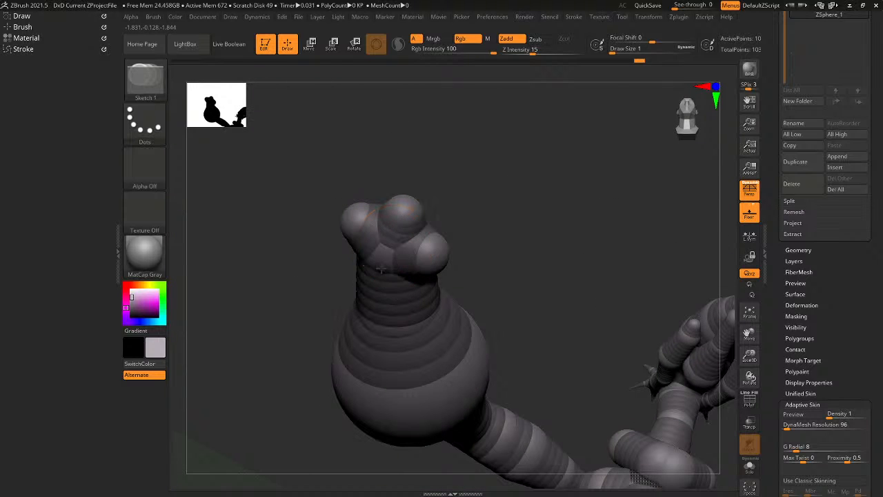
{"action": "key", "text": "w"}
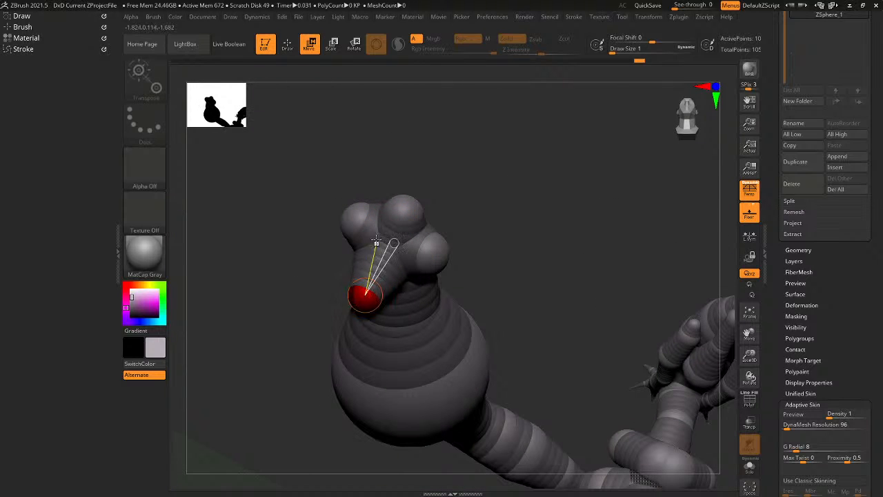
Move the finger and thumb spheres outward from the palms to form short, thick digits.
{"action": "right_click_drag", "start_coordinate": [397, 222], "coordinate": [386, 267]}
{"action": "left_click_drag", "start_coordinate": [455, 234], "coordinate": [476, 263]}
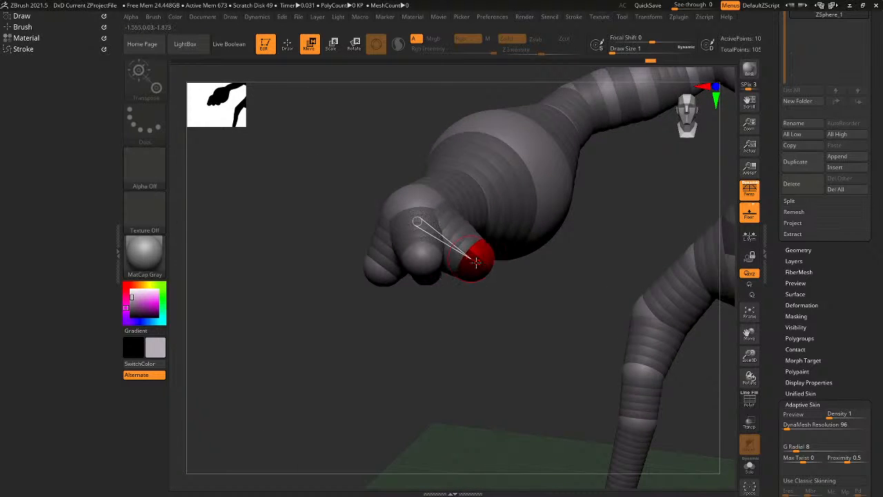
{"action": "right_click_drag", "start_coordinate": [476, 262], "coordinate": [514, 217]}
{"action": "right_click_drag", "start_coordinate": [442, 267], "coordinate": [396, 275]}
{"action": "key", "text": "r"}
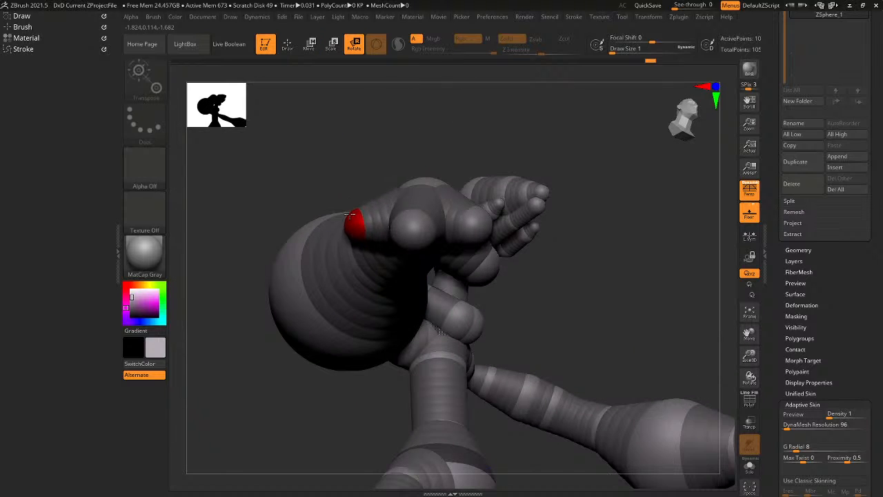
{"action": "right_click_drag", "start_coordinate": [350, 215], "coordinate": [374, 260]}
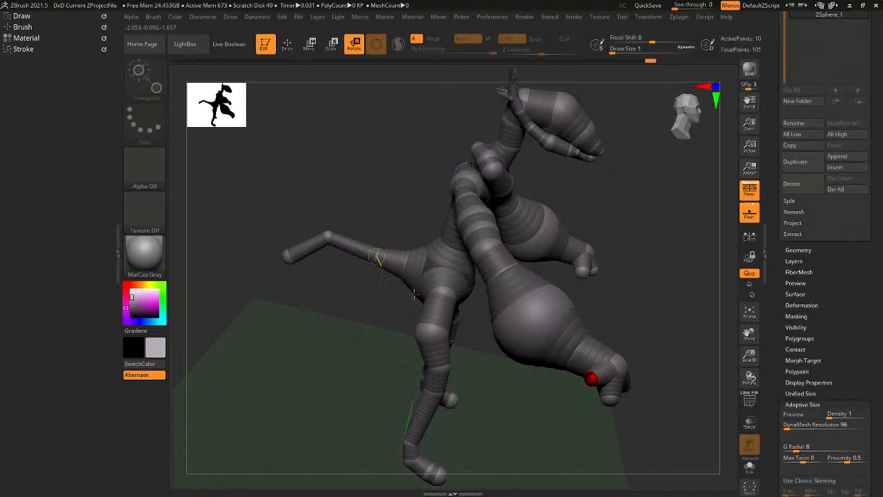
Scale the forearm spheres to spread the bulge more evenly along each forearm.
{"action": "right_click_drag", "start_coordinate": [414, 293], "coordinate": [508, 306]}
{"action": "key", "text": "e"}
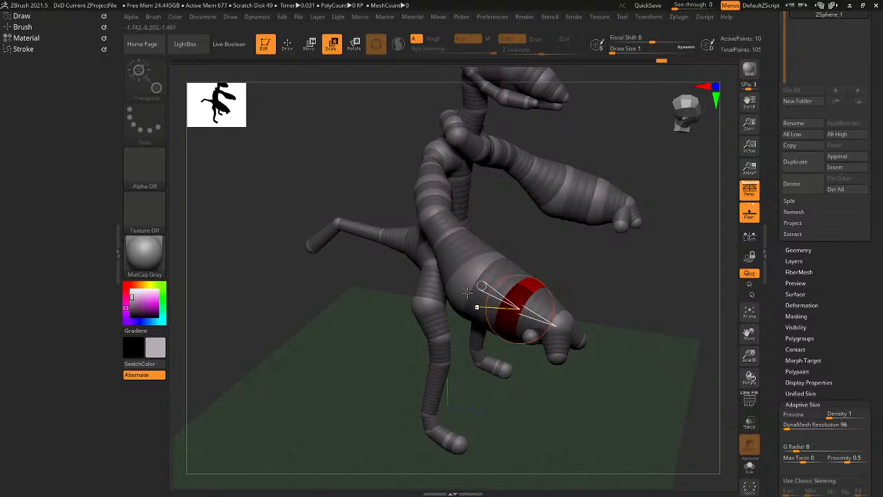
{"action": "left_click_drag", "start_coordinate": [442, 235], "coordinate": [461, 293]}
{"action": "right_click_drag", "start_coordinate": [463, 300], "coordinate": [506, 257]}
Rotate the arm and forearm segments around the elbows so the forearms reach forward from the upper arms.
{"action": "key", "text": "r"}
{"action": "left_click_drag", "start_coordinate": [473, 276], "coordinate": [549, 283]}
{"action": "right_click_drag", "start_coordinate": [549, 283], "coordinate": [423, 207]}
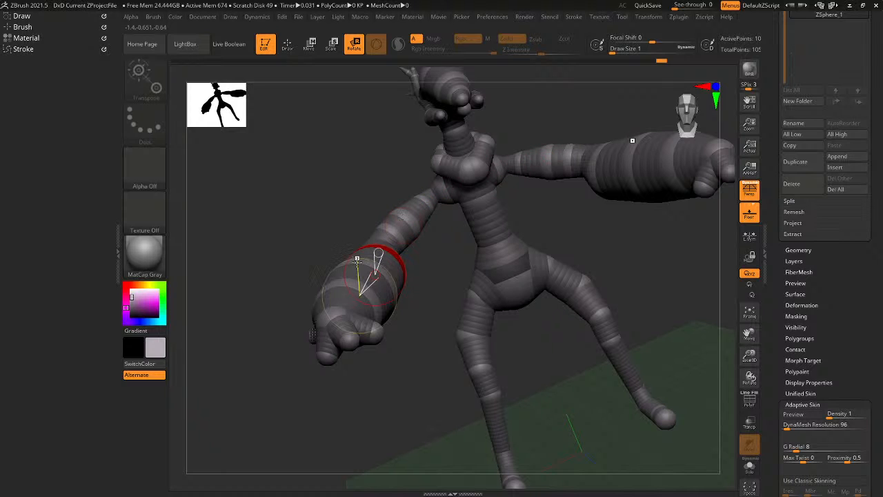
{"action": "right_click_drag", "start_coordinate": [356, 259], "coordinate": [417, 272]}
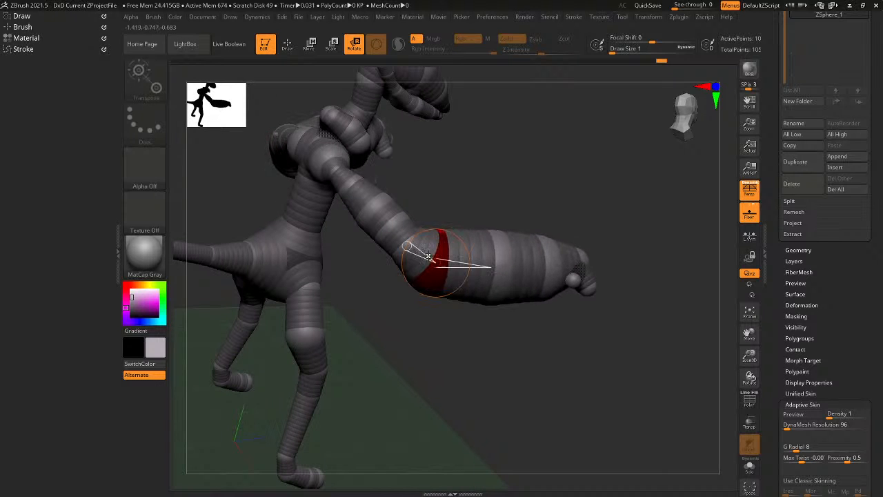
{"action": "right_click_drag", "start_coordinate": [503, 256], "coordinate": [454, 252]}
{"action": "left_click_drag", "start_coordinate": [454, 252], "coordinate": [451, 276]}
{"action": "right_click_drag", "start_coordinate": [451, 276], "coordinate": [423, 367]}
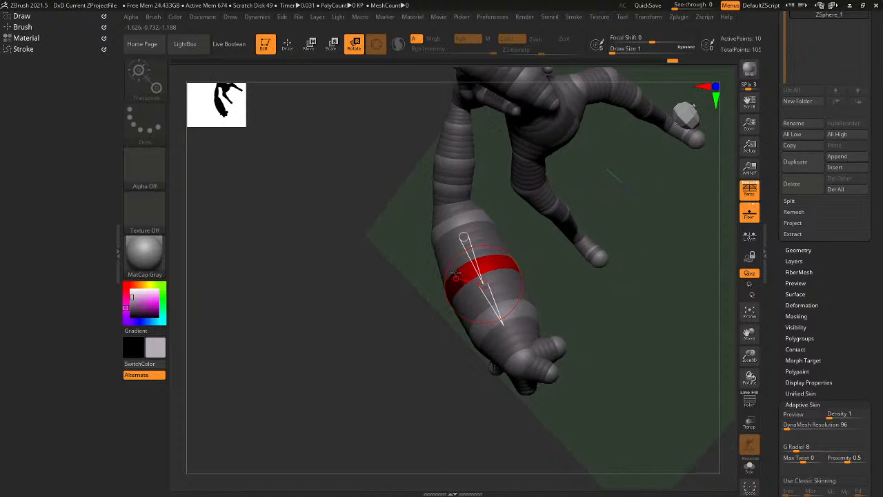
{"action": "left_click_drag", "start_coordinate": [457, 278], "coordinate": [500, 239]}
{"action": "right_click_drag", "start_coordinate": [501, 242], "coordinate": [524, 166]}
{"action": "right_click_drag", "start_coordinate": [560, 206], "coordinate": [473, 242]}
{"action": "mouse_move", "coordinate": [467, 302]}
{"action": "right_mouse_down"}
{"action": "mouse_move", "coordinate": [476, 307]}
{"action": "mouse_move", "coordinate": [451, 297]}
{"action": "mouse_move", "coordinate": [522, 302]}
{"action": "right_mouse_up"}
Delete the finger, thumb and remaining extra spheres at the end of each forearm.
{"action": "key", "text": "q"}
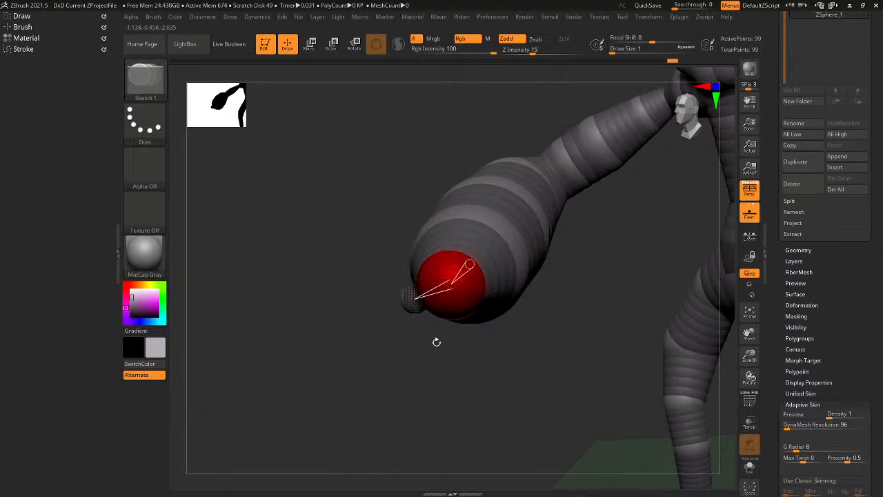
{"action": "mouse_move", "coordinate": [407, 301]}
{"action": "right_mouse_down"}
{"action": "mouse_move", "coordinate": [489, 289]}
{"action": "mouse_move", "coordinate": [460, 295]}
{"action": "mouse_move", "coordinate": [491, 303]}
{"action": "mouse_move", "coordinate": [476, 295]}
{"action": "mouse_move", "coordinate": [449, 343]}
{"action": "right_mouse_up"}
{"action": "left_click", "coordinate": [463, 296]}
Rotate the forearm segments inward so both massive forearms curve toward each other in front of the body.
{"action": "key", "text": "r"}
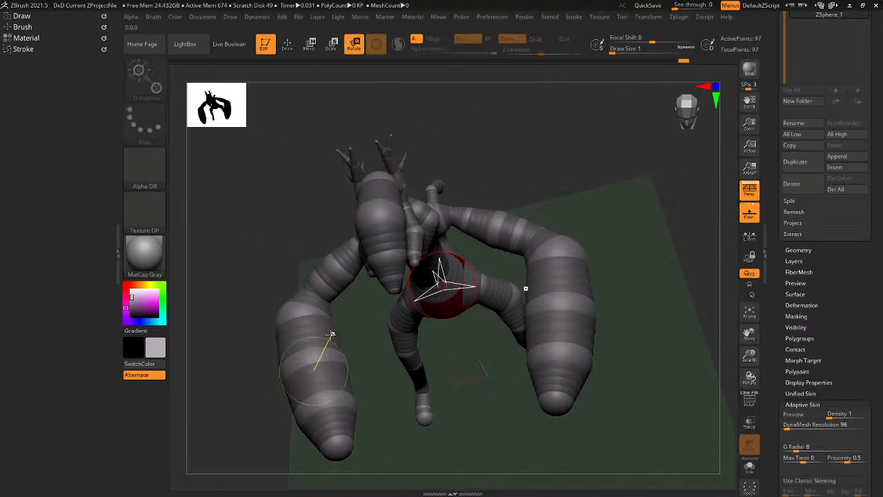
{"action": "left_click_drag", "start_coordinate": [328, 336], "coordinate": [327, 339]}
{"action": "left_click_drag", "start_coordinate": [333, 388], "coordinate": [331, 391]}
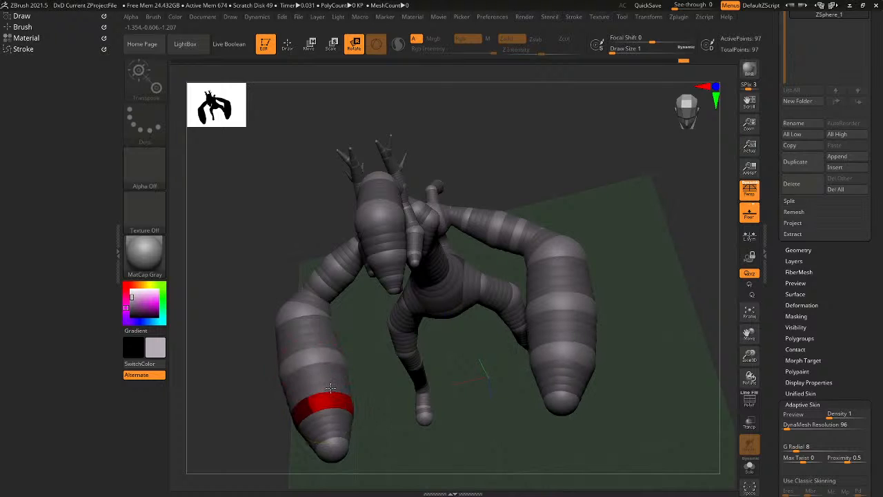
{"action": "left_click_drag", "start_coordinate": [333, 440], "coordinate": [327, 445]}
{"action": "right_click_drag", "start_coordinate": [327, 444], "coordinate": [336, 444]}
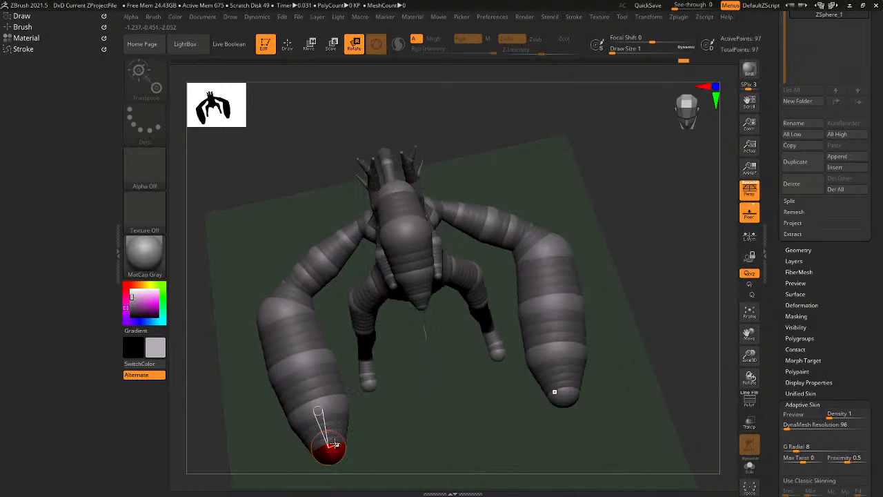
Rotate the end spheres of the massive forearms and adjust the arm segments' angle at the shoulders.
{"action": "left_click_drag", "start_coordinate": [334, 440], "coordinate": [343, 443]}
{"action": "right_click_drag", "start_coordinate": [343, 431], "coordinate": [403, 422]}
{"action": "right_click_drag", "start_coordinate": [359, 345], "coordinate": [363, 386]}
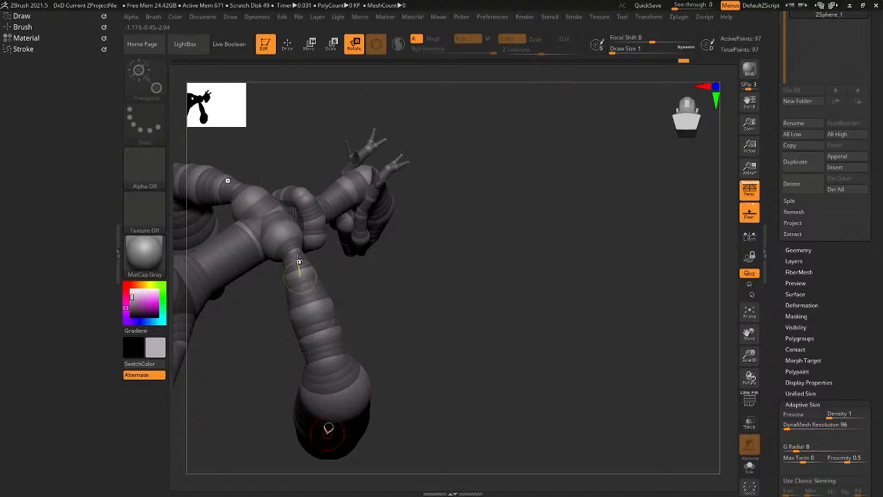
{"action": "left_click_drag", "start_coordinate": [298, 260], "coordinate": [309, 262]}
{"action": "right_click_drag", "start_coordinate": [308, 262], "coordinate": [239, 157]}
{"action": "key", "text": "f"}
{"action": "right_click_drag", "start_coordinate": [424, 176], "coordinate": [431, 178]}
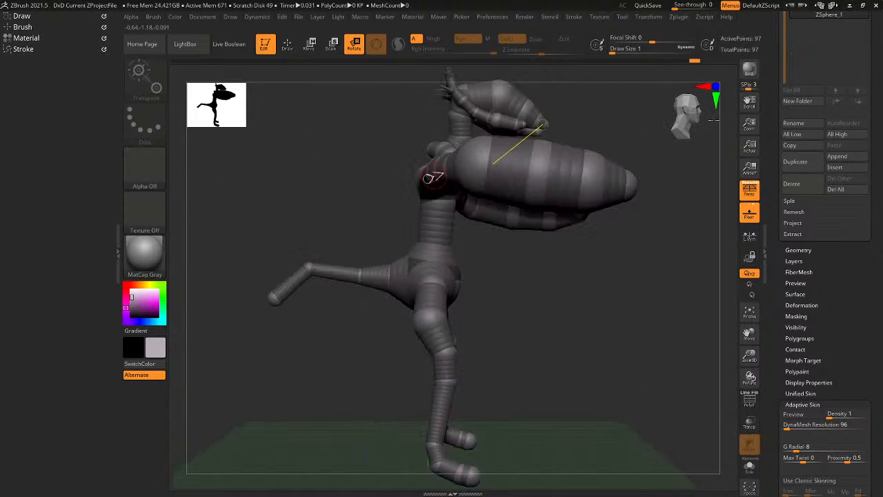
Move the ZSphere at the back of the head upward and the mid-neck ZSphere backward.
{"action": "right_click_drag", "start_coordinate": [652, 116], "coordinate": [460, 253]}
{"action": "right_click_drag", "start_coordinate": [473, 237], "coordinate": [456, 308], "text": "ctrl"}
{"action": "right_click_drag", "start_coordinate": [414, 259], "coordinate": [413, 279]}
{"action": "key", "text": "w"}
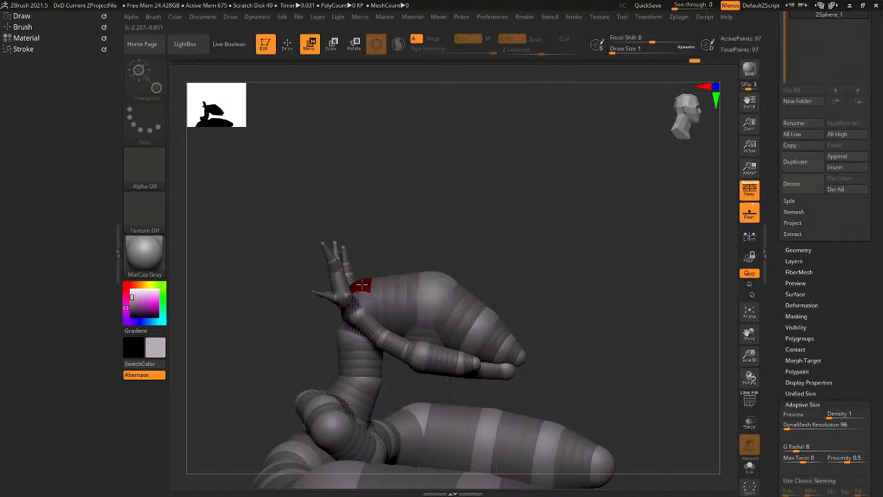
{"action": "left_click_drag", "start_coordinate": [360, 281], "coordinate": [365, 276]}
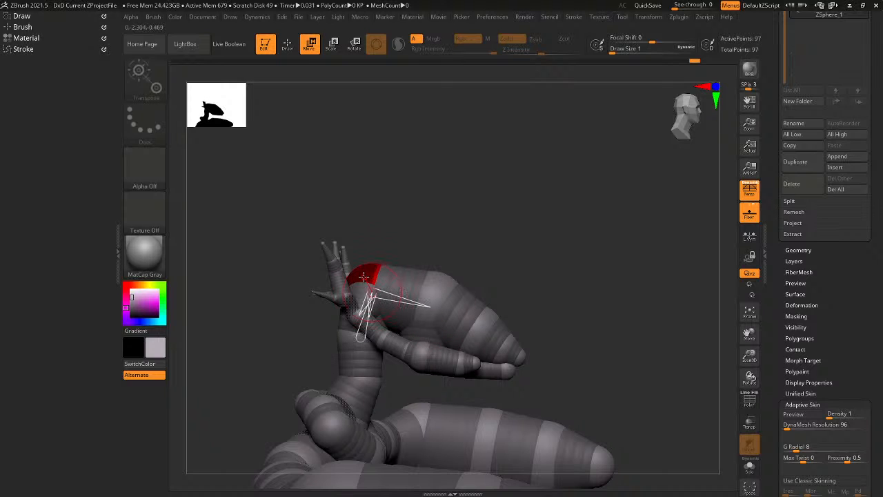
{"action": "mouse_move", "coordinate": [414, 245]}
{"action": "right_mouse_down"}
{"action": "mouse_move", "coordinate": [395, 248]}
{"action": "mouse_move", "coordinate": [422, 239]}
{"action": "right_mouse_up"}
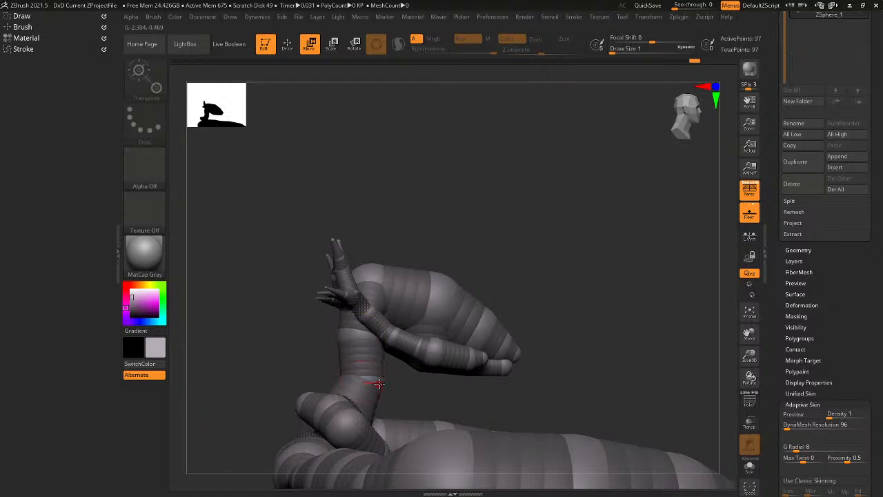
{"action": "mouse_move", "coordinate": [373, 382]}
{"action": "left_mouse_down"}
{"action": "mouse_move", "coordinate": [379, 388]}
{"action": "mouse_move", "coordinate": [366, 383]}
{"action": "mouse_move", "coordinate": [373, 384]}
{"action": "left_mouse_up"}
{"action": "left_click_drag", "start_coordinate": [524, 383], "coordinate": [367, 388]}
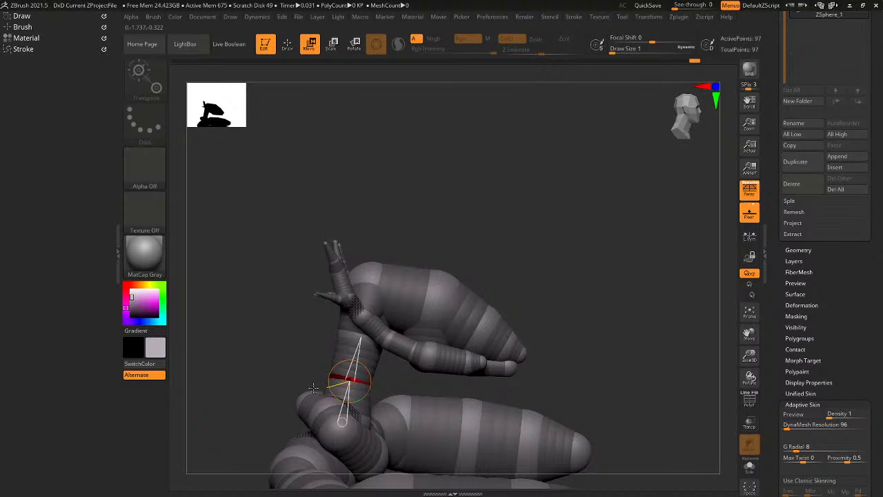
Add a mirrored pair of small ZSpheres at the base of the jaw branches and pull them upward along the head's sides.
{"action": "key", "text": "q"}
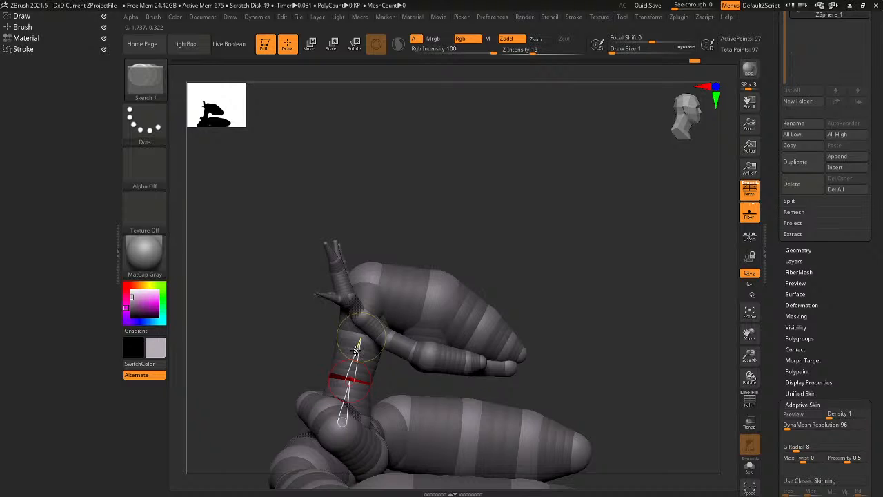
{"action": "right_click_drag", "start_coordinate": [356, 350], "coordinate": [399, 314], "text": "alt"}
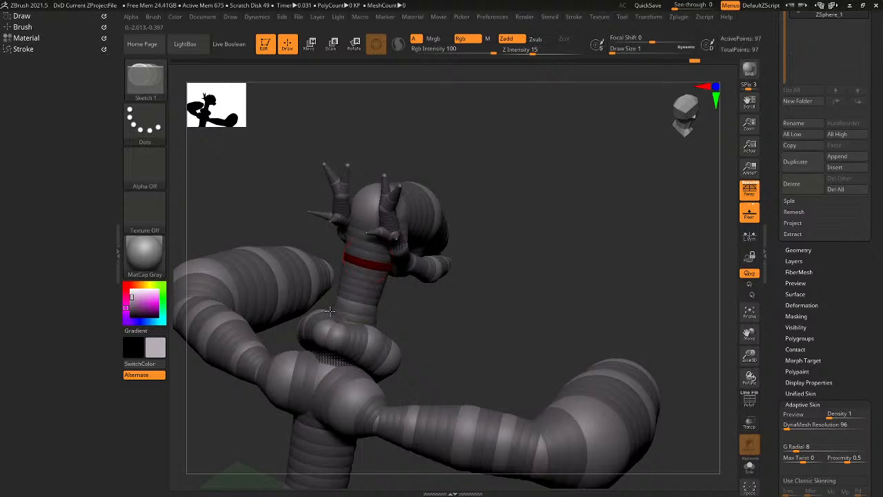
{"action": "right_click_drag", "start_coordinate": [329, 311], "coordinate": [332, 353], "text": "ctrl"}
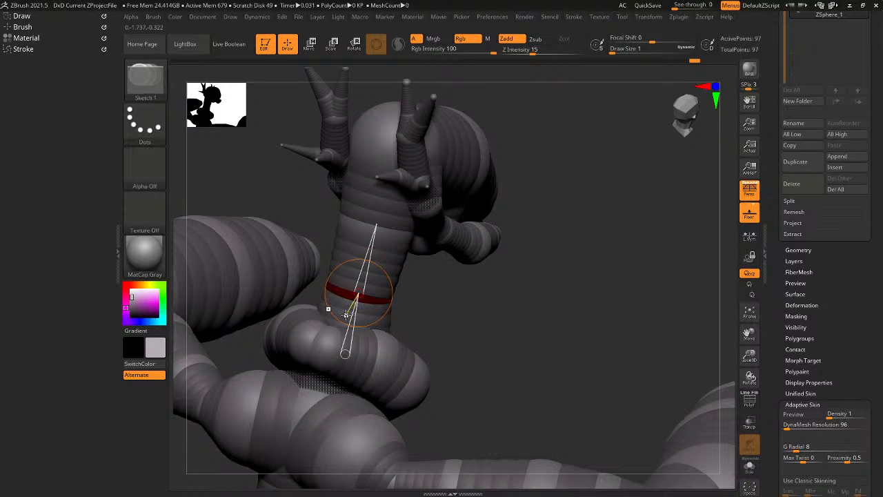
{"action": "right_click_drag", "start_coordinate": [345, 314], "coordinate": [325, 276]}
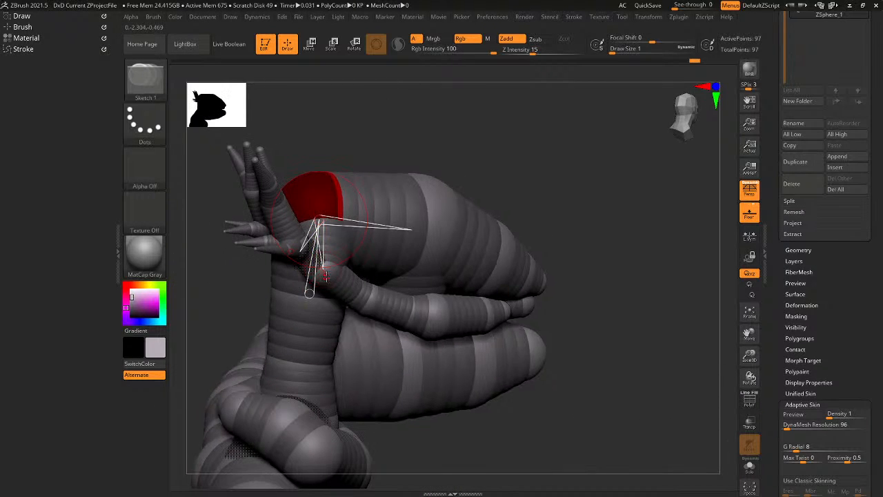
{"action": "key", "text": "w"}
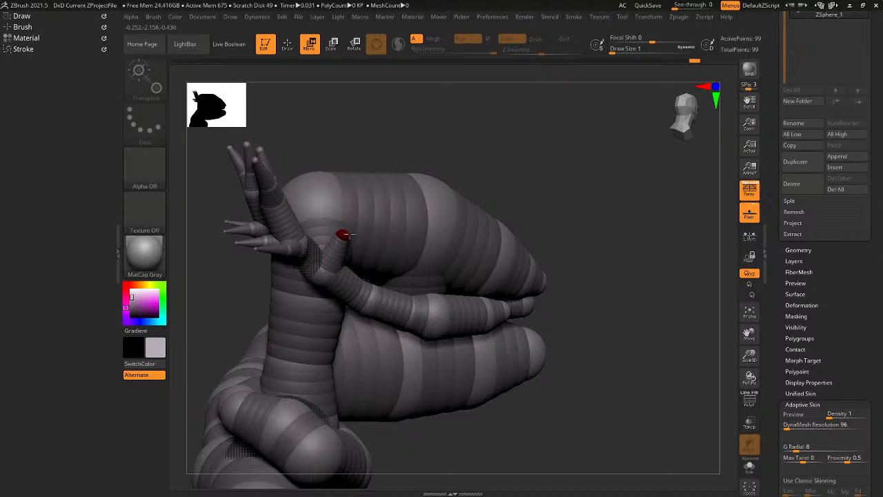
{"action": "right_click_drag", "start_coordinate": [341, 229], "coordinate": [340, 237]}
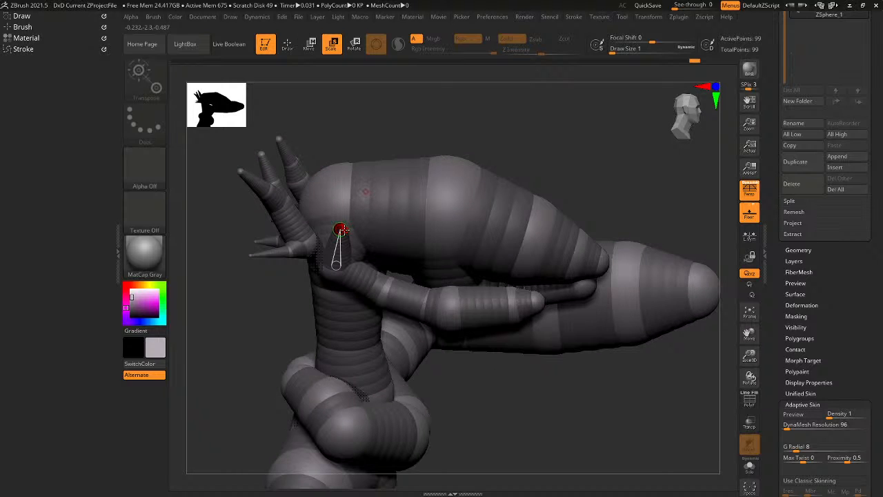
Extend the new side branches with two more ZSpheres each, curving them up and inward over the top of the head.
{"action": "key", "text": "q"}
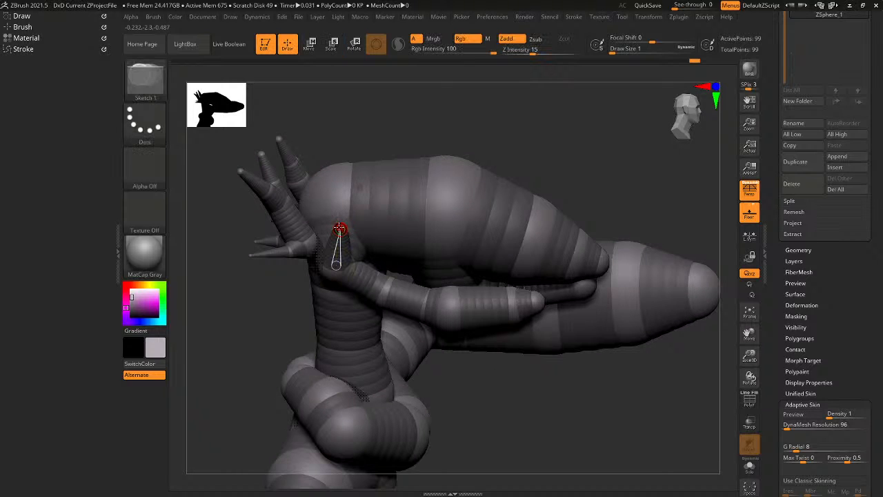
{"action": "key", "text": "w"}
{"action": "left_click_drag", "start_coordinate": [340, 228], "coordinate": [325, 185]}
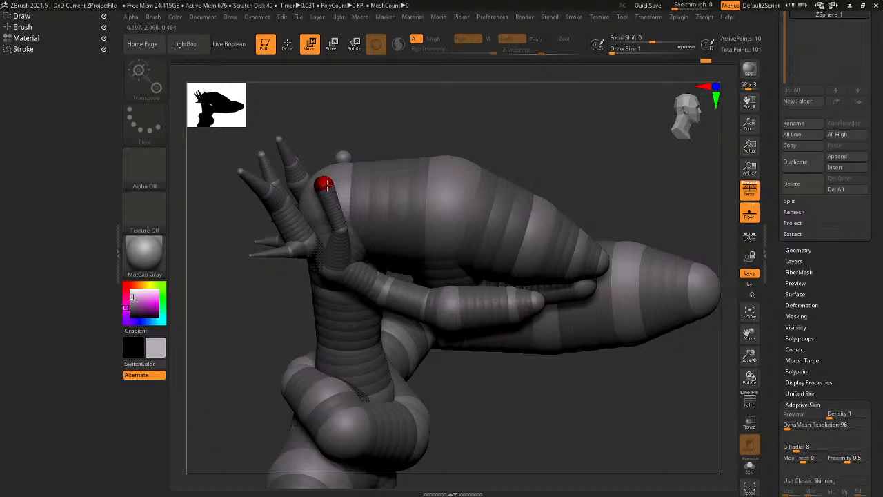
{"action": "right_click_drag", "start_coordinate": [327, 185], "coordinate": [328, 198]}
{"action": "key", "text": "q"}
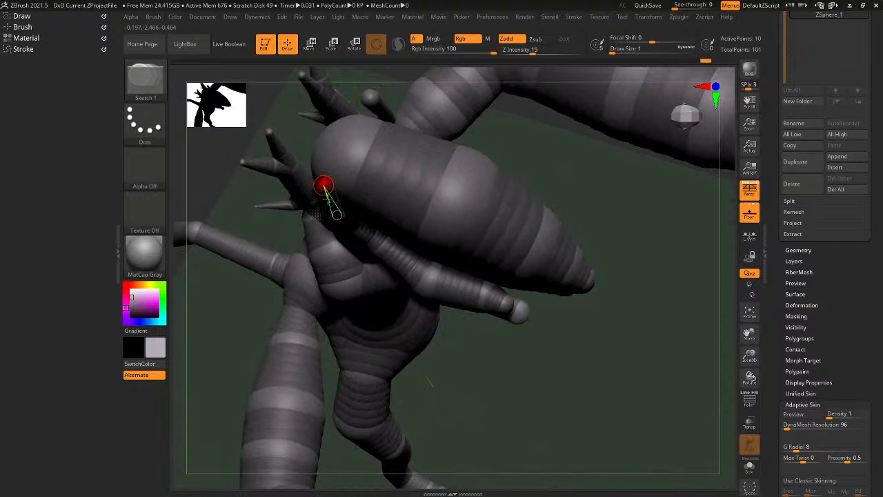
{"action": "key", "text": "w"}
{"action": "left_click_drag", "start_coordinate": [338, 182], "coordinate": [338, 136]}
{"action": "right_click_drag", "start_coordinate": [339, 135], "coordinate": [327, 72]}
{"action": "right_click_drag", "start_coordinate": [320, 181], "coordinate": [337, 197]}
{"action": "right_click_drag", "start_coordinate": [327, 235], "coordinate": [313, 211]}
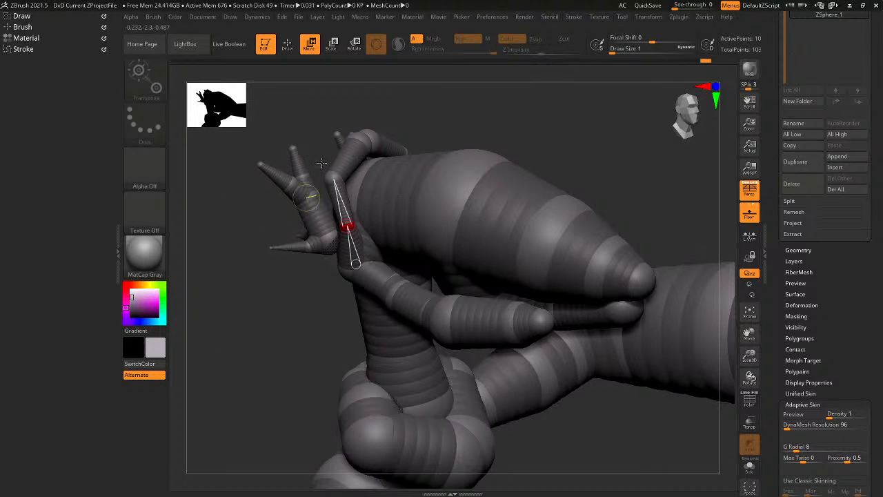
Rotate the branched horns behind the head so they splay outward away from the skull.
{"action": "right_click_drag", "start_coordinate": [311, 150], "coordinate": [390, 207]}
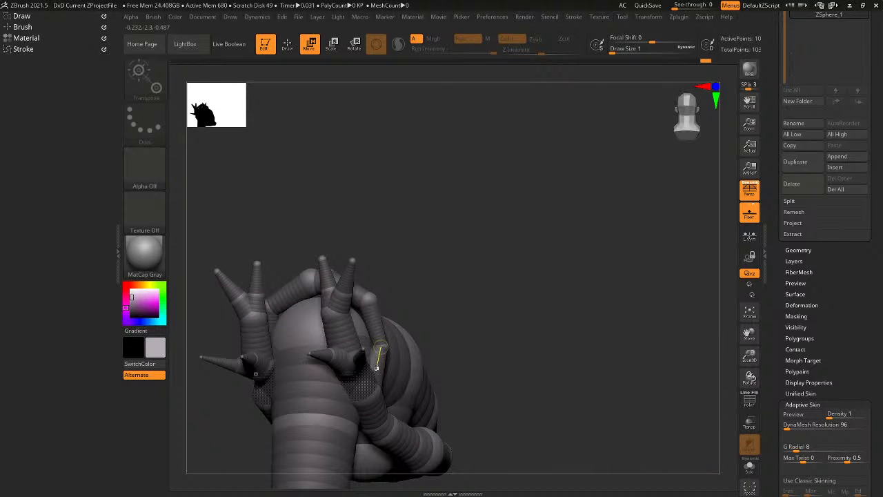
{"action": "mouse_move", "coordinate": [349, 362]}
{"action": "right_mouse_down"}
{"action": "mouse_move", "coordinate": [387, 338]}
{"action": "mouse_move", "coordinate": [362, 373]}
{"action": "mouse_move", "coordinate": [405, 369]}
{"action": "mouse_move", "coordinate": [403, 360]}
{"action": "mouse_move", "coordinate": [361, 352]}
{"action": "mouse_move", "coordinate": [329, 330]}
{"action": "mouse_move", "coordinate": [324, 358]}
{"action": "mouse_move", "coordinate": [351, 356]}
{"action": "mouse_move", "coordinate": [368, 351]}
{"action": "mouse_move", "coordinate": [386, 319]}
{"action": "mouse_move", "coordinate": [384, 348]}
{"action": "right_mouse_up"}
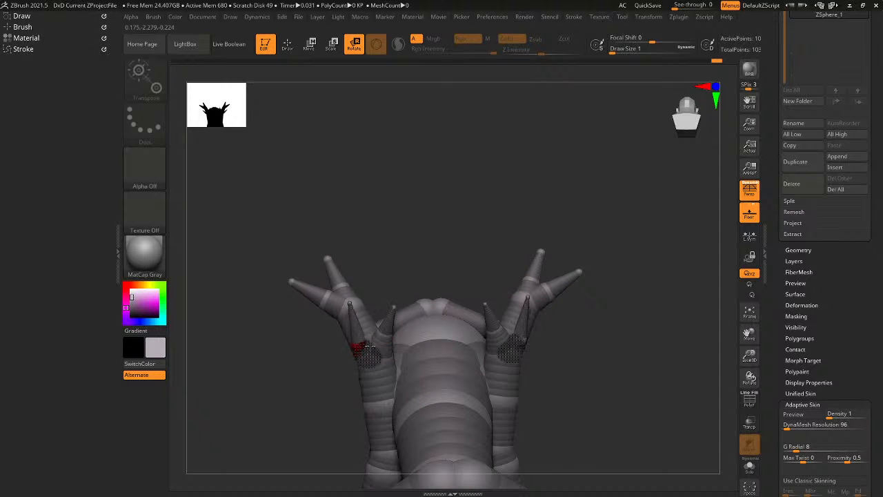
{"action": "right_click_drag", "start_coordinate": [384, 354], "coordinate": [372, 367]}
{"action": "left_click_drag", "start_coordinate": [386, 365], "coordinate": [363, 383]}
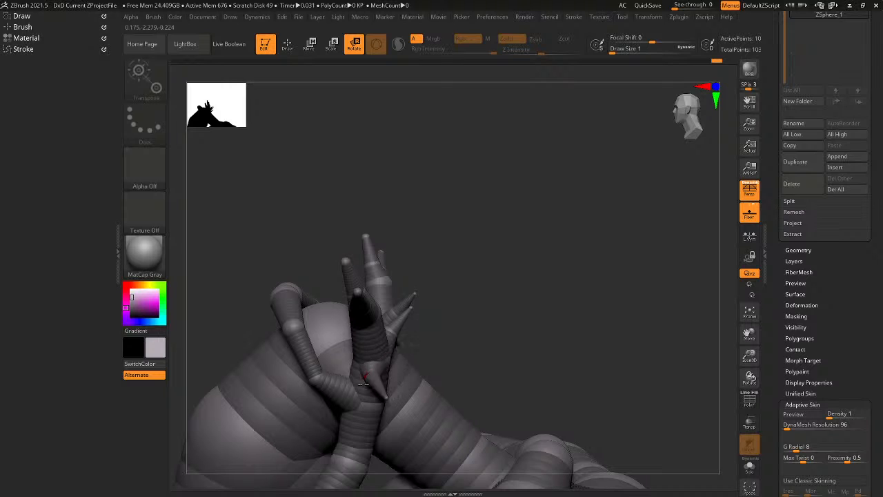
{"action": "right_click_drag", "start_coordinate": [355, 362], "coordinate": [489, 316]}
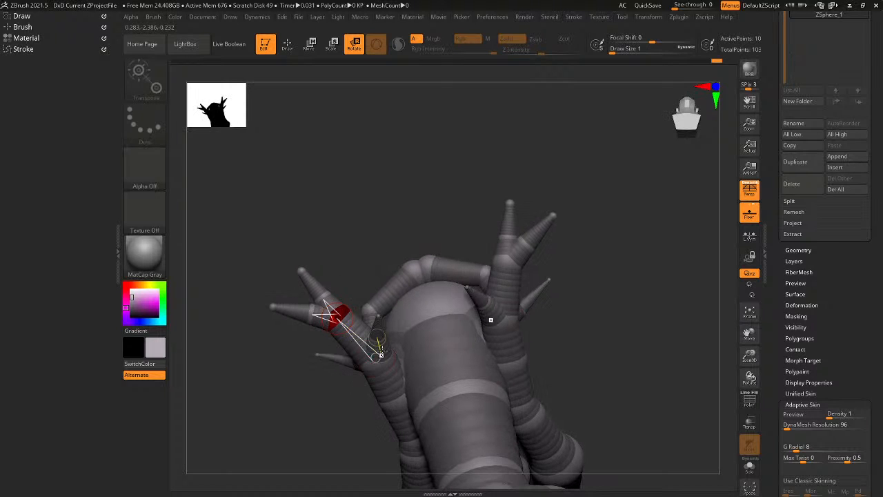
{"action": "right_click_drag", "start_coordinate": [338, 362], "coordinate": [417, 298]}
{"action": "right_click_drag", "start_coordinate": [447, 96], "coordinate": [499, 158]}
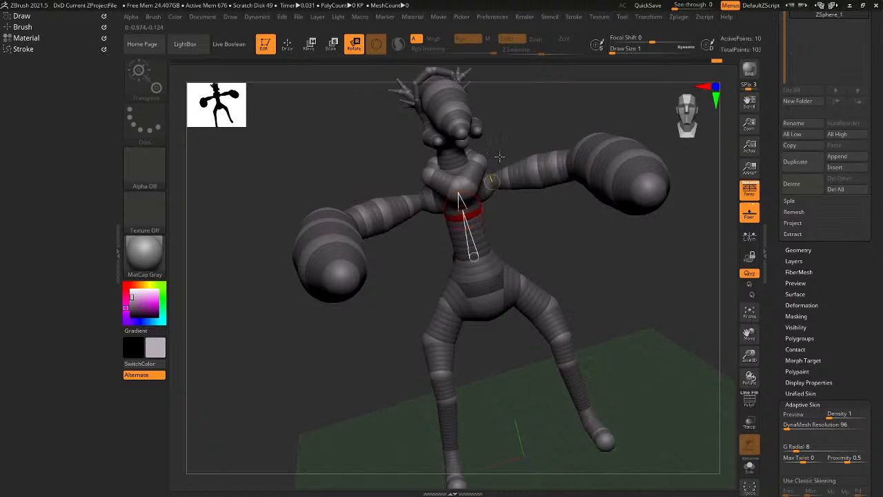
Adjust the angle of the upper forks on the branched horns from behind the head.
{"action": "left_click", "coordinate": [701, 106]}
{"action": "right_click_drag", "start_coordinate": [543, 177], "coordinate": [591, 368], "text": "alt"}
{"action": "left_click_drag", "start_coordinate": [464, 205], "coordinate": [456, 228]}
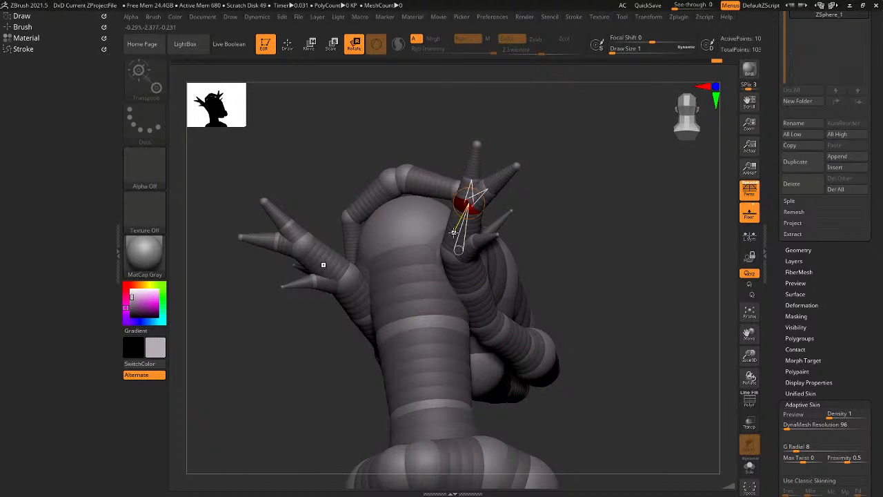
{"action": "right_click_drag", "start_coordinate": [454, 235], "coordinate": [477, 281]}
{"action": "mouse_move", "coordinate": [486, 198]}
{"action": "left_mouse_down"}
{"action": "mouse_move", "coordinate": [463, 213]}
{"action": "mouse_move", "coordinate": [486, 187]}
{"action": "left_mouse_up"}
{"action": "right_click_drag", "start_coordinate": [507, 167], "coordinate": [503, 201]}
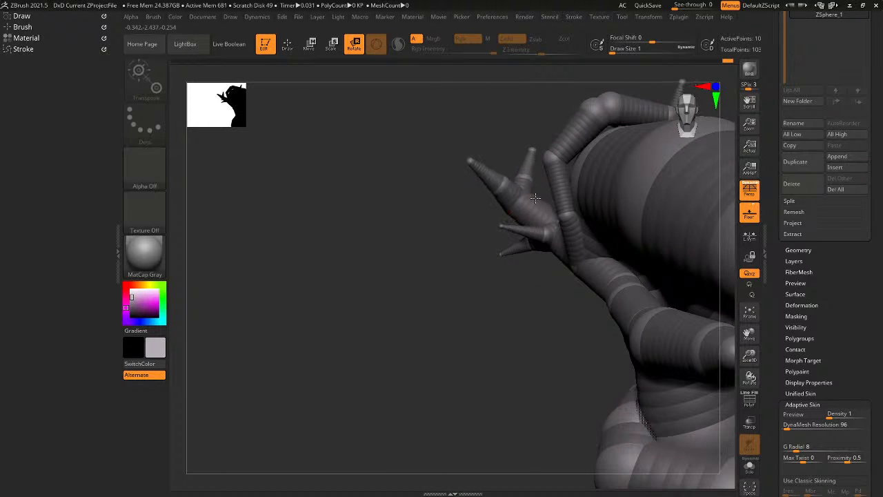
Rotate the individual prongs at the horn forks to spread them apart in different directions.
{"action": "left_click_drag", "start_coordinate": [535, 198], "coordinate": [500, 197]}
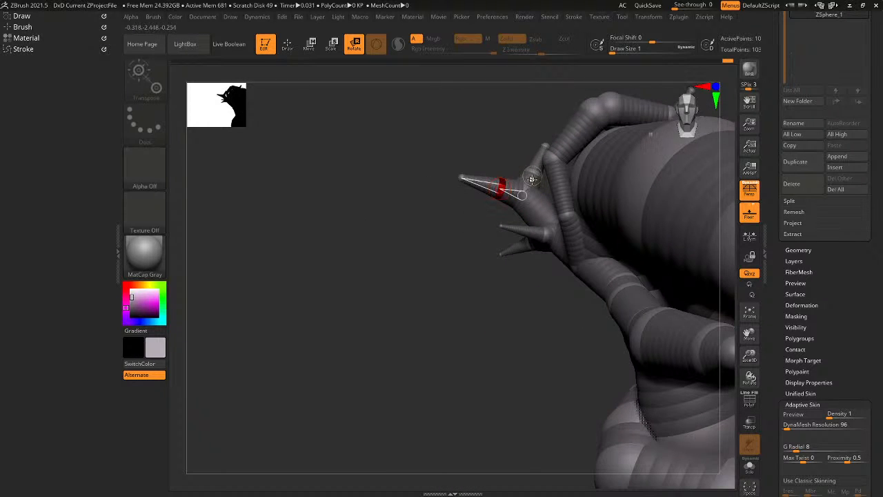
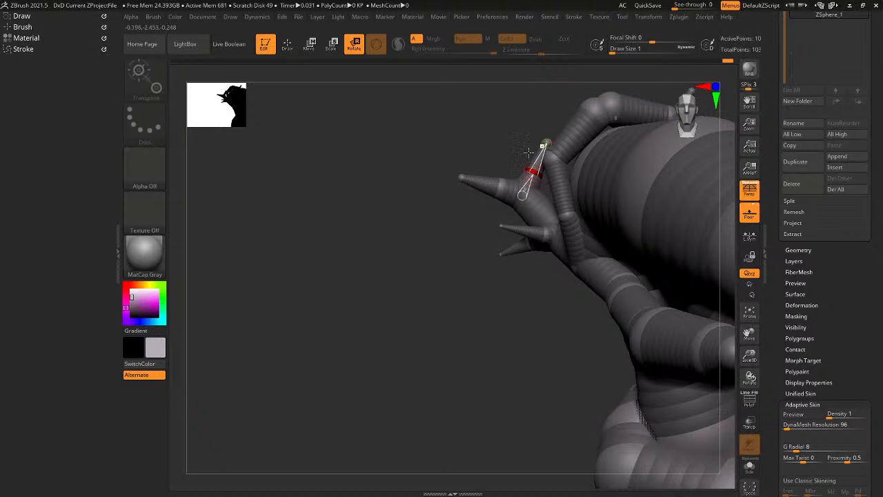
{"action": "right_click_drag", "start_coordinate": [528, 152], "coordinate": [569, 218]}
{"action": "left_click_drag", "start_coordinate": [532, 176], "coordinate": [549, 181]}
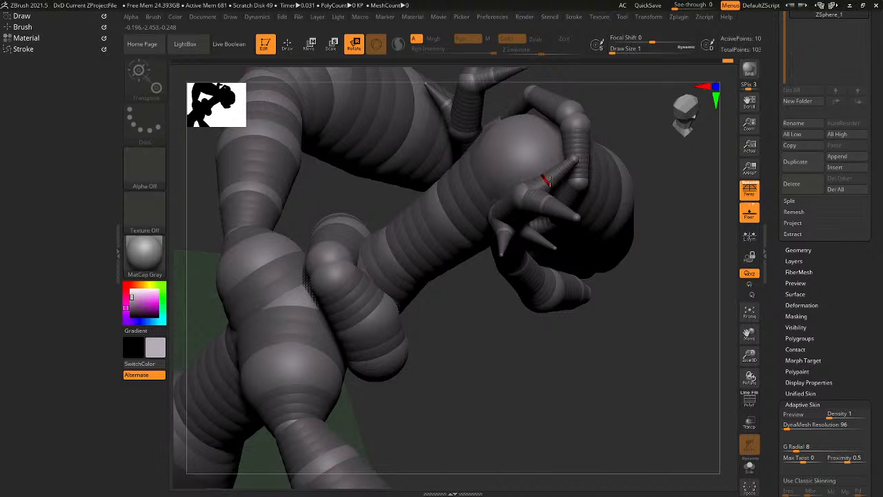
{"action": "right_click_drag", "start_coordinate": [595, 202], "coordinate": [526, 173]}
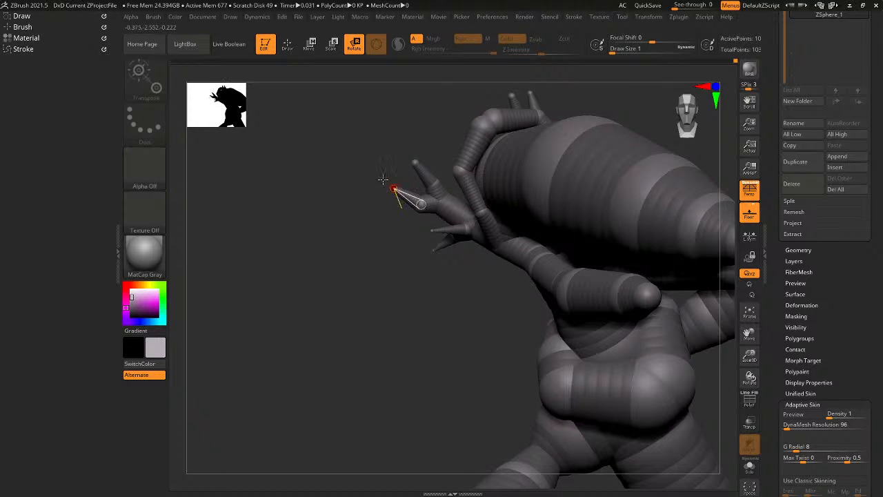
{"action": "right_click_drag", "start_coordinate": [383, 179], "coordinate": [475, 187]}
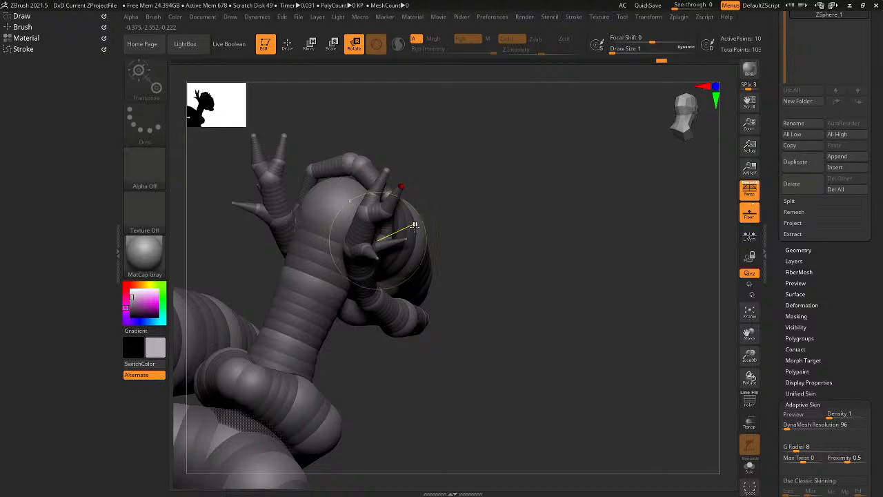
{"action": "mouse_move", "coordinate": [413, 225]}
{"action": "right_mouse_down"}
{"action": "mouse_move", "coordinate": [430, 300]}
{"action": "mouse_move", "coordinate": [366, 281]}
{"action": "right_mouse_up"}
Add two more mirrored ZSpheres to the tips of the side jaws, lengthening them forward and bending the ends inward.
{"action": "key", "text": "q"}
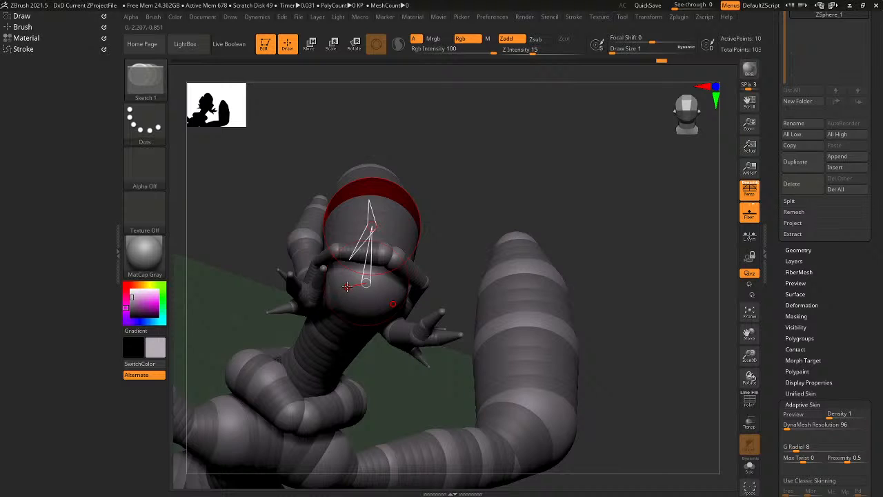
{"action": "right_click_drag", "start_coordinate": [347, 286], "coordinate": [338, 240]}
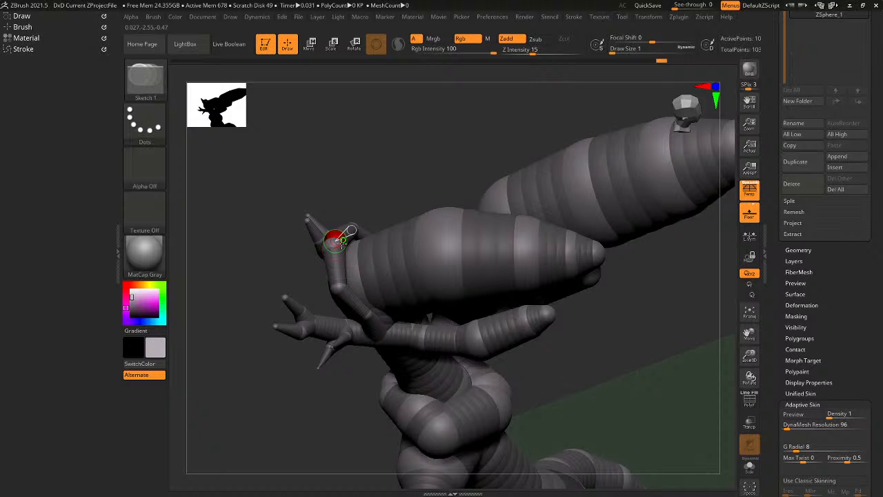
{"action": "left_click", "coordinate": [448, 269]}
{"action": "right_click_drag", "start_coordinate": [448, 269], "coordinate": [551, 313]}
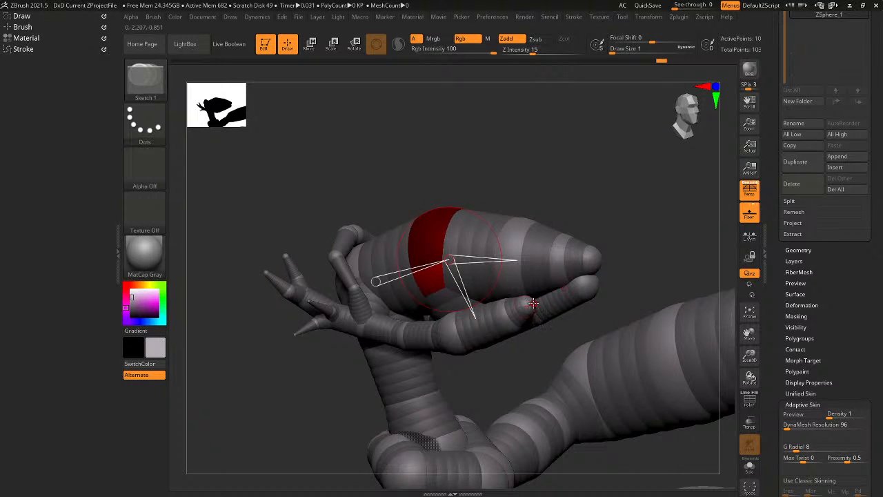
{"action": "left_click", "coordinate": [534, 304]}
{"action": "key", "text": "w"}
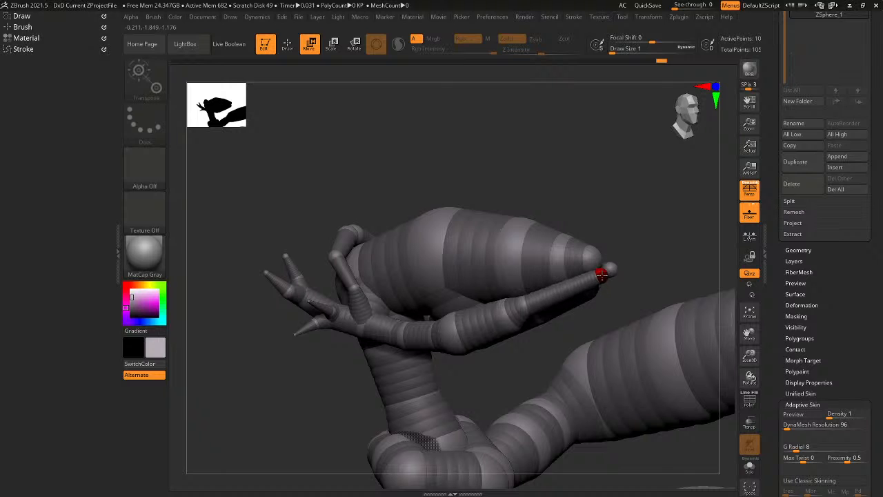
{"action": "mouse_move", "coordinate": [619, 269]}
{"action": "right_mouse_down"}
{"action": "mouse_move", "coordinate": [609, 277]}
{"action": "mouse_move", "coordinate": [620, 281]}
{"action": "mouse_move", "coordinate": [615, 304]}
{"action": "right_mouse_up"}
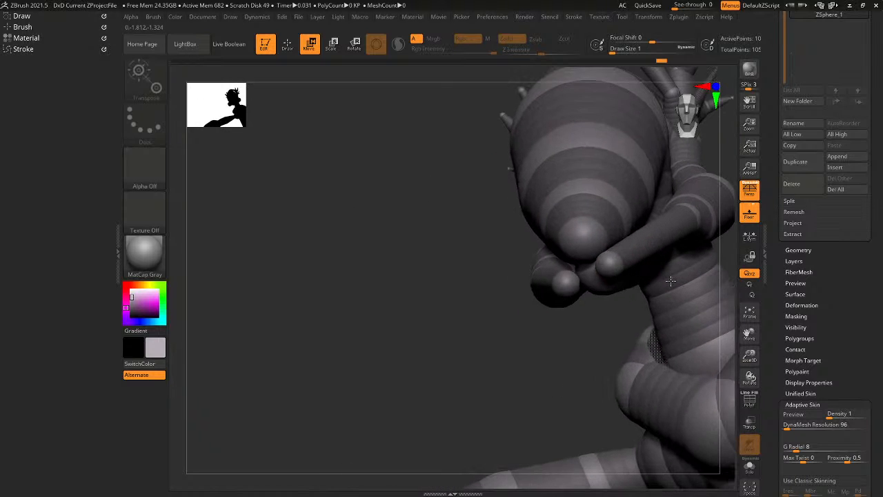
{"action": "key", "text": "q"}
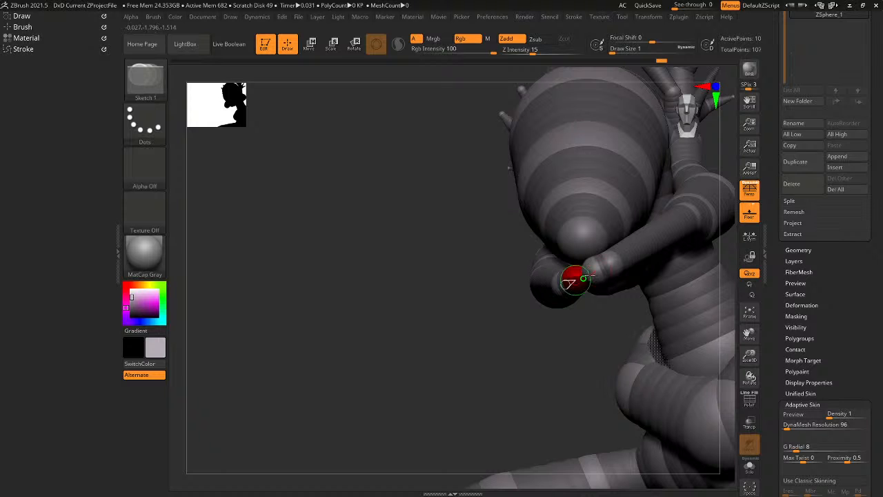
{"action": "key", "text": "w"}
Preview the adaptive skin to check the jaws, horns and crest, and return to the ZSphere rig around the head.
{"action": "mouse_move", "coordinate": [587, 274]}
{"action": "right_mouse_down"}
{"action": "mouse_move", "coordinate": [598, 270]}
{"action": "mouse_move", "coordinate": [609, 241]}
{"action": "mouse_move", "coordinate": [604, 287]}
{"action": "mouse_move", "coordinate": [572, 238]}
{"action": "mouse_move", "coordinate": [467, 269]}
{"action": "mouse_move", "coordinate": [544, 244]}
{"action": "mouse_move", "coordinate": [292, 393]}
{"action": "mouse_move", "coordinate": [433, 330]}
{"action": "mouse_move", "coordinate": [439, 369]}
{"action": "mouse_move", "coordinate": [384, 357]}
{"action": "mouse_move", "coordinate": [404, 354]}
{"action": "mouse_move", "coordinate": [476, 387]}
{"action": "right_mouse_up"}
{"action": "key", "text": "a"}
{"action": "key", "text": "a"}
{"action": "key", "text": "a"}
{"action": "key", "text": "a"}
{"action": "key", "text": "q"}
{"action": "mouse_move", "coordinate": [362, 337]}
{"action": "right_mouse_down", "text": "alt"}
{"action": "mouse_move", "coordinate": [430, 329]}
{"action": "mouse_move", "coordinate": [405, 273]}
{"action": "right_mouse_up", "text": "alt"}
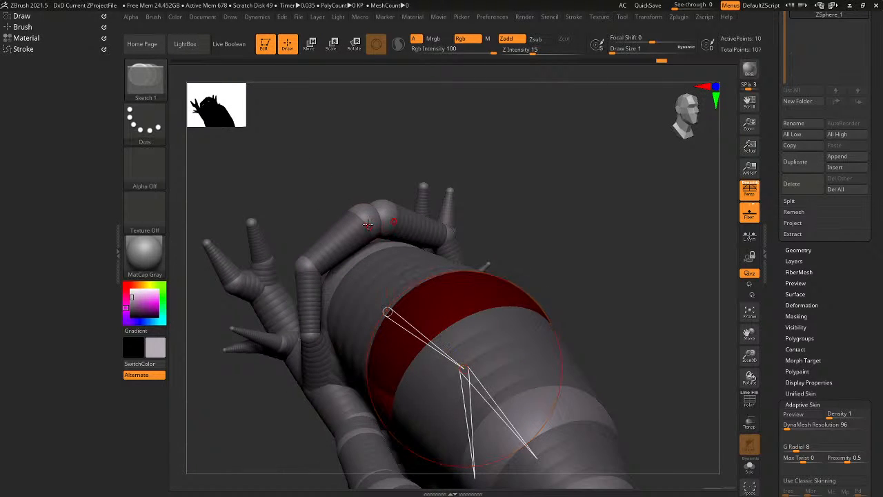
Try adding mirrored ZSpheres at the crest's centre and pulling them out into a long strut pair forward over the head.
{"action": "right_click_drag", "start_coordinate": [388, 224], "coordinate": [378, 219]}
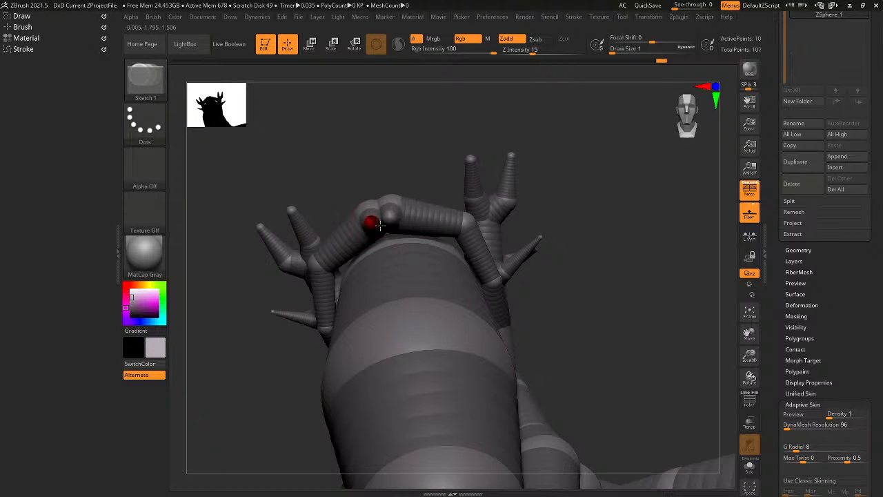
{"action": "right_click_drag", "start_coordinate": [384, 227], "coordinate": [407, 258]}
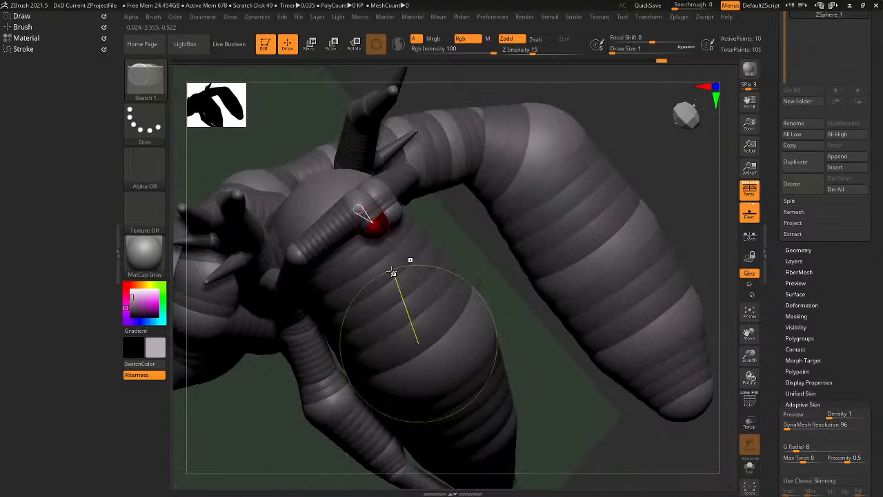
{"action": "key", "text": "w"}
{"action": "left_click_drag", "start_coordinate": [423, 292], "coordinate": [481, 342]}
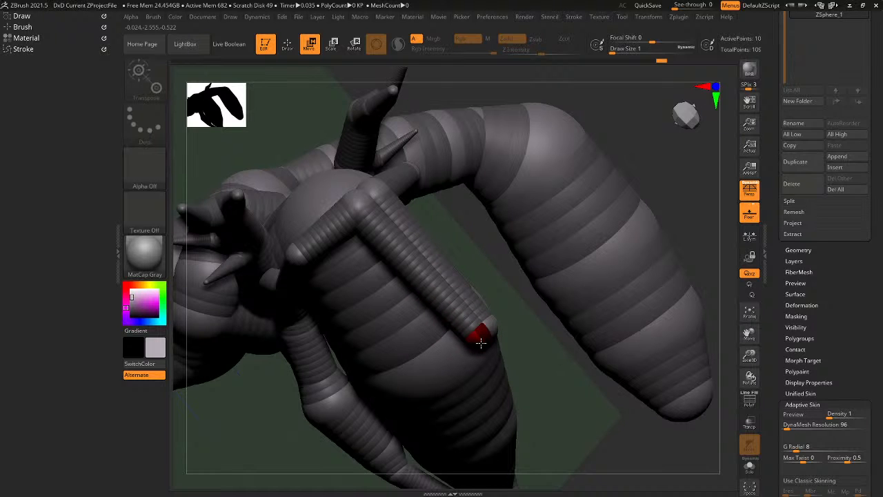
{"action": "right_click_drag", "start_coordinate": [480, 342], "coordinate": [472, 338]}
{"action": "key", "text": "q"}
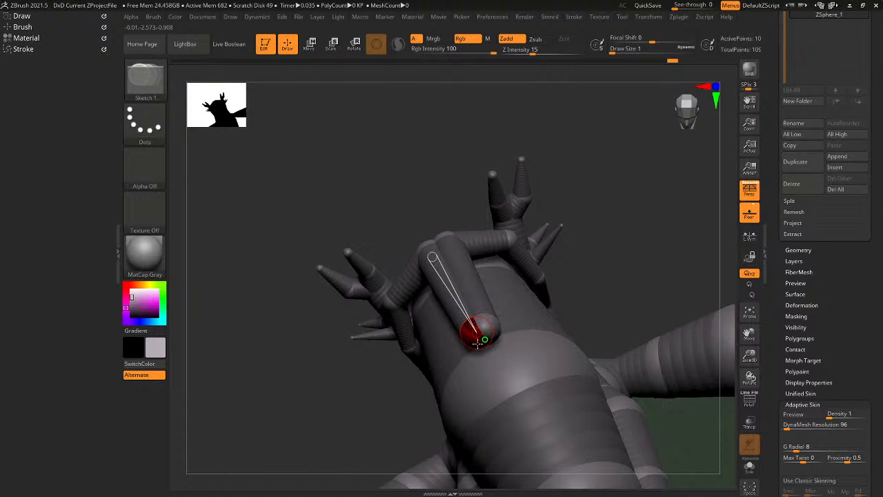
Try adding another mirrored ZSphere pair at the strut tips and stretching it further forward over the snout.
{"action": "left_click", "coordinate": [478, 344], "text": "alt"}
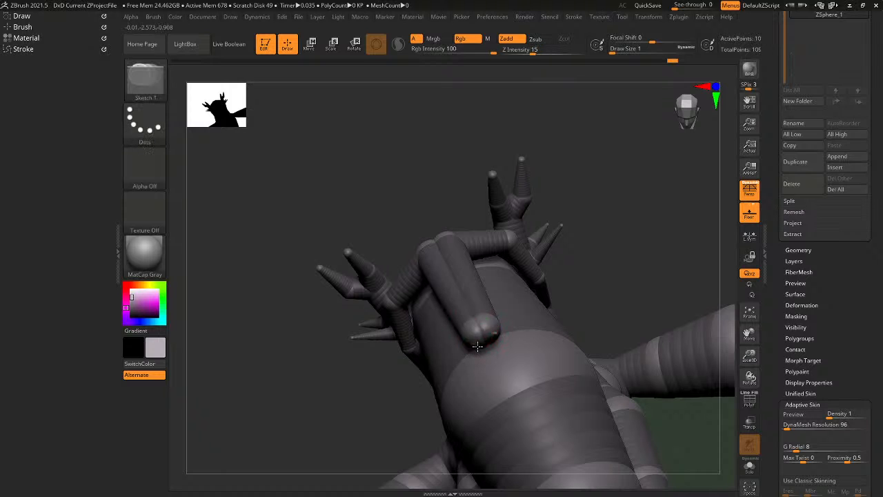
{"action": "mouse_move", "coordinate": [483, 351]}
{"action": "right_mouse_down"}
{"action": "mouse_move", "coordinate": [476, 349]}
{"action": "mouse_move", "coordinate": [485, 360]}
{"action": "right_mouse_up"}
{"action": "key", "text": "w"}
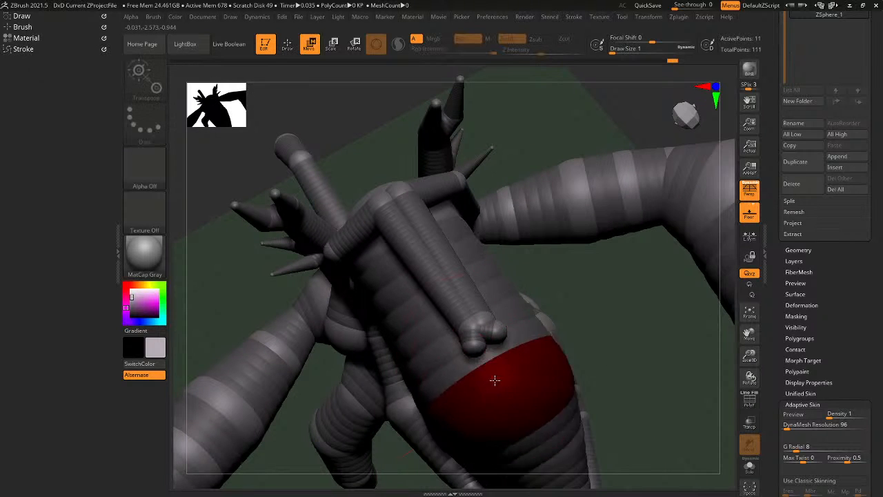
{"action": "left_click_drag", "start_coordinate": [483, 323], "coordinate": [546, 465]}
{"action": "right_click_drag", "start_coordinate": [546, 466], "coordinate": [514, 410]}
{"action": "mouse_move", "coordinate": [461, 363]}
{"action": "right_mouse_down"}
{"action": "mouse_move", "coordinate": [462, 318]}
{"action": "mouse_move", "coordinate": [516, 302]}
{"action": "right_mouse_up"}
{"action": "key", "text": "q"}
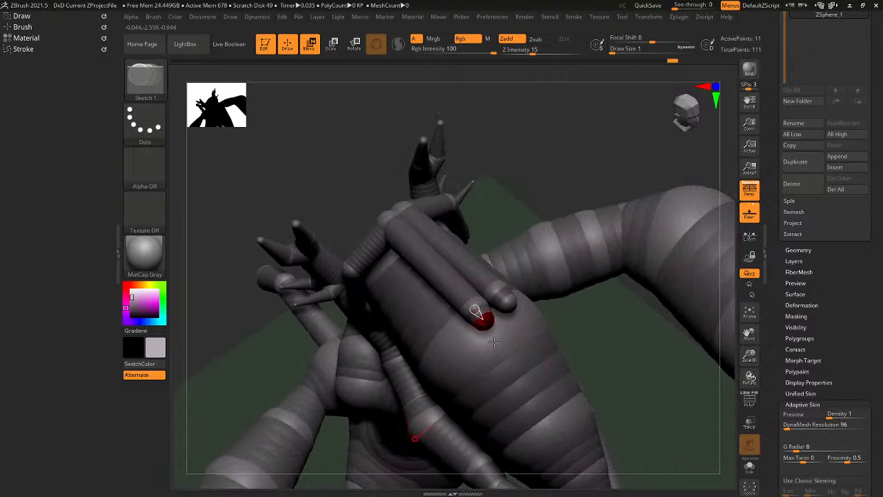
{"action": "key", "text": "w"}
{"action": "left_click_drag", "start_coordinate": [539, 398], "coordinate": [561, 417]}
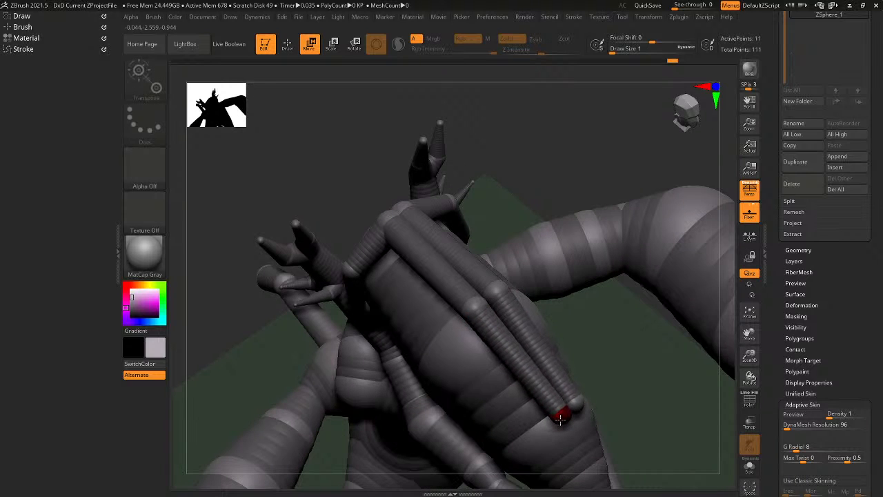
{"action": "mouse_move", "coordinate": [558, 414]}
{"action": "right_mouse_down"}
{"action": "mouse_move", "coordinate": [527, 377]}
{"action": "mouse_move", "coordinate": [531, 340]}
{"action": "mouse_move", "coordinate": [545, 355]}
{"action": "right_mouse_up"}
Try bending the front ends of the crest struts downward and positioning them just above the snout tip.
{"action": "key", "text": "q"}
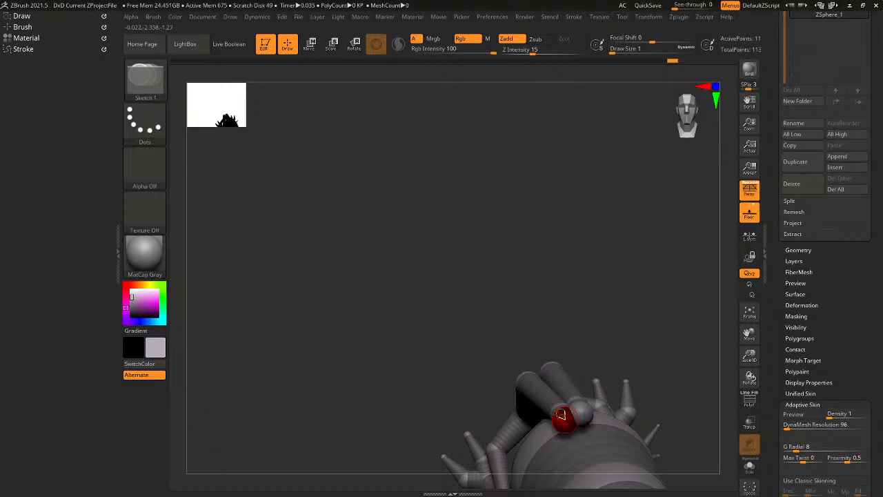
{"action": "mouse_move", "coordinate": [560, 413]}
{"action": "right_mouse_down"}
{"action": "mouse_move", "coordinate": [571, 445]}
{"action": "mouse_move", "coordinate": [579, 387]}
{"action": "mouse_move", "coordinate": [558, 434]}
{"action": "mouse_move", "coordinate": [552, 329]}
{"action": "mouse_move", "coordinate": [592, 241]}
{"action": "right_mouse_up"}
{"action": "key", "text": "w"}
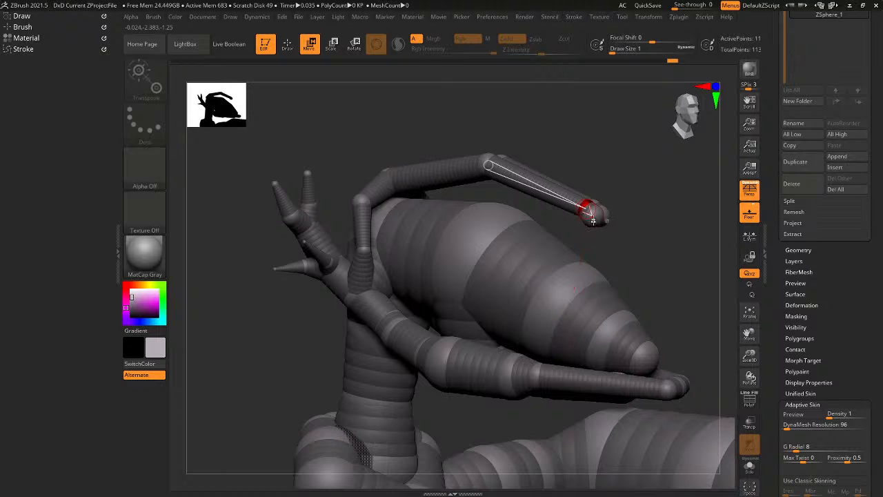
{"action": "left_click_drag", "start_coordinate": [592, 219], "coordinate": [673, 351]}
{"action": "right_click_drag", "start_coordinate": [662, 345], "coordinate": [545, 345]}
{"action": "left_click_drag", "start_coordinate": [662, 340], "coordinate": [645, 366]}
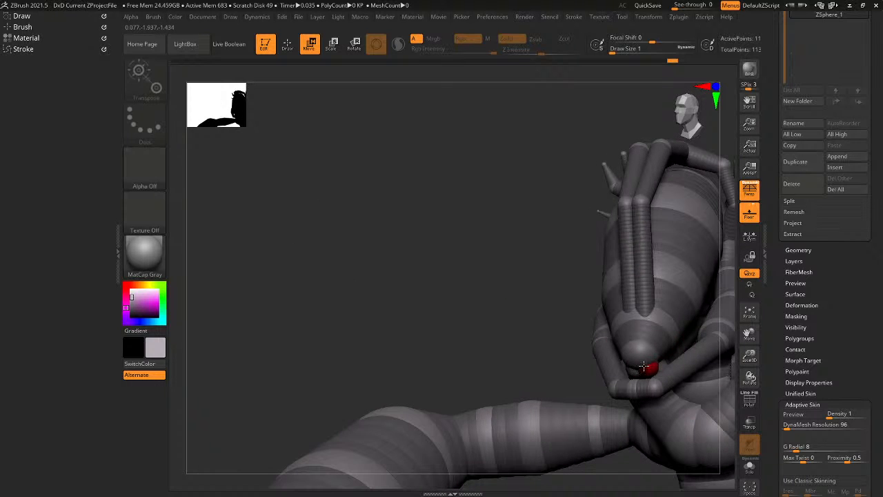
{"action": "left_click_drag", "start_coordinate": [640, 335], "coordinate": [635, 316]}
{"action": "mouse_move", "coordinate": [635, 297]}
{"action": "right_mouse_down"}
{"action": "mouse_move", "coordinate": [616, 299]}
{"action": "mouse_move", "coordinate": [619, 322]}
{"action": "mouse_move", "coordinate": [581, 281]}
{"action": "right_mouse_up"}
Try extending the strut ends with one more ZSphere pair pulled straight down to the side jaw tips.
{"action": "key", "text": "q"}
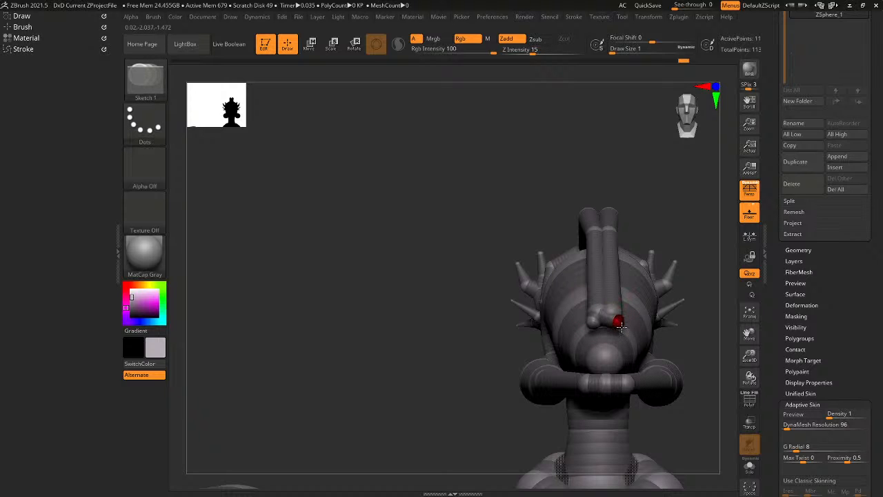
{"action": "key", "text": "w"}
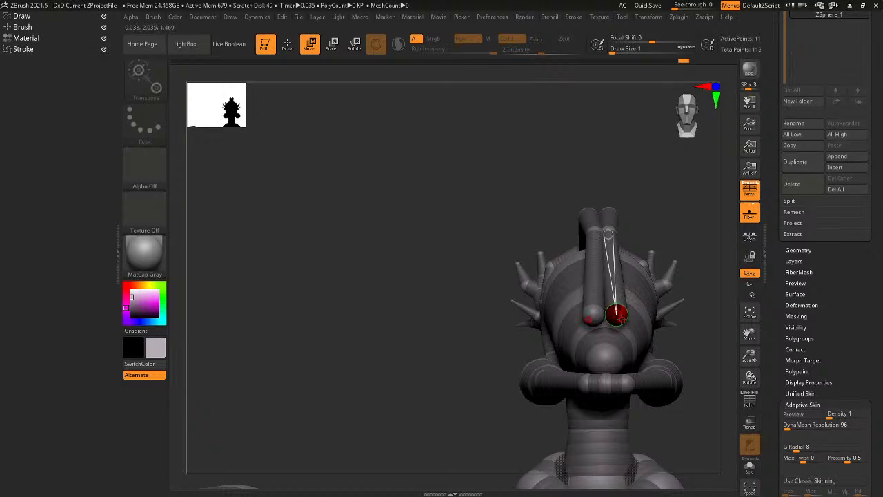
{"action": "key", "text": "q"}
{"action": "key", "text": "w"}
{"action": "left_click_drag", "start_coordinate": [623, 326], "coordinate": [616, 385]}
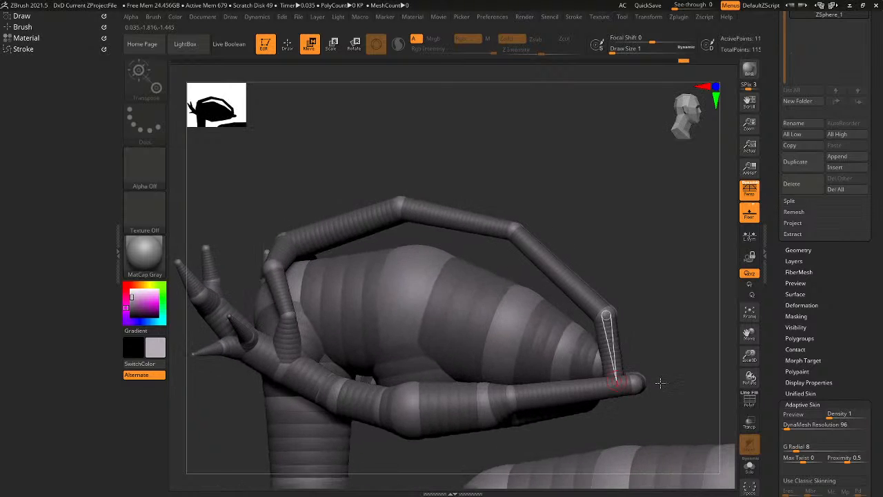
Preview the adaptive skin to examine the crest struts from the side and front, and return to the ZSphere rig.
{"action": "key", "text": "a"}
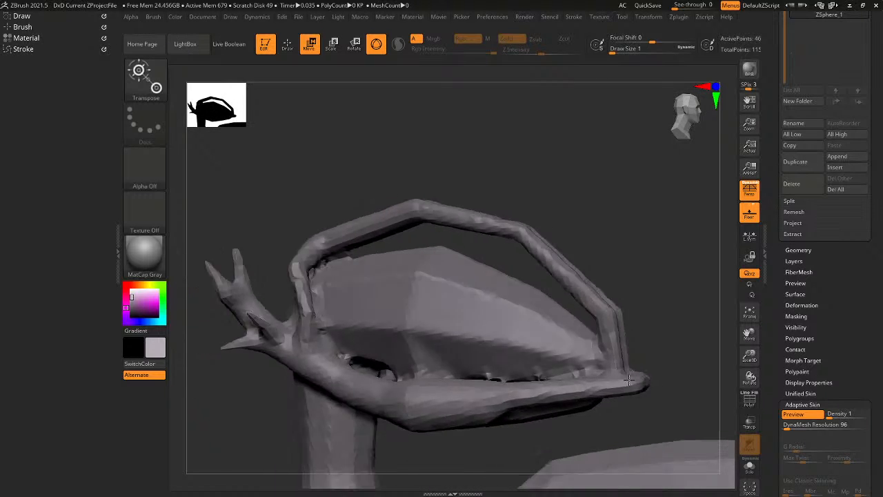
{"action": "mouse_move", "coordinate": [629, 379]}
{"action": "right_mouse_down"}
{"action": "mouse_move", "coordinate": [575, 386]}
{"action": "mouse_move", "coordinate": [632, 393]}
{"action": "right_mouse_up"}
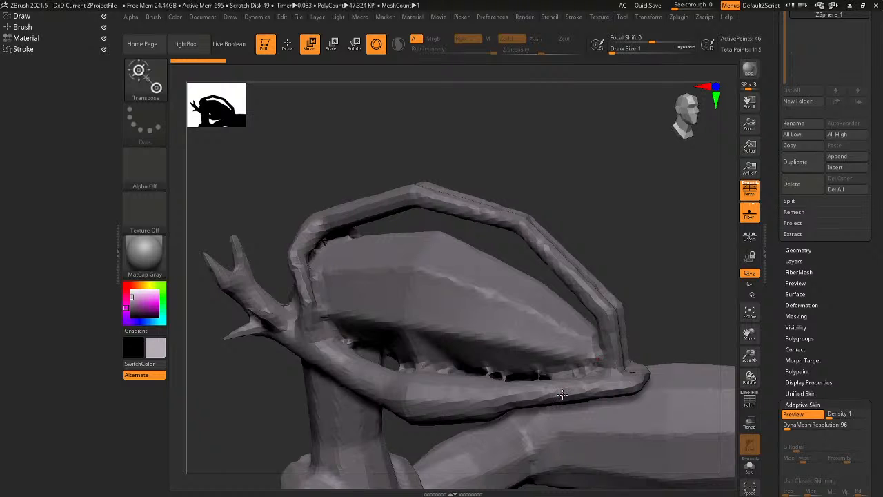
{"action": "right_click_drag", "start_coordinate": [543, 363], "coordinate": [499, 343]}
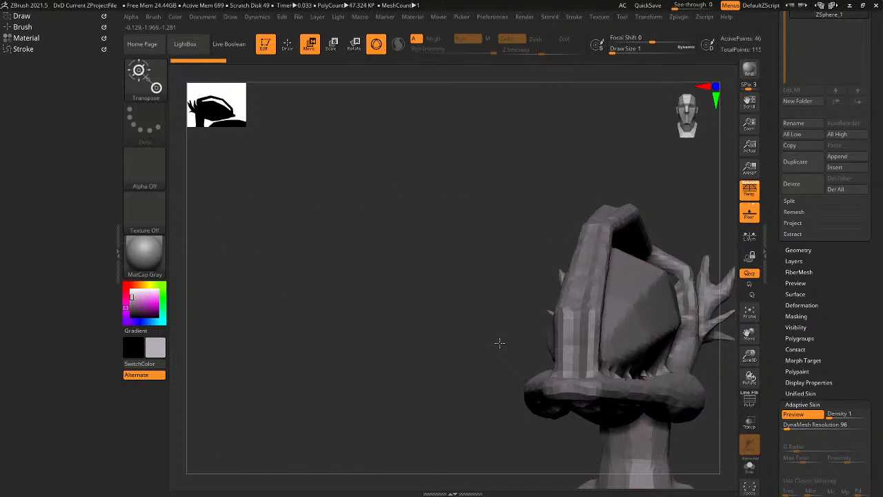
{"action": "mouse_move", "coordinate": [584, 316]}
{"action": "right_mouse_down"}
{"action": "mouse_move", "coordinate": [376, 296]}
{"action": "mouse_move", "coordinate": [443, 299]}
{"action": "right_mouse_up"}
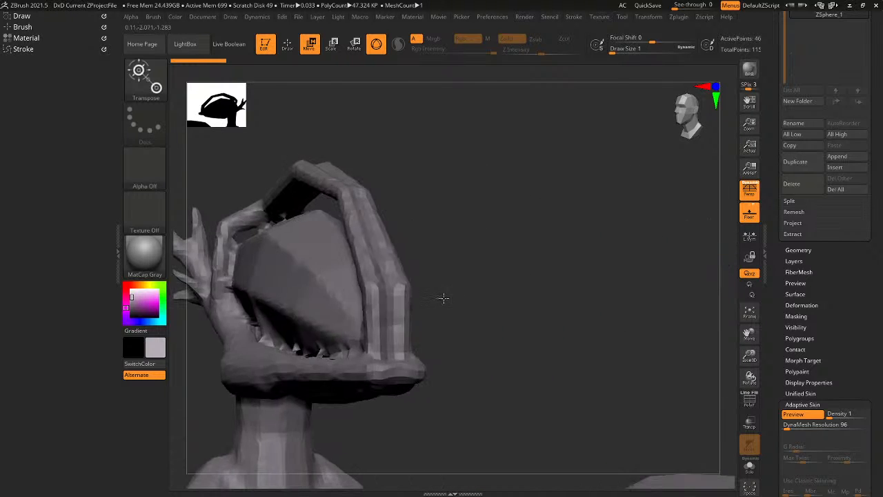
{"action": "key", "text": "a"}
Undo the crest strut extensions back to the short ZSphere pair on top of the head.
{"action": "key", "text": "ctrl+z"}
{"action": "key", "text": "ctrl+z"}
{"action": "key", "text": "ctrl+z"}
{"action": "key", "text": "ctrl+z"}
{"action": "key", "text": "ctrl+z"}
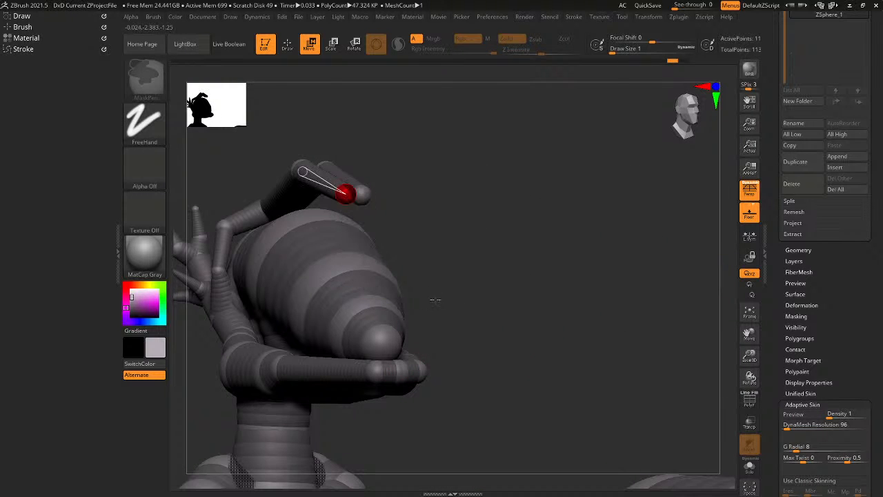
{"action": "key", "text": "ctrl+z"}
{"action": "key", "text": "ctrl+z"}
{"action": "key", "text": "ctrl+z"}
{"action": "key", "text": "ctrl+z"}
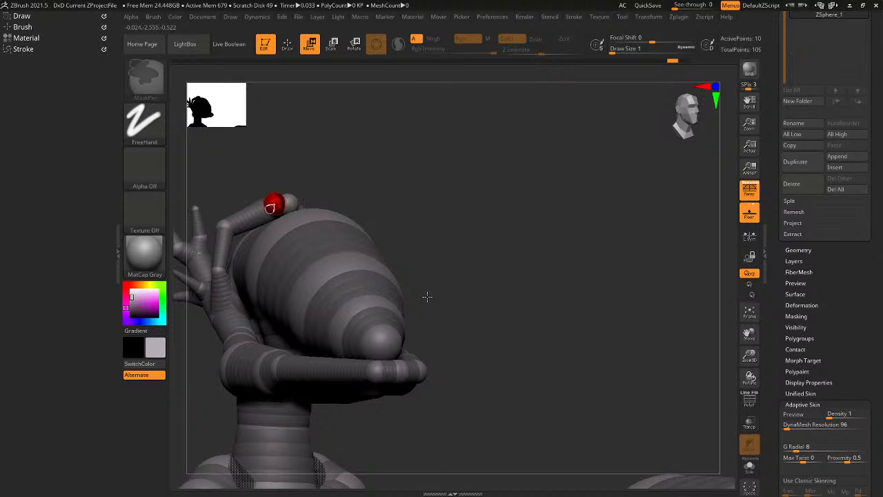
Preview the adaptive skin of the whole creature and return to the ZSphere rig.
{"action": "key", "text": "a"}
{"action": "right_click_drag", "start_coordinate": [422, 301], "coordinate": [481, 352]}
{"action": "key", "text": "f"}
{"action": "key", "text": "a"}
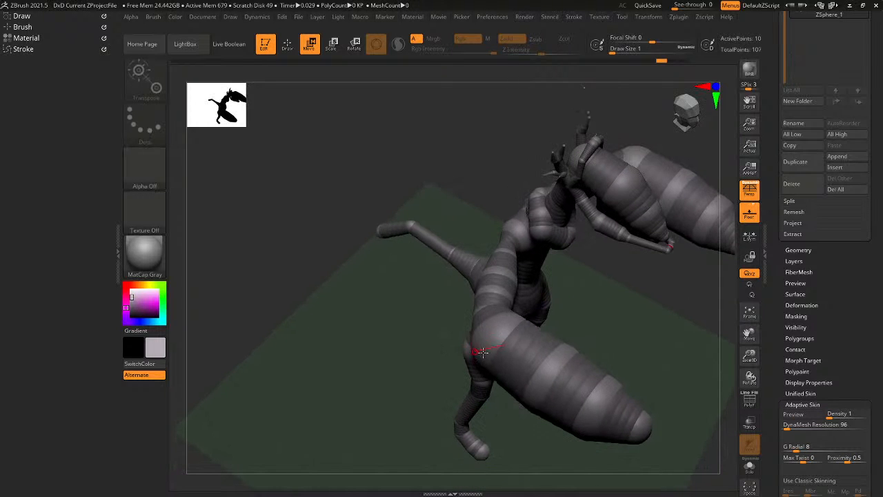
Insert mirrored ZSpheres in the forearms just below the elbows and move the next segments outward to lengthen the forearms.
{"action": "key", "text": "q"}
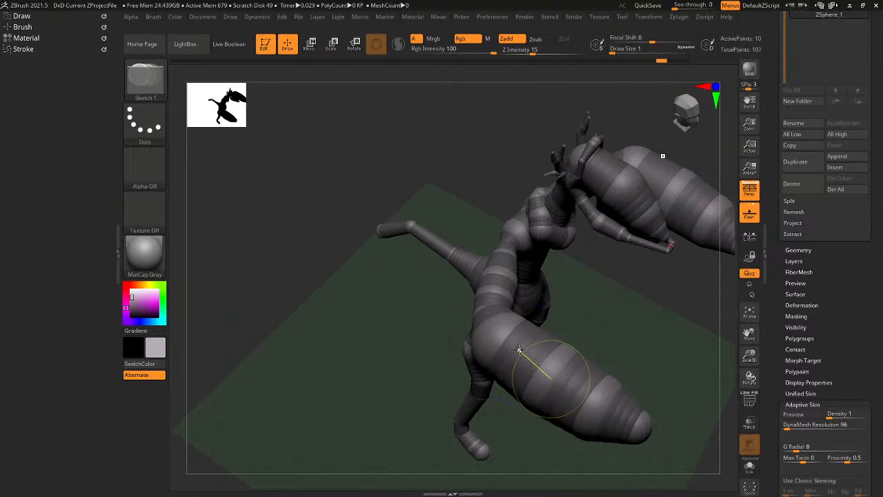
{"action": "key", "text": "e"}
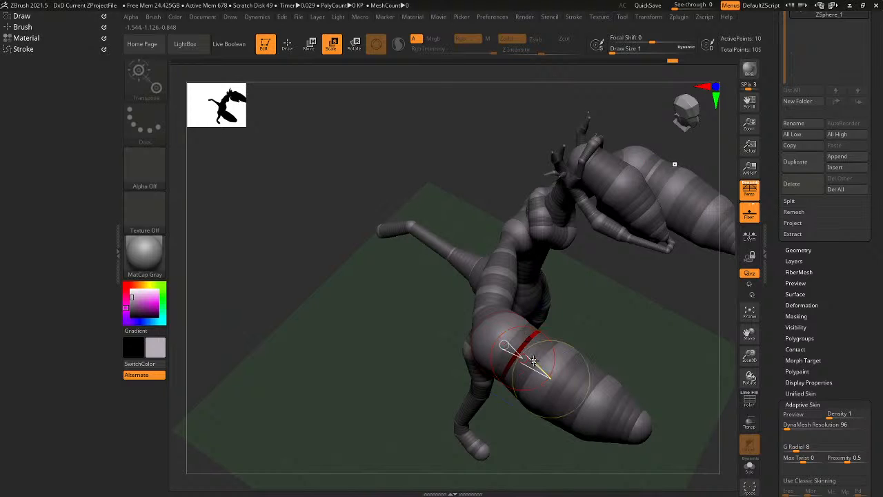
{"action": "left_click_drag", "start_coordinate": [533, 361], "coordinate": [612, 405]}
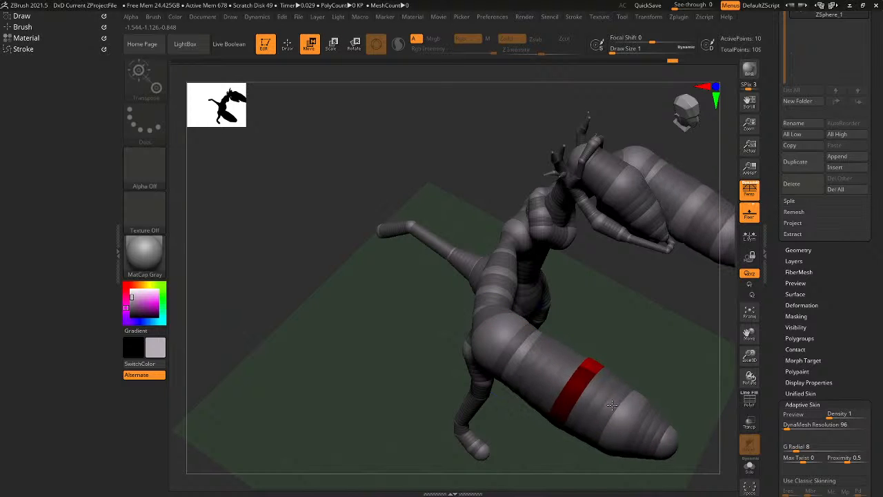
Try inserting and enlarging an extra ZSphere on the upper forearm, and undo both changes.
{"action": "key", "text": "q"}
{"action": "left_click", "coordinate": [529, 360]}
{"action": "key", "text": "e"}
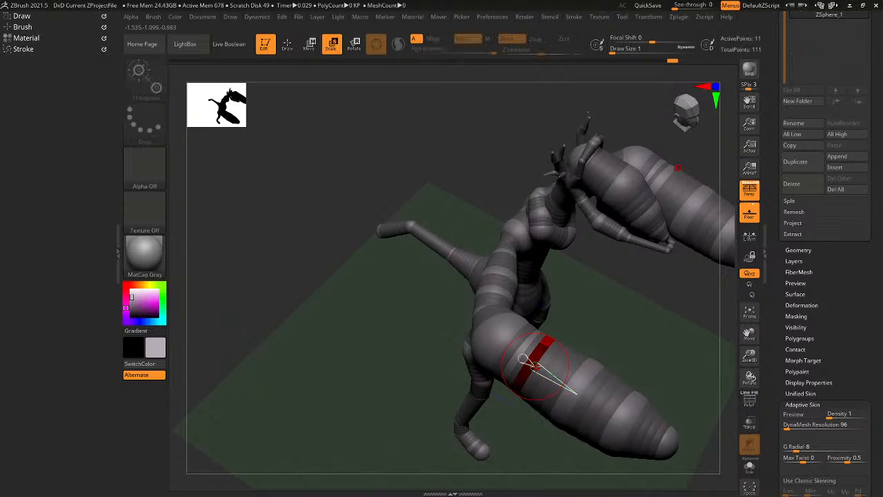
{"action": "left_click_drag", "start_coordinate": [529, 360], "coordinate": [556, 435]}
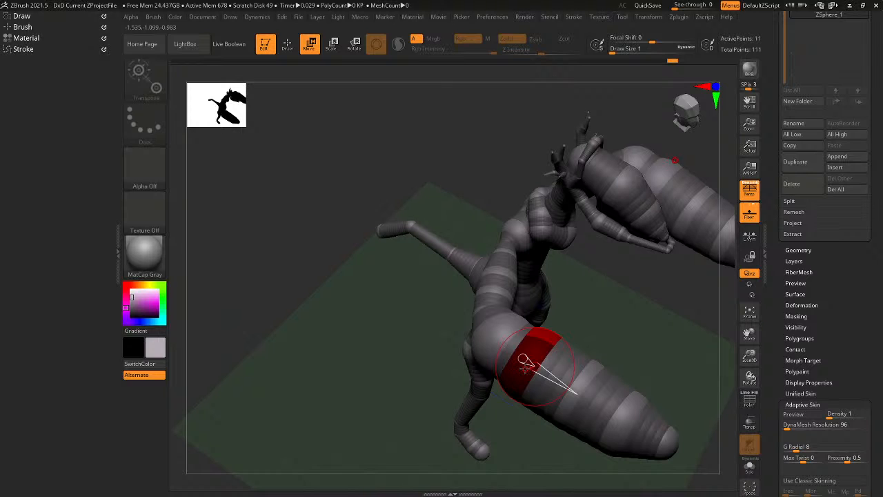
{"action": "key", "text": "ctrl+z"}
{"action": "key", "text": "ctrl+z"}
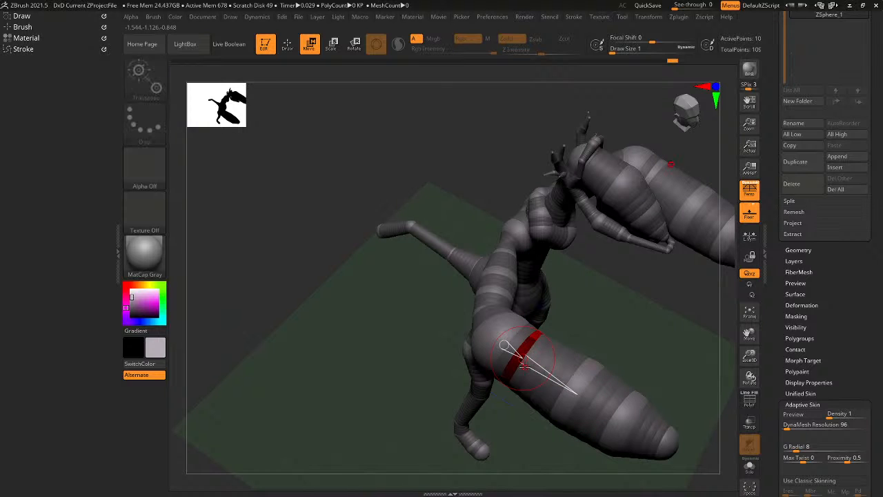
Try inserting another ZSphere slightly further down the upper forearm and scaling it up.
{"action": "right_click_drag", "start_coordinate": [524, 365], "coordinate": [562, 335]}
{"action": "key", "text": "q"}
{"action": "left_click", "coordinate": [544, 367]}
{"action": "key", "text": "e"}
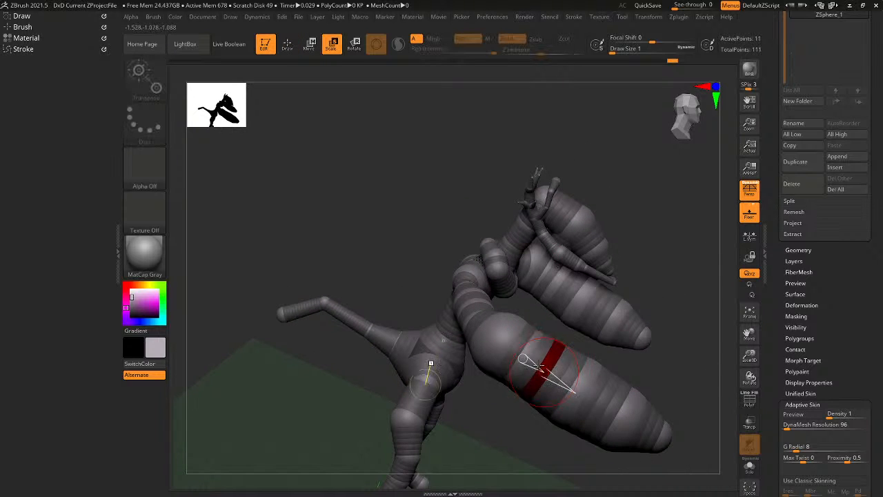
{"action": "left_click_drag", "start_coordinate": [542, 367], "coordinate": [555, 433]}
{"action": "right_click_drag", "start_coordinate": [554, 433], "coordinate": [496, 298]}
{"action": "key", "text": "w"}
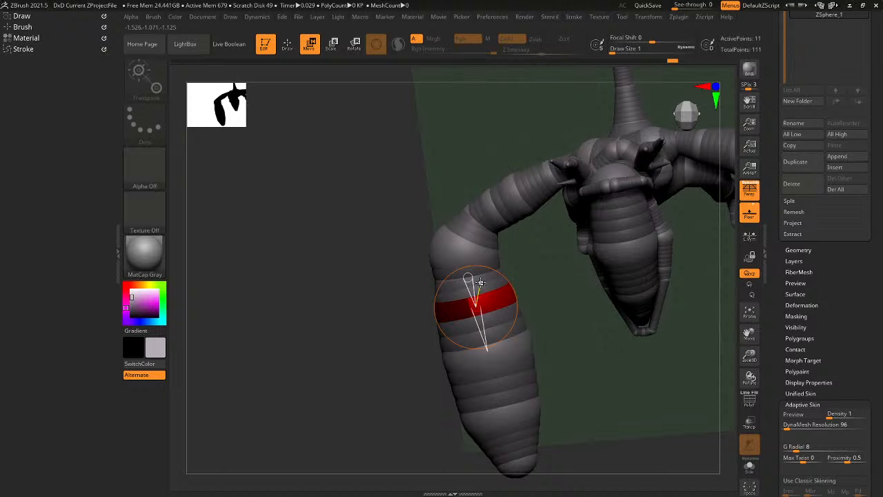
Try pulling the forearm up toward the elbow, and undo this along with the extra ZSphere.
{"action": "key", "text": "ctrl"}
{"action": "left_click_drag", "start_coordinate": [484, 282], "coordinate": [490, 241]}
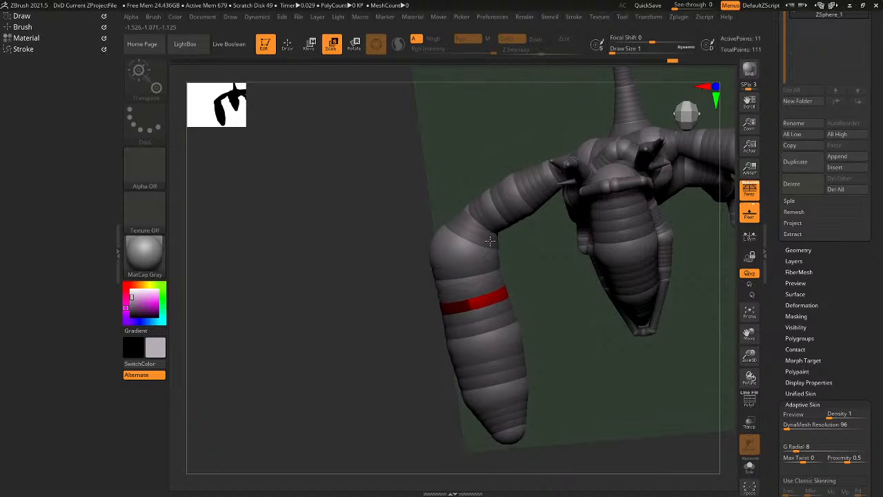
{"action": "mouse_move", "coordinate": [489, 258]}
{"action": "right_mouse_down"}
{"action": "mouse_move", "coordinate": [486, 212]}
{"action": "mouse_move", "coordinate": [508, 193]}
{"action": "mouse_move", "coordinate": [501, 245]}
{"action": "mouse_move", "coordinate": [517, 251]}
{"action": "mouse_move", "coordinate": [494, 250]}
{"action": "right_mouse_up"}
{"action": "key", "text": "ctrl+z"}
{"action": "key", "text": "ctrl+z"}
{"action": "key", "text": "ctrl+z"}
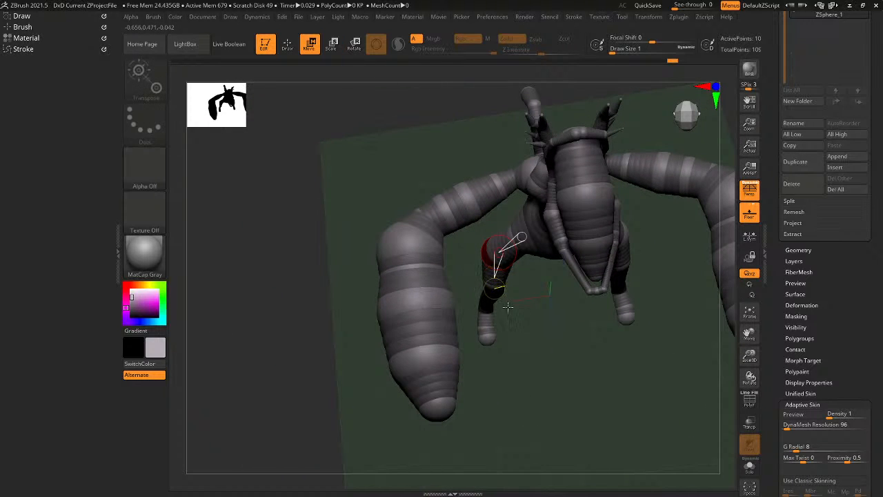
Shift the upper forearm segments slightly down the arm and scale down the elbow ZSpheres to slim the joints.
{"action": "left_click_drag", "start_coordinate": [444, 322], "coordinate": [445, 329]}
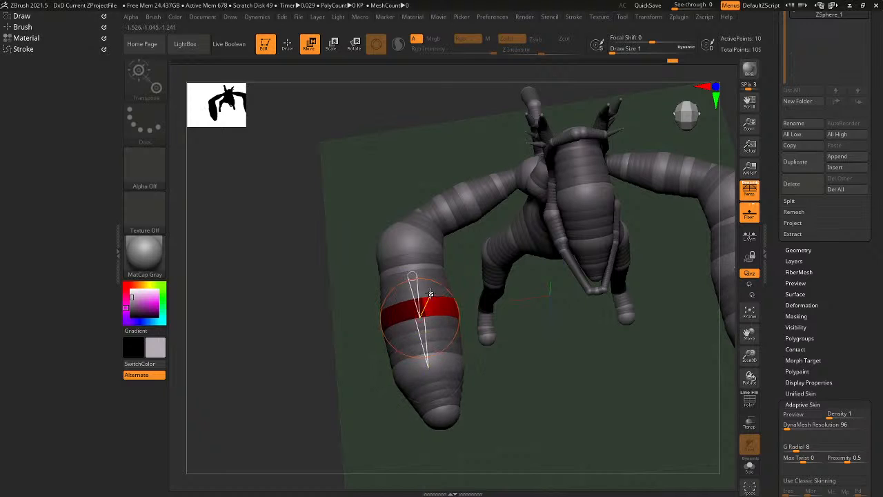
{"action": "left_click_drag", "start_coordinate": [430, 293], "coordinate": [432, 303]}
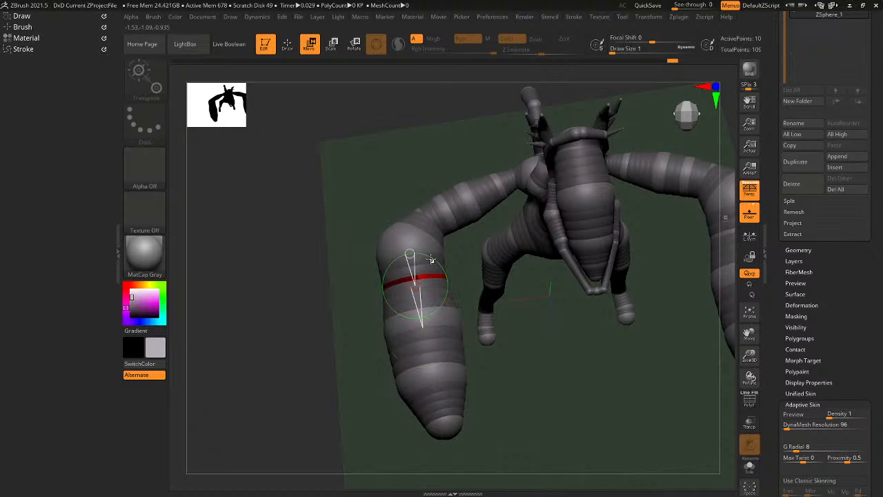
{"action": "key", "text": "e"}
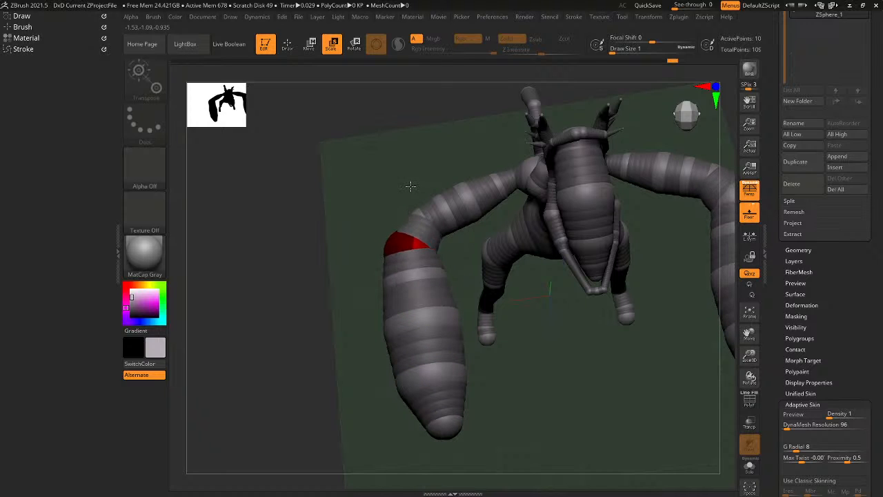
{"action": "left_click_drag", "start_coordinate": [417, 153], "coordinate": [469, 99]}
{"action": "left_click_drag", "start_coordinate": [661, 109], "coordinate": [696, 103]}
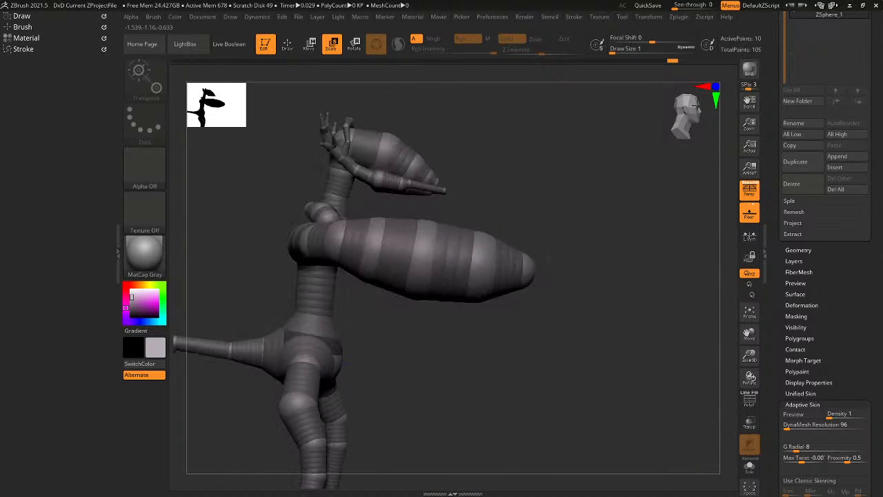
Rotate the forearm outward at the elbow and check the arm in the adaptive skin preview.
{"action": "left_click_drag", "start_coordinate": [490, 246], "coordinate": [473, 408]}
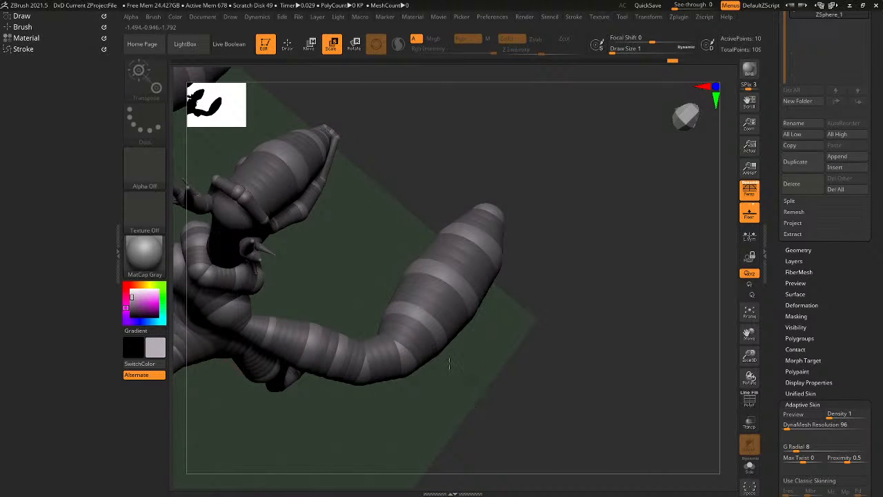
{"action": "left_click_drag", "start_coordinate": [422, 381], "coordinate": [445, 294], "text": "alt"}
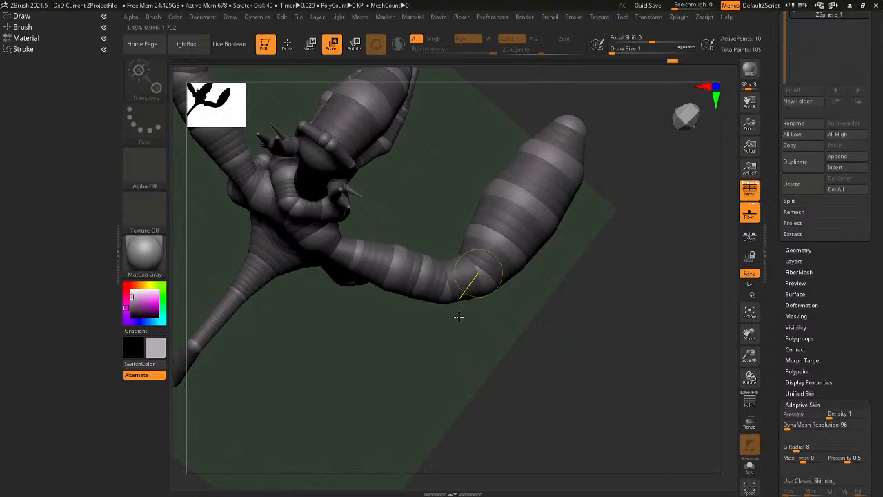
{"action": "left_click", "coordinate": [461, 283]}
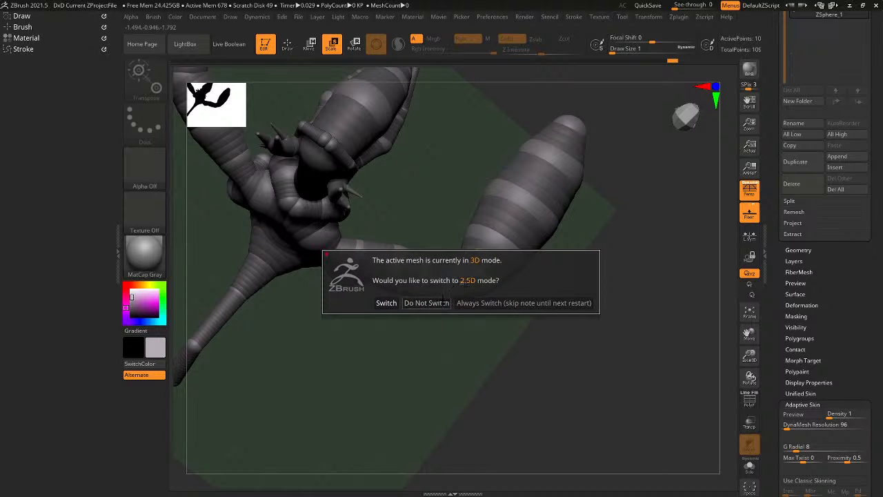
{"action": "left_click", "coordinate": [444, 301]}
{"action": "left_click_drag", "start_coordinate": [460, 285], "coordinate": [472, 298]}
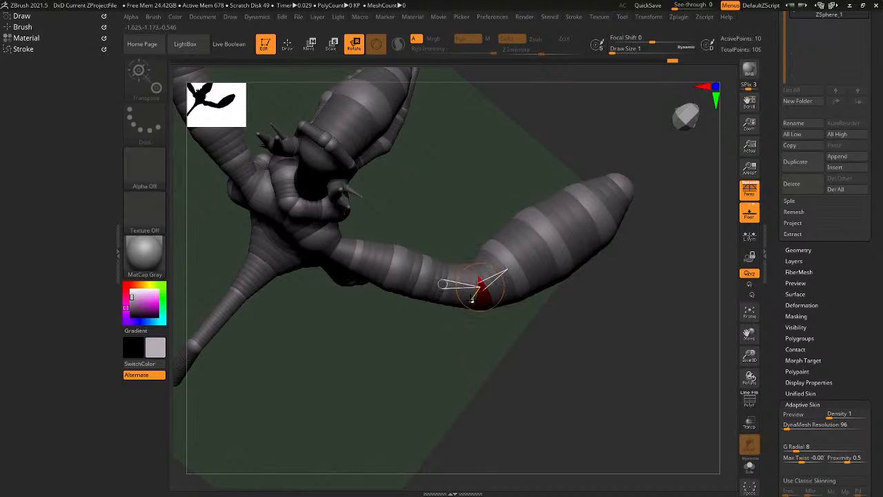
{"action": "right_click_drag", "start_coordinate": [472, 299], "coordinate": [556, 215]}
{"action": "key", "text": "a"}
{"action": "mouse_move", "coordinate": [611, 154]}
{"action": "right_mouse_down"}
{"action": "mouse_move", "coordinate": [567, 168]}
{"action": "mouse_move", "coordinate": [594, 176]}
{"action": "mouse_move", "coordinate": [497, 384]}
{"action": "mouse_move", "coordinate": [487, 325]}
{"action": "mouse_move", "coordinate": [489, 347]}
{"action": "mouse_move", "coordinate": [563, 349]}
{"action": "right_mouse_up"}
{"action": "key", "text": "a"}
Try adding a mirrored pair of ZSpheres low on the neck, extend them into short downward stubs, and preview the skin.
{"action": "key", "text": "q"}
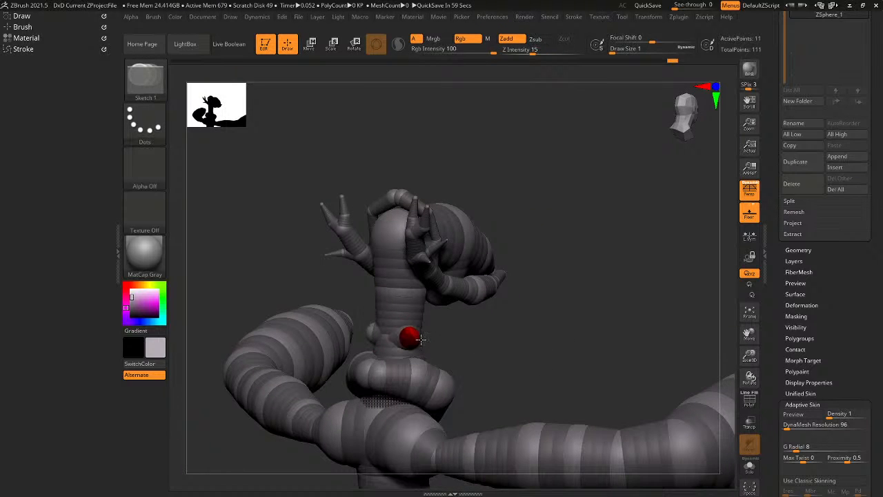
{"action": "key", "text": "w"}
{"action": "key", "text": "q"}
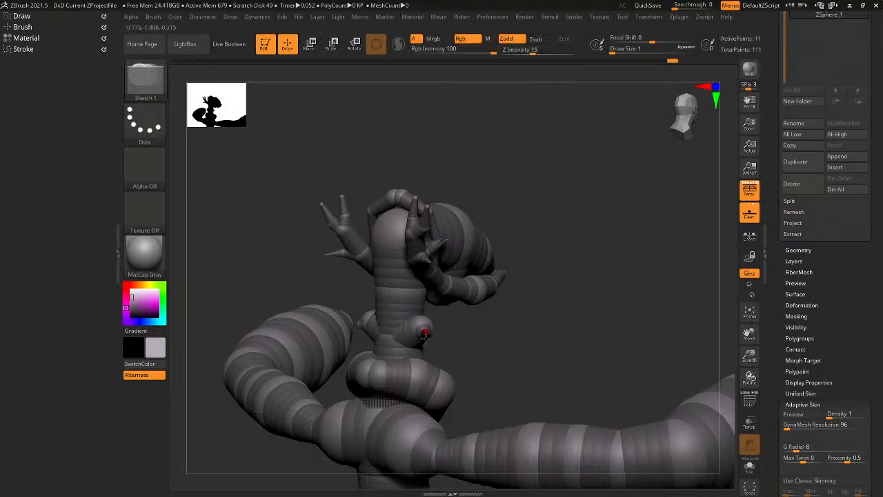
{"action": "key", "text": "w"}
{"action": "mouse_move", "coordinate": [407, 354]}
{"action": "right_mouse_down"}
{"action": "mouse_move", "coordinate": [365, 340]}
{"action": "mouse_move", "coordinate": [406, 336]}
{"action": "mouse_move", "coordinate": [436, 303]}
{"action": "mouse_move", "coordinate": [449, 269]}
{"action": "right_mouse_up"}
{"action": "key", "text": "a"}
{"action": "key", "text": "a"}
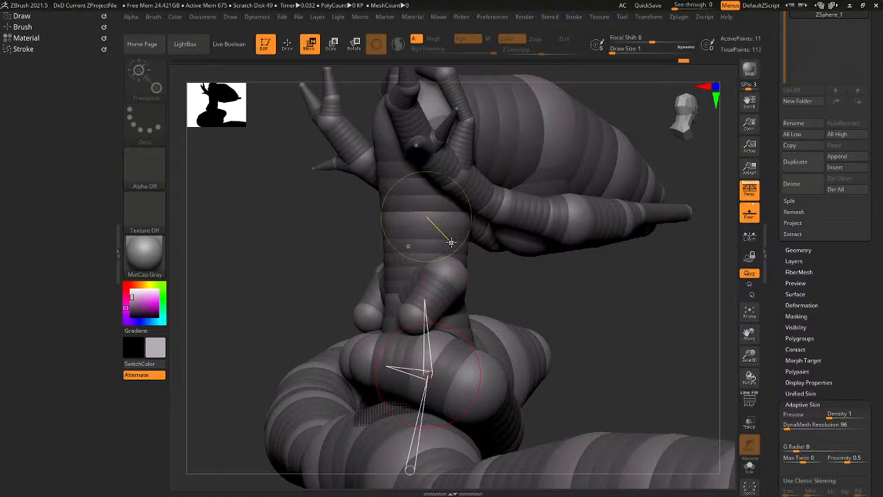
Try adding a second mirrored pair of ZSpheres higher on the neck, pull them down over the first pair, and preview the skin.
{"action": "key", "text": "q"}
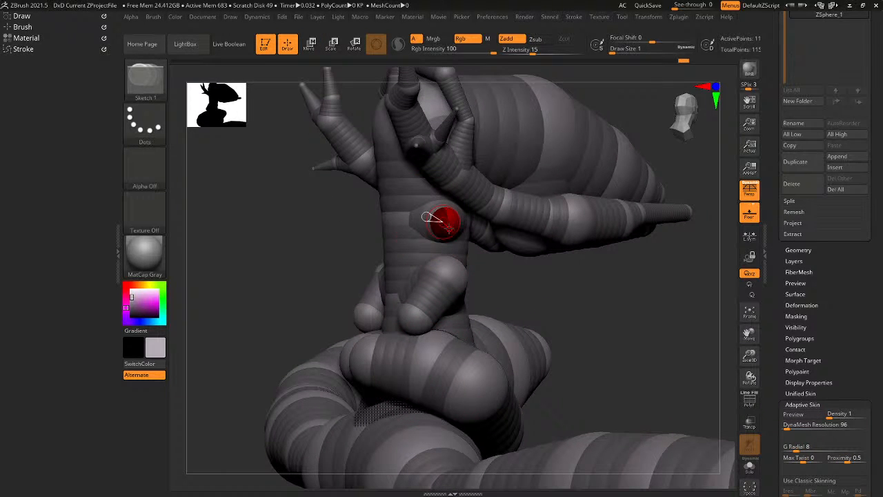
{"action": "left_click_drag", "start_coordinate": [467, 241], "coordinate": [467, 244]}
{"action": "right_click_drag", "start_coordinate": [466, 244], "coordinate": [463, 264]}
{"action": "key", "text": "w"}
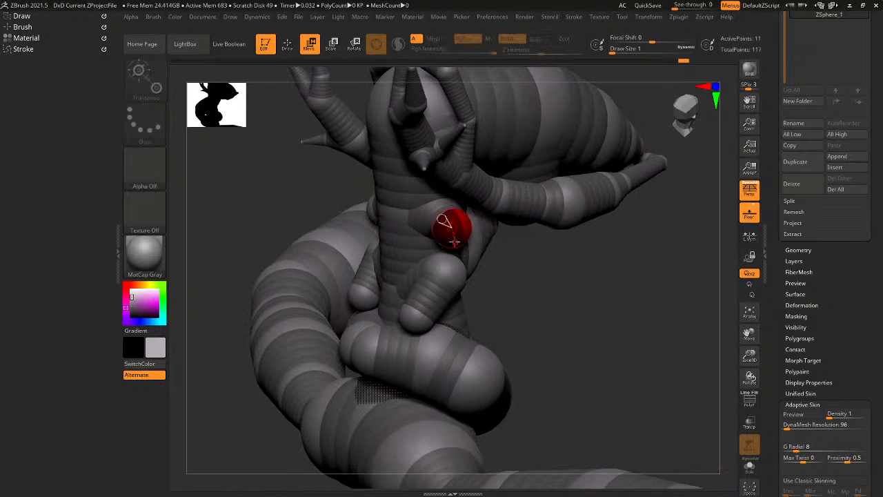
{"action": "left_click_drag", "start_coordinate": [453, 238], "coordinate": [416, 309]}
{"action": "right_click_drag", "start_coordinate": [416, 309], "coordinate": [550, 291]}
{"action": "key", "text": "a"}
{"action": "key", "text": "a"}
{"action": "key", "text": "a"}
{"action": "key", "text": "a"}
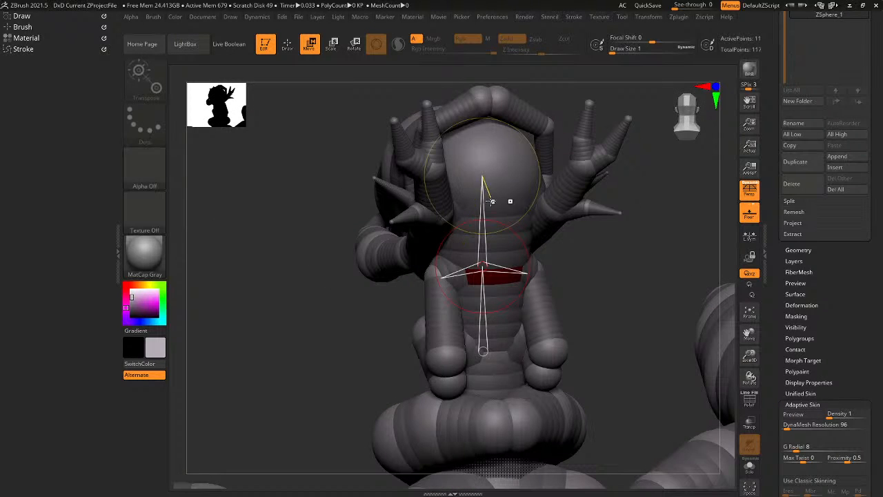
Try growing two long, thin two-segment tendrils from the front of the head down along the neck.
{"action": "key", "text": "q"}
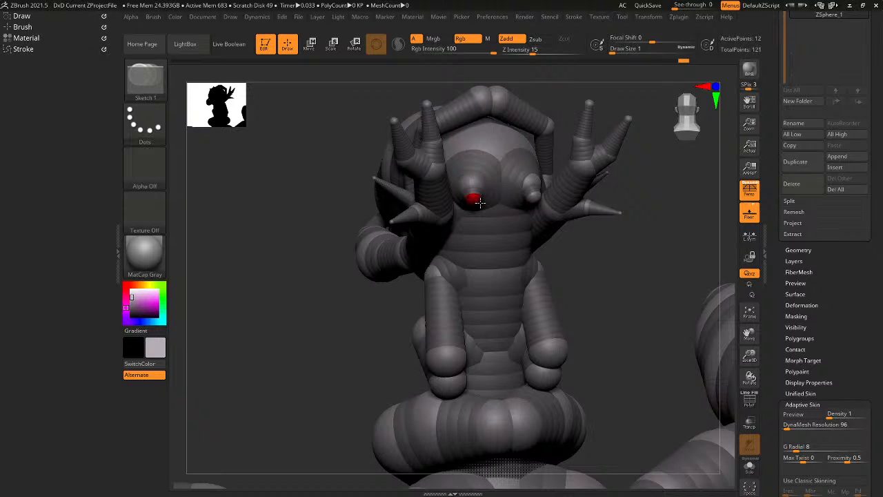
{"action": "left_click", "coordinate": [479, 201]}
{"action": "key", "text": "w"}
{"action": "mouse_move", "coordinate": [477, 200]}
{"action": "left_mouse_down"}
{"action": "mouse_move", "coordinate": [483, 315]}
{"action": "mouse_move", "coordinate": [478, 302]}
{"action": "left_mouse_up"}
{"action": "right_click_drag", "start_coordinate": [479, 301], "coordinate": [464, 288]}
{"action": "key", "text": "q"}
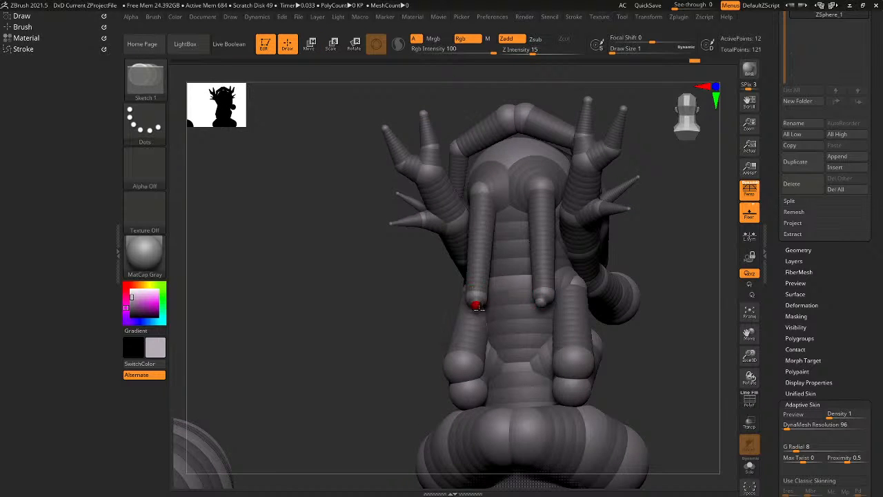
{"action": "left_click", "coordinate": [477, 305]}
{"action": "key", "text": "w"}
{"action": "left_click_drag", "start_coordinate": [477, 306], "coordinate": [478, 376]}
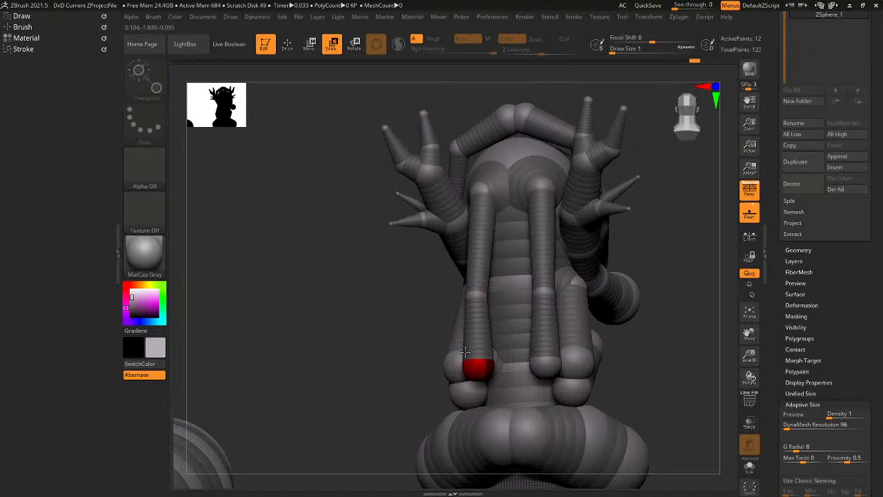
{"action": "right_click_drag", "start_coordinate": [477, 331], "coordinate": [528, 310]}
Try adding short end segments to the head tendrils, angling their tips, and preview the skin.
{"action": "key", "text": "q"}
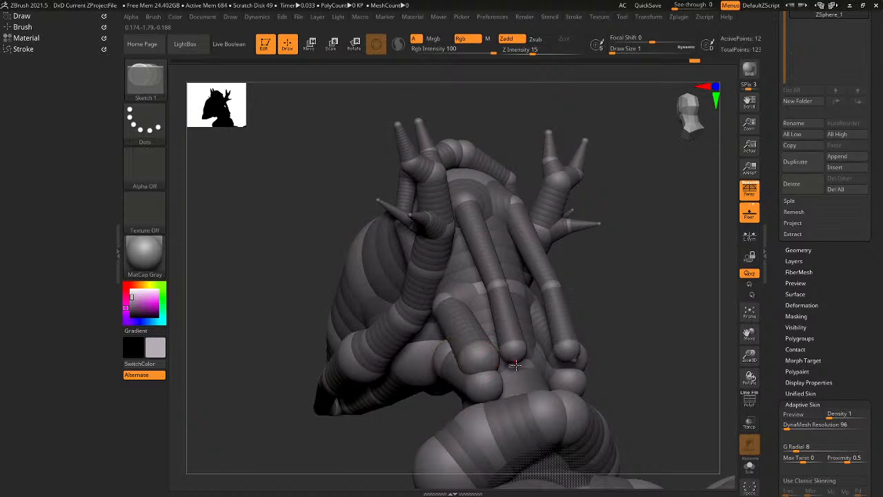
{"action": "right_click_drag", "start_coordinate": [517, 371], "coordinate": [536, 371]}
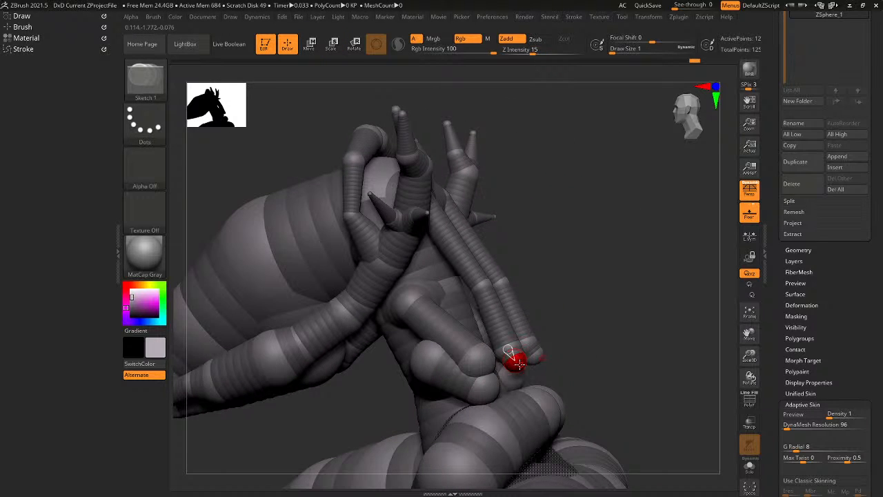
{"action": "left_click_drag", "start_coordinate": [519, 364], "coordinate": [513, 387]}
{"action": "key", "text": "w"}
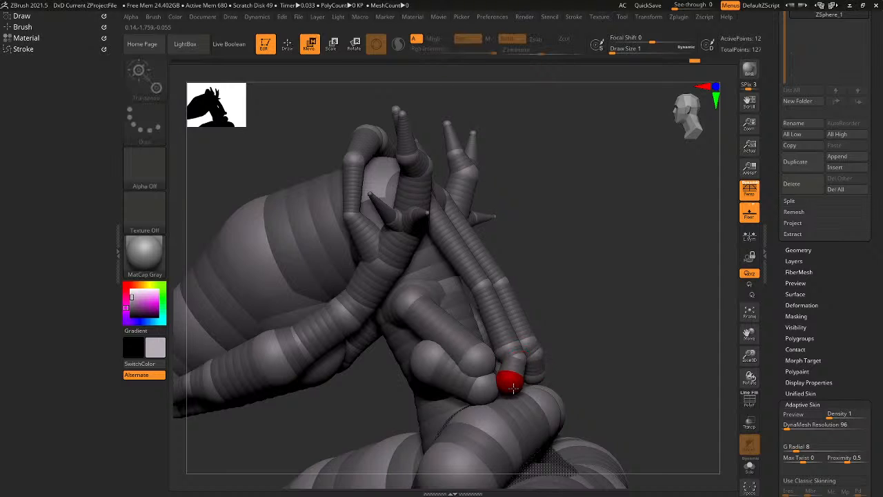
{"action": "right_click_drag", "start_coordinate": [506, 392], "coordinate": [481, 401]}
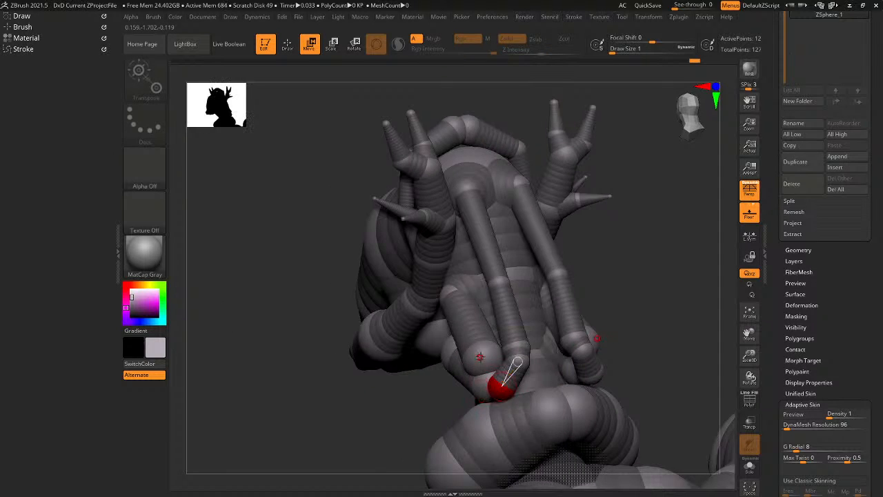
{"action": "right_click_drag", "start_coordinate": [516, 362], "coordinate": [505, 377]}
{"action": "key", "text": "a"}
{"action": "key", "text": "a"}
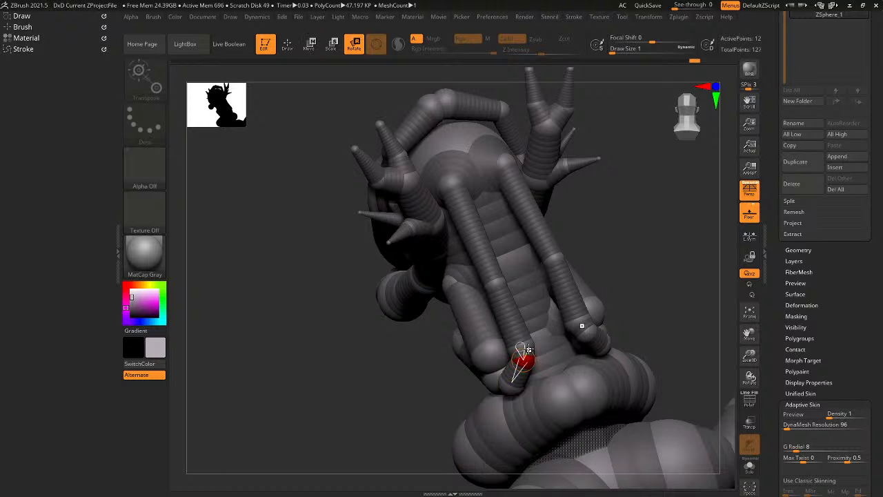
Try rotating the lower tendril segments outward and check the whole creature in the adaptive skin preview.
{"action": "left_click_drag", "start_coordinate": [508, 314], "coordinate": [492, 316]}
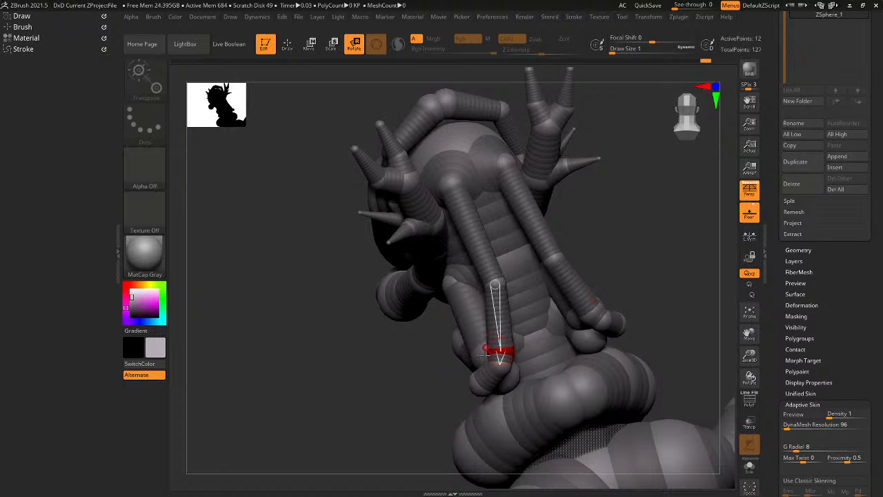
{"action": "right_click_drag", "start_coordinate": [500, 376], "coordinate": [436, 342]}
{"action": "key", "text": "a"}
{"action": "key", "text": "f"}
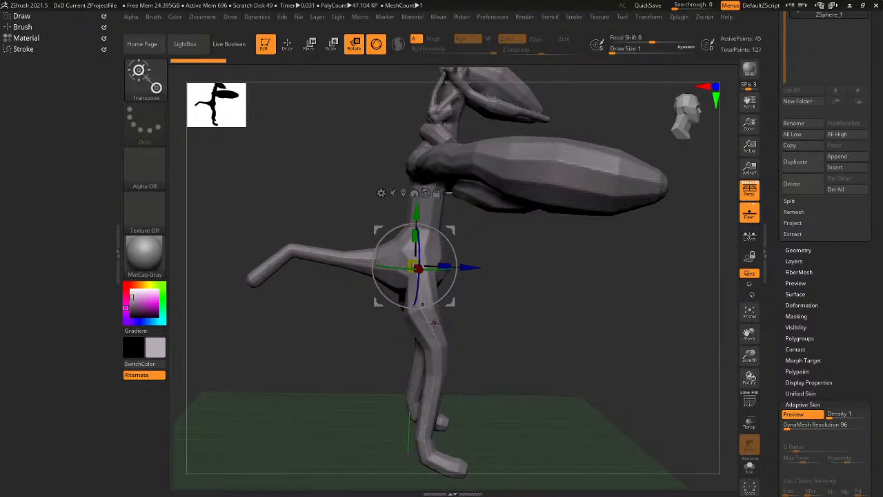
{"action": "key", "text": "a"}
Undo all the added head tendrils and neck appendages back to the plain neck.
{"action": "key", "text": "q"}
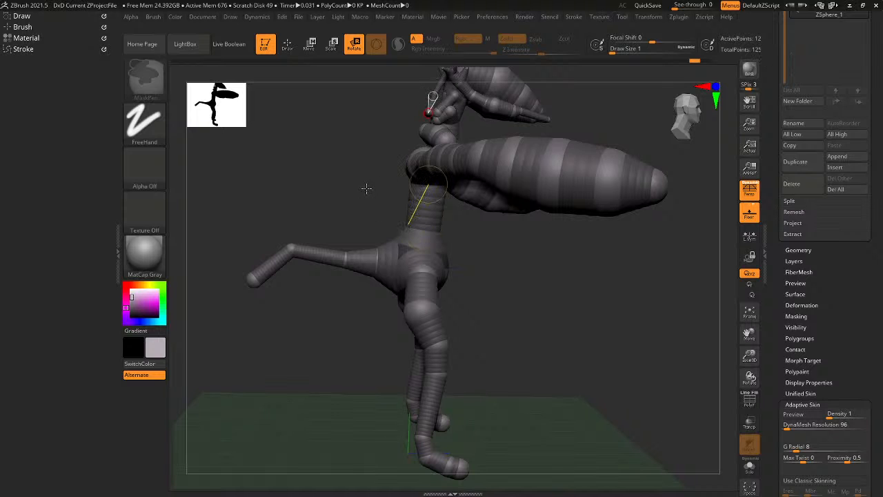
{"action": "right_click_drag", "start_coordinate": [377, 171], "coordinate": [386, 345], "text": "alt"}
{"action": "right_click_drag", "start_coordinate": [378, 308], "coordinate": [400, 361], "text": "alt"}
{"action": "key", "text": "ctrl+z"}
{"action": "key", "text": "ctrl+z"}
{"action": "key", "text": "ctrl+z"}
{"action": "key", "text": "ctrl+z"}
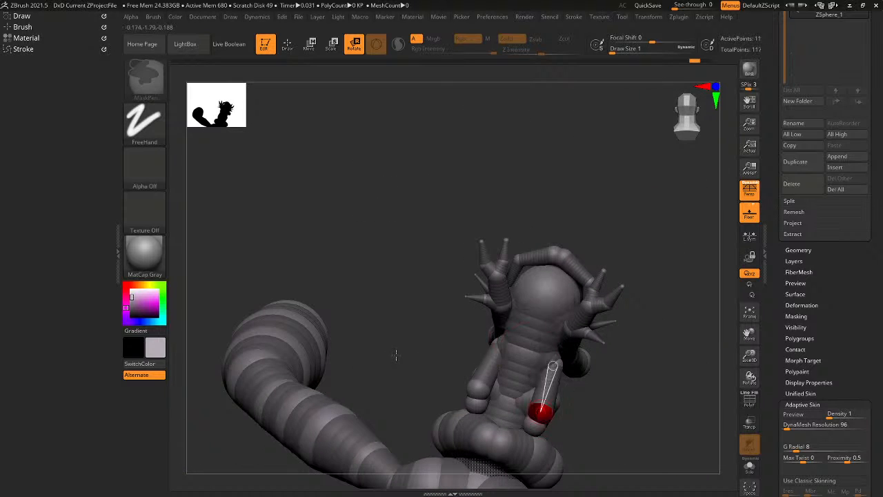
{"action": "key", "text": "ctrl+z"}
{"action": "key", "text": "ctrl+z"}
{"action": "key", "text": "ctrl+z"}
{"action": "key", "text": "ctrl+z"}
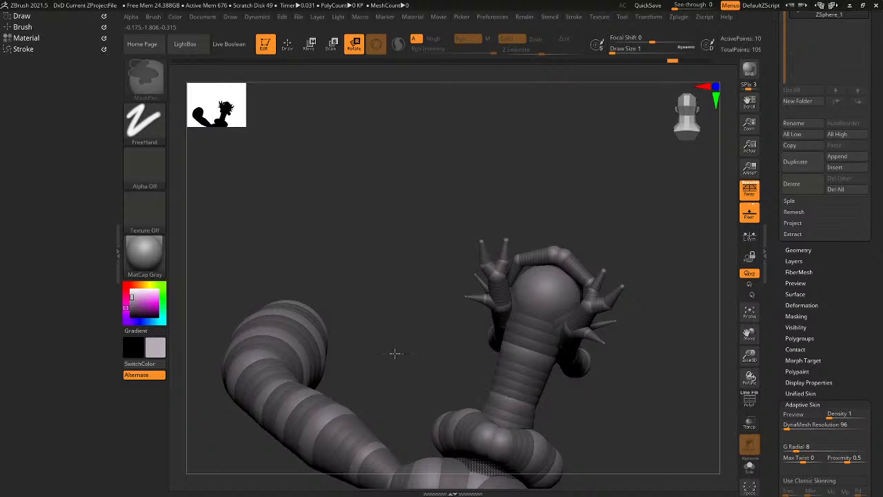
Preview the adaptive skin, and scale down the upper-arm ZSpheres to slim the arm between shoulder and elbow.
{"action": "right_click_drag", "start_coordinate": [394, 353], "coordinate": [539, 355]}
{"action": "key", "text": "a"}
{"action": "right_click_drag", "start_coordinate": [541, 430], "coordinate": [332, 421], "text": "alt"}
{"action": "right_click_drag", "start_coordinate": [386, 276], "coordinate": [414, 314]}
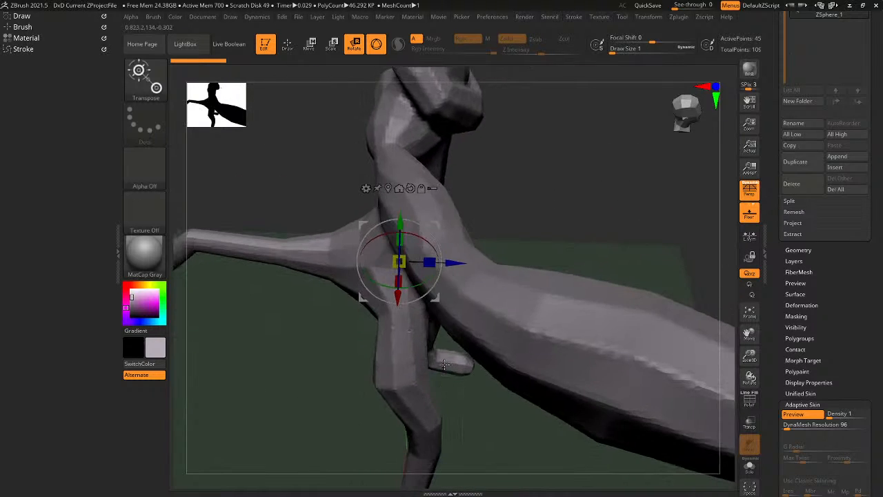
{"action": "key", "text": "a"}
{"action": "right_click_drag", "start_coordinate": [437, 283], "coordinate": [441, 322]}
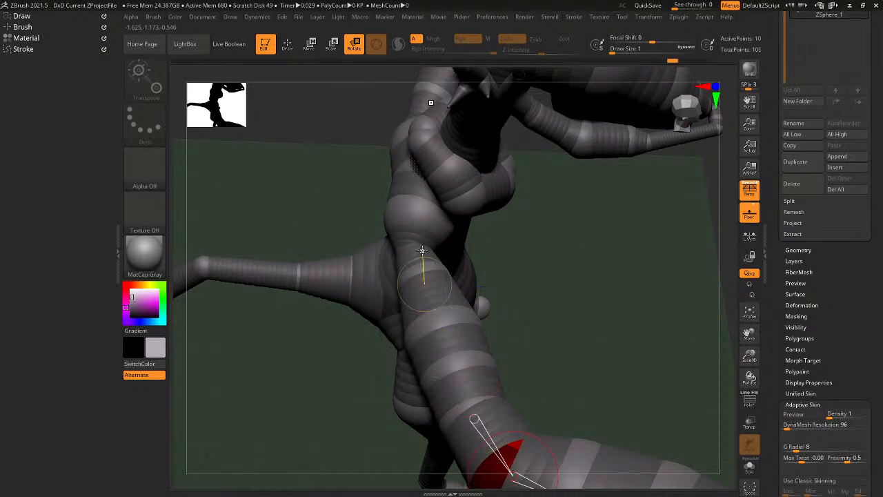
{"action": "right_click_drag", "start_coordinate": [422, 251], "coordinate": [443, 241]}
{"action": "key", "text": "e"}
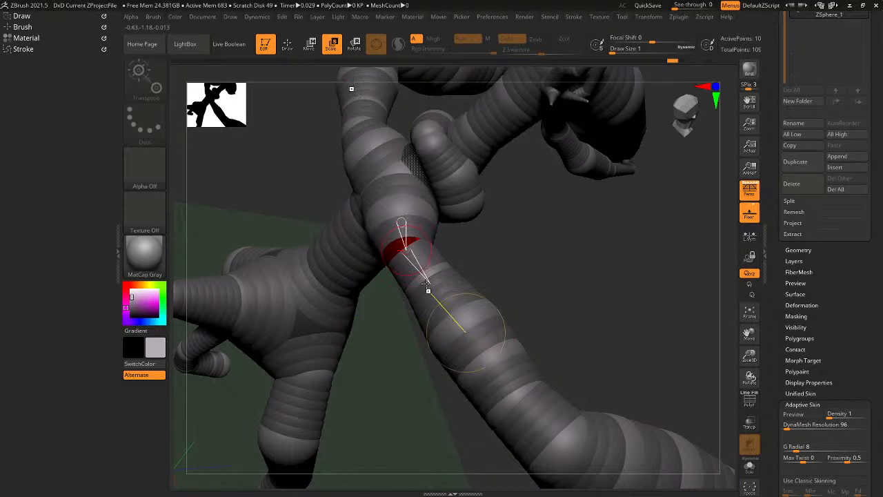
{"action": "left_click_drag", "start_coordinate": [429, 268], "coordinate": [429, 269]}
{"action": "left_click_drag", "start_coordinate": [463, 330], "coordinate": [445, 253]}
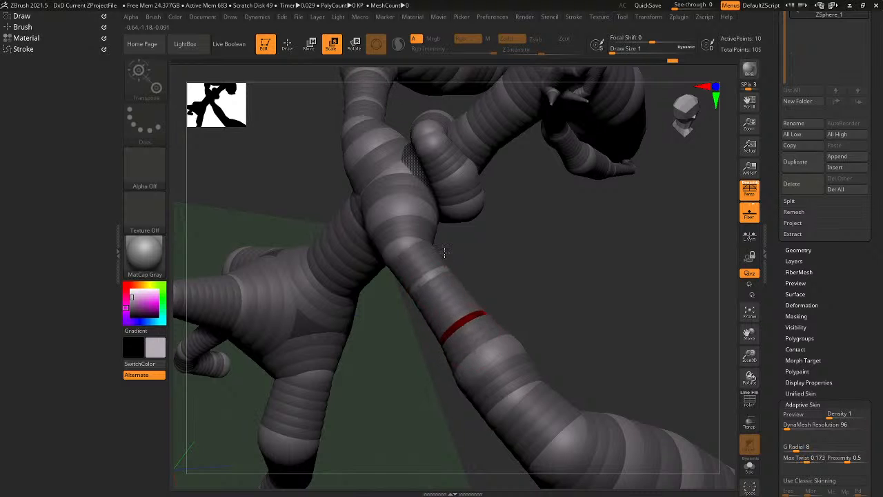
{"action": "left_click_drag", "start_coordinate": [491, 367], "coordinate": [436, 344]}
Add small mirrored ZSpheres around the end of the forearm as roots for the fingers.
{"action": "key", "text": "f"}
{"action": "right_click_drag", "start_coordinate": [435, 344], "coordinate": [501, 261]}
{"action": "key", "text": "q"}
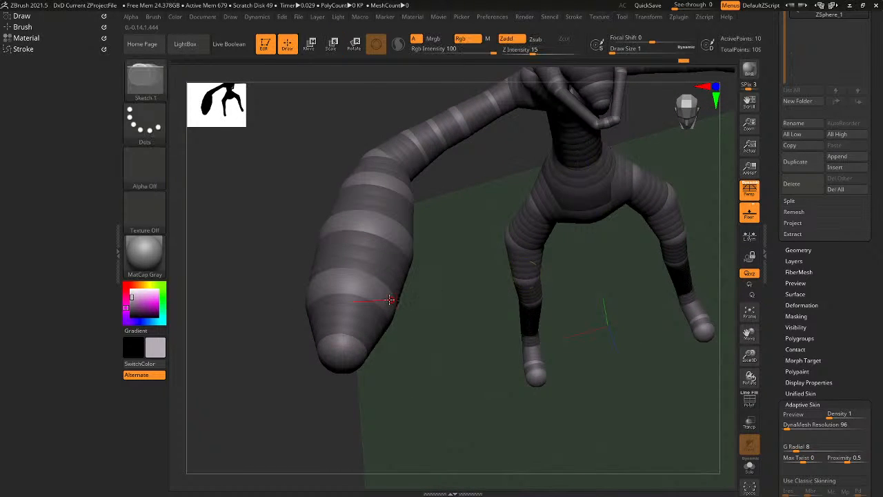
{"action": "left_click", "coordinate": [393, 299]}
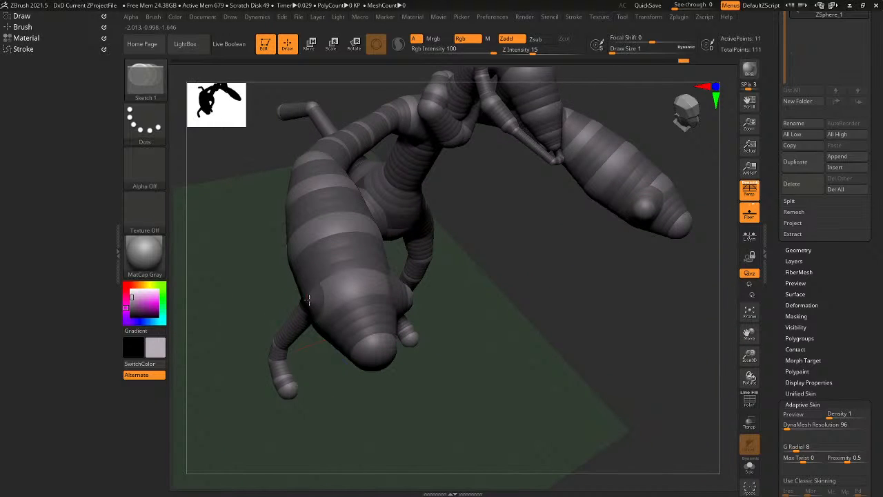
{"action": "left_click_drag", "start_coordinate": [308, 299], "coordinate": [350, 301]}
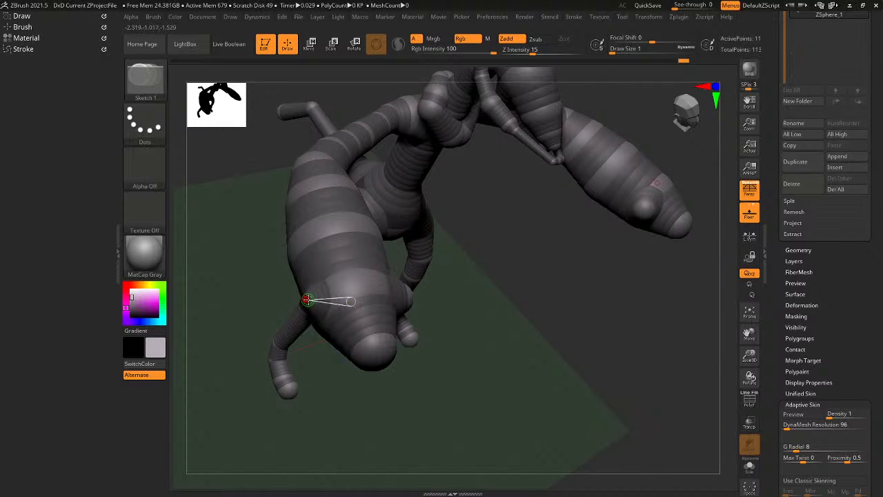
{"action": "key", "text": "ctrl+z"}
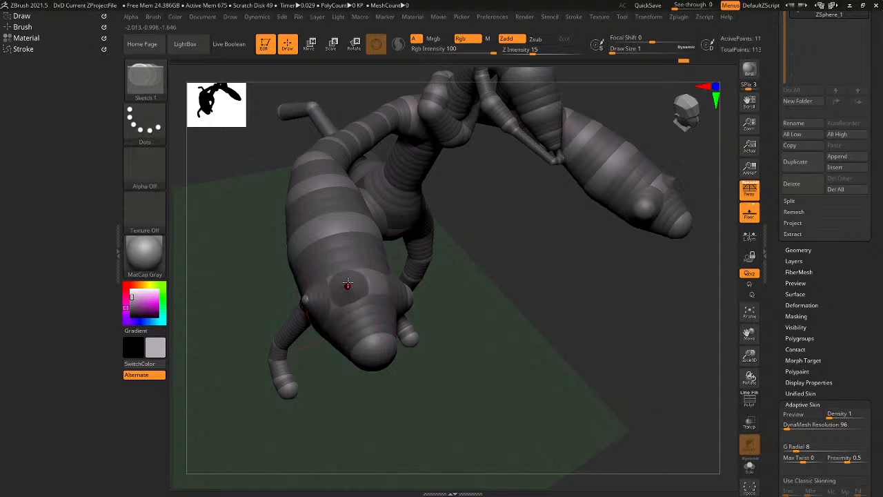
Pull the outer side ZSphere at the forearm's end outward and forward to form a pointed digit.
{"action": "right_click_drag", "start_coordinate": [383, 280], "coordinate": [377, 307]}
{"action": "key", "text": "w"}
{"action": "left_click_drag", "start_coordinate": [382, 291], "coordinate": [300, 346]}
Try moving a small ZSphere on top of the forearm's end, and undo the resulting shifts of the forearm segment.
{"action": "left_click_drag", "start_coordinate": [347, 296], "coordinate": [321, 354]}
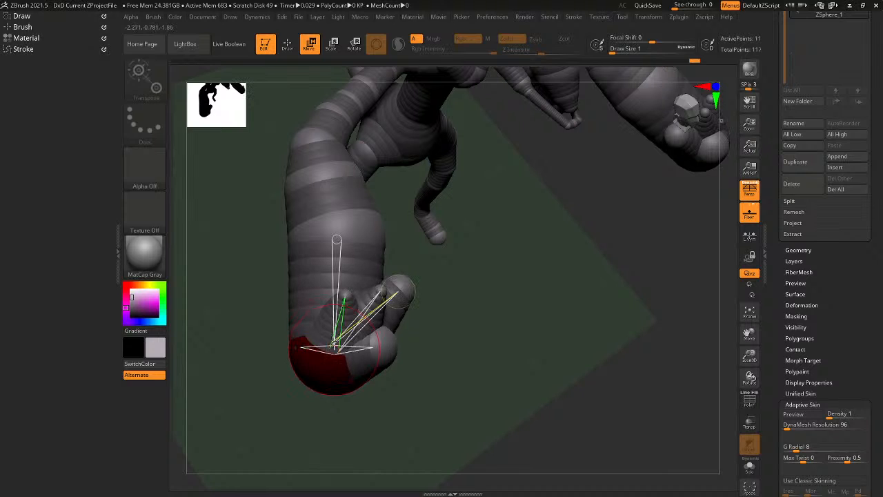
{"action": "key", "text": "ctrl+z"}
{"action": "left_click_drag", "start_coordinate": [342, 302], "coordinate": [331, 335]}
{"action": "key", "text": "ctrl+z"}
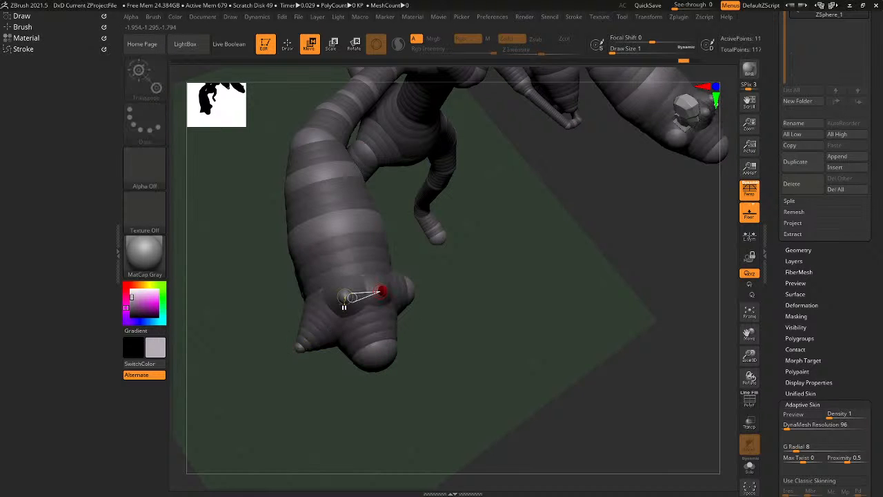
Pull the small ZSpheres on top of the forearm's end outward to form pointed digits.
{"action": "left_click_drag", "start_coordinate": [343, 298], "coordinate": [351, 297]}
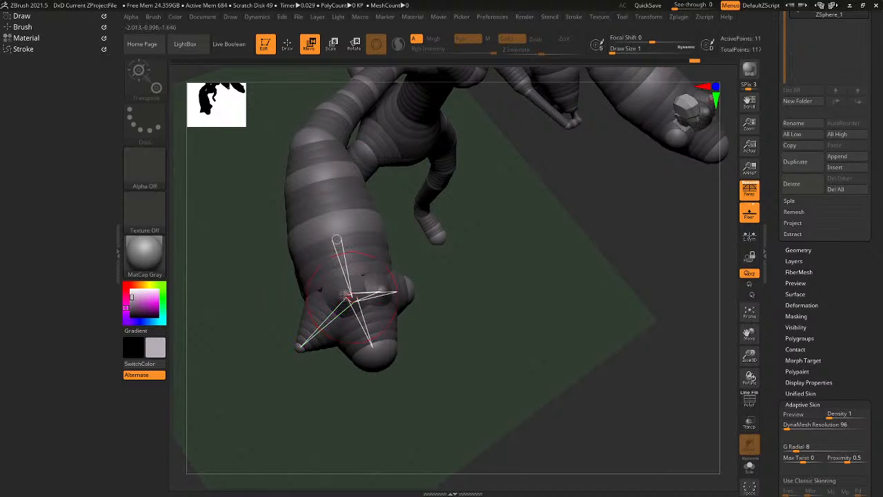
{"action": "right_click_drag", "start_coordinate": [343, 297], "coordinate": [331, 269]}
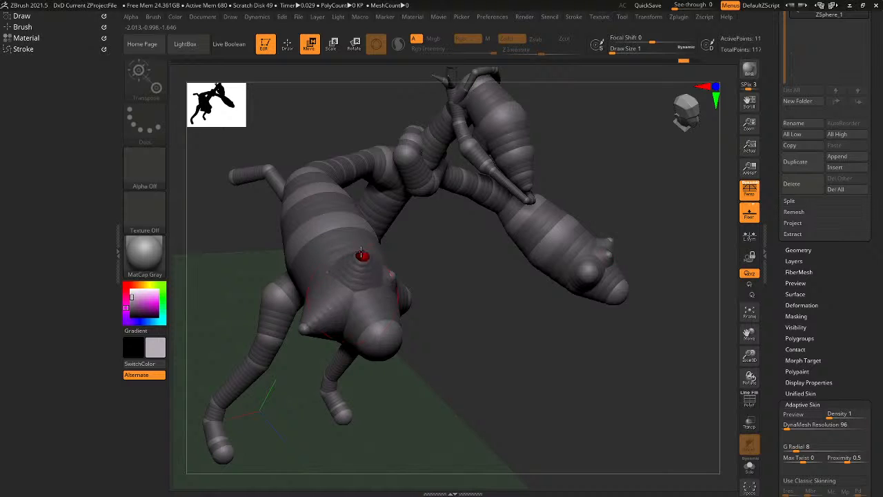
{"action": "left_click_drag", "start_coordinate": [361, 249], "coordinate": [402, 252]}
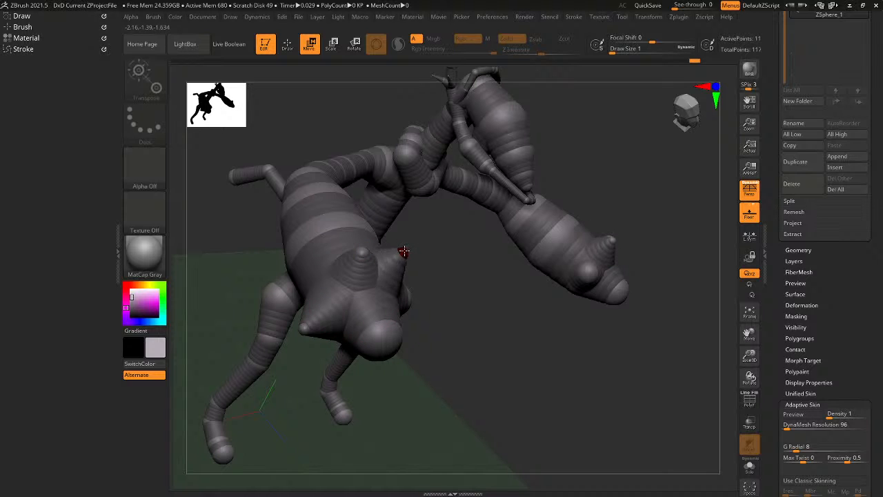
{"action": "right_click_drag", "start_coordinate": [403, 252], "coordinate": [360, 292]}
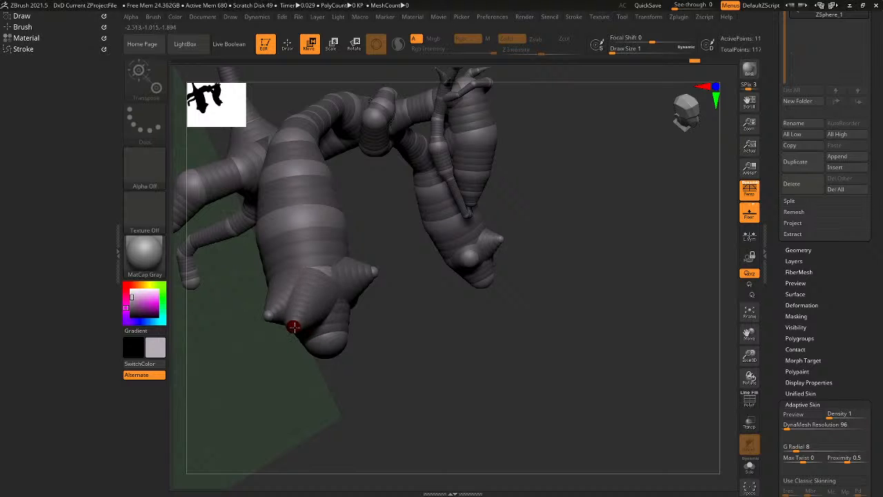
Lengthen and reposition the outermost digit by moving its tip ZSphere outward and toward the front of the forearm.
{"action": "left_click_drag", "start_coordinate": [373, 269], "coordinate": [413, 258]}
{"action": "right_click_drag", "start_coordinate": [430, 291], "coordinate": [338, 309]}
{"action": "left_click_drag", "start_coordinate": [408, 269], "coordinate": [381, 284]}
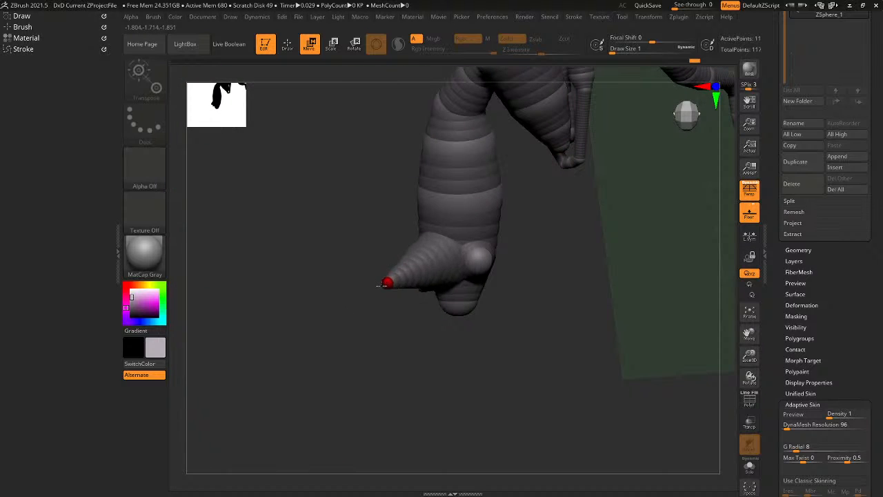
{"action": "right_click_drag", "start_coordinate": [380, 284], "coordinate": [427, 279]}
{"action": "left_click_drag", "start_coordinate": [387, 283], "coordinate": [292, 306]}
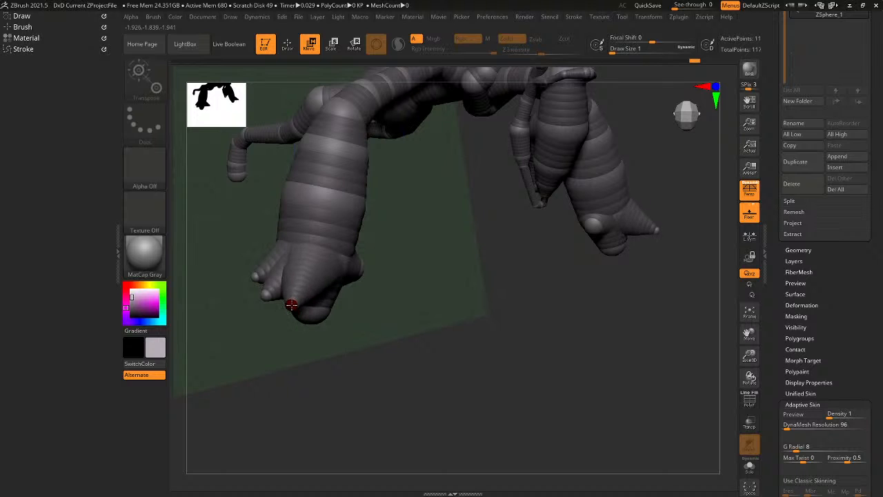
{"action": "right_click_drag", "start_coordinate": [292, 306], "coordinate": [305, 277]}
Insert ZSpheres at the bases of the digits and resize them, undoing an accidental scale along the way.
{"action": "key", "text": "q"}
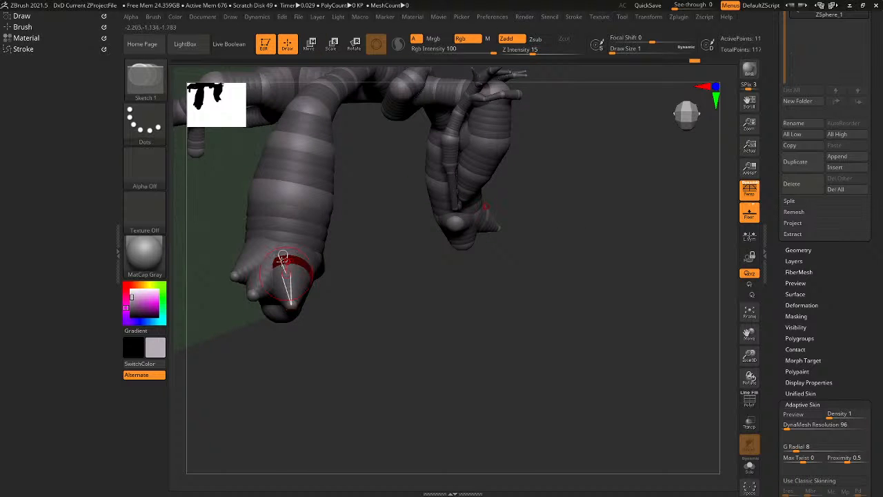
{"action": "left_click_drag", "start_coordinate": [265, 258], "coordinate": [253, 250]}
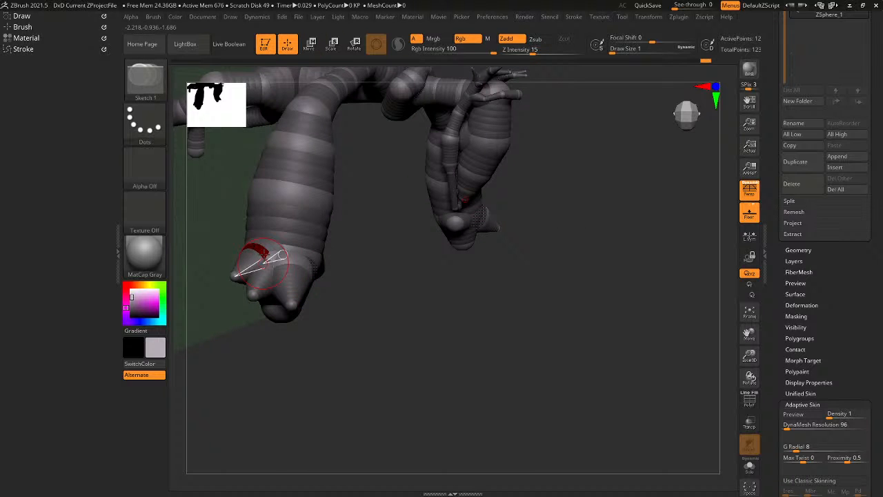
{"action": "key", "text": "e"}
{"action": "right_click_drag", "start_coordinate": [264, 253], "coordinate": [359, 281], "text": "ctrl"}
{"action": "left_click_drag", "start_coordinate": [366, 280], "coordinate": [326, 222]}
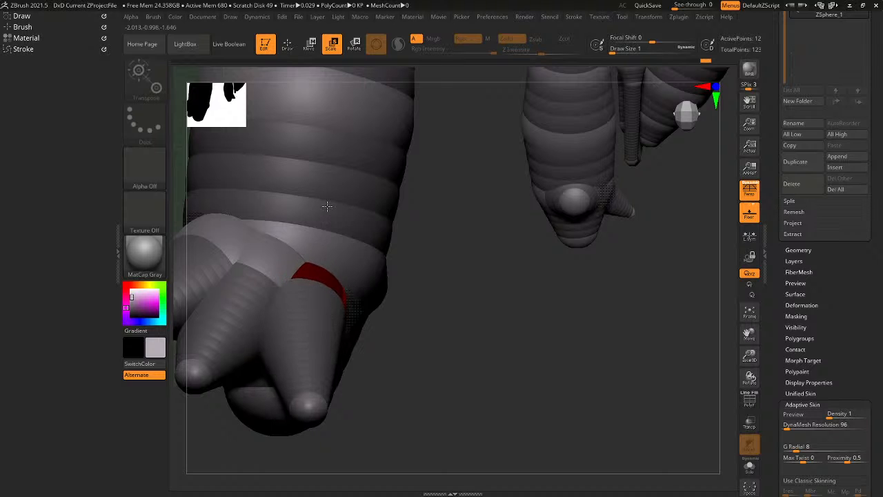
{"action": "left_click_drag", "start_coordinate": [260, 286], "coordinate": [262, 225]}
{"action": "key", "text": "ctrl+z"}
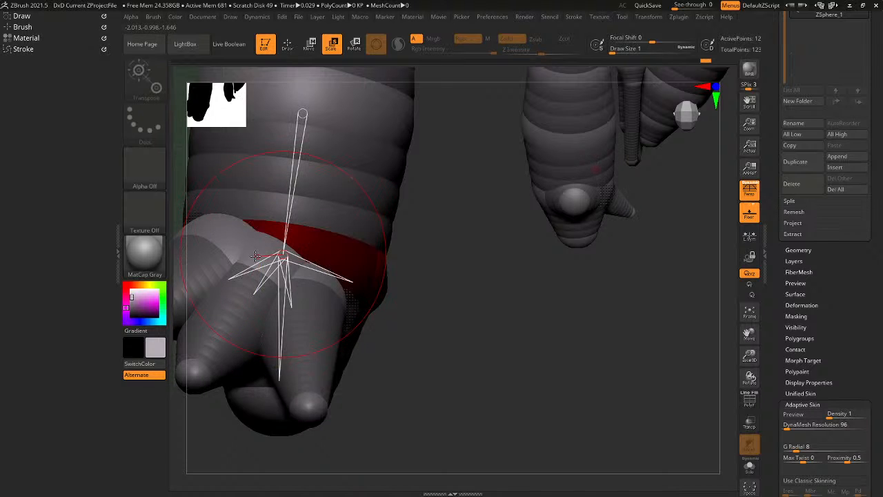
{"action": "right_click_drag", "start_coordinate": [244, 270], "coordinate": [272, 263]}
{"action": "left_click_drag", "start_coordinate": [304, 265], "coordinate": [314, 215]}
{"action": "left_click_drag", "start_coordinate": [282, 247], "coordinate": [273, 177]}
{"action": "right_click_drag", "start_coordinate": [268, 209], "coordinate": [266, 279]}
Rotate the three digits around their bases so they point away from the forearm's outer side.
{"action": "key", "text": "r"}
{"action": "left_click_drag", "start_coordinate": [327, 249], "coordinate": [202, 237]}
{"action": "right_click_drag", "start_coordinate": [201, 237], "coordinate": [222, 234]}
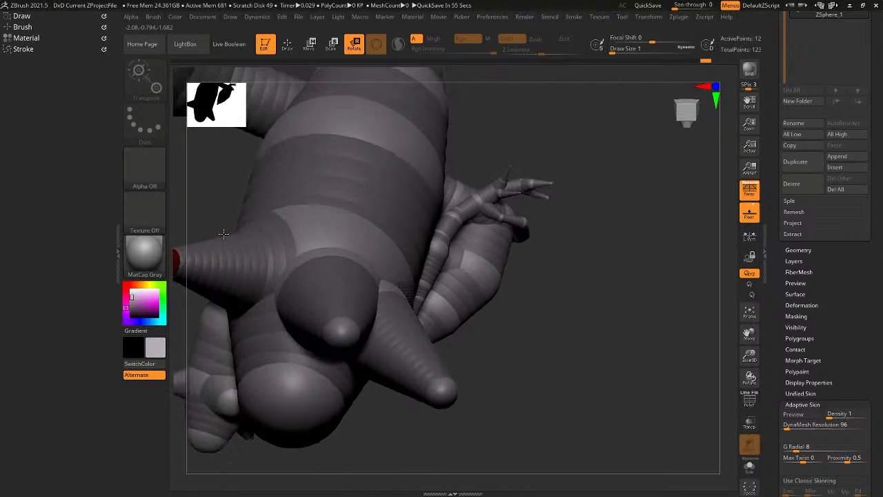
{"action": "left_click_drag", "start_coordinate": [313, 254], "coordinate": [247, 246]}
{"action": "left_click_drag", "start_coordinate": [331, 295], "coordinate": [272, 307]}
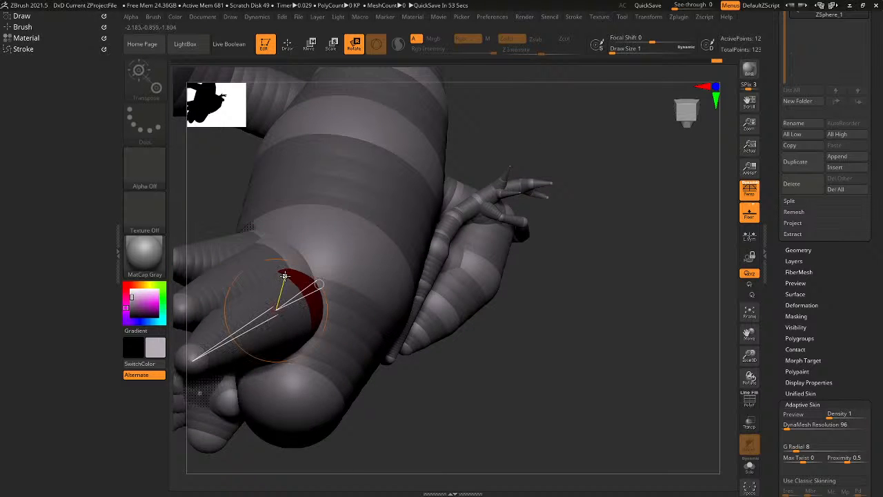
{"action": "right_click_drag", "start_coordinate": [273, 303], "coordinate": [296, 210]}
{"action": "key", "text": "f"}
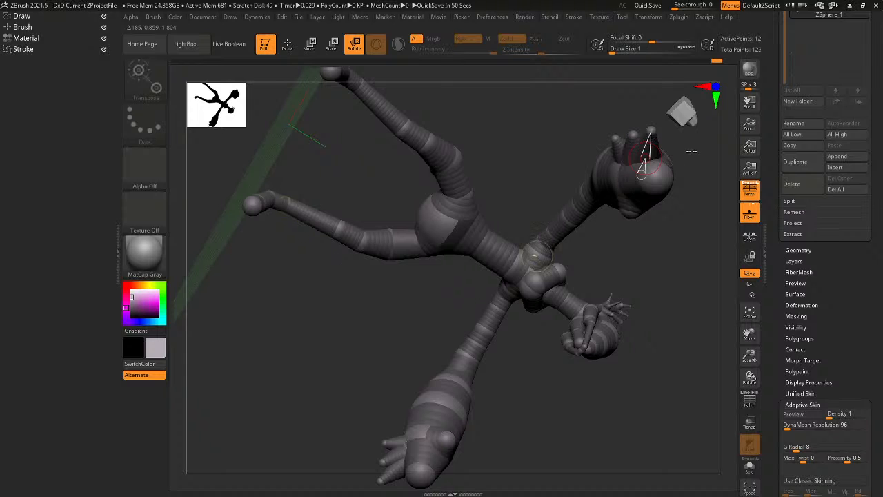
Check the whole figure from several sides and adjust the digits' rotation so they fan apart.
{"action": "mouse_move", "coordinate": [691, 131]}
{"action": "left_mouse_down"}
{"action": "mouse_move", "coordinate": [688, 119]}
{"action": "mouse_move", "coordinate": [684, 138]}
{"action": "mouse_move", "coordinate": [682, 123]}
{"action": "left_mouse_up"}
{"action": "left_click_drag", "start_coordinate": [564, 211], "coordinate": [419, 311]}
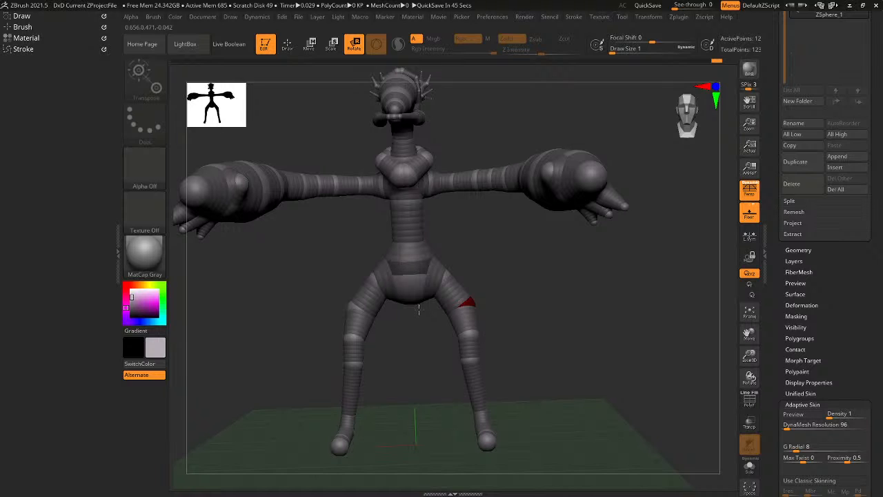
{"action": "left_click_drag", "start_coordinate": [331, 279], "coordinate": [396, 273]}
{"action": "left_click_drag", "start_coordinate": [475, 249], "coordinate": [484, 242]}
{"action": "right_click_drag", "start_coordinate": [485, 242], "coordinate": [477, 235]}
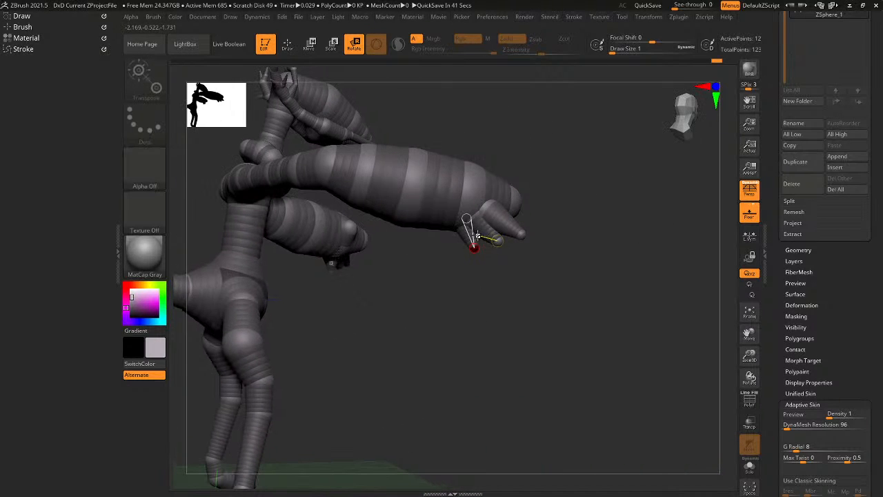
{"action": "left_click_drag", "start_coordinate": [486, 199], "coordinate": [472, 237]}
{"action": "right_click_drag", "start_coordinate": [472, 237], "coordinate": [472, 241]}
Move the ZSpheres of the lowest digit back to refine its spacing from the other digits.
{"action": "key", "text": "w"}
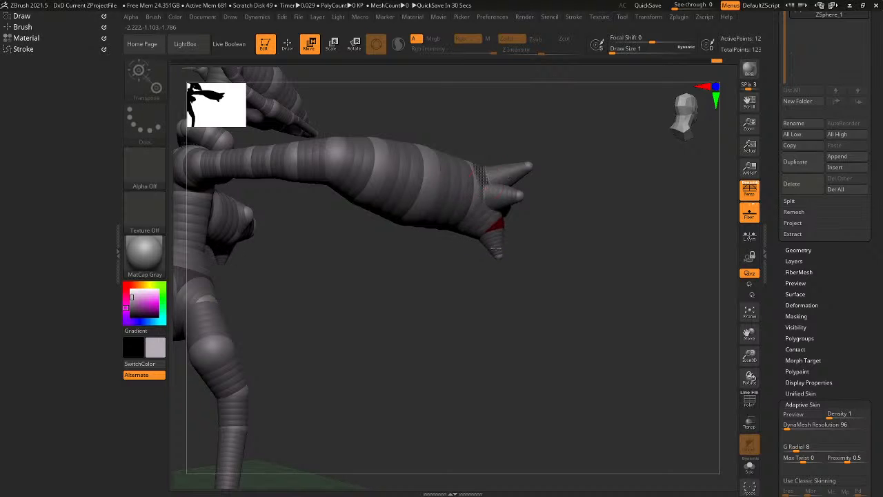
{"action": "left_click_drag", "start_coordinate": [495, 244], "coordinate": [481, 236]}
{"action": "right_click_drag", "start_coordinate": [481, 237], "coordinate": [445, 240]}
{"action": "left_click_drag", "start_coordinate": [479, 238], "coordinate": [460, 233]}
{"action": "mouse_move", "coordinate": [464, 234]}
{"action": "right_mouse_down"}
{"action": "mouse_move", "coordinate": [471, 241]}
{"action": "mouse_move", "coordinate": [480, 214]}
{"action": "mouse_move", "coordinate": [469, 222]}
{"action": "right_mouse_up"}
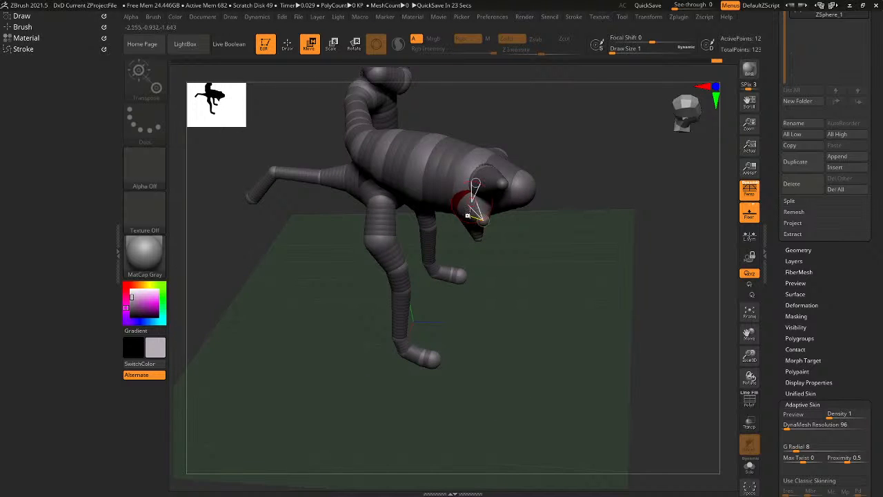
Scale the base ZSpheres of the digits to refine their thickness where they join the forearm.
{"action": "right_click_drag", "start_coordinate": [481, 185], "coordinate": [446, 172]}
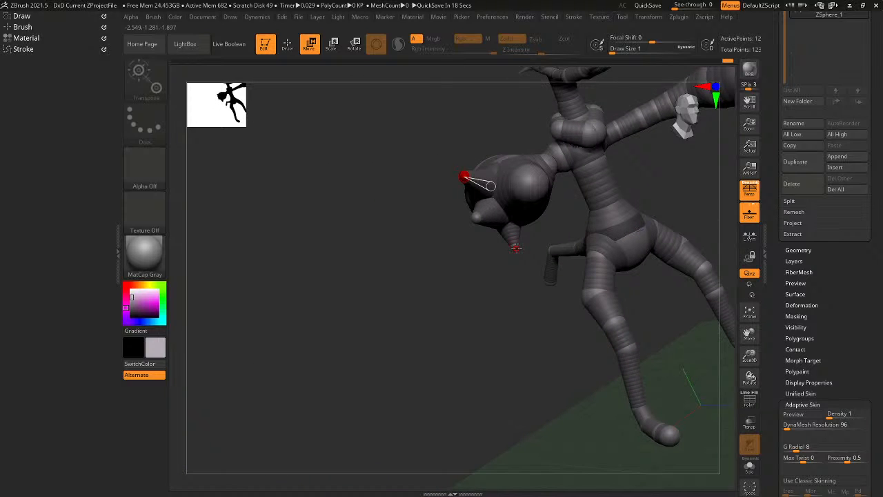
{"action": "right_click_drag", "start_coordinate": [500, 254], "coordinate": [511, 325]}
{"action": "key", "text": "e"}
{"action": "left_click_drag", "start_coordinate": [436, 343], "coordinate": [443, 323]}
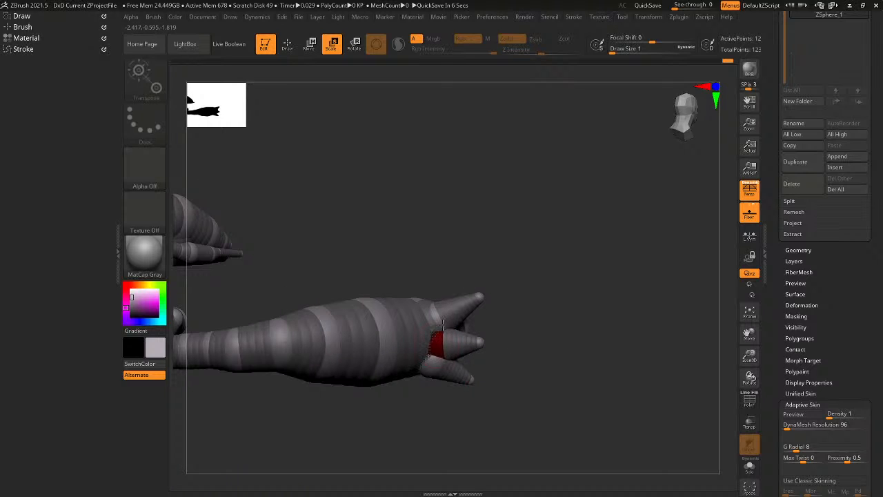
{"action": "left_click_drag", "start_coordinate": [477, 298], "coordinate": [460, 324]}
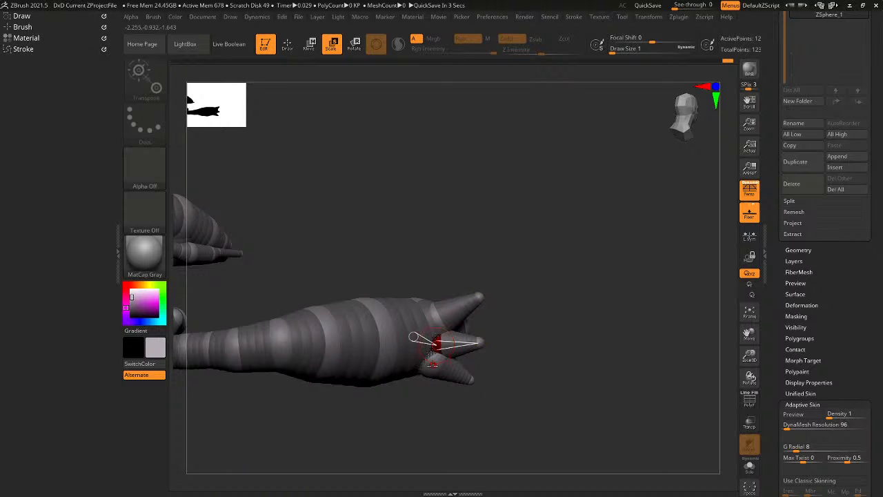
{"action": "left_click_drag", "start_coordinate": [433, 364], "coordinate": [449, 356]}
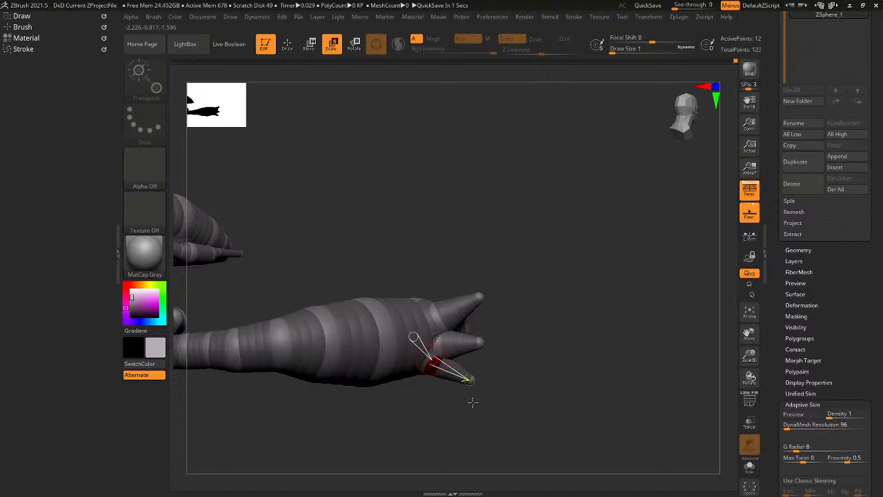
Slim the tail's ZSpheres and rotate its segments so the tail bends upward behind the pelvis.
{"action": "left_click_drag", "start_coordinate": [427, 392], "coordinate": [690, 313]}
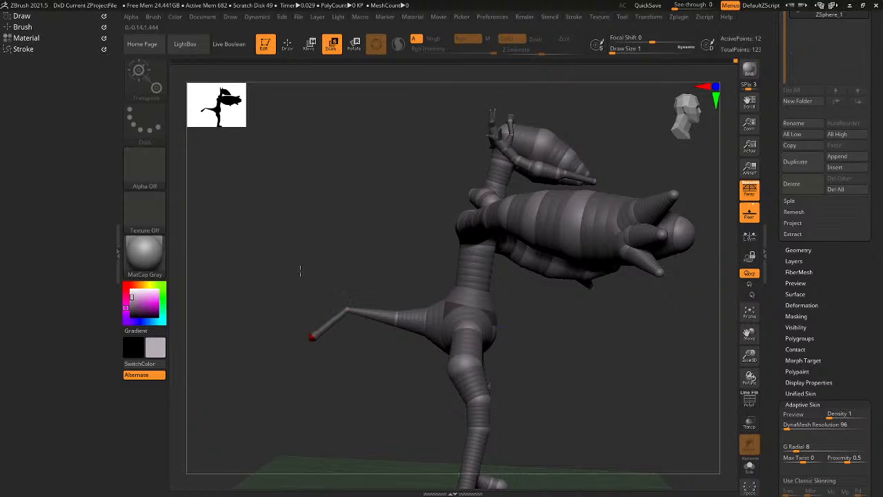
{"action": "left_click_drag", "start_coordinate": [300, 270], "coordinate": [306, 282]}
{"action": "key", "text": "r"}
{"action": "left_click_drag", "start_coordinate": [387, 313], "coordinate": [396, 289]}
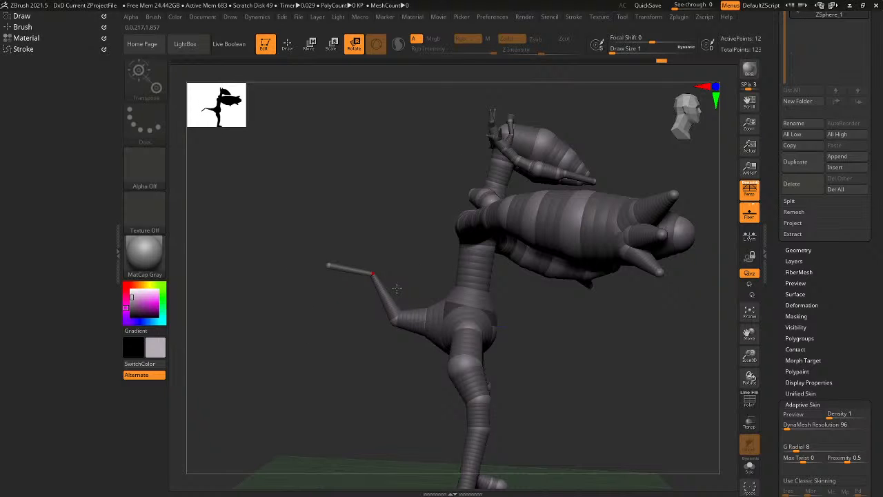
{"action": "left_click_drag", "start_coordinate": [411, 317], "coordinate": [375, 331]}
{"action": "left_click_drag", "start_coordinate": [315, 343], "coordinate": [286, 281]}
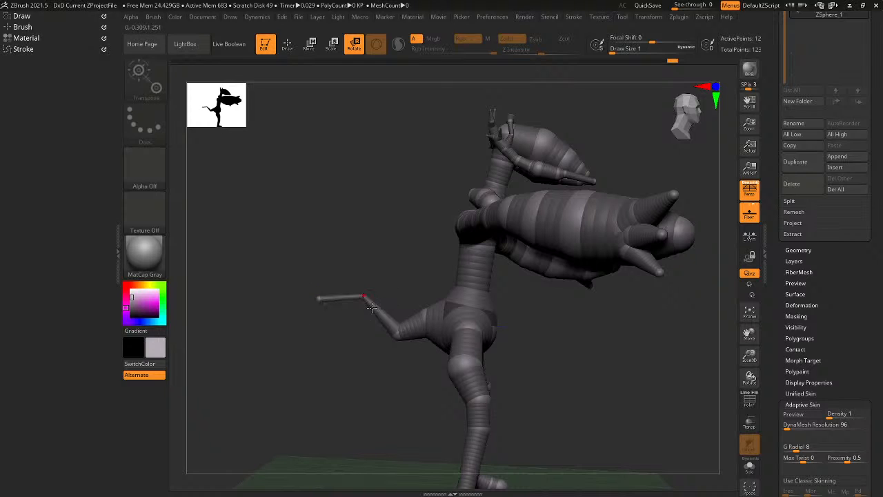
{"action": "left_click_drag", "start_coordinate": [371, 306], "coordinate": [280, 350]}
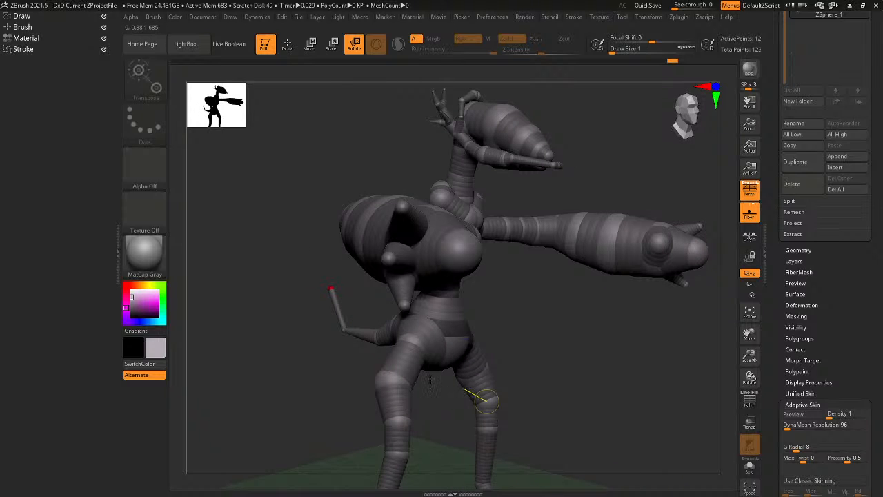
Preview the adaptive skin to examine the hands, shoulders and upper arms, and return to the ZSpheres.
{"action": "left_click_drag", "start_coordinate": [477, 331], "coordinate": [623, 314]}
{"action": "left_click_drag", "start_coordinate": [563, 265], "coordinate": [234, 258]}
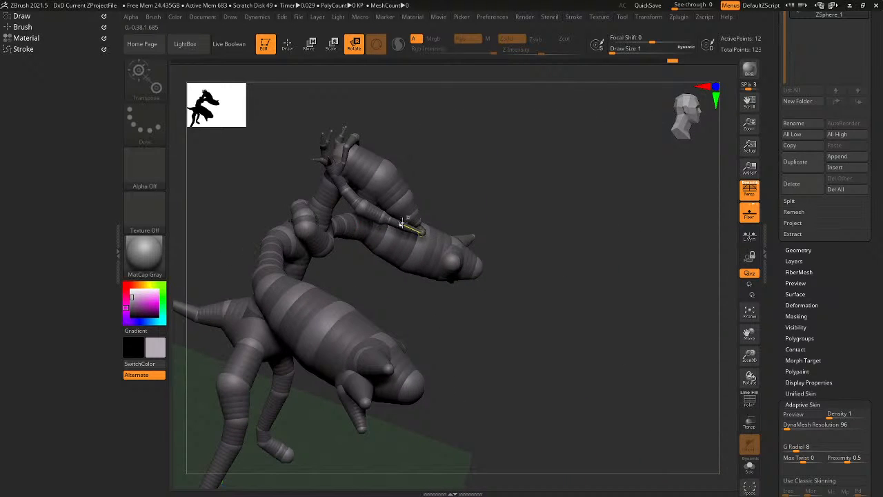
{"action": "key", "text": "a"}
{"action": "left_click_drag", "start_coordinate": [447, 216], "coordinate": [358, 157]}
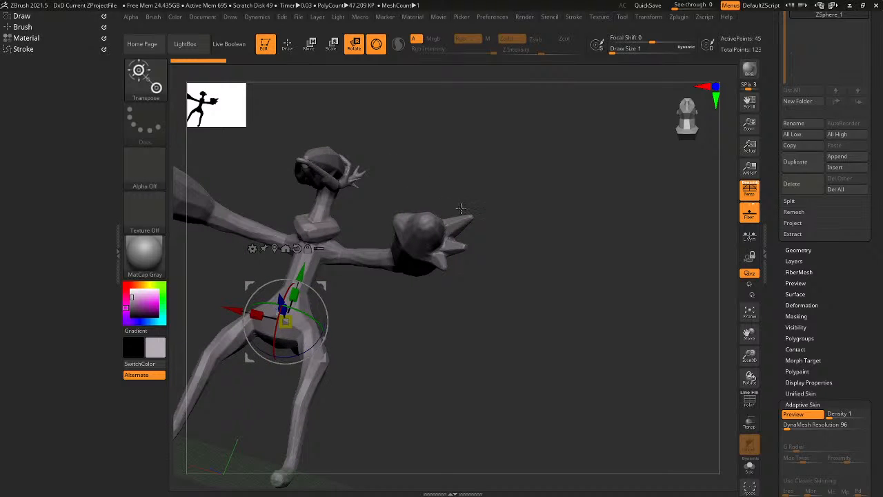
{"action": "left_click_drag", "start_coordinate": [529, 238], "coordinate": [545, 303]}
{"action": "left_click_drag", "start_coordinate": [331, 276], "coordinate": [637, 368], "text": "alt"}
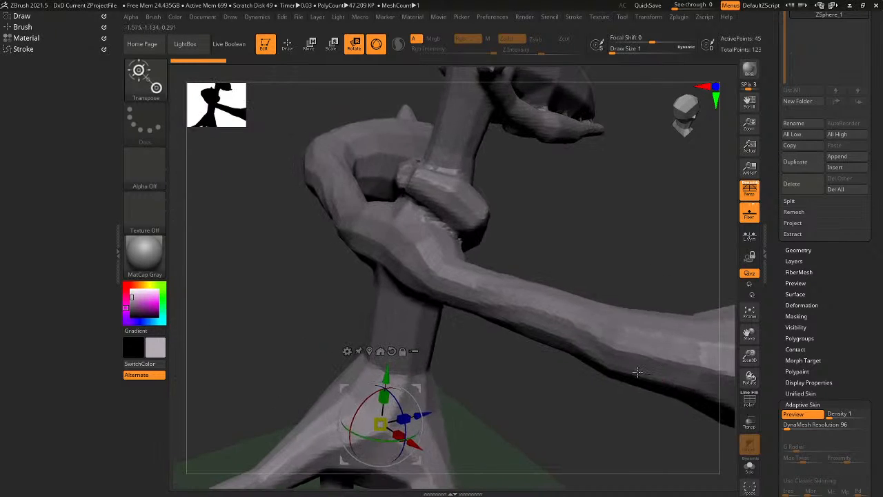
{"action": "key", "text": "a"}
Rescale the upper-arm ZSpheres between shoulder and elbow to even out the arm's thickness.
{"action": "left_click_drag", "start_coordinate": [540, 336], "coordinate": [509, 320]}
{"action": "key", "text": "e"}
{"action": "left_click_drag", "start_coordinate": [443, 290], "coordinate": [492, 366]}
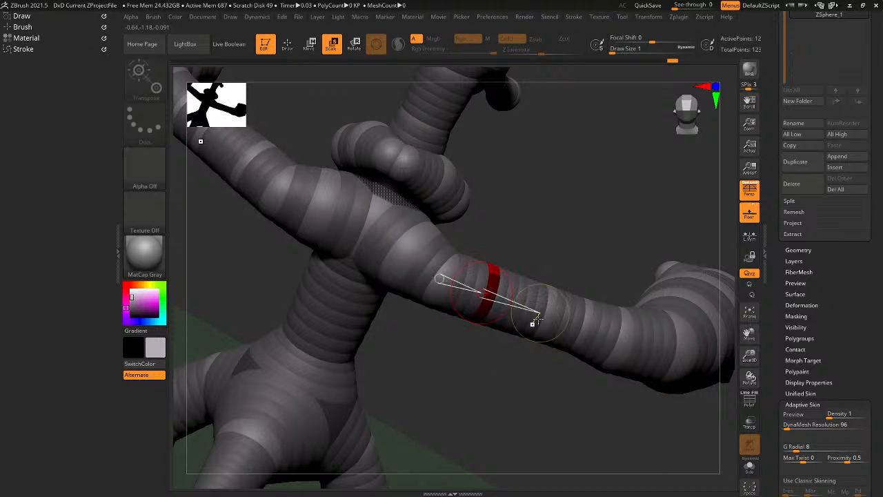
{"action": "left_click_drag", "start_coordinate": [550, 312], "coordinate": [545, 361]}
{"action": "left_click_drag", "start_coordinate": [587, 322], "coordinate": [622, 369]}
{"action": "left_click_drag", "start_coordinate": [545, 376], "coordinate": [579, 388]}
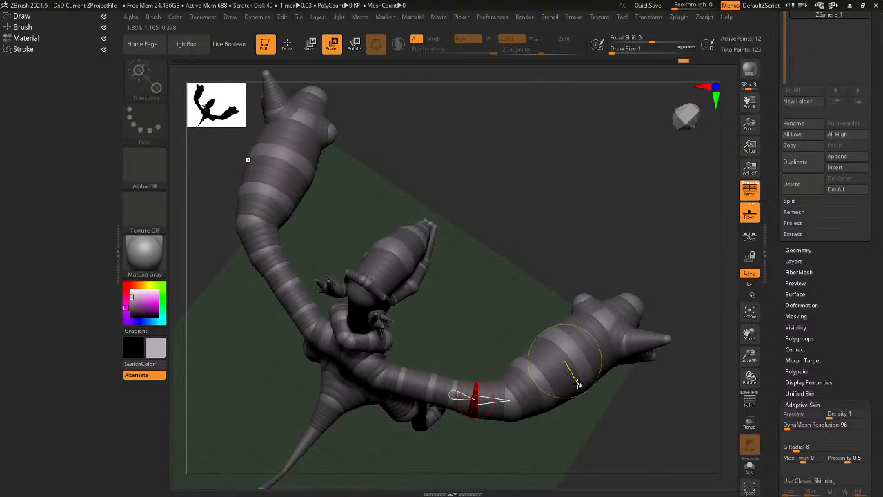
Move the lowest digit's tip outward so it is longer and lines up with the other two digits.
{"action": "left_click", "coordinate": [576, 381]}
{"action": "right_click_drag", "start_coordinate": [576, 381], "coordinate": [529, 315]}
{"action": "left_click", "coordinate": [685, 137]}
{"action": "left_click", "coordinate": [678, 146]}
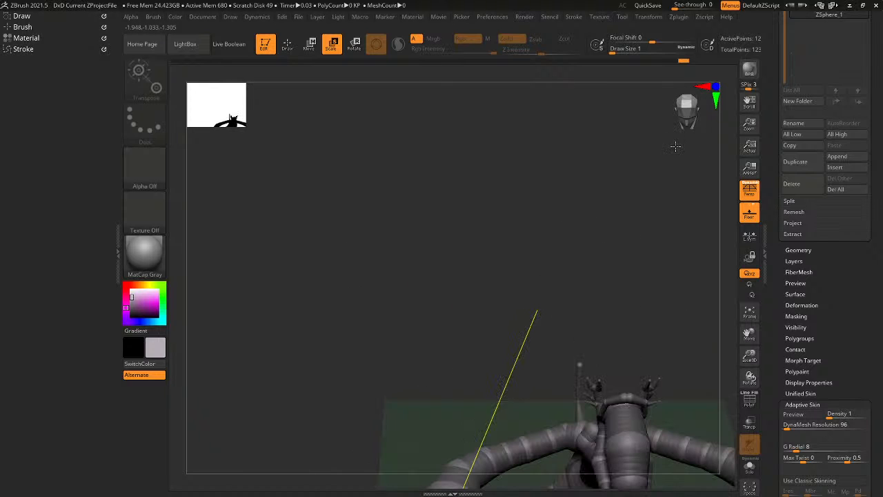
{"action": "right_click_drag", "start_coordinate": [624, 241], "coordinate": [609, 169]}
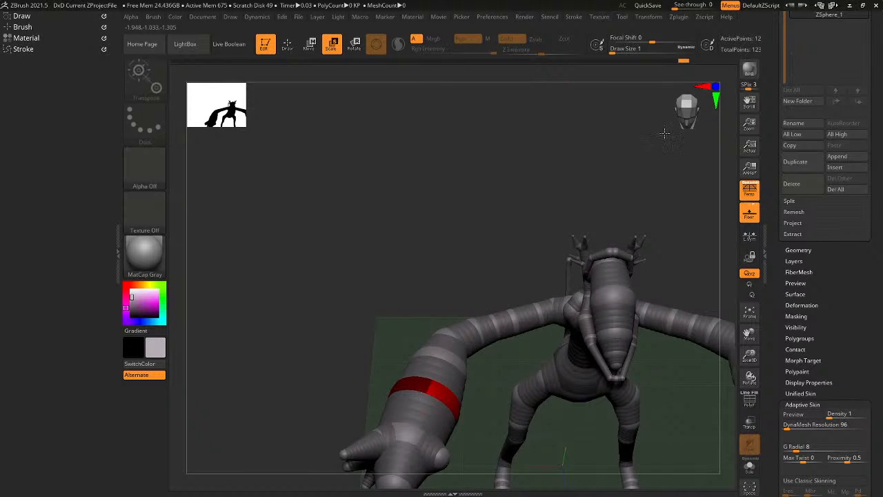
{"action": "left_click", "coordinate": [690, 107]}
{"action": "right_click_drag", "start_coordinate": [434, 346], "coordinate": [565, 305]}
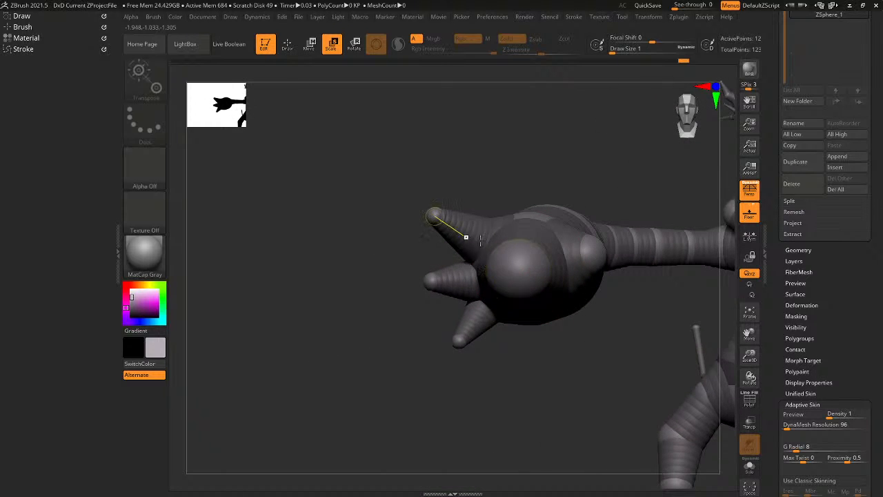
{"action": "right_click_drag", "start_coordinate": [466, 237], "coordinate": [554, 242]}
{"action": "key", "text": "w"}
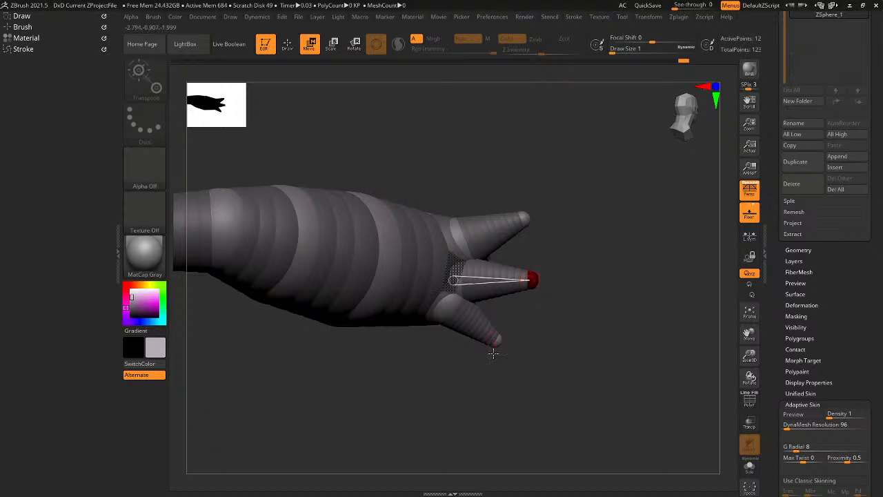
{"action": "left_click_drag", "start_coordinate": [497, 340], "coordinate": [536, 341]}
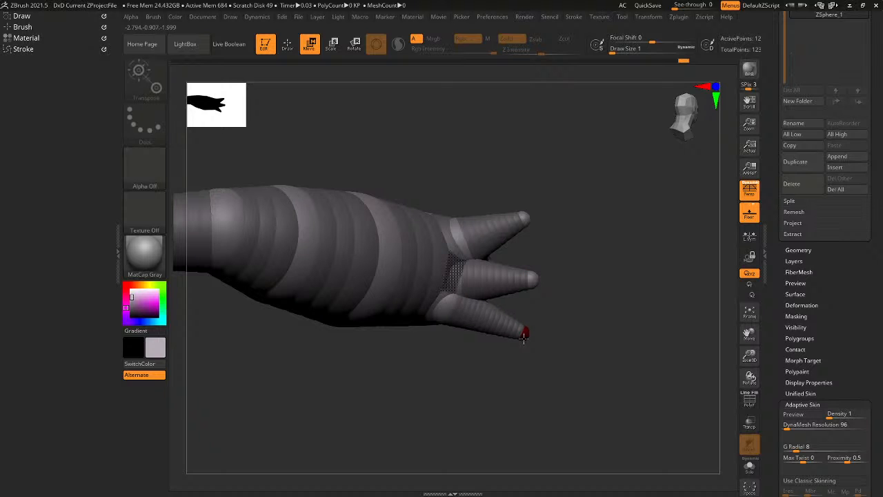
Nudge the lowest digit's tip ZSphere inward and resize it to match the neighbouring digit tips.
{"action": "right_click_drag", "start_coordinate": [523, 336], "coordinate": [425, 336]}
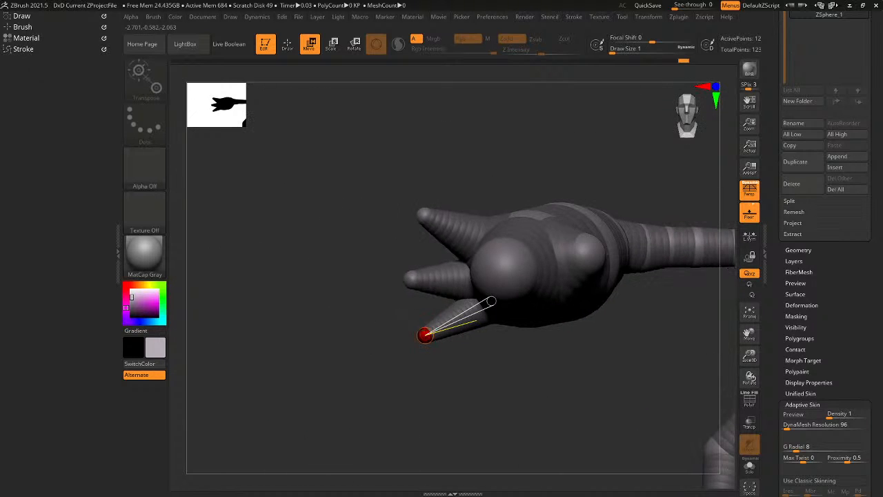
{"action": "left_click_drag", "start_coordinate": [425, 335], "coordinate": [432, 330]}
{"action": "key", "text": "e"}
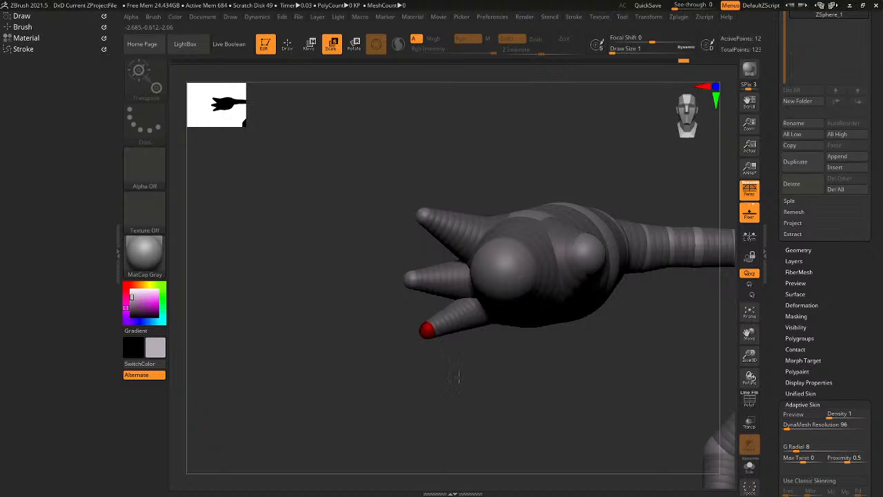
{"action": "right_click_drag", "start_coordinate": [474, 404], "coordinate": [521, 368]}
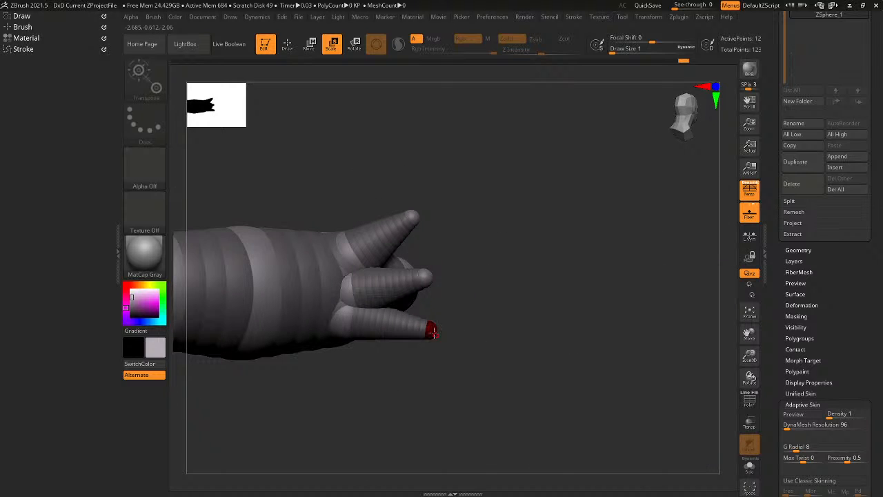
{"action": "right_click_drag", "start_coordinate": [441, 324], "coordinate": [423, 325]}
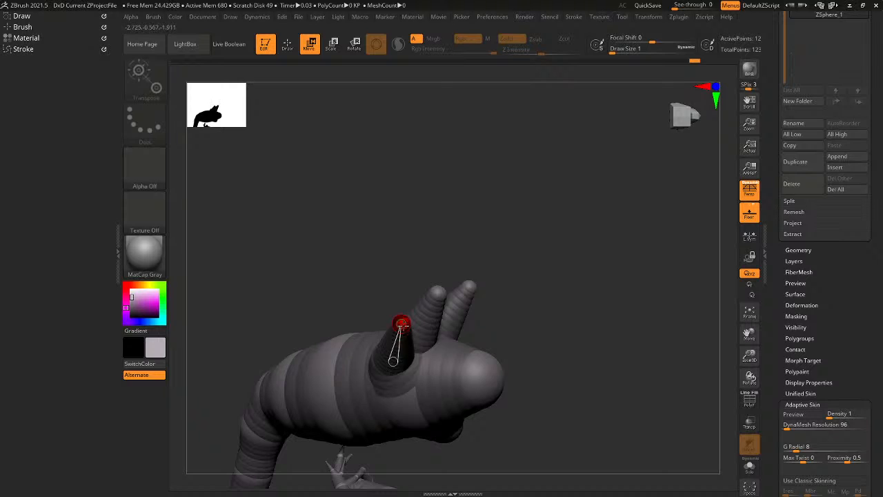
{"action": "right_click_drag", "start_coordinate": [403, 326], "coordinate": [352, 377]}
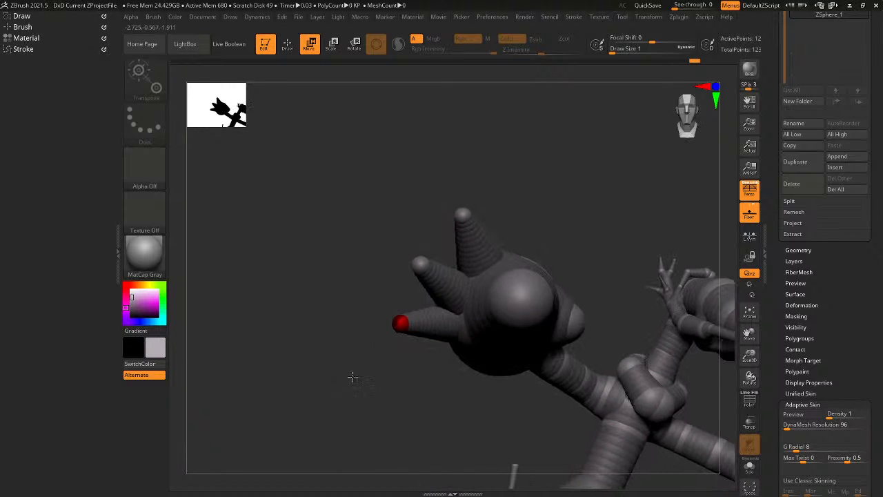
Add a ZSphere to the tip of each of the three long digits and pull them down into bent fingertips.
{"action": "key", "text": "q"}
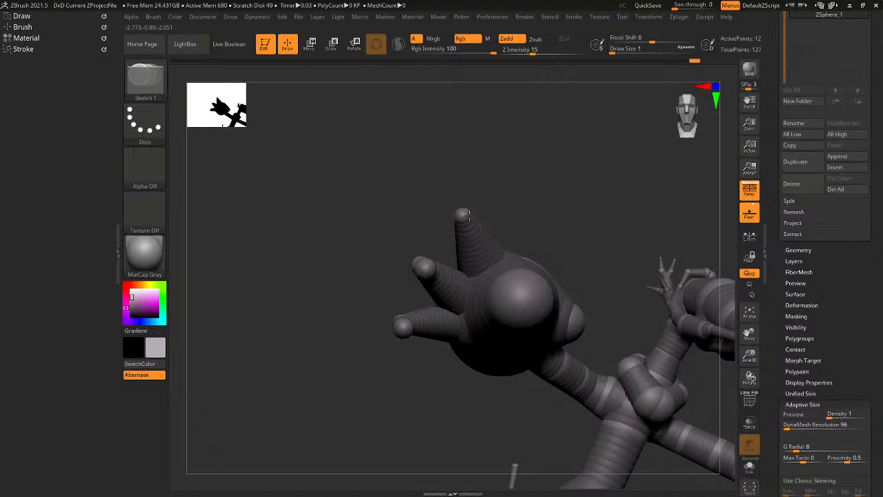
{"action": "right_click_drag", "start_coordinate": [473, 216], "coordinate": [461, 294]}
{"action": "key", "text": "w"}
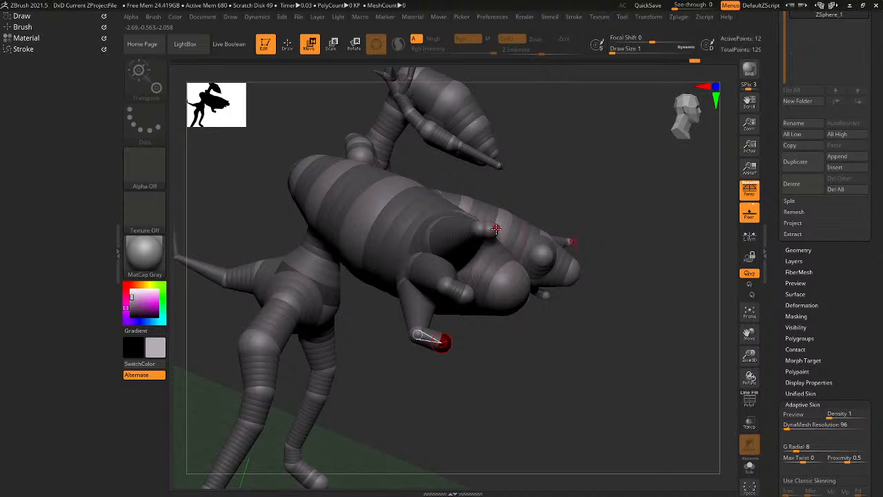
{"action": "left_click_drag", "start_coordinate": [496, 228], "coordinate": [498, 249]}
{"action": "mouse_move", "coordinate": [501, 254]}
{"action": "right_mouse_down"}
{"action": "mouse_move", "coordinate": [451, 258]}
{"action": "mouse_move", "coordinate": [449, 242]}
{"action": "right_mouse_up"}
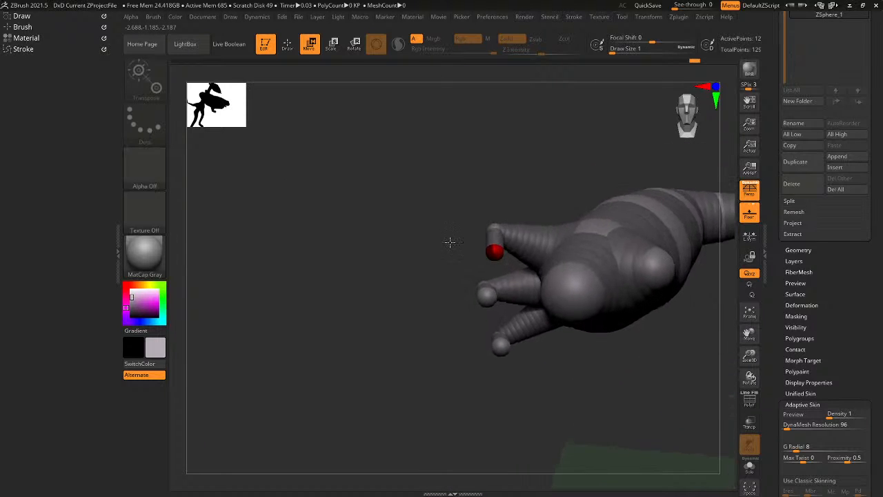
Extend the thumb with added ZSpheres at its end and move them downward so it is longer and bent.
{"action": "key", "text": "q"}
{"action": "mouse_move", "coordinate": [569, 278]}
{"action": "right_mouse_down"}
{"action": "mouse_move", "coordinate": [587, 289]}
{"action": "mouse_move", "coordinate": [449, 272]}
{"action": "right_mouse_up"}
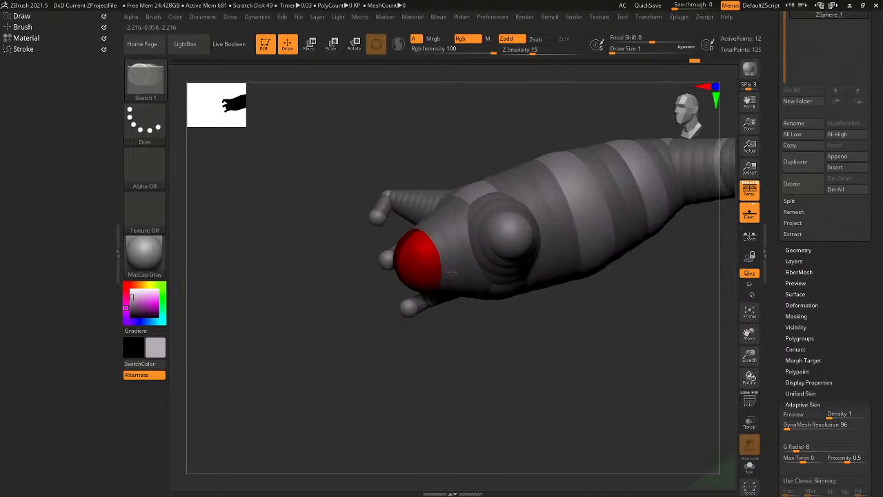
{"action": "right_click_drag", "start_coordinate": [509, 257], "coordinate": [520, 287]}
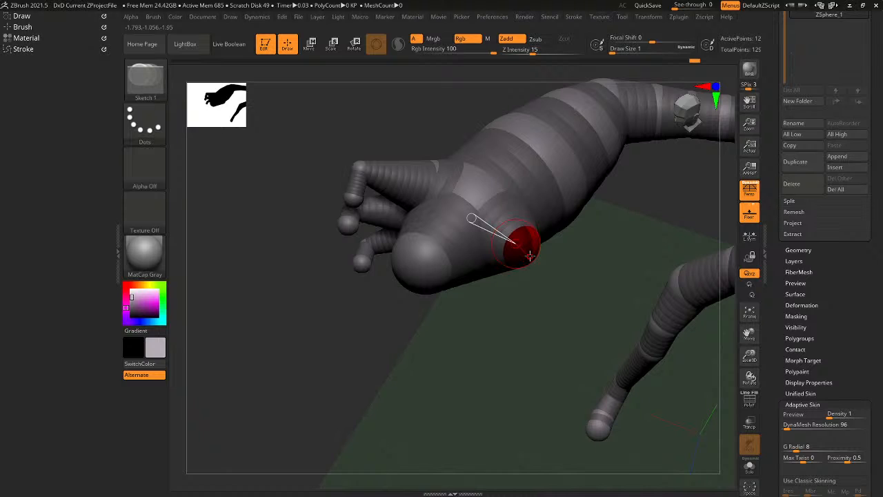
{"action": "key", "text": "e"}
{"action": "key", "text": "q"}
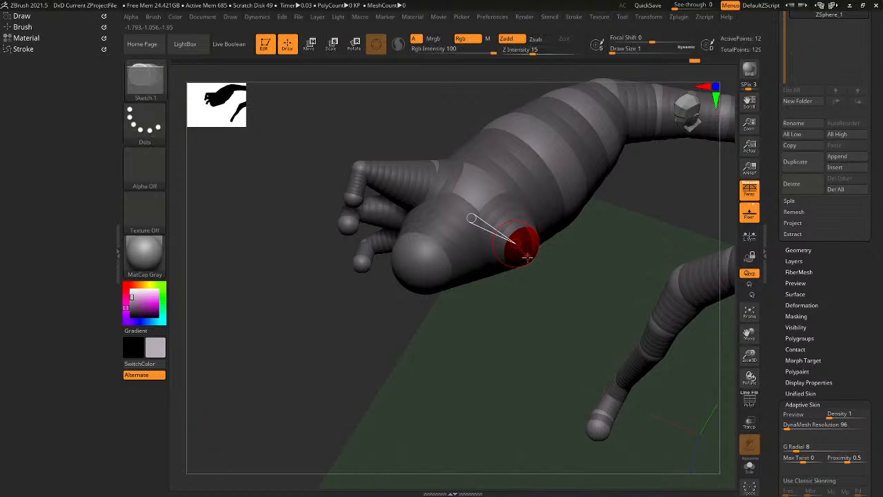
{"action": "key", "text": "e"}
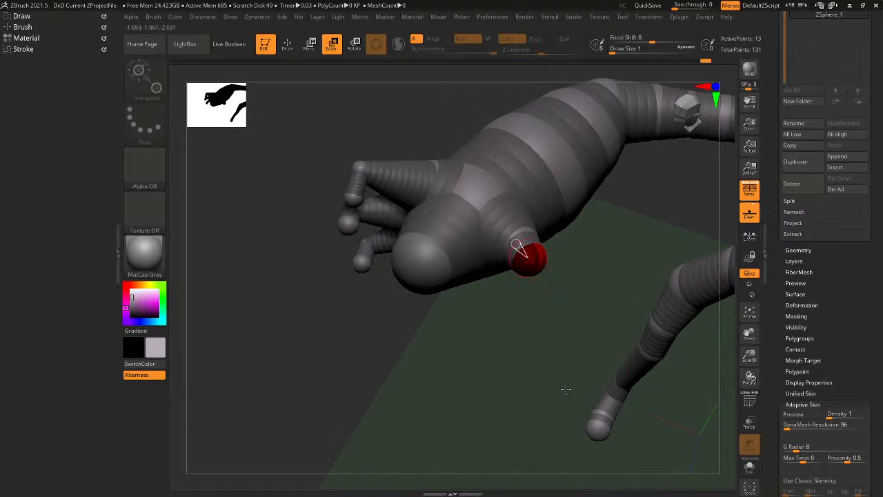
{"action": "key", "text": "w"}
{"action": "left_click_drag", "start_coordinate": [565, 390], "coordinate": [543, 315]}
{"action": "key", "text": "q"}
{"action": "mouse_move", "coordinate": [527, 282]}
{"action": "right_mouse_down"}
{"action": "mouse_move", "coordinate": [540, 246]}
{"action": "mouse_move", "coordinate": [525, 308]}
{"action": "right_mouse_up"}
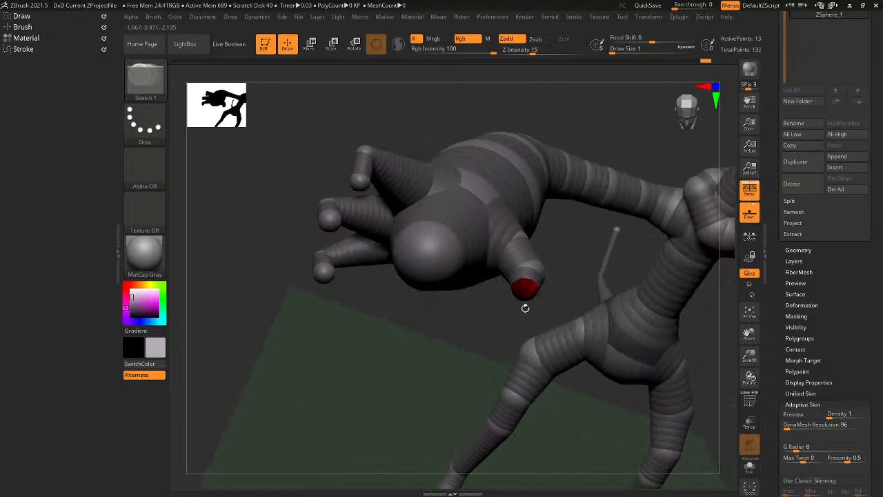
Try twisting the hand by rotating a forearm segment, check the adaptive skin, and undo the rotation.
{"action": "key", "text": "r"}
{"action": "mouse_move", "coordinate": [487, 189]}
{"action": "left_mouse_down"}
{"action": "mouse_move", "coordinate": [531, 227]}
{"action": "mouse_move", "coordinate": [574, 386]}
{"action": "mouse_move", "coordinate": [587, 493]}
{"action": "left_mouse_up"}
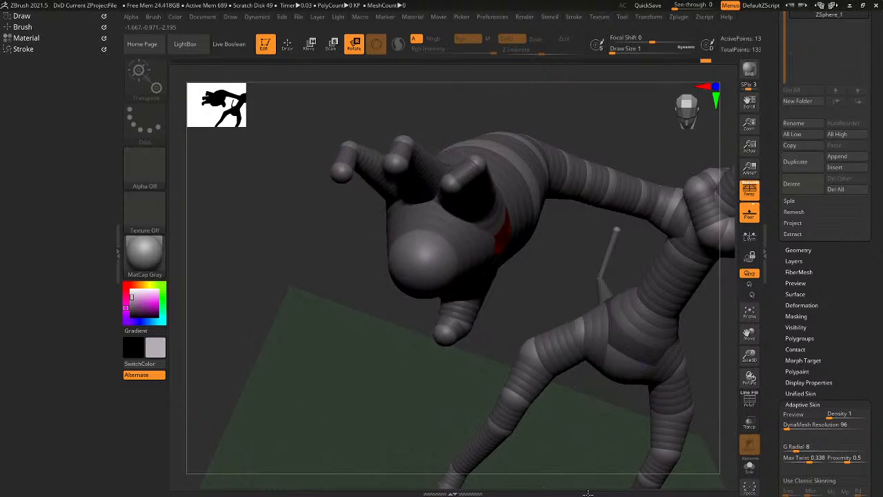
{"action": "right_click_drag", "start_coordinate": [498, 363], "coordinate": [633, 316]}
{"action": "key", "text": "f"}
{"action": "key", "text": "a"}
{"action": "key", "text": "a"}
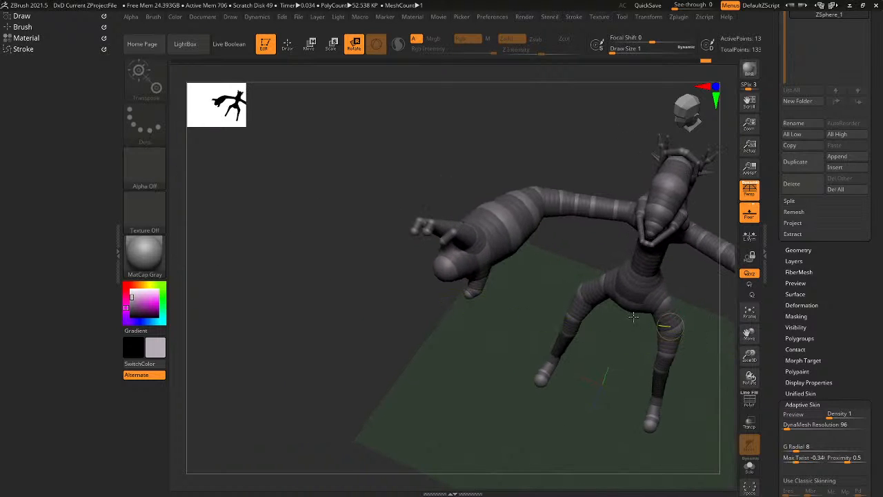
{"action": "key", "text": "ctrl+z"}
Preview the adaptive skin to examine the forearm and elbow, and return to the ZSpheres.
{"action": "key", "text": "a"}
{"action": "right_click_drag", "start_coordinate": [548, 286], "coordinate": [543, 311]}
{"action": "key", "text": "a"}
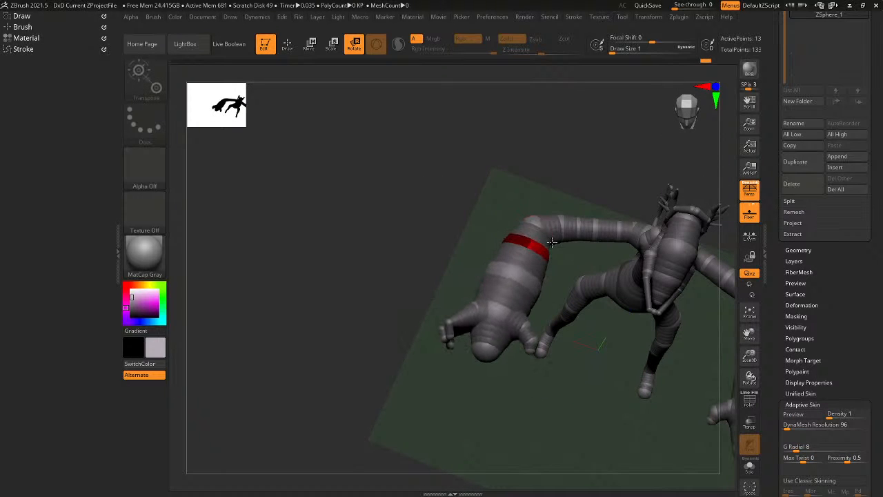
{"action": "key", "text": "a"}
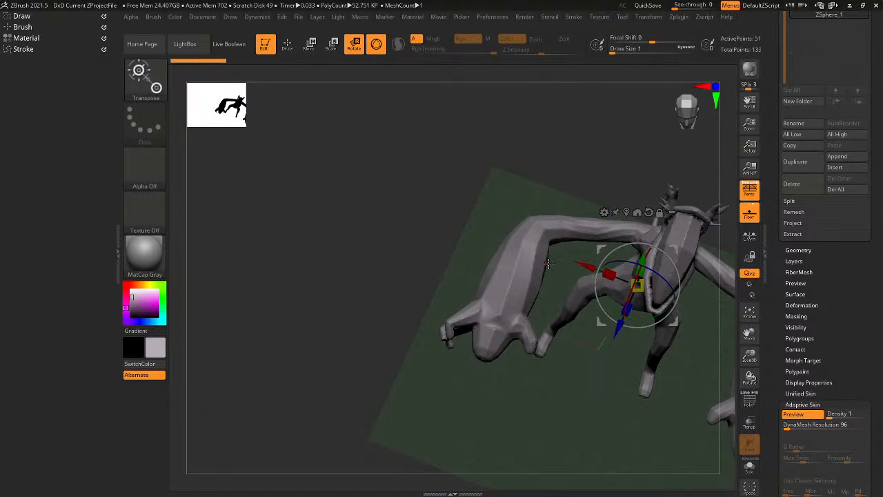
{"action": "key", "text": "a"}
{"action": "right_click_drag", "start_coordinate": [547, 263], "coordinate": [559, 207]}
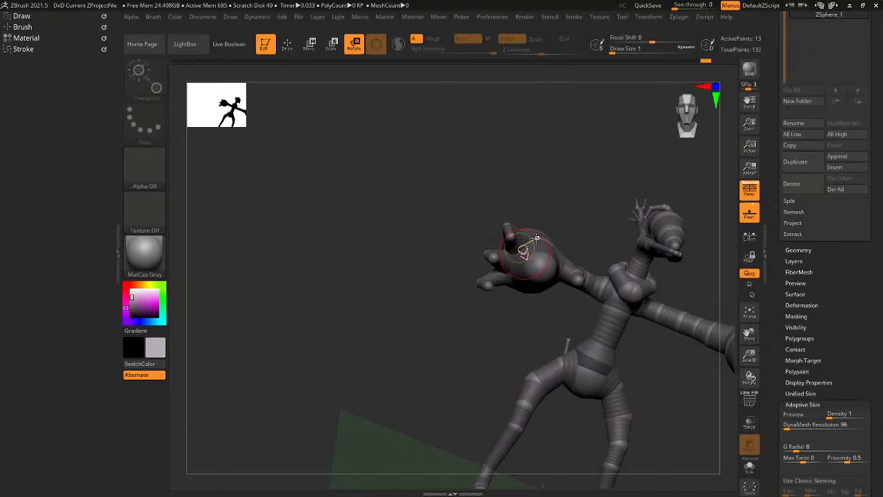
Move and rotate the three long digits so they fan out evenly around the palm.
{"action": "right_click_drag", "start_coordinate": [522, 239], "coordinate": [612, 280], "text": "ctrl"}
{"action": "left_click_drag", "start_coordinate": [517, 212], "coordinate": [582, 171]}
{"action": "key", "text": "r"}
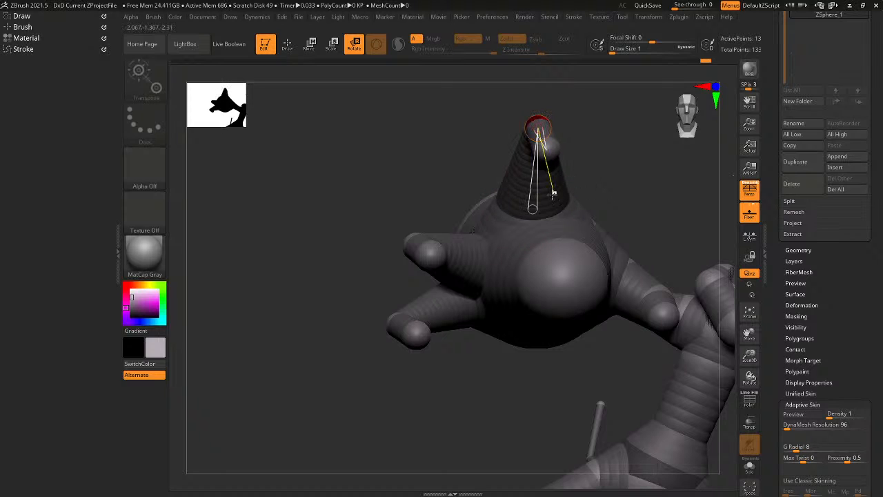
{"action": "left_click_drag", "start_coordinate": [470, 256], "coordinate": [473, 179]}
{"action": "key", "text": "r"}
{"action": "right_click_drag", "start_coordinate": [473, 177], "coordinate": [436, 250]}
{"action": "key", "text": "w"}
{"action": "left_click_drag", "start_coordinate": [433, 297], "coordinate": [422, 278]}
{"action": "right_click_drag", "start_coordinate": [424, 277], "coordinate": [418, 262]}
{"action": "key", "text": "r"}
{"action": "left_click_drag", "start_coordinate": [415, 262], "coordinate": [409, 236]}
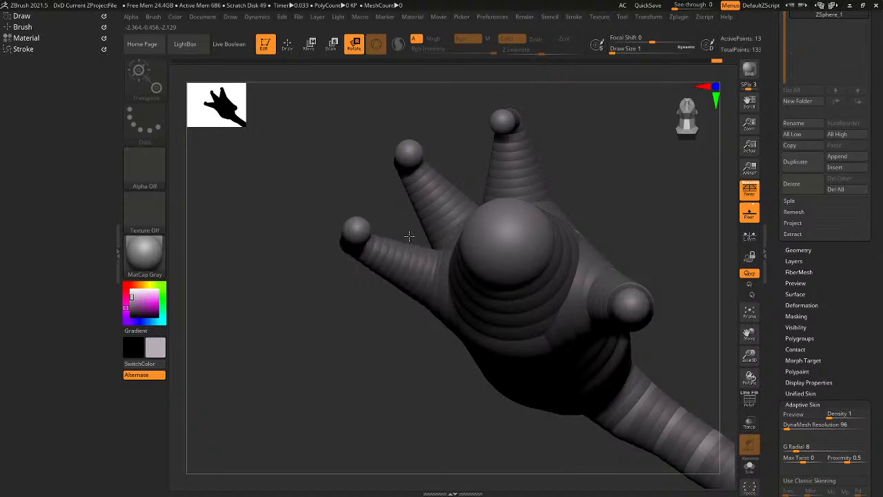
Rotate the end segments of the long digits inward so the fingertips curl toward the palm.
{"action": "right_click_drag", "start_coordinate": [409, 236], "coordinate": [461, 216]}
{"action": "left_click_drag", "start_coordinate": [450, 305], "coordinate": [407, 297]}
{"action": "right_click_drag", "start_coordinate": [407, 297], "coordinate": [386, 366]}
{"action": "right_click_drag", "start_coordinate": [460, 290], "coordinate": [458, 211]}
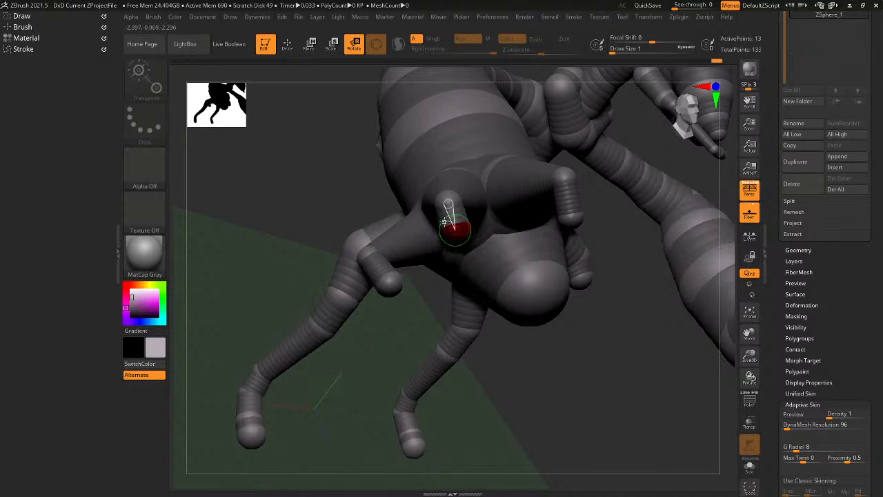
{"action": "left_click_drag", "start_coordinate": [562, 198], "coordinate": [543, 198]}
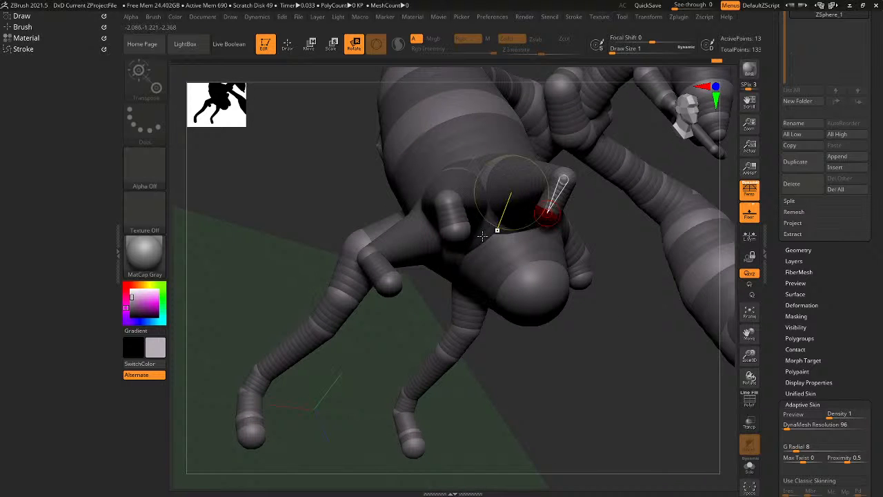
Rescale the knuckle and tip ZSpheres of the long digits to refine their taper.
{"action": "right_click_drag", "start_coordinate": [445, 244], "coordinate": [462, 235]}
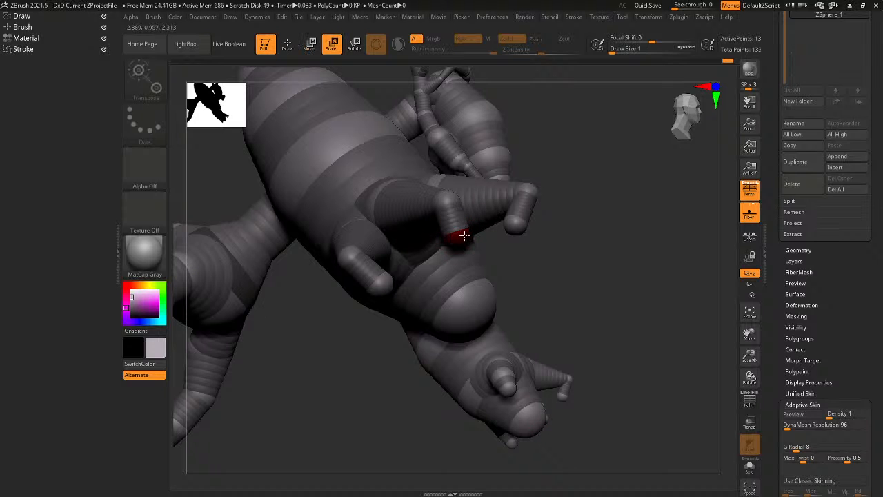
{"action": "right_click_drag", "start_coordinate": [461, 235], "coordinate": [419, 337]}
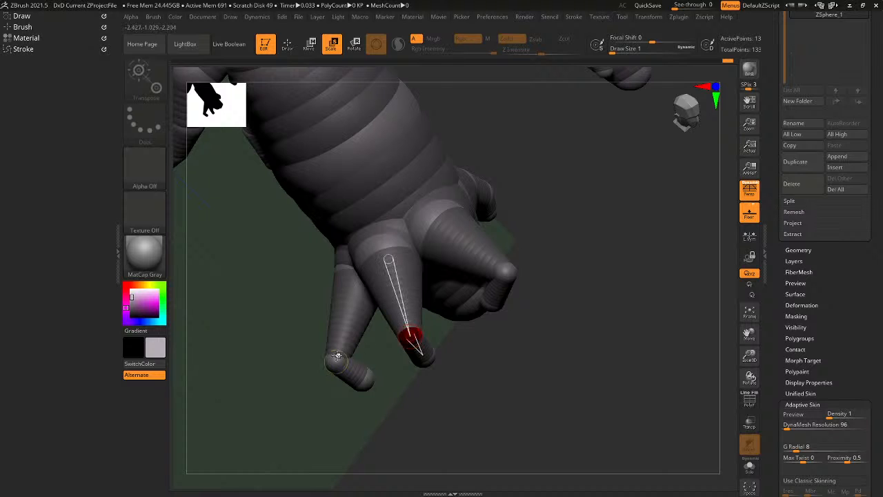
{"action": "right_click_drag", "start_coordinate": [336, 355], "coordinate": [635, 176]}
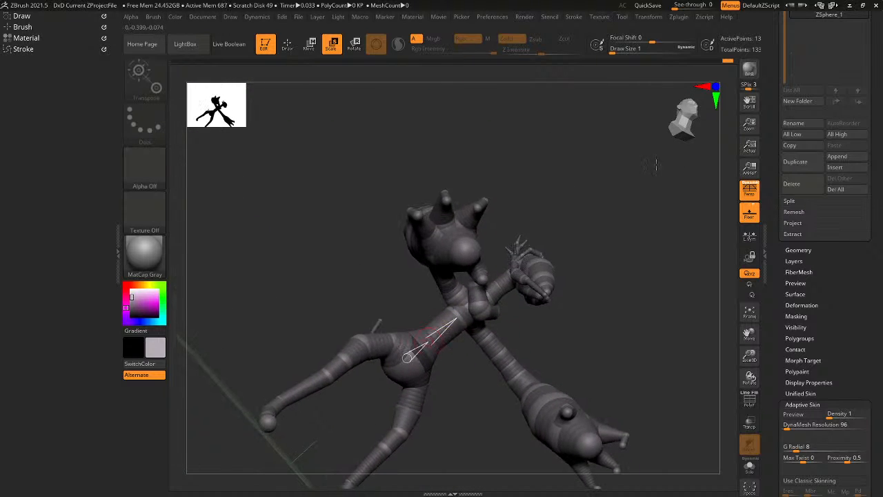
{"action": "left_click", "coordinate": [681, 131]}
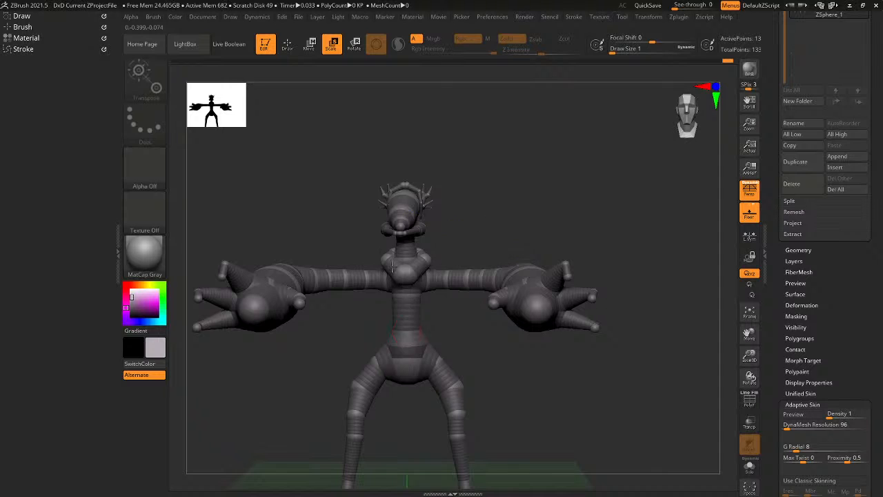
Adjust the position of the thumb's end ZSphere and check the hands in the adaptive skin preview.
{"action": "right_click_drag", "start_coordinate": [392, 267], "coordinate": [481, 343]}
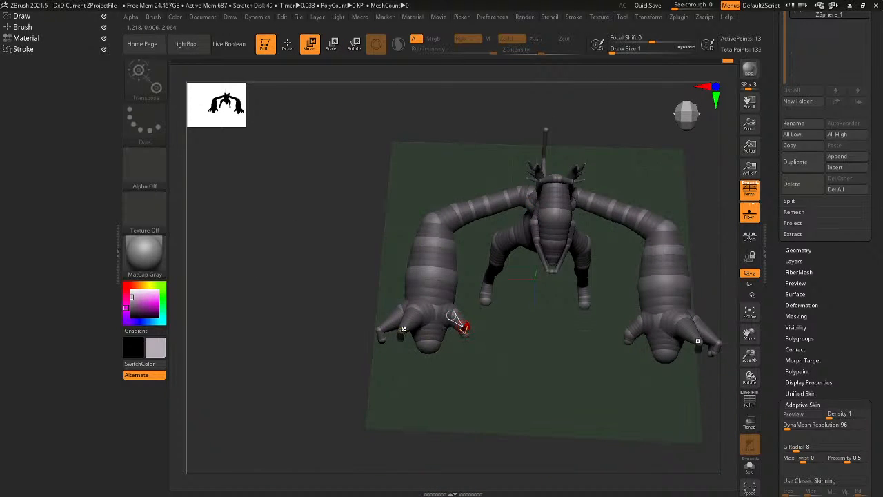
{"action": "right_click_drag", "start_coordinate": [461, 328], "coordinate": [401, 334]}
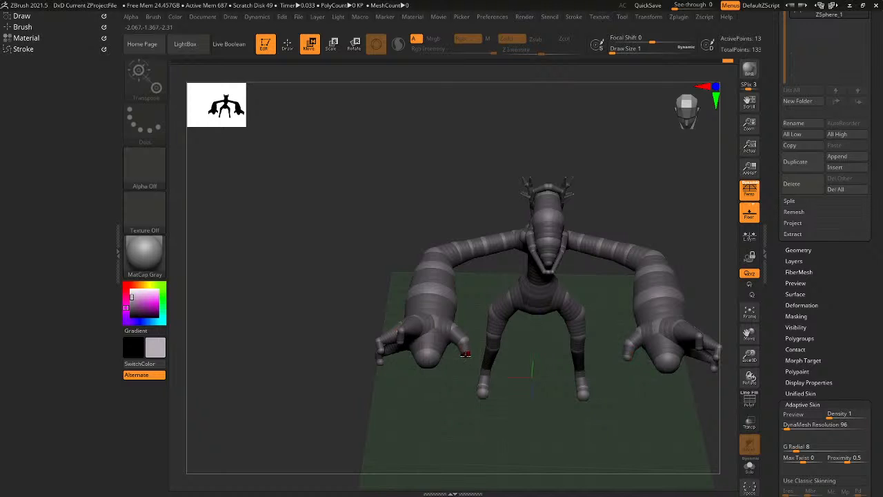
{"action": "right_click_drag", "start_coordinate": [464, 357], "coordinate": [467, 278]}
{"action": "key", "text": "a"}
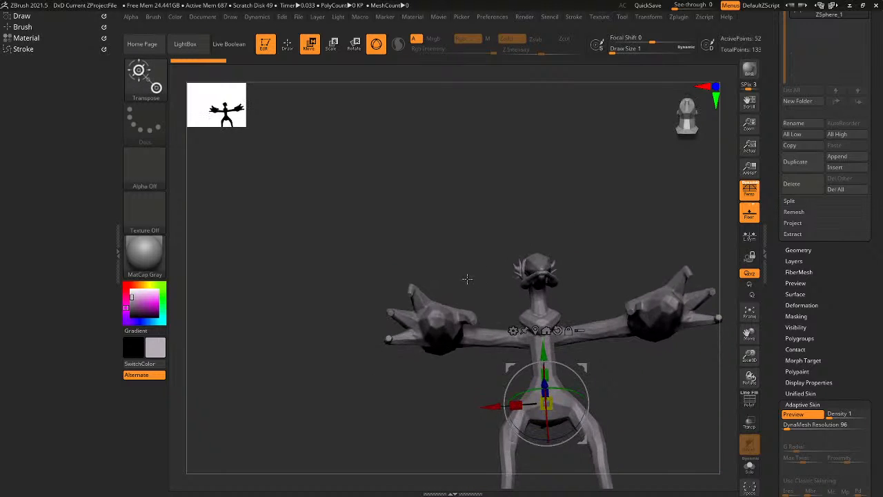
{"action": "key", "text": "a"}
{"action": "right_click_drag", "start_coordinate": [473, 320], "coordinate": [473, 312], "text": "ctrl"}
{"action": "key", "text": "a"}
{"action": "key", "text": "a"}
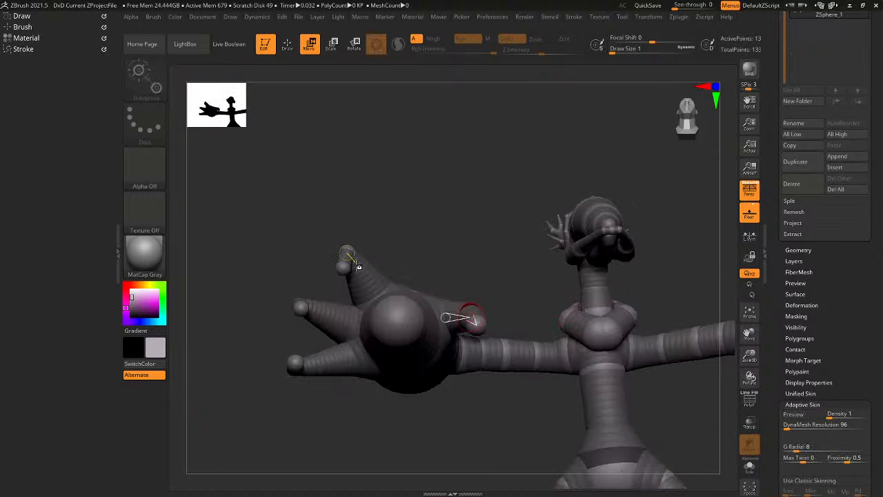
Rotate the digit segments slightly to refine the spread and curl of the fingers.
{"action": "key", "text": "r"}
{"action": "right_click_drag", "start_coordinate": [350, 256], "coordinate": [343, 309]}
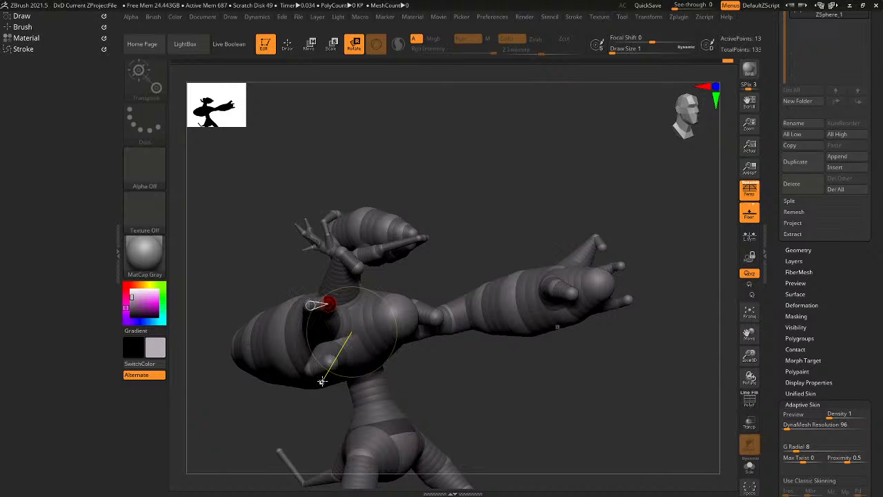
{"action": "right_click_drag", "start_coordinate": [641, 289], "coordinate": [342, 341], "text": "alt"}
{"action": "right_click_drag", "start_coordinate": [342, 341], "coordinate": [353, 341]}
{"action": "left_click_drag", "start_coordinate": [308, 371], "coordinate": [307, 365]}
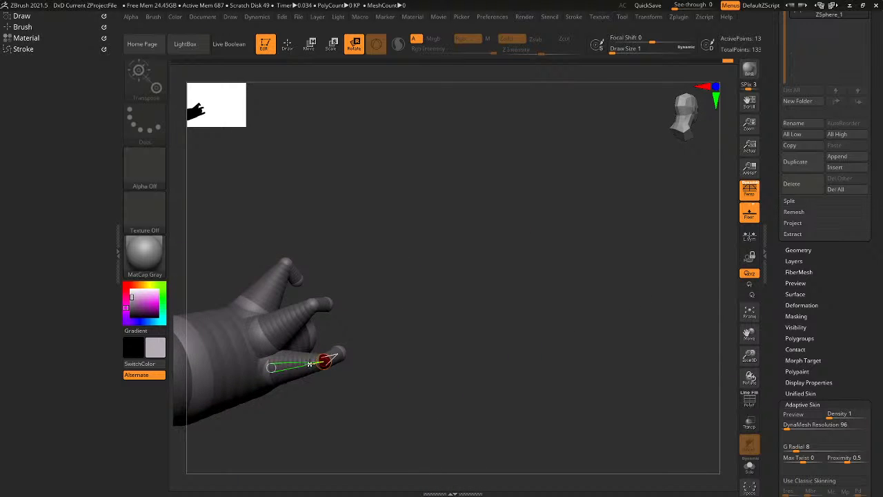
{"action": "right_click_drag", "start_coordinate": [308, 365], "coordinate": [259, 360]}
{"action": "key", "text": "e"}
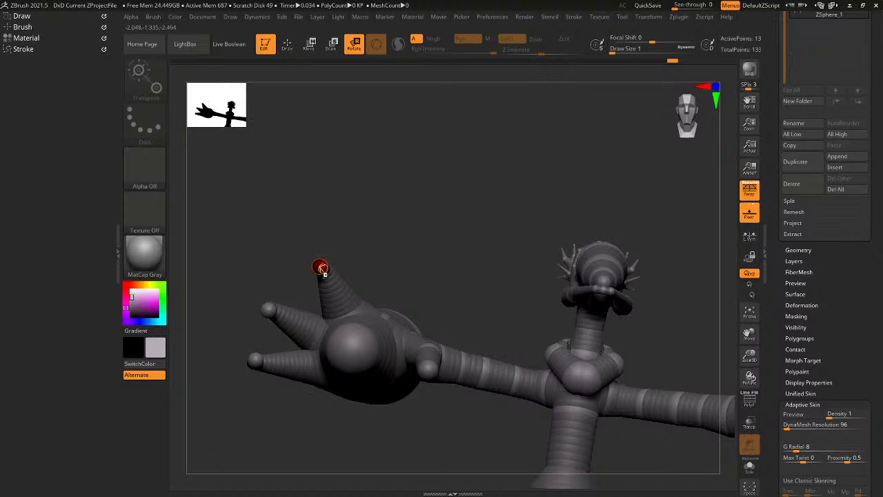
Preview the adaptive skin and frame the whole creature to examine the reshaped hands.
{"action": "right_click_drag", "start_coordinate": [321, 269], "coordinate": [336, 292]}
{"action": "key", "text": "a"}
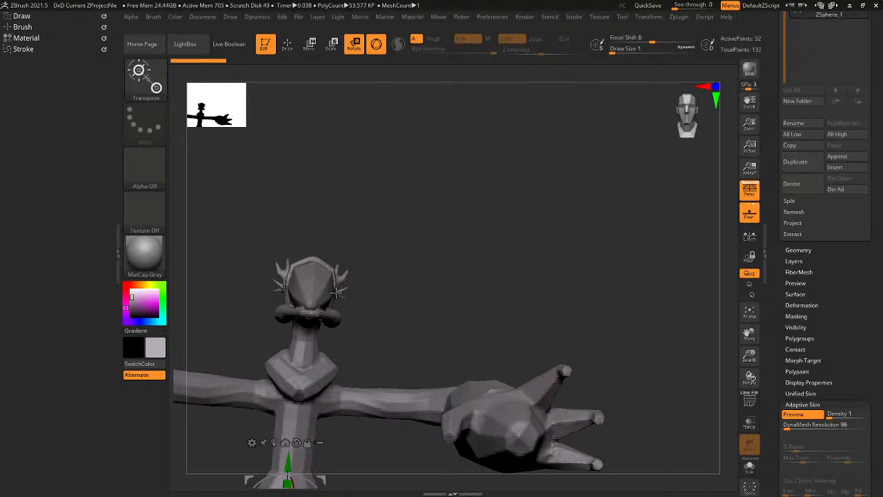
{"action": "key", "text": "f"}
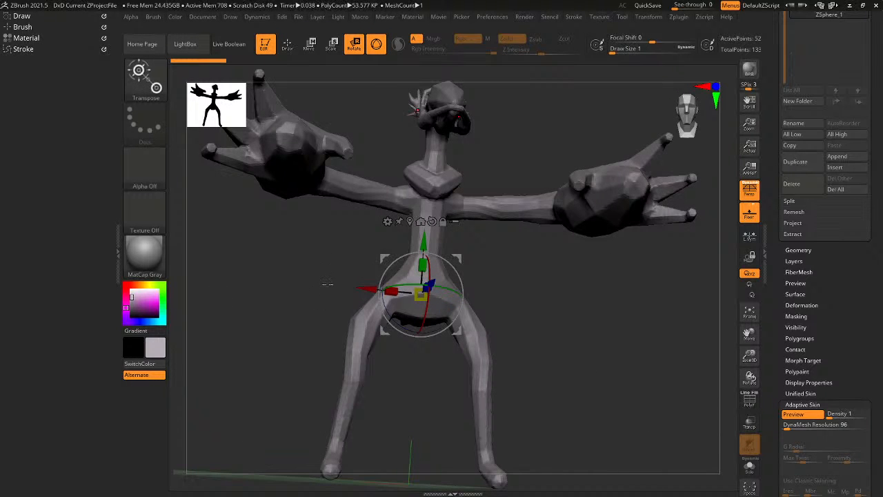
Turn off the adaptive skin preview and examine the torso's ZSphere chain from the chest down to the pelvis.
{"action": "mouse_move", "coordinate": [325, 287]}
{"action": "right_mouse_down"}
{"action": "mouse_move", "coordinate": [352, 317]}
{"action": "mouse_move", "coordinate": [414, 330]}
{"action": "mouse_move", "coordinate": [327, 299]}
{"action": "right_mouse_up"}
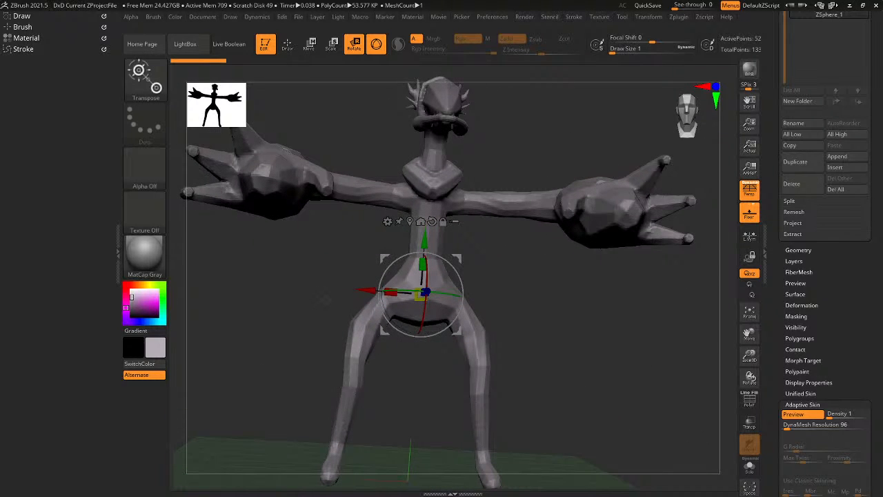
{"action": "right_click_drag", "start_coordinate": [377, 322], "coordinate": [439, 352]}
{"action": "key", "text": "a"}
{"action": "mouse_move", "coordinate": [494, 274]}
{"action": "right_mouse_down"}
{"action": "mouse_move", "coordinate": [453, 284]}
{"action": "mouse_move", "coordinate": [467, 296]}
{"action": "mouse_move", "coordinate": [388, 339]}
{"action": "mouse_move", "coordinate": [362, 321]}
{"action": "mouse_move", "coordinate": [607, 332]}
{"action": "mouse_move", "coordinate": [456, 262]}
{"action": "mouse_move", "coordinate": [441, 282]}
{"action": "mouse_move", "coordinate": [524, 304]}
{"action": "mouse_move", "coordinate": [536, 289]}
{"action": "mouse_move", "coordinate": [526, 281]}
{"action": "mouse_move", "coordinate": [654, 312]}
{"action": "mouse_move", "coordinate": [613, 323]}
{"action": "right_mouse_up"}
{"action": "key", "text": "q"}
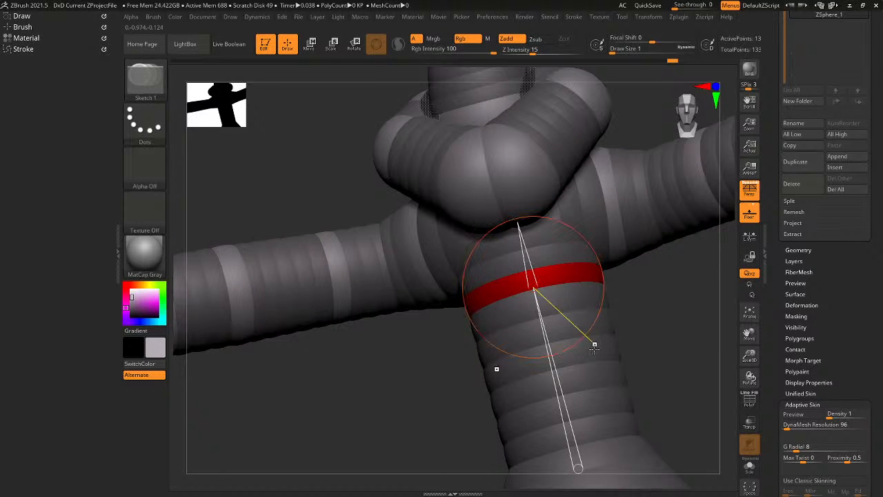
{"action": "mouse_move", "coordinate": [602, 372]}
{"action": "right_mouse_down", "text": "alt"}
{"action": "mouse_move", "coordinate": [560, 276]}
{"action": "mouse_move", "coordinate": [552, 285]}
{"action": "mouse_move", "coordinate": [567, 293]}
{"action": "right_mouse_up", "text": "alt"}
{"action": "key", "text": "e"}
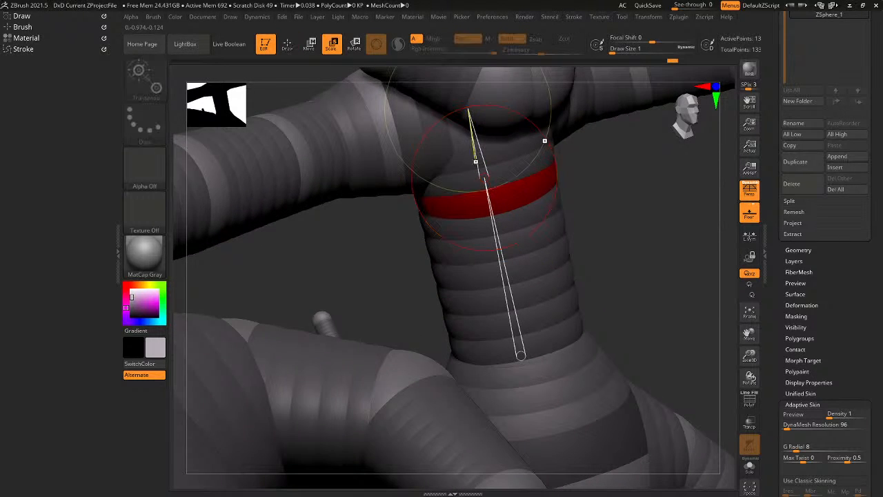
{"action": "right_click_drag", "start_coordinate": [478, 164], "coordinate": [467, 219]}
{"action": "key", "text": "f"}
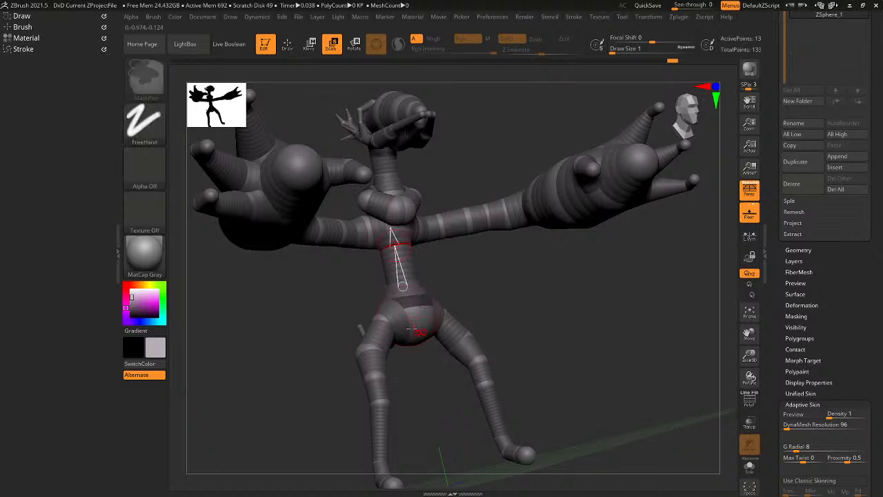
Rescale the waist ZSphere, try a different chest size, and check the torso against the adaptive skin preview.
{"action": "right_click_drag", "start_coordinate": [436, 308], "coordinate": [474, 309]}
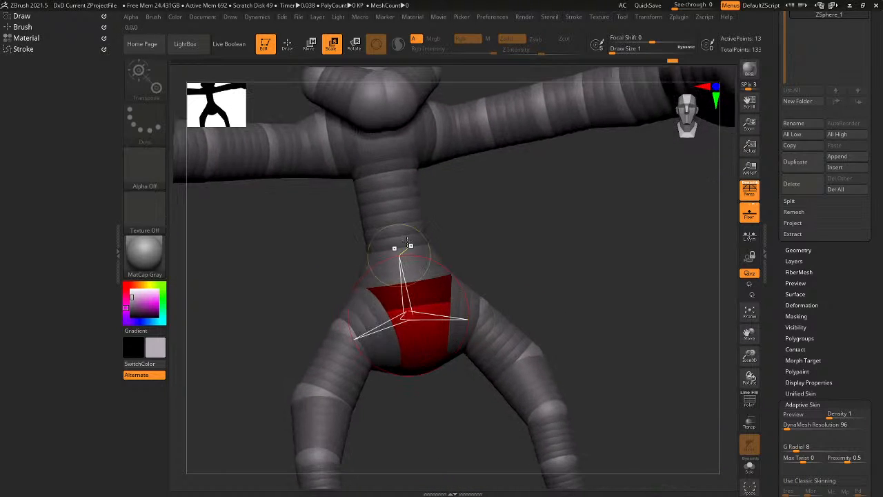
{"action": "right_click_drag", "start_coordinate": [406, 246], "coordinate": [436, 277], "text": "alt"}
{"action": "left_click_drag", "start_coordinate": [427, 237], "coordinate": [449, 260]}
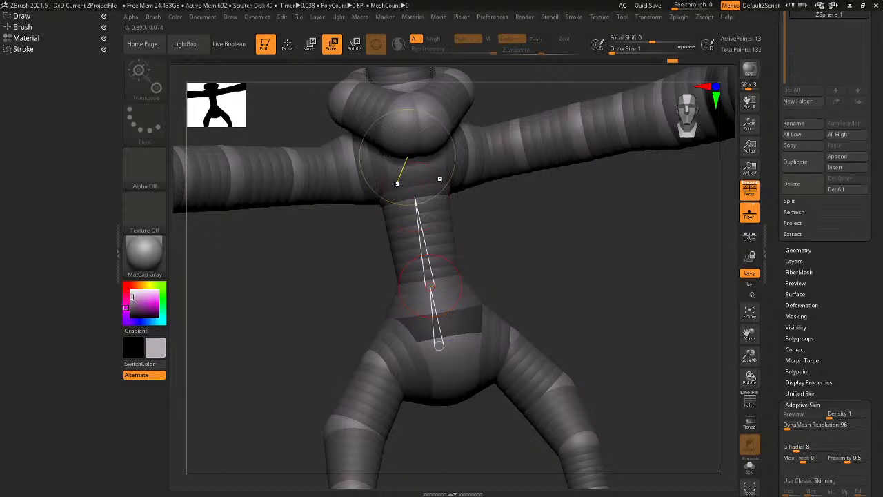
{"action": "left_click_drag", "start_coordinate": [398, 180], "coordinate": [508, 228]}
{"action": "key", "text": "ctrl+z"}
{"action": "key", "text": "a"}
{"action": "key", "text": "f"}
{"action": "key", "text": "a"}
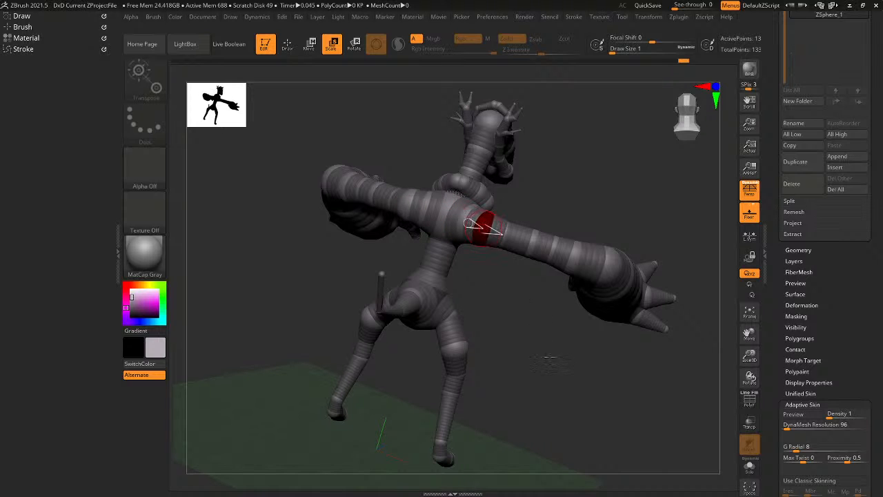
Rescale the ZSpheres along the upper arms and forearms to refine the thickness of the limbs.
{"action": "left_click_drag", "start_coordinate": [505, 236], "coordinate": [509, 257]}
{"action": "right_click_drag", "start_coordinate": [530, 242], "coordinate": [557, 232]}
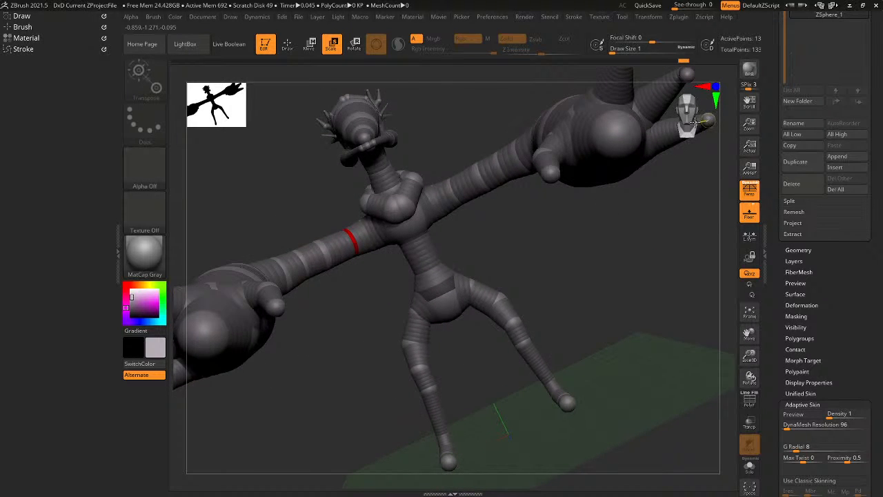
{"action": "right_click_drag", "start_coordinate": [695, 122], "coordinate": [670, 355]}
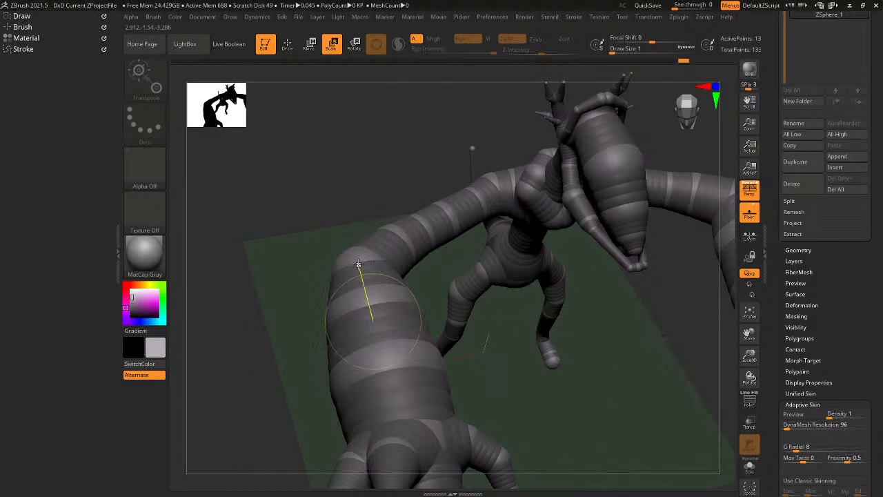
{"action": "mouse_move", "coordinate": [358, 264]}
{"action": "left_mouse_down"}
{"action": "mouse_move", "coordinate": [392, 249]}
{"action": "mouse_move", "coordinate": [375, 262]}
{"action": "left_mouse_up"}
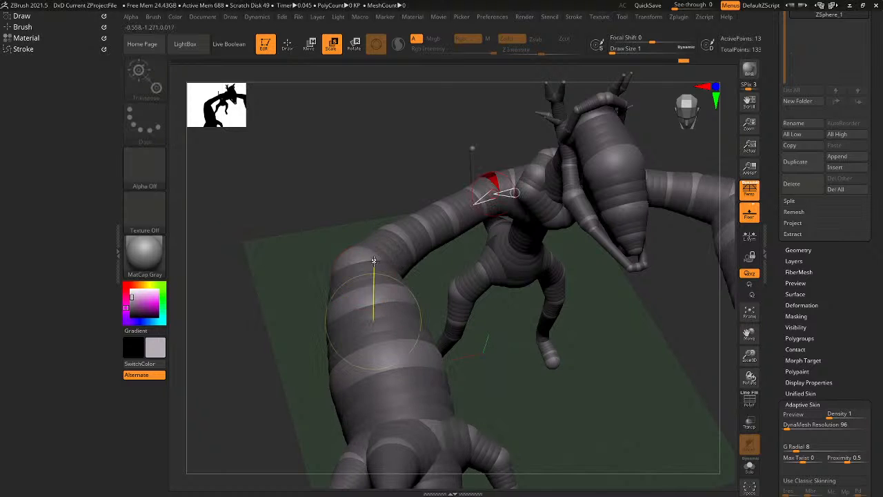
{"action": "left_click_drag", "start_coordinate": [373, 303], "coordinate": [413, 303]}
Move the upper-arm ZSphere slightly to refine the arm's curve and check the creature in the adaptive skin preview.
{"action": "right_click_drag", "start_coordinate": [475, 298], "coordinate": [312, 373], "text": "alt"}
{"action": "key", "text": "w"}
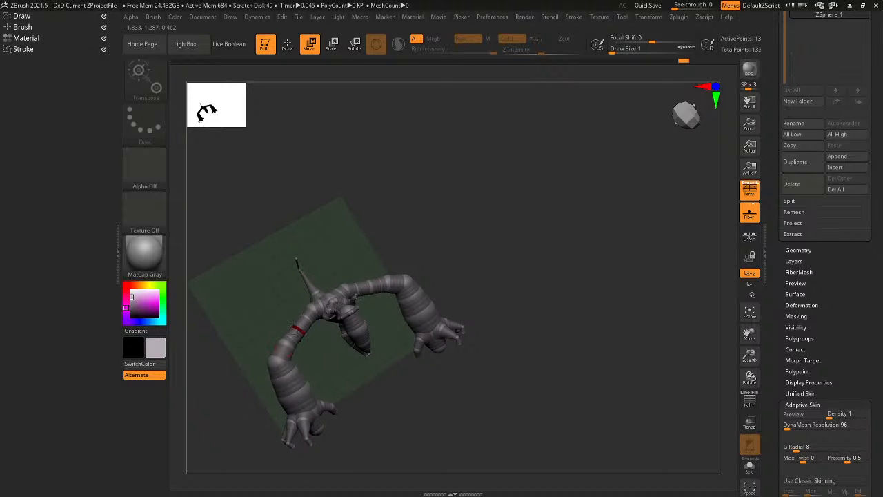
{"action": "left_click_drag", "start_coordinate": [296, 331], "coordinate": [301, 329]}
{"action": "right_click_drag", "start_coordinate": [300, 329], "coordinate": [285, 207]}
{"action": "key", "text": "f"}
{"action": "right_click_drag", "start_coordinate": [308, 273], "coordinate": [322, 327]}
{"action": "key", "text": "a"}
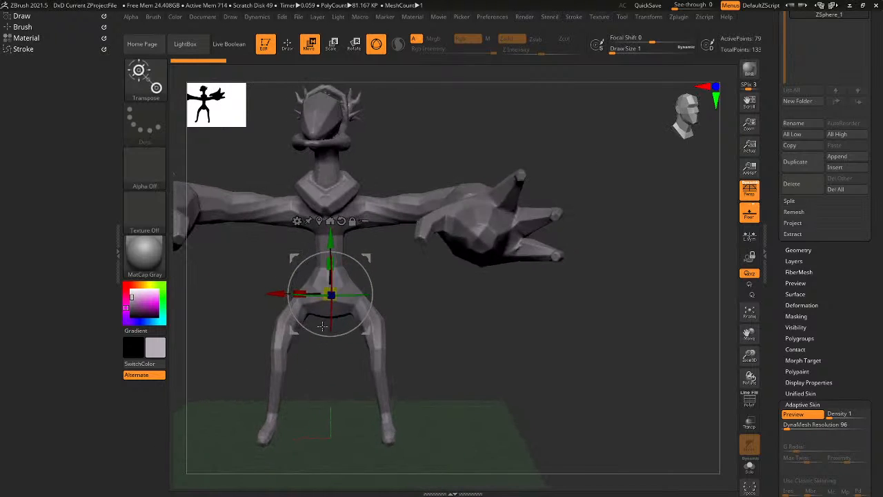
Rotate the thumb segments on the large hands and check their new angle in the adaptive skin preview.
{"action": "key", "text": "a"}
{"action": "key", "text": "r"}
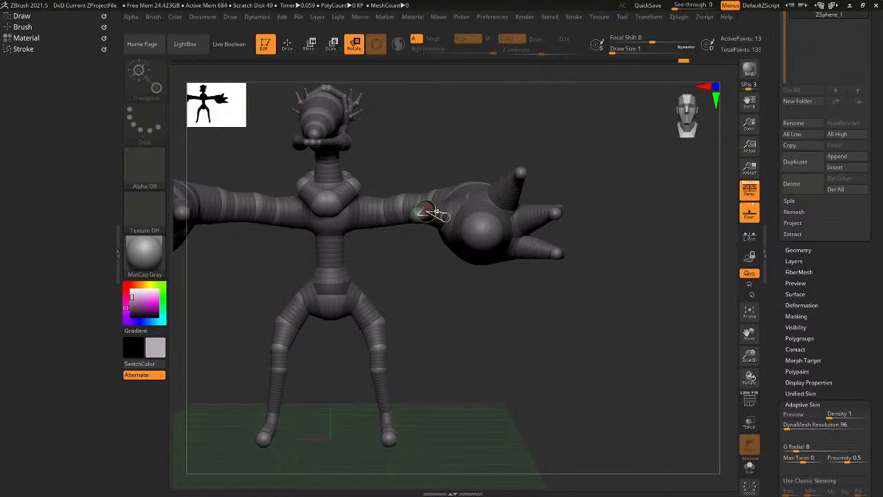
{"action": "right_click_drag", "start_coordinate": [422, 207], "coordinate": [420, 232]}
{"action": "key", "text": "a"}
{"action": "left_click_drag", "start_coordinate": [422, 231], "coordinate": [458, 229]}
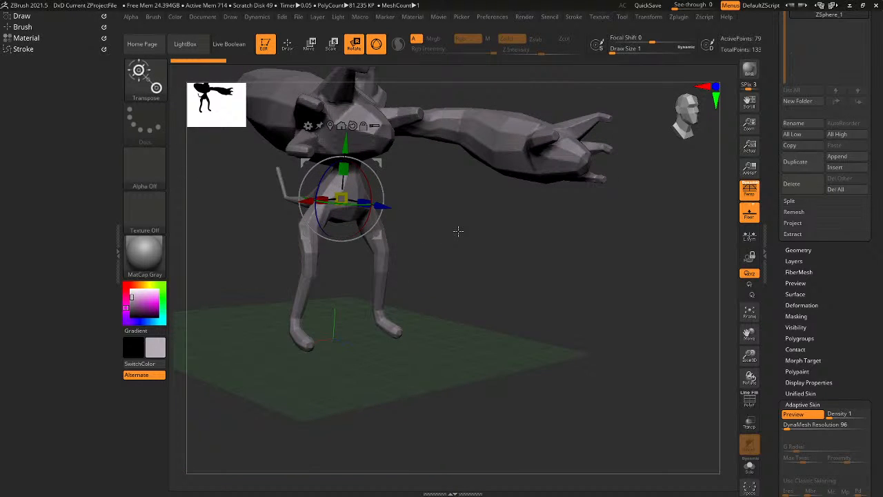
{"action": "left_click_drag", "start_coordinate": [458, 231], "coordinate": [321, 376]}
{"action": "key", "text": "a"}
{"action": "key", "text": "a"}
{"action": "key", "text": "a"}
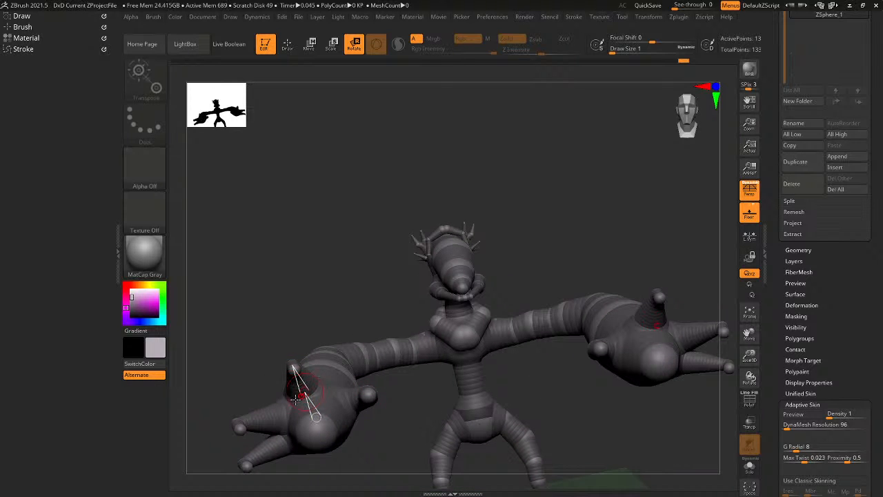
Rotate two of the long fingers at their bases to adjust the hand's spread, checking it in the adaptive skin preview.
{"action": "left_click_drag", "start_coordinate": [280, 411], "coordinate": [282, 400]}
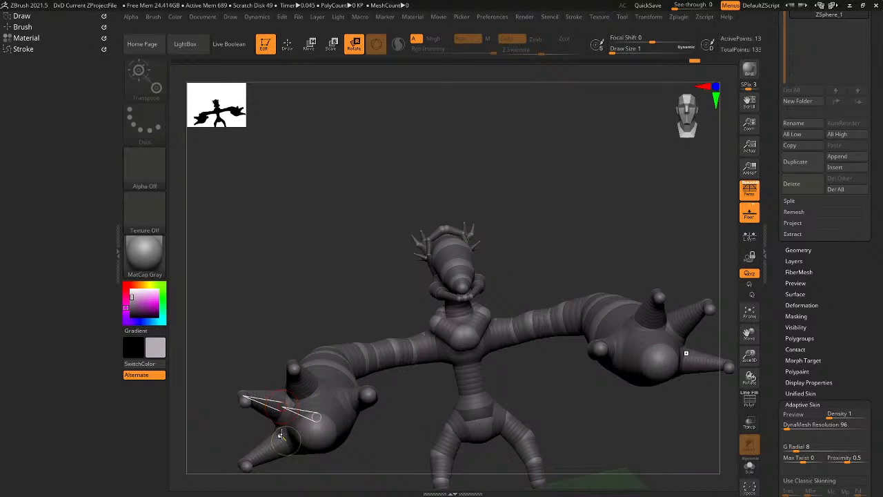
{"action": "left_click_drag", "start_coordinate": [280, 435], "coordinate": [273, 425]}
{"action": "right_click_drag", "start_coordinate": [271, 424], "coordinate": [581, 329]}
{"action": "key", "text": "a"}
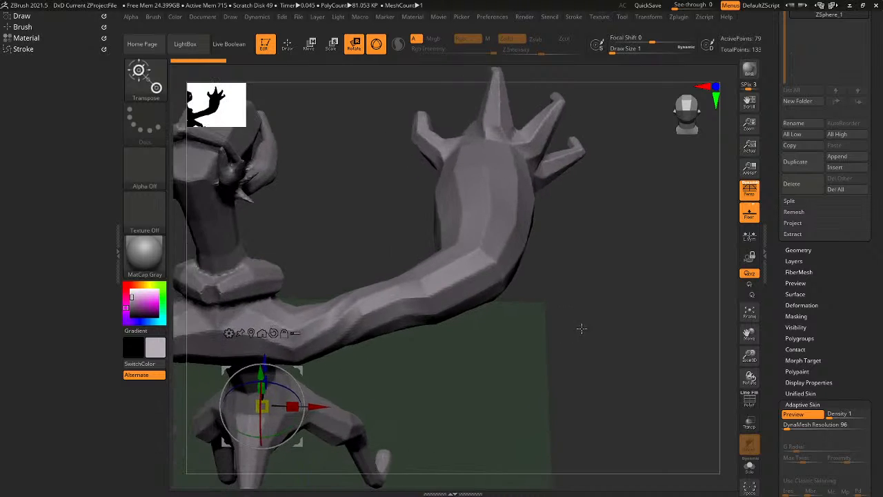
{"action": "key", "text": "a"}
{"action": "key", "text": "a"}
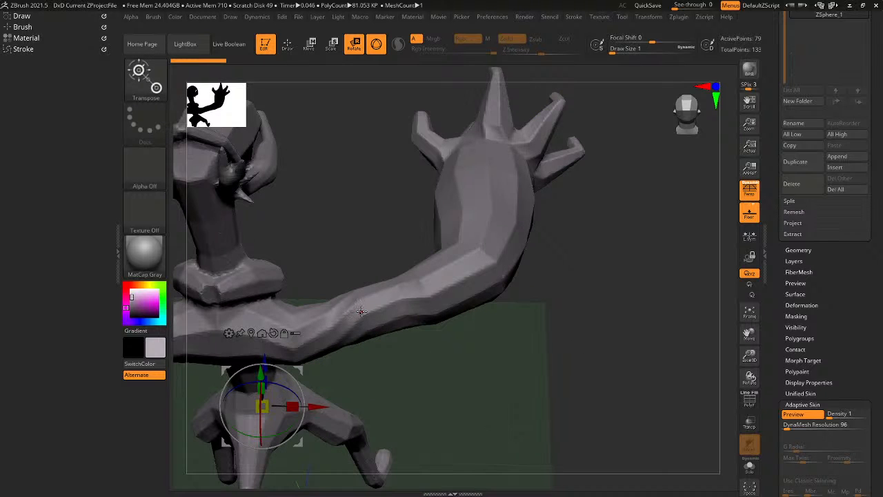
Compare the upper arm's ZSpheres with its adaptive skin to examine the twisted topology between shoulder and elbow.
{"action": "right_click_drag", "start_coordinate": [360, 311], "coordinate": [364, 356]}
{"action": "key", "text": "a"}
{"action": "key", "text": "a"}
{"action": "key", "text": "a"}
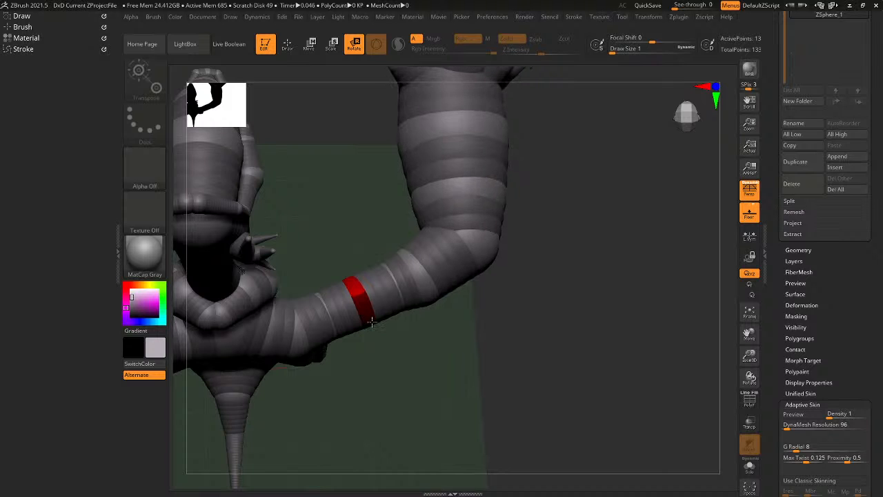
{"action": "key", "text": "a"}
{"action": "key", "text": "a"}
{"action": "mouse_move", "coordinate": [371, 321]}
{"action": "right_mouse_down"}
{"action": "mouse_move", "coordinate": [378, 267]}
{"action": "mouse_move", "coordinate": [361, 301]}
{"action": "right_mouse_up"}
{"action": "key", "text": "ctrl+z"}
Delete the extra ZSphere in the middle of the upper arm and check the arms and back in the adaptive skin preview.
{"action": "key", "text": "w"}
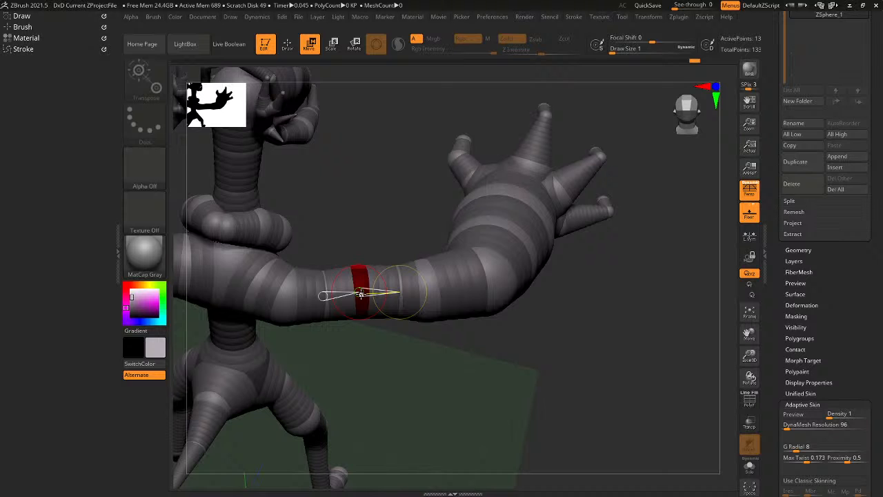
{"action": "key", "text": "q"}
{"action": "key", "text": "a"}
{"action": "key", "text": "a"}
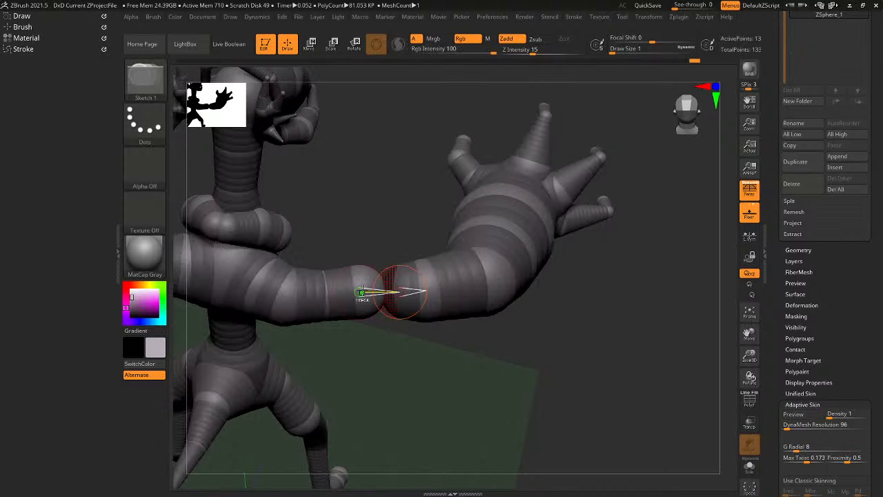
{"action": "key", "text": "a"}
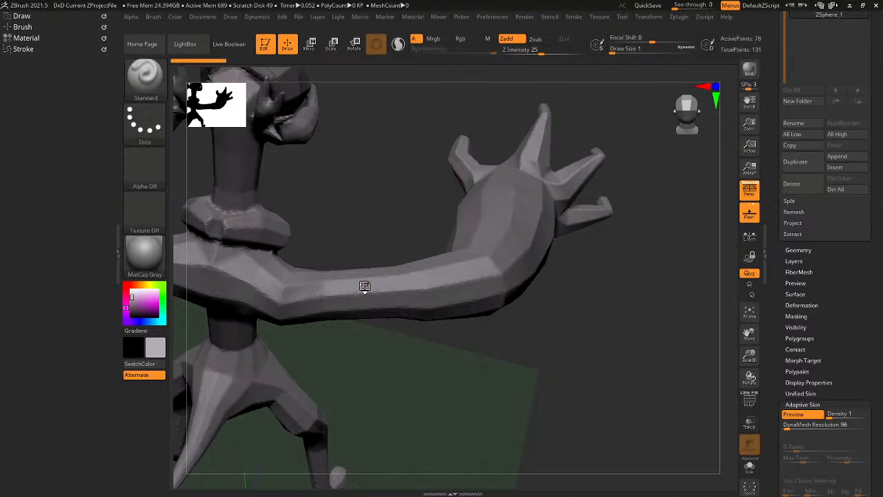
{"action": "right_click_drag", "start_coordinate": [364, 287], "coordinate": [574, 362]}
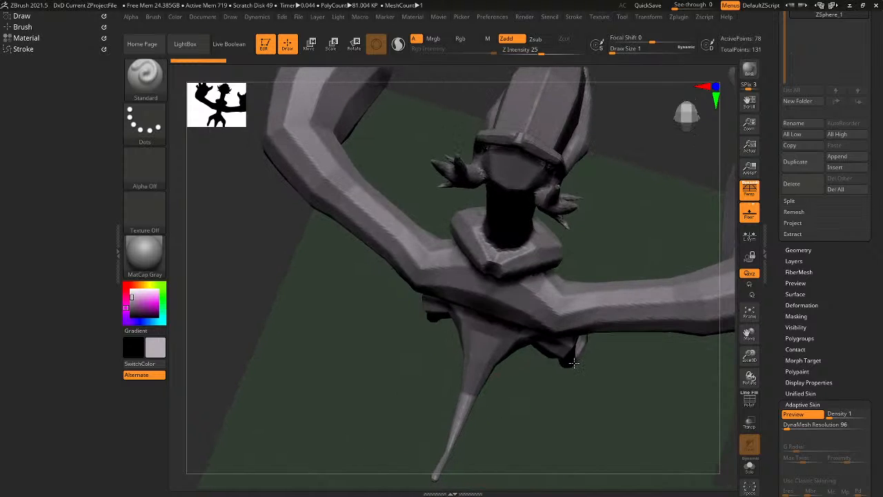
Move the shoulder ZSpheres closer to the spine and check the upper back in the adaptive skin preview.
{"action": "key", "text": "a"}
{"action": "key", "text": "w"}
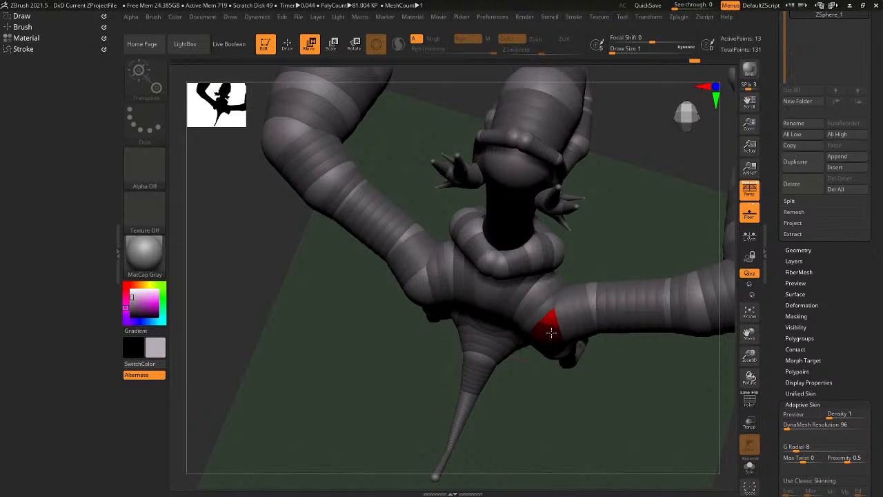
{"action": "left_click_drag", "start_coordinate": [541, 288], "coordinate": [519, 303]}
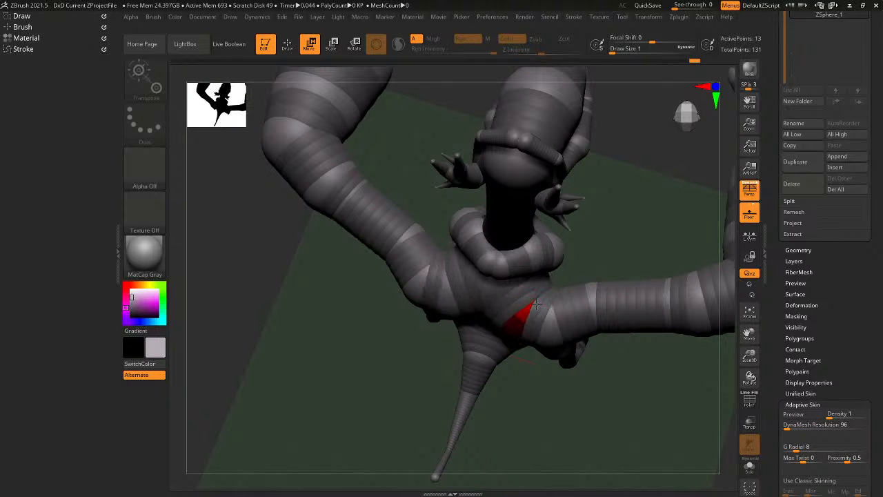
{"action": "right_click_drag", "start_coordinate": [519, 303], "coordinate": [542, 216]}
{"action": "key", "text": "a"}
{"action": "right_click_drag", "start_coordinate": [540, 259], "coordinate": [589, 341]}
Insert a ZSphere in the torso just below the chest, enlarge it, and preview the whole body's adaptive skin.
{"action": "key", "text": "a"}
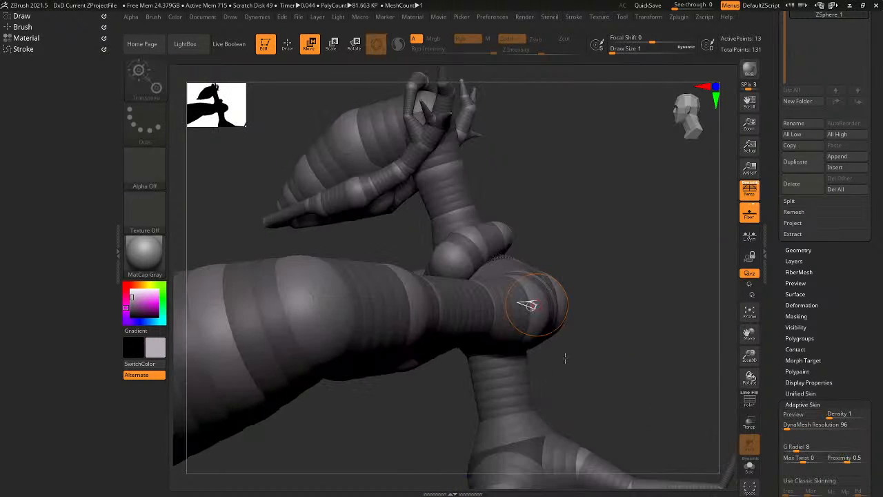
{"action": "key", "text": "e"}
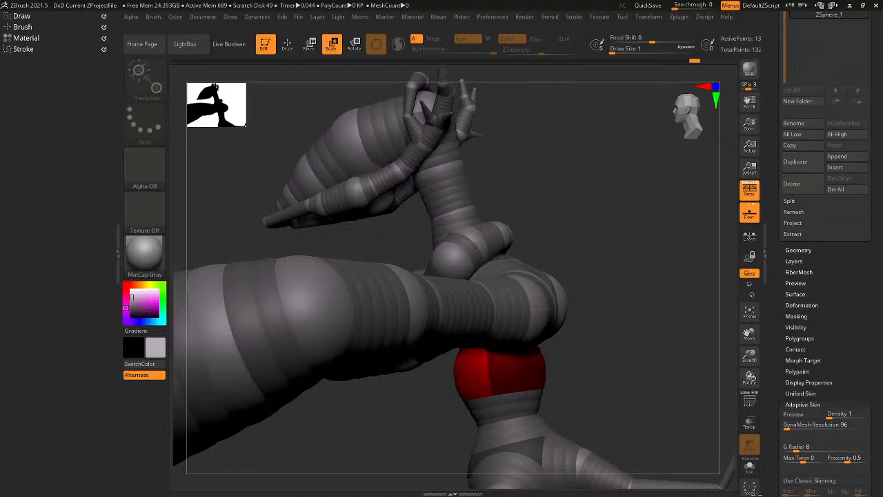
{"action": "key", "text": "a"}
{"action": "right_click_drag", "start_coordinate": [711, 416], "coordinate": [641, 344]}
{"action": "key", "text": "f"}
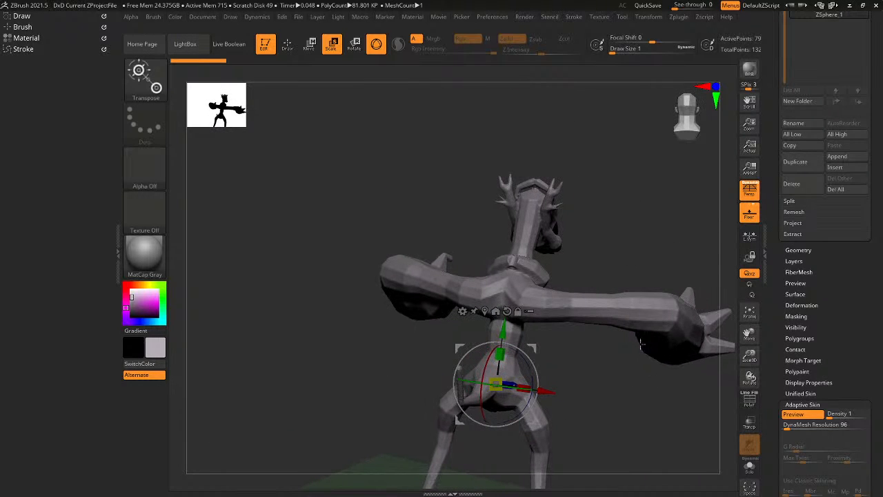
{"action": "right_click_drag", "start_coordinate": [569, 258], "coordinate": [493, 239]}
{"action": "right_click_drag", "start_coordinate": [527, 267], "coordinate": [599, 265]}
Move the large ZSphere in the middle of the head to reshape its profile, comparing it with the adaptive skin.
{"action": "key", "text": "a"}
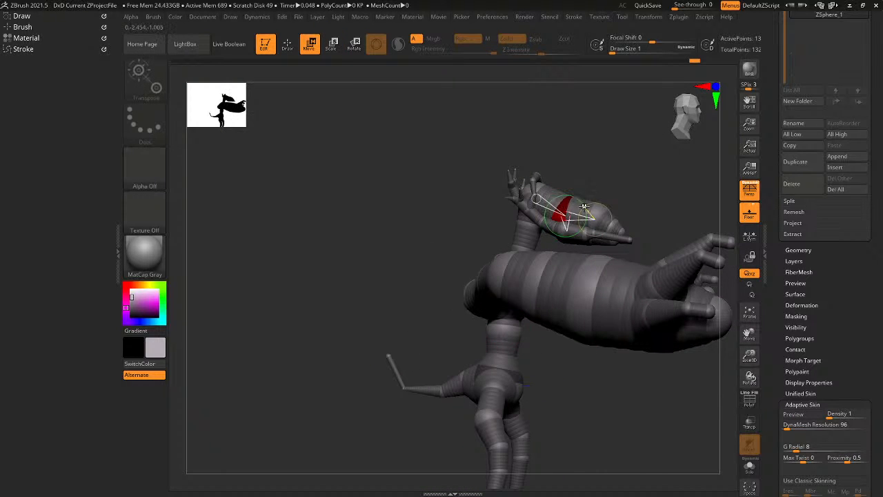
{"action": "key", "text": "a"}
{"action": "right_click_drag", "start_coordinate": [591, 217], "coordinate": [523, 203]}
{"action": "key", "text": "a"}
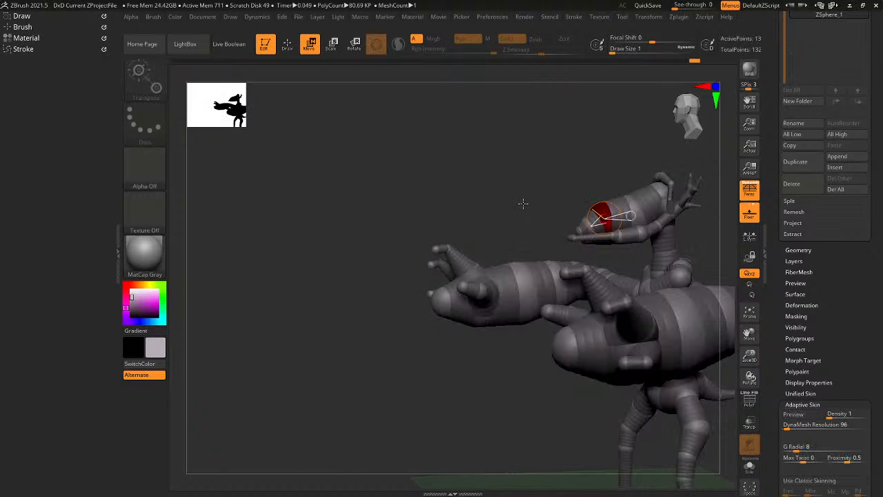
{"action": "mouse_move", "coordinate": [523, 203]}
{"action": "right_mouse_down"}
{"action": "mouse_move", "coordinate": [591, 211]}
{"action": "mouse_move", "coordinate": [307, 242]}
{"action": "mouse_move", "coordinate": [471, 290]}
{"action": "right_mouse_up"}
{"action": "key", "text": "a"}
{"action": "key", "text": "a"}
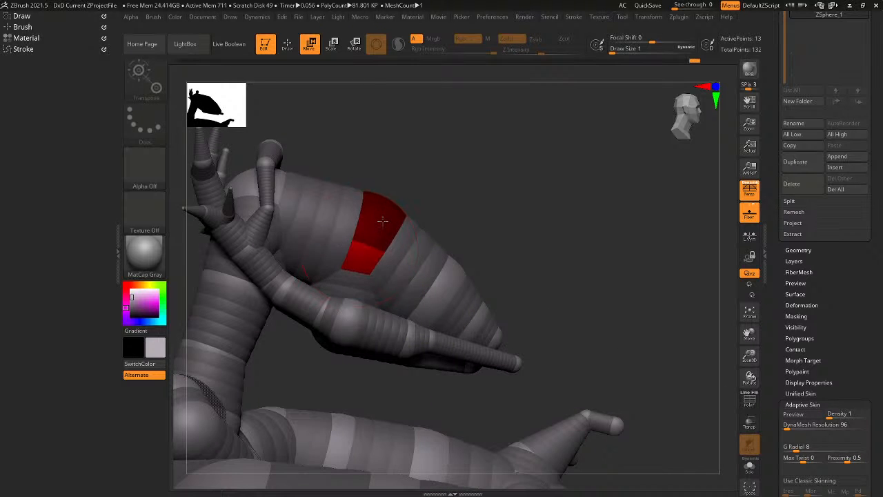
Redo the last ZSphere edit and check the head's side profile in the adaptive skin preview.
{"action": "key", "text": "a"}
{"action": "right_click_drag", "start_coordinate": [382, 224], "coordinate": [307, 200]}
{"action": "key", "text": "a"}
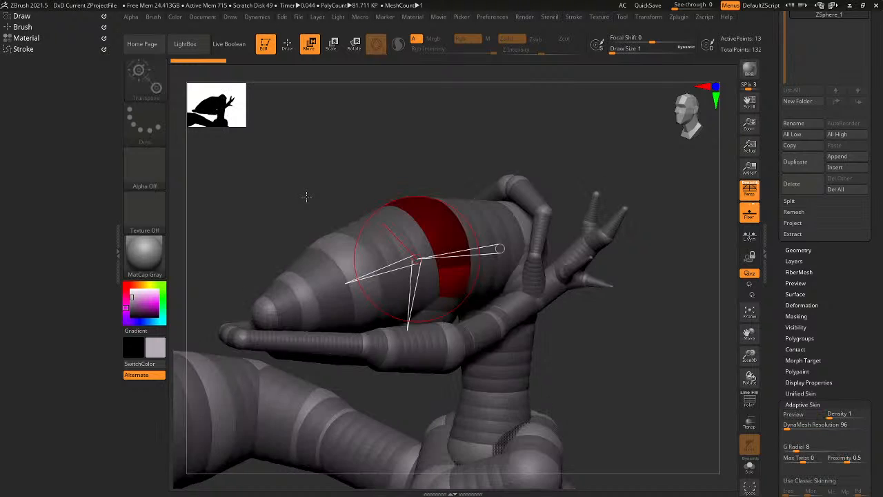
{"action": "key", "text": "a"}
{"action": "key", "text": "a"}
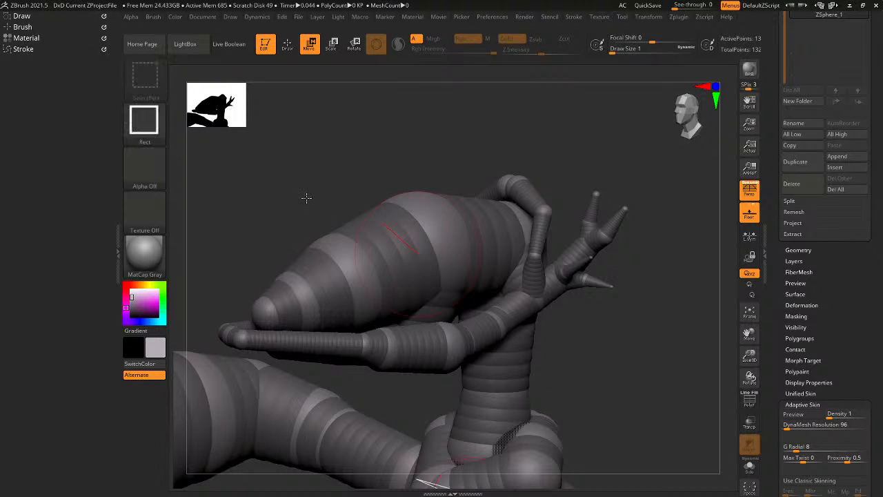
{"action": "key", "text": "ctrl+shift+z"}
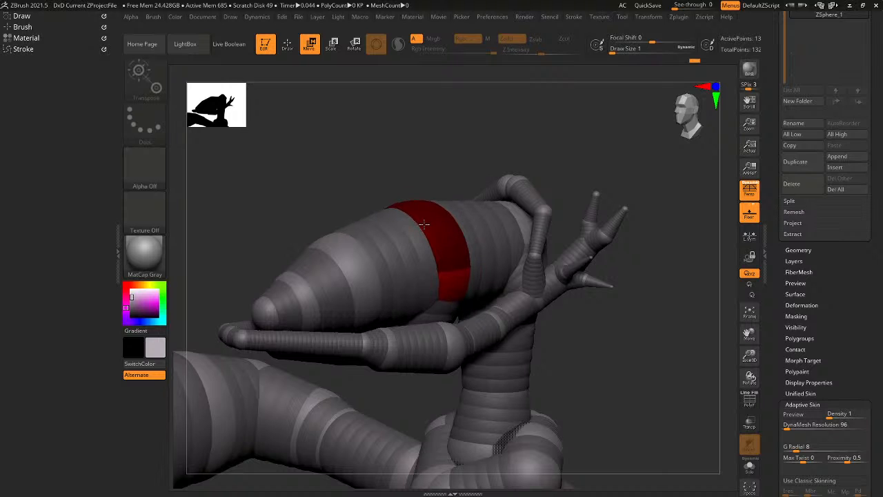
{"action": "key", "text": "a"}
{"action": "right_click_drag", "start_coordinate": [423, 230], "coordinate": [502, 245]}
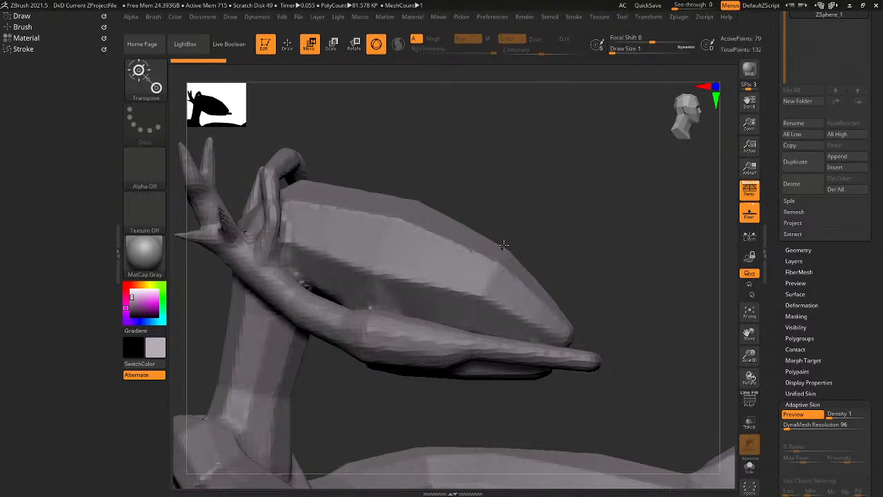
Rotate the front of the head downward at its large middle ZSphere and check the profile in the adaptive skin preview.
{"action": "key", "text": "a"}
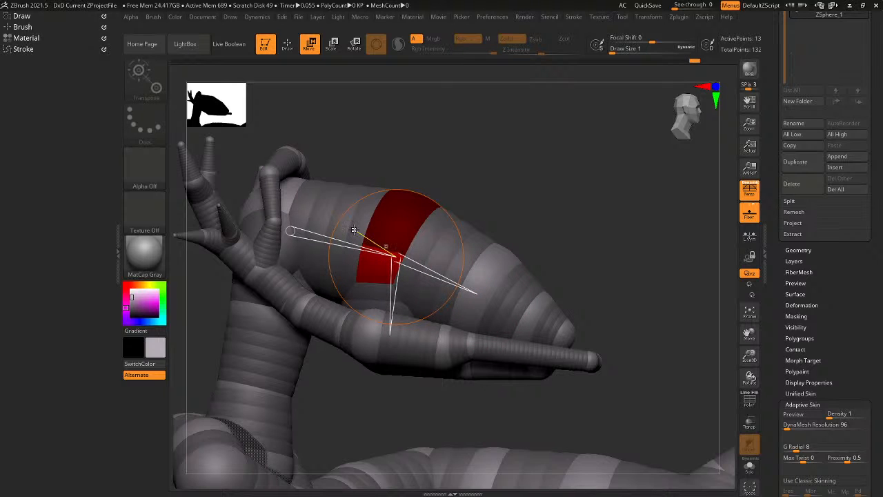
{"action": "key", "text": "r"}
{"action": "left_click_drag", "start_coordinate": [354, 231], "coordinate": [384, 257]}
{"action": "key", "text": "a"}
{"action": "right_click_drag", "start_coordinate": [384, 258], "coordinate": [344, 242]}
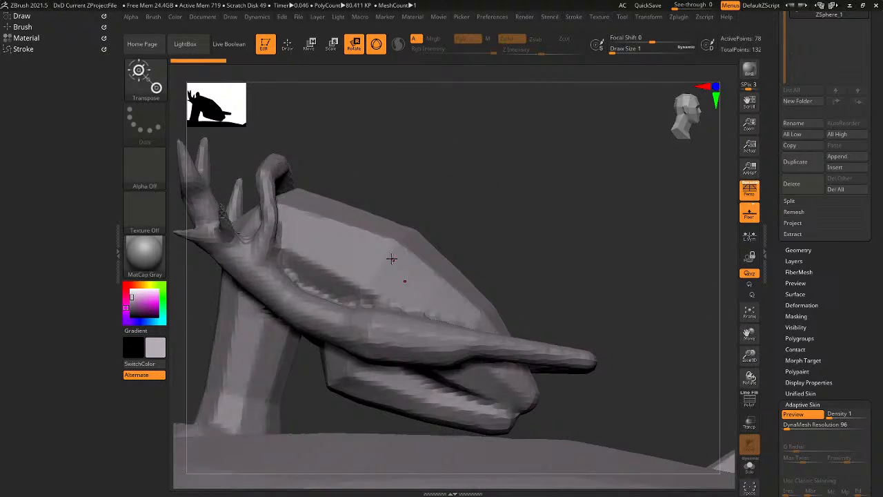
{"action": "key", "text": "a"}
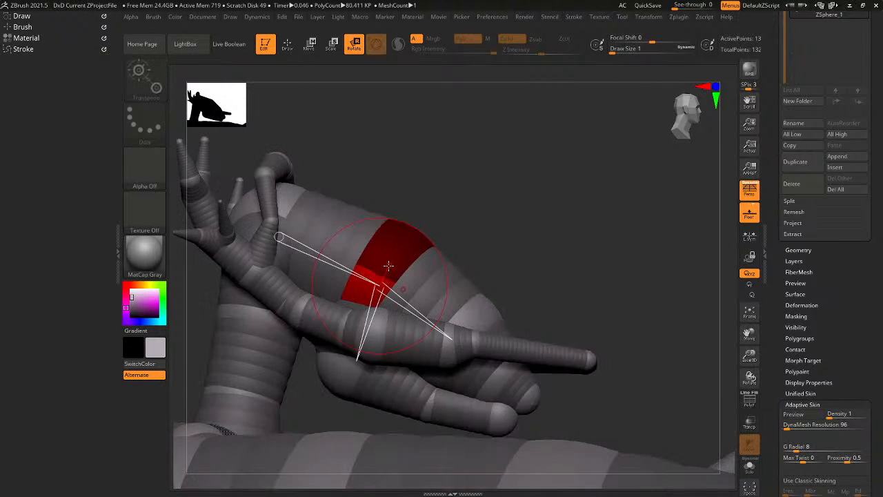
Rotate the thin limb segments alongside the head downward to follow its new tilt, comparing them with the adaptive skin.
{"action": "left_click_drag", "start_coordinate": [313, 303], "coordinate": [308, 311]}
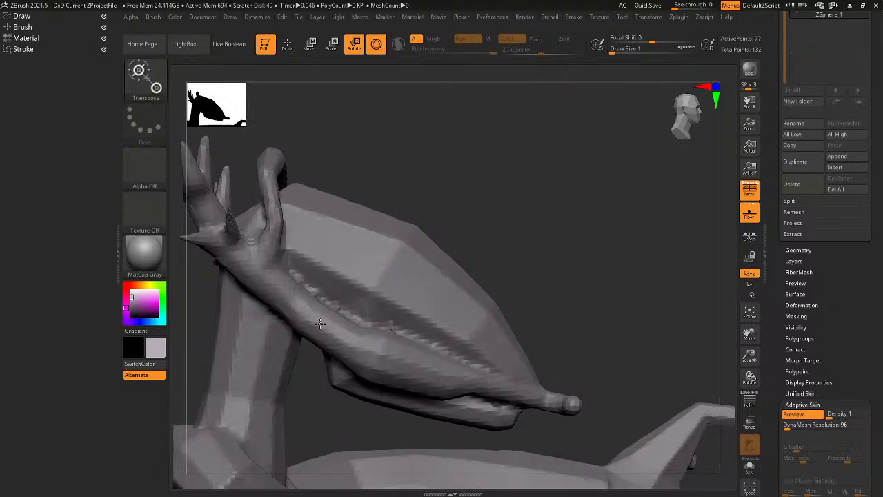
{"action": "right_click_drag", "start_coordinate": [324, 317], "coordinate": [280, 318]}
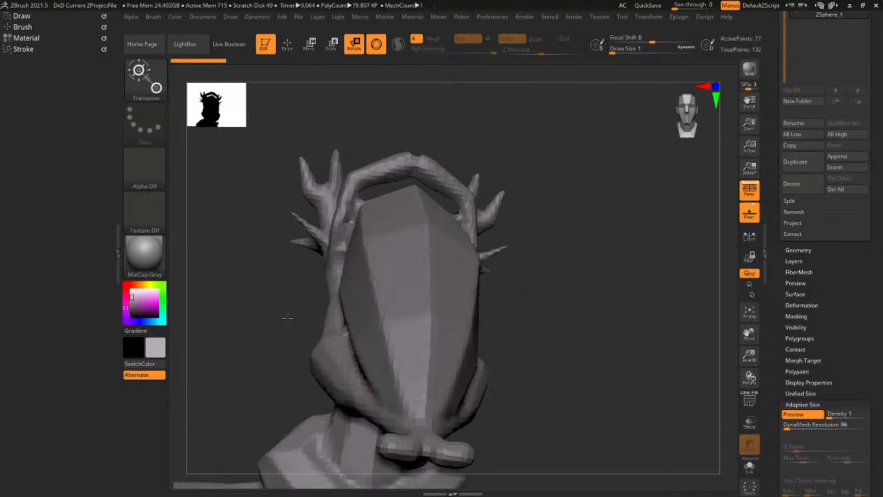
{"action": "key", "text": "a"}
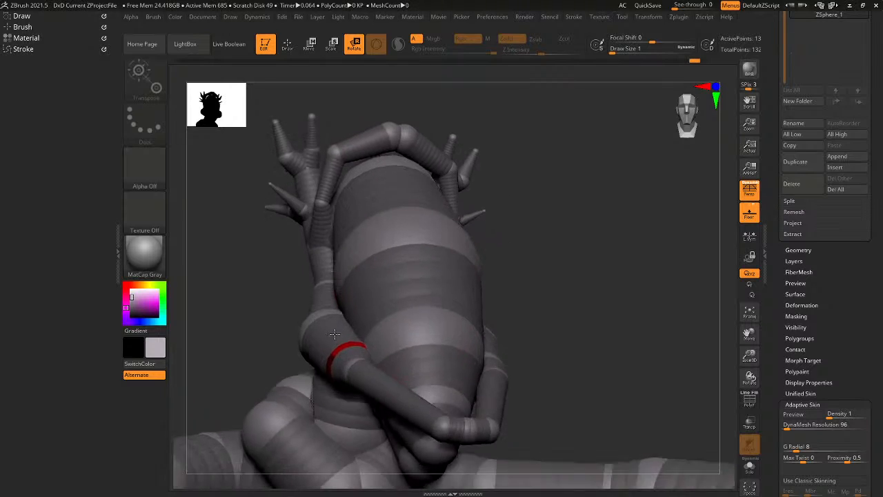
{"action": "right_click_drag", "start_coordinate": [334, 333], "coordinate": [378, 344]}
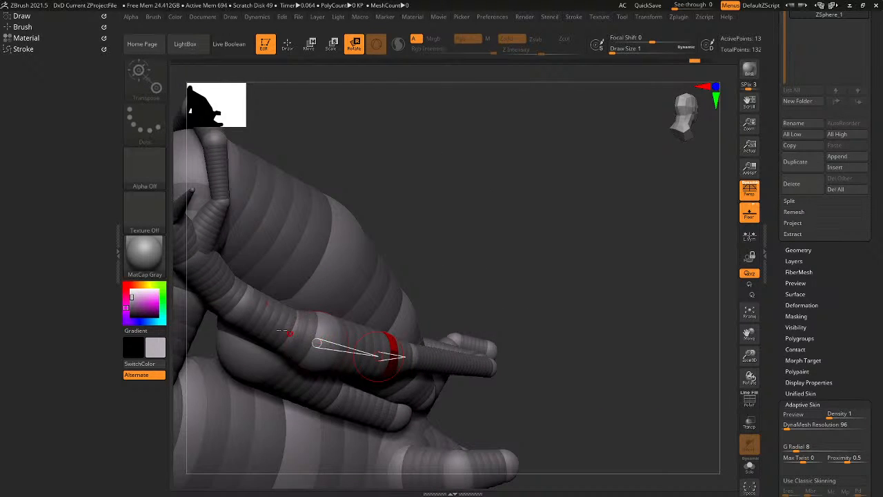
{"action": "left_click_drag", "start_coordinate": [275, 327], "coordinate": [266, 346]}
{"action": "right_click_drag", "start_coordinate": [266, 347], "coordinate": [358, 287]}
{"action": "key", "text": "a"}
{"action": "key", "text": "f"}
{"action": "key", "text": "a"}
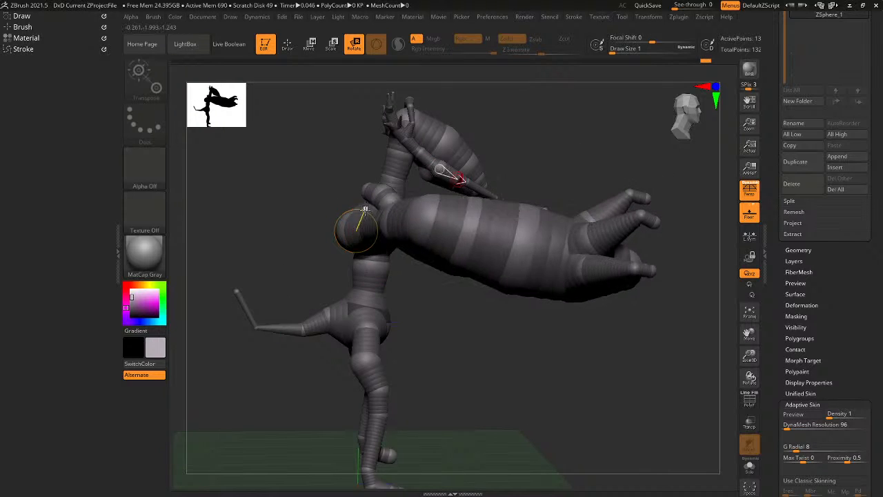
Delete the small extra ZSphere branches sticking out at the base of the neck.
{"action": "right_click_drag", "start_coordinate": [355, 231], "coordinate": [375, 234]}
{"action": "mouse_move", "coordinate": [356, 186]}
{"action": "right_mouse_down"}
{"action": "mouse_move", "coordinate": [364, 173]}
{"action": "mouse_move", "coordinate": [384, 206]}
{"action": "right_mouse_up"}
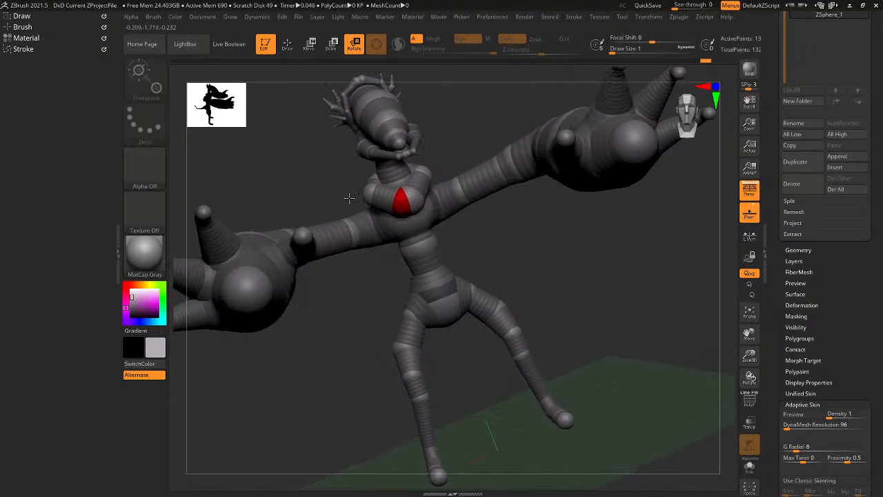
{"action": "key", "text": "q"}
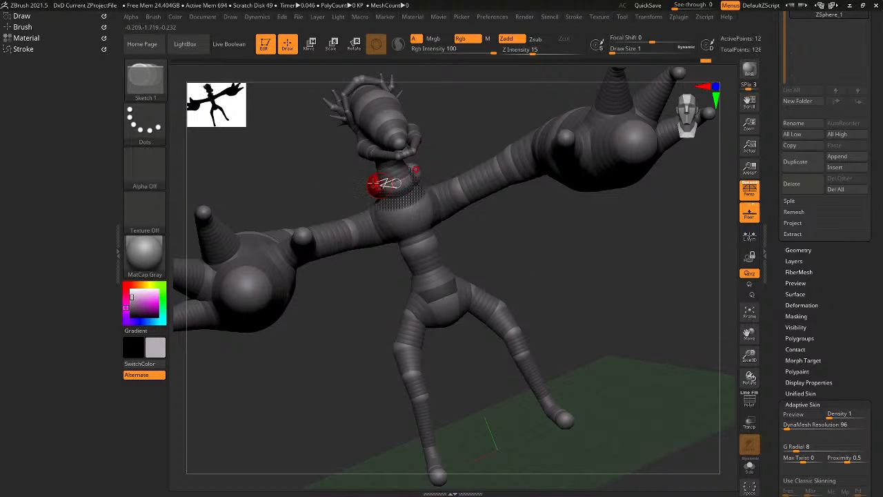
{"action": "right_click_drag", "start_coordinate": [393, 179], "coordinate": [446, 187], "text": "ctrl"}
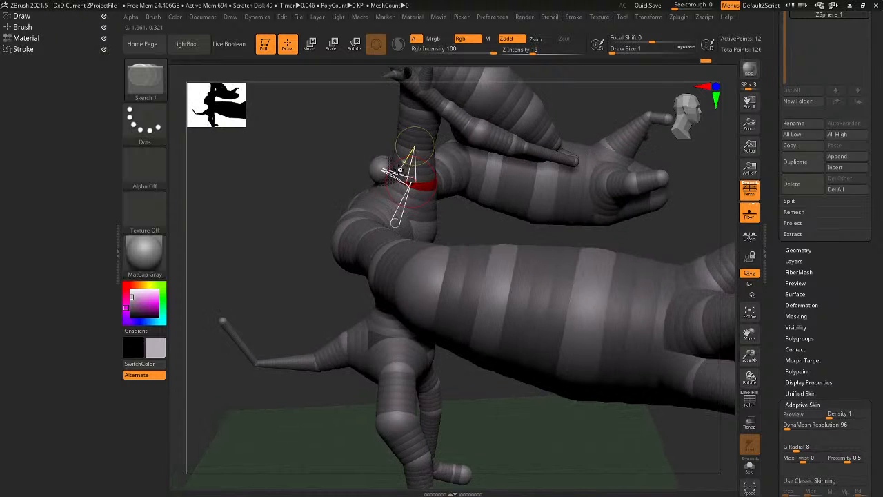
Rotate the neck and waist ZSpheres to adjust the upper body's posture, checking it from the side and front.
{"action": "key", "text": "r"}
{"action": "left_click_drag", "start_coordinate": [413, 184], "coordinate": [393, 176]}
{"action": "mouse_move", "coordinate": [393, 176]}
{"action": "right_mouse_down"}
{"action": "mouse_move", "coordinate": [396, 155]}
{"action": "mouse_move", "coordinate": [407, 159]}
{"action": "right_mouse_up"}
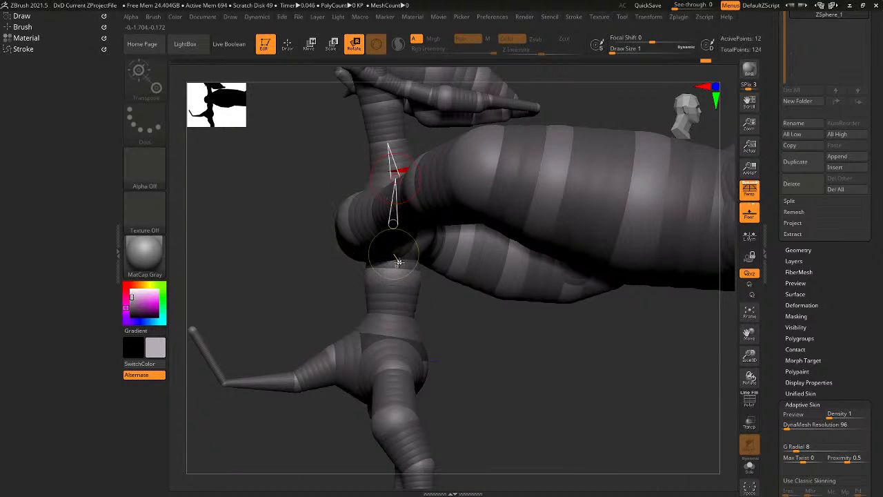
{"action": "left_click_drag", "start_coordinate": [398, 261], "coordinate": [408, 262]}
{"action": "key", "text": "ctrl+z"}
{"action": "left_click_drag", "start_coordinate": [393, 292], "coordinate": [384, 302]}
{"action": "left_click_drag", "start_coordinate": [344, 187], "coordinate": [354, 184]}
{"action": "right_click_drag", "start_coordinate": [354, 183], "coordinate": [371, 180], "text": "ctrl"}
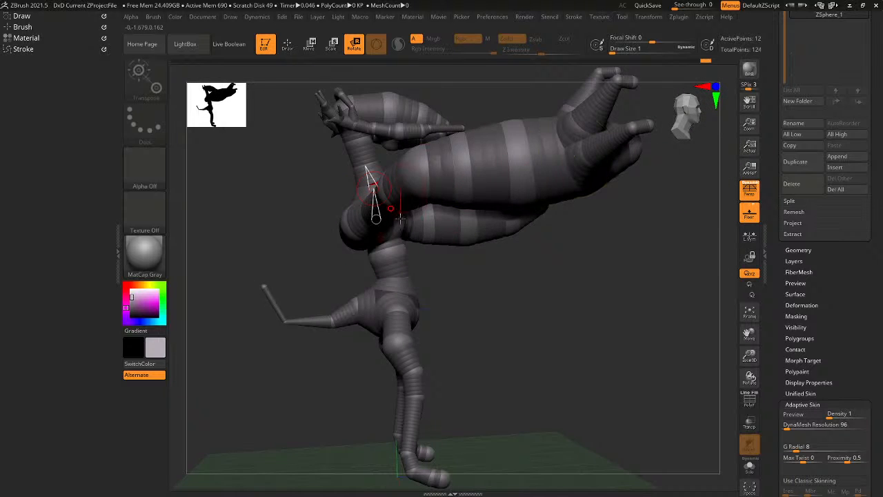
{"action": "mouse_move", "coordinate": [400, 219]}
{"action": "right_mouse_down"}
{"action": "mouse_move", "coordinate": [430, 207]}
{"action": "mouse_move", "coordinate": [399, 204]}
{"action": "right_mouse_up"}
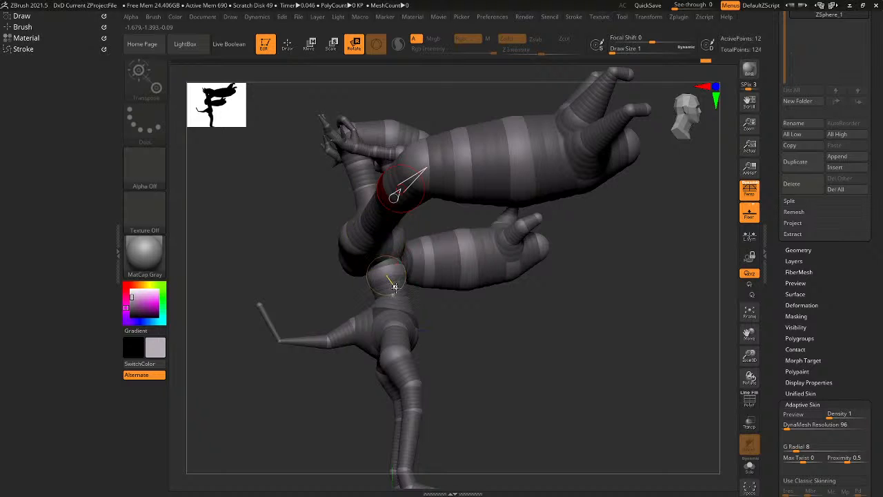
{"action": "left_click_drag", "start_coordinate": [393, 287], "coordinate": [397, 284]}
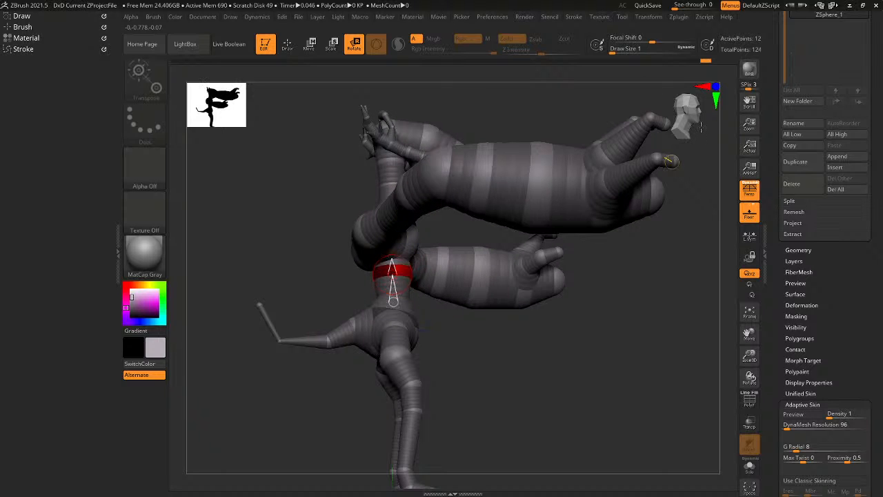
{"action": "right_click_drag", "start_coordinate": [700, 127], "coordinate": [689, 111]}
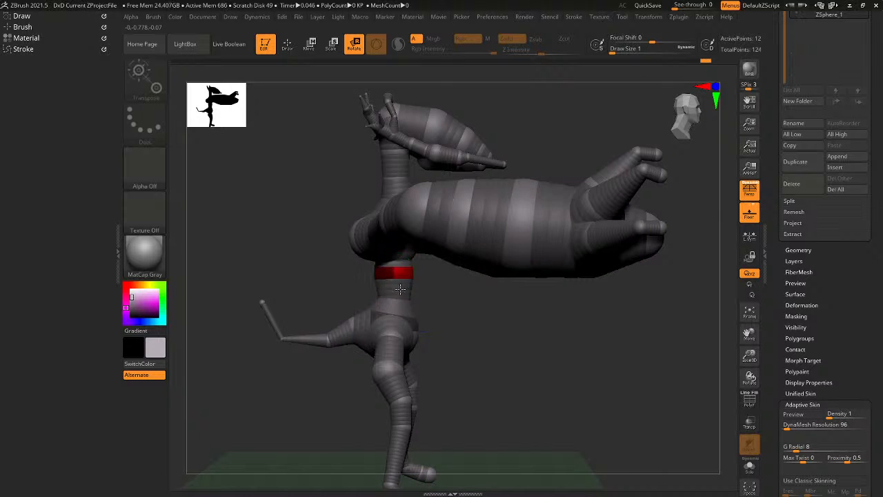
{"action": "right_click_drag", "start_coordinate": [400, 289], "coordinate": [356, 291]}
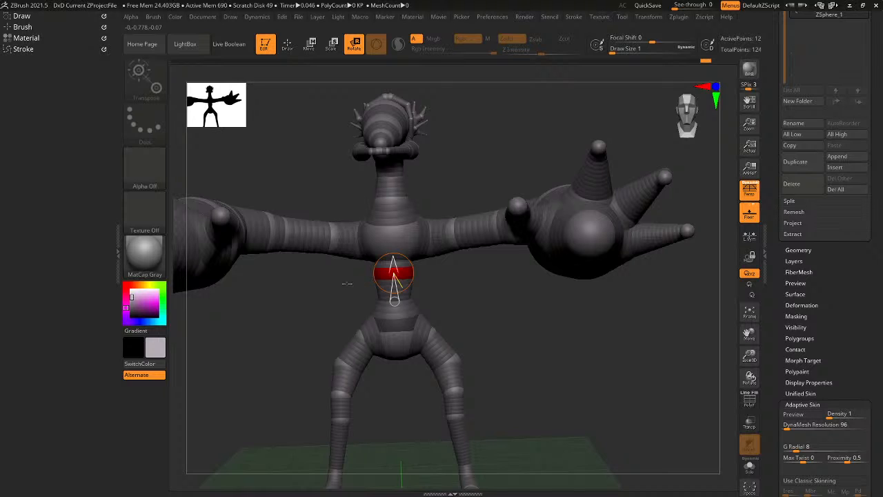
Move the upper-arm ZSpheres to refine the line from shoulder to elbow and check the arms in the adaptive skin preview.
{"action": "left_click_drag", "start_coordinate": [354, 236], "coordinate": [355, 238]}
{"action": "right_click_drag", "start_coordinate": [355, 239], "coordinate": [326, 283]}
{"action": "key", "text": "w"}
{"action": "left_click_drag", "start_coordinate": [321, 268], "coordinate": [319, 263]}
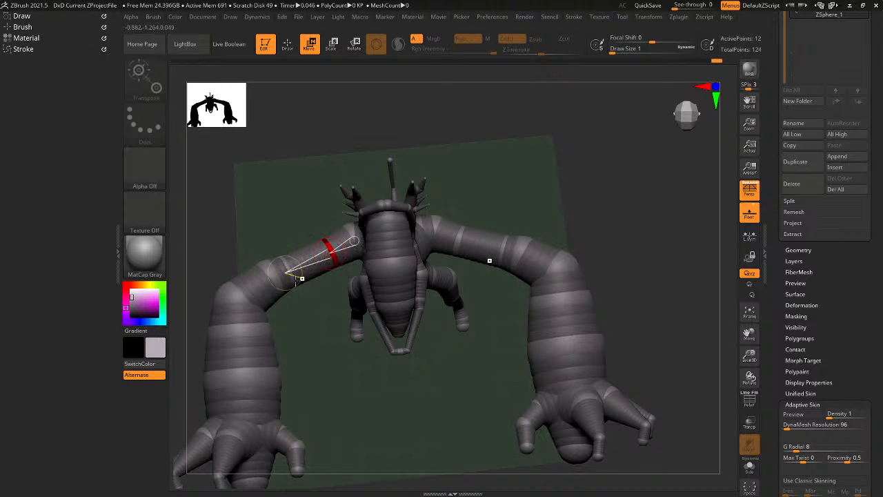
{"action": "left_click_drag", "start_coordinate": [267, 287], "coordinate": [271, 290]}
{"action": "key", "text": "a"}
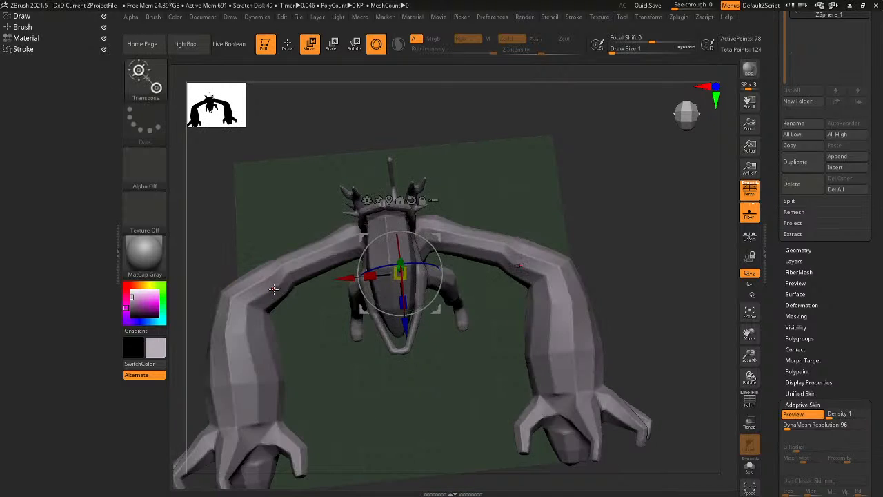
{"action": "right_click_drag", "start_coordinate": [271, 288], "coordinate": [306, 250]}
{"action": "key", "text": "a"}
Delete the extra ZSphere just above the elbow on both arms and preview the simplified adaptive skin.
{"action": "mouse_move", "coordinate": [305, 285]}
{"action": "right_mouse_down"}
{"action": "mouse_move", "coordinate": [300, 328]}
{"action": "mouse_move", "coordinate": [276, 316]}
{"action": "right_mouse_up"}
{"action": "key", "text": "q"}
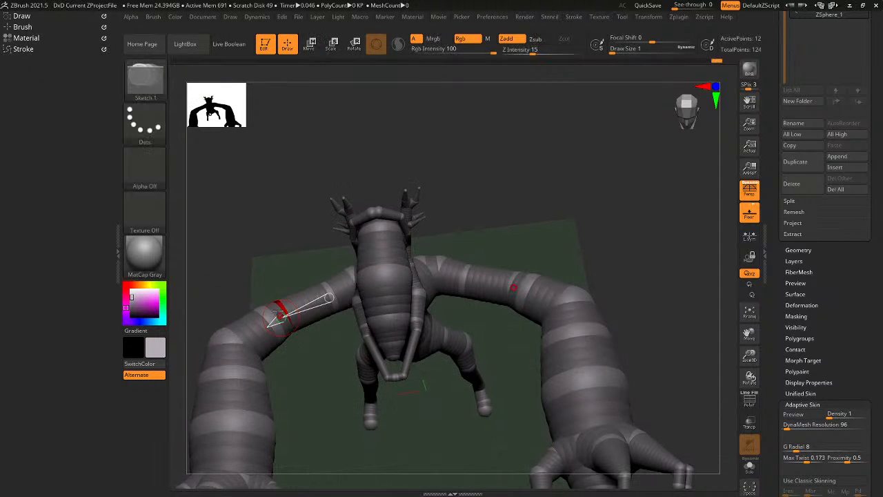
{"action": "key", "text": "w"}
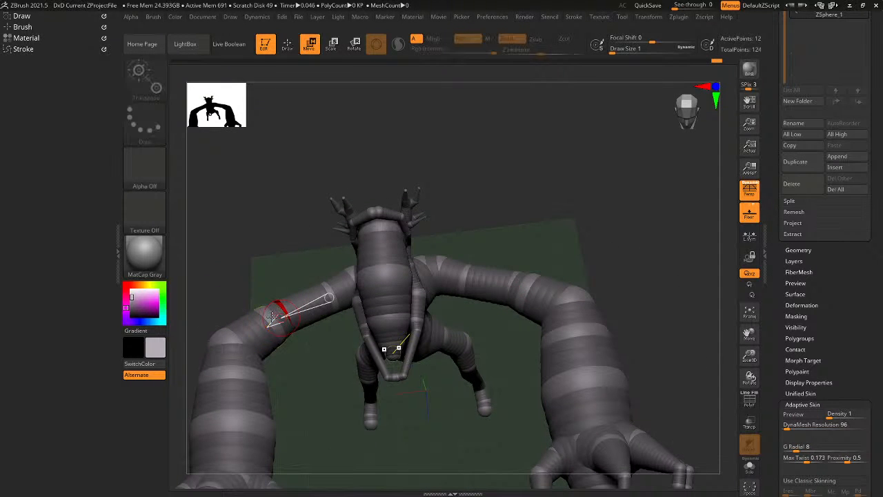
{"action": "key", "text": "q"}
{"action": "right_click_drag", "start_coordinate": [272, 316], "coordinate": [272, 260]}
{"action": "key", "text": "a"}
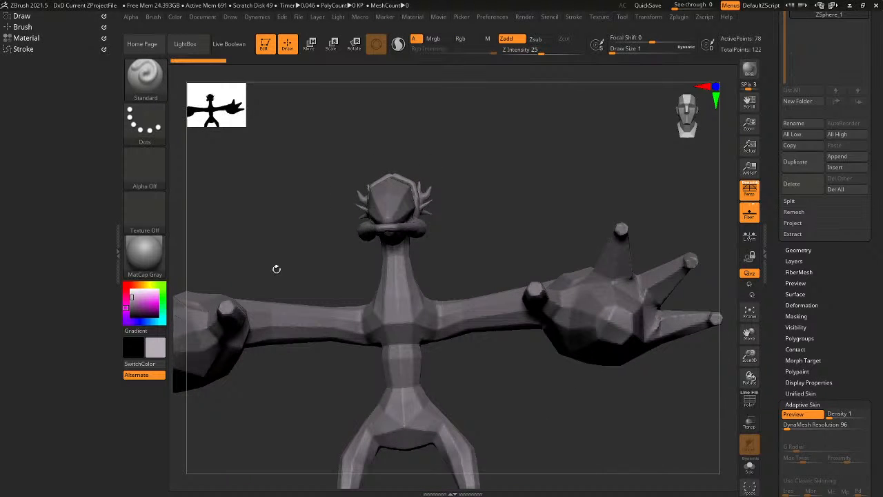
{"action": "right_click_drag", "start_coordinate": [301, 313], "coordinate": [307, 379]}
Move the ZSpheres near the elbows inward toward the body and inspect the arms in the adaptive skin preview.
{"action": "key", "text": "a"}
{"action": "key", "text": "w"}
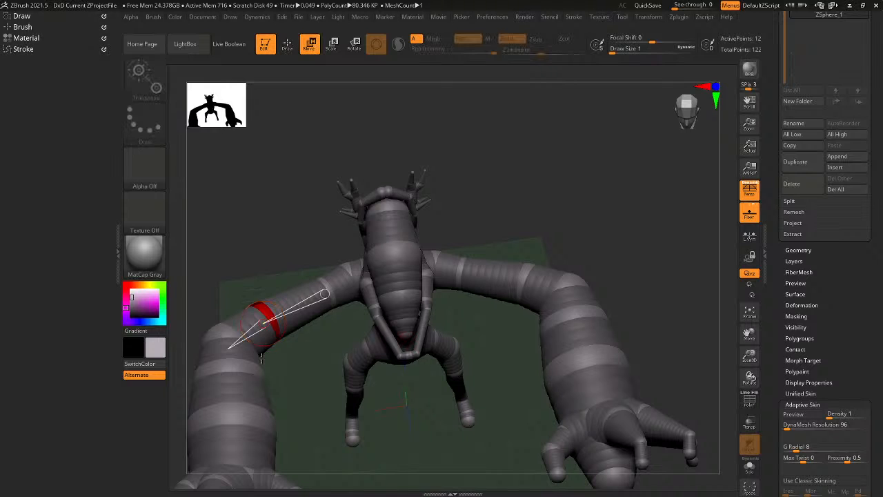
{"action": "left_click_drag", "start_coordinate": [254, 327], "coordinate": [266, 318]}
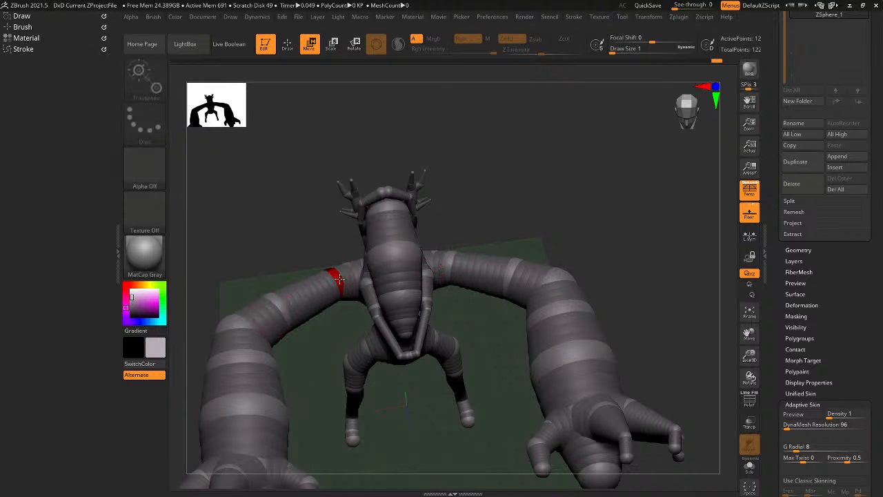
{"action": "right_click_drag", "start_coordinate": [329, 288], "coordinate": [316, 277]}
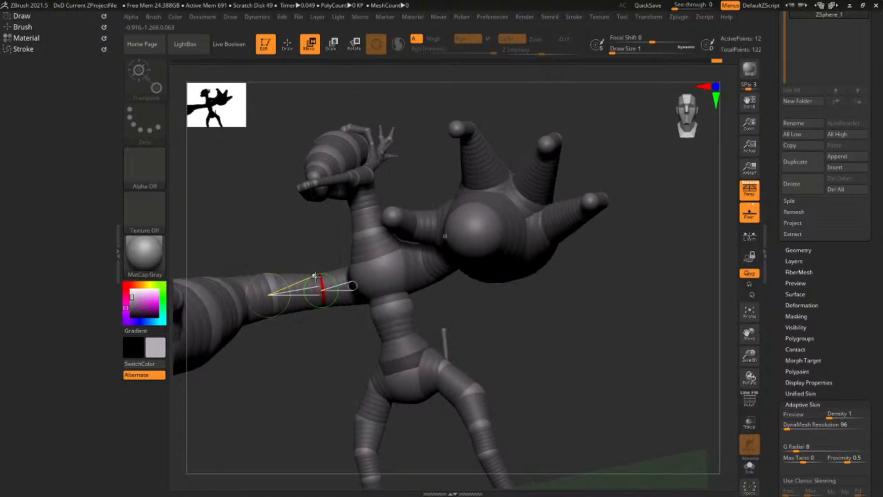
{"action": "mouse_move", "coordinate": [320, 285]}
{"action": "left_mouse_down"}
{"action": "mouse_move", "coordinate": [313, 281]}
{"action": "mouse_move", "coordinate": [321, 283]}
{"action": "left_mouse_up"}
{"action": "key", "text": "ctrl+z"}
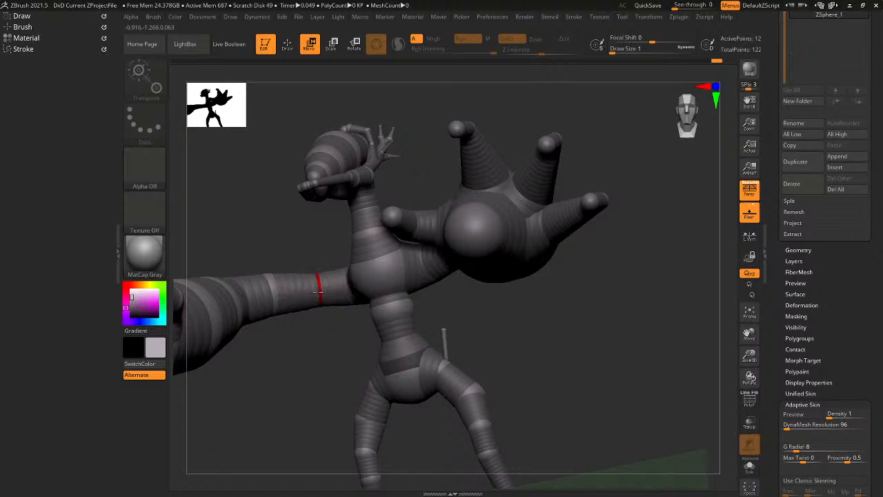
{"action": "right_click_drag", "start_coordinate": [310, 291], "coordinate": [318, 310]}
{"action": "key", "text": "a"}
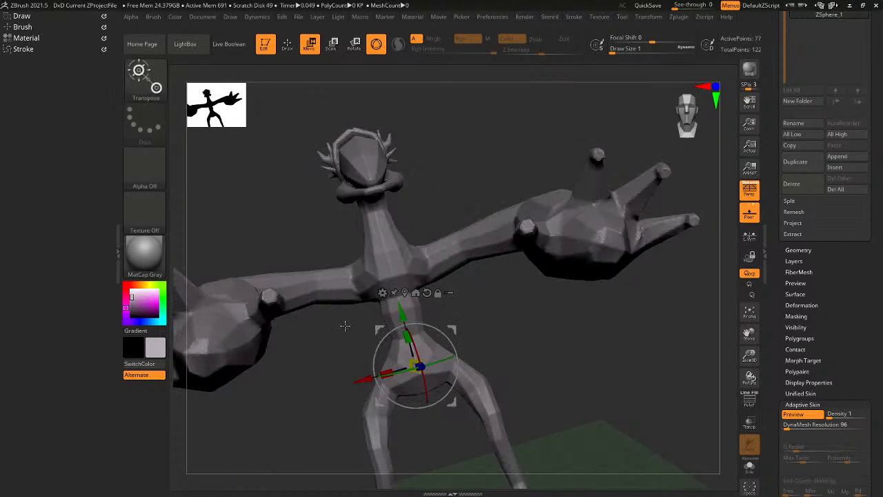
{"action": "left_click_drag", "start_coordinate": [345, 327], "coordinate": [519, 329]}
{"action": "key", "text": "a"}
Delete the large waist ZSphere between the chest and pelvis and check the torso in the adaptive skin preview.
{"action": "key", "text": "e"}
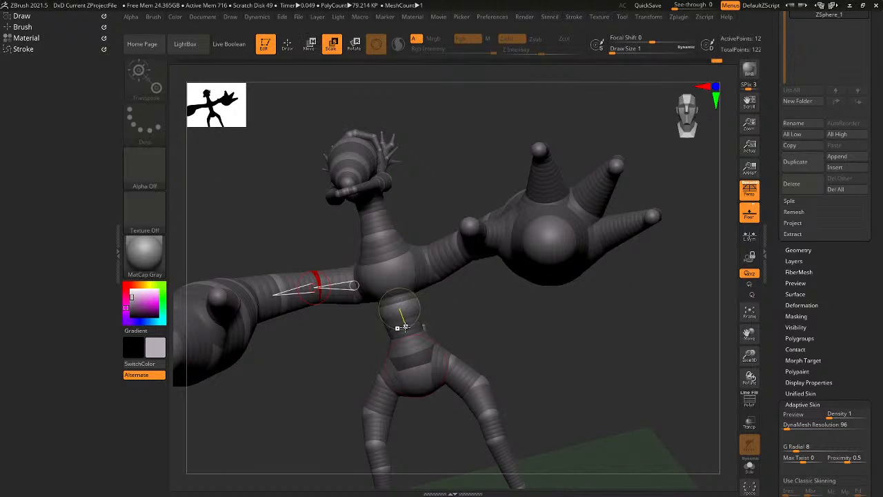
{"action": "key", "text": "w"}
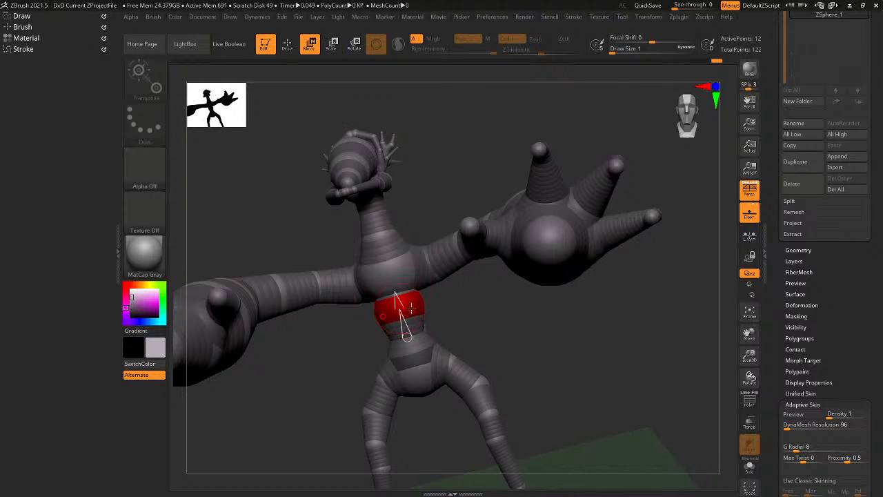
{"action": "right_click_drag", "start_coordinate": [414, 310], "coordinate": [501, 289]}
{"action": "key", "text": "q"}
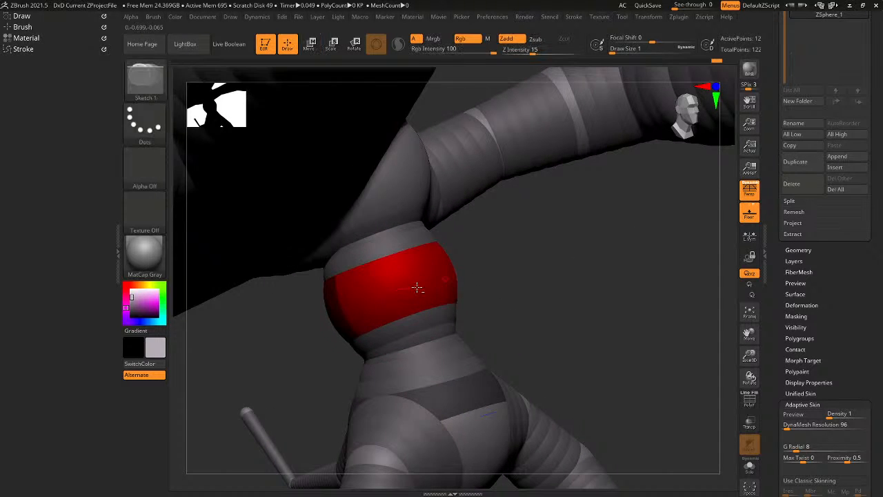
{"action": "left_click", "coordinate": [418, 288], "text": "alt"}
{"action": "right_click_drag", "start_coordinate": [417, 284], "coordinate": [455, 275]}
{"action": "key", "text": "w"}
{"action": "right_click_drag", "start_coordinate": [398, 259], "coordinate": [502, 315]}
{"action": "key", "text": "a"}
{"action": "key", "text": "a"}
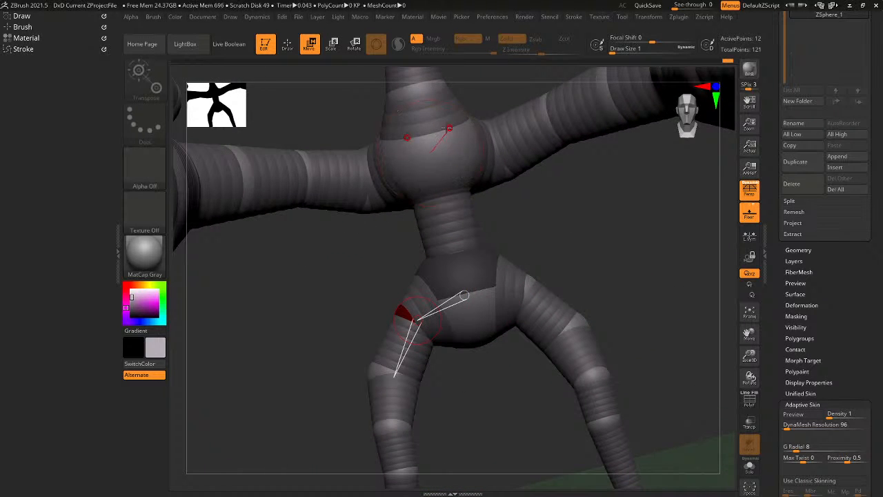
Move the chest ZSphere upward and insert a ZSphere in the waist between the chest and pelvis.
{"action": "left_click_drag", "start_coordinate": [448, 128], "coordinate": [443, 104]}
{"action": "key", "text": "q"}
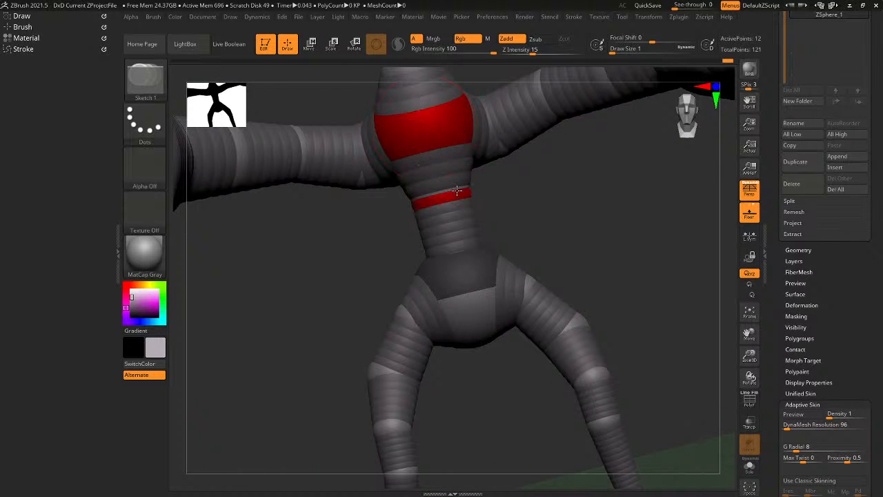
{"action": "key", "text": "ctrl+z"}
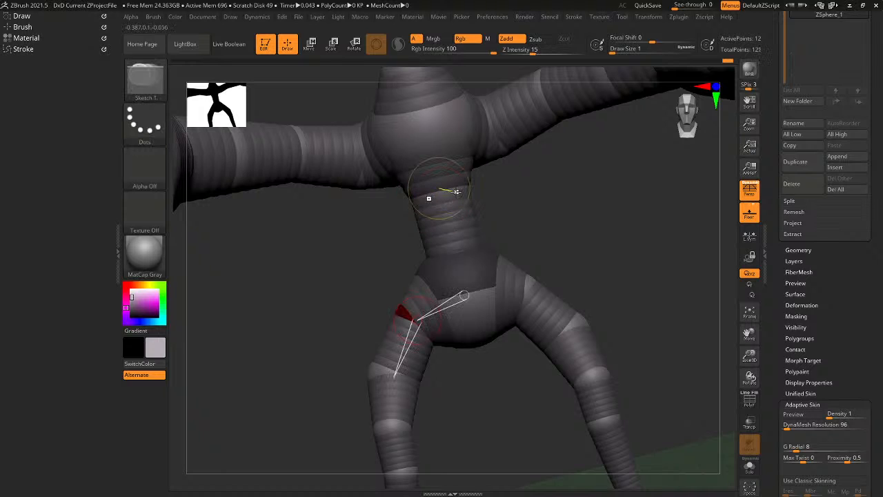
{"action": "right_click_drag", "start_coordinate": [456, 191], "coordinate": [494, 217], "text": "ctrl"}
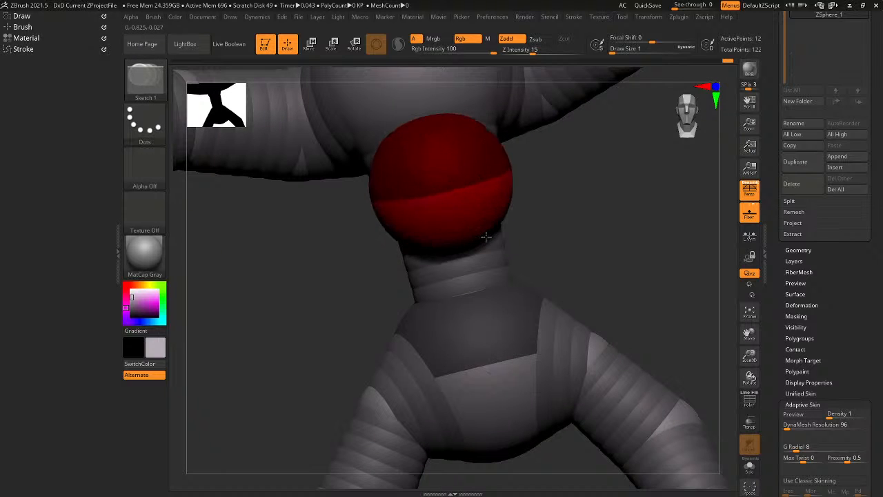
{"action": "key", "text": "w"}
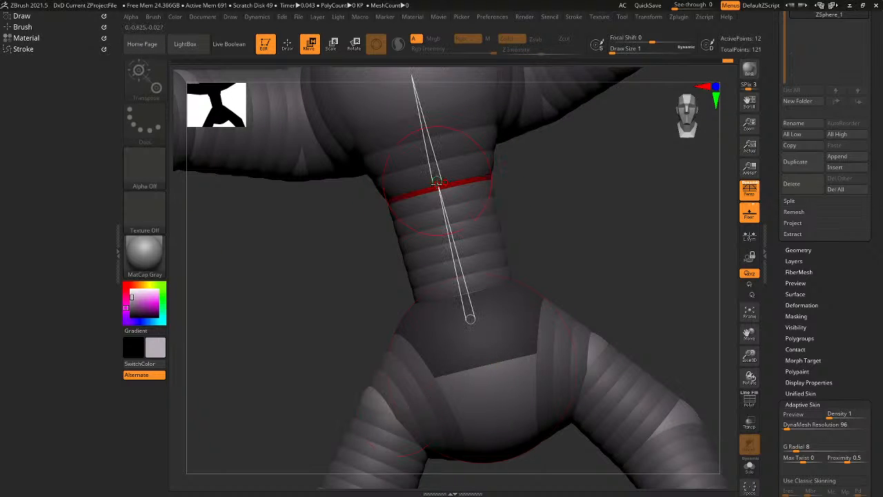
Enlarge the waist ZSphere between the chest and pelvis and check the torso in the adaptive skin preview.
{"action": "key", "text": "e"}
{"action": "left_click_drag", "start_coordinate": [437, 180], "coordinate": [539, 324]}
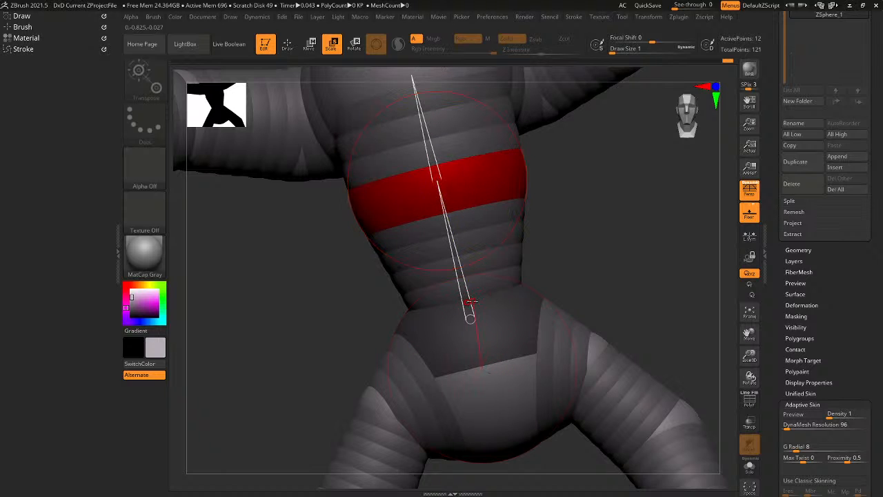
{"action": "left_click", "coordinate": [478, 303]}
{"action": "left_click_drag", "start_coordinate": [465, 284], "coordinate": [611, 416]}
{"action": "key", "text": "a"}
{"action": "key", "text": "f"}
{"action": "left_click_drag", "start_coordinate": [586, 378], "coordinate": [630, 363]}
{"action": "key", "text": "a"}
{"action": "left_click_drag", "start_coordinate": [587, 338], "coordinate": [508, 284]}
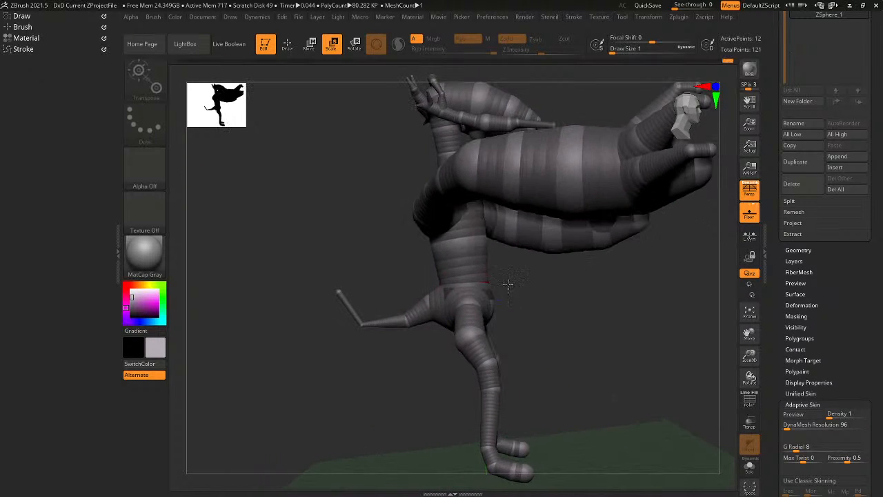
Examine the torso and arms from the front and side in the adaptive skin preview.
{"action": "left_click_drag", "start_coordinate": [454, 218], "coordinate": [421, 207]}
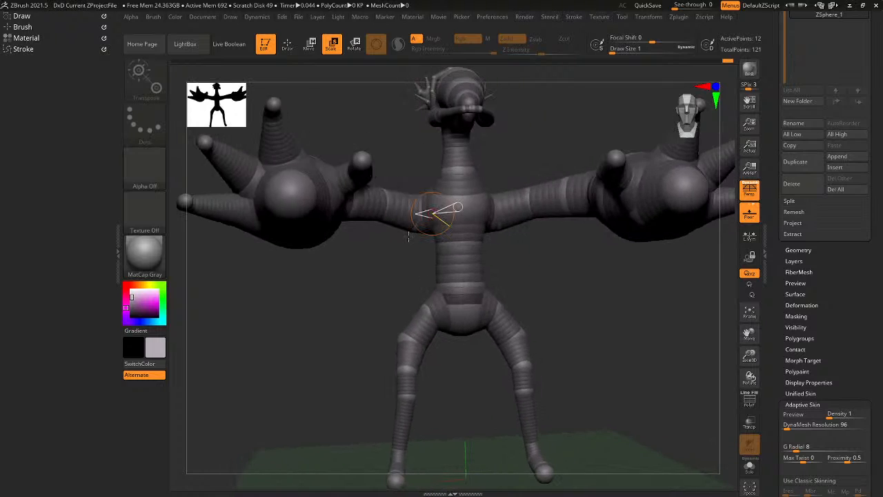
{"action": "key", "text": "a"}
{"action": "key", "text": "y"}
{"action": "key", "text": "a"}
{"action": "key", "text": "y"}
{"action": "key", "text": "w"}
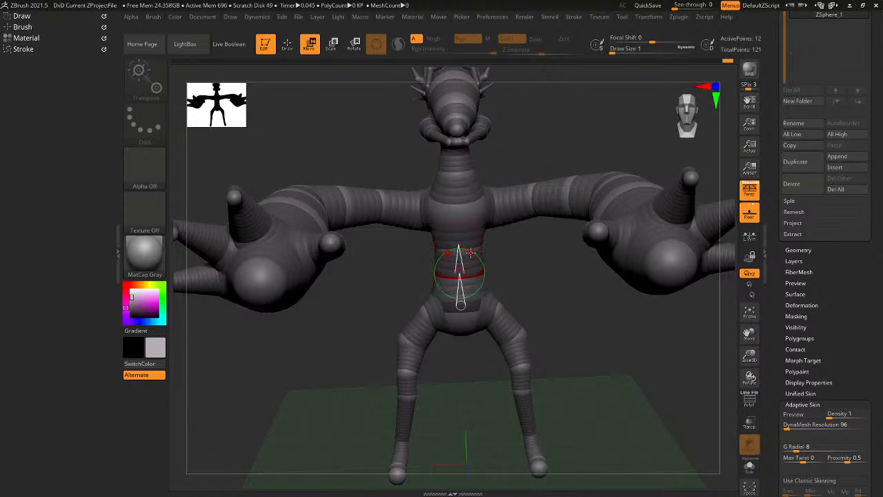
{"action": "key", "text": "a"}
{"action": "right_click_drag", "start_coordinate": [470, 243], "coordinate": [517, 239]}
{"action": "key", "text": "a"}
{"action": "key", "text": "y"}
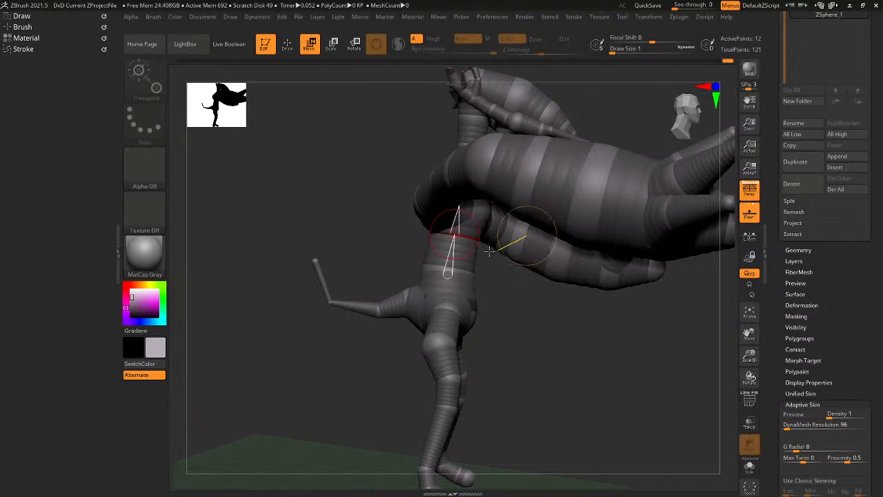
Rotate the upper body slightly backward at the waist and tilt the head downward at the neck, checking the adaptive skin.
{"action": "key", "text": "r"}
{"action": "left_click_drag", "start_coordinate": [470, 246], "coordinate": [473, 229]}
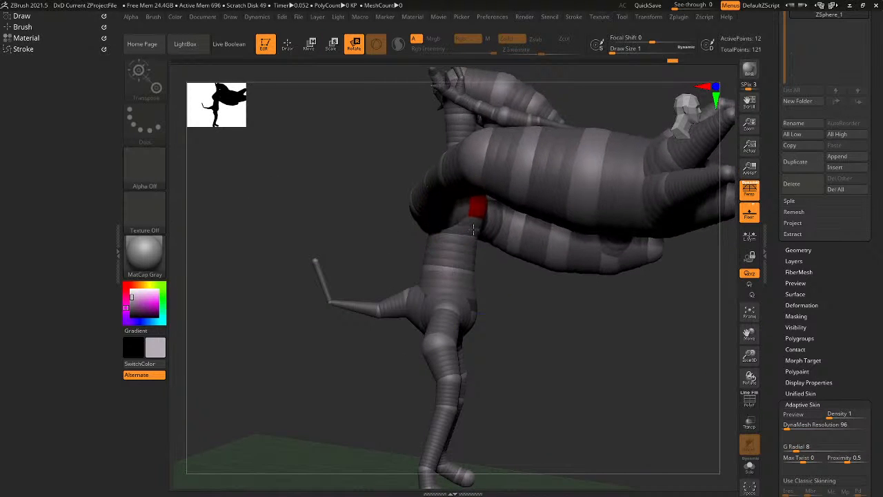
{"action": "key", "text": "f"}
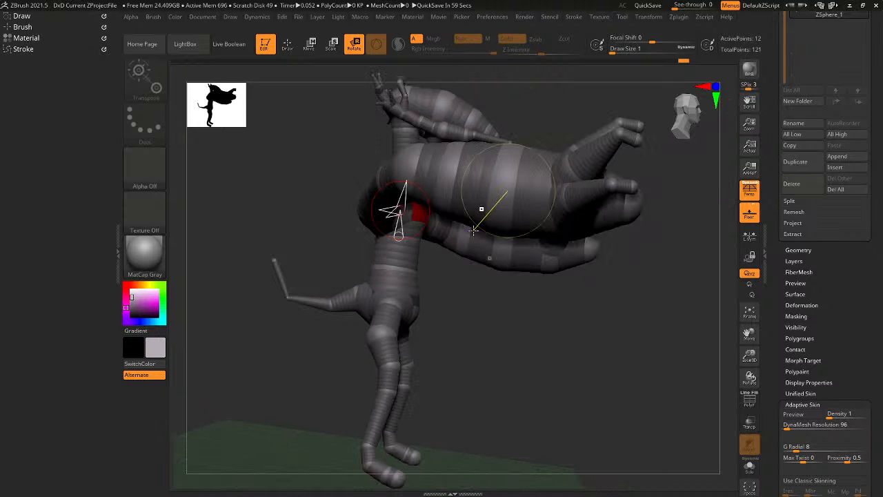
{"action": "left_click_drag", "start_coordinate": [689, 130], "coordinate": [685, 119]}
{"action": "left_click_drag", "start_coordinate": [598, 227], "coordinate": [598, 332], "text": "alt"}
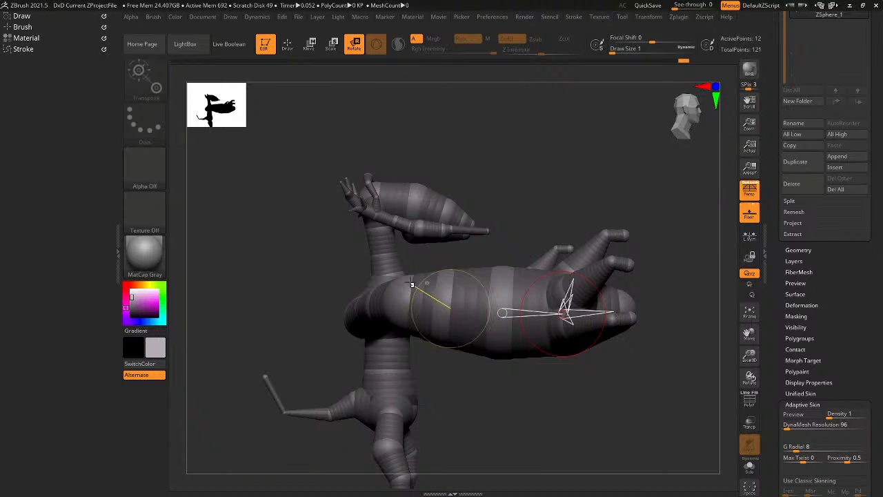
{"action": "left_click_drag", "start_coordinate": [396, 261], "coordinate": [401, 258]}
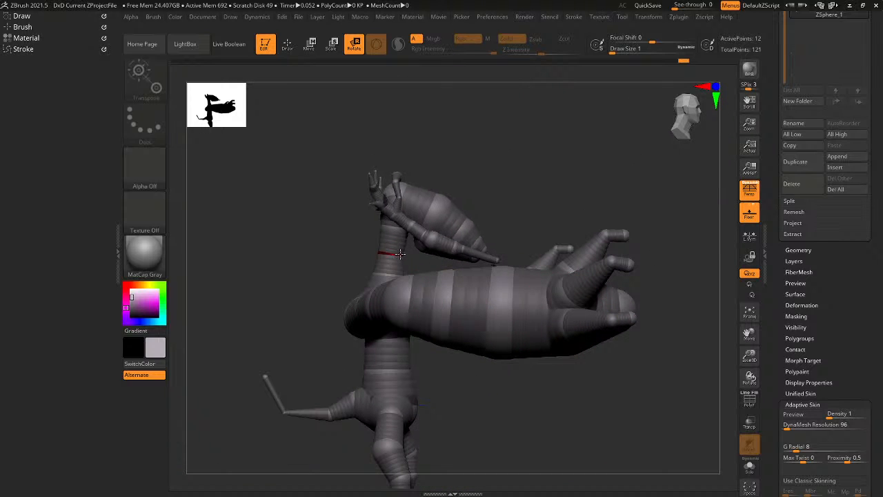
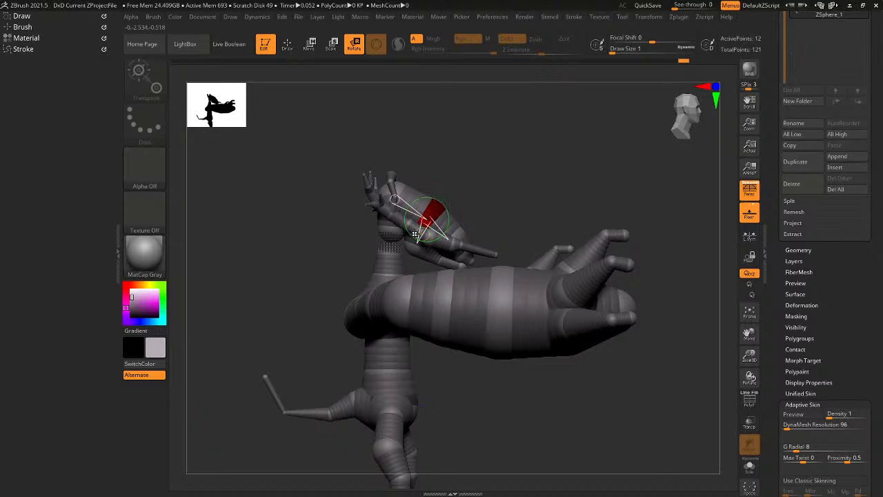
{"action": "key", "text": "a"}
{"action": "mouse_move", "coordinate": [482, 239]}
{"action": "left_mouse_down"}
{"action": "mouse_move", "coordinate": [382, 283]}
{"action": "mouse_move", "coordinate": [469, 260]}
{"action": "mouse_move", "coordinate": [491, 241]}
{"action": "mouse_move", "coordinate": [478, 235]}
{"action": "left_mouse_up"}
{"action": "key", "text": "a"}
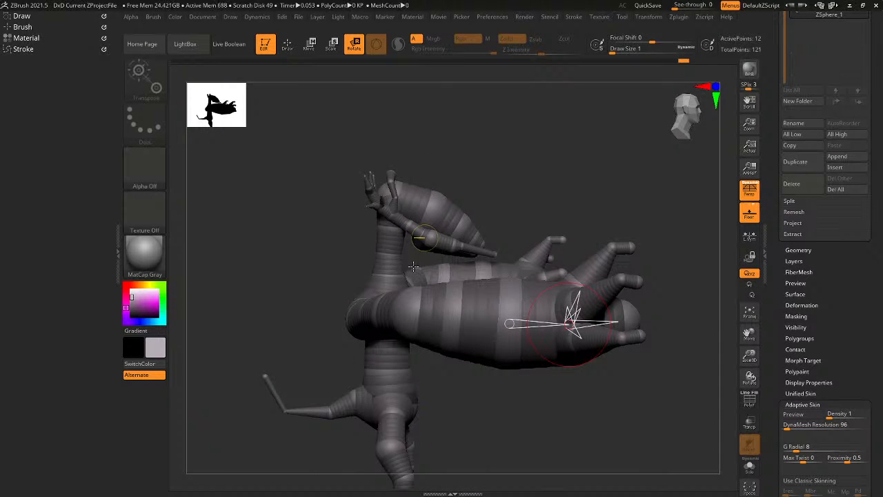
Move the front of the jaw loop under the head slightly upward and inspect the head and neck in the adaptive skin preview.
{"action": "left_click_drag", "start_coordinate": [404, 272], "coordinate": [383, 271]}
{"action": "right_click_drag", "start_coordinate": [384, 270], "coordinate": [447, 322]}
{"action": "key", "text": "w"}
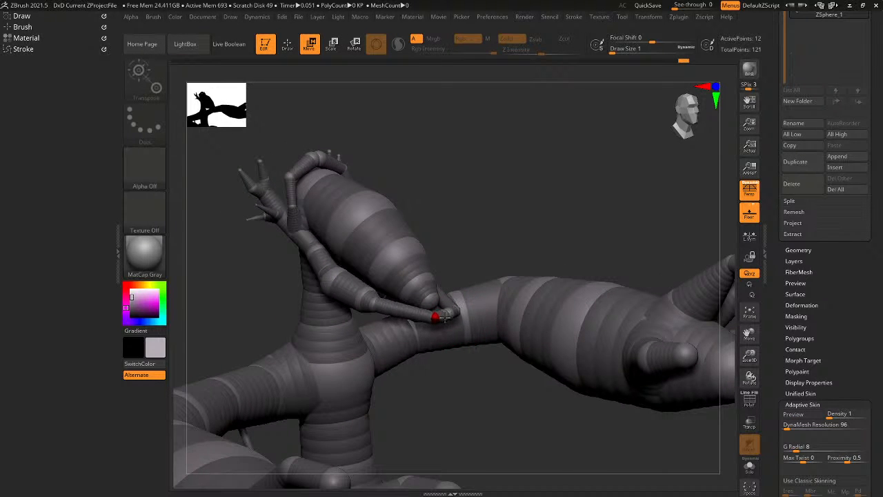
{"action": "right_click_drag", "start_coordinate": [445, 317], "coordinate": [484, 329]}
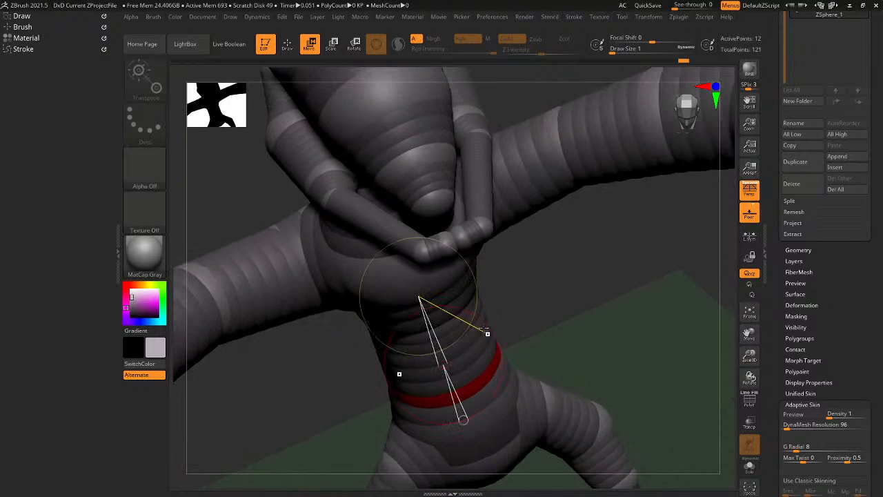
{"action": "left_click_drag", "start_coordinate": [442, 256], "coordinate": [446, 244]}
{"action": "right_click_drag", "start_coordinate": [443, 238], "coordinate": [412, 245]}
{"action": "key", "text": "a"}
{"action": "key", "text": "a"}
{"action": "right_click_drag", "start_coordinate": [404, 274], "coordinate": [460, 383]}
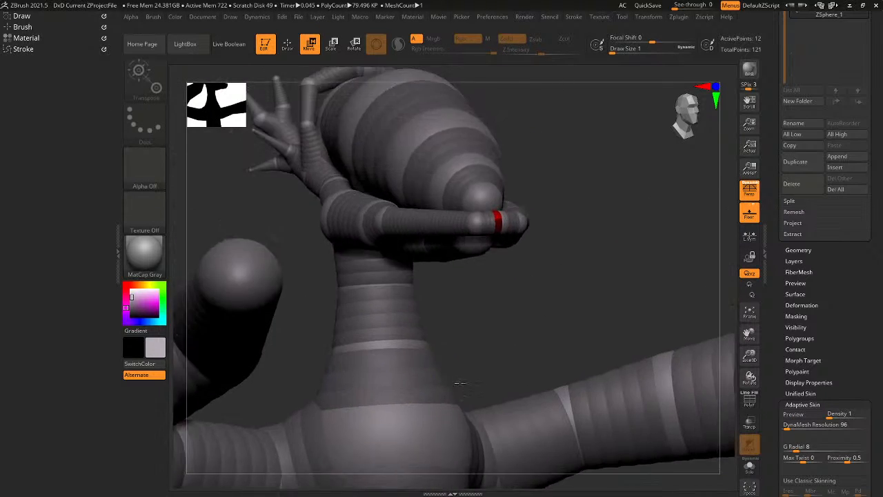
{"action": "key", "text": "a"}
{"action": "key", "text": "f"}
{"action": "mouse_move", "coordinate": [474, 322]}
{"action": "right_mouse_down"}
{"action": "mouse_move", "coordinate": [450, 345]}
{"action": "mouse_move", "coordinate": [452, 372]}
{"action": "mouse_move", "coordinate": [464, 260]}
{"action": "mouse_move", "coordinate": [477, 298]}
{"action": "mouse_move", "coordinate": [397, 364]}
{"action": "mouse_move", "coordinate": [427, 356]}
{"action": "mouse_move", "coordinate": [371, 389]}
{"action": "mouse_move", "coordinate": [450, 351]}
{"action": "right_mouse_up"}
{"action": "key", "text": "a"}
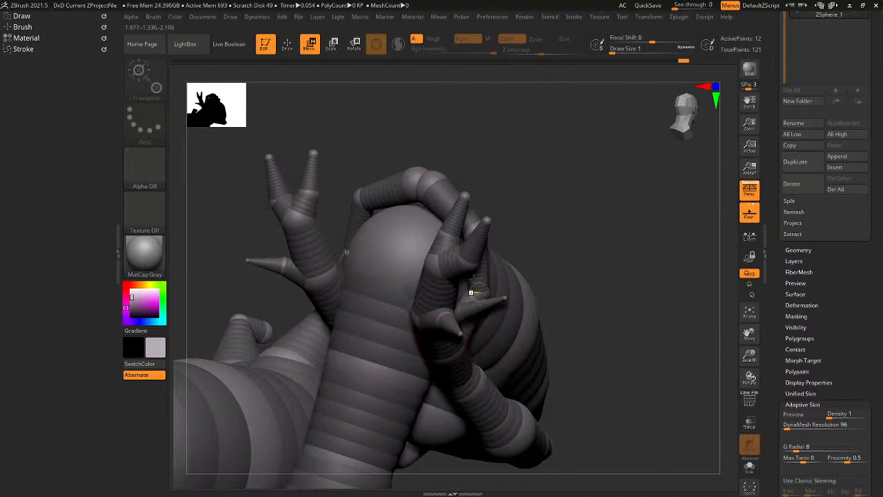
Delete the extra prong ZSpheres on both hand-like horns at the back of the head, keeping a single upright prong.
{"action": "key", "text": "q"}
{"action": "left_click", "coordinate": [486, 222], "text": "alt"}
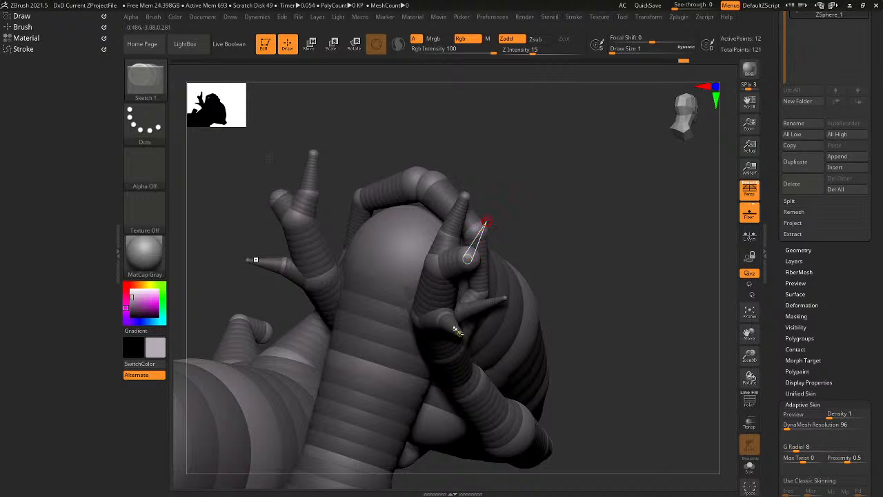
{"action": "left_click", "coordinate": [459, 336], "text": "alt"}
{"action": "left_click", "coordinate": [447, 318], "text": "alt"}
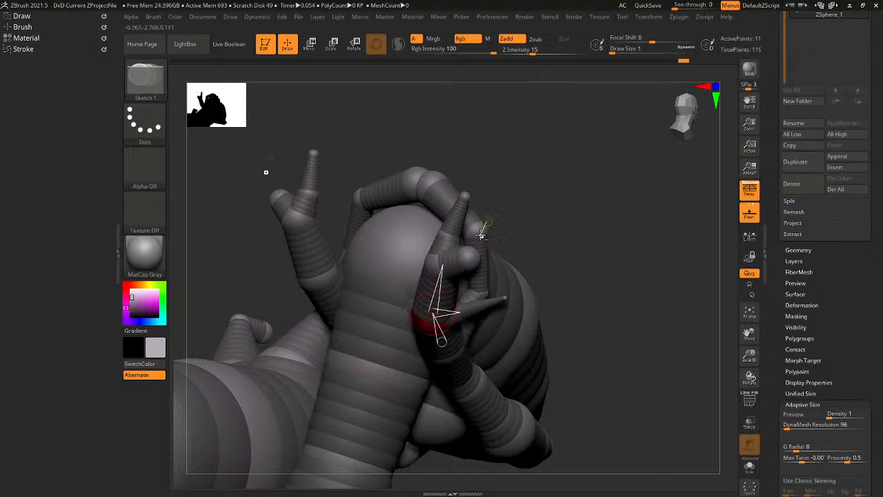
{"action": "right_click_drag", "start_coordinate": [481, 230], "coordinate": [423, 258]}
{"action": "left_click", "coordinate": [438, 257], "text": "alt"}
{"action": "key", "text": "ctrl+z"}
{"action": "left_click_drag", "start_coordinate": [404, 247], "coordinate": [402, 204]}
{"action": "left_click", "coordinate": [403, 202], "text": "alt"}
Delete the extra ZSphere near the base of the remaining horn prong on both sides of the head.
{"action": "right_click_drag", "start_coordinate": [441, 195], "coordinate": [386, 207]}
{"action": "right_click_drag", "start_coordinate": [335, 240], "coordinate": [373, 251], "text": "ctrl"}
{"action": "left_click_drag", "start_coordinate": [372, 251], "coordinate": [373, 273]}
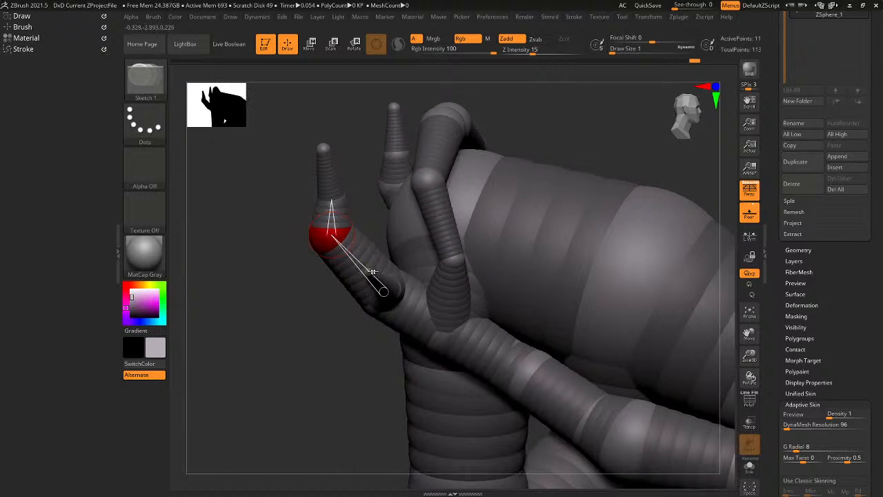
{"action": "left_click", "coordinate": [386, 291], "text": "alt"}
{"action": "mouse_move", "coordinate": [372, 273]}
{"action": "right_mouse_down"}
{"action": "mouse_move", "coordinate": [378, 250]}
{"action": "mouse_move", "coordinate": [366, 305]}
{"action": "mouse_move", "coordinate": [413, 305]}
{"action": "mouse_move", "coordinate": [461, 276]}
{"action": "mouse_move", "coordinate": [404, 191]}
{"action": "right_mouse_up"}
{"action": "key", "text": "f"}
Review the whole creature from several angles and undo the last change.
{"action": "key", "text": "r"}
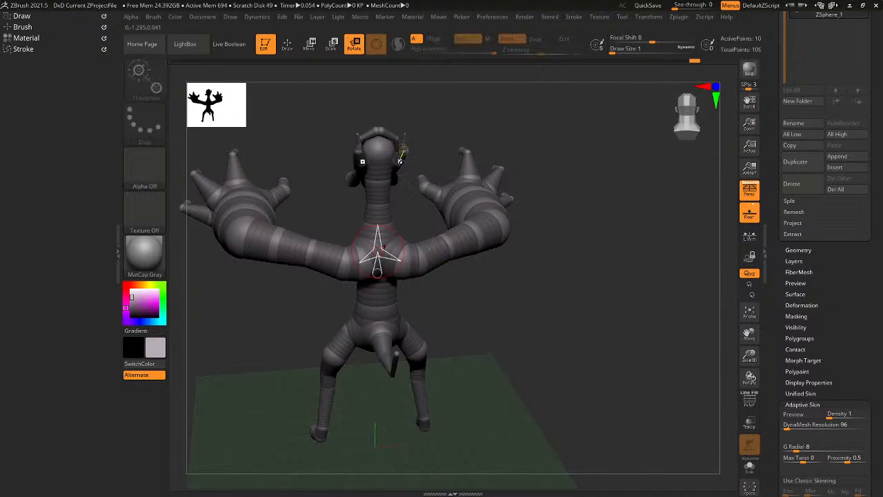
{"action": "right_click_drag", "start_coordinate": [427, 144], "coordinate": [474, 218]}
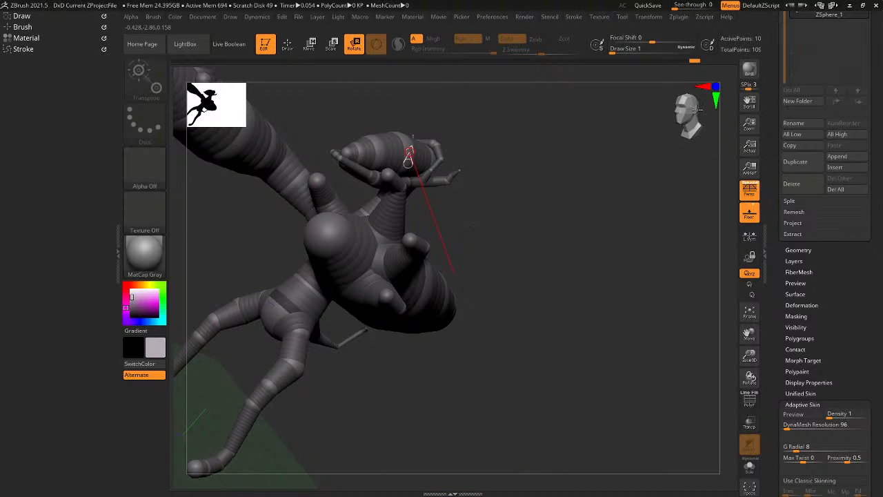
{"action": "right_click_drag", "start_coordinate": [408, 157], "coordinate": [268, 117]}
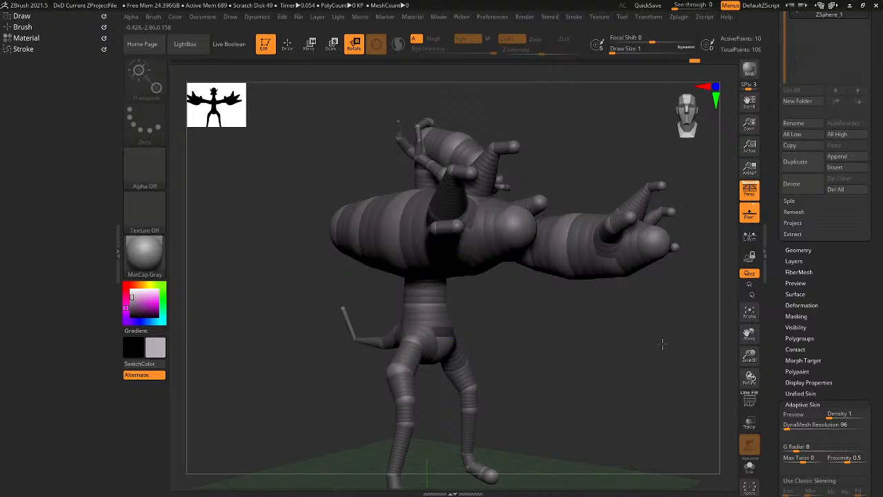
{"action": "left_click_drag", "start_coordinate": [662, 344], "coordinate": [658, 351]}
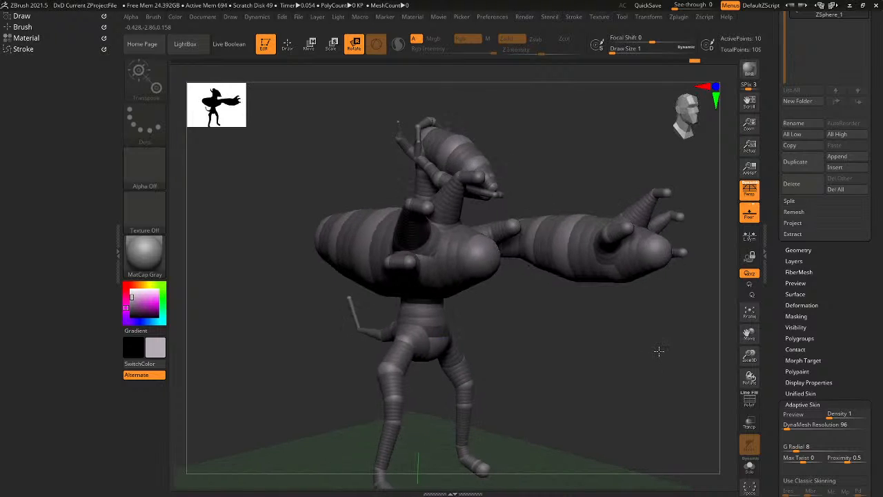
{"action": "left_click_drag", "start_coordinate": [537, 338], "coordinate": [536, 374]}
{"action": "key", "text": "ctrl+z"}
{"action": "key", "text": "ctrl+z"}
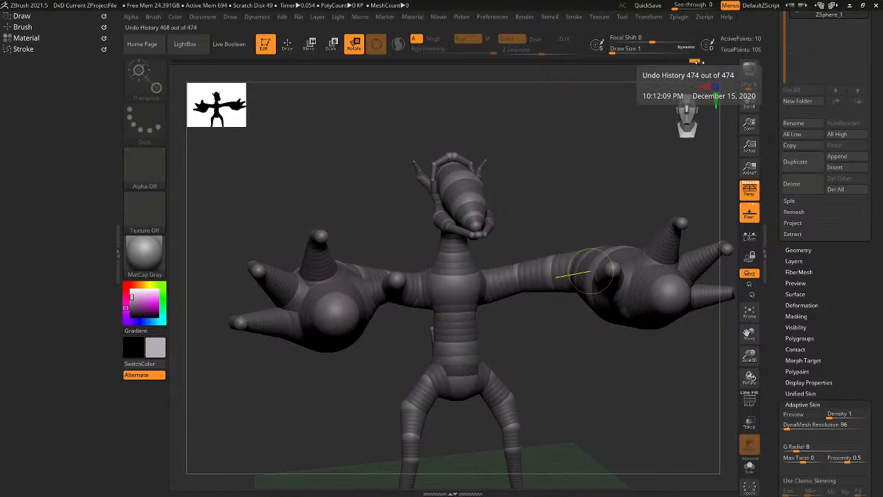
Roll the undo history back to the early stage with only the torso, tail stub, neck and head.
{"action": "mouse_move", "coordinate": [700, 62]}
{"action": "left_mouse_down"}
{"action": "mouse_move", "coordinate": [187, 45]}
{"action": "mouse_move", "coordinate": [241, 61]}
{"action": "mouse_move", "coordinate": [211, 68]}
{"action": "mouse_move", "coordinate": [219, 70]}
{"action": "left_mouse_up"}
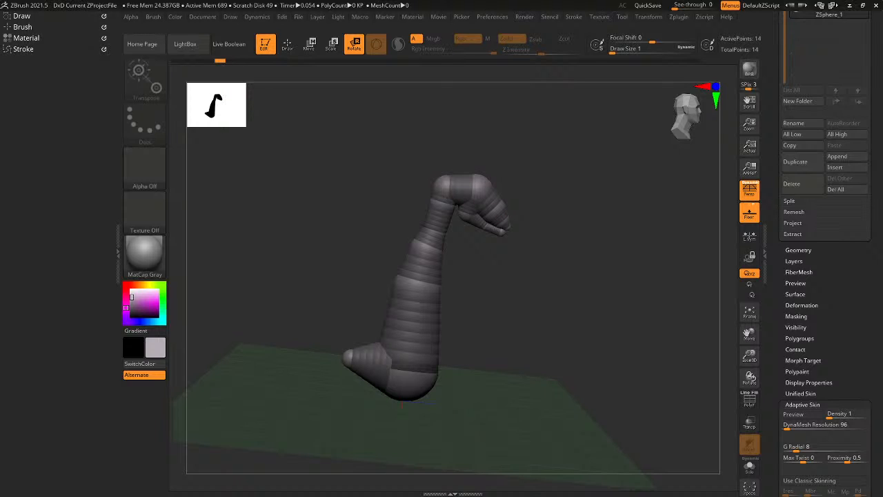
{"action": "left_click_drag", "start_coordinate": [688, 113], "coordinate": [642, 147]}
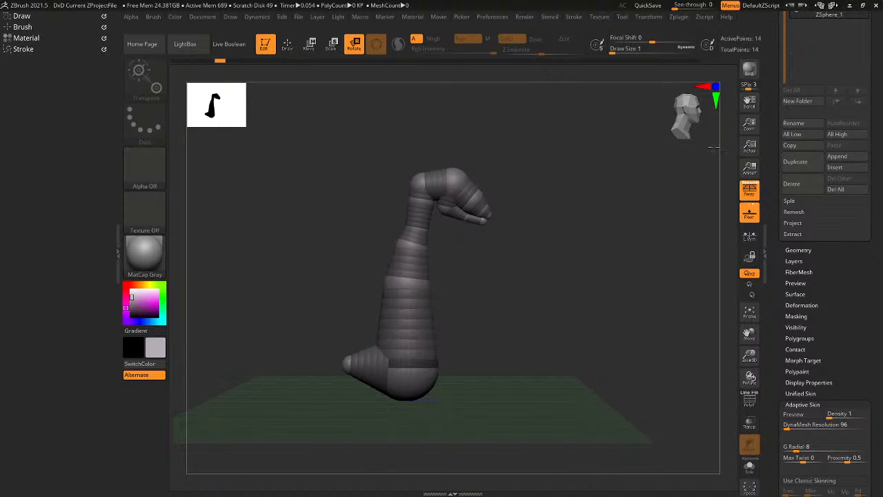
{"action": "left_click_drag", "start_coordinate": [874, 74], "coordinate": [861, 182]}
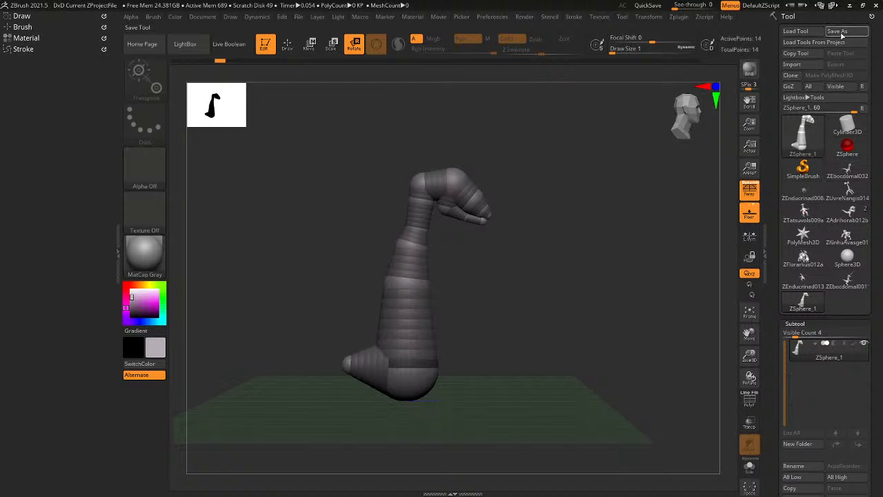
Start saving the tool under a new name and create and open a Pulslendet folder inside the DxD folder.
{"action": "left_click", "coordinate": [838, 32]}
{"action": "right_click", "coordinate": [156, 162]}
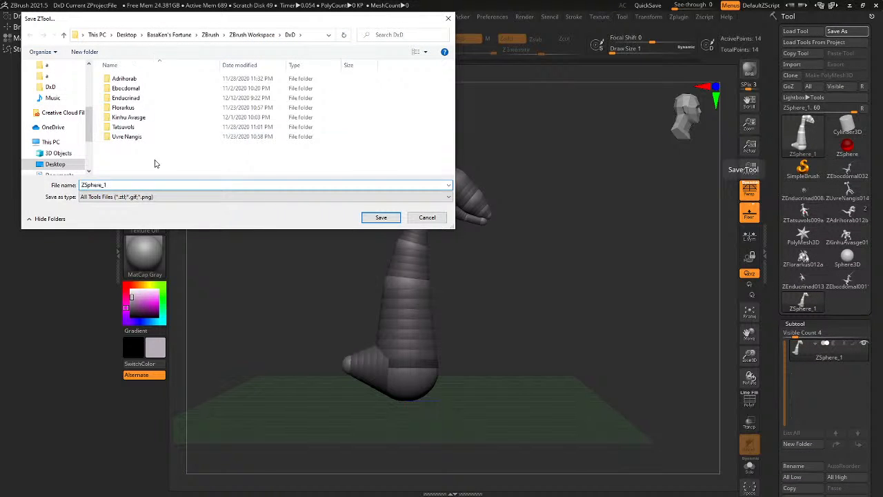
{"action": "left_click", "coordinate": [266, 271]}
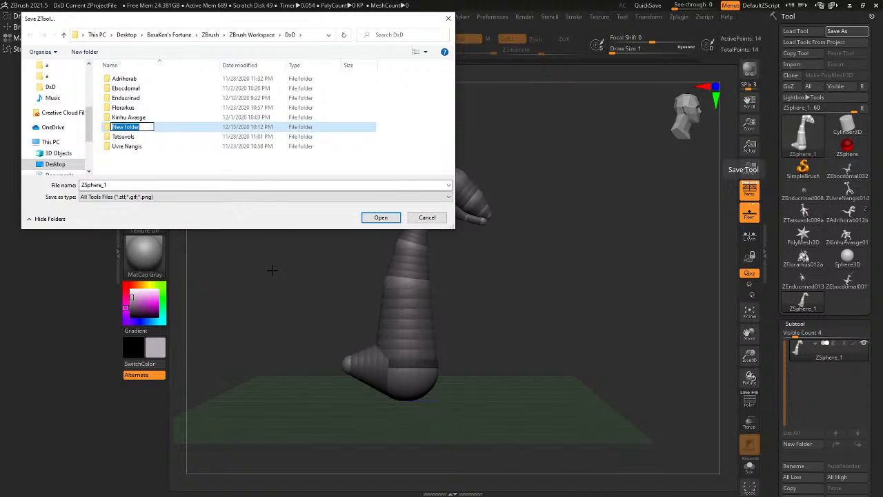
{"action": "type", "text": "Pu"}
{"action": "key", "text": "Return"}
{"action": "key", "text": "Return"}
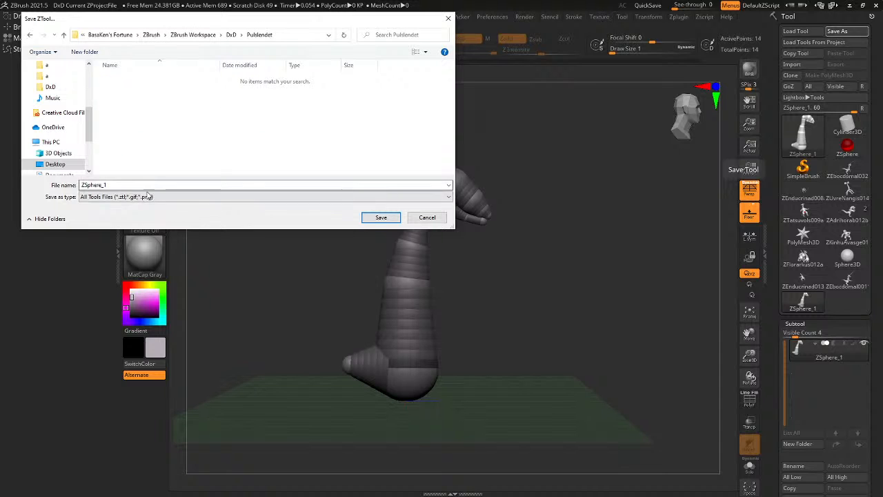
Create a ZPulslendet subfolder inside Pulslendet and save the tool there as ZPulslendet000.
{"action": "right_click", "coordinate": [149, 90]}
{"action": "mouse_move", "coordinate": [208, 198]}
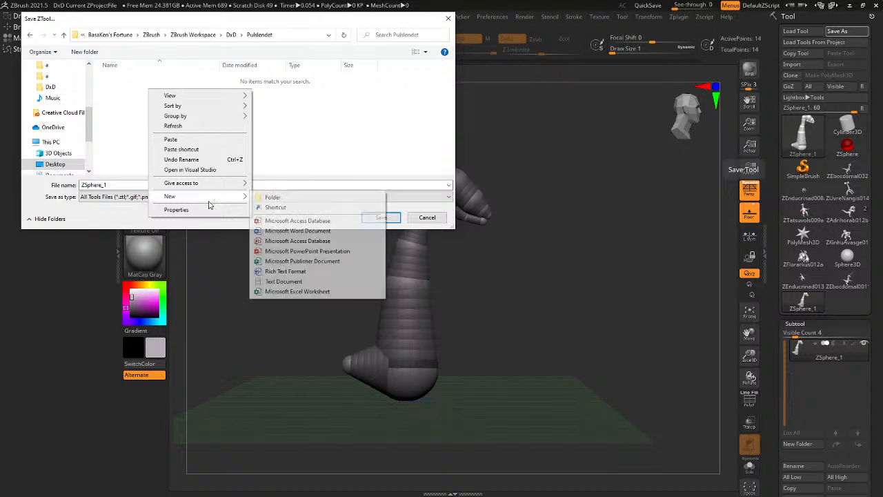
{"action": "left_click", "coordinate": [271, 196]}
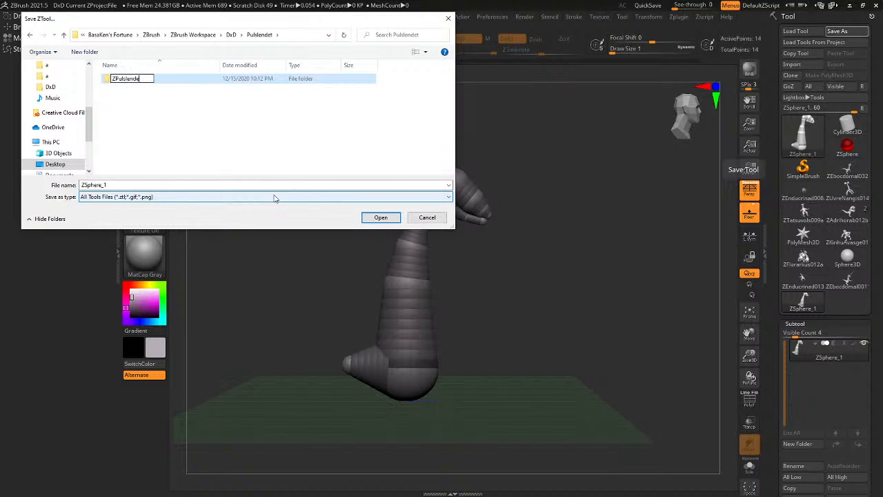
{"action": "key", "text": "Return"}
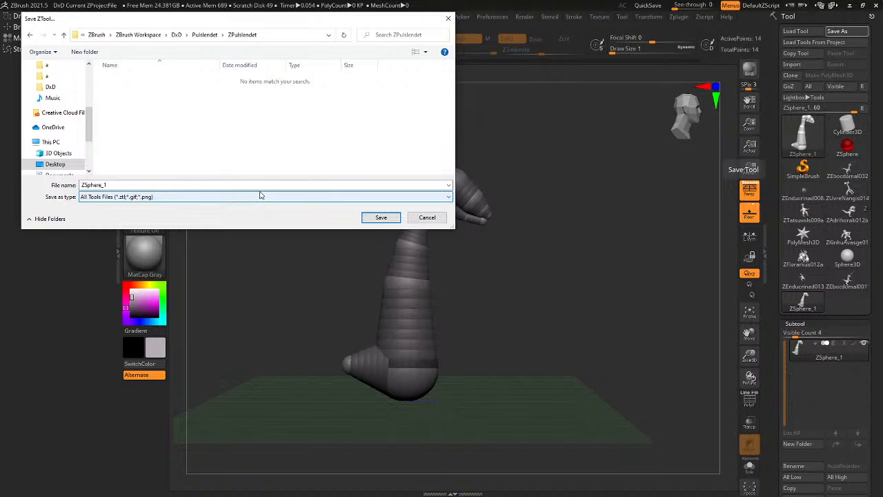
{"action": "left_click", "coordinate": [256, 185]}
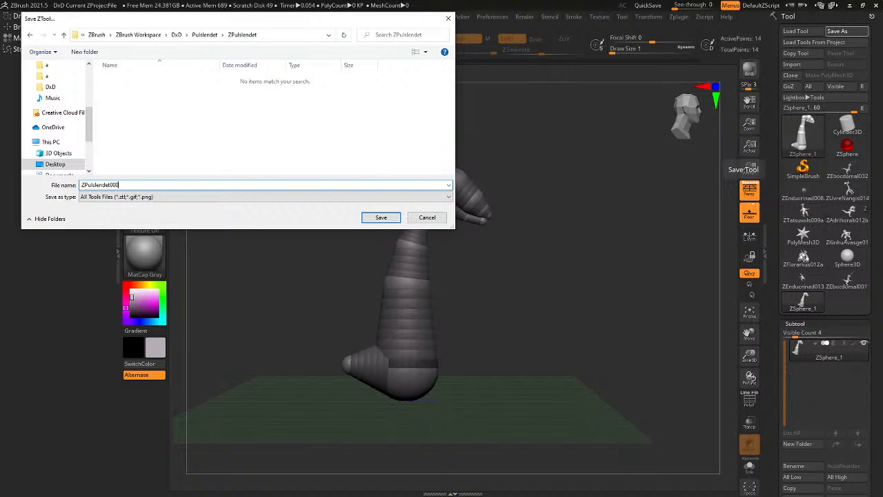
{"action": "key", "text": "Return"}
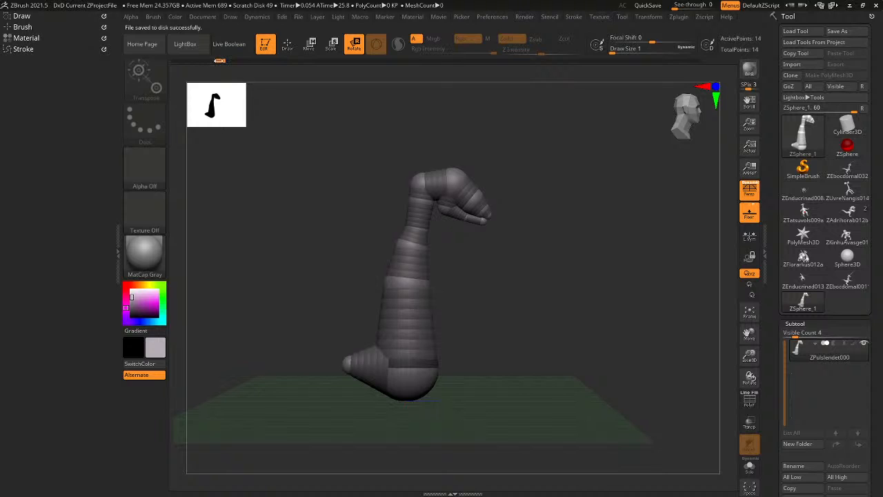
Advance the undo history to the stage with the fuller head and jaw loop, and save the tool as ZPulslendet001.
{"action": "mouse_move", "coordinate": [219, 61]}
{"action": "left_mouse_down"}
{"action": "mouse_move", "coordinate": [198, 64]}
{"action": "mouse_move", "coordinate": [255, 65]}
{"action": "left_mouse_up"}
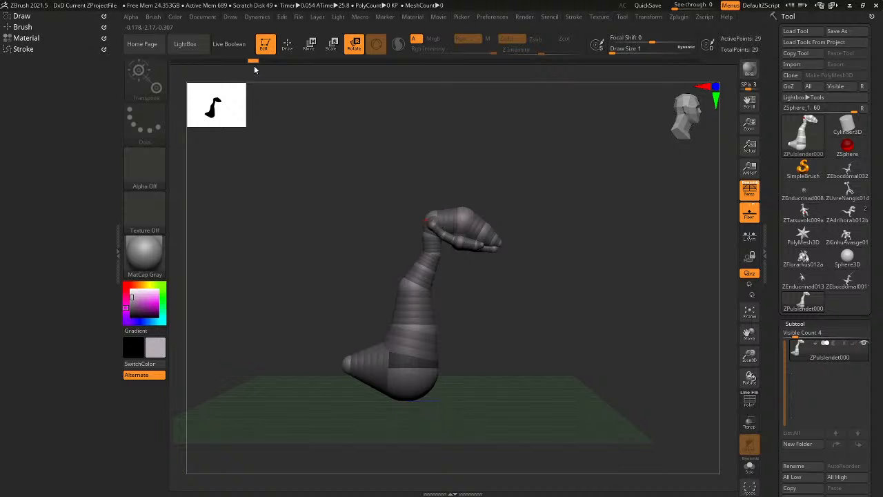
{"action": "left_click_drag", "start_coordinate": [339, 92], "coordinate": [399, 143]}
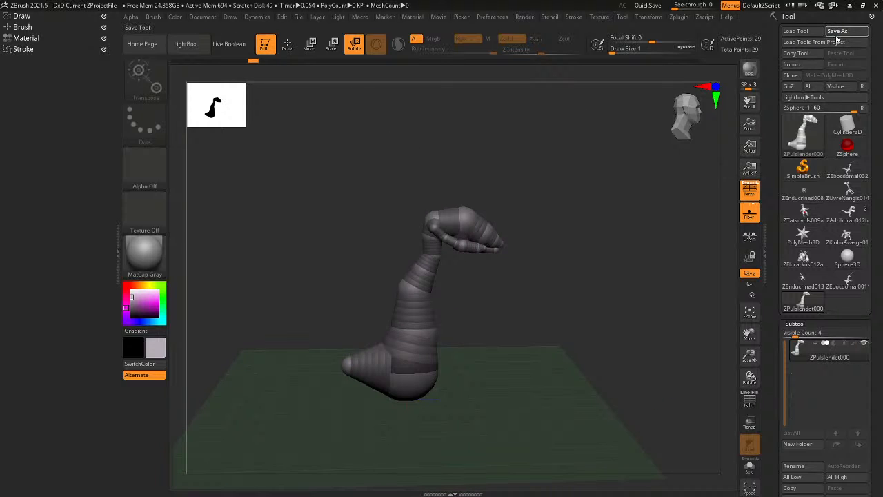
{"action": "left_click", "coordinate": [837, 31]}
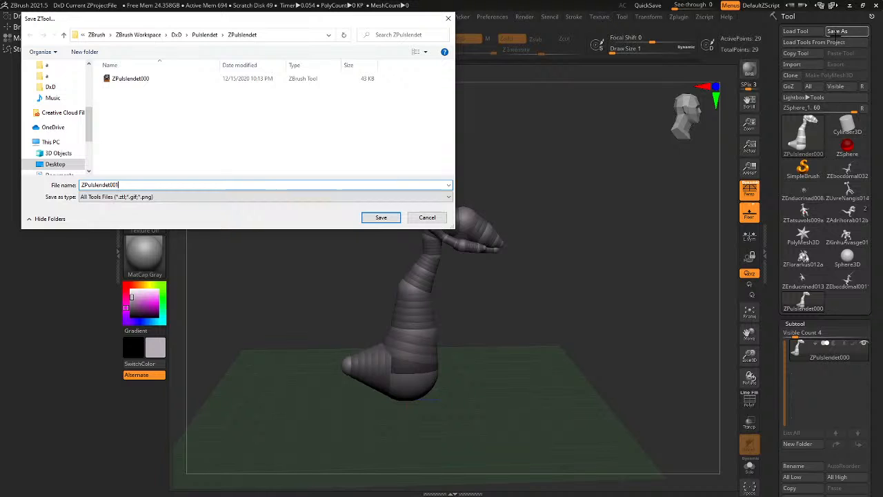
{"action": "key", "text": "Return"}
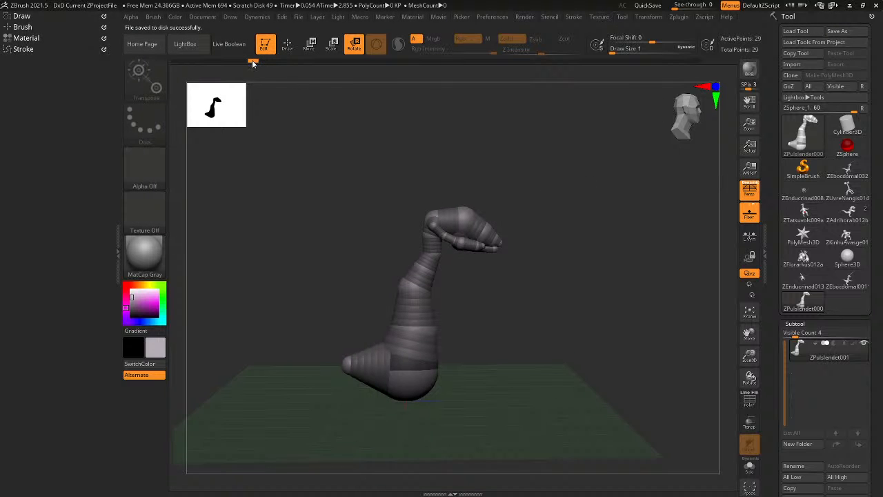
Advance the undo history to the stage with the head horns and first shoulder ZSpheres, and start saving another tool version.
{"action": "mouse_move", "coordinate": [253, 62]}
{"action": "left_mouse_down"}
{"action": "mouse_move", "coordinate": [325, 69]}
{"action": "mouse_move", "coordinate": [311, 66]}
{"action": "left_mouse_up"}
{"action": "left_click_drag", "start_coordinate": [339, 101], "coordinate": [318, 95]}
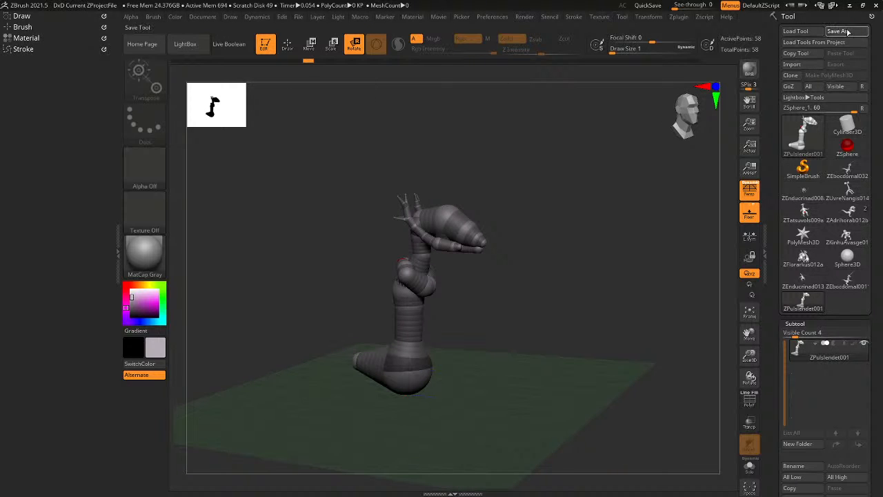
{"action": "left_click", "coordinate": [847, 32]}
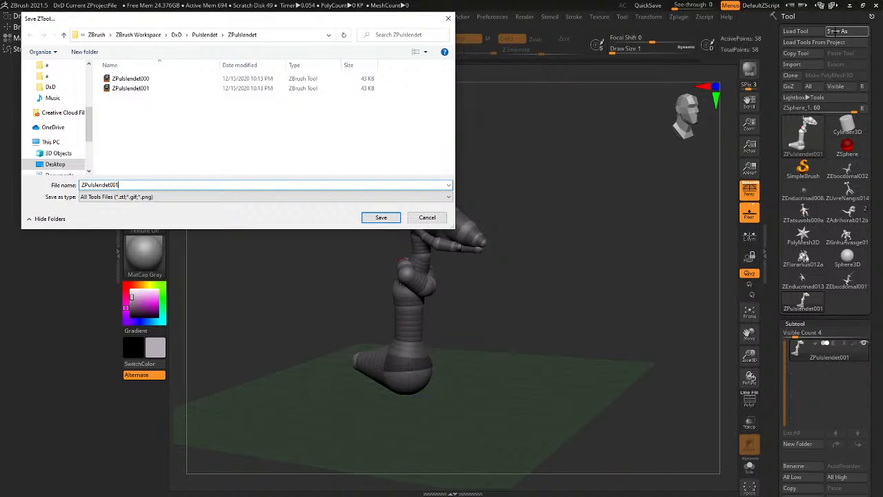
Save the tool as ZPulslendet001a.
{"action": "key", "text": "Return"}
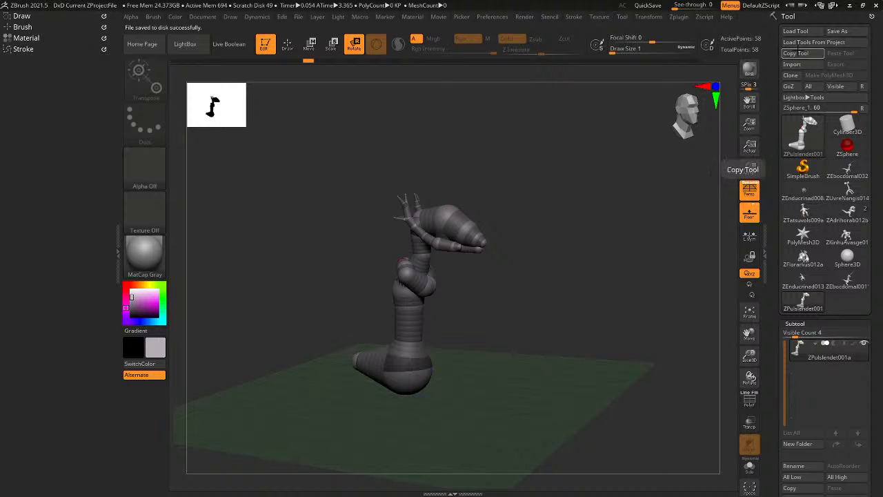
{"action": "left_click_drag", "start_coordinate": [638, 140], "coordinate": [578, 100]}
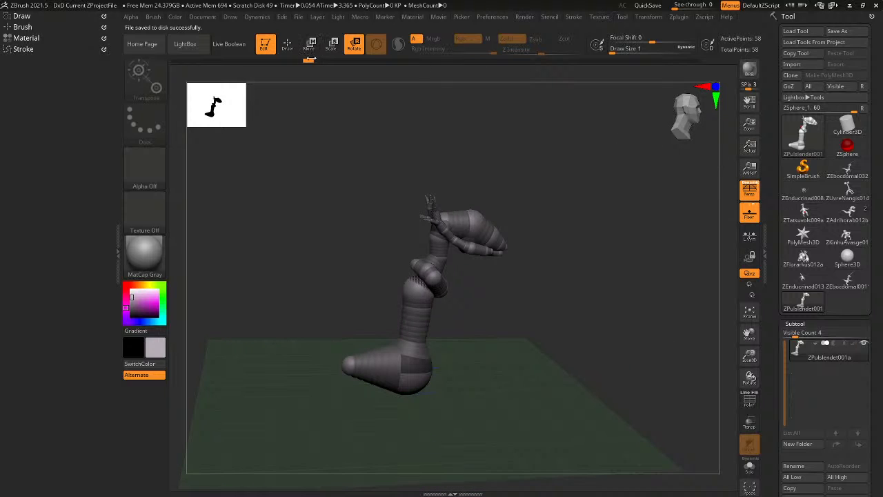
Advance the undo history to the version with arms, legs and a tail, and save the tool as ZPulslendet002.
{"action": "left_click_drag", "start_coordinate": [311, 59], "coordinate": [391, 59]}
{"action": "left_click_drag", "start_coordinate": [413, 98], "coordinate": [426, 89]}
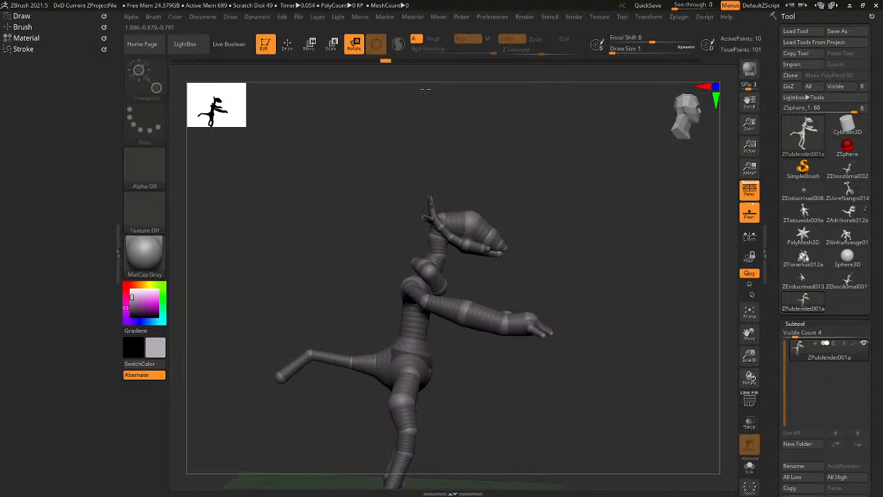
{"action": "left_click", "coordinate": [836, 31]}
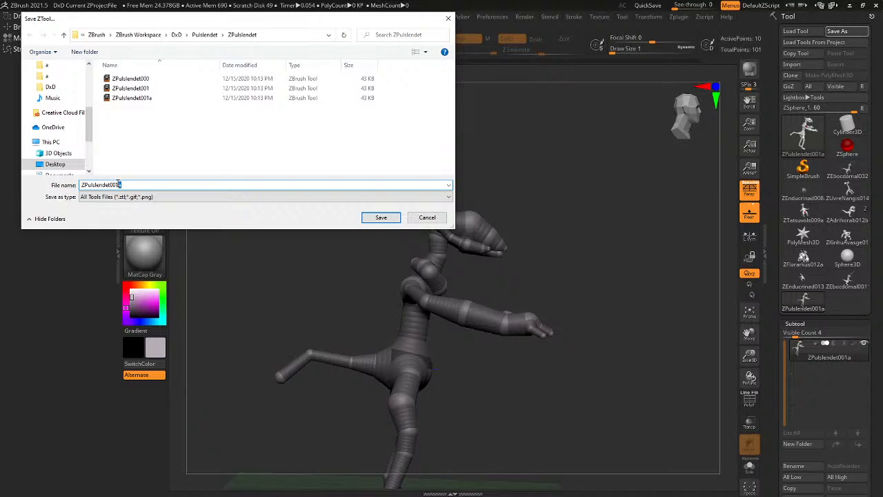
{"action": "key", "text": "BackSpace"}
{"action": "key", "text": "BackSpace"}
{"action": "type", "text": "2"}
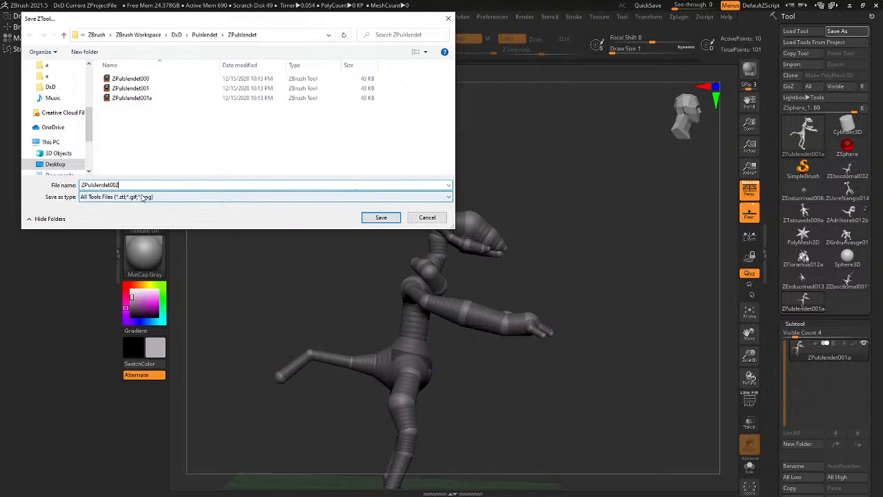
{"action": "key", "text": "Return"}
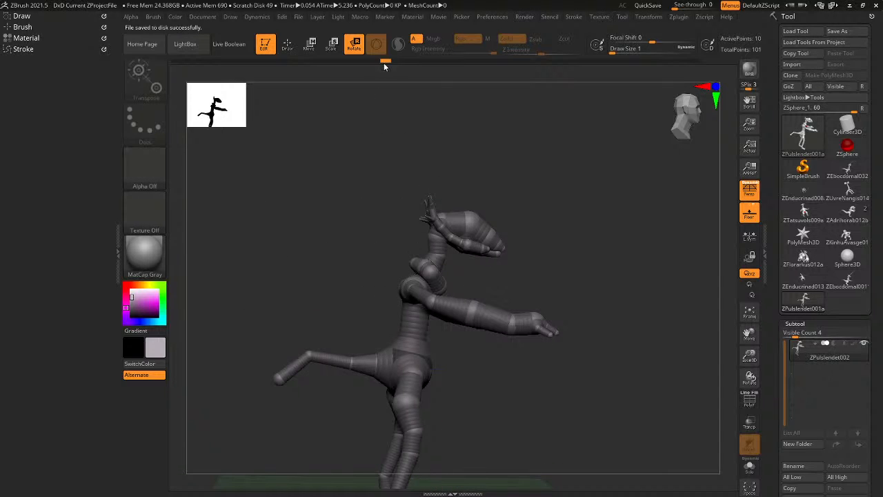
Move the undo history forward to the version with large, club-shaped forearms.
{"action": "left_click_drag", "start_coordinate": [383, 62], "coordinate": [484, 78]}
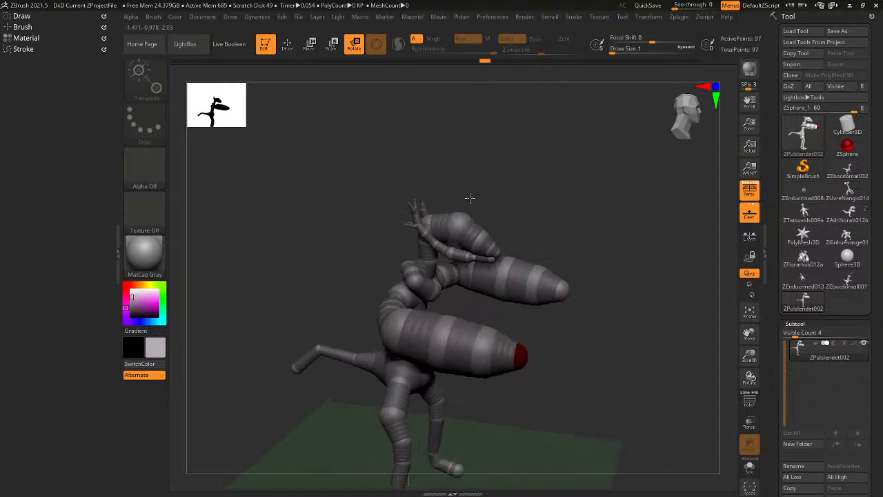
{"action": "left_click_drag", "start_coordinate": [470, 198], "coordinate": [448, 184]}
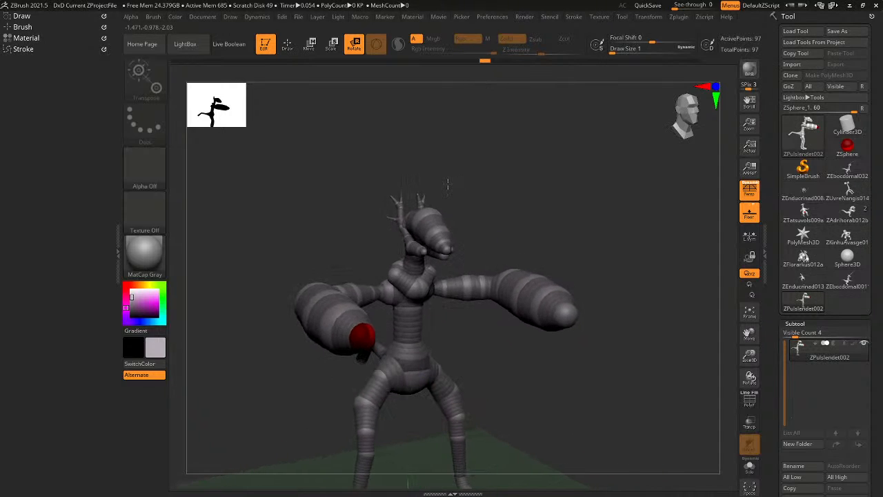
{"action": "left_click", "coordinate": [486, 63]}
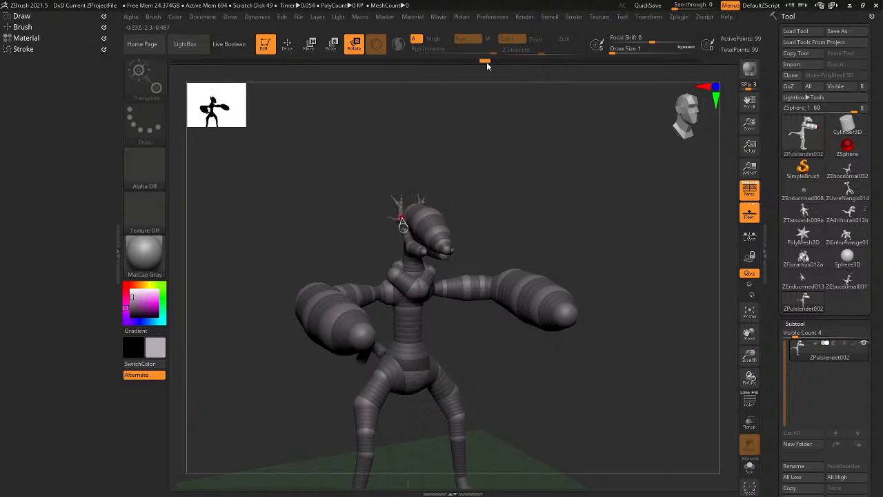
{"action": "left_click_drag", "start_coordinate": [485, 119], "coordinate": [508, 113]}
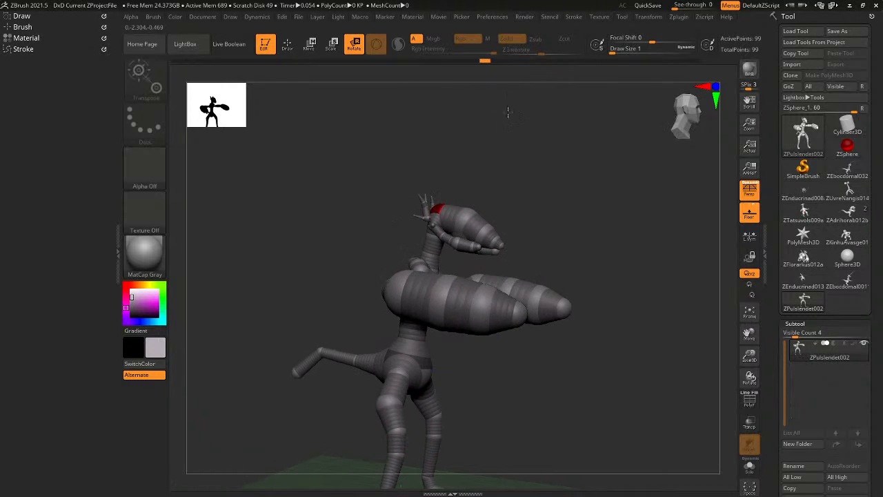
{"action": "left_click", "coordinate": [486, 61]}
{"action": "left_click", "coordinate": [485, 62]}
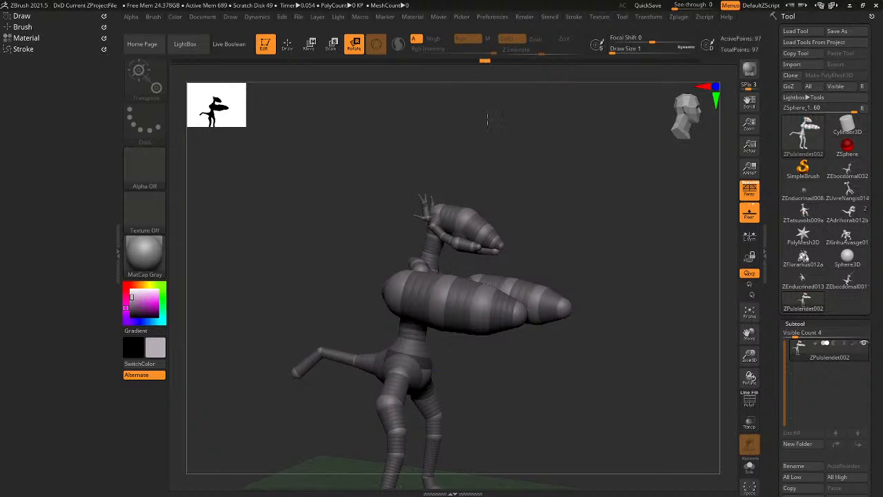
Save the tool as ZPulslendet003.
{"action": "left_click", "coordinate": [834, 32]}
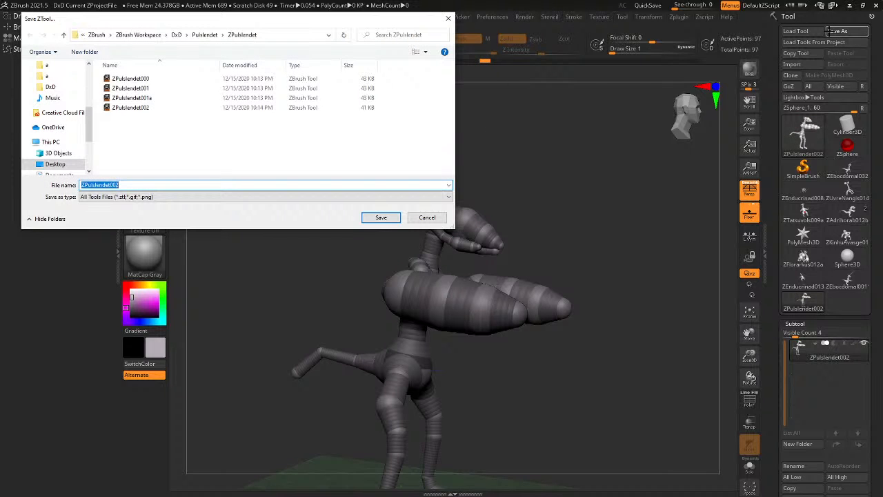
{"action": "key", "text": "BackSpace"}
{"action": "type", "text": "3"}
{"action": "key", "text": "Return"}
Advance the undo history to the version with extra limbs arching over the head, and save the tool as ZPulslendet003a.
{"action": "left_click_drag", "start_coordinate": [577, 150], "coordinate": [585, 148]}
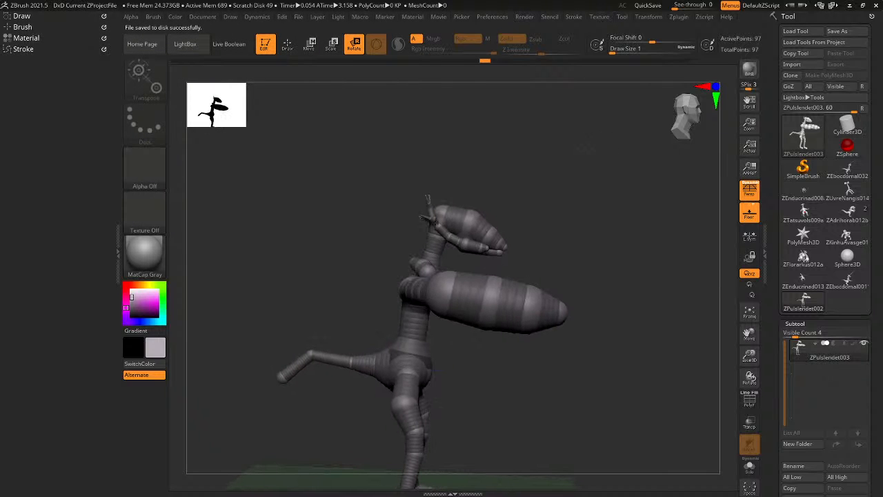
{"action": "mouse_move", "coordinate": [486, 62]}
{"action": "left_mouse_down"}
{"action": "mouse_move", "coordinate": [539, 73]}
{"action": "mouse_move", "coordinate": [518, 71]}
{"action": "left_mouse_up"}
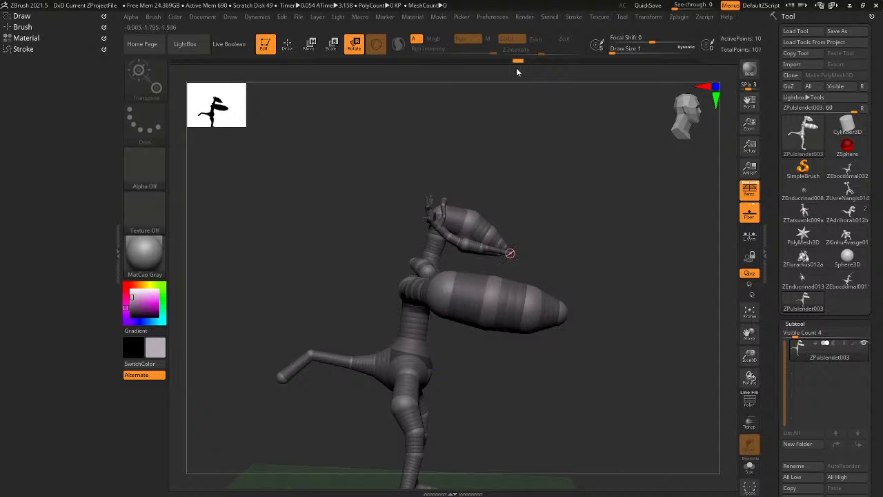
{"action": "left_click_drag", "start_coordinate": [527, 129], "coordinate": [495, 135]}
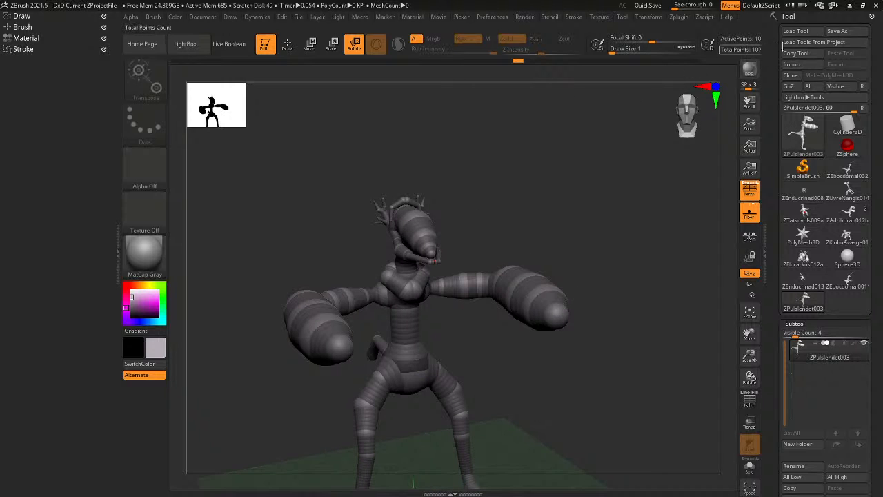
{"action": "left_click", "coordinate": [833, 31]}
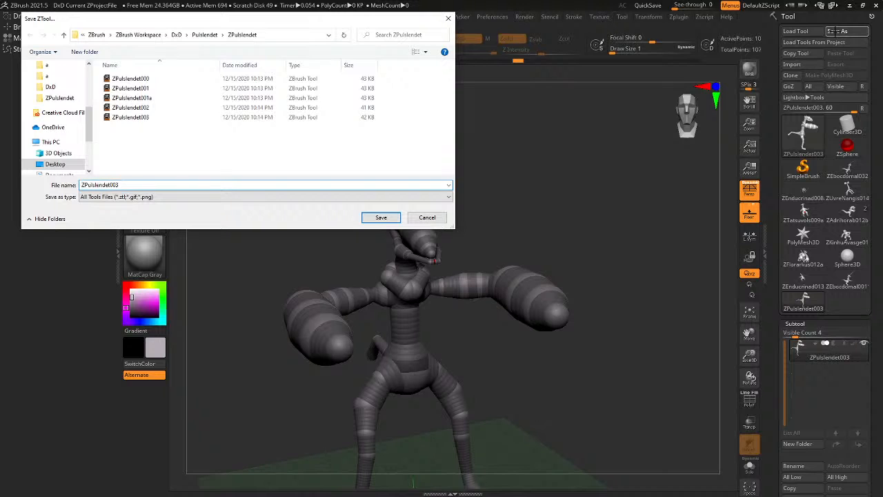
{"action": "key", "text": "Return"}
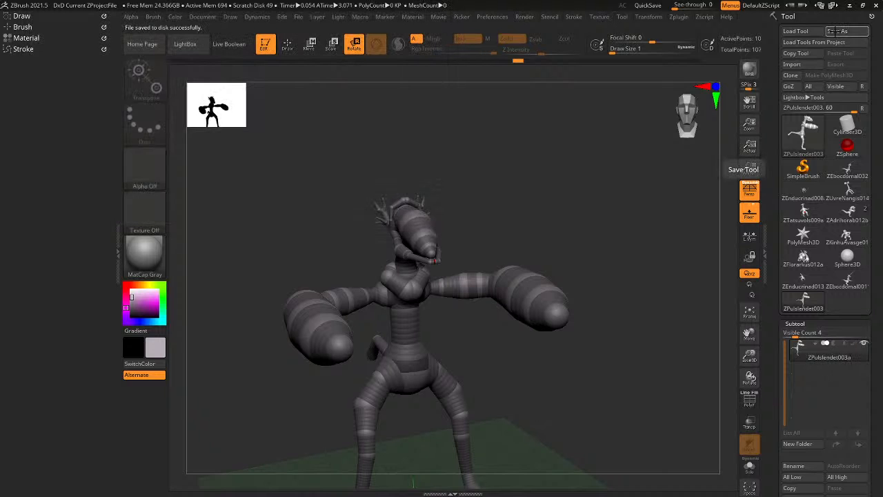
Move the undo history forward to the version whose oversized hands have fully formed fingers.
{"action": "mouse_move", "coordinate": [598, 69]}
{"action": "left_mouse_down"}
{"action": "mouse_move", "coordinate": [611, 150]}
{"action": "mouse_move", "coordinate": [593, 77]}
{"action": "left_mouse_up"}
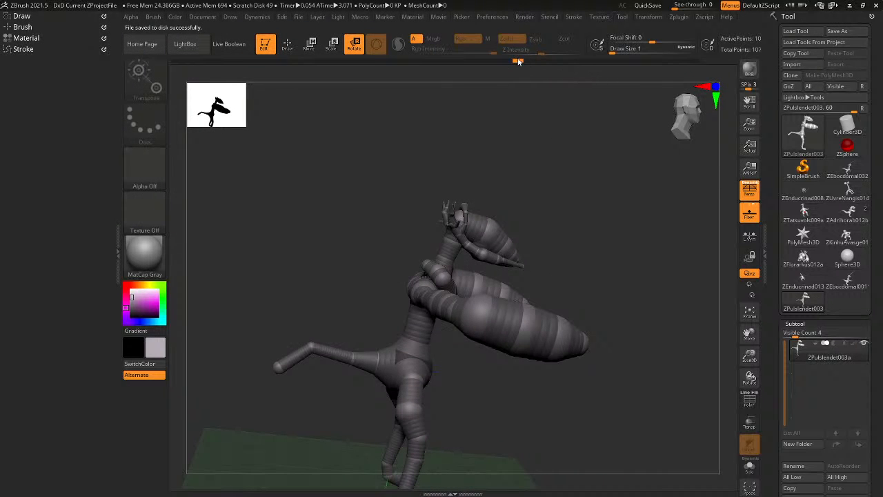
{"action": "left_click_drag", "start_coordinate": [519, 61], "coordinate": [609, 68]}
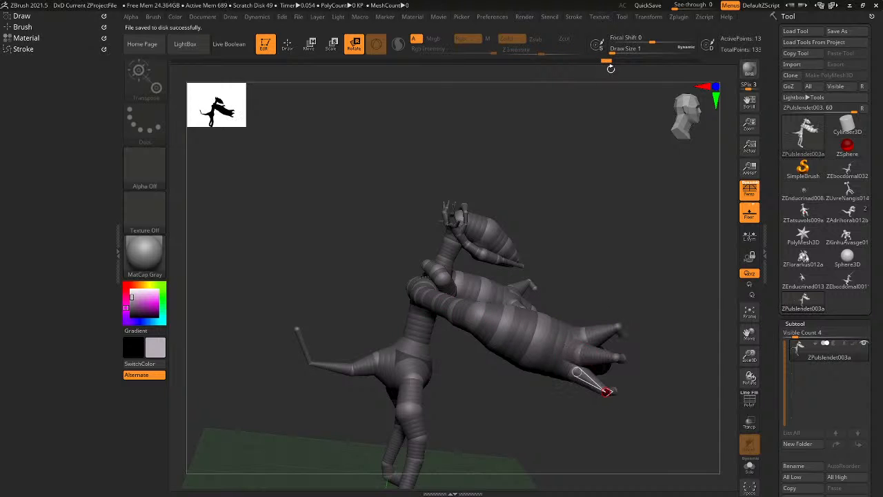
{"action": "mouse_move", "coordinate": [601, 104]}
{"action": "left_mouse_down"}
{"action": "mouse_move", "coordinate": [557, 117]}
{"action": "mouse_move", "coordinate": [552, 94]}
{"action": "left_mouse_up"}
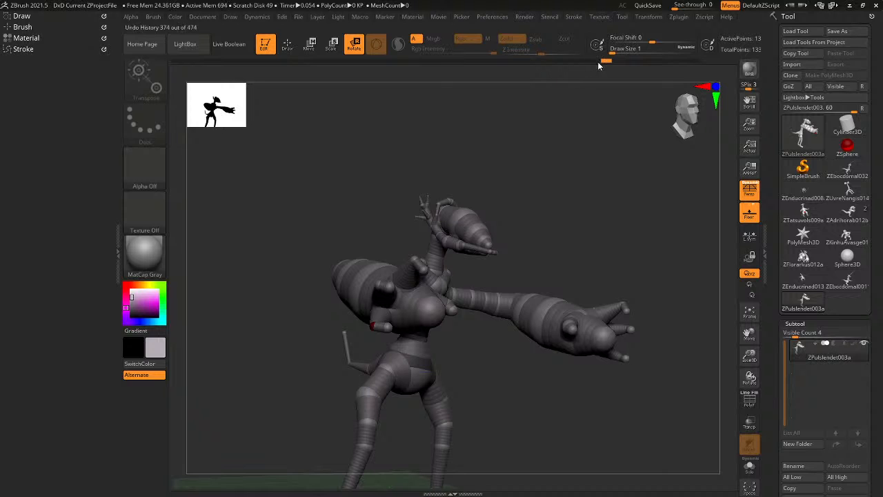
{"action": "left_click_drag", "start_coordinate": [599, 66], "coordinate": [640, 62]}
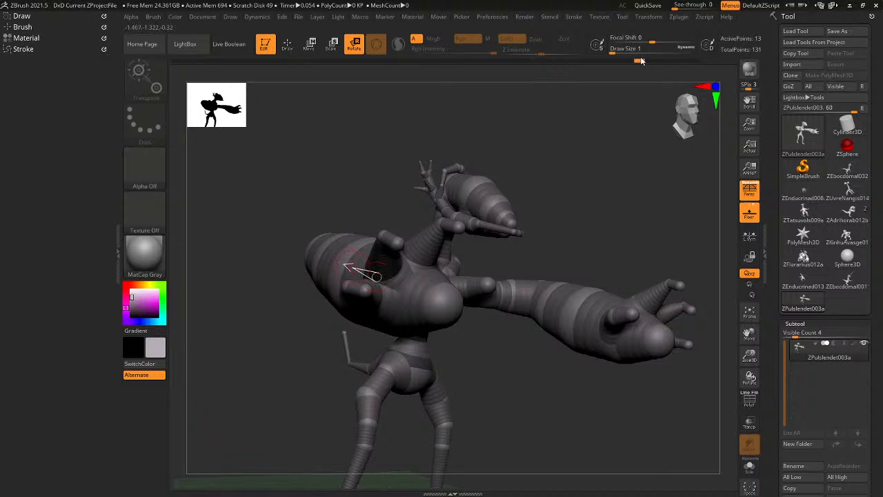
{"action": "left_click_drag", "start_coordinate": [645, 61], "coordinate": [645, 60]}
{"action": "left_click_drag", "start_coordinate": [630, 113], "coordinate": [602, 116]}
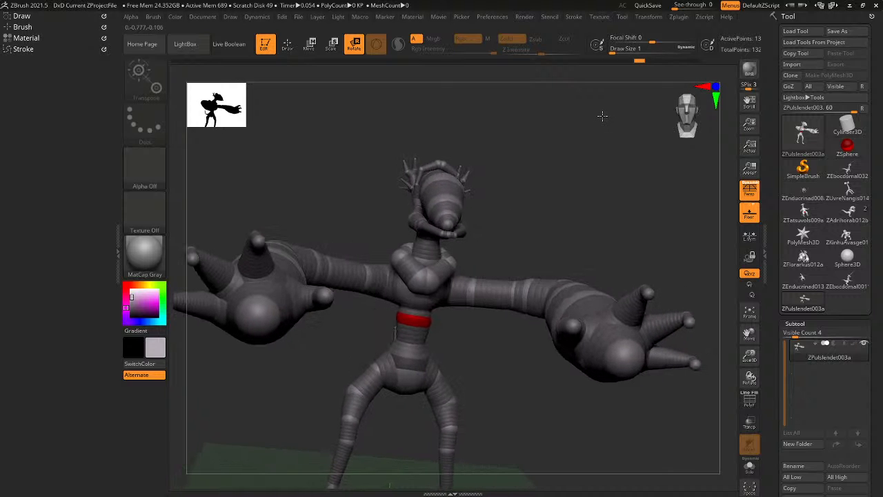
{"action": "left_click", "coordinate": [698, 97]}
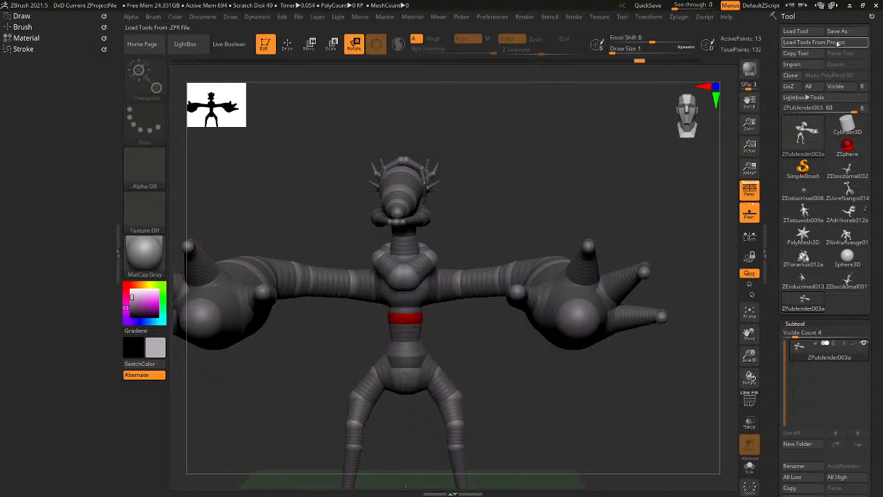
Save the tool as ZPulslendet004.
{"action": "left_click", "coordinate": [834, 31]}
{"action": "key", "text": "BackSpace"}
{"action": "key", "text": "BackSpace"}
{"action": "type", "text": "4"}
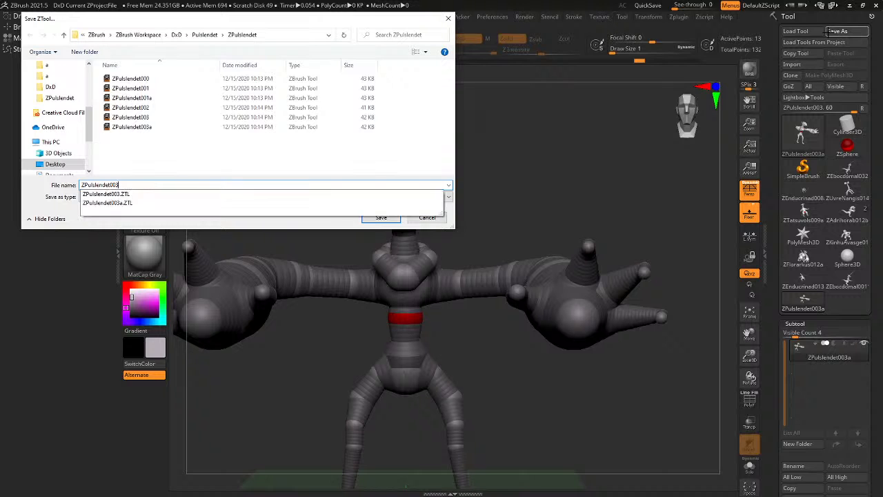
{"action": "key", "text": "Return"}
Advance the undo history to its latest state and save the tool as ZPulslendet005.
{"action": "left_click_drag", "start_coordinate": [642, 162], "coordinate": [622, 124]}
{"action": "left_click_drag", "start_coordinate": [641, 62], "coordinate": [696, 62]}
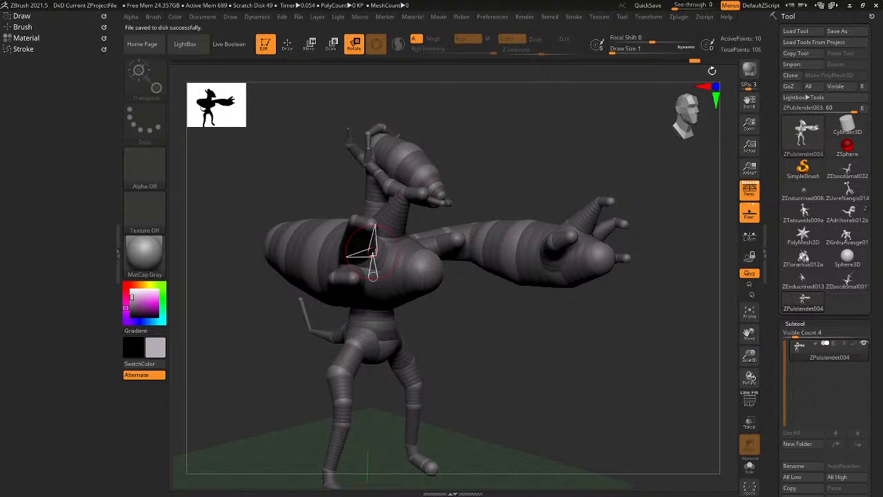
{"action": "left_click_drag", "start_coordinate": [604, 100], "coordinate": [655, 91]}
{"action": "left_click", "coordinate": [843, 32]}
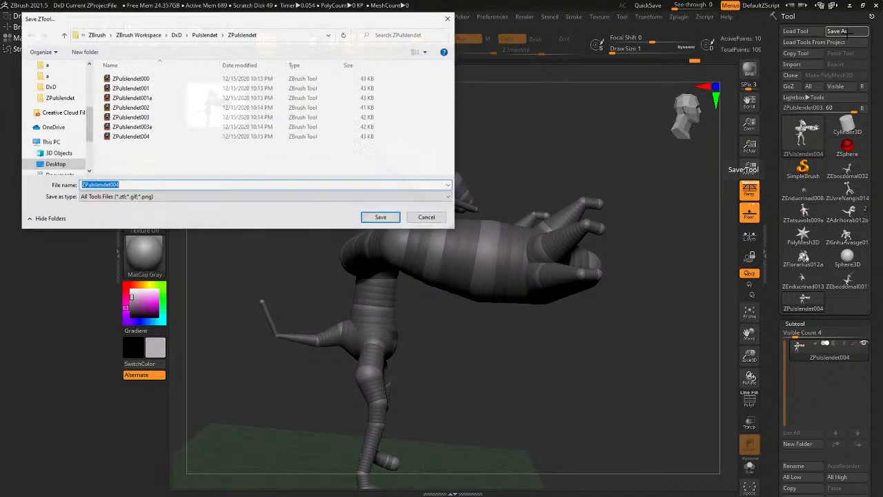
{"action": "key", "text": "Return"}
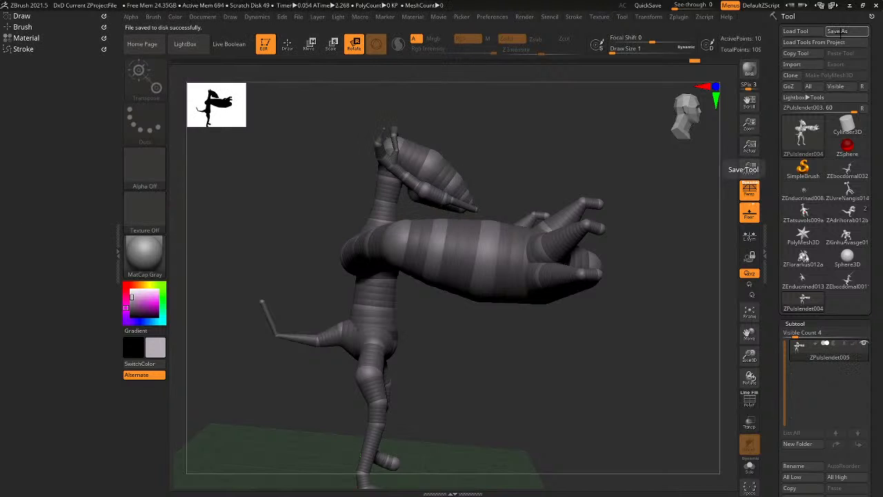
Adjust the rotation of the large arms' upper segments symmetrically, working from the front.
{"action": "left_click_drag", "start_coordinate": [718, 142], "coordinate": [566, 260]}
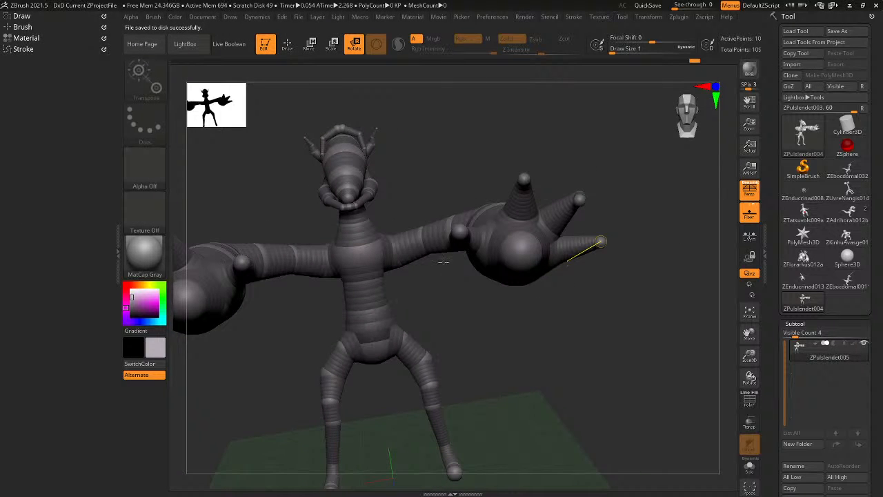
{"action": "left_click_drag", "start_coordinate": [411, 254], "coordinate": [458, 247]}
{"action": "left_click_drag", "start_coordinate": [454, 274], "coordinate": [476, 271]}
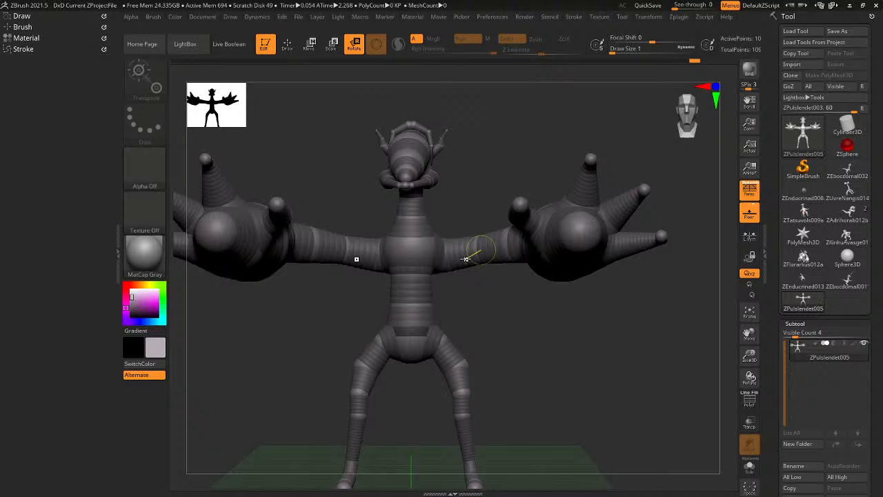
{"action": "right_click_drag", "start_coordinate": [466, 259], "coordinate": [467, 258]}
{"action": "right_click", "coordinate": [438, 301]}
{"action": "left_click", "coordinate": [436, 300]}
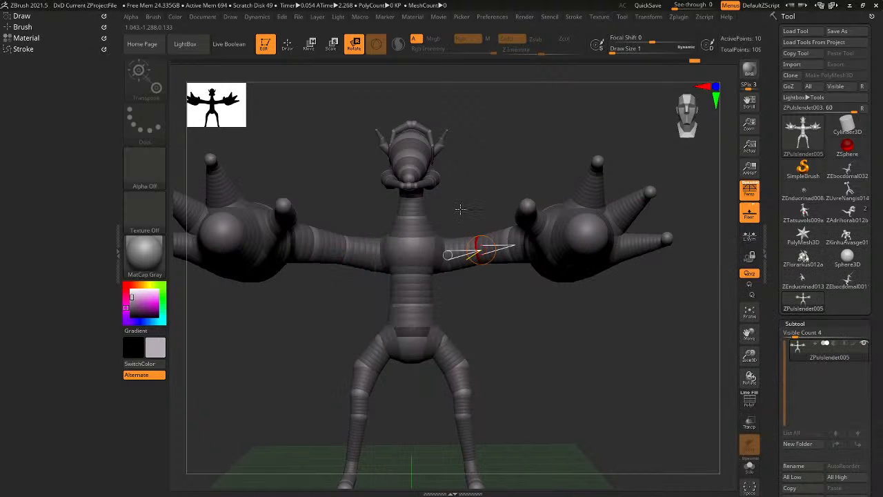
Rotate the large arms' segments around the elbow symmetrically, working from the side and above.
{"action": "left_click_drag", "start_coordinate": [461, 209], "coordinate": [433, 282]}
{"action": "mouse_move", "coordinate": [307, 294]}
{"action": "left_mouse_down"}
{"action": "mouse_move", "coordinate": [374, 249]}
{"action": "mouse_move", "coordinate": [417, 271]}
{"action": "left_mouse_up"}
{"action": "left_click_drag", "start_coordinate": [690, 119], "coordinate": [682, 128]}
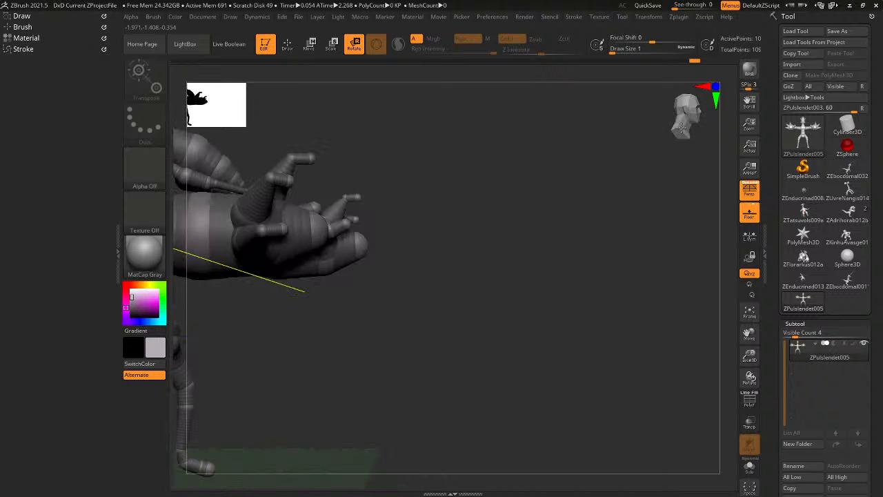
{"action": "left_click_drag", "start_coordinate": [304, 291], "coordinate": [545, 293], "text": "alt"}
{"action": "mouse_move", "coordinate": [345, 269]}
{"action": "left_mouse_down"}
{"action": "mouse_move", "coordinate": [325, 264]}
{"action": "mouse_move", "coordinate": [360, 271]}
{"action": "mouse_move", "coordinate": [295, 249]}
{"action": "mouse_move", "coordinate": [326, 235]}
{"action": "left_mouse_up"}
{"action": "left_click_drag", "start_coordinate": [301, 277], "coordinate": [327, 241]}
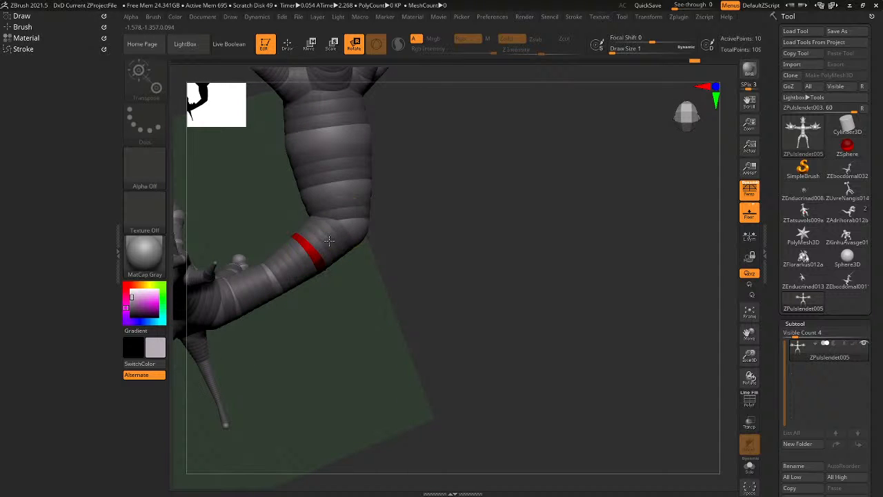
{"action": "left_click_drag", "start_coordinate": [362, 207], "coordinate": [352, 199]}
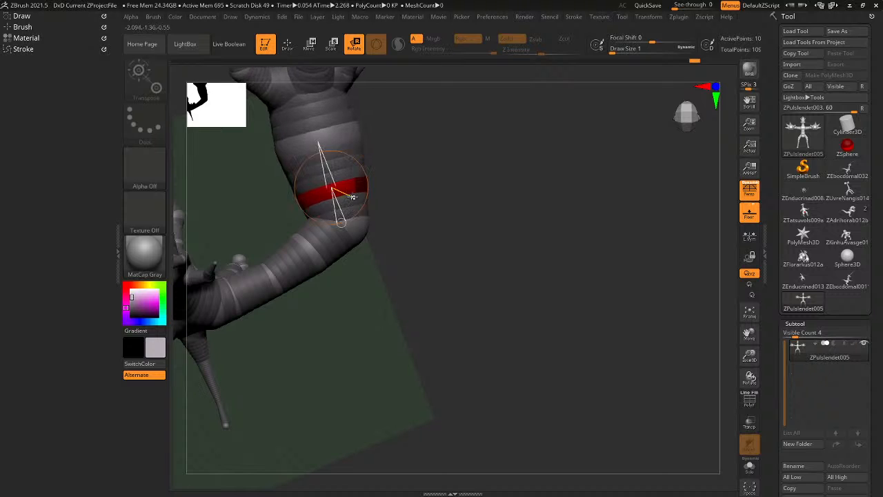
Preview the figure's adaptive skin, and frame the whole figure to check its pose from the front.
{"action": "key", "text": "a"}
{"action": "key", "text": "f"}
{"action": "left_click", "coordinate": [699, 131]}
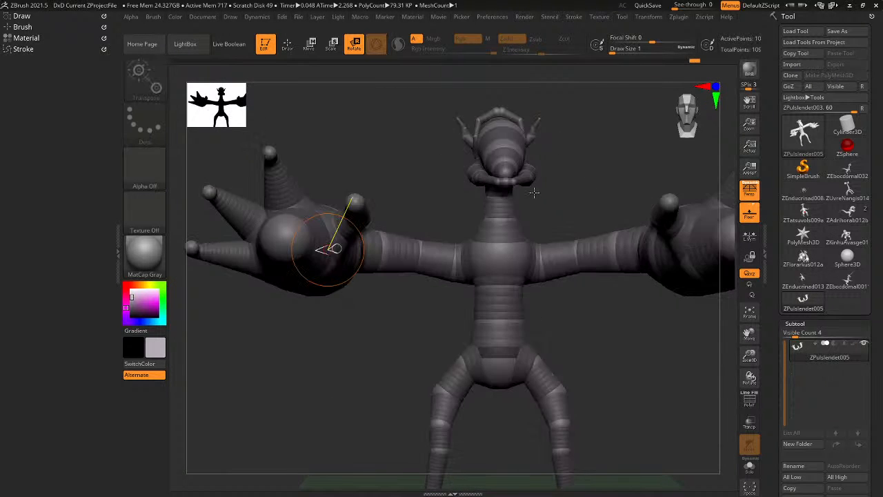
{"action": "left_click_drag", "start_coordinate": [532, 191], "coordinate": [449, 210]}
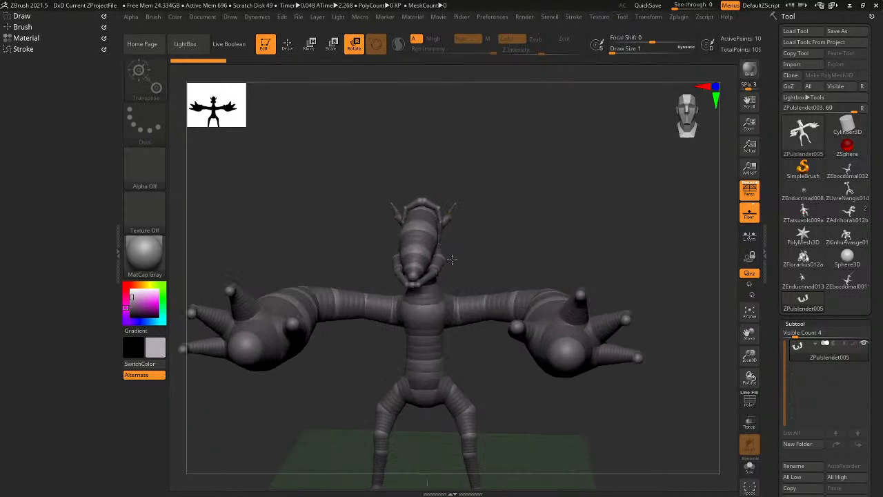
Fine-tune the large forearms' rotation at the elbows symmetrically from above, checking the bend in the adaptive skin.
{"action": "left_click_drag", "start_coordinate": [449, 256], "coordinate": [452, 318]}
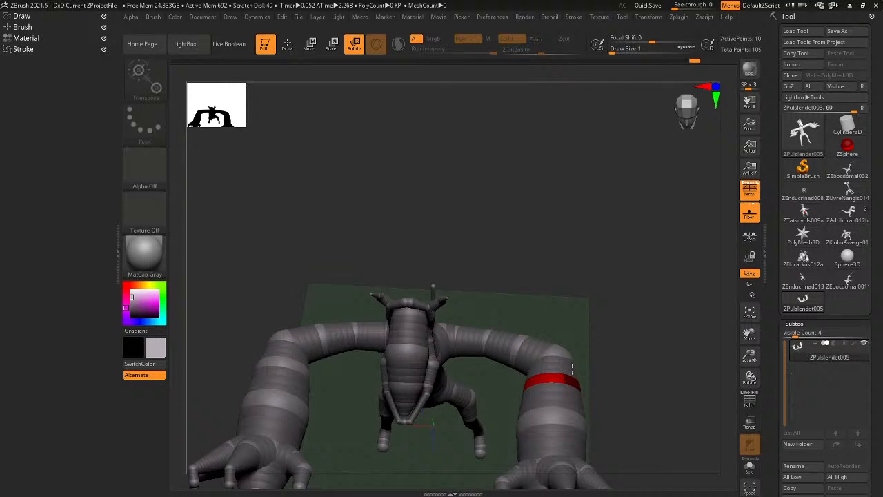
{"action": "left_click_drag", "start_coordinate": [552, 363], "coordinate": [551, 431]}
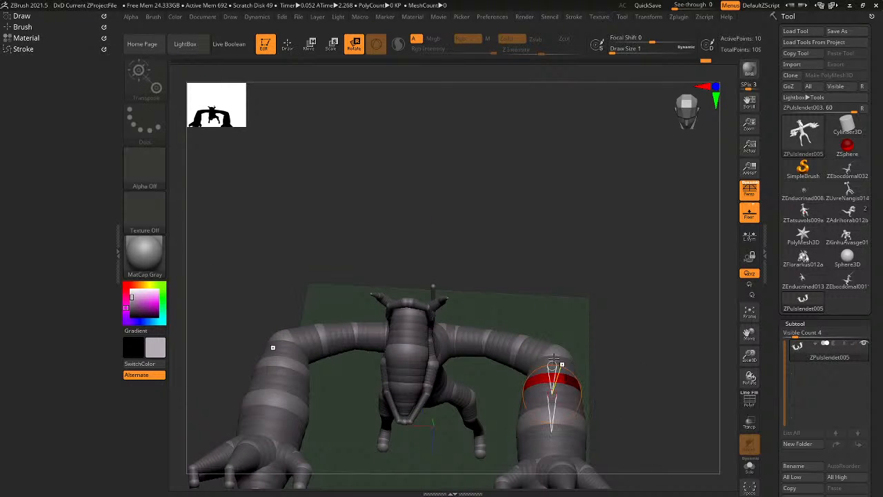
{"action": "left_click_drag", "start_coordinate": [541, 347], "coordinate": [550, 369]}
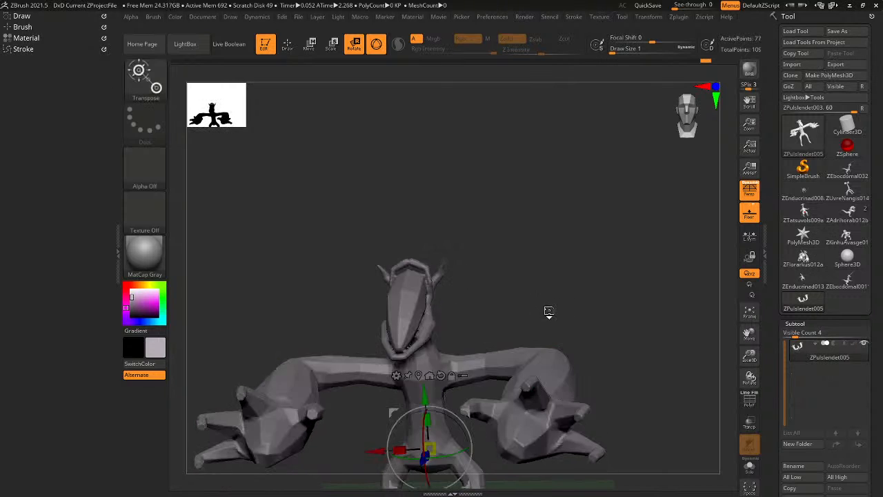
{"action": "left_click_drag", "start_coordinate": [547, 309], "coordinate": [552, 358]}
{"action": "key", "text": "a"}
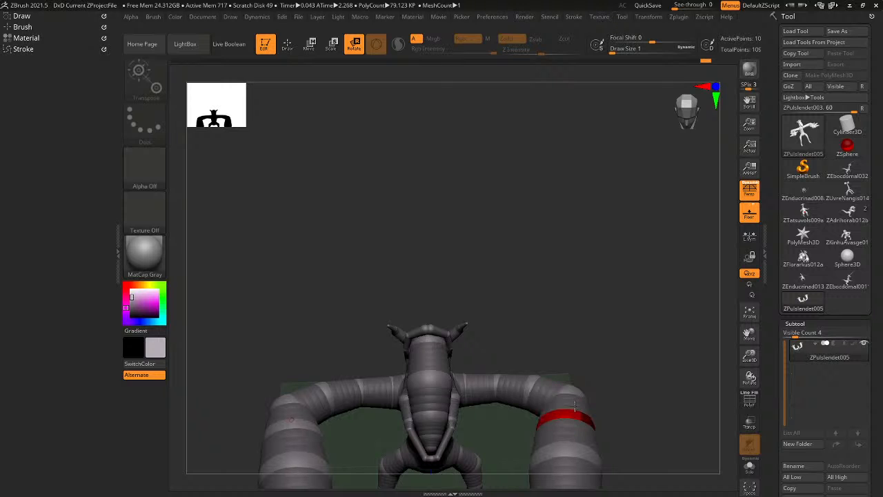
{"action": "key", "text": "a"}
{"action": "right_click_drag", "start_coordinate": [586, 309], "coordinate": [589, 330], "text": "alt"}
{"action": "key", "text": "a"}
{"action": "left_click_drag", "start_coordinate": [601, 255], "coordinate": [596, 252]}
Examine the large arms and hands from above, the front and the side, in both adaptive skin and ZSphere form.
{"action": "key", "text": "a"}
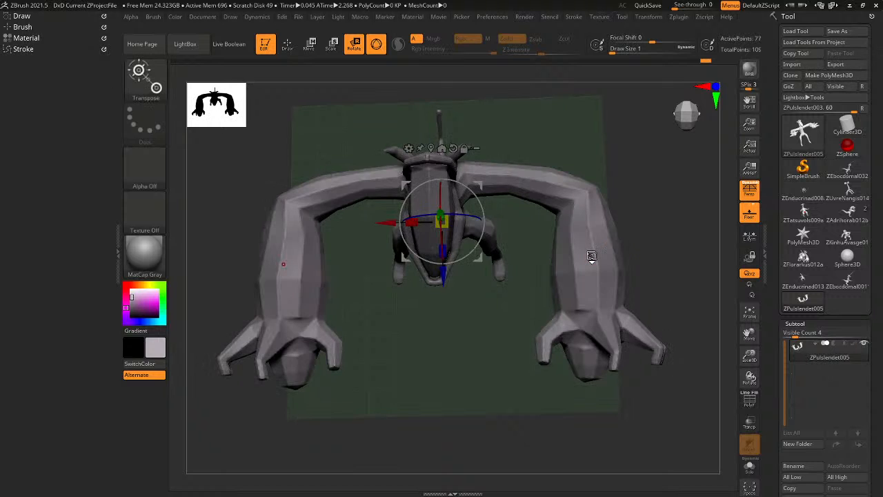
{"action": "right_click_drag", "start_coordinate": [591, 254], "coordinate": [591, 171]}
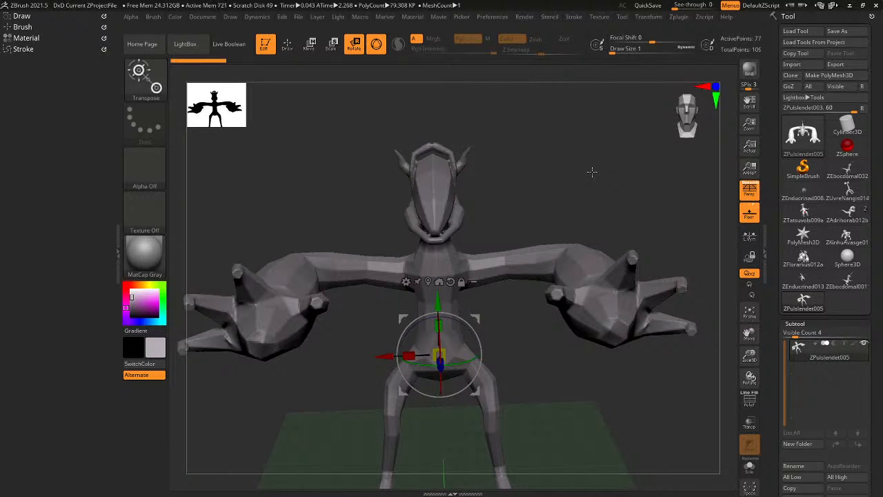
{"action": "right_click_drag", "start_coordinate": [574, 202], "coordinate": [591, 206]}
{"action": "left_click_drag", "start_coordinate": [605, 203], "coordinate": [598, 238]}
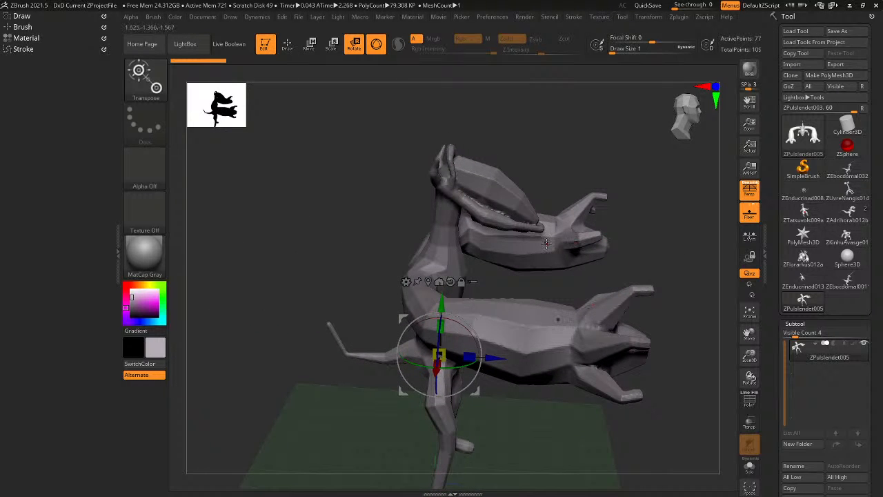
{"action": "left_click_drag", "start_coordinate": [545, 243], "coordinate": [521, 268]}
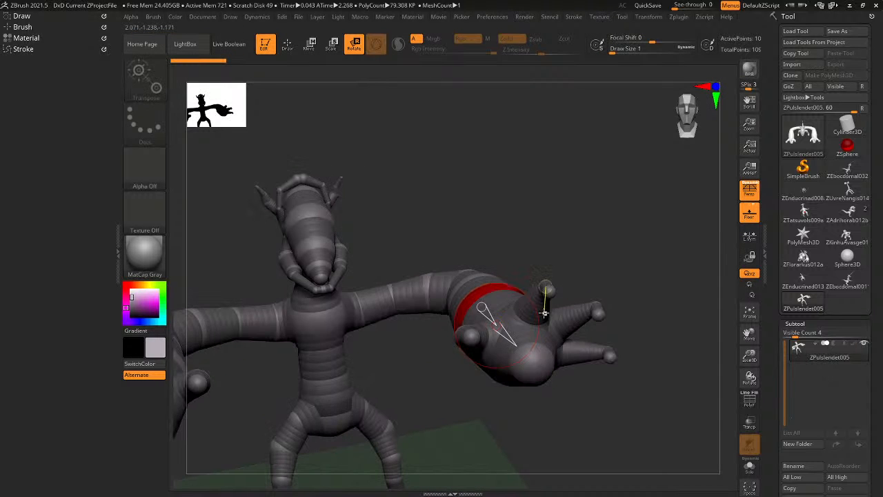
{"action": "left_click_drag", "start_coordinate": [545, 313], "coordinate": [544, 181]}
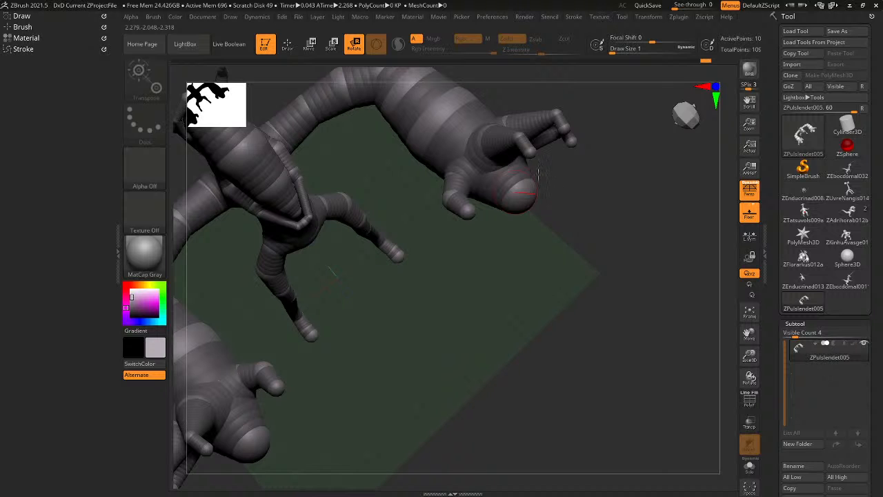
{"action": "left_click_drag", "start_coordinate": [507, 166], "coordinate": [536, 220]}
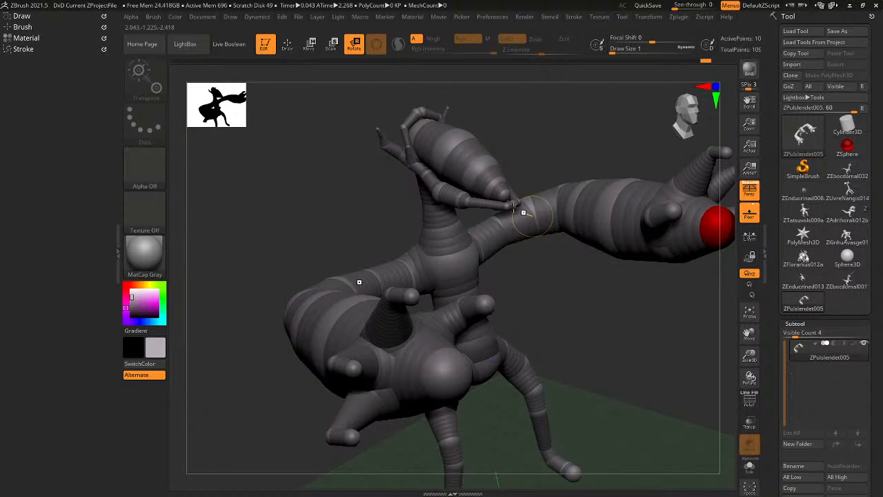
Add mirrored ZSpheres at the base joints of the horn-like branches behind the head and move them together at the midline.
{"action": "right_click_drag", "start_coordinate": [513, 207], "coordinate": [578, 228]}
{"action": "right_click_drag", "start_coordinate": [524, 218], "coordinate": [566, 215]}
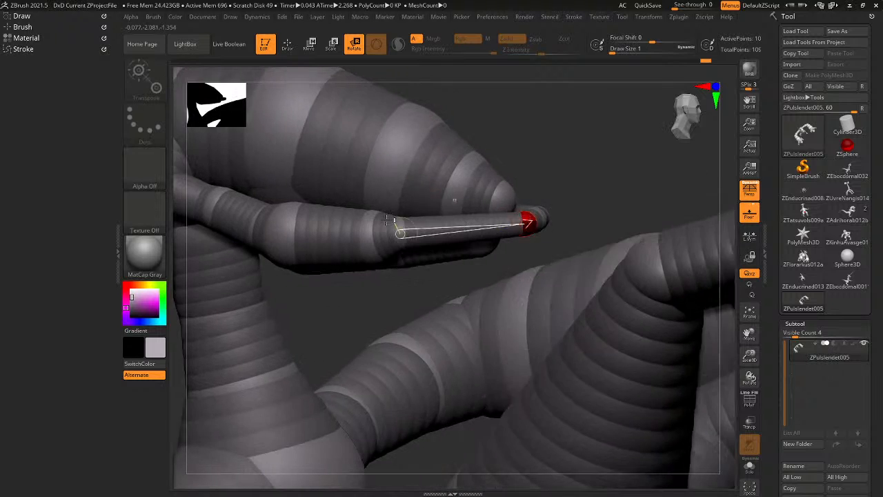
{"action": "right_click_drag", "start_coordinate": [482, 262], "coordinate": [475, 194]}
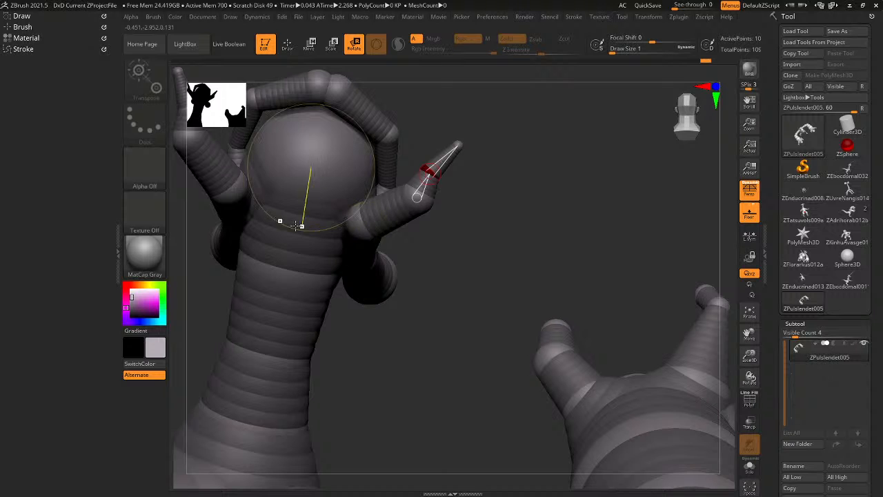
{"action": "mouse_move", "coordinate": [296, 225]}
{"action": "right_mouse_down"}
{"action": "mouse_move", "coordinate": [341, 256]}
{"action": "mouse_move", "coordinate": [283, 264]}
{"action": "mouse_move", "coordinate": [313, 304]}
{"action": "mouse_move", "coordinate": [403, 278]}
{"action": "right_mouse_up"}
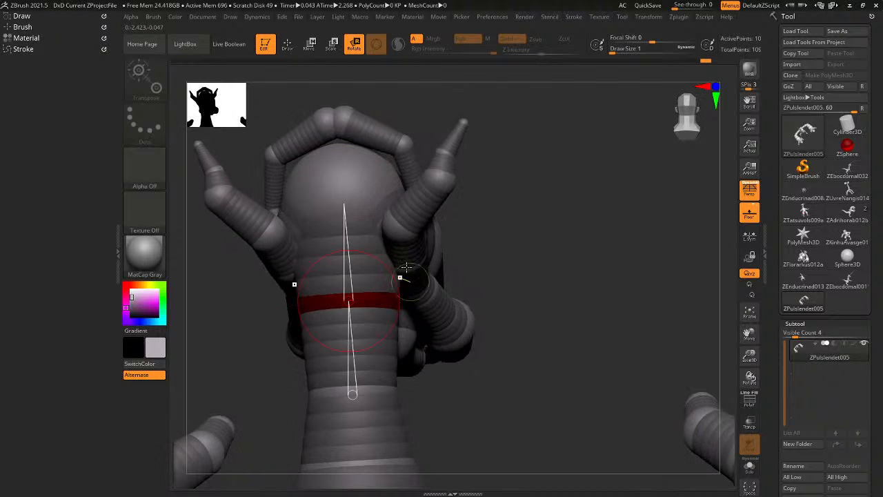
{"action": "key", "text": "q"}
{"action": "left_click", "coordinate": [392, 230]}
{"action": "key", "text": "w"}
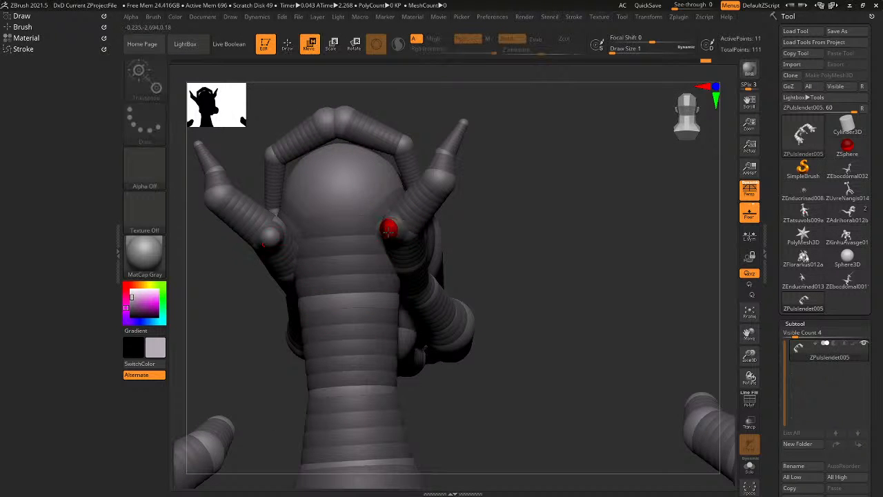
{"action": "left_click_drag", "start_coordinate": [398, 234], "coordinate": [329, 237]}
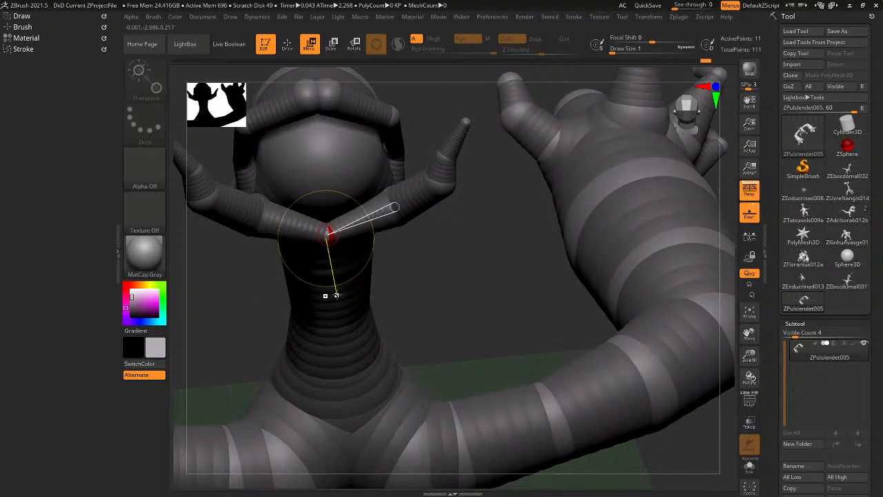
Check how the joined branches behind the head skin together, comparing the adaptive skin and the ZSpheres from the back and side.
{"action": "key", "text": "a"}
{"action": "mouse_move", "coordinate": [331, 293]}
{"action": "right_mouse_down"}
{"action": "mouse_move", "coordinate": [361, 278]}
{"action": "mouse_move", "coordinate": [375, 290]}
{"action": "right_mouse_up"}
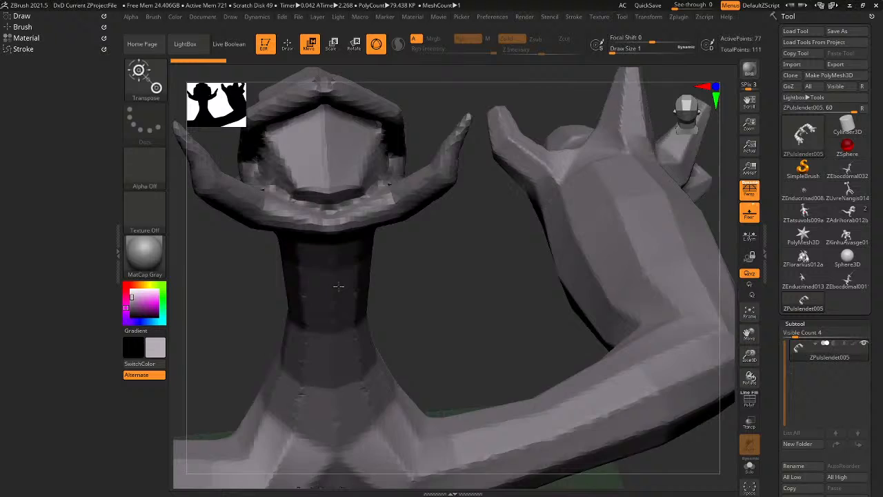
{"action": "key", "text": "a"}
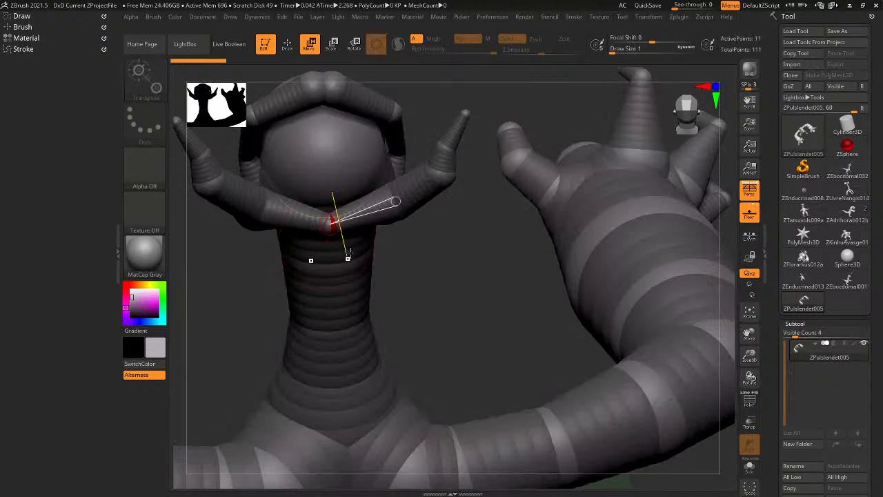
{"action": "key", "text": "a"}
{"action": "key", "text": "a"}
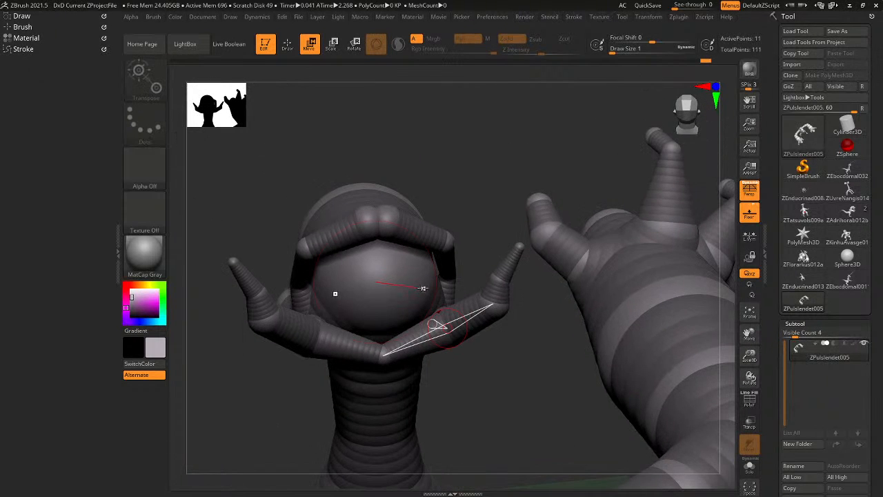
{"action": "right_click_drag", "start_coordinate": [338, 297], "coordinate": [445, 292]}
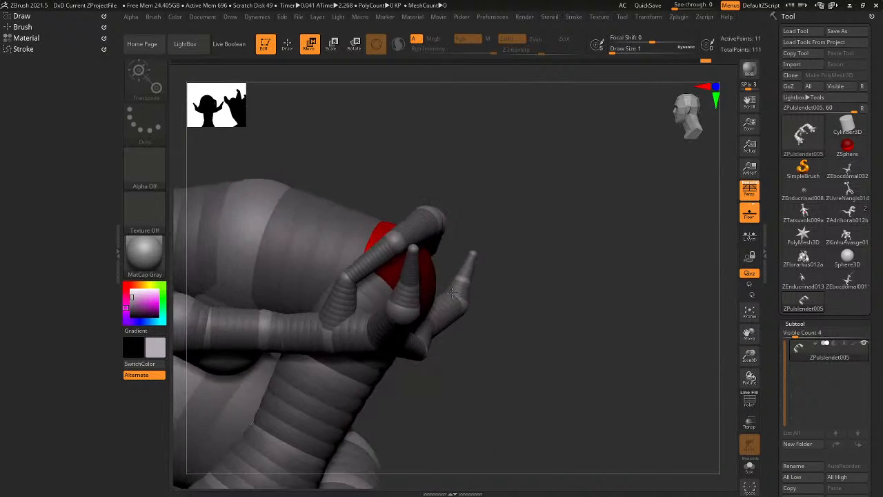
{"action": "key", "text": "a"}
{"action": "key", "text": "a"}
Draw a mirrored ZSphere limb from the branch beside the head, raise it, and extend it with a second segment along the head.
{"action": "right_click_drag", "start_coordinate": [330, 267], "coordinate": [473, 308], "text": "alt"}
{"action": "key", "text": "q"}
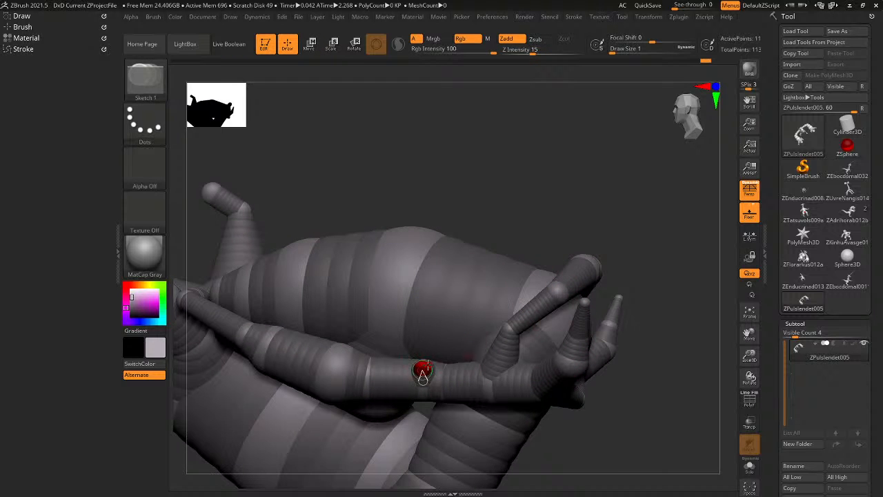
{"action": "key", "text": "w"}
{"action": "left_click_drag", "start_coordinate": [422, 373], "coordinate": [428, 328]}
{"action": "right_click_drag", "start_coordinate": [418, 279], "coordinate": [421, 339]}
{"action": "key", "text": "q"}
{"action": "key", "text": "w"}
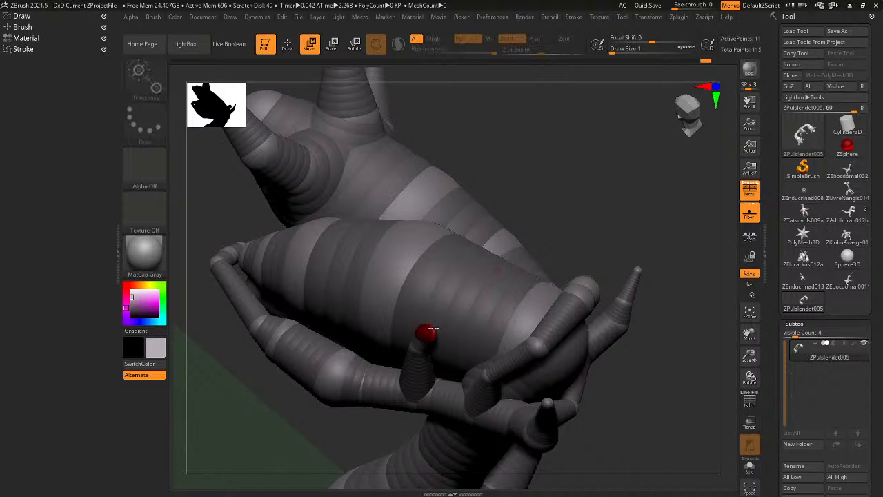
{"action": "left_click_drag", "start_coordinate": [430, 341], "coordinate": [446, 302]}
{"action": "right_click_drag", "start_coordinate": [437, 304], "coordinate": [389, 310]}
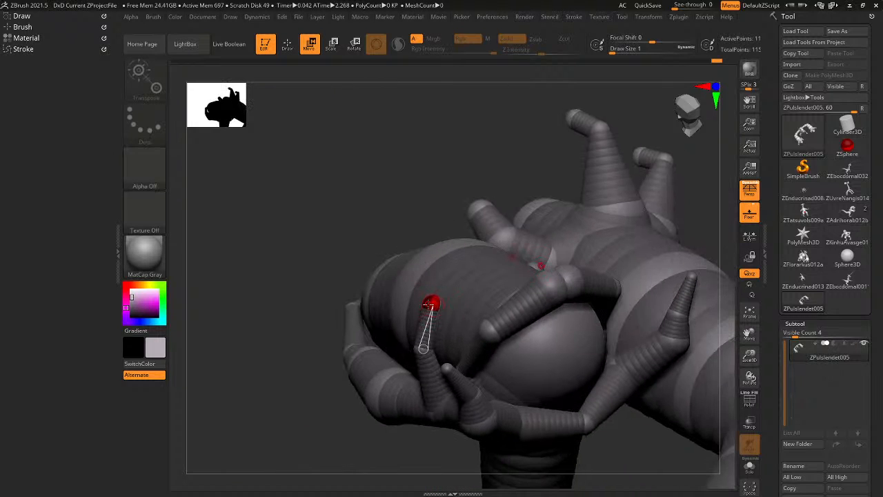
Extend the new mirrored limb with another ZSphere and bend it over the top of the head towards the midline.
{"action": "key", "text": "r"}
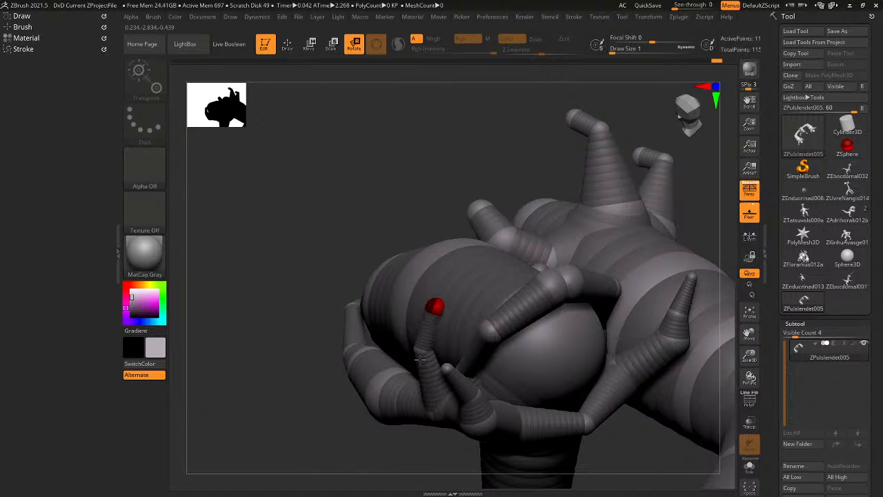
{"action": "right_click_drag", "start_coordinate": [414, 364], "coordinate": [485, 336]}
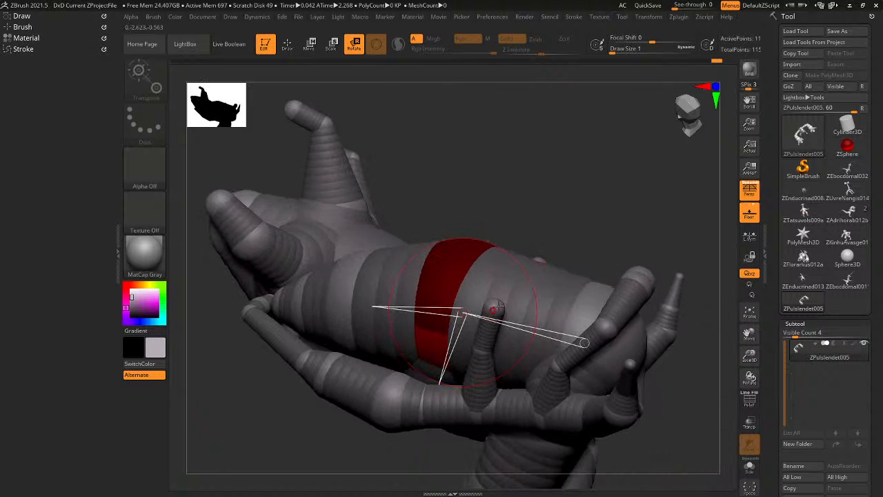
{"action": "key", "text": "q"}
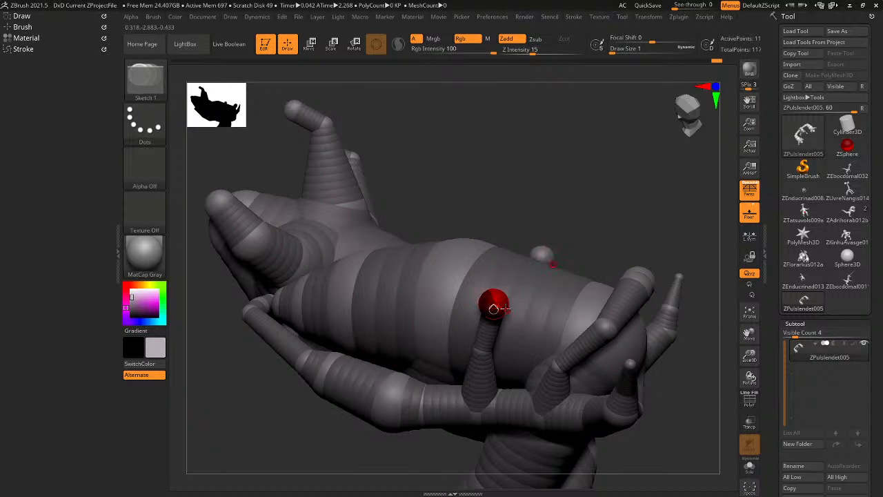
{"action": "key", "text": "w"}
{"action": "left_click_drag", "start_coordinate": [493, 304], "coordinate": [528, 236]}
{"action": "right_click_drag", "start_coordinate": [509, 350], "coordinate": [486, 303]}
{"action": "left_click_drag", "start_coordinate": [530, 242], "coordinate": [578, 212]}
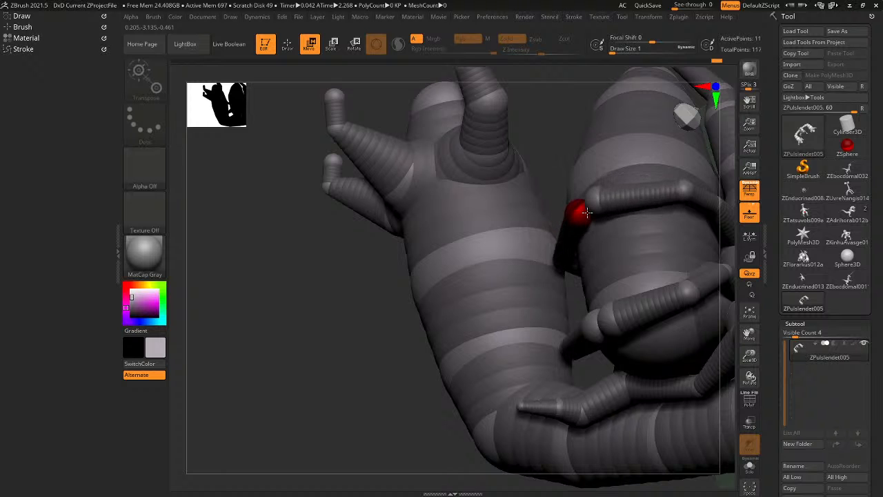
{"action": "right_click_drag", "start_coordinate": [580, 214], "coordinate": [607, 213]}
{"action": "key", "text": "e"}
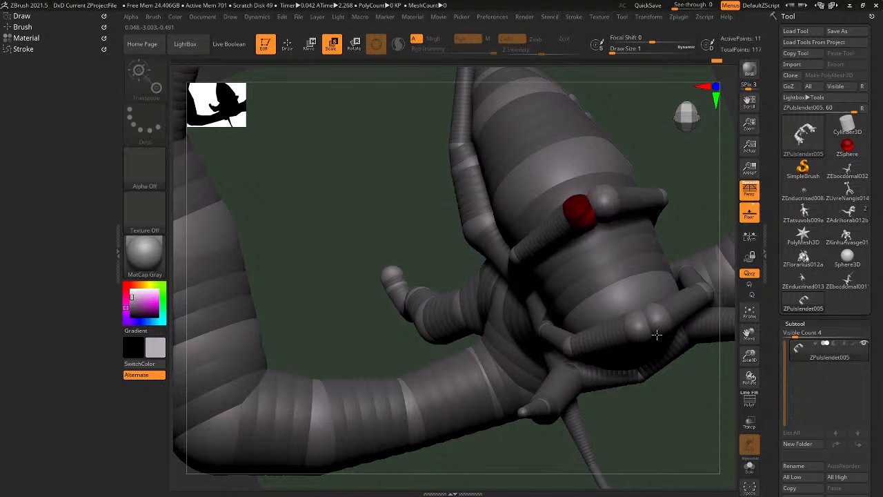
Preview the arched limbs' adaptive skin, try moving the lower segment of the new limb, and undo that move.
{"action": "right_click_drag", "start_coordinate": [642, 322], "coordinate": [656, 224]}
{"action": "key", "text": "a"}
{"action": "key", "text": "a"}
{"action": "right_click_drag", "start_coordinate": [627, 302], "coordinate": [613, 295]}
{"action": "key", "text": "w"}
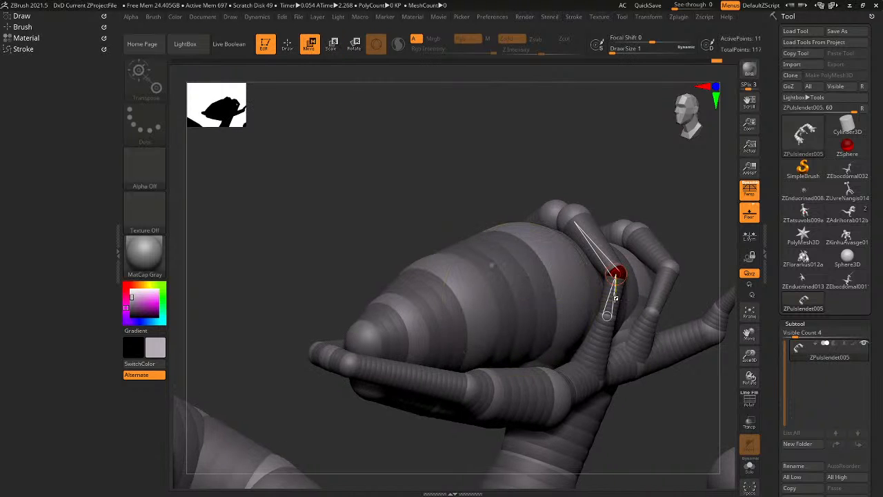
{"action": "right_click_drag", "start_coordinate": [619, 257], "coordinate": [602, 305]}
{"action": "left_click_drag", "start_coordinate": [604, 331], "coordinate": [604, 338]}
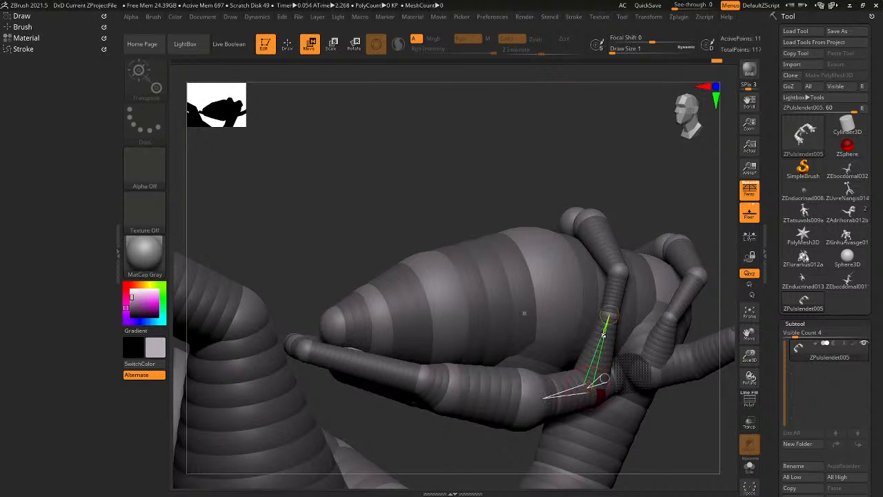
{"action": "key", "text": "ctrl+z"}
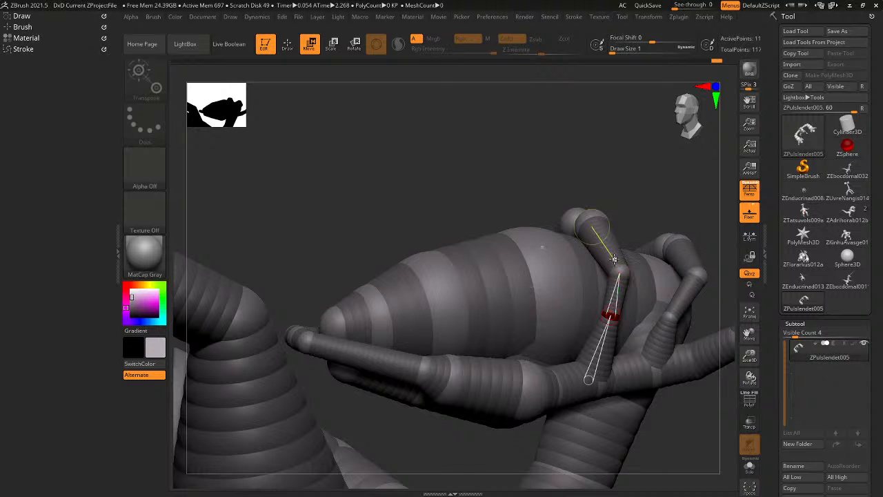
{"action": "right_click_drag", "start_coordinate": [625, 240], "coordinate": [545, 161]}
{"action": "key", "text": "a"}
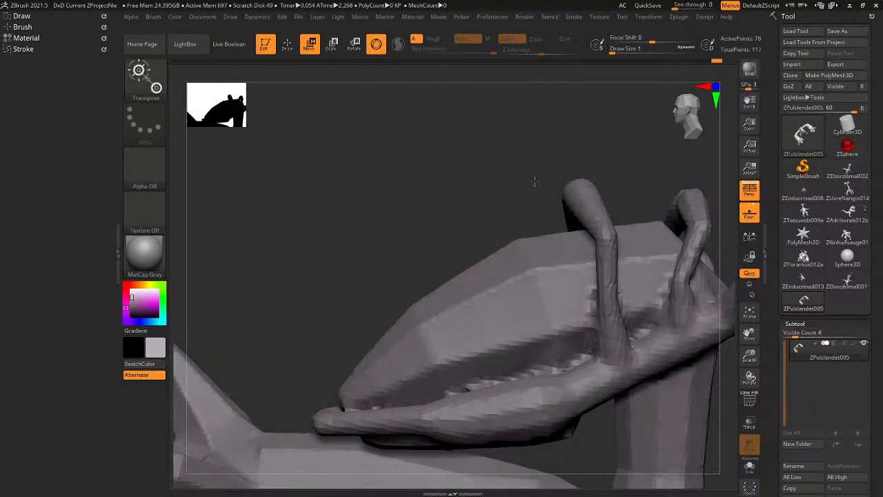
{"action": "key", "text": "a"}
Draw a third mirrored ZSphere limb from the branch beside the head and raise a second segment from it.
{"action": "right_click_drag", "start_coordinate": [499, 272], "coordinate": [509, 234], "text": "alt"}
{"action": "key", "text": "q"}
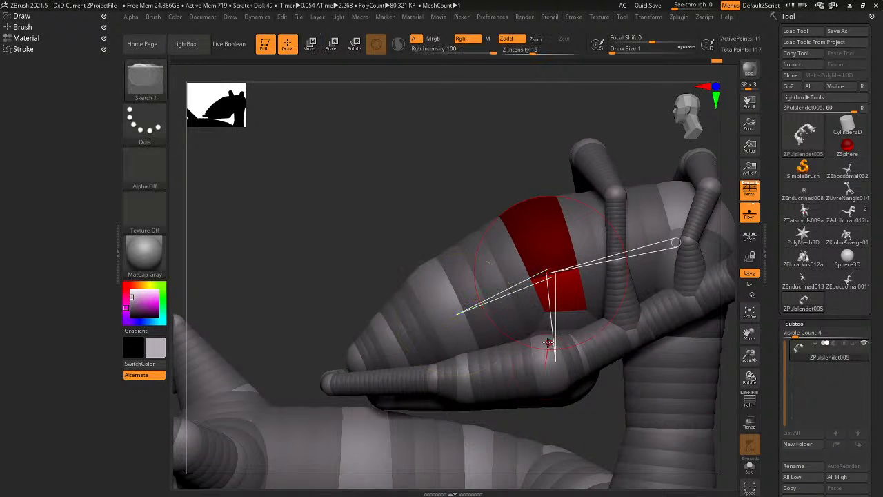
{"action": "mouse_move", "coordinate": [541, 340]}
{"action": "left_mouse_down"}
{"action": "mouse_move", "coordinate": [559, 347]}
{"action": "mouse_move", "coordinate": [539, 289]}
{"action": "left_mouse_up"}
{"action": "key", "text": "w"}
{"action": "key", "text": "e"}
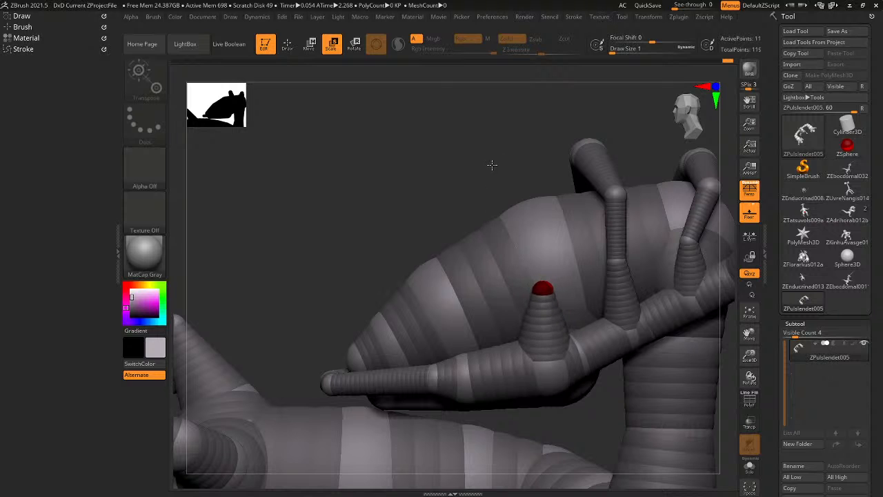
{"action": "key", "text": "q"}
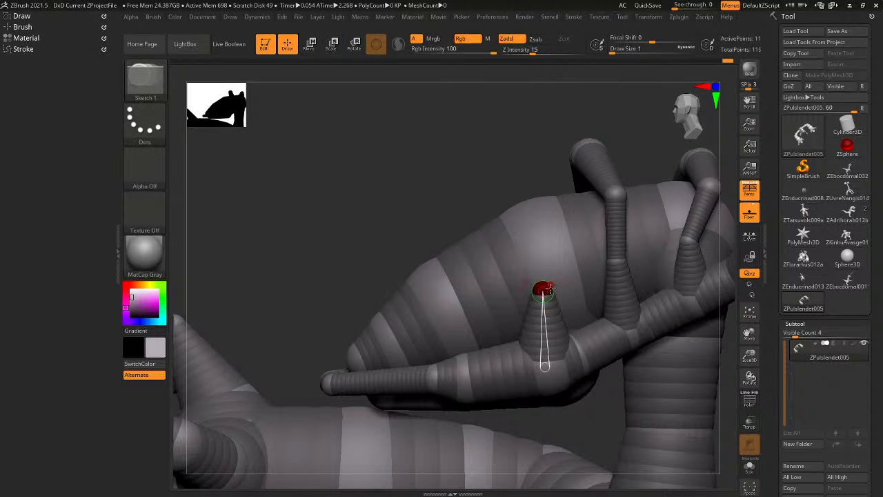
{"action": "right_click_drag", "start_coordinate": [538, 296], "coordinate": [555, 298]}
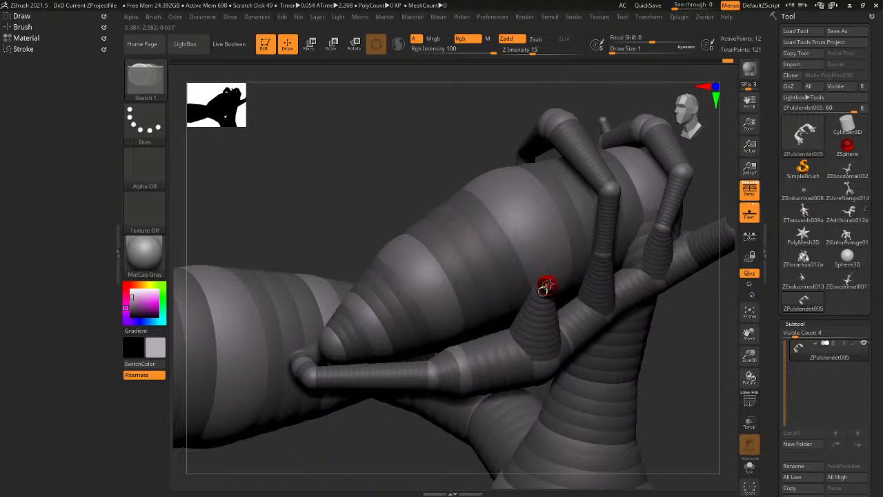
{"action": "key", "text": "w"}
{"action": "left_click_drag", "start_coordinate": [546, 286], "coordinate": [546, 205]}
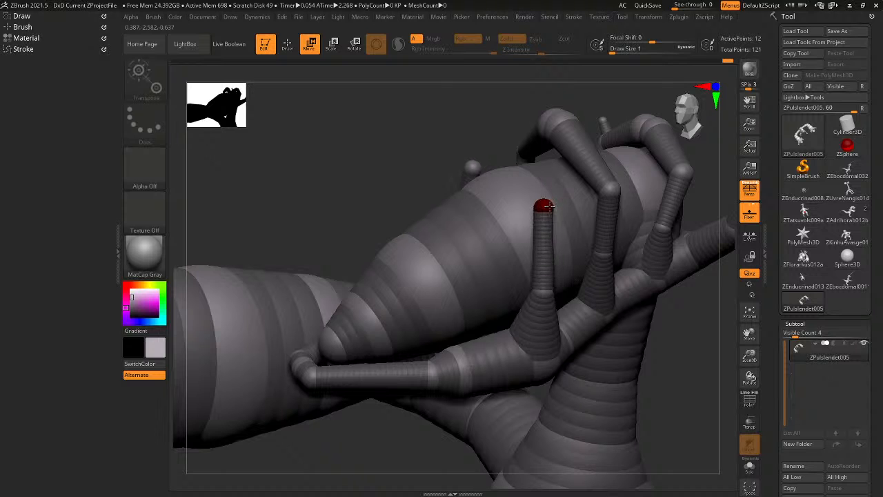
Rotate the third limb's raised segment alongside the head, then extend it with an enlarged ZSphere over the top towards the midline.
{"action": "right_click_drag", "start_coordinate": [549, 207], "coordinate": [529, 204]}
{"action": "key", "text": "r"}
{"action": "left_click_drag", "start_coordinate": [542, 241], "coordinate": [515, 240]}
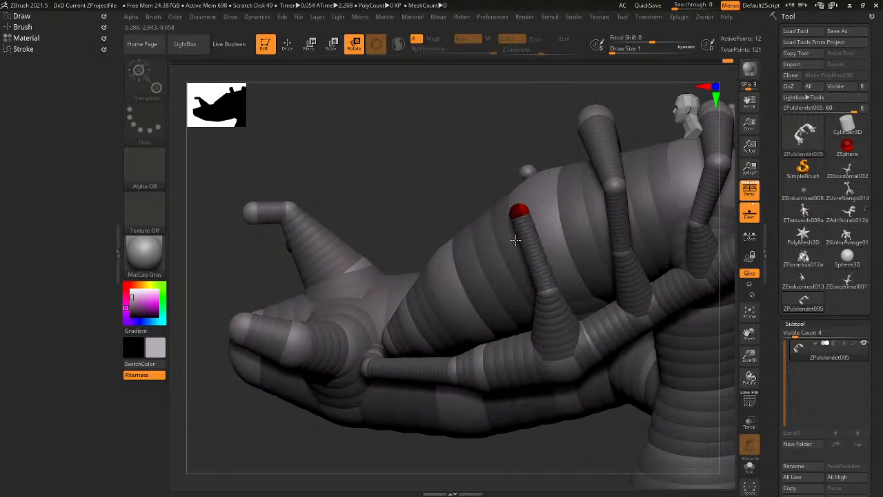
{"action": "right_click_drag", "start_coordinate": [515, 240], "coordinate": [562, 238]}
{"action": "left_click_drag", "start_coordinate": [562, 239], "coordinate": [653, 211]}
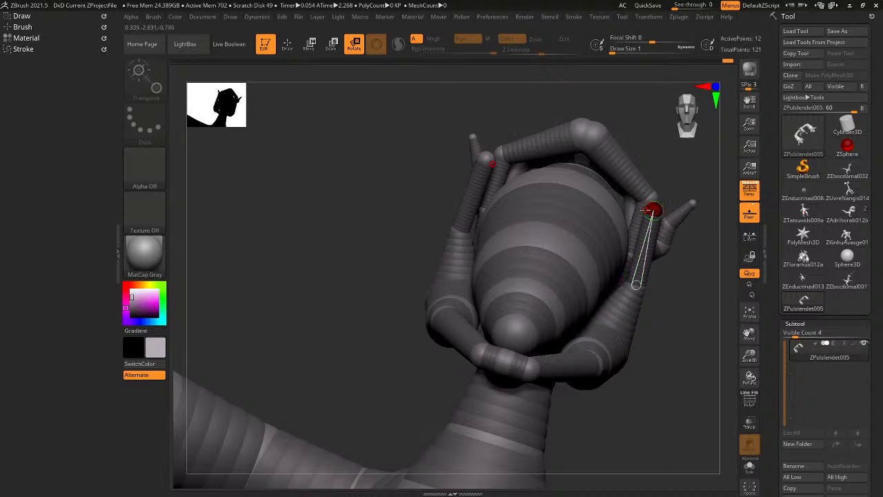
{"action": "right_click_drag", "start_coordinate": [649, 209], "coordinate": [651, 223]}
{"action": "key", "text": "q"}
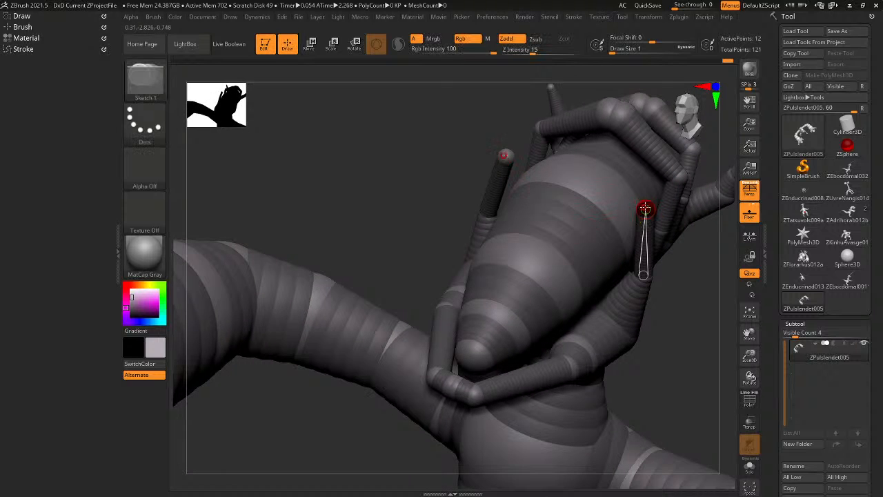
{"action": "key", "text": "e"}
{"action": "mouse_move", "coordinate": [646, 207]}
{"action": "left_mouse_down"}
{"action": "mouse_move", "coordinate": [587, 169]}
{"action": "mouse_move", "coordinate": [583, 147]}
{"action": "mouse_move", "coordinate": [610, 158]}
{"action": "left_mouse_up"}
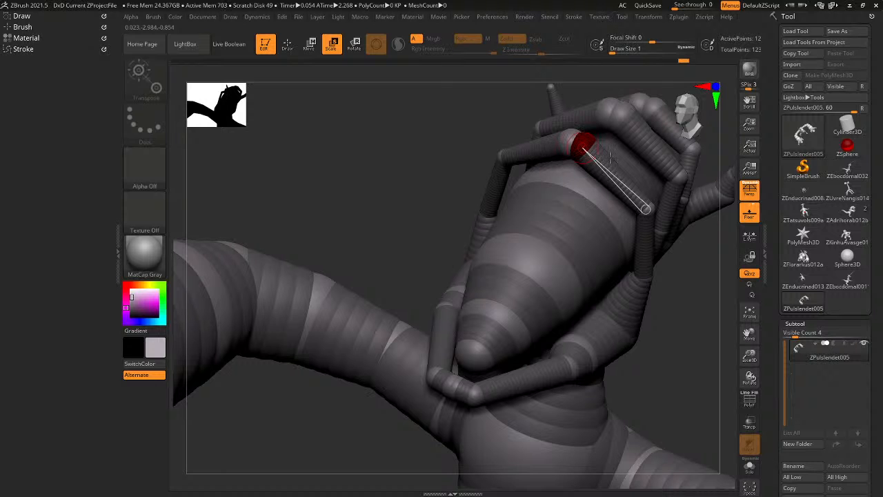
{"action": "right_click_drag", "start_coordinate": [632, 198], "coordinate": [609, 169]}
Preview the adaptive skin, then reposition the third limb's upper joints so its mirrored halves arch over the head.
{"action": "key", "text": "a"}
{"action": "key", "text": "a"}
{"action": "key", "text": "w"}
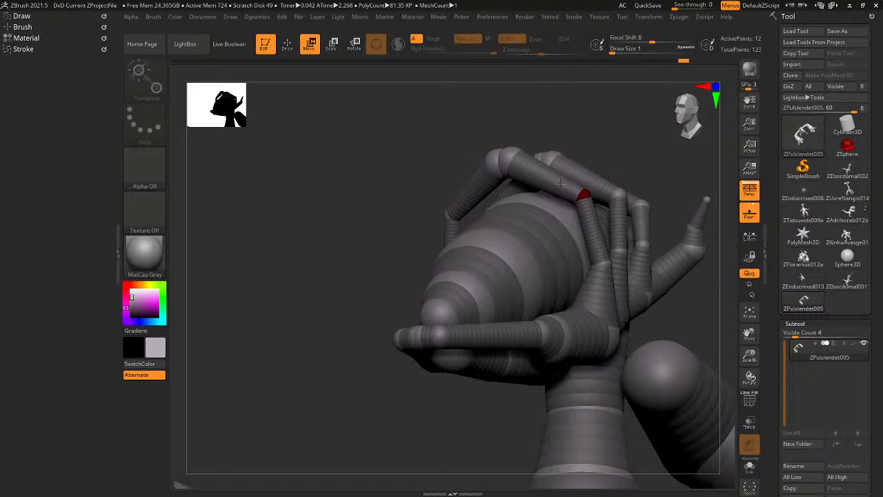
{"action": "left_click_drag", "start_coordinate": [556, 179], "coordinate": [544, 170]}
{"action": "right_click_drag", "start_coordinate": [494, 163], "coordinate": [538, 157]}
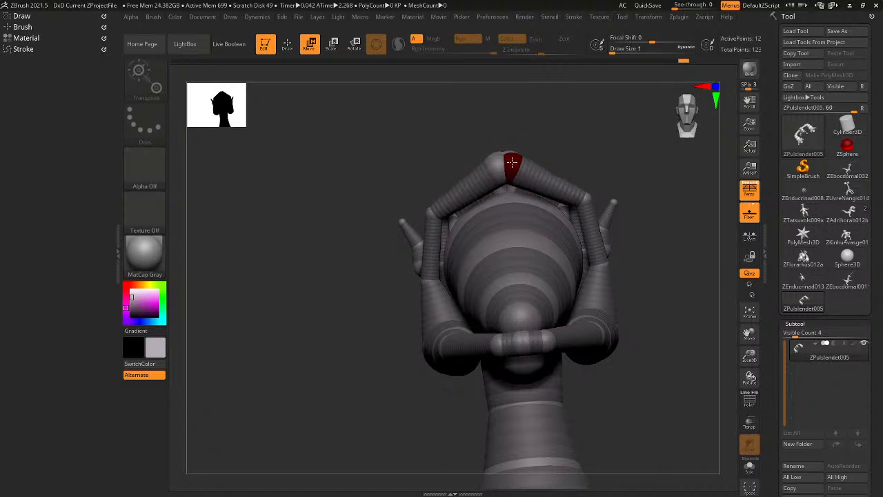
{"action": "left_click_drag", "start_coordinate": [511, 164], "coordinate": [579, 165]}
{"action": "right_click_drag", "start_coordinate": [579, 166], "coordinate": [483, 169]}
{"action": "left_click_drag", "start_coordinate": [483, 169], "coordinate": [475, 158]}
{"action": "right_click_drag", "start_coordinate": [475, 158], "coordinate": [480, 211]}
Draw a fourth mirrored ZSphere on the branch nearer the head's tip, raise it, and rotate it outward from the head.
{"action": "key", "text": "q"}
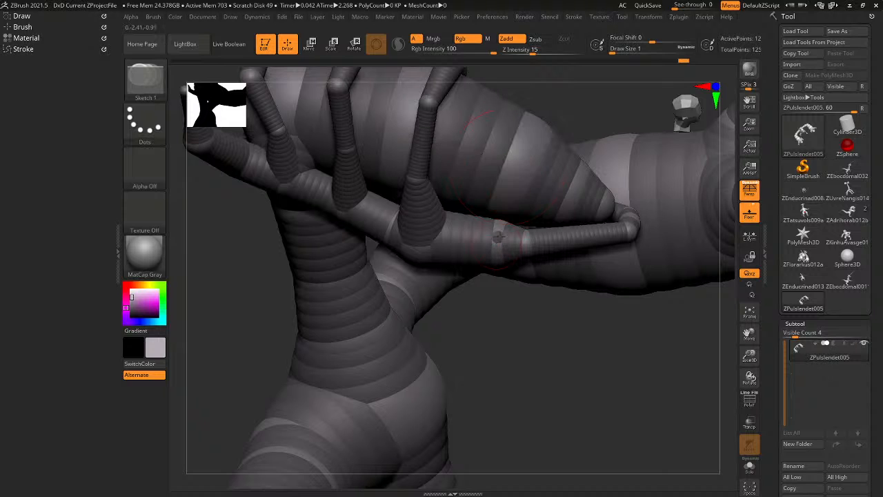
{"action": "key", "text": "w"}
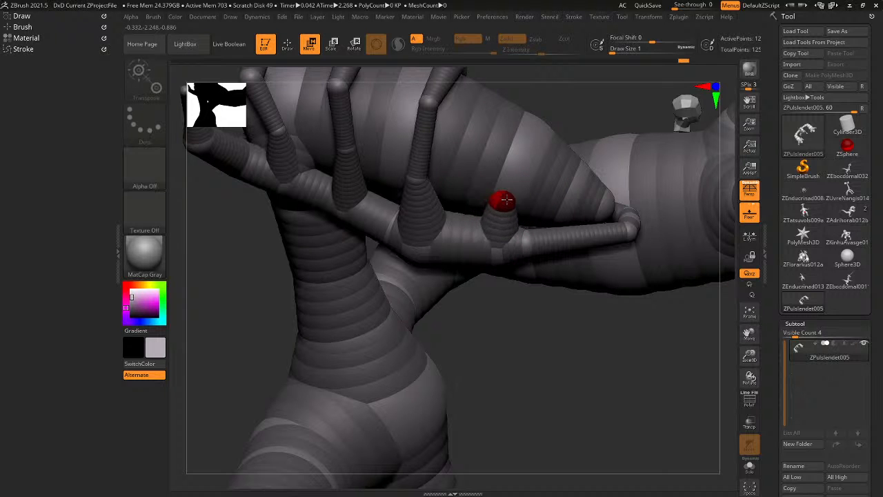
{"action": "left_click_drag", "start_coordinate": [506, 200], "coordinate": [513, 195]}
{"action": "right_click_drag", "start_coordinate": [512, 196], "coordinate": [488, 270]}
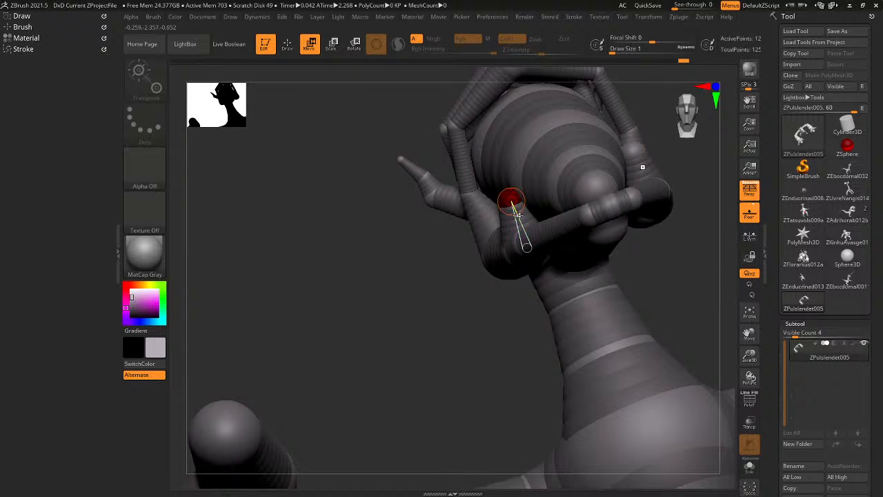
{"action": "key", "text": "r"}
{"action": "left_click_drag", "start_coordinate": [516, 205], "coordinate": [488, 193]}
{"action": "key", "text": "w"}
{"action": "key", "text": "e"}
{"action": "right_click_drag", "start_coordinate": [454, 138], "coordinate": [509, 139]}
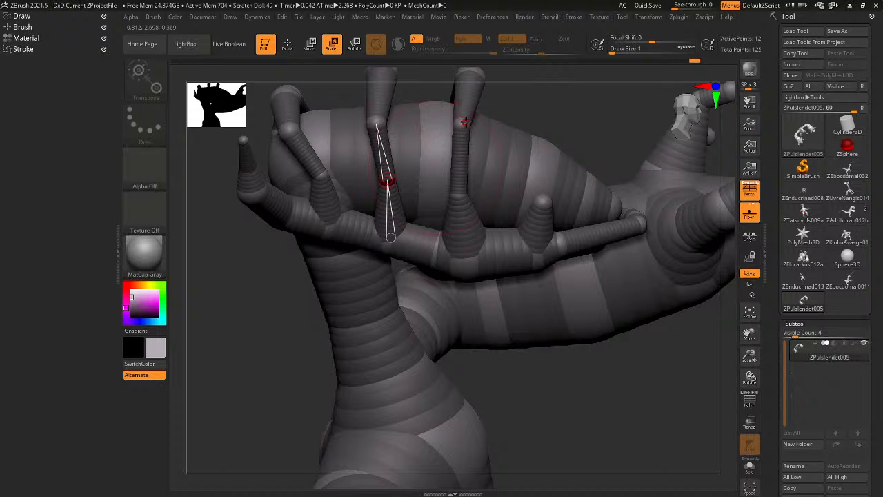
Extend the fourth limb with another ZSphere and raise that segment along the side of the head.
{"action": "left_click", "coordinate": [542, 207]}
{"action": "right_click_drag", "start_coordinate": [542, 209], "coordinate": [544, 156]}
{"action": "key", "text": "q"}
{"action": "key", "text": "w"}
{"action": "key", "text": "e"}
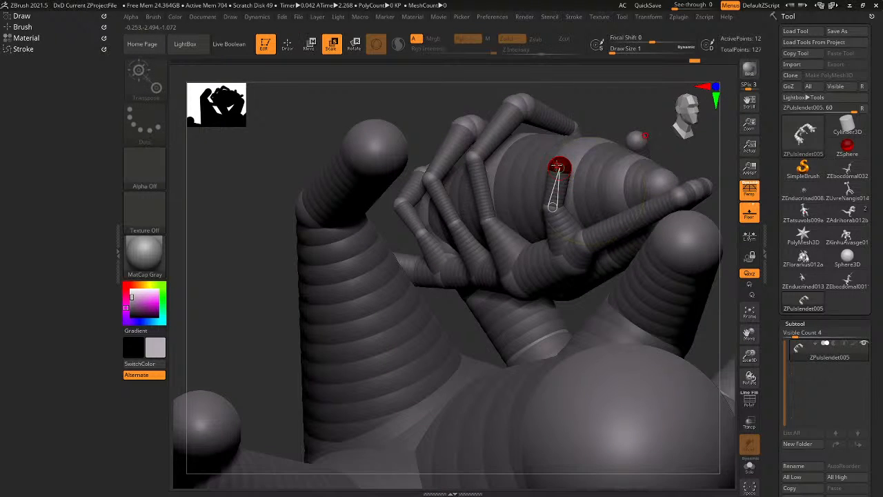
{"action": "key", "text": "w"}
{"action": "left_click_drag", "start_coordinate": [559, 167], "coordinate": [555, 149]}
{"action": "right_click_drag", "start_coordinate": [554, 149], "coordinate": [590, 149]}
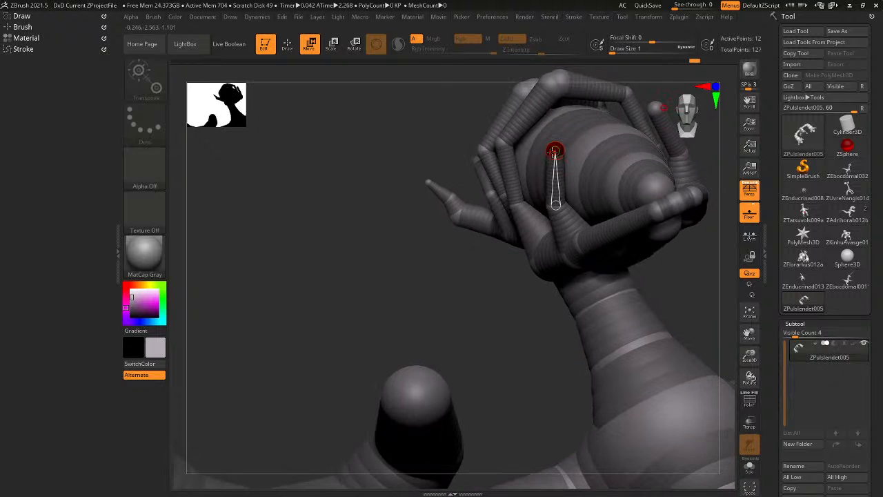
{"action": "left_click_drag", "start_coordinate": [554, 151], "coordinate": [562, 143]}
Add an end ZSphere to the fourth limb, bend it over the head to the midline, and enlarge it.
{"action": "key", "text": "q"}
{"action": "mouse_move", "coordinate": [562, 144]}
{"action": "right_mouse_down"}
{"action": "mouse_move", "coordinate": [533, 147]}
{"action": "mouse_move", "coordinate": [567, 139]}
{"action": "right_mouse_up"}
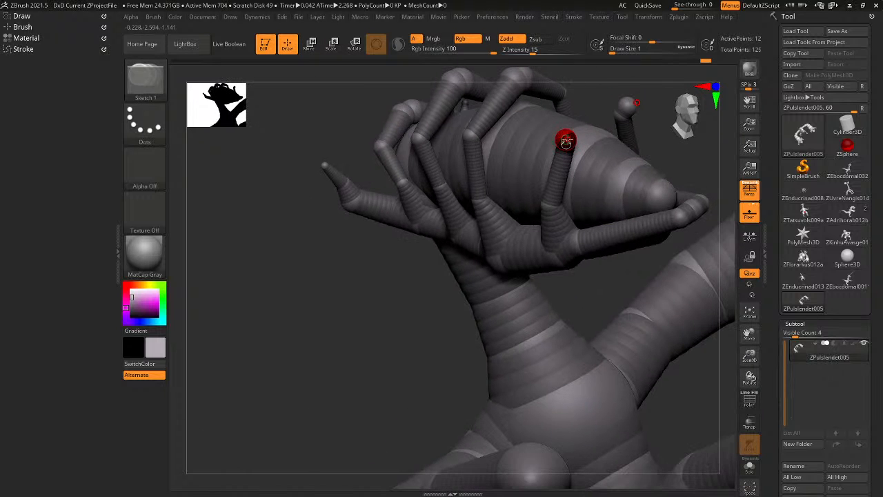
{"action": "key", "text": "w"}
{"action": "left_click_drag", "start_coordinate": [567, 139], "coordinate": [593, 84]}
{"action": "mouse_move", "coordinate": [594, 84]}
{"action": "right_mouse_down"}
{"action": "mouse_move", "coordinate": [635, 99]}
{"action": "mouse_move", "coordinate": [590, 83]}
{"action": "right_mouse_up"}
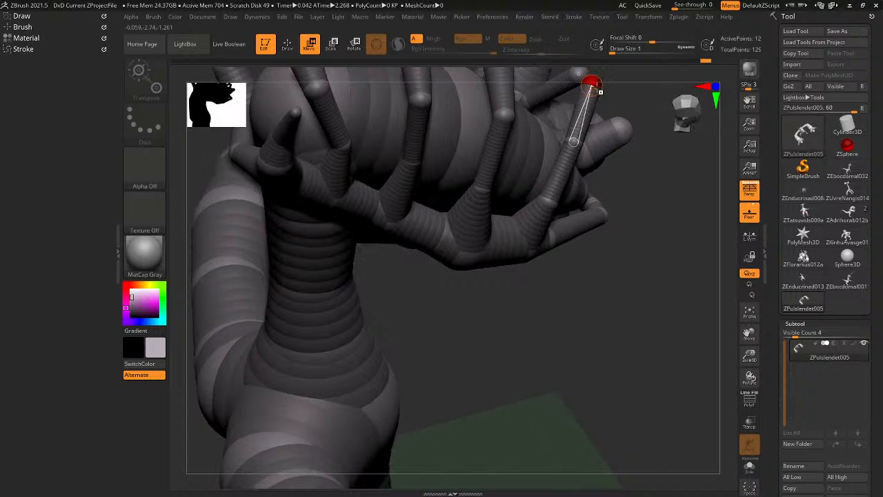
{"action": "left_click_drag", "start_coordinate": [590, 84], "coordinate": [560, 91]}
{"action": "mouse_move", "coordinate": [559, 92]}
{"action": "right_mouse_down"}
{"action": "mouse_move", "coordinate": [509, 311]}
{"action": "mouse_move", "coordinate": [510, 274]}
{"action": "mouse_move", "coordinate": [499, 270]}
{"action": "mouse_move", "coordinate": [487, 290]}
{"action": "mouse_move", "coordinate": [483, 167]}
{"action": "right_mouse_up"}
{"action": "key", "text": "r"}
{"action": "key", "text": "w"}
{"action": "left_click_drag", "start_coordinate": [420, 191], "coordinate": [451, 188]}
{"action": "key", "text": "e"}
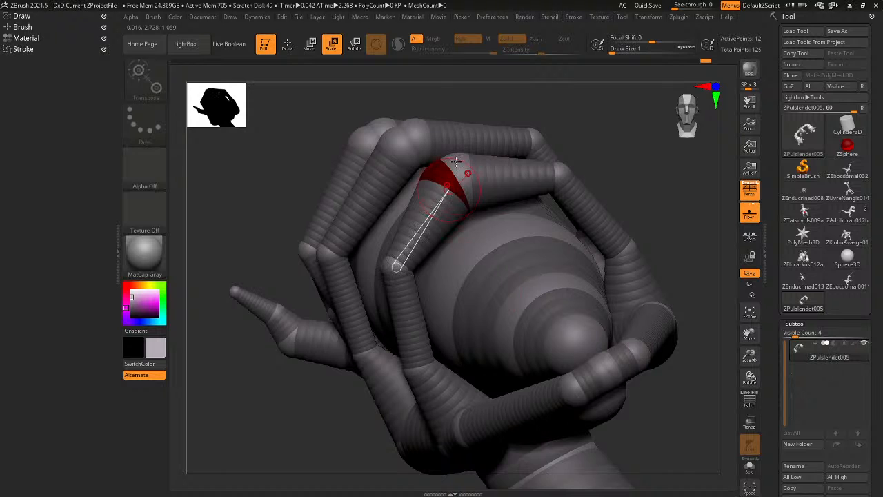
{"action": "right_click_drag", "start_coordinate": [456, 162], "coordinate": [460, 204]}
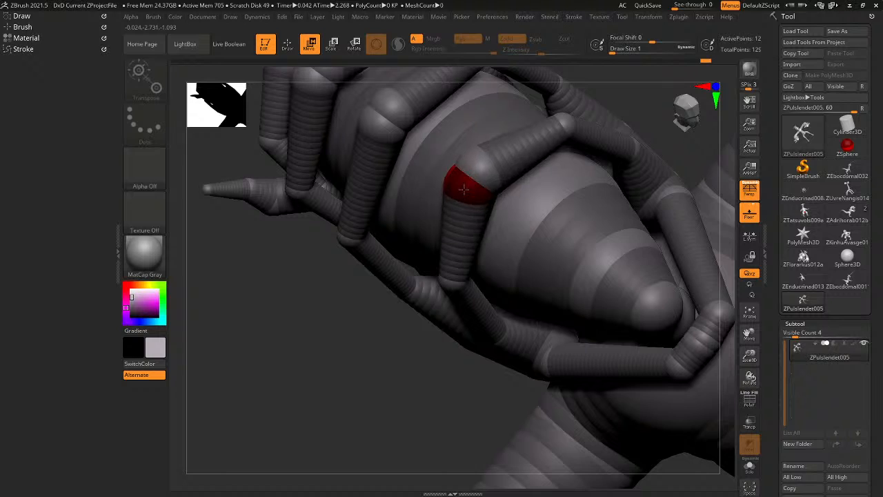
Preview the adaptive skin with all four arched limbs and examine the whole figure from the front.
{"action": "key", "text": "a"}
{"action": "right_click_drag", "start_coordinate": [469, 192], "coordinate": [535, 201]}
{"action": "key", "text": "a"}
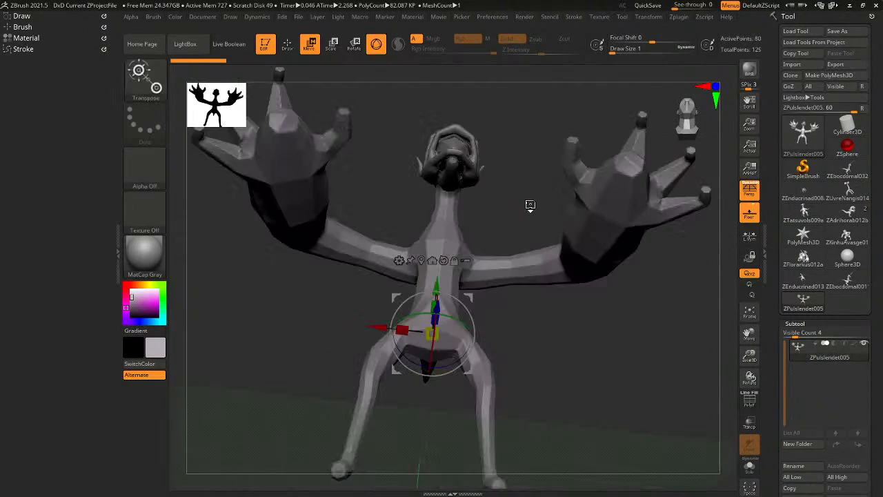
{"action": "right_click_drag", "start_coordinate": [528, 203], "coordinate": [578, 227]}
{"action": "right_click_drag", "start_coordinate": [387, 126], "coordinate": [529, 227], "text": "alt"}
{"action": "key", "text": "a"}
Rotate the segments of the arched limbs to refine how they lean along the head.
{"action": "key", "text": "r"}
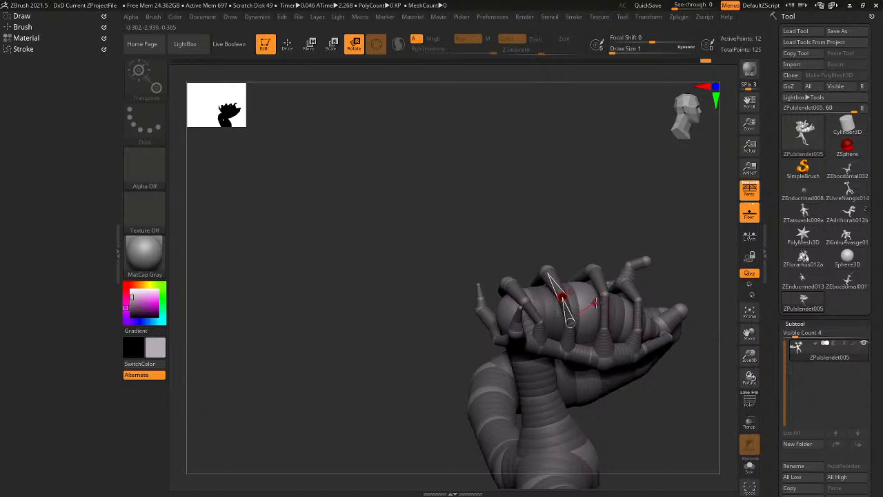
{"action": "right_click_drag", "start_coordinate": [596, 302], "coordinate": [588, 295]}
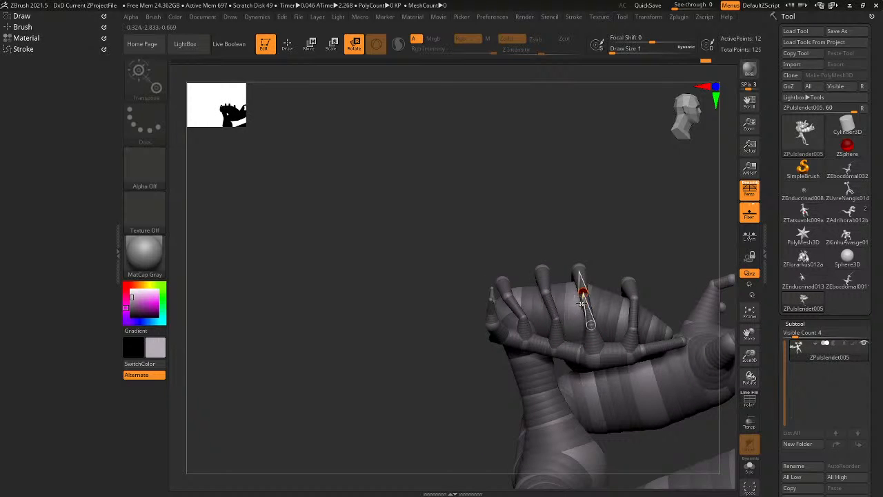
{"action": "right_click_drag", "start_coordinate": [580, 282], "coordinate": [657, 291]}
{"action": "left_click_drag", "start_coordinate": [597, 357], "coordinate": [577, 248]}
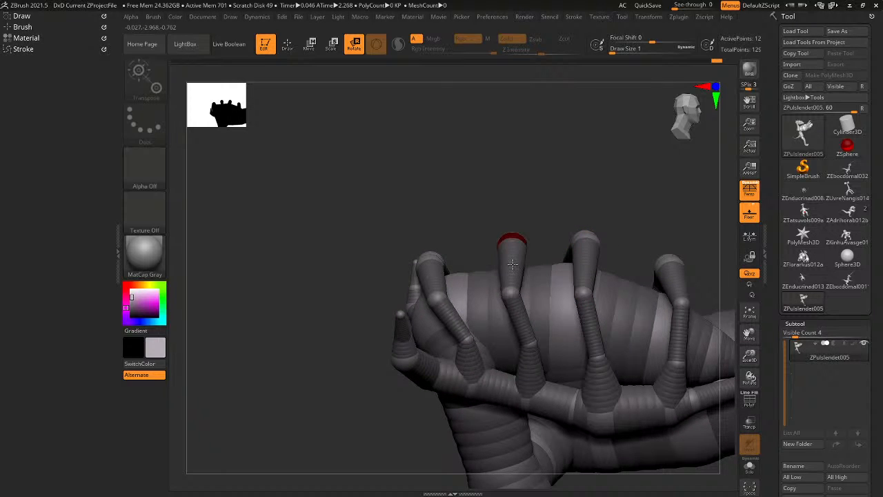
{"action": "right_click_drag", "start_coordinate": [573, 310], "coordinate": [381, 262], "text": "alt"}
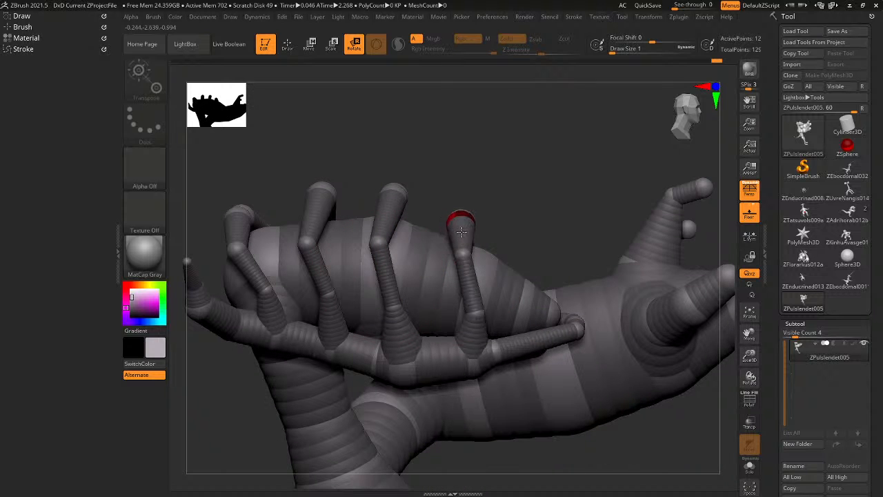
{"action": "mouse_move", "coordinate": [464, 230]}
{"action": "right_mouse_down"}
{"action": "mouse_move", "coordinate": [420, 228]}
{"action": "mouse_move", "coordinate": [497, 204]}
{"action": "mouse_move", "coordinate": [416, 223]}
{"action": "mouse_move", "coordinate": [454, 234]}
{"action": "right_mouse_up"}
Compare the adaptive skin and the ZSpheres of the arched limbs from the front, back and side of the head.
{"action": "key", "text": "a"}
{"action": "key", "text": "a"}
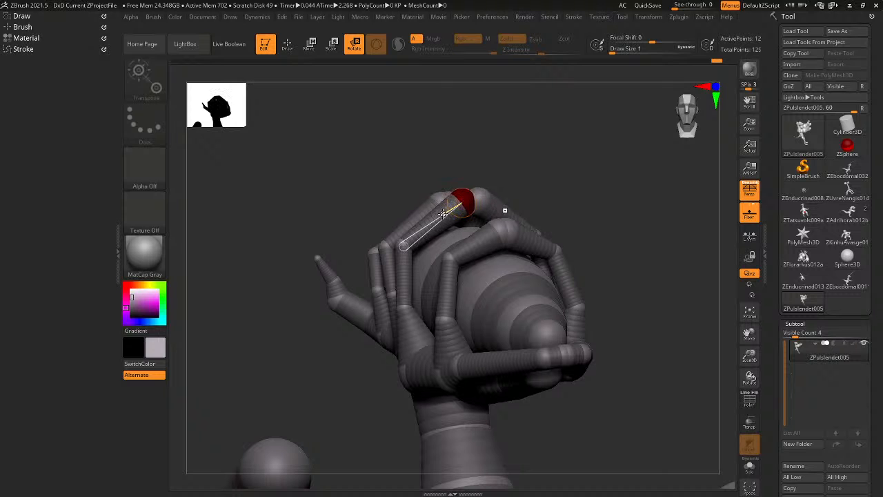
{"action": "key", "text": "a"}
{"action": "right_click_drag", "start_coordinate": [466, 233], "coordinate": [527, 239]}
{"action": "key", "text": "a"}
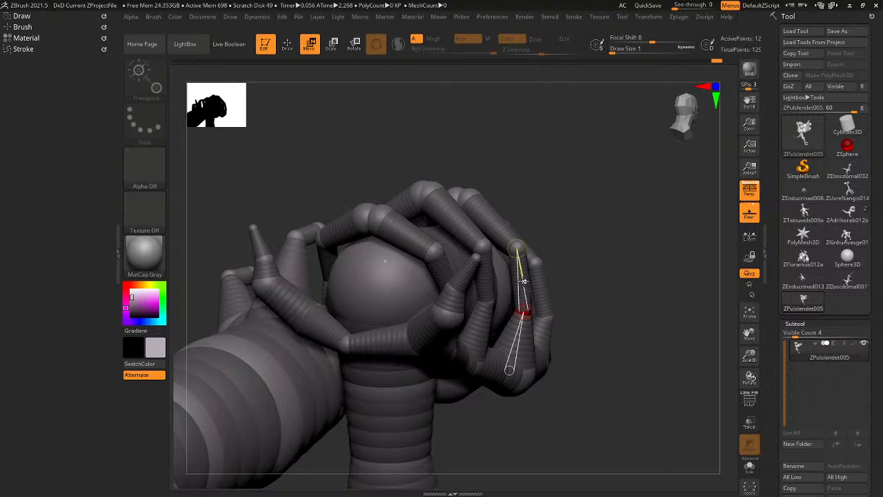
{"action": "key", "text": "a"}
{"action": "right_click_drag", "start_coordinate": [522, 292], "coordinate": [445, 285]}
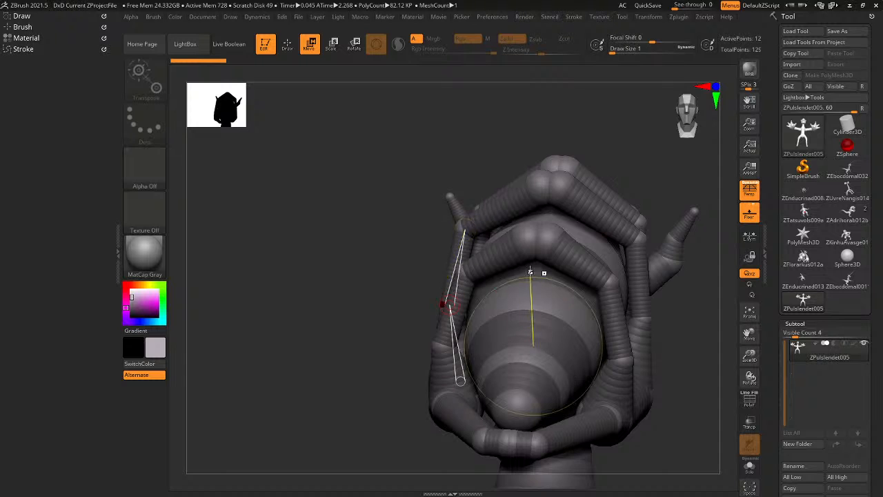
{"action": "right_click_drag", "start_coordinate": [530, 272], "coordinate": [580, 278]}
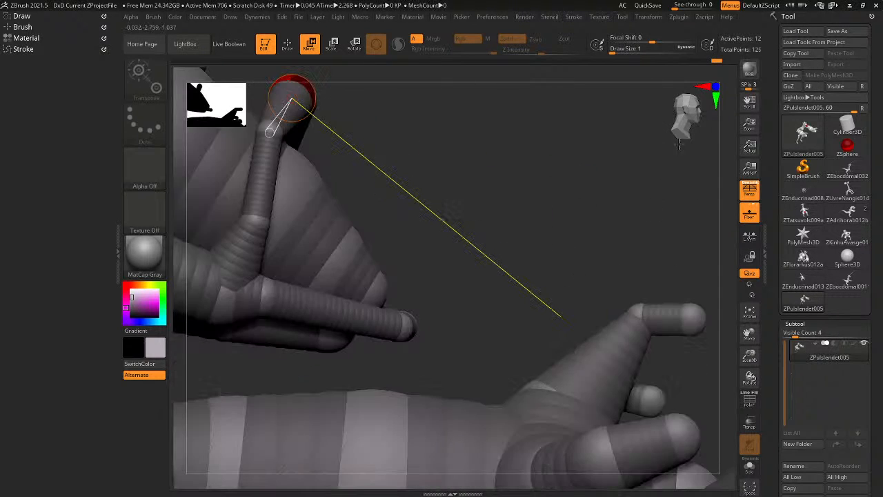
Delete the third mirrored limb from the back, removing its ZSpheres from the tip down to the branch.
{"action": "mouse_move", "coordinate": [654, 176]}
{"action": "right_mouse_down"}
{"action": "mouse_move", "coordinate": [463, 189]}
{"action": "mouse_move", "coordinate": [593, 382]}
{"action": "mouse_move", "coordinate": [602, 223]}
{"action": "right_mouse_up"}
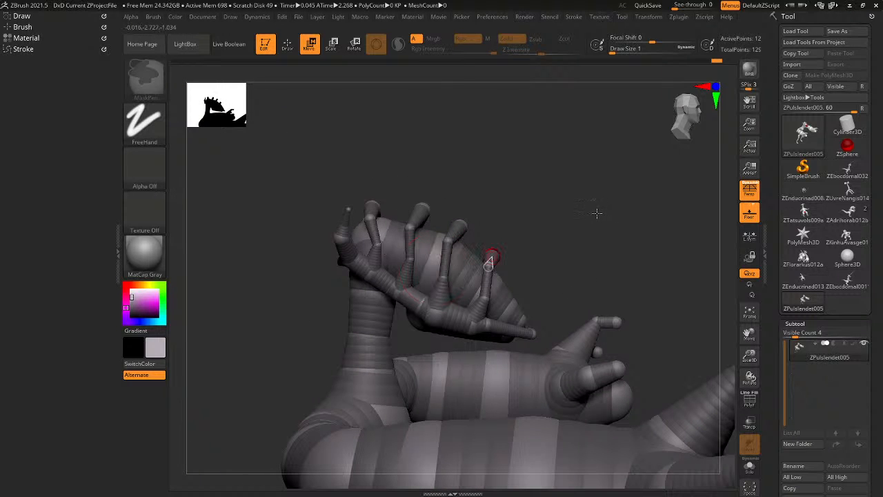
{"action": "mouse_move", "coordinate": [560, 227]}
{"action": "right_mouse_down"}
{"action": "mouse_move", "coordinate": [526, 243]}
{"action": "mouse_move", "coordinate": [758, 312]}
{"action": "right_mouse_up"}
{"action": "key", "text": "q"}
{"action": "right_click_drag", "start_coordinate": [598, 160], "coordinate": [441, 331], "text": "alt"}
{"action": "left_click", "coordinate": [487, 209], "text": "alt"}
{"action": "left_click", "coordinate": [368, 308], "text": "alt"}
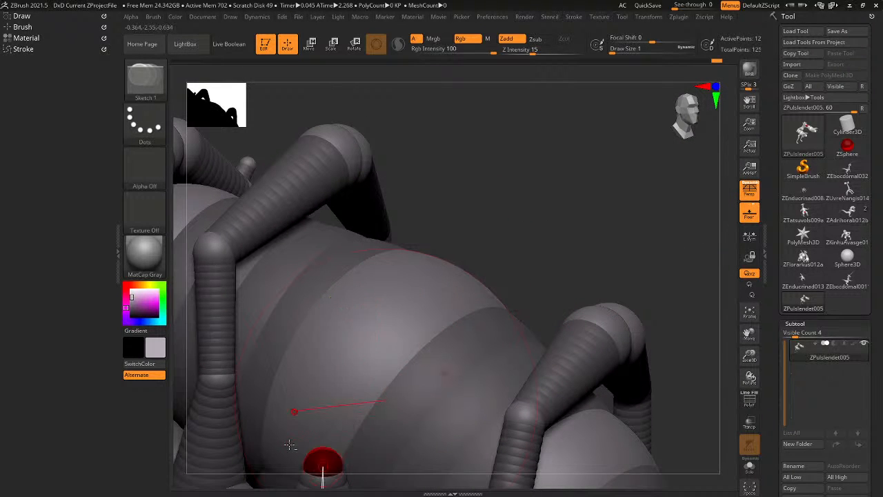
{"action": "left_click", "coordinate": [319, 470], "text": "alt"}
Delete the second mirrored limb's ZSpheres, keeping only the rearmost and frontmost arches over the head.
{"action": "right_click_drag", "start_coordinate": [319, 470], "coordinate": [384, 278], "text": "alt"}
{"action": "right_click_drag", "start_coordinate": [303, 182], "coordinate": [427, 420], "text": "alt"}
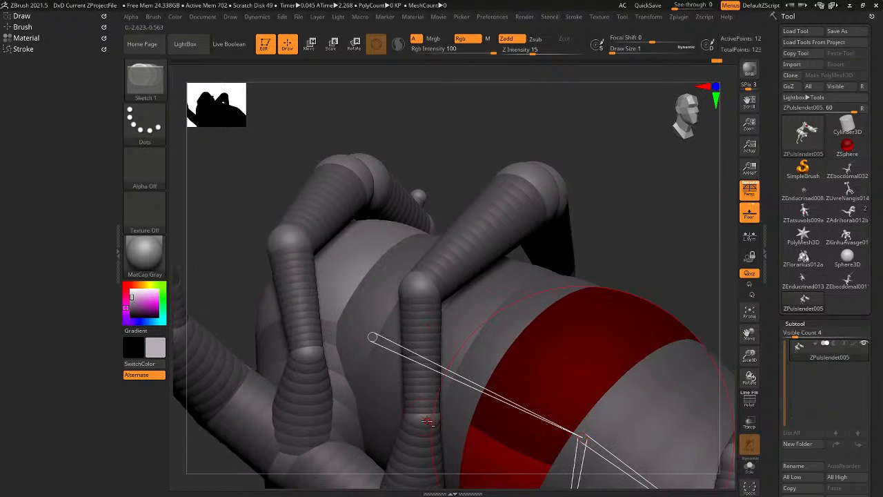
{"action": "left_click", "coordinate": [538, 182], "text": "alt"}
{"action": "left_click", "coordinate": [422, 283], "text": "alt"}
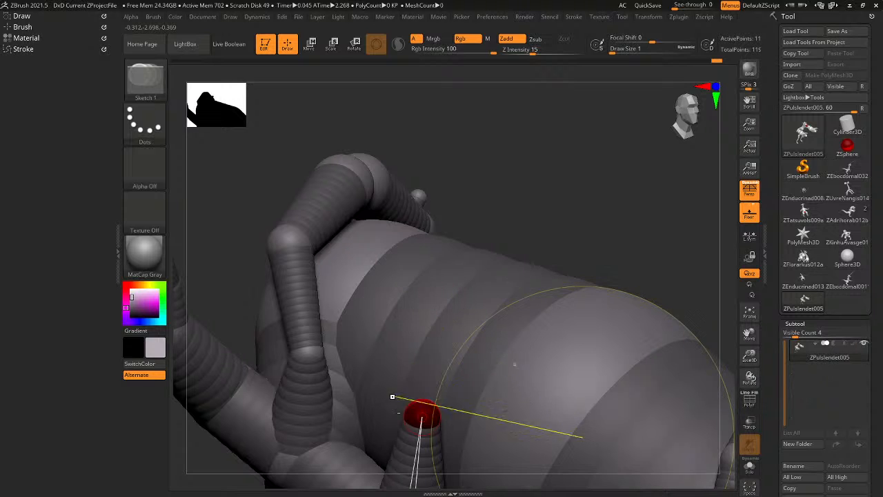
{"action": "left_click", "coordinate": [420, 415], "text": "alt"}
Preview the adaptive skin of the head with its two remaining arched limbs from the side.
{"action": "right_click_drag", "start_coordinate": [422, 418], "coordinate": [358, 334], "text": "alt"}
{"action": "key", "text": "f"}
{"action": "key", "text": "a"}
{"action": "mouse_move", "coordinate": [482, 339]}
{"action": "right_mouse_down"}
{"action": "mouse_move", "coordinate": [365, 337]}
{"action": "mouse_move", "coordinate": [483, 341]}
{"action": "mouse_move", "coordinate": [476, 354]}
{"action": "right_mouse_up"}
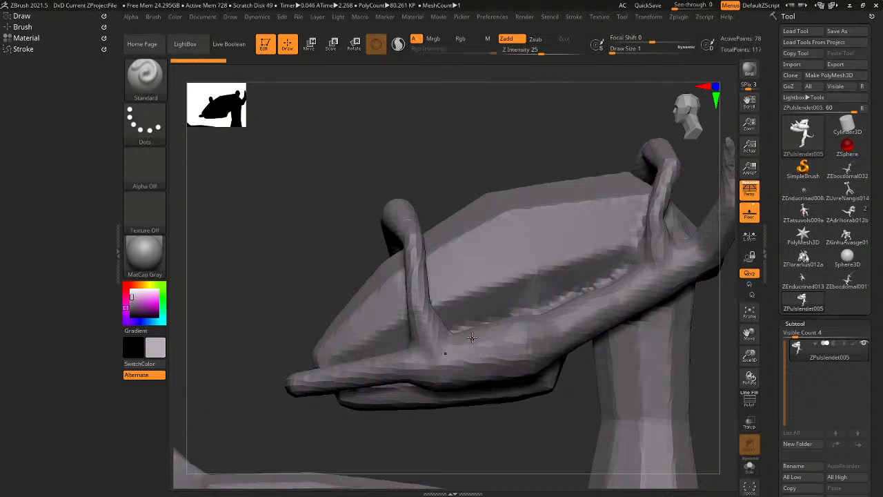
Rotate the front arch's top segment back over the head and compare its ZSpheres with the adaptive skin.
{"action": "key", "text": "a"}
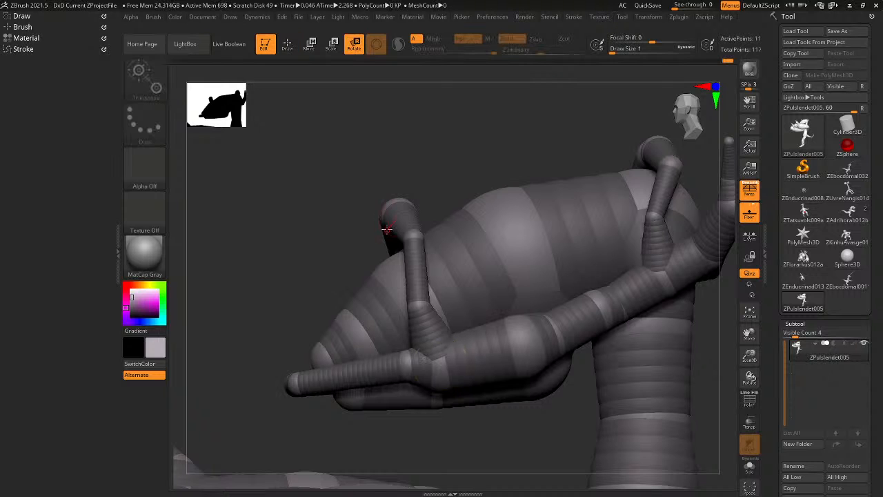
{"action": "left_click_drag", "start_coordinate": [411, 218], "coordinate": [416, 217]}
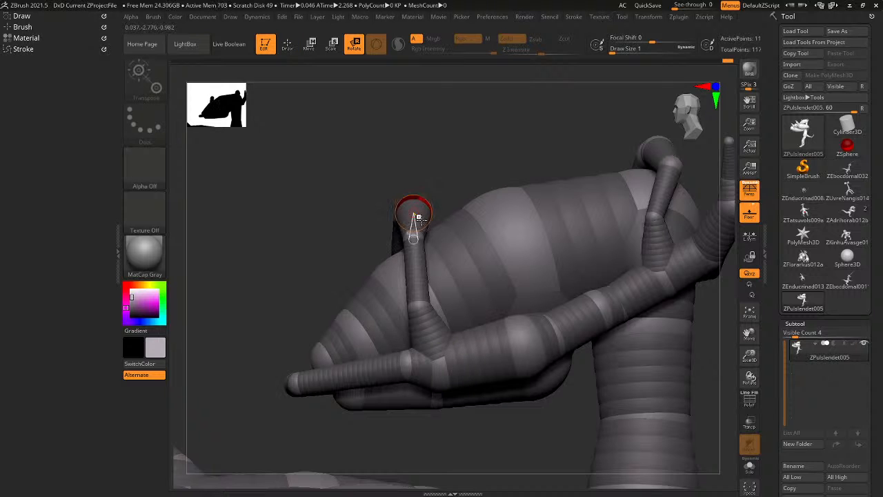
{"action": "right_click_drag", "start_coordinate": [416, 217], "coordinate": [373, 255]}
{"action": "key", "text": "a"}
{"action": "key", "text": "a"}
{"action": "key", "text": "a"}
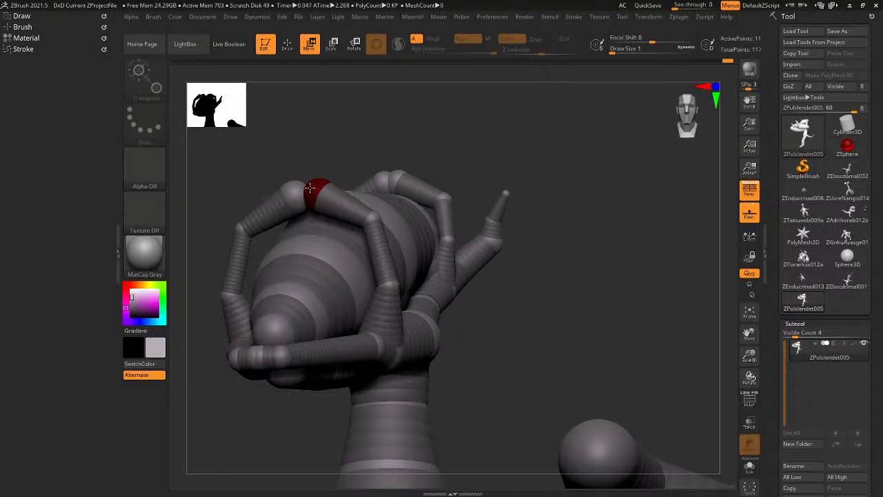
Reposition the front arch's top ZSphere at the centre line above the head and preview the skin from several angles.
{"action": "right_click_drag", "start_coordinate": [310, 188], "coordinate": [336, 200]}
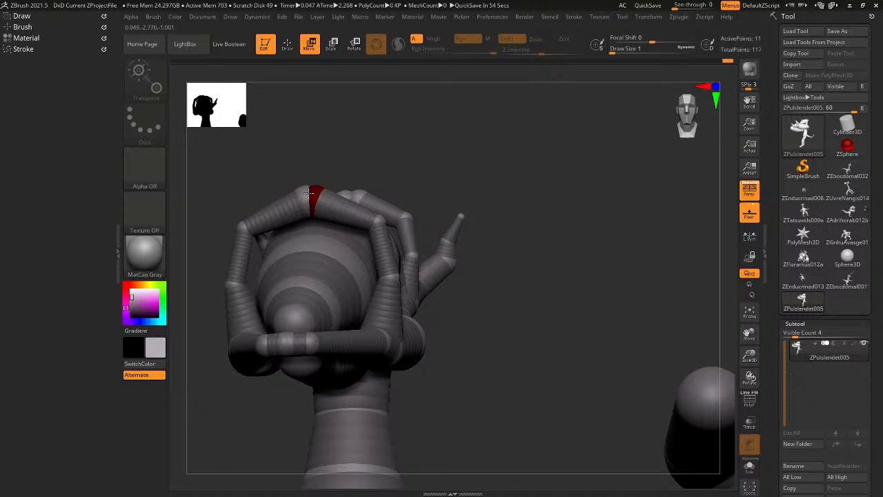
{"action": "key", "text": "a"}
{"action": "right_click_drag", "start_coordinate": [310, 191], "coordinate": [287, 198]}
{"action": "key", "text": "a"}
{"action": "right_click_drag", "start_coordinate": [338, 211], "coordinate": [428, 193]}
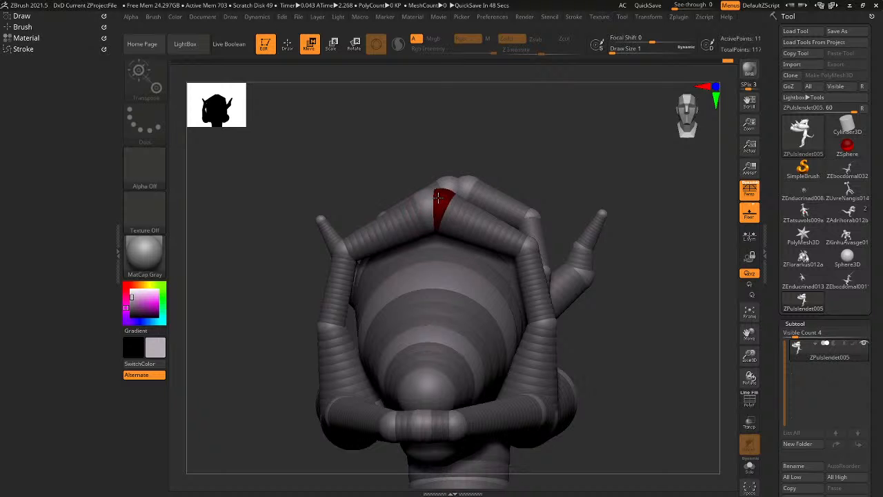
{"action": "left_click_drag", "start_coordinate": [438, 198], "coordinate": [435, 192]}
{"action": "key", "text": "a"}
{"action": "right_click_drag", "start_coordinate": [433, 193], "coordinate": [400, 334]}
{"action": "key", "text": "a"}
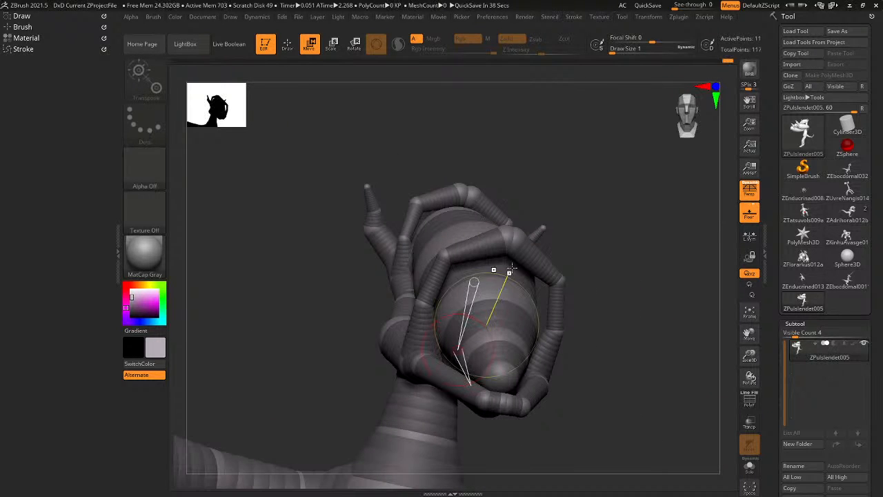
Delete the front arch's ZSpheres down to its branch and preview the skin of the head with only the rear arch.
{"action": "key", "text": "q"}
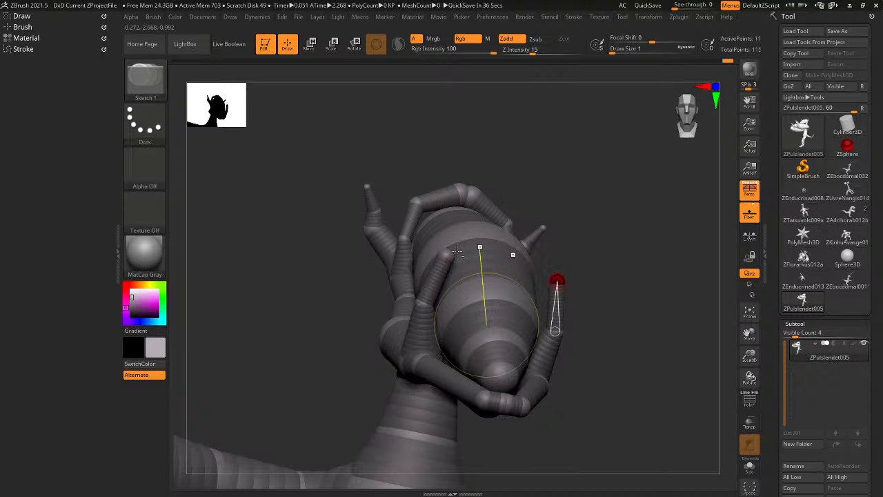
{"action": "left_click", "coordinate": [442, 254], "text": "alt"}
{"action": "left_click", "coordinate": [422, 302], "text": "alt"}
{"action": "right_click_drag", "start_coordinate": [420, 357], "coordinate": [737, 200]}
{"action": "key", "text": "a"}
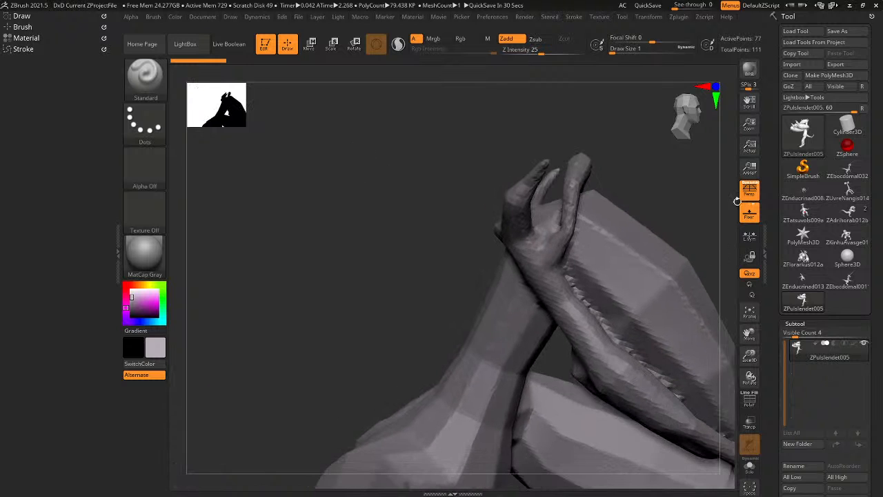
{"action": "right_click_drag", "start_coordinate": [705, 132], "coordinate": [670, 103]}
{"action": "right_click_drag", "start_coordinate": [538, 192], "coordinate": [548, 280]}
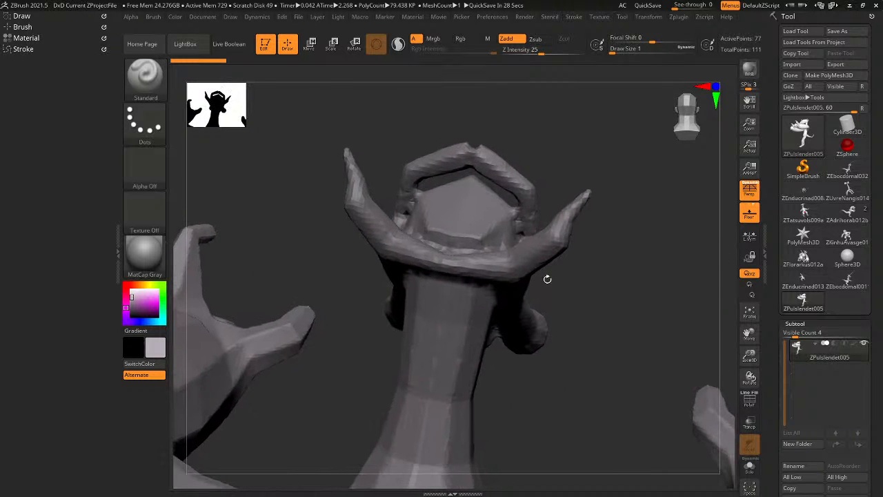
Rotate the base of the mirrored horn-like prongs behind the head in the ZSphere rig.
{"action": "key", "text": "a"}
{"action": "key", "text": "r"}
{"action": "left_click_drag", "start_coordinate": [528, 270], "coordinate": [504, 255]}
{"action": "right_click_drag", "start_coordinate": [502, 256], "coordinate": [459, 253]}
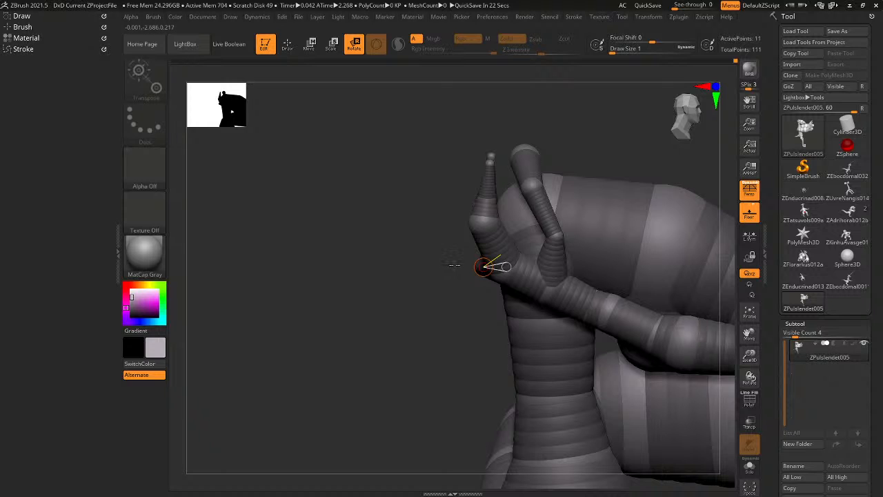
{"action": "right_click_drag", "start_coordinate": [482, 266], "coordinate": [523, 246]}
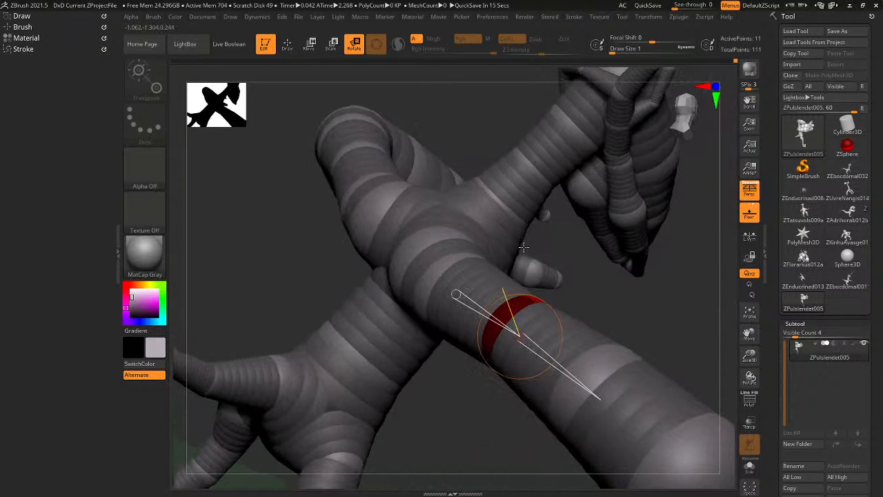
Grow a mirrored limb from the side of the forearms near the hands, with a short base and a long second segment.
{"action": "mouse_move", "coordinate": [380, 315]}
{"action": "right_mouse_down"}
{"action": "mouse_move", "coordinate": [475, 357]}
{"action": "mouse_move", "coordinate": [436, 207]}
{"action": "mouse_move", "coordinate": [417, 219]}
{"action": "mouse_move", "coordinate": [335, 152]}
{"action": "mouse_move", "coordinate": [349, 215]}
{"action": "right_mouse_up"}
{"action": "key", "text": "q"}
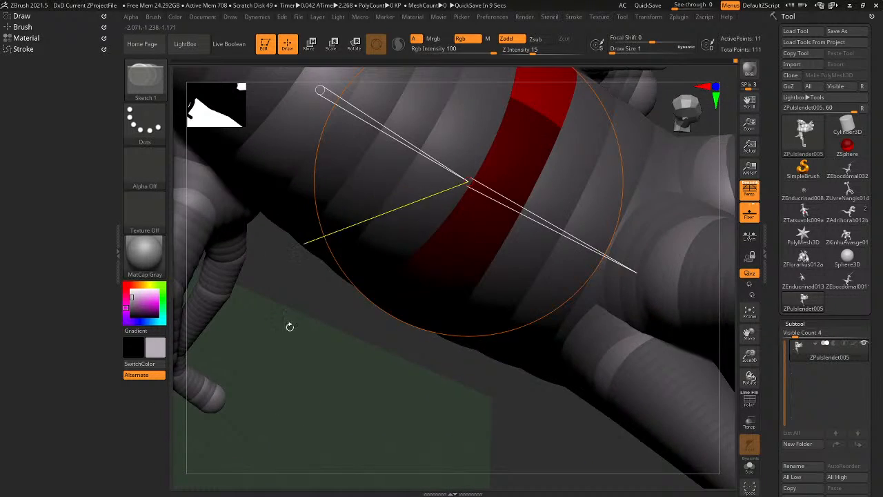
{"action": "right_click_drag", "start_coordinate": [289, 327], "coordinate": [562, 252]}
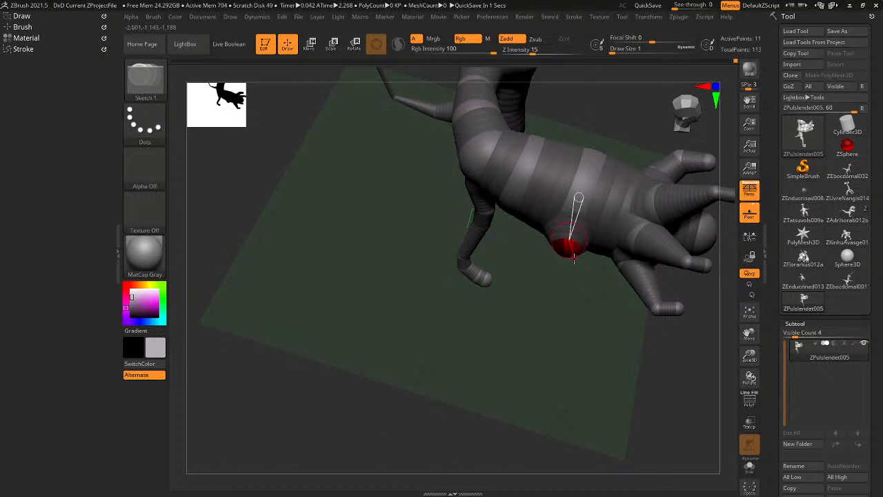
{"action": "key", "text": "w"}
{"action": "key", "text": "q"}
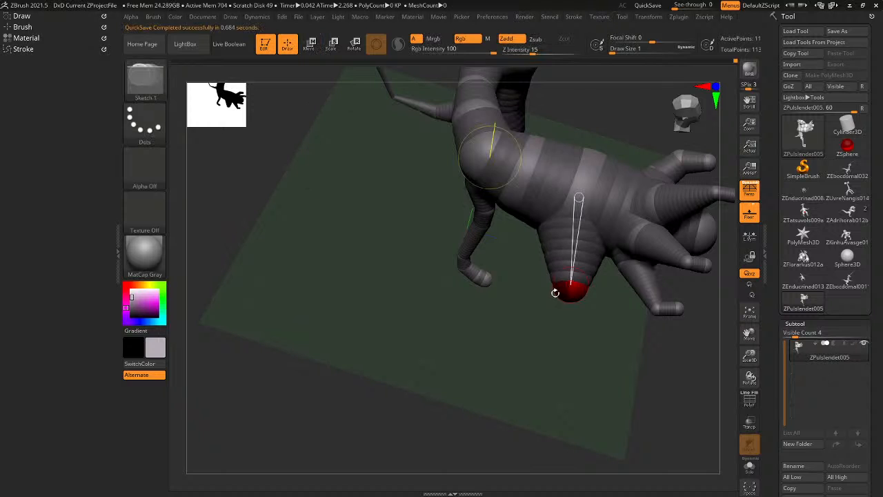
{"action": "key", "text": "w"}
{"action": "mouse_move", "coordinate": [537, 292]}
{"action": "left_mouse_down"}
{"action": "mouse_move", "coordinate": [445, 302]}
{"action": "mouse_move", "coordinate": [404, 313]}
{"action": "mouse_move", "coordinate": [376, 336]}
{"action": "left_mouse_up"}
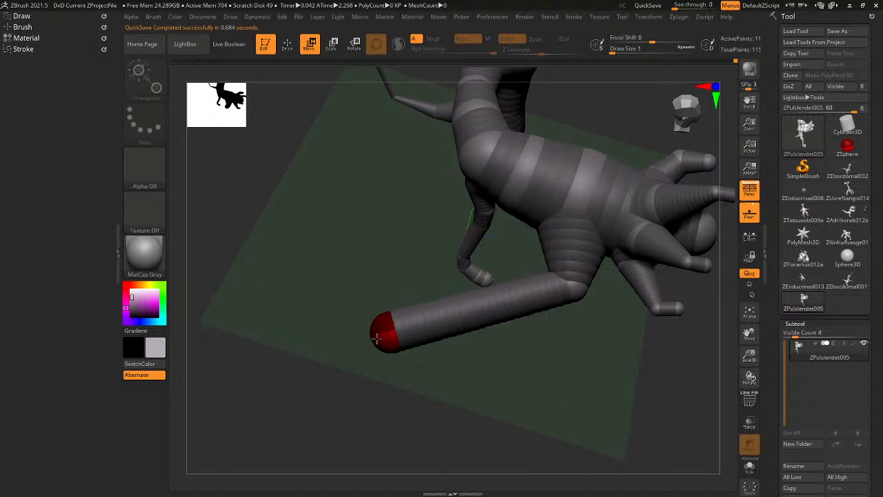
{"action": "mouse_move", "coordinate": [398, 301]}
{"action": "left_mouse_down", "text": "alt"}
{"action": "mouse_move", "coordinate": [465, 390]}
{"action": "mouse_move", "coordinate": [506, 410]}
{"action": "left_mouse_up", "text": "alt"}
Add a mirrored ZSphere on the upper arms and pull it outward into a thick new limb segment.
{"action": "key", "text": "q"}
{"action": "left_click", "coordinate": [606, 295]}
{"action": "left_click_drag", "start_coordinate": [578, 287], "coordinate": [545, 265]}
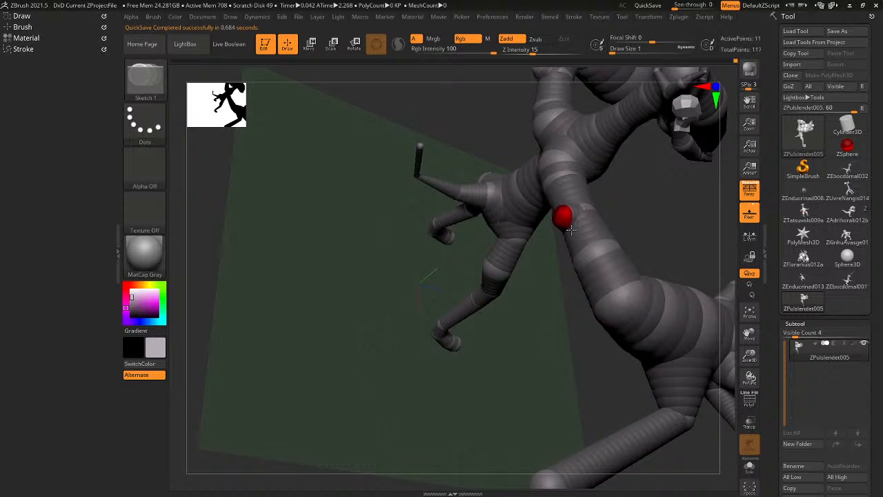
{"action": "key", "text": "w"}
{"action": "mouse_move", "coordinate": [567, 220]}
{"action": "left_mouse_down"}
{"action": "mouse_move", "coordinate": [463, 233]}
{"action": "mouse_move", "coordinate": [483, 222]}
{"action": "left_mouse_up"}
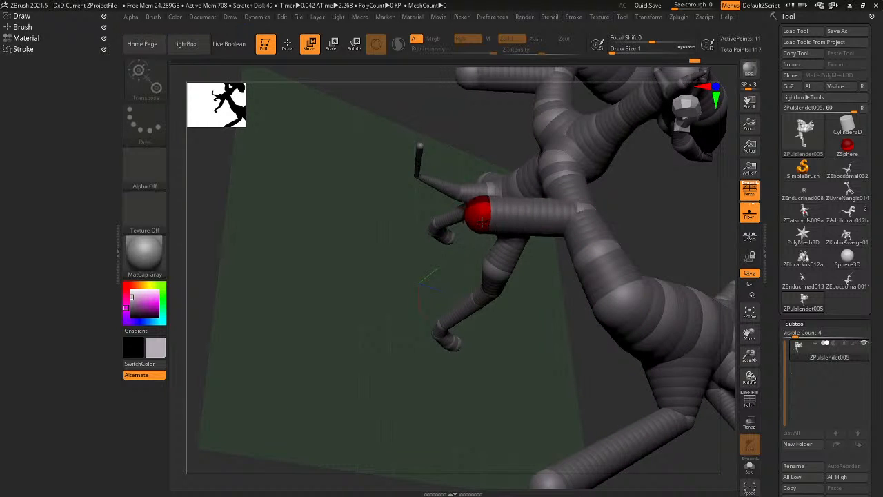
{"action": "mouse_move", "coordinate": [452, 266]}
{"action": "left_mouse_down"}
{"action": "mouse_move", "coordinate": [503, 247]}
{"action": "mouse_move", "coordinate": [478, 269]}
{"action": "mouse_move", "coordinate": [566, 276]}
{"action": "mouse_move", "coordinate": [447, 325]}
{"action": "left_mouse_up"}
Extend the upper-arm limb with a thinner second segment, undoing one change along the way.
{"action": "key", "text": "q"}
{"action": "key", "text": "w"}
{"action": "mouse_move", "coordinate": [395, 337]}
{"action": "left_mouse_down"}
{"action": "mouse_move", "coordinate": [434, 246]}
{"action": "mouse_move", "coordinate": [440, 273]}
{"action": "mouse_move", "coordinate": [246, 196]}
{"action": "mouse_move", "coordinate": [268, 222]}
{"action": "left_mouse_up"}
{"action": "key", "text": "a"}
{"action": "key", "text": "a"}
{"action": "key", "text": "ctrl+z"}
{"action": "key", "text": "q"}
{"action": "mouse_move", "coordinate": [306, 168]}
{"action": "left_mouse_down"}
{"action": "mouse_move", "coordinate": [439, 164]}
{"action": "mouse_move", "coordinate": [231, 136]}
{"action": "mouse_move", "coordinate": [291, 166]}
{"action": "mouse_move", "coordinate": [272, 168]}
{"action": "left_mouse_up"}
{"action": "key", "text": "w"}
{"action": "left_click_drag", "start_coordinate": [205, 156], "coordinate": [298, 145]}
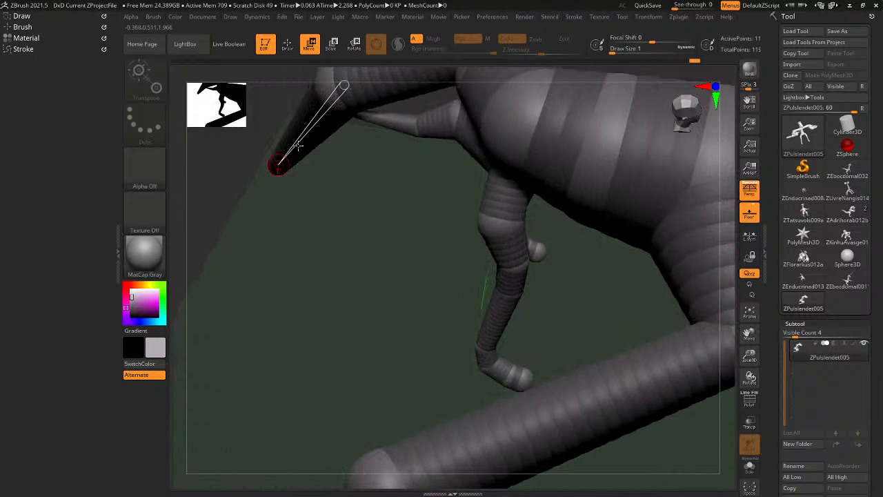
Straighten the upper-arm limb by rotating its segments, stretch its tip into a long tapered spike, and preview the skin.
{"action": "left_click_drag", "start_coordinate": [380, 89], "coordinate": [370, 72]}
{"action": "left_click_drag", "start_coordinate": [269, 138], "coordinate": [360, 247], "text": "alt"}
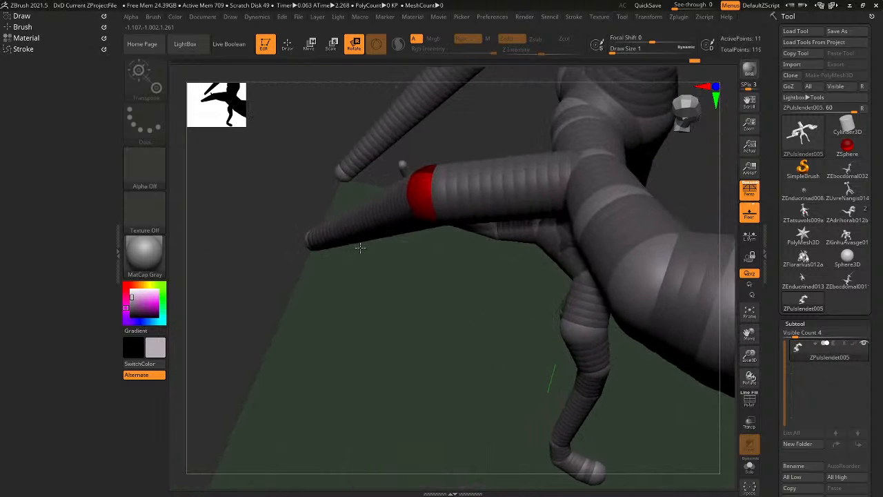
{"action": "left_click_drag", "start_coordinate": [249, 233], "coordinate": [90, 267]}
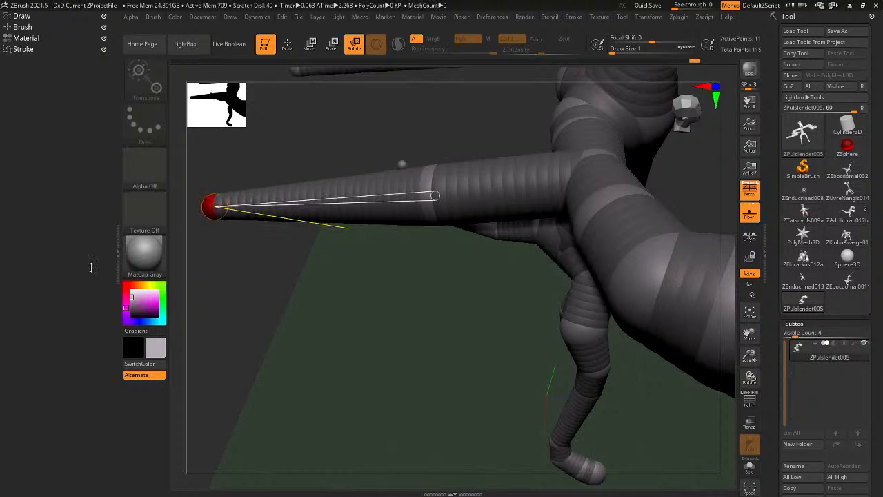
{"action": "key", "text": "a"}
{"action": "key", "text": "f"}
{"action": "left_click_drag", "start_coordinate": [353, 309], "coordinate": [344, 294]}
{"action": "key", "text": "a"}
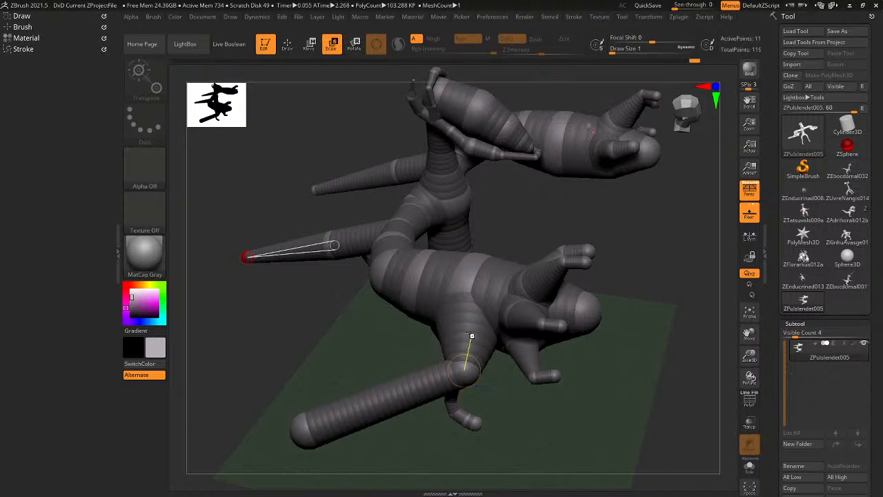
Insert a ZSphere at the base of the forearm limb where it meets the forearm and preview the adaptive skin.
{"action": "key", "text": "q"}
{"action": "key", "text": "e"}
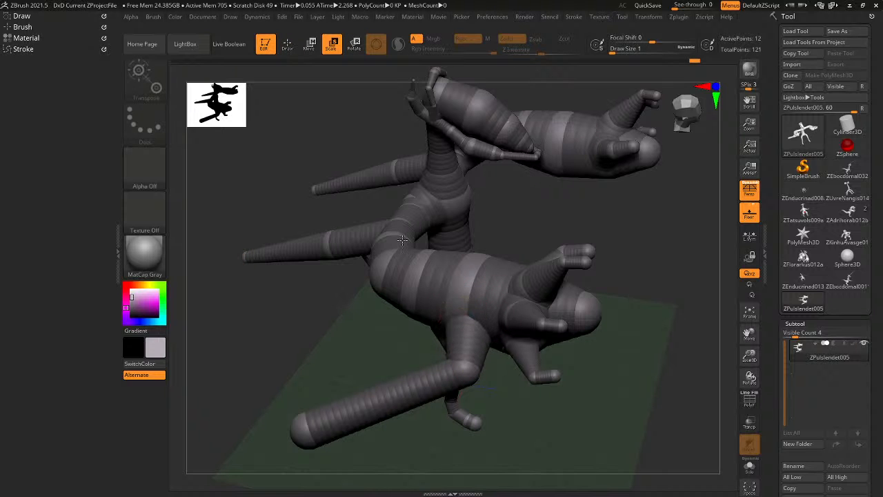
{"action": "key", "text": "a"}
{"action": "right_click_drag", "start_coordinate": [402, 240], "coordinate": [419, 300]}
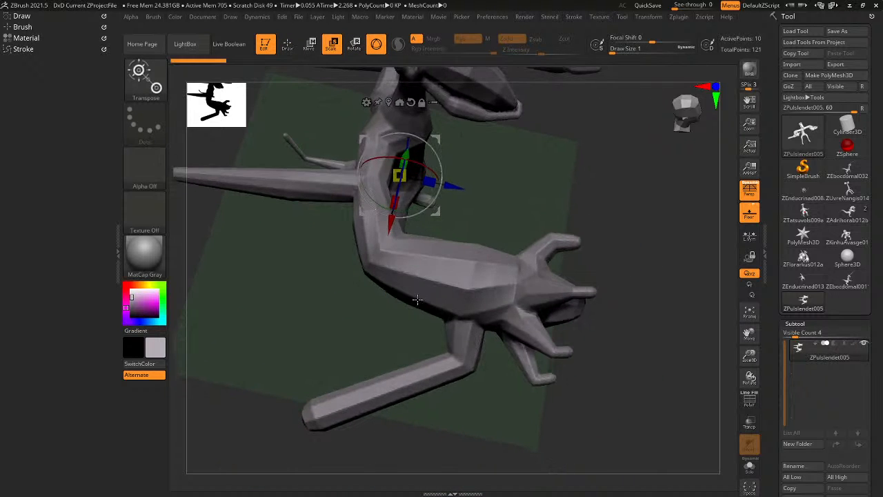
{"action": "key", "text": "a"}
{"action": "key", "text": "a"}
{"action": "right_click_drag", "start_coordinate": [429, 374], "coordinate": [469, 236], "text": "alt"}
{"action": "key", "text": "a"}
Try rotating the forearm limb's segments from below and undo the rotations.
{"action": "right_click_drag", "start_coordinate": [430, 258], "coordinate": [416, 266]}
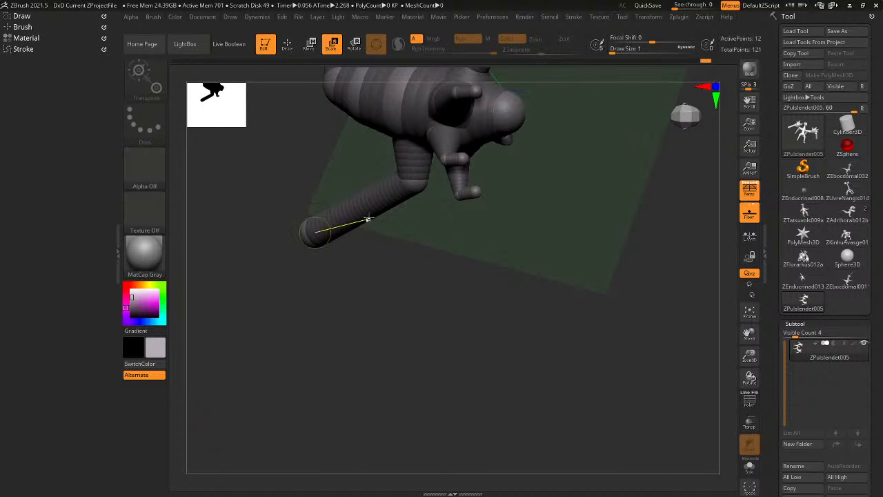
{"action": "left_click_drag", "start_coordinate": [409, 172], "coordinate": [391, 169]}
{"action": "left_click_drag", "start_coordinate": [343, 186], "coordinate": [336, 201]}
{"action": "right_click_drag", "start_coordinate": [325, 219], "coordinate": [476, 278], "text": "alt"}
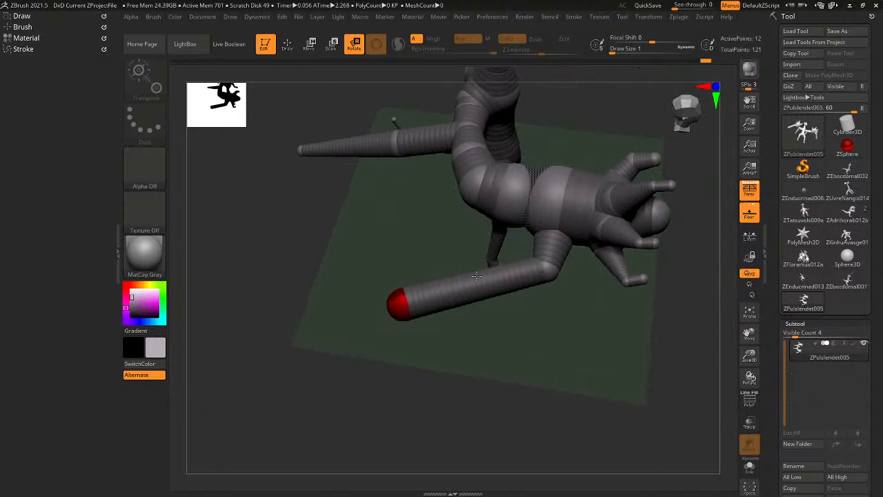
{"action": "key", "text": "ctrl+z"}
{"action": "key", "text": "ctrl+z"}
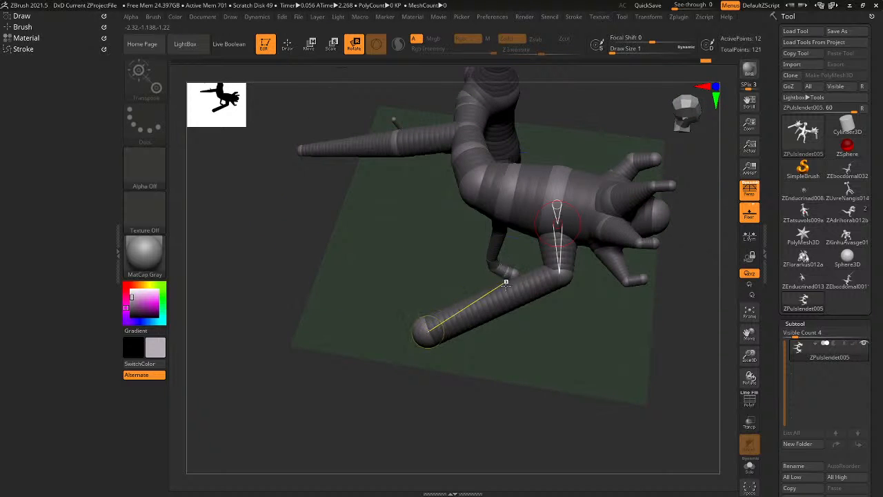
Move the end of the forearm limb upward, add a smaller ZSphere at its tip and pull it out into another segment.
{"action": "left_click_drag", "start_coordinate": [481, 306], "coordinate": [448, 287]}
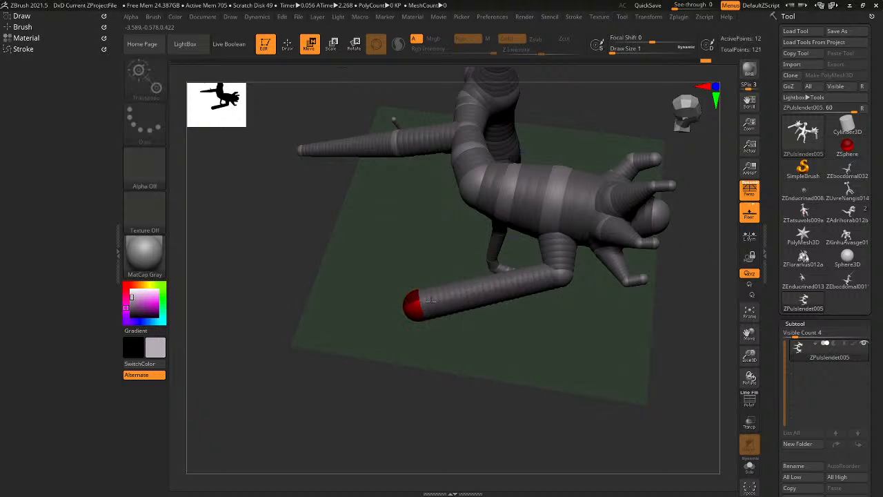
{"action": "left_click_drag", "start_coordinate": [428, 290], "coordinate": [433, 282]}
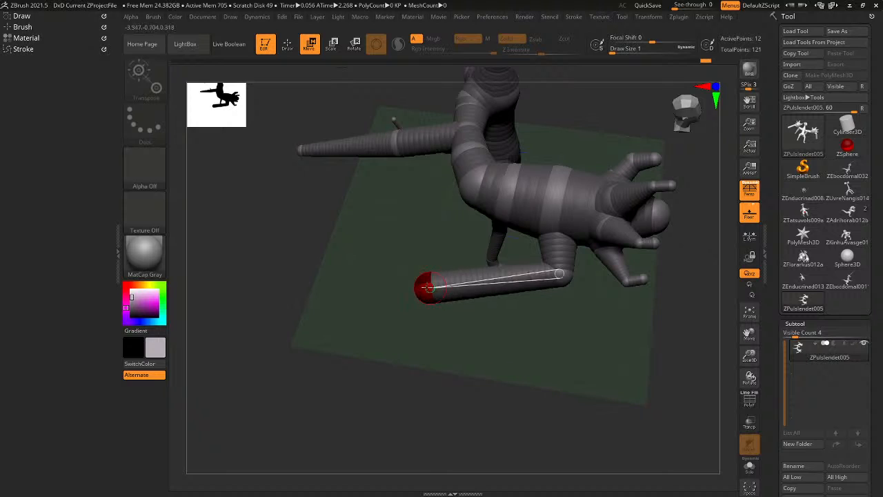
{"action": "right_click_drag", "start_coordinate": [433, 282], "coordinate": [458, 286]}
{"action": "key", "text": "q"}
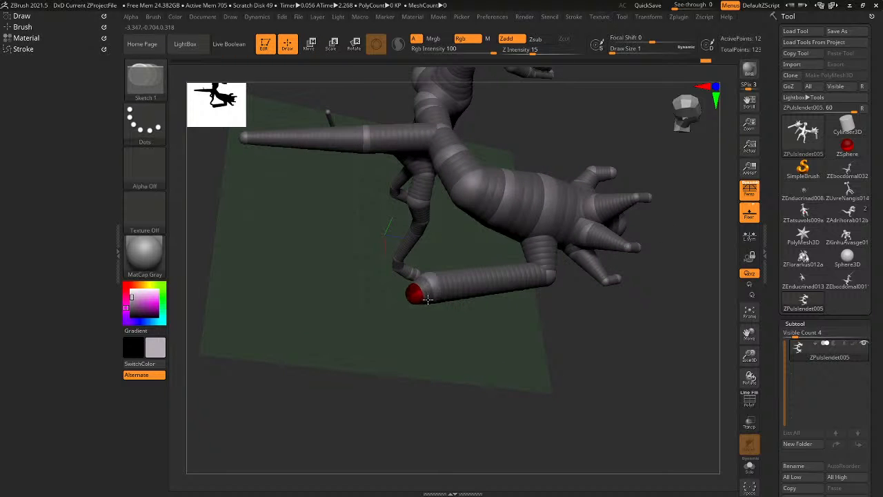
{"action": "key", "text": "w"}
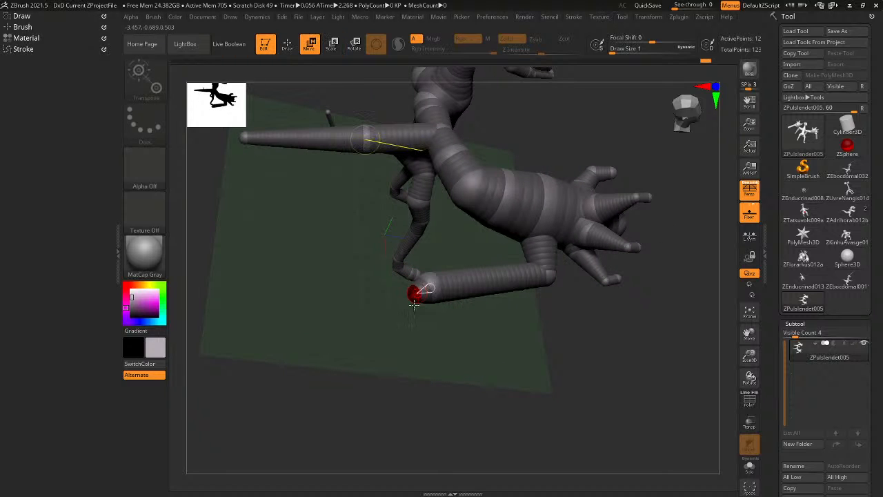
{"action": "left_click_drag", "start_coordinate": [414, 295], "coordinate": [211, 283]}
Rotate the forearm limb's joints so it sweeps straight back alongside the upper-arm spike, checking the skin preview.
{"action": "left_click_drag", "start_coordinate": [236, 262], "coordinate": [305, 200]}
{"action": "key", "text": "r"}
{"action": "left_click_drag", "start_coordinate": [339, 227], "coordinate": [321, 296]}
{"action": "key", "text": "a"}
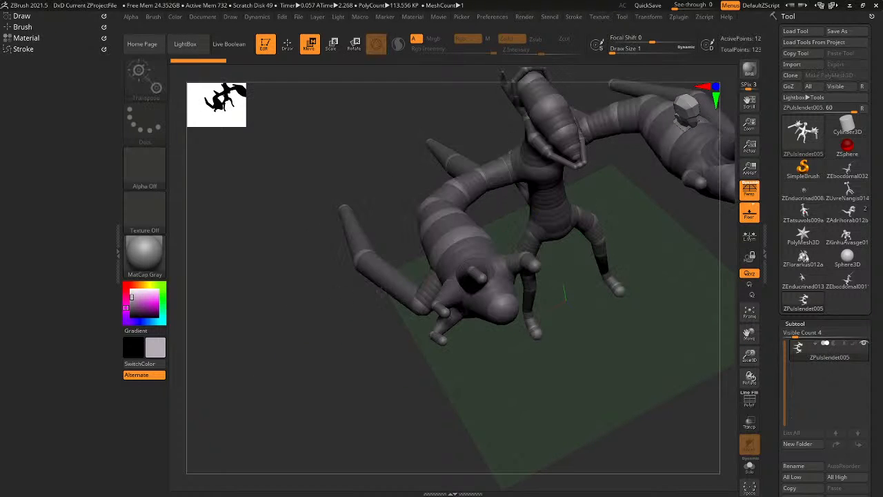
{"action": "key", "text": "r"}
{"action": "left_click_drag", "start_coordinate": [412, 295], "coordinate": [422, 269]}
{"action": "left_click_drag", "start_coordinate": [359, 311], "coordinate": [379, 255]}
{"action": "left_click_drag", "start_coordinate": [425, 286], "coordinate": [448, 271]}
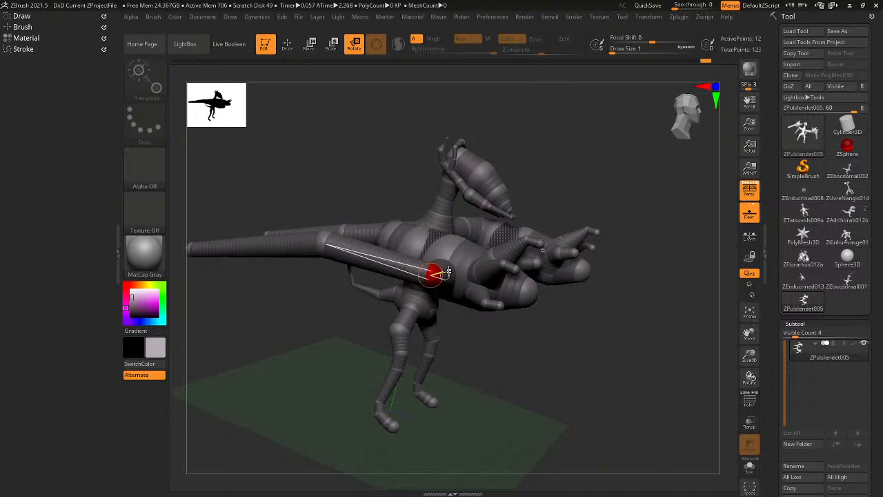
{"action": "left_click_drag", "start_coordinate": [354, 256], "coordinate": [340, 271]}
{"action": "left_click_drag", "start_coordinate": [258, 262], "coordinate": [457, 429]}
Adjust the scale of the forearm spike's ZSpheres and preview the adaptive skin of all four spikes from the side.
{"action": "key", "text": "e"}
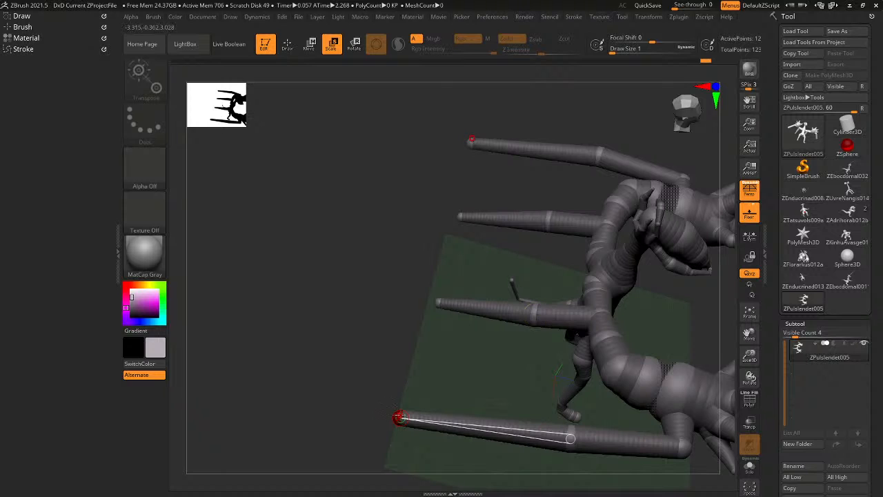
{"action": "left_click_drag", "start_coordinate": [392, 377], "coordinate": [311, 334], "text": "alt"}
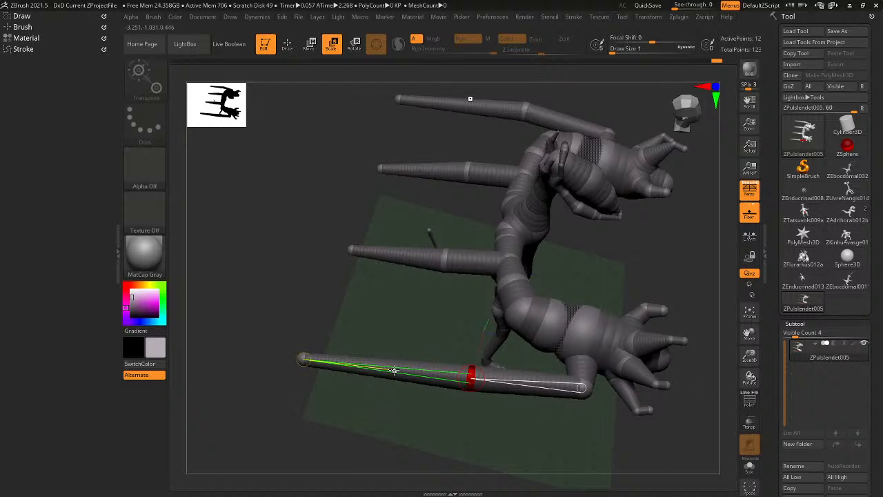
{"action": "key", "text": "a"}
{"action": "right_click_drag", "start_coordinate": [401, 366], "coordinate": [415, 312]}
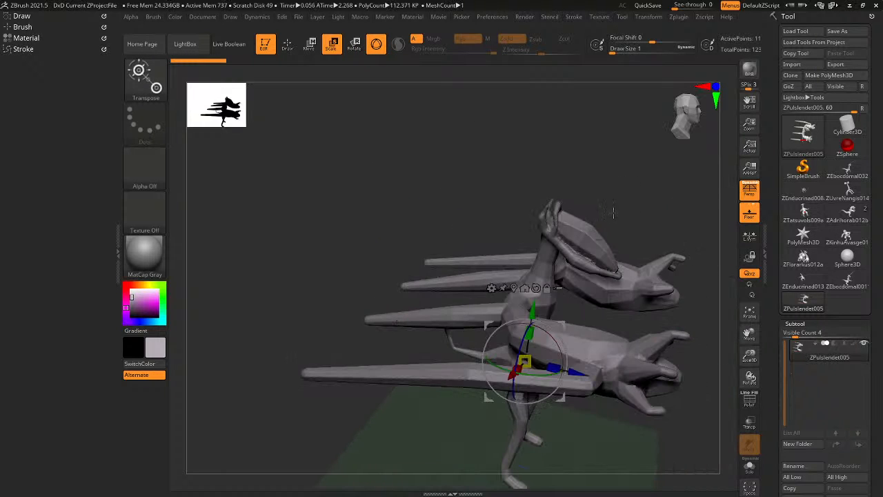
Turn off the adaptive skin preview and enlarge the ZSpheres at the hips and upper thighs.
{"action": "right_click_drag", "start_coordinate": [613, 213], "coordinate": [603, 131]}
{"action": "right_click_drag", "start_coordinate": [621, 379], "coordinate": [625, 219]}
{"action": "key", "text": "a"}
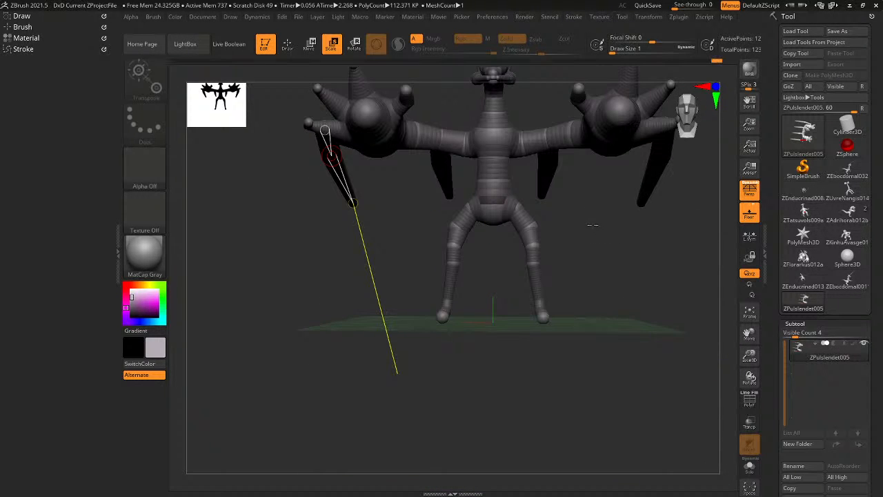
{"action": "right_click_drag", "start_coordinate": [526, 239], "coordinate": [515, 312], "text": "ctrl"}
{"action": "left_click_drag", "start_coordinate": [439, 289], "coordinate": [457, 260]}
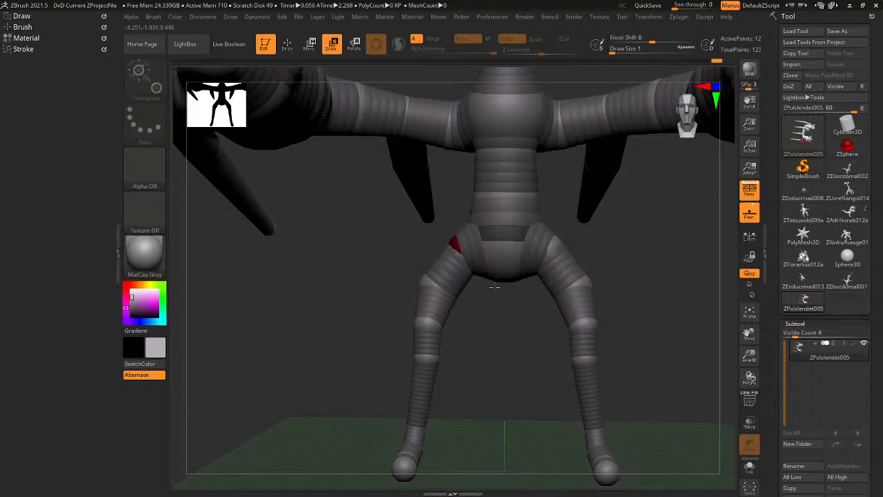
{"action": "left_click_drag", "start_coordinate": [493, 286], "coordinate": [545, 440]}
{"action": "left_click_drag", "start_coordinate": [432, 283], "coordinate": [583, 455]}
Rotate the lower legs slightly inward and scale up the ZSpheres of the calves.
{"action": "right_click_drag", "start_coordinate": [496, 365], "coordinate": [476, 316], "text": "alt"}
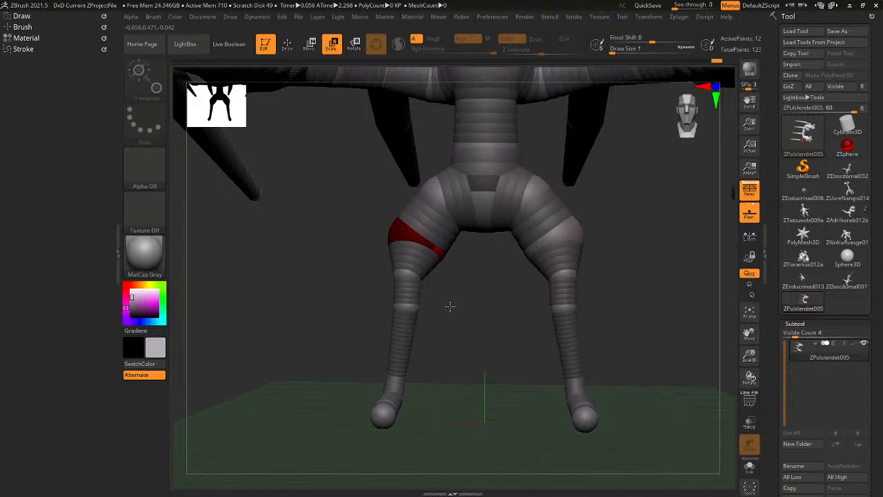
{"action": "key", "text": "r"}
{"action": "left_click_drag", "start_coordinate": [411, 275], "coordinate": [422, 310]}
{"action": "key", "text": "e"}
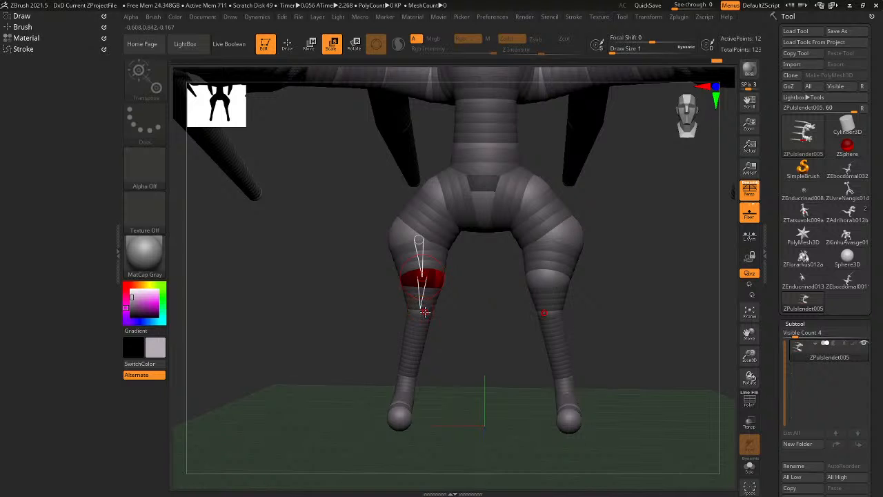
{"action": "left_click_drag", "start_coordinate": [425, 312], "coordinate": [679, 495]}
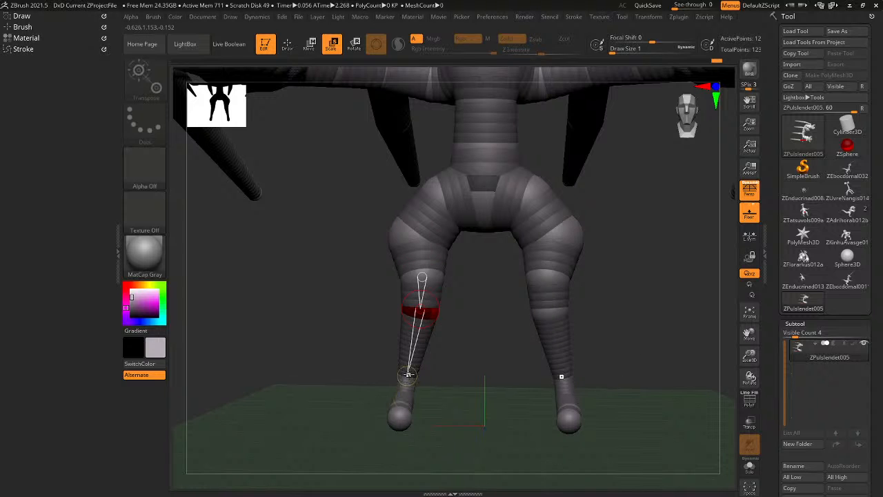
{"action": "left_click_drag", "start_coordinate": [407, 375], "coordinate": [498, 407]}
{"action": "left_click_drag", "start_coordinate": [421, 306], "coordinate": [728, 493]}
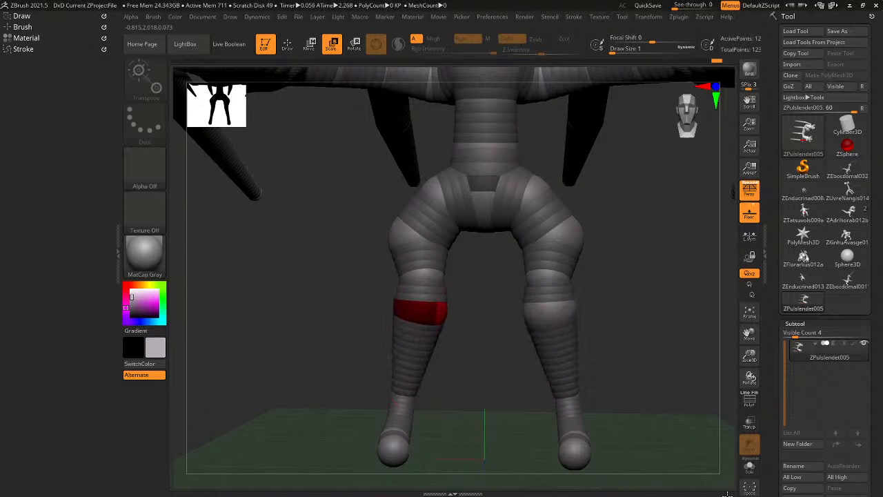
{"action": "mouse_move", "coordinate": [448, 388]}
{"action": "left_mouse_down"}
{"action": "mouse_move", "coordinate": [383, 387]}
{"action": "mouse_move", "coordinate": [457, 381]}
{"action": "left_mouse_up"}
Delete the foot and ankle ZSpheres and rotate the shin so the leg ends in a tapered point.
{"action": "key", "text": "q"}
{"action": "left_click", "coordinate": [397, 438], "text": "alt"}
{"action": "left_click", "coordinate": [391, 411], "text": "alt"}
{"action": "key", "text": "r"}
{"action": "mouse_move", "coordinate": [402, 393]}
{"action": "left_mouse_down"}
{"action": "mouse_move", "coordinate": [418, 413]}
{"action": "mouse_move", "coordinate": [405, 407]}
{"action": "left_mouse_up"}
{"action": "key", "text": "f"}
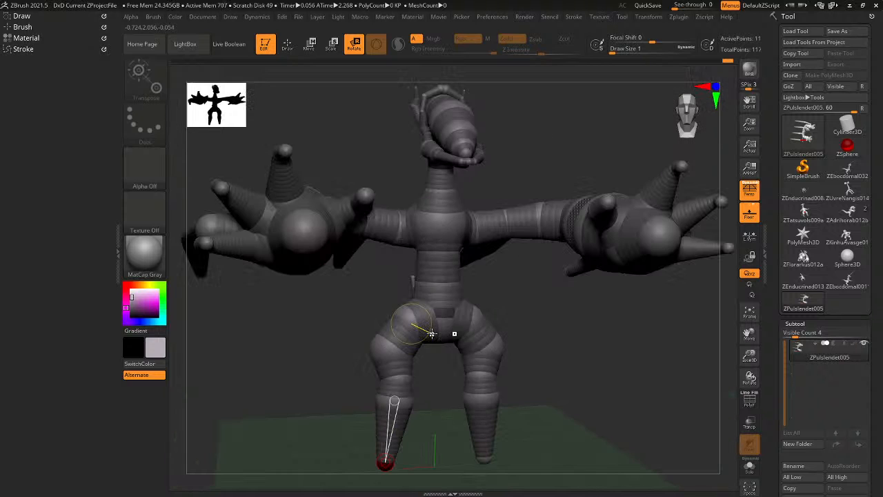
Try enlarging the thigh ZSphere and undo the scaling.
{"action": "left_click_drag", "start_coordinate": [443, 375], "coordinate": [418, 205], "text": "alt"}
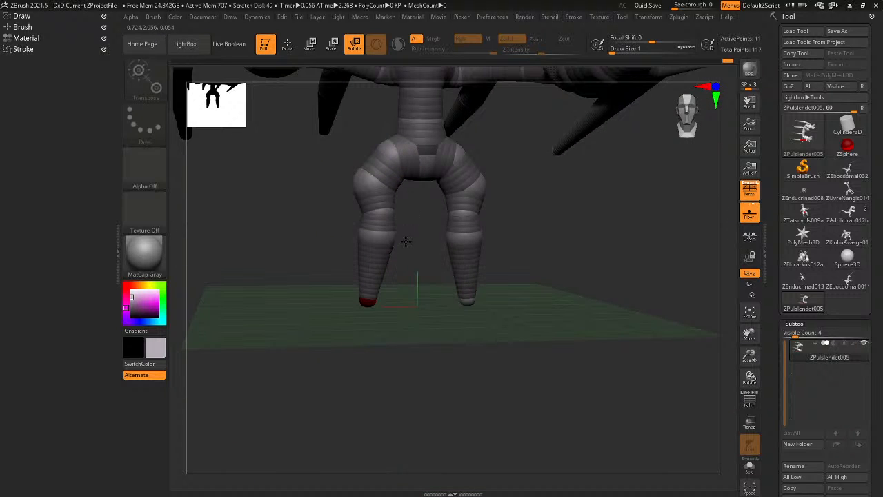
{"action": "key", "text": "w"}
{"action": "key", "text": "e"}
{"action": "left_click_drag", "start_coordinate": [380, 181], "coordinate": [503, 401]}
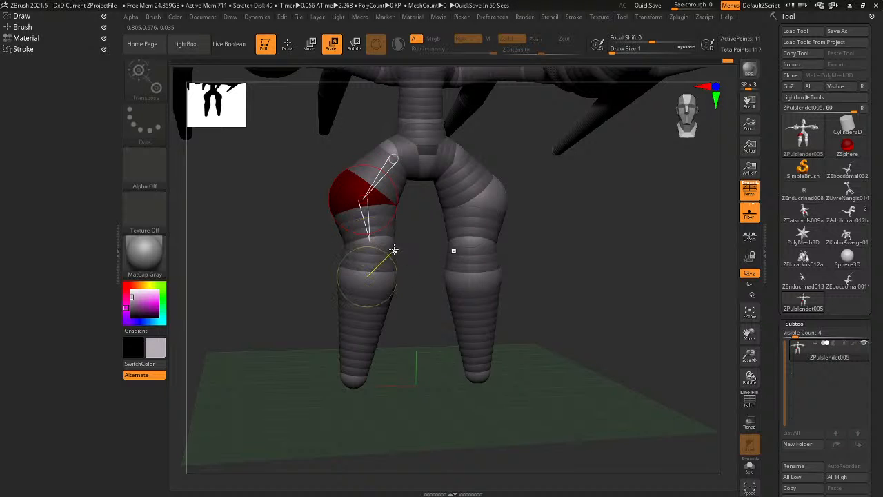
{"action": "key", "text": "ctrl+z"}
Scale the segment around the knee and rotate the lower leg's segments downward.
{"action": "left_click_drag", "start_coordinate": [389, 215], "coordinate": [411, 303]}
{"action": "left_click", "coordinate": [365, 331]}
{"action": "key", "text": "r"}
{"action": "left_click_drag", "start_coordinate": [377, 216], "coordinate": [376, 251]}
{"action": "left_click_drag", "start_coordinate": [342, 285], "coordinate": [389, 300]}
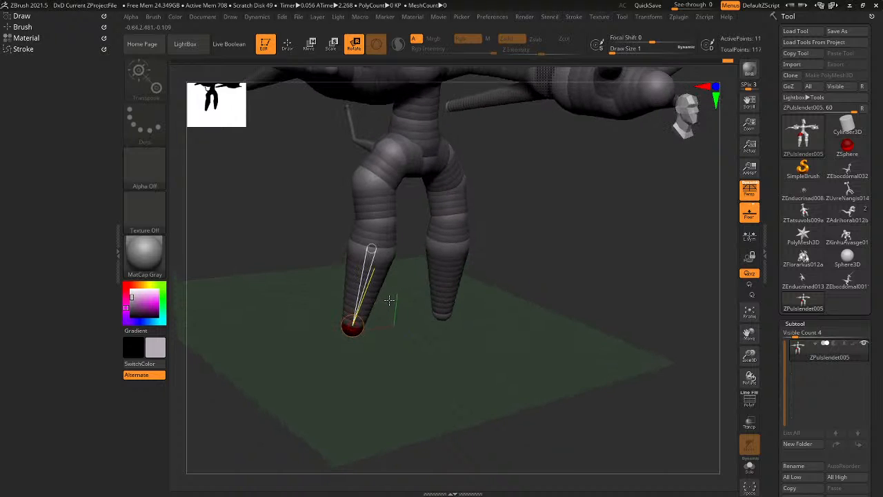
{"action": "left_click_drag", "start_coordinate": [464, 276], "coordinate": [448, 292]}
Try deleting the ZSphere at the shin's tip and undo the deletion.
{"action": "key", "text": "q"}
{"action": "left_click", "coordinate": [350, 311], "text": "alt"}
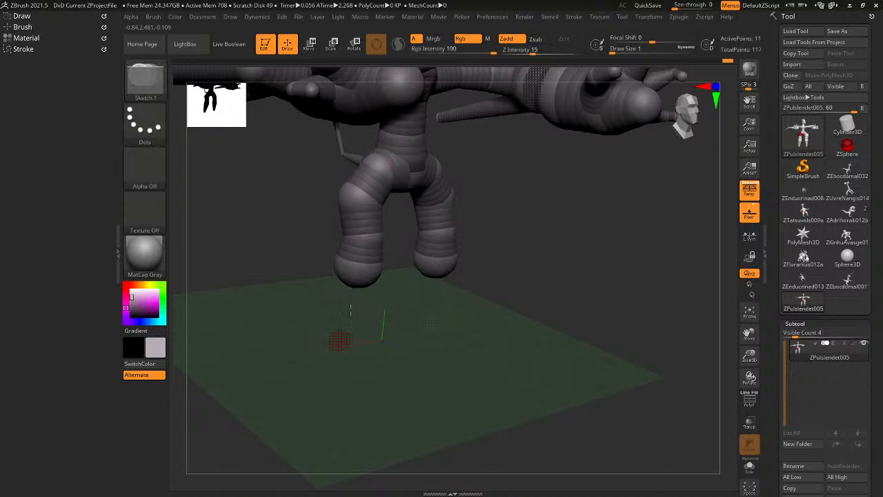
{"action": "key", "text": "ctrl+z"}
Lengthen the leg by moving its lower part down and insert a ZSphere in the segment below the thigh.
{"action": "key", "text": "w"}
{"action": "mouse_move", "coordinate": [349, 325]}
{"action": "left_mouse_down"}
{"action": "mouse_move", "coordinate": [343, 363]}
{"action": "mouse_move", "coordinate": [289, 355]}
{"action": "left_mouse_up"}
{"action": "left_click", "coordinate": [340, 375]}
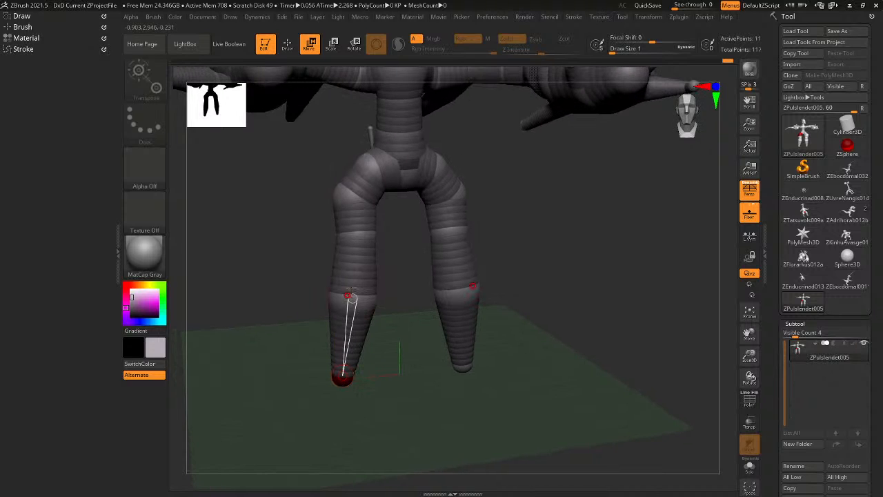
{"action": "key", "text": "q"}
{"action": "key", "text": "e"}
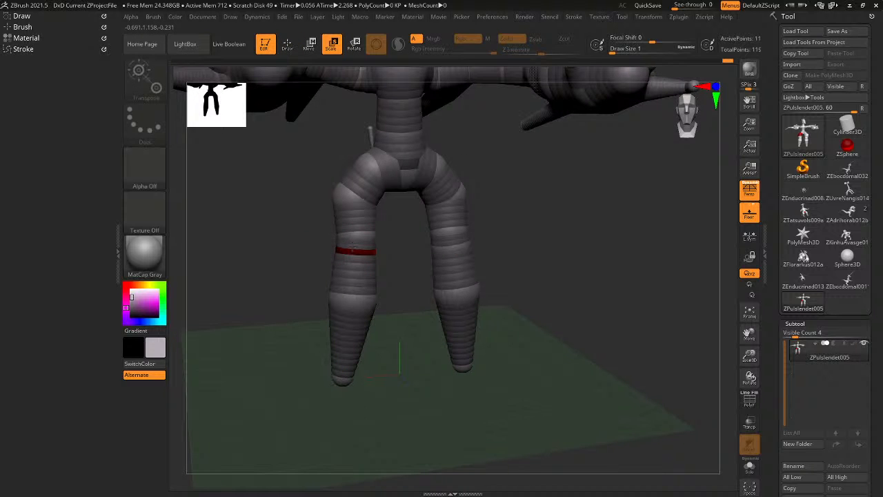
{"action": "key", "text": "q"}
{"action": "key", "text": "e"}
Adjust the scale of the thigh ZSpheres from the front view.
{"action": "mouse_move", "coordinate": [352, 211]}
{"action": "right_mouse_down", "text": "alt"}
{"action": "mouse_move", "coordinate": [375, 266]}
{"action": "mouse_move", "coordinate": [377, 302]}
{"action": "right_mouse_up", "text": "alt"}
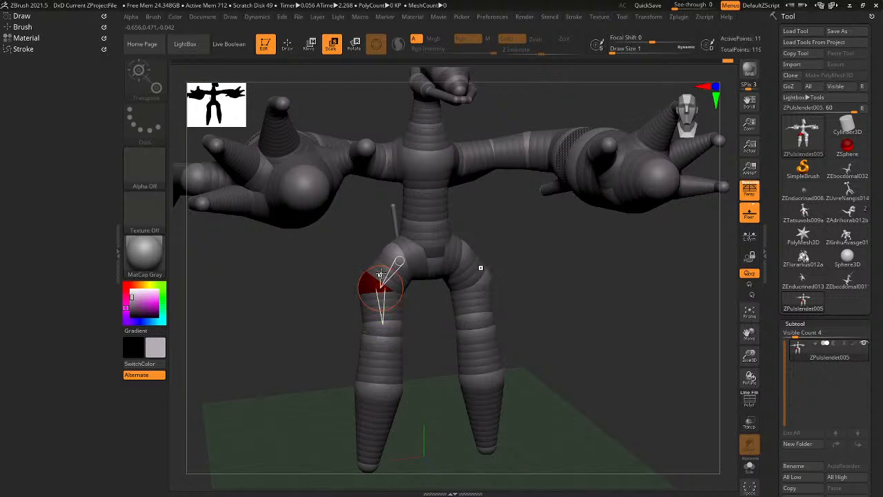
{"action": "right_click_drag", "start_coordinate": [394, 271], "coordinate": [386, 266]}
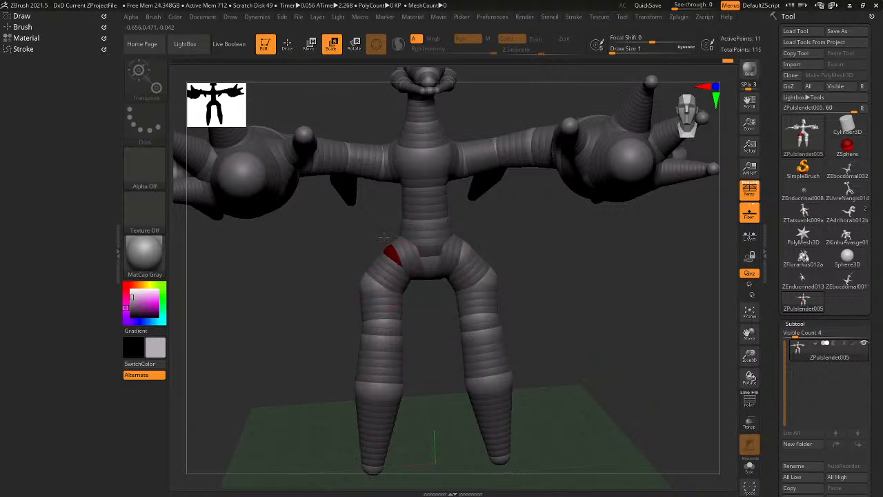
{"action": "right_click_drag", "start_coordinate": [390, 259], "coordinate": [362, 290]}
{"action": "key", "text": "w"}
{"action": "key", "text": "e"}
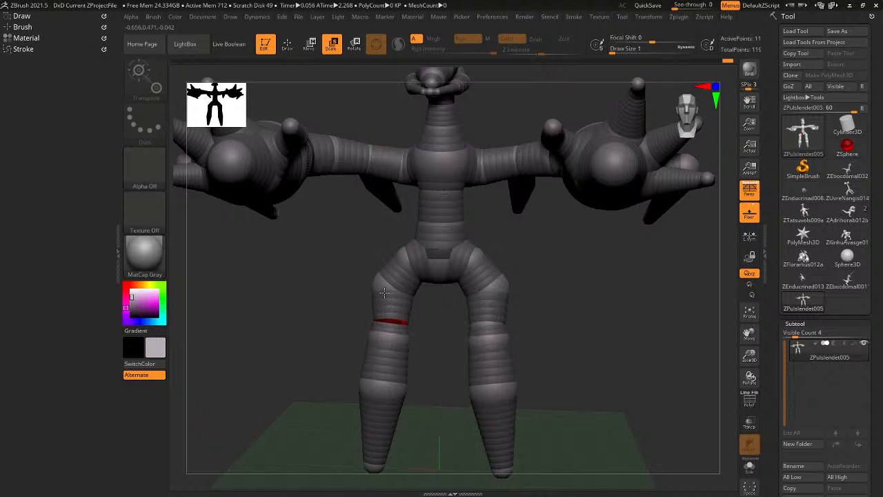
{"action": "left_click_drag", "start_coordinate": [392, 289], "coordinate": [387, 335]}
Insert another ZSphere between the knee and the calf and scale it.
{"action": "key", "text": "q"}
{"action": "left_click", "coordinate": [383, 366]}
{"action": "key", "text": "e"}
{"action": "left_click_drag", "start_coordinate": [383, 375], "coordinate": [348, 320]}
{"action": "right_click_drag", "start_coordinate": [387, 407], "coordinate": [400, 394]}
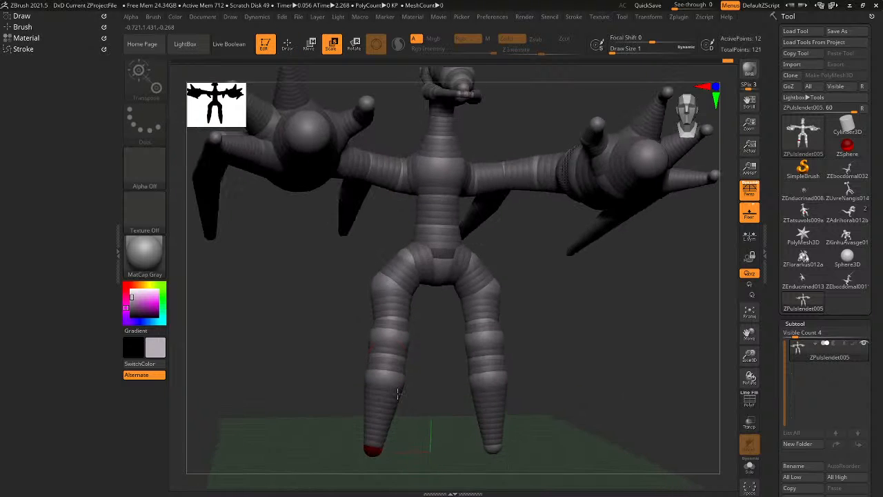
Insert a ZSphere halfway down the tapered shin and scale the shin's ZSpheres.
{"action": "key", "text": "w"}
{"action": "key", "text": "q"}
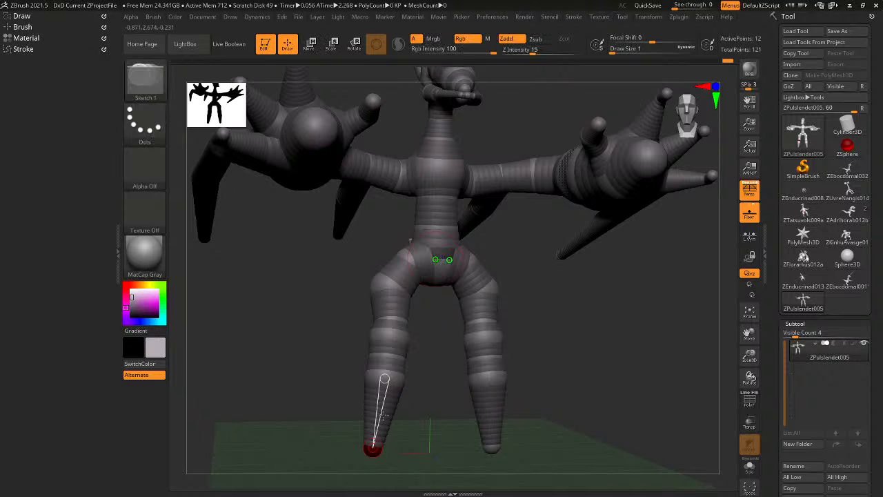
{"action": "key", "text": "e"}
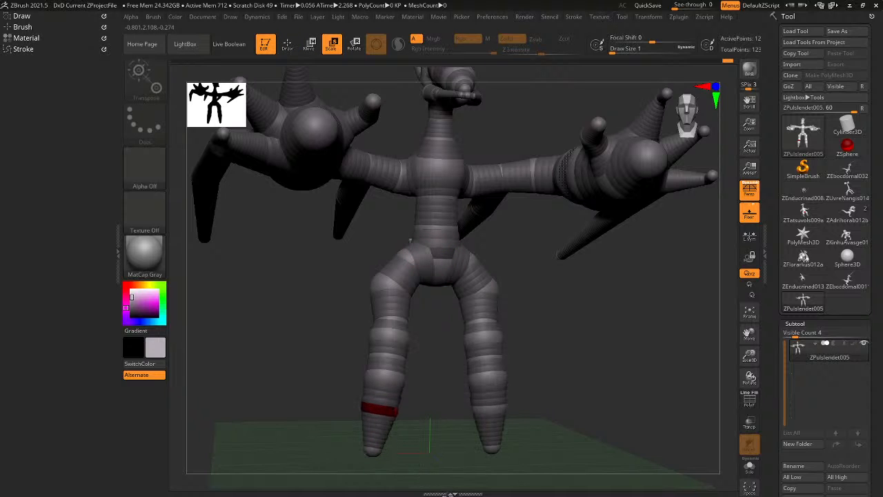
{"action": "left_click_drag", "start_coordinate": [379, 433], "coordinate": [405, 481]}
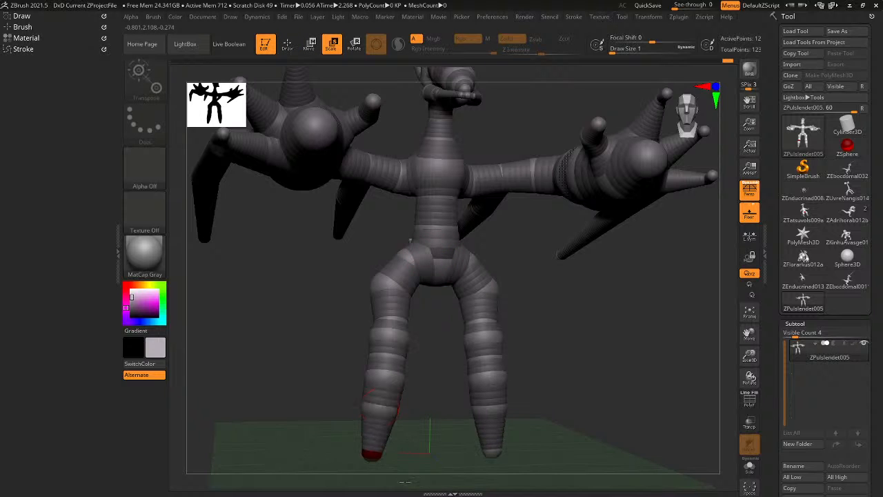
Move the pointed tip of the leg downward to lengthen the shin.
{"action": "left_click_drag", "start_coordinate": [439, 442], "coordinate": [418, 358], "text": "alt"}
{"action": "left_click_drag", "start_coordinate": [353, 366], "coordinate": [426, 334]}
{"action": "key", "text": "w"}
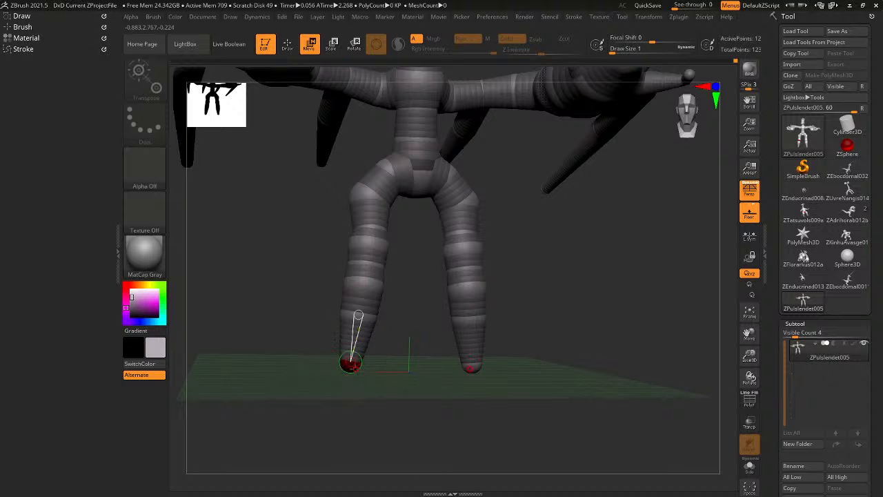
{"action": "key", "text": "e"}
{"action": "key", "text": "w"}
{"action": "mouse_move", "coordinate": [350, 363]}
{"action": "left_mouse_down"}
{"action": "mouse_move", "coordinate": [348, 411]}
{"action": "mouse_move", "coordinate": [330, 426]}
{"action": "mouse_move", "coordinate": [396, 412]}
{"action": "left_mouse_up"}
Insert two more ZSpheres in the lengthened shin and adjust their scale above the pointed tip.
{"action": "key", "text": "q"}
{"action": "left_click", "coordinate": [354, 364]}
{"action": "key", "text": "e"}
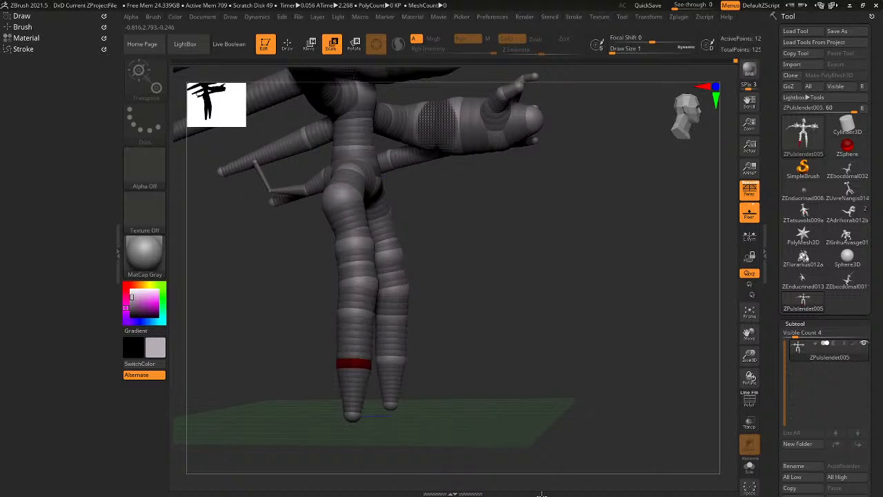
{"action": "mouse_move", "coordinate": [417, 378]}
{"action": "left_mouse_down"}
{"action": "mouse_move", "coordinate": [385, 378]}
{"action": "mouse_move", "coordinate": [425, 436]}
{"action": "mouse_move", "coordinate": [628, 494]}
{"action": "left_mouse_up"}
{"action": "key", "text": "q"}
{"action": "left_click", "coordinate": [356, 384]}
{"action": "key", "text": "e"}
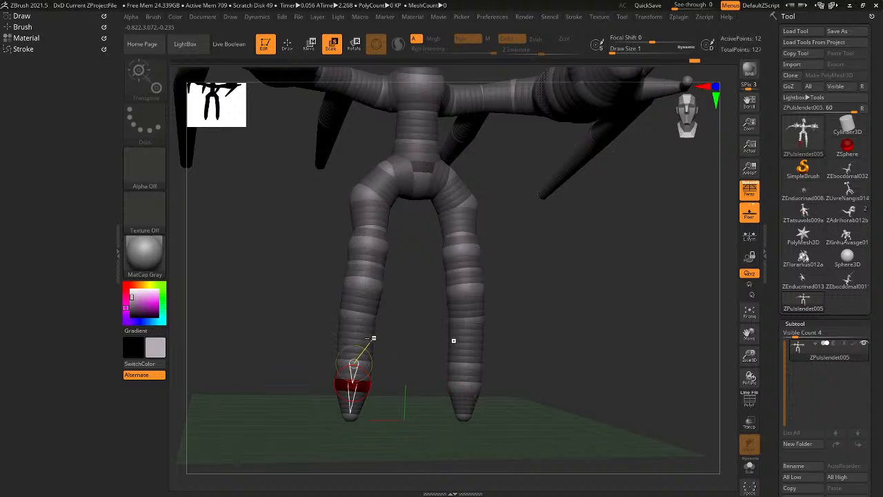
{"action": "key", "text": "w"}
Enlarge the calf ZSphere so the lower leg bulges above its pointed end.
{"action": "key", "text": "q"}
{"action": "left_click", "coordinate": [356, 336]}
{"action": "key", "text": "e"}
{"action": "mouse_move", "coordinate": [356, 336]}
{"action": "left_mouse_down"}
{"action": "mouse_move", "coordinate": [560, 467]}
{"action": "mouse_move", "coordinate": [424, 354]}
{"action": "left_mouse_up"}
{"action": "left_click", "coordinate": [453, 295]}
{"action": "mouse_move", "coordinate": [451, 394]}
{"action": "left_mouse_down"}
{"action": "mouse_move", "coordinate": [447, 360]}
{"action": "mouse_move", "coordinate": [431, 356]}
{"action": "mouse_move", "coordinate": [430, 265]}
{"action": "left_mouse_up"}
Delete the extra ZSphere in the lower thigh and move the remaining segments up to shorten the leg.
{"action": "key", "text": "q"}
{"action": "left_click", "coordinate": [400, 244], "text": "alt"}
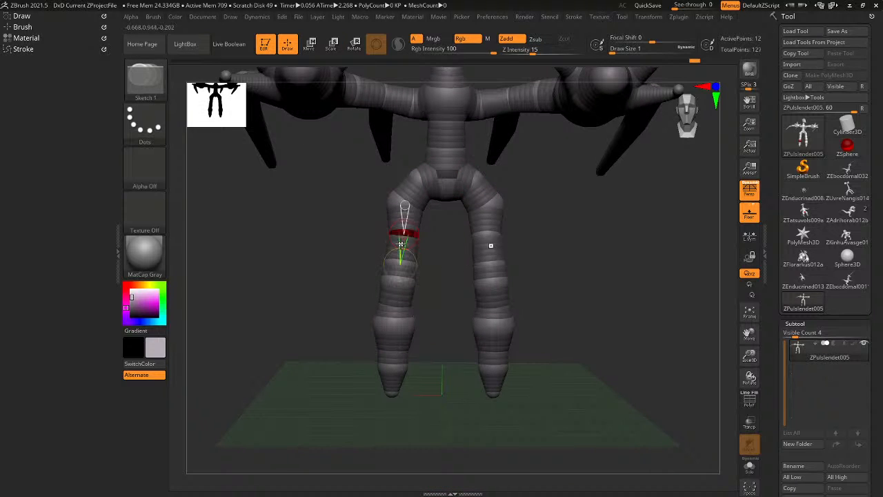
{"action": "left_click", "coordinate": [403, 234]}
{"action": "key", "text": "w"}
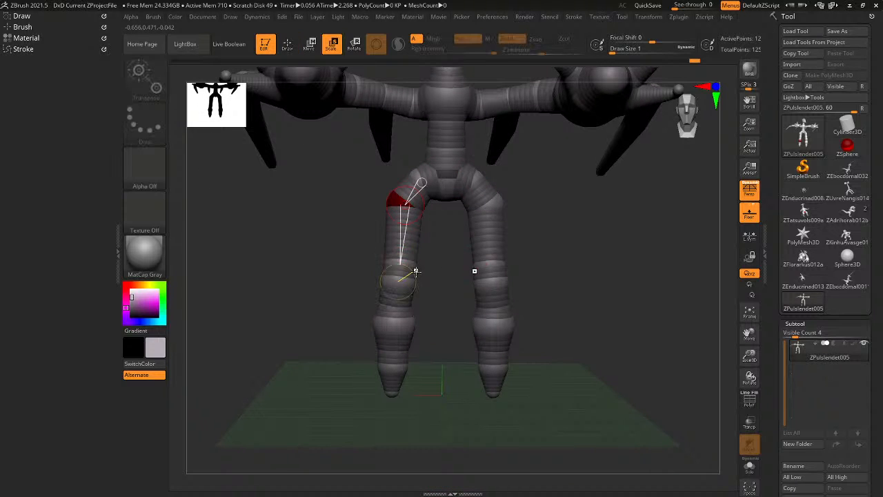
{"action": "left_click_drag", "start_coordinate": [402, 296], "coordinate": [406, 245]}
{"action": "key", "text": "r"}
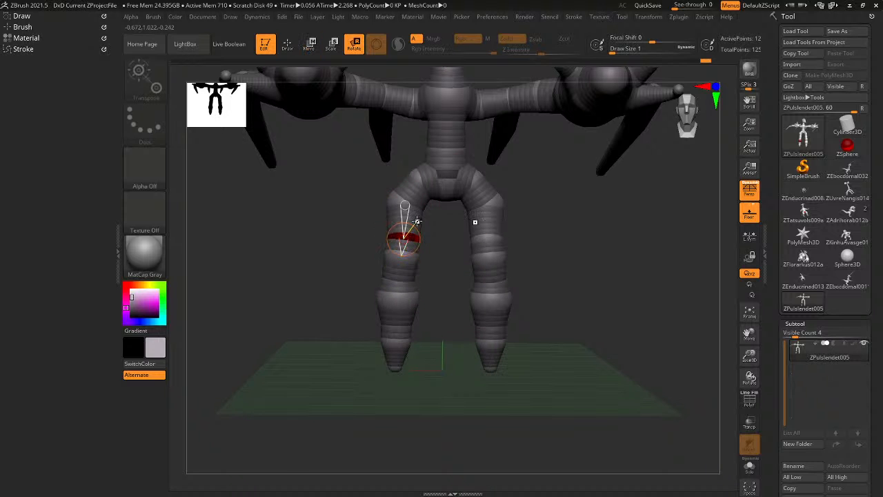
Reposition the tail's base from the side, insert a ZSphere in it and enlarge the tail's segments.
{"action": "mouse_move", "coordinate": [418, 222]}
{"action": "right_mouse_down"}
{"action": "mouse_move", "coordinate": [429, 244]}
{"action": "mouse_move", "coordinate": [460, 220]}
{"action": "mouse_move", "coordinate": [437, 261]}
{"action": "mouse_move", "coordinate": [426, 264]}
{"action": "mouse_move", "coordinate": [476, 264]}
{"action": "mouse_move", "coordinate": [447, 270]}
{"action": "mouse_move", "coordinate": [483, 232]}
{"action": "mouse_move", "coordinate": [514, 243]}
{"action": "right_mouse_up"}
{"action": "key", "text": "f"}
{"action": "key", "text": "q"}
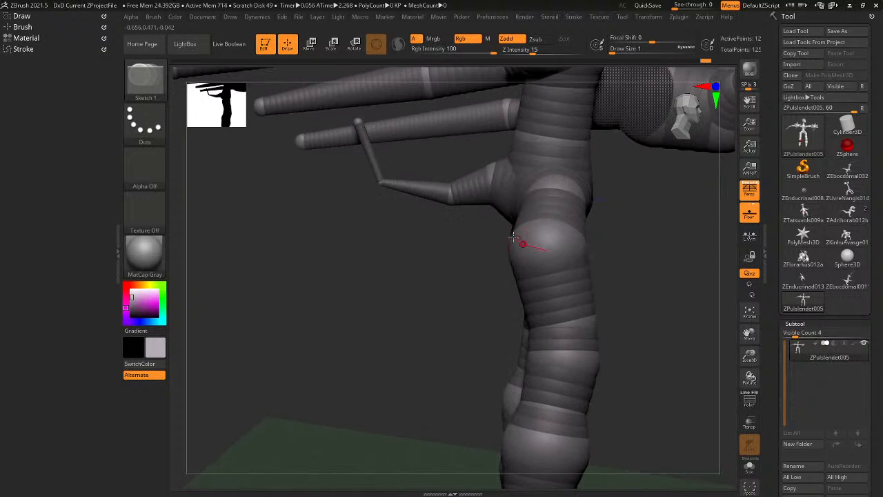
{"action": "key", "text": "w"}
{"action": "mouse_move", "coordinate": [476, 188]}
{"action": "left_mouse_down"}
{"action": "mouse_move", "coordinate": [473, 181]}
{"action": "mouse_move", "coordinate": [440, 195]}
{"action": "mouse_move", "coordinate": [492, 283]}
{"action": "mouse_move", "coordinate": [506, 339]}
{"action": "left_mouse_up"}
{"action": "key", "text": "q"}
{"action": "left_click", "coordinate": [487, 191]}
{"action": "key", "text": "e"}
{"action": "right_click_drag", "start_coordinate": [345, 204], "coordinate": [491, 304]}
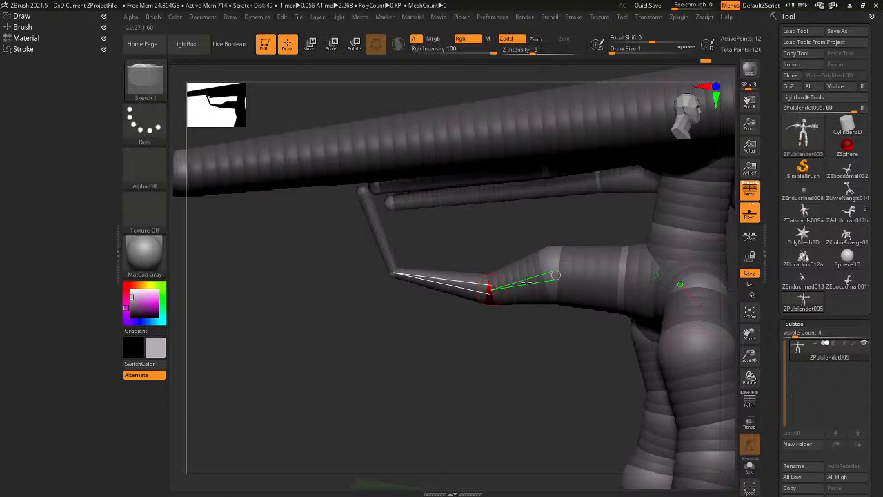
Rotate the tail's segments from its base so the tail hangs down behind the legs.
{"action": "key", "text": "r"}
{"action": "left_click_drag", "start_coordinate": [523, 282], "coordinate": [518, 238]}
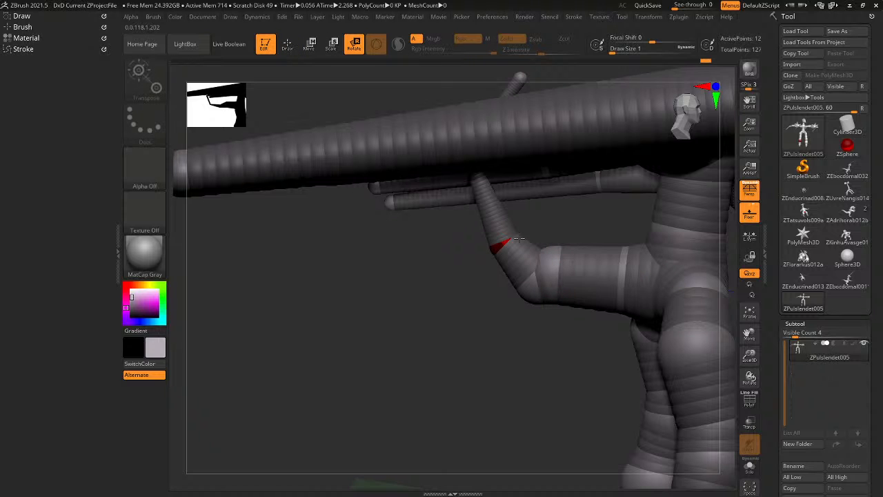
{"action": "mouse_move", "coordinate": [519, 238]}
{"action": "right_mouse_down"}
{"action": "mouse_move", "coordinate": [546, 243]}
{"action": "mouse_move", "coordinate": [509, 229]}
{"action": "mouse_move", "coordinate": [520, 252]}
{"action": "right_mouse_up"}
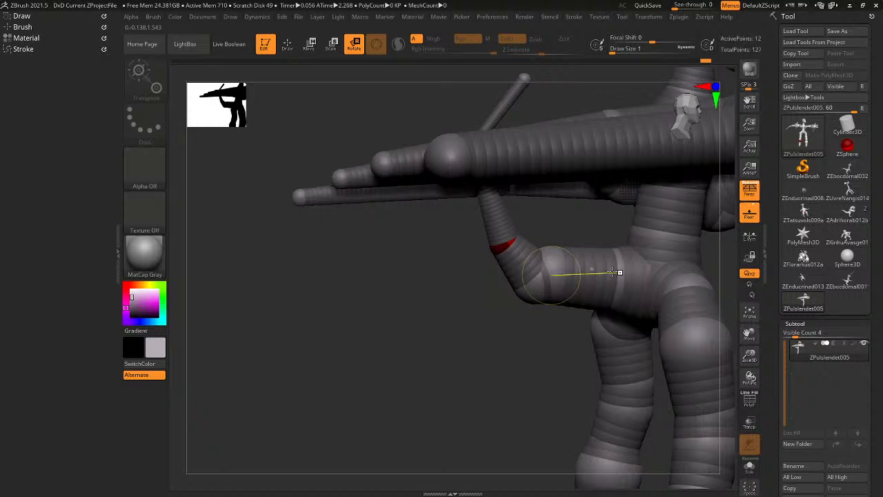
{"action": "left_click_drag", "start_coordinate": [614, 272], "coordinate": [547, 469]}
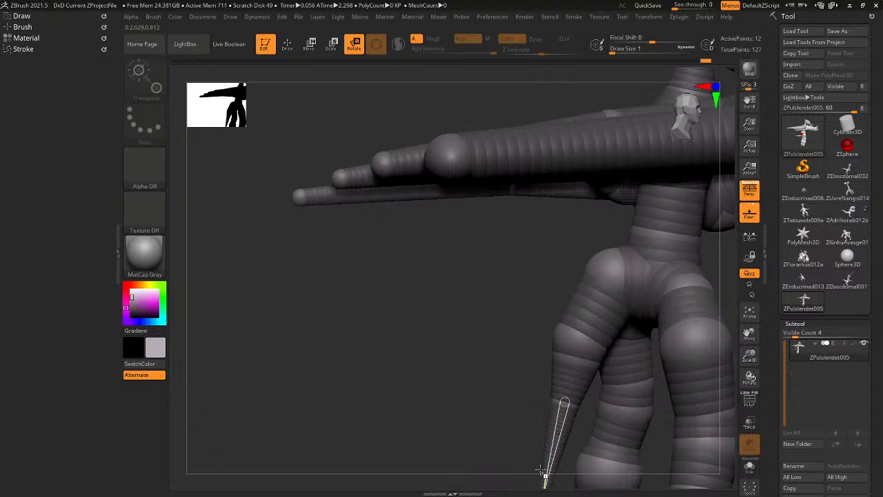
{"action": "right_click_drag", "start_coordinate": [529, 472], "coordinate": [488, 358], "text": "alt"}
Rotate the tail's middle and lower segments backward to curve it away from the legs.
{"action": "left_click_drag", "start_coordinate": [483, 399], "coordinate": [651, 128]}
{"action": "left_click", "coordinate": [681, 107]}
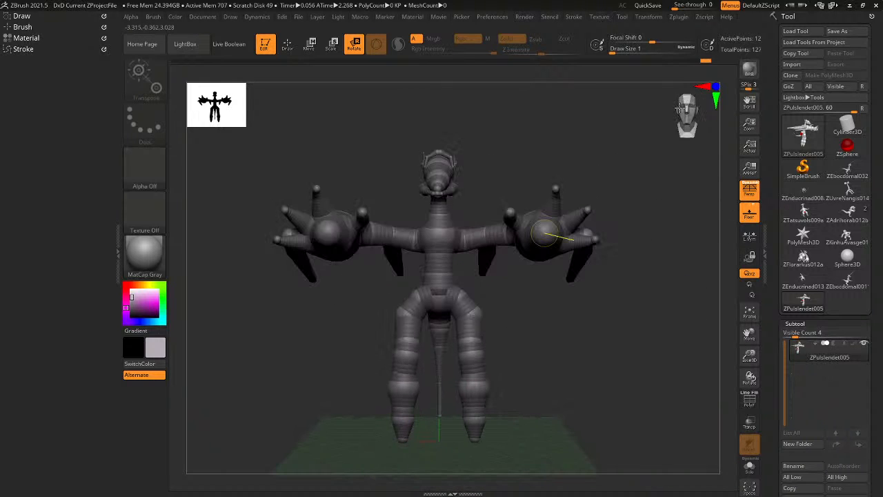
{"action": "left_click_drag", "start_coordinate": [538, 121], "coordinate": [585, 126]}
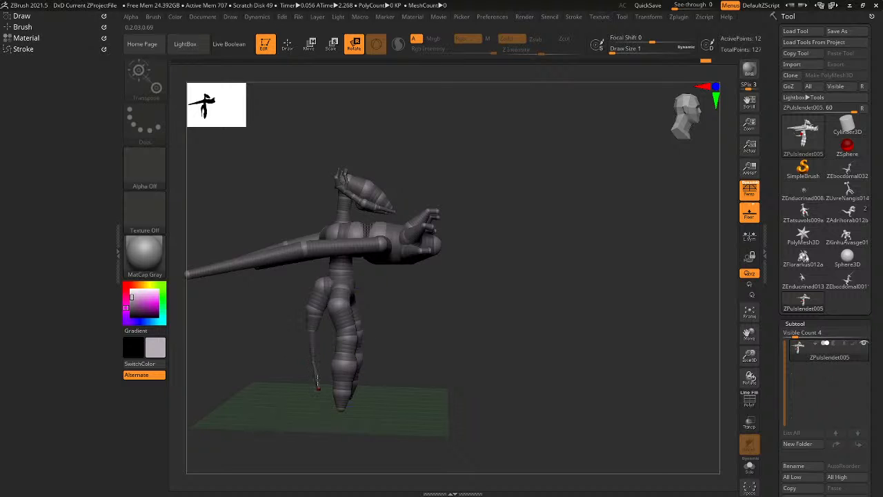
{"action": "left_click_drag", "start_coordinate": [313, 362], "coordinate": [318, 322]}
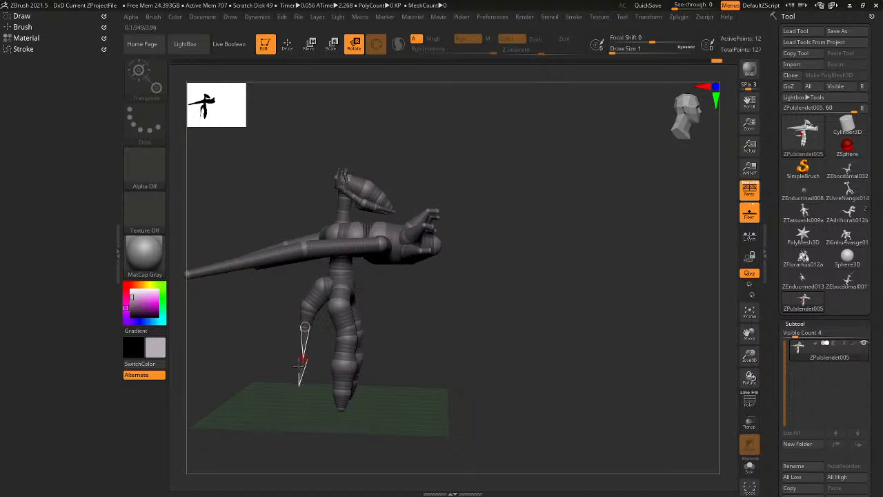
{"action": "mouse_move", "coordinate": [310, 358]}
{"action": "left_mouse_down"}
{"action": "mouse_move", "coordinate": [241, 349]}
{"action": "mouse_move", "coordinate": [261, 369]}
{"action": "mouse_move", "coordinate": [295, 351]}
{"action": "left_mouse_up"}
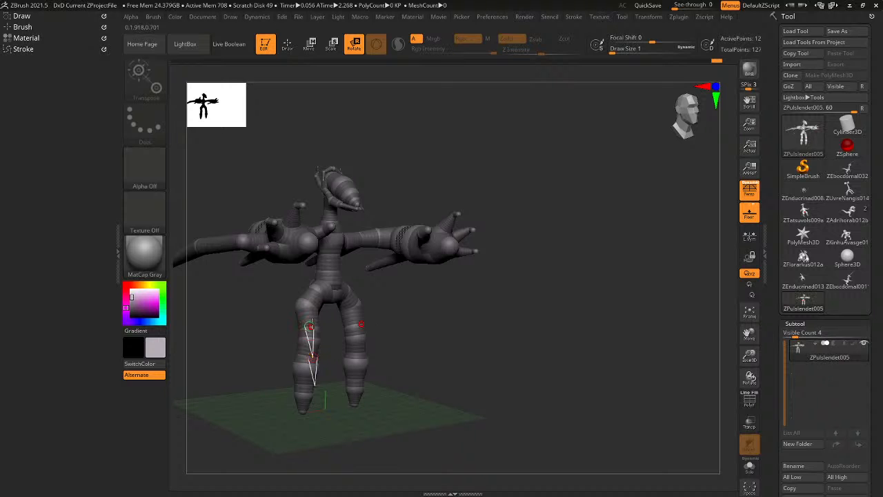
Step back through the undo history to the earlier version with thin legs and small feet, and save it as ZPulslendet005a.
{"action": "right_click_drag", "start_coordinate": [302, 307], "coordinate": [455, 318], "text": "alt"}
{"action": "right_click_drag", "start_coordinate": [455, 267], "coordinate": [507, 160]}
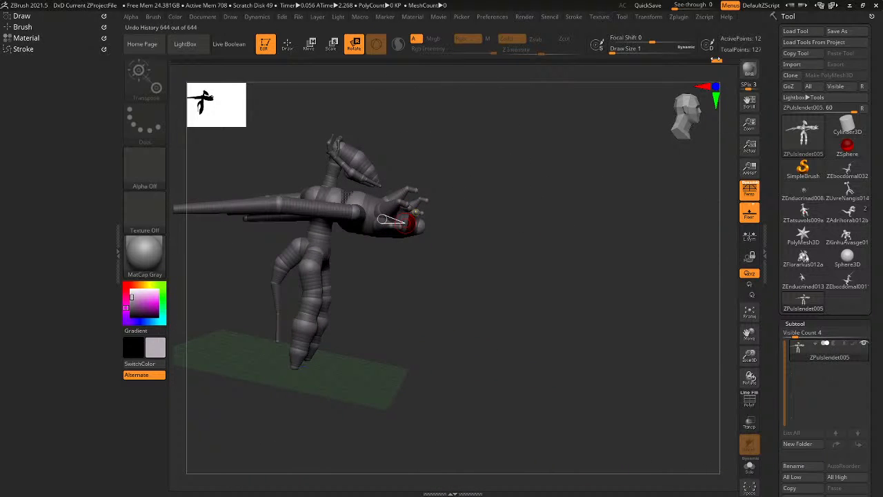
{"action": "left_click_drag", "start_coordinate": [716, 61], "coordinate": [652, 53]}
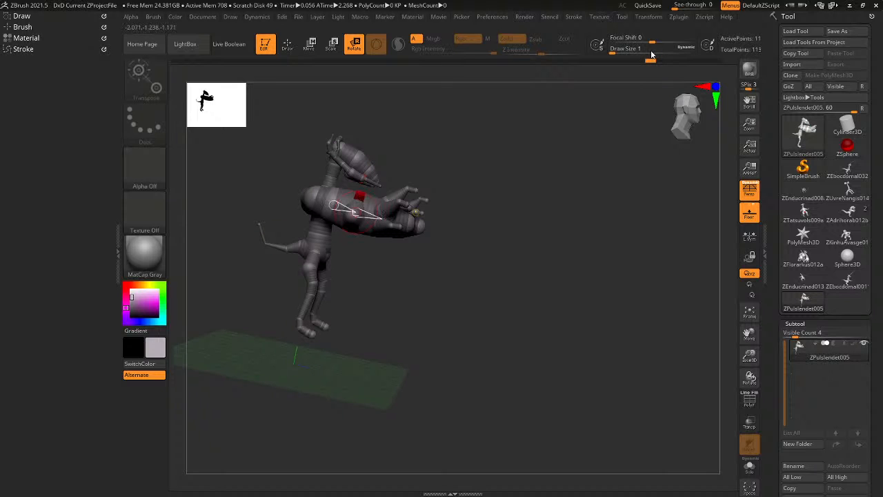
{"action": "left_click_drag", "start_coordinate": [651, 53], "coordinate": [676, 58]}
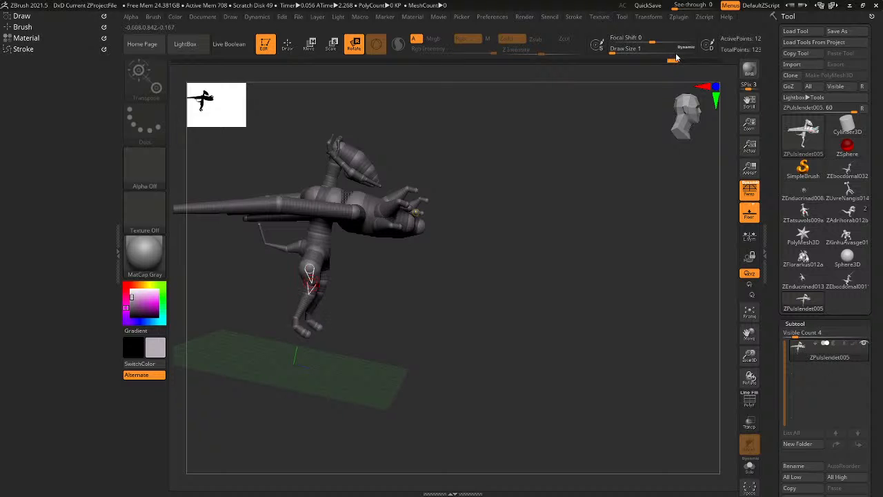
{"action": "left_click_drag", "start_coordinate": [543, 177], "coordinate": [587, 275]}
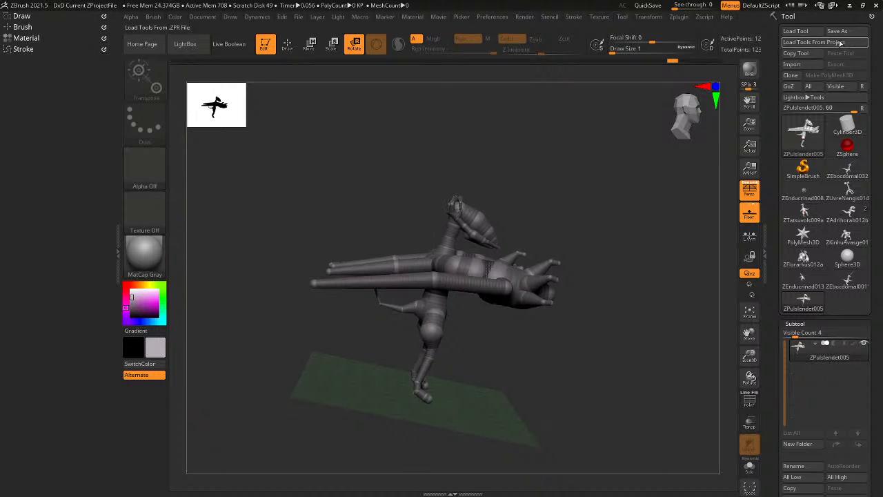
{"action": "left_click", "coordinate": [844, 32]}
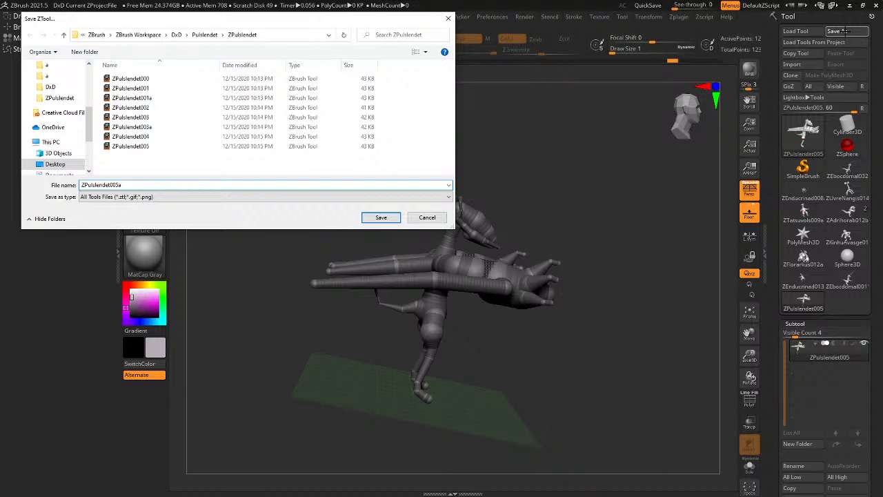
{"action": "key", "text": "Return"}
Restore the latest version from the undo history and save it as ZPulslendet006.
{"action": "left_click_drag", "start_coordinate": [621, 276], "coordinate": [666, 355]}
{"action": "left_click_drag", "start_coordinate": [676, 62], "coordinate": [802, 76]}
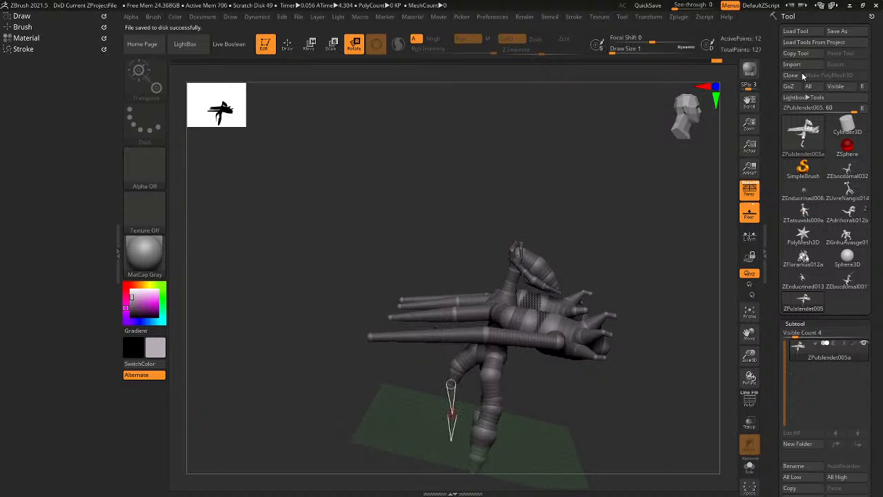
{"action": "left_click_drag", "start_coordinate": [624, 205], "coordinate": [496, 160]}
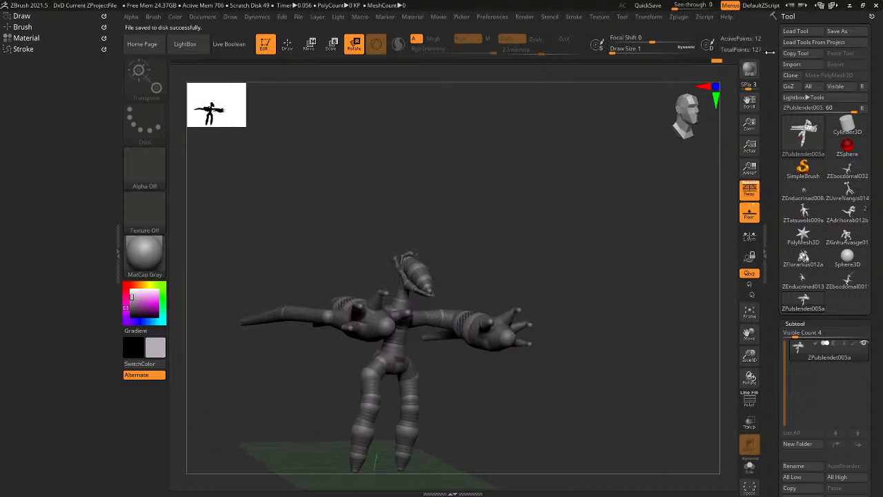
{"action": "left_click", "coordinate": [836, 33]}
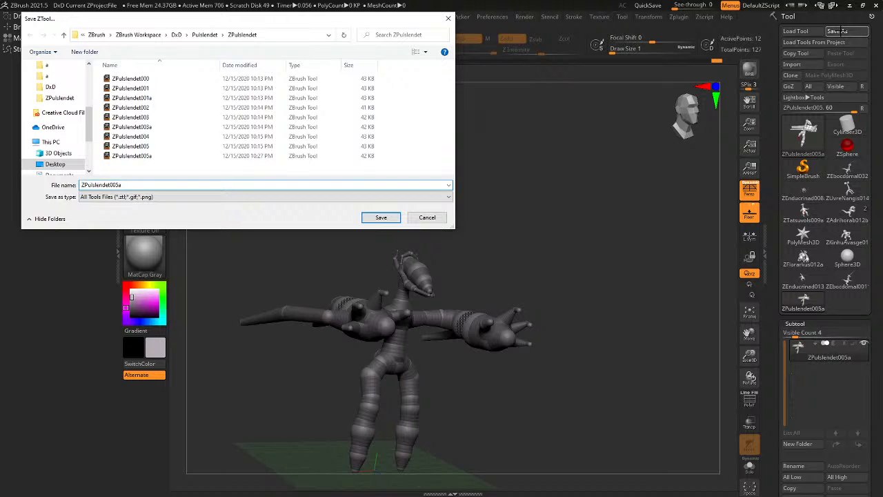
{"action": "key", "text": "BackSpace"}
{"action": "key", "text": "BackSpace"}
{"action": "type", "text": "6"}
{"action": "key", "text": "Return"}
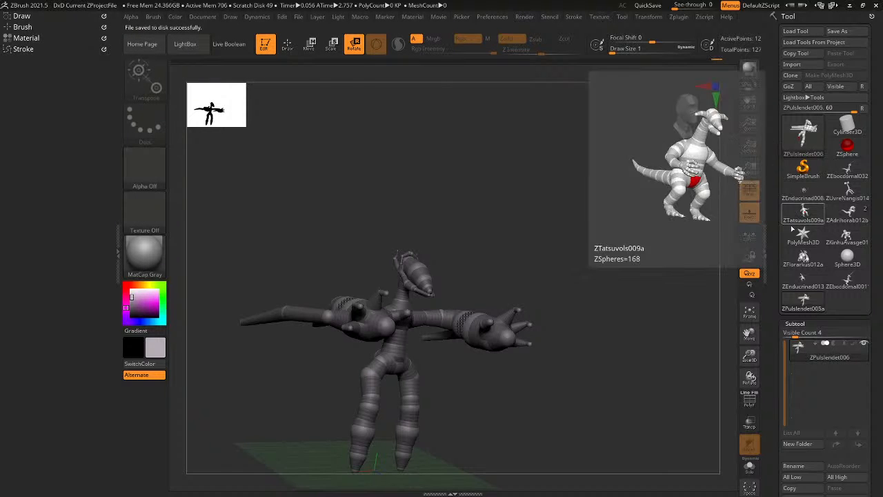
Move the forearm's segments toward the hand from above to space them more evenly, and shift the outer spike's base outward.
{"action": "left_click_drag", "start_coordinate": [701, 284], "coordinate": [662, 348]}
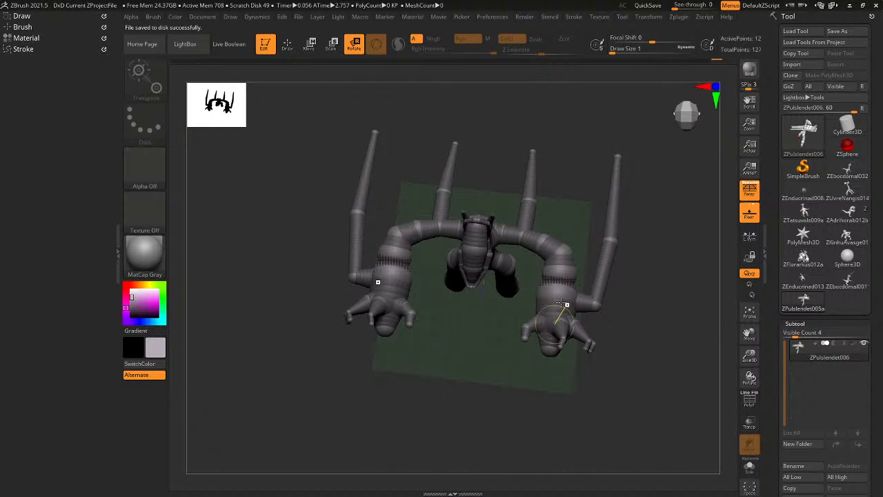
{"action": "left_click_drag", "start_coordinate": [550, 302], "coordinate": [549, 312]}
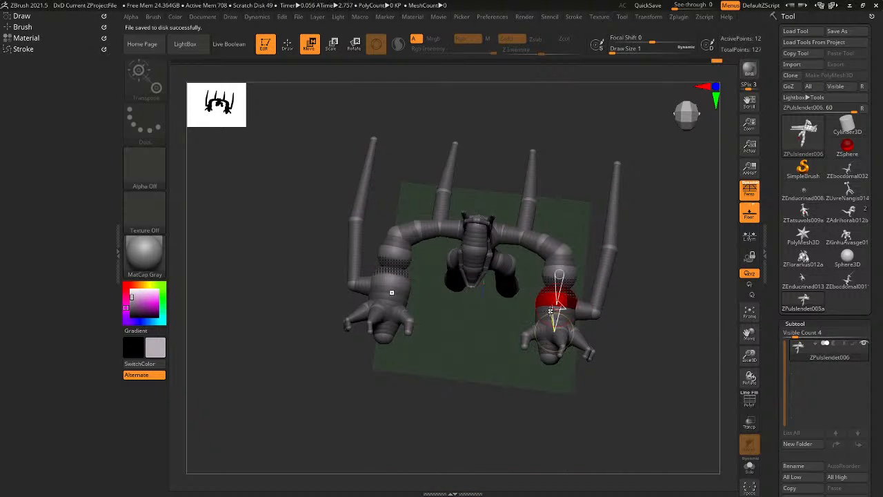
{"action": "left_click_drag", "start_coordinate": [648, 308], "coordinate": [620, 298]}
{"action": "key", "text": "a"}
{"action": "key", "text": "a"}
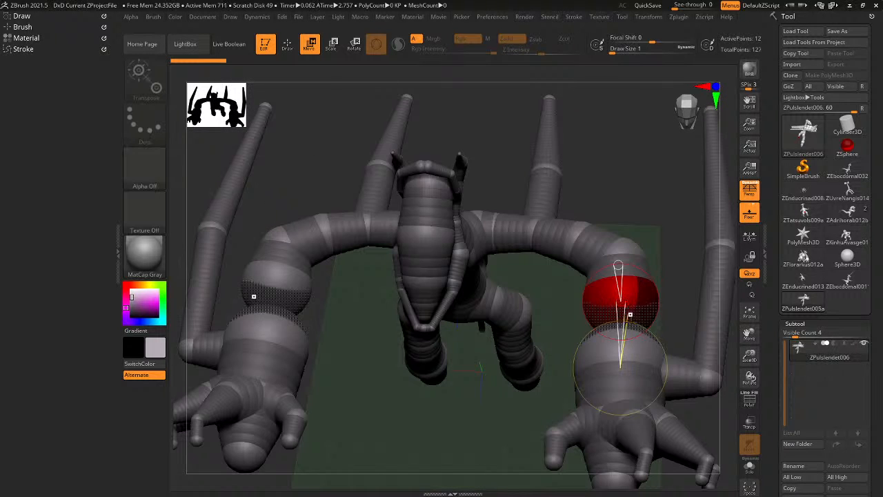
{"action": "left_click_drag", "start_coordinate": [680, 367], "coordinate": [686, 370]}
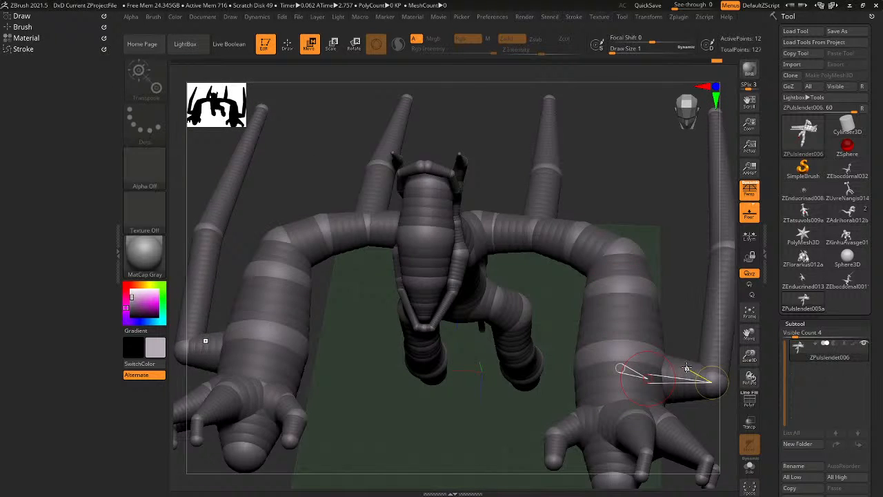
{"action": "key", "text": "a"}
Rotate the outer arm spike's segments from the side and check the pose with the skin preview and undo and redo.
{"action": "left_click_drag", "start_coordinate": [545, 366], "coordinate": [457, 319]}
{"action": "key", "text": "r"}
{"action": "left_click_drag", "start_coordinate": [418, 381], "coordinate": [432, 331]}
{"action": "left_click_drag", "start_coordinate": [414, 160], "coordinate": [387, 127]}
{"action": "key", "text": "a"}
{"action": "key", "text": "a"}
{"action": "key", "text": "ctrl+z"}
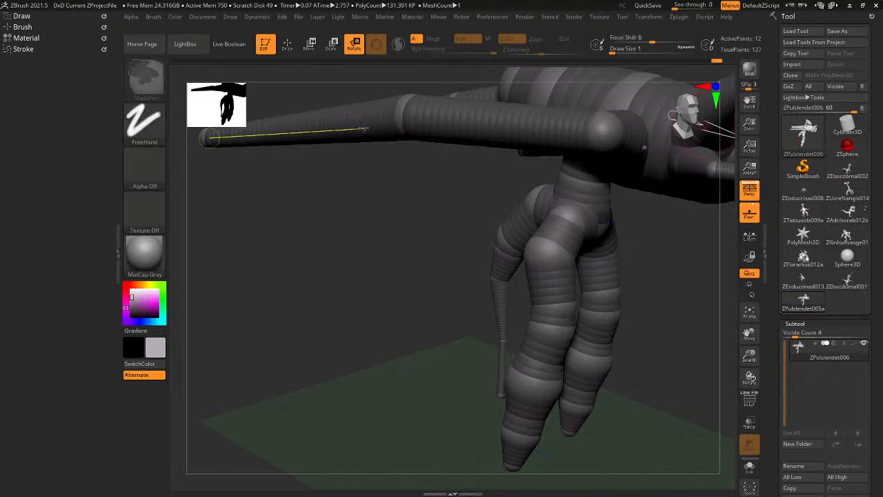
{"action": "mouse_move", "coordinate": [364, 129]}
{"action": "right_mouse_down"}
{"action": "mouse_move", "coordinate": [405, 303]}
{"action": "mouse_move", "coordinate": [430, 262]}
{"action": "mouse_move", "coordinate": [432, 220]}
{"action": "mouse_move", "coordinate": [371, 218]}
{"action": "right_mouse_up"}
{"action": "key", "text": "ctrl+z"}
{"action": "key", "text": "ctrl+shift+z"}
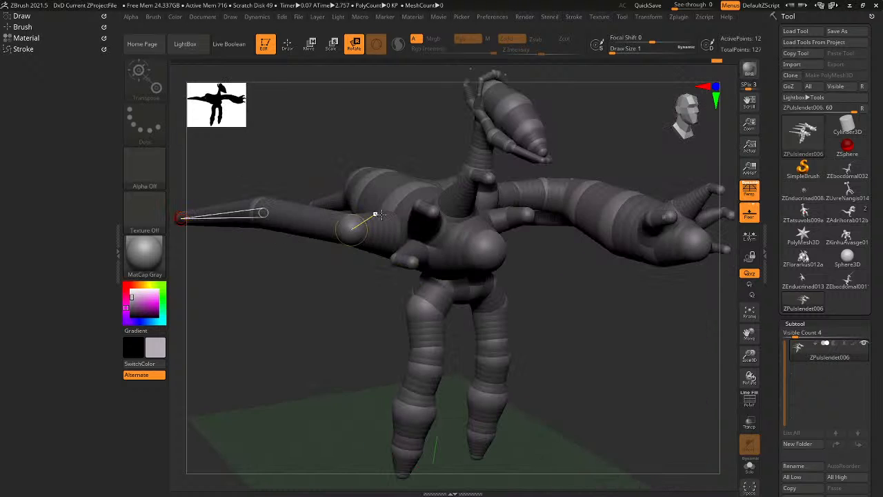
{"action": "right_click_drag", "start_coordinate": [484, 249], "coordinate": [561, 292]}
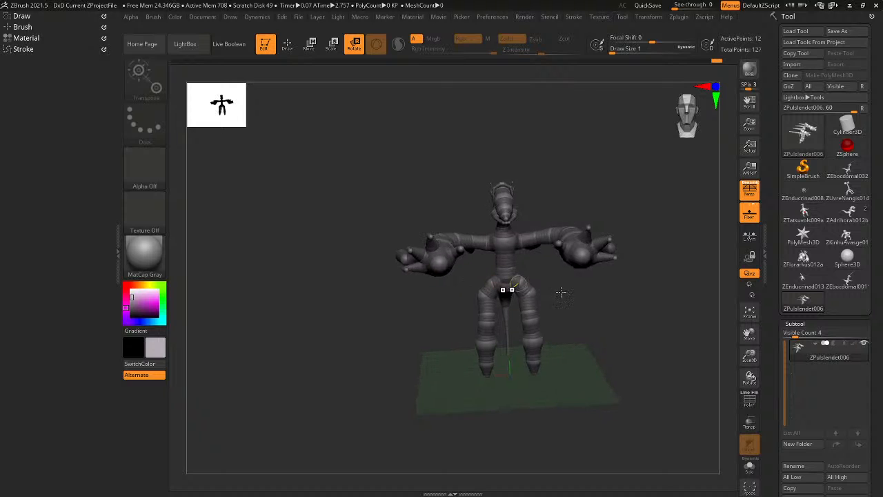
Compare the ZPulslendet005a version with ZPulslendet006, return to ZPulslendet006 and inspect its torso.
{"action": "left_click", "coordinate": [847, 281]}
{"action": "left_click", "coordinate": [803, 302]}
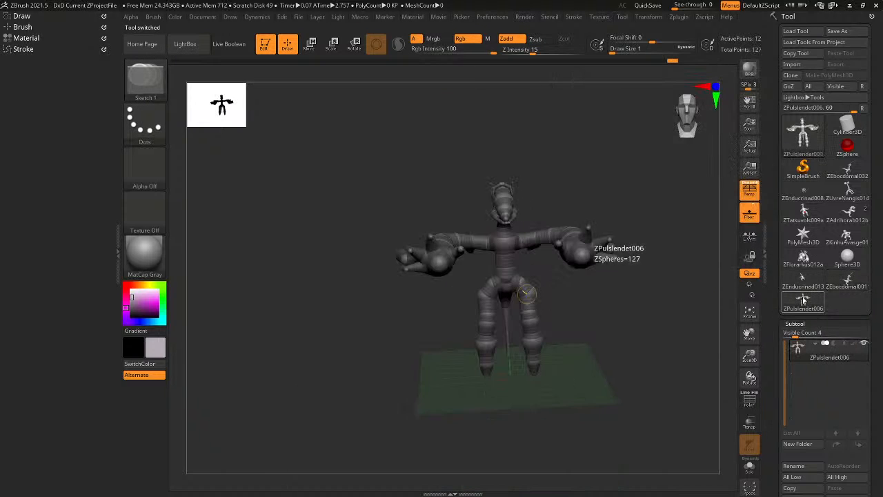
{"action": "right_click_drag", "start_coordinate": [604, 277], "coordinate": [659, 273]}
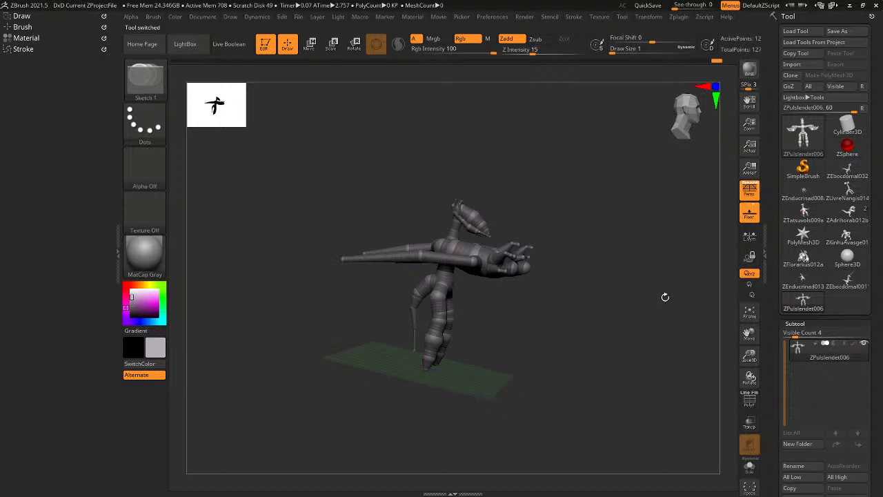
{"action": "right_click_drag", "start_coordinate": [628, 320], "coordinate": [595, 314]}
{"action": "right_click_drag", "start_coordinate": [594, 315], "coordinate": [423, 273], "text": "alt"}
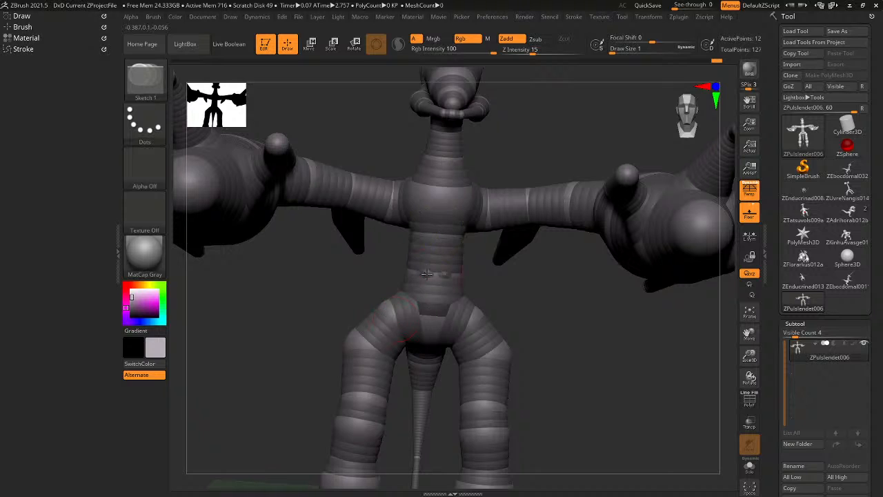
Enlarge the ZSpheres in the waist and below the chest to thicken the torso, keeping the chest ZSphere's size.
{"action": "left_click_drag", "start_coordinate": [427, 273], "coordinate": [551, 358]}
{"action": "key", "text": "ctrl+z"}
{"action": "key", "text": "e"}
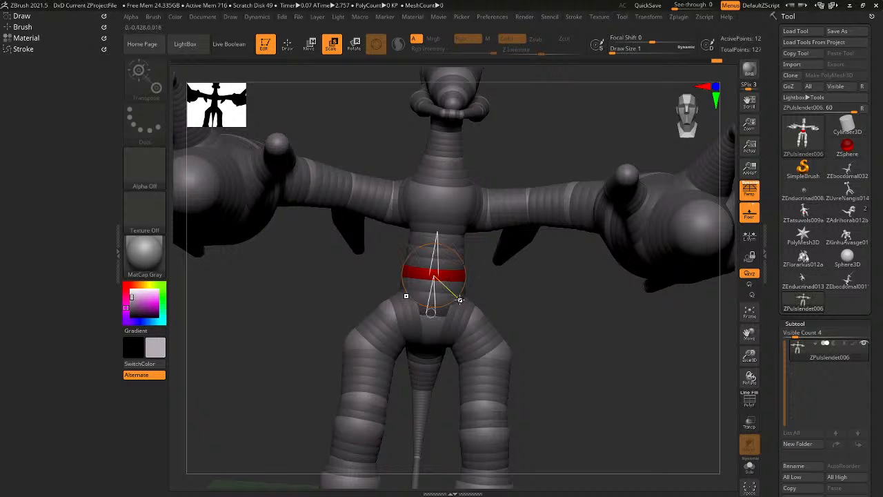
{"action": "right_click_drag", "start_coordinate": [459, 299], "coordinate": [455, 283]}
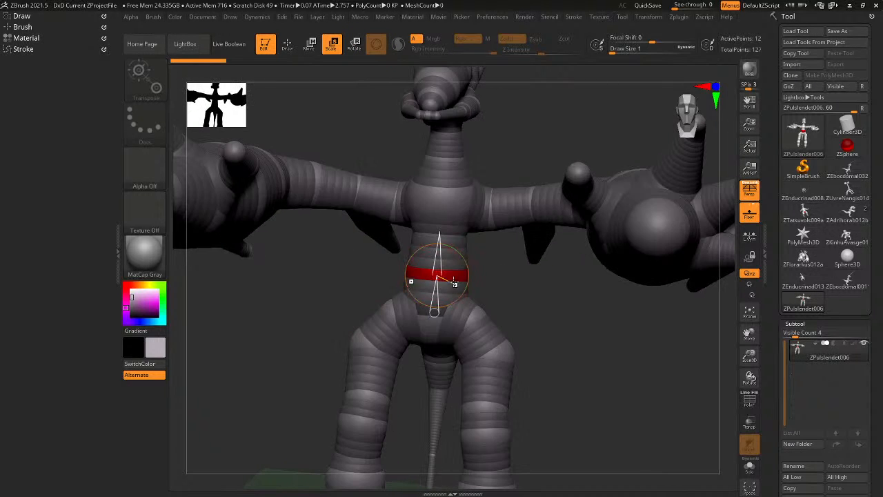
{"action": "left_click_drag", "start_coordinate": [442, 202], "coordinate": [463, 249]}
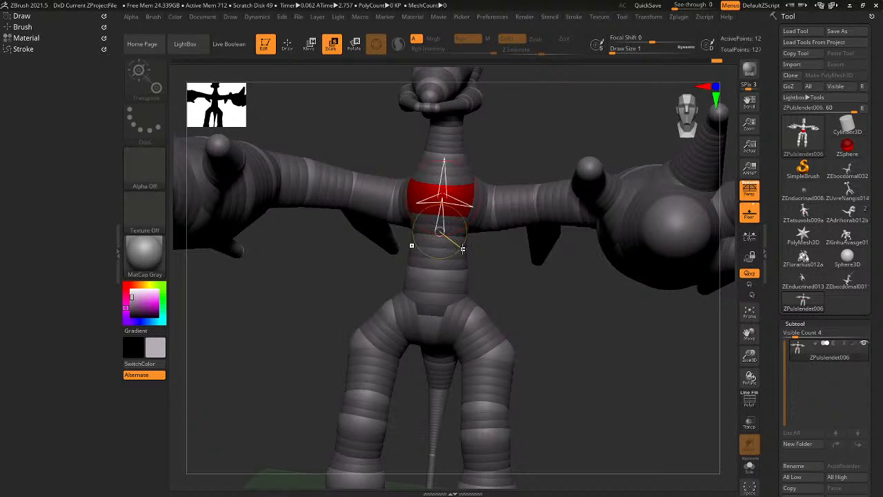
{"action": "key", "text": "ctrl+z"}
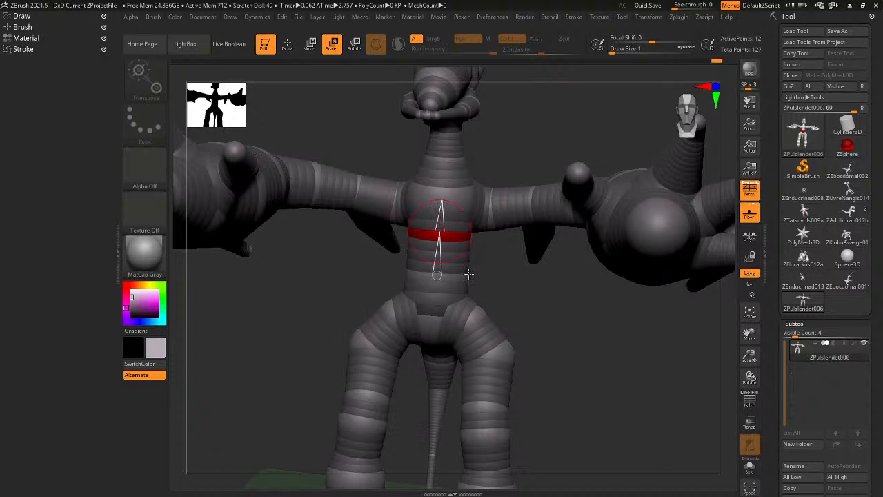
Preview the skinned mesh of the torso, return to the ZSpheres and examine the whole creature from the side.
{"action": "key", "text": "a"}
{"action": "key", "text": "y"}
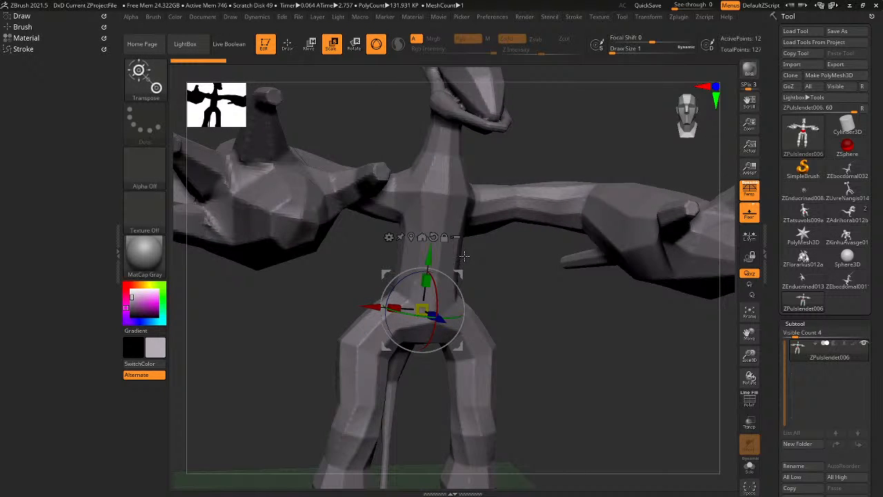
{"action": "key", "text": "a"}
{"action": "key", "text": "a"}
{"action": "key", "text": "a"}
{"action": "right_click_drag", "start_coordinate": [448, 177], "coordinate": [476, 251]}
{"action": "key", "text": "f"}
{"action": "left_click_drag", "start_coordinate": [691, 126], "coordinate": [708, 113]}
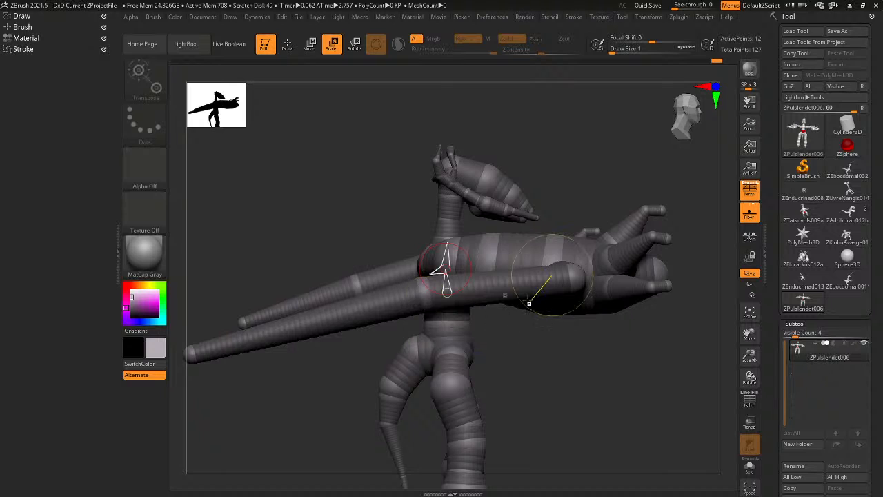
Rotate the segments of the outer and inner arm spikes from the side so they bend downward at their middle joints.
{"action": "key", "text": "ctrl+z"}
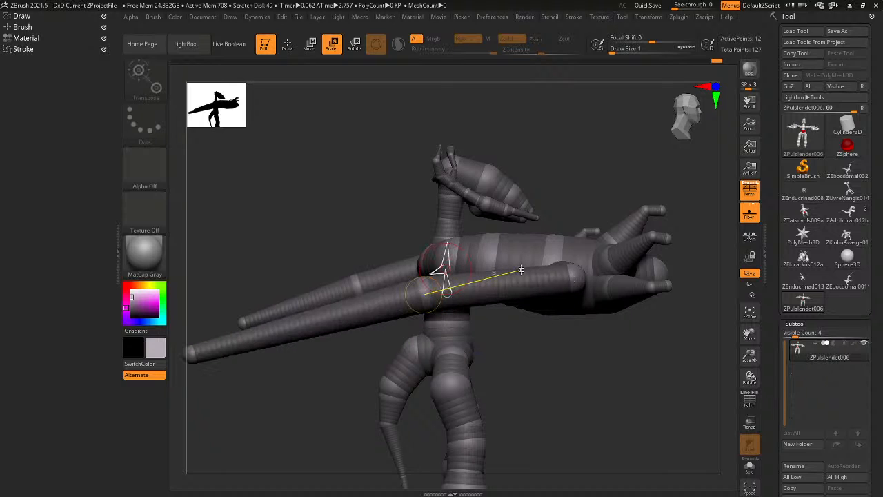
{"action": "left_click_drag", "start_coordinate": [518, 274], "coordinate": [516, 268]}
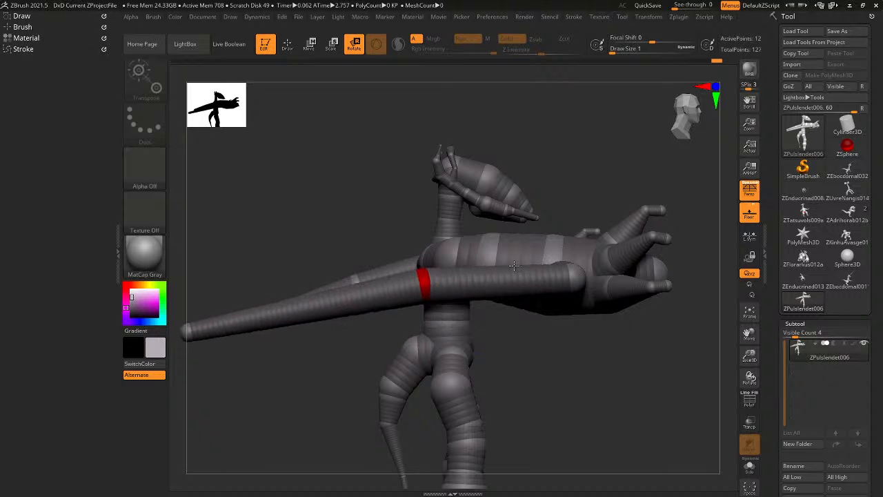
{"action": "left_click_drag", "start_coordinate": [362, 295], "coordinate": [357, 318]}
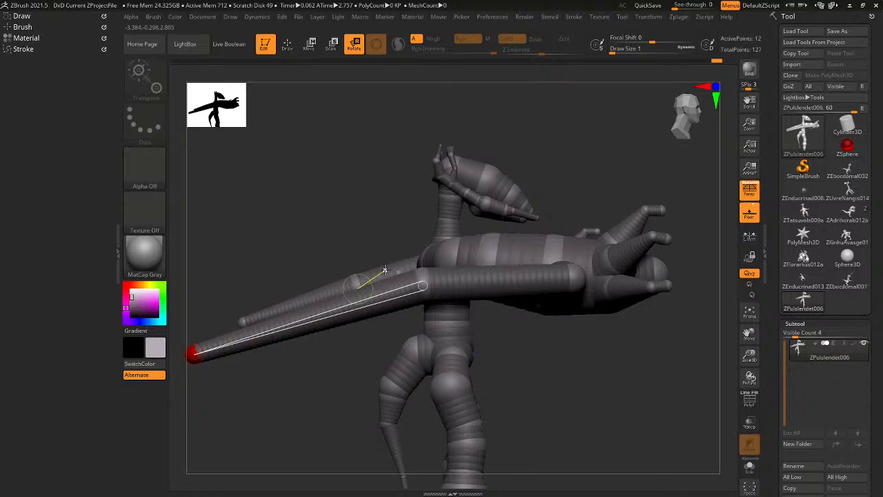
{"action": "left_click_drag", "start_coordinate": [385, 270], "coordinate": [384, 257]}
{"action": "left_click_drag", "start_coordinate": [324, 280], "coordinate": [320, 309]}
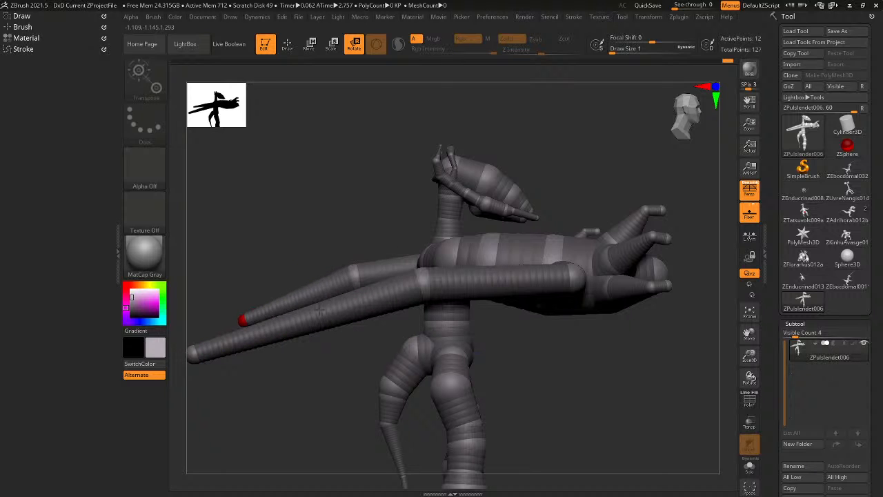
Shorten the inner arm spikes by moving their tips toward the middle joints, and adjust those joints.
{"action": "left_click_drag", "start_coordinate": [324, 355], "coordinate": [490, 384]}
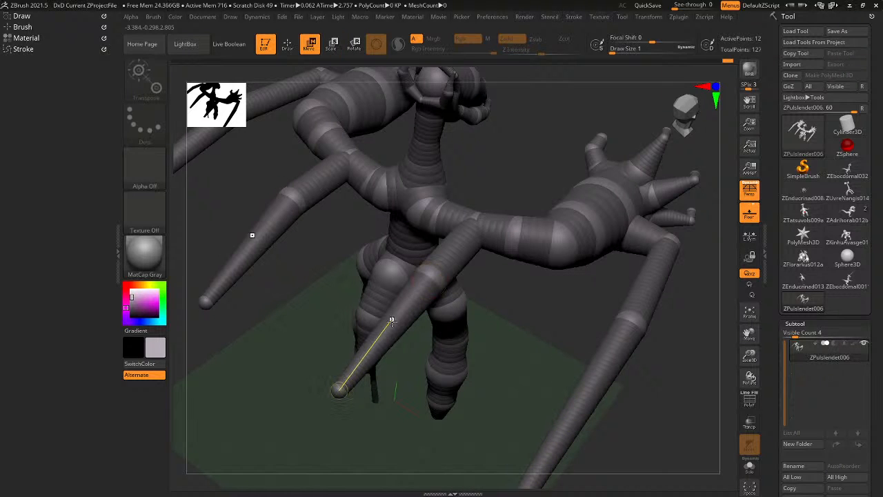
{"action": "left_click_drag", "start_coordinate": [340, 390], "coordinate": [369, 346]}
{"action": "right_click_drag", "start_coordinate": [371, 344], "coordinate": [347, 313]}
{"action": "left_click_drag", "start_coordinate": [370, 343], "coordinate": [382, 348]}
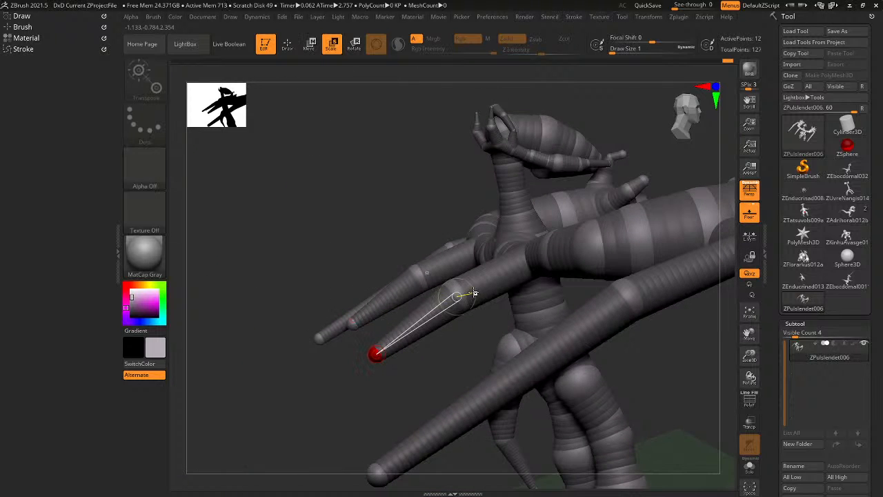
{"action": "left_click_drag", "start_coordinate": [466, 293], "coordinate": [467, 281]}
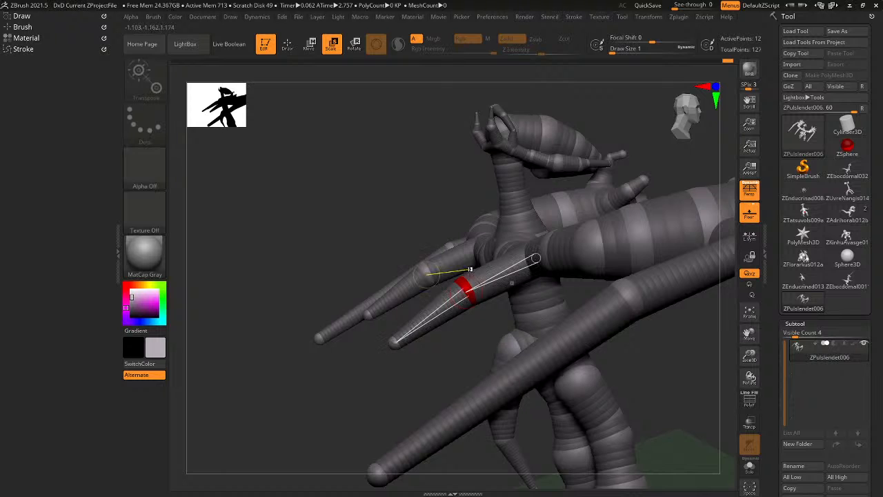
{"action": "right_click_drag", "start_coordinate": [470, 269], "coordinate": [514, 277]}
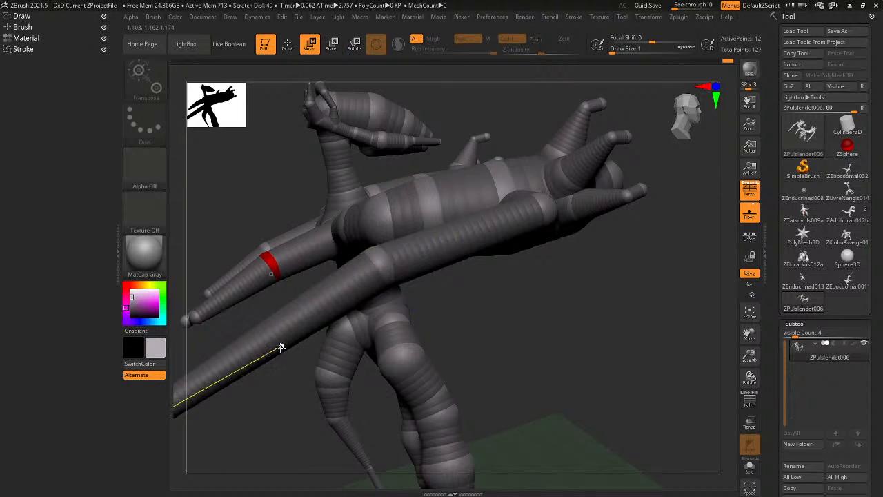
Shorten the outer arm spikes by moving the middle joint and tip toward the hand, and rotate the end segment from above.
{"action": "left_click_drag", "start_coordinate": [248, 365], "coordinate": [312, 337]}
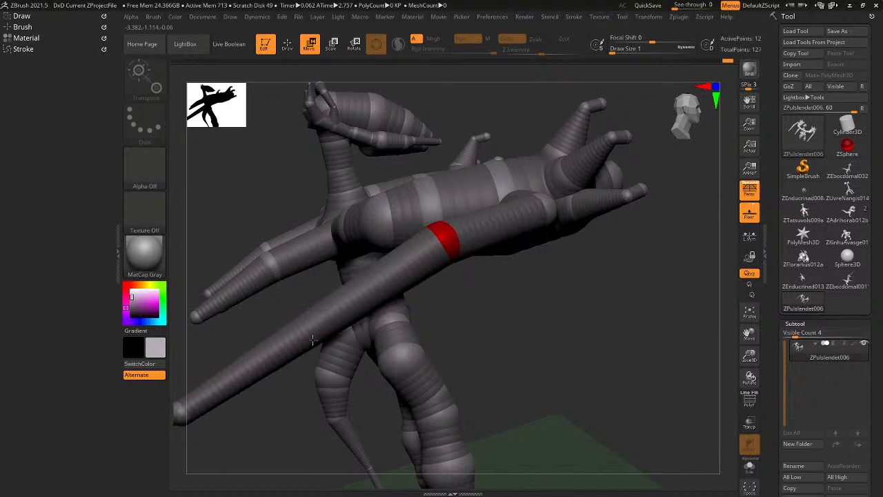
{"action": "right_click_drag", "start_coordinate": [186, 413], "coordinate": [242, 461]}
{"action": "right_click_drag", "start_coordinate": [378, 335], "coordinate": [375, 220], "text": "alt"}
{"action": "left_click_drag", "start_coordinate": [485, 322], "coordinate": [543, 158]}
{"action": "right_click_drag", "start_coordinate": [542, 158], "coordinate": [552, 300], "text": "alt"}
{"action": "key", "text": "r"}
{"action": "left_click_drag", "start_coordinate": [524, 254], "coordinate": [543, 244]}
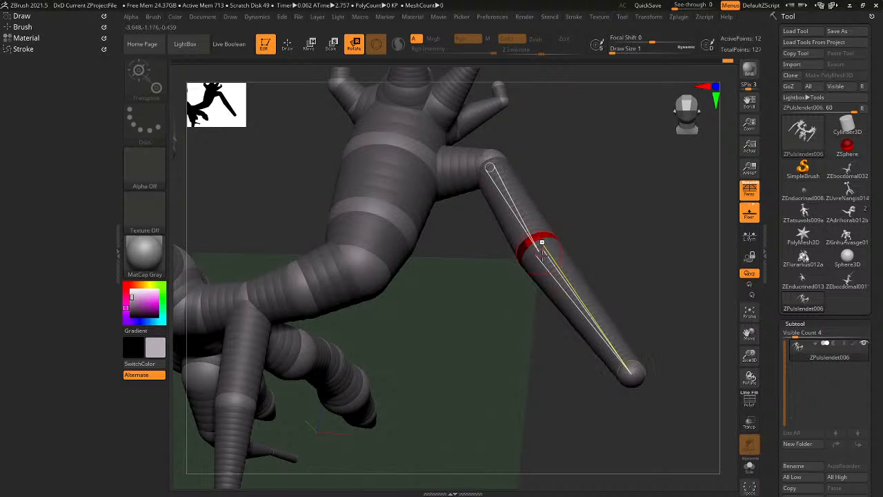
Rotate the end segment of the outer arm spike inward from above and adjust the size of its middle joint.
{"action": "left_click_drag", "start_coordinate": [626, 370], "coordinate": [580, 384]}
{"action": "right_click_drag", "start_coordinate": [581, 384], "coordinate": [605, 347]}
{"action": "left_click_drag", "start_coordinate": [578, 380], "coordinate": [538, 414]}
{"action": "right_click_drag", "start_coordinate": [538, 415], "coordinate": [347, 340]}
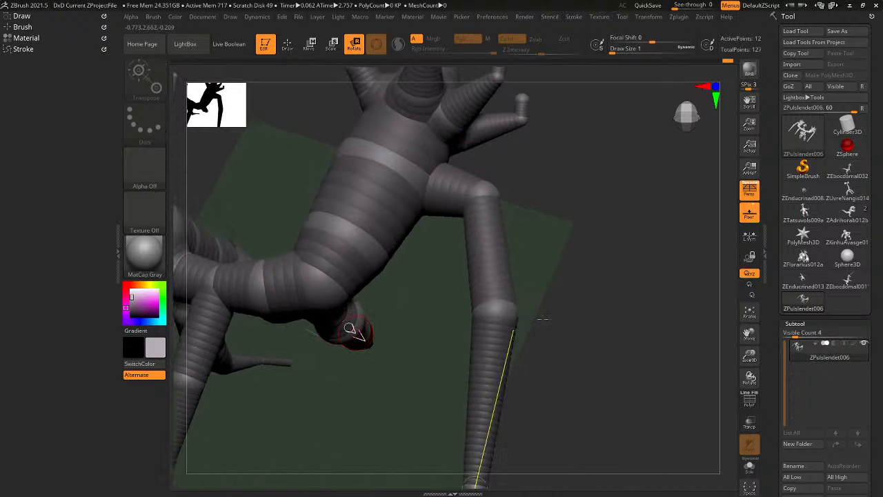
{"action": "key", "text": "e"}
{"action": "left_click_drag", "start_coordinate": [514, 309], "coordinate": [511, 284]}
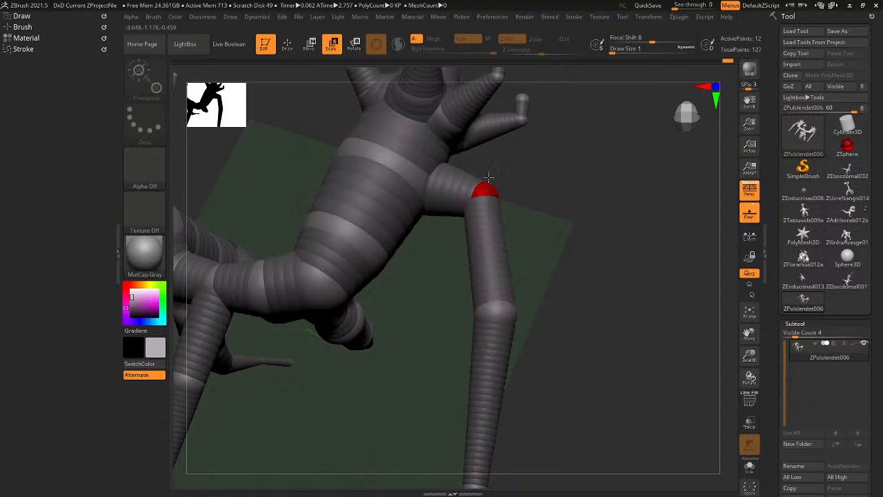
Move the base joint of the outer arm spike closer to the forearm.
{"action": "mouse_move", "coordinate": [487, 191]}
{"action": "right_mouse_down"}
{"action": "mouse_move", "coordinate": [516, 214]}
{"action": "mouse_move", "coordinate": [576, 224]}
{"action": "right_mouse_up"}
{"action": "key", "text": "q"}
{"action": "key", "text": "w"}
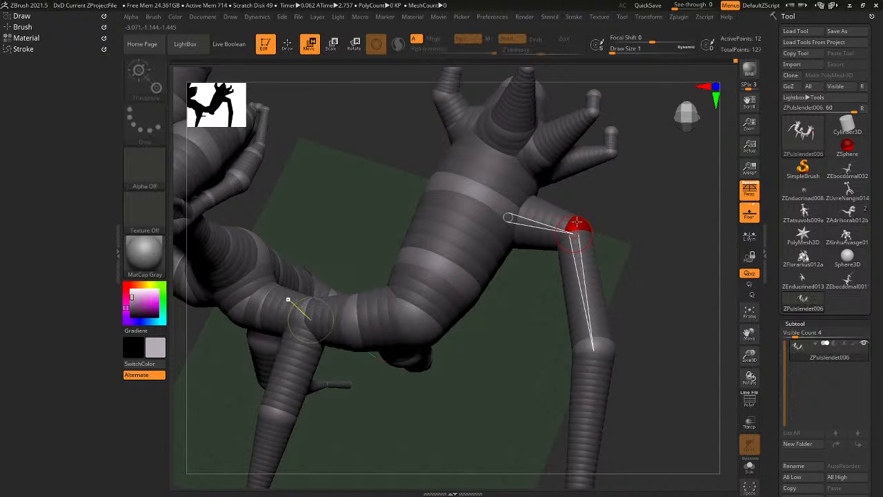
{"action": "left_click_drag", "start_coordinate": [582, 226], "coordinate": [549, 217]}
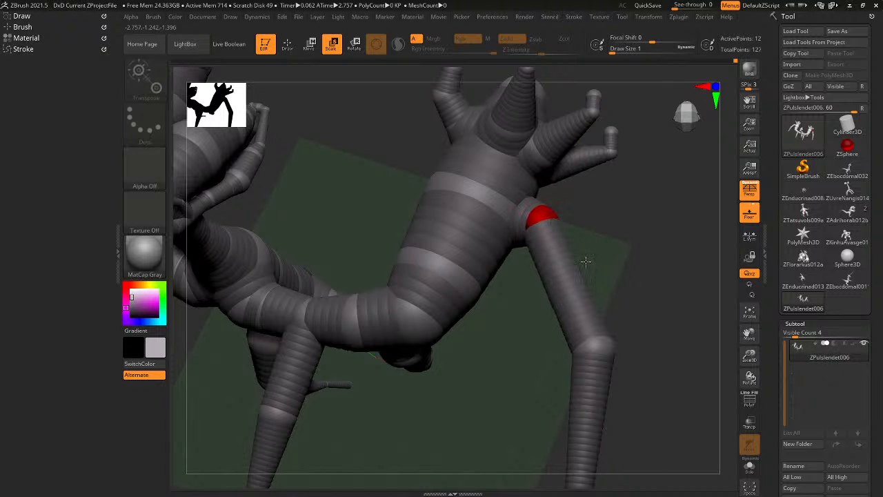
Rotate the upper and end segments of the outer arm spike so it angles outward from the forearm.
{"action": "key", "text": "r"}
{"action": "left_click_drag", "start_coordinate": [551, 245], "coordinate": [574, 245]}
{"action": "right_click_drag", "start_coordinate": [582, 318], "coordinate": [591, 246], "text": "alt"}
{"action": "left_click_drag", "start_coordinate": [630, 314], "coordinate": [647, 310]}
{"action": "right_click_drag", "start_coordinate": [647, 317], "coordinate": [635, 304]}
{"action": "left_click_drag", "start_coordinate": [641, 293], "coordinate": [664, 360]}
{"action": "right_click_drag", "start_coordinate": [639, 355], "coordinate": [283, 387]}
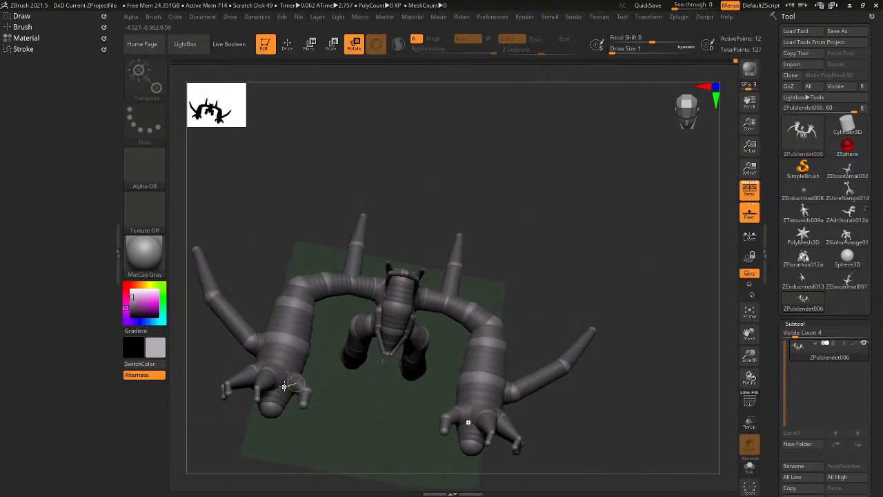
Add a ZSphere on the elbow and pull it outward to form the first segment of a new spike.
{"action": "key", "text": "q"}
{"action": "mouse_move", "coordinate": [305, 334]}
{"action": "right_mouse_down"}
{"action": "mouse_move", "coordinate": [400, 348]}
{"action": "mouse_move", "coordinate": [359, 445]}
{"action": "mouse_move", "coordinate": [558, 266]}
{"action": "mouse_move", "coordinate": [569, 330]}
{"action": "right_mouse_up"}
{"action": "right_click_drag", "start_coordinate": [519, 216], "coordinate": [580, 238], "text": "ctrl"}
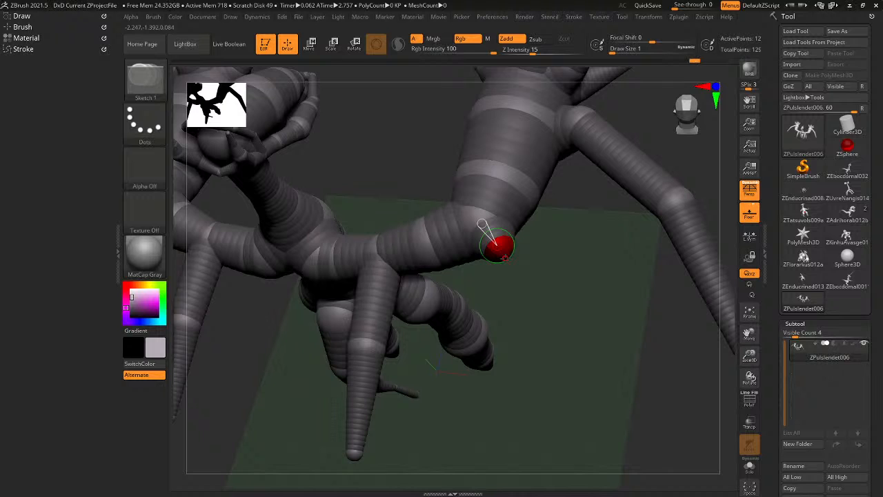
{"action": "key", "text": "w"}
{"action": "left_click_drag", "start_coordinate": [519, 271], "coordinate": [540, 320]}
{"action": "key", "text": "e"}
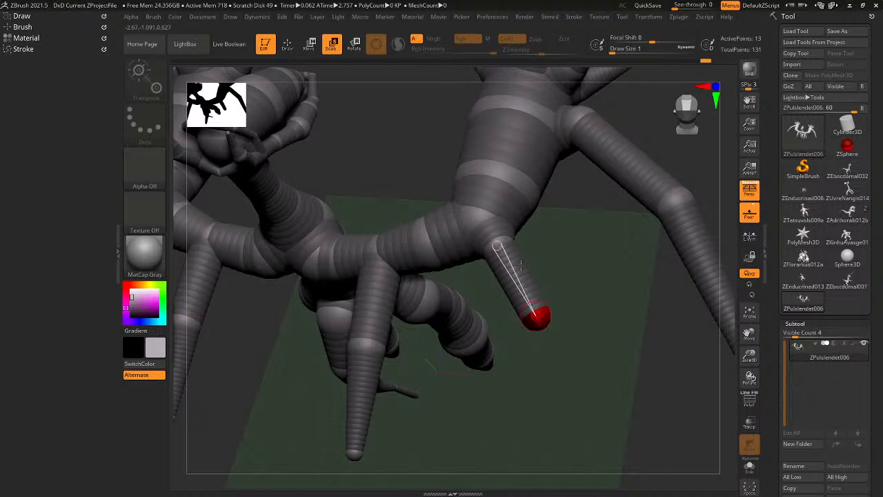
Add a ZSphere at the end of the new elbow spike and extend it into a second segment.
{"action": "key", "text": "q"}
{"action": "key", "text": "r"}
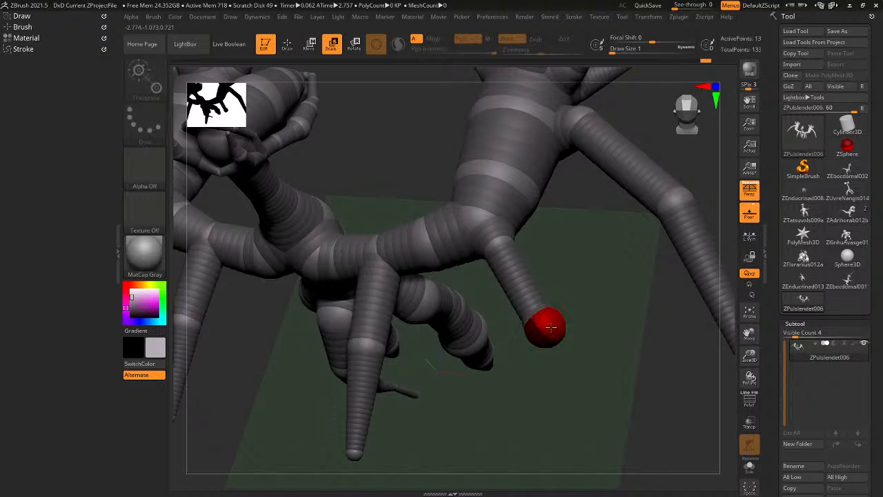
{"action": "key", "text": "w"}
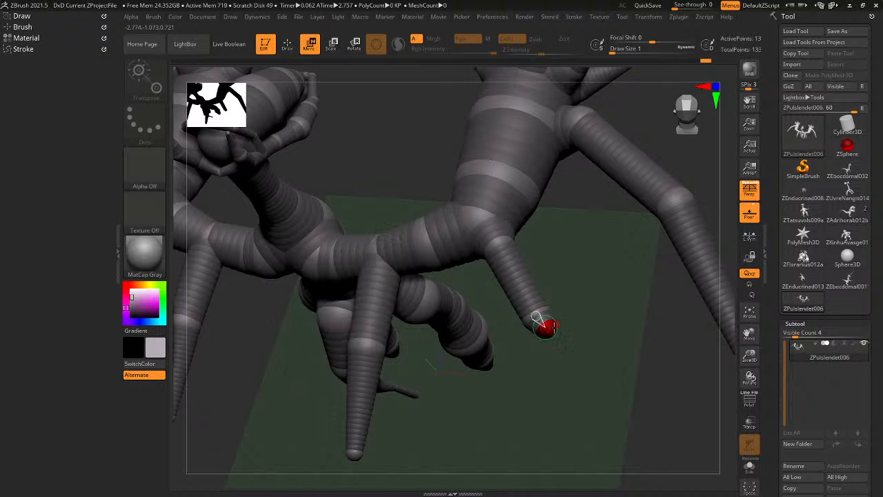
{"action": "left_click_drag", "start_coordinate": [544, 328], "coordinate": [583, 412]}
Scale the joints of the new elbow spike so its end segment tapers toward the tip.
{"action": "right_click_drag", "start_coordinate": [584, 412], "coordinate": [515, 363]}
{"action": "key", "text": "r"}
{"action": "key", "text": "e"}
{"action": "left_click_drag", "start_coordinate": [570, 320], "coordinate": [621, 357]}
{"action": "right_click_drag", "start_coordinate": [597, 327], "coordinate": [602, 336]}
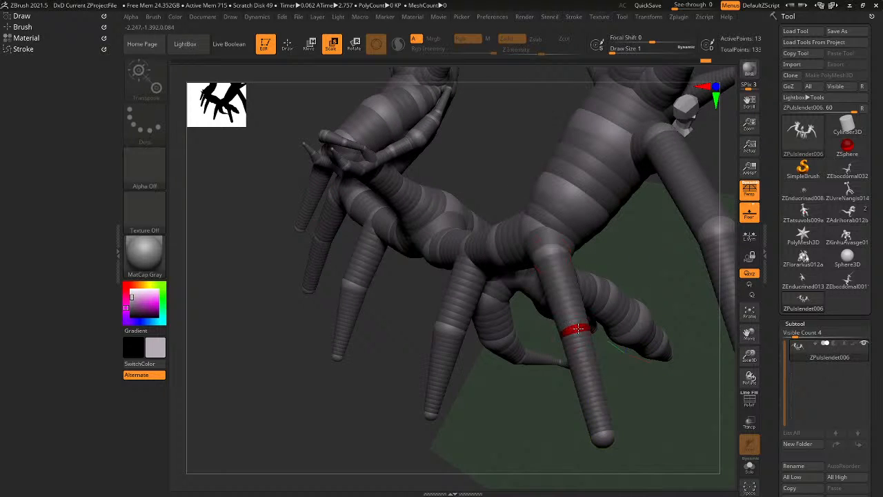
{"action": "left_click_drag", "start_coordinate": [642, 396], "coordinate": [661, 356]}
Rotate the elbow spike's segments from the front so it angles outward and bends at its middle joint.
{"action": "key", "text": "r"}
{"action": "left_click_drag", "start_coordinate": [645, 408], "coordinate": [619, 433]}
{"action": "mouse_move", "coordinate": [587, 412]}
{"action": "left_mouse_down"}
{"action": "mouse_move", "coordinate": [589, 442]}
{"action": "mouse_move", "coordinate": [591, 429]}
{"action": "left_mouse_up"}
{"action": "left_click_drag", "start_coordinate": [587, 320], "coordinate": [608, 307]}
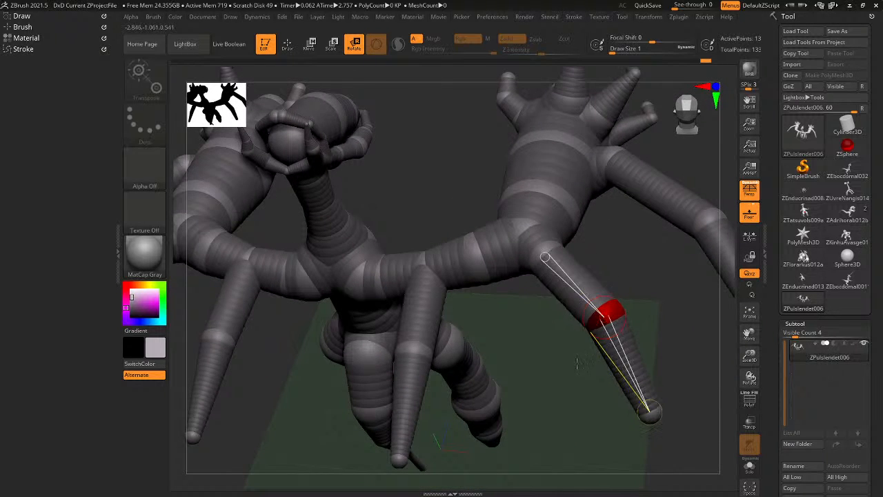
{"action": "left_click_drag", "start_coordinate": [575, 363], "coordinate": [506, 341]}
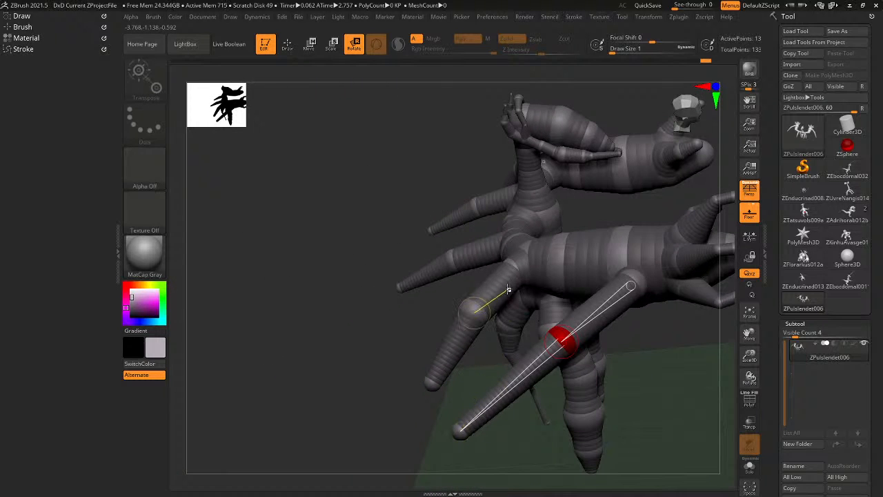
Rotate the elbow spike's two segments from the side so it sweeps backward alongside the outer arm spike.
{"action": "left_click_drag", "start_coordinate": [477, 310], "coordinate": [472, 306]}
{"action": "right_click_drag", "start_coordinate": [487, 307], "coordinate": [504, 327]}
{"action": "left_click_drag", "start_coordinate": [518, 262], "coordinate": [526, 262]}
{"action": "left_click_drag", "start_coordinate": [484, 317], "coordinate": [470, 310]}
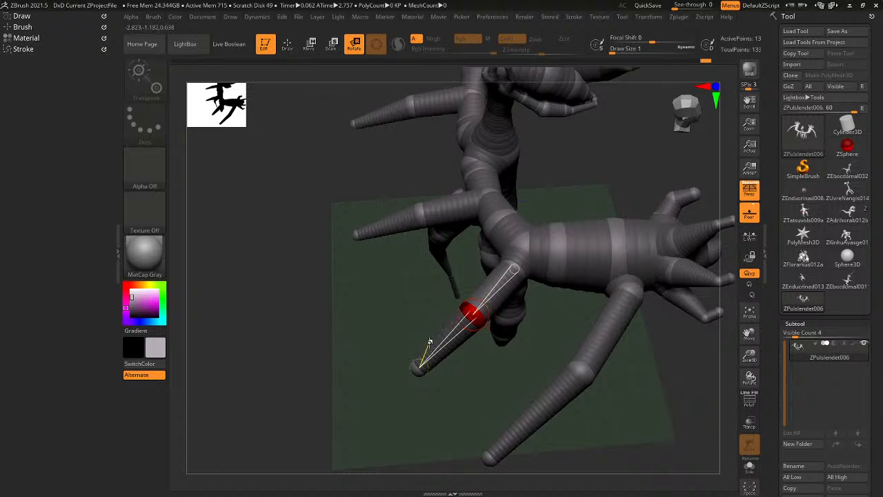
{"action": "right_click_drag", "start_coordinate": [479, 334], "coordinate": [461, 293]}
{"action": "left_click_drag", "start_coordinate": [470, 309], "coordinate": [461, 302]}
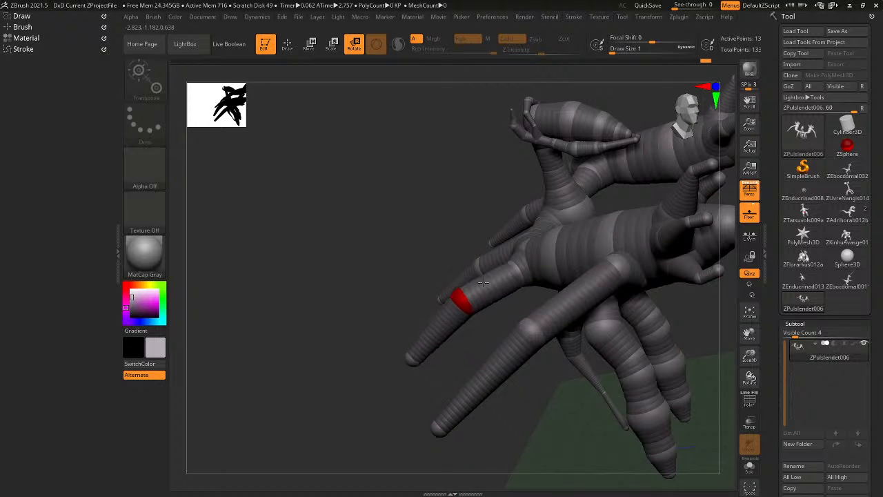
Rotate the tip segment of the elbow spike slightly outward.
{"action": "right_click_drag", "start_coordinate": [428, 330], "coordinate": [468, 330]}
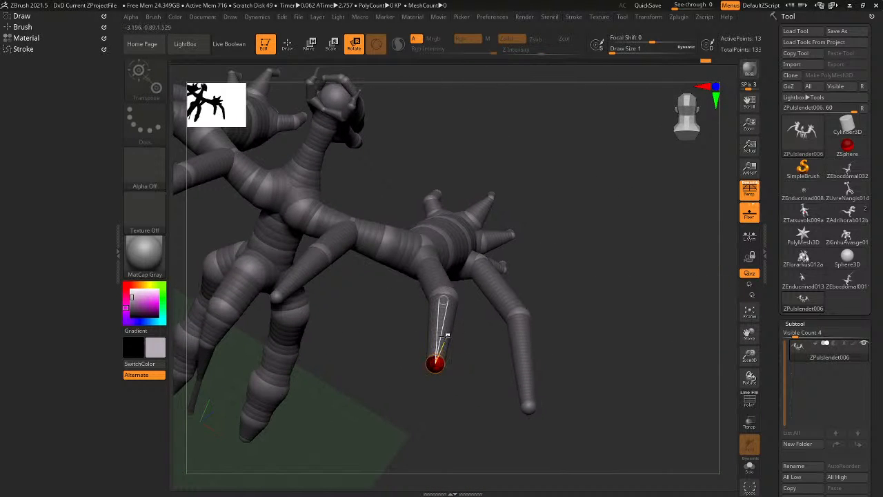
{"action": "left_click_drag", "start_coordinate": [447, 338], "coordinate": [458, 343]}
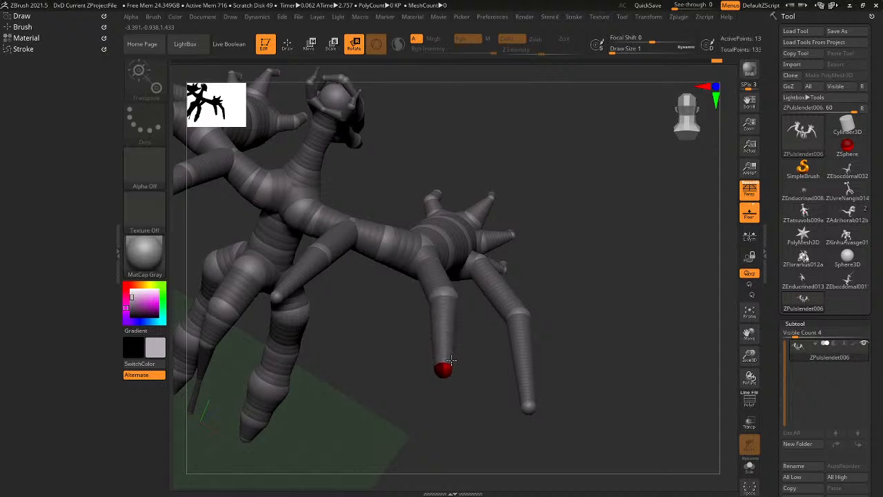
{"action": "right_click_drag", "start_coordinate": [453, 348], "coordinate": [435, 403]}
Shift the outer arm spike's tip outward and closer to its middle joint, and rotate the spike's segments.
{"action": "right_click_drag", "start_coordinate": [464, 363], "coordinate": [620, 373]}
{"action": "key", "text": "e"}
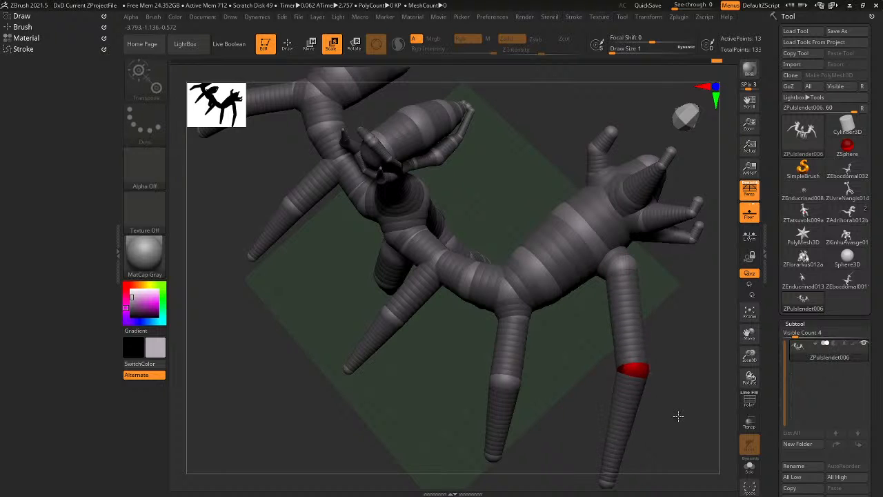
{"action": "right_click_drag", "start_coordinate": [678, 416], "coordinate": [624, 316]}
{"action": "key", "text": "w"}
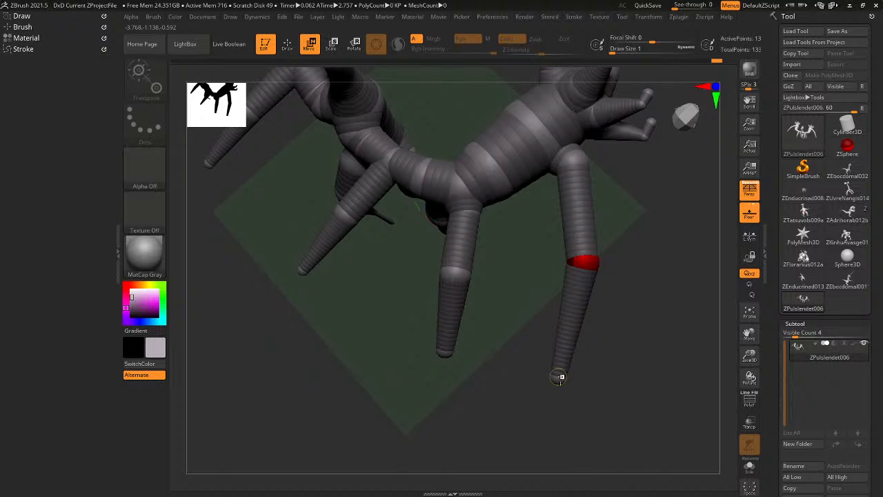
{"action": "left_click_drag", "start_coordinate": [559, 381], "coordinate": [574, 364]}
{"action": "key", "text": "r"}
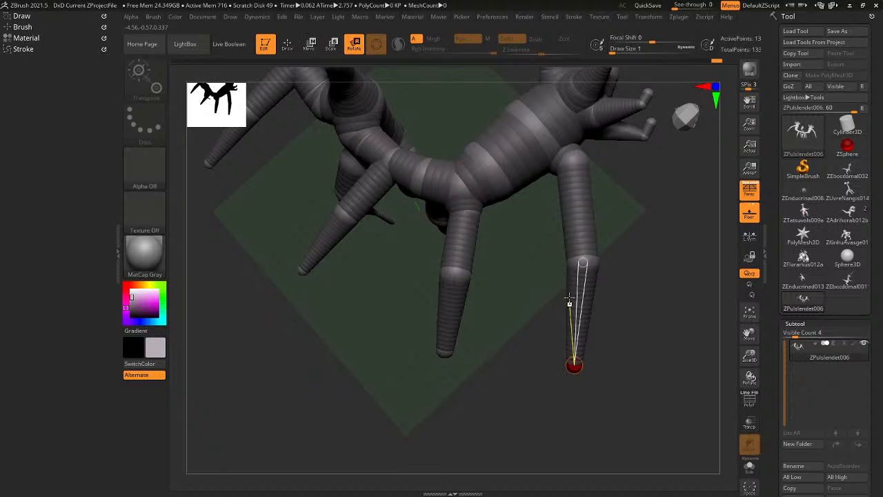
{"action": "left_click_drag", "start_coordinate": [571, 233], "coordinate": [588, 230]}
{"action": "left_click_drag", "start_coordinate": [620, 320], "coordinate": [615, 283]}
{"action": "left_click_drag", "start_coordinate": [623, 316], "coordinate": [609, 250]}
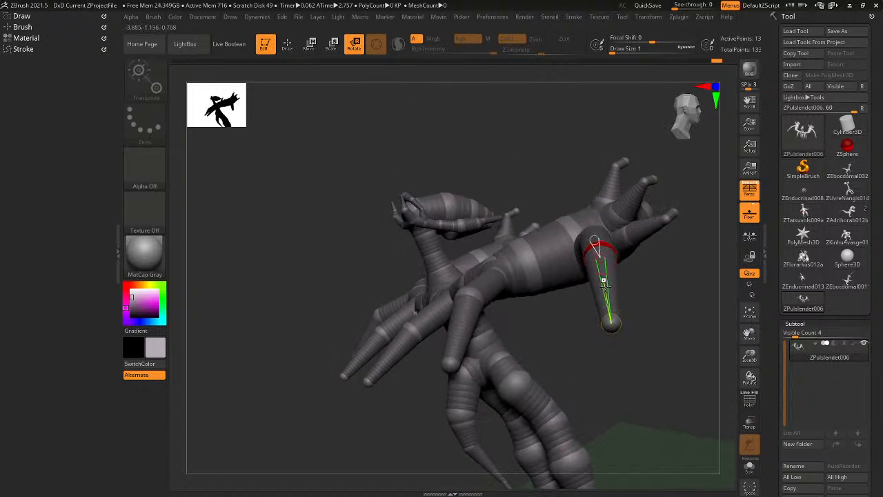
{"action": "left_click_drag", "start_coordinate": [607, 294], "coordinate": [602, 298]}
{"action": "left_click_drag", "start_coordinate": [603, 333], "coordinate": [703, 483]}
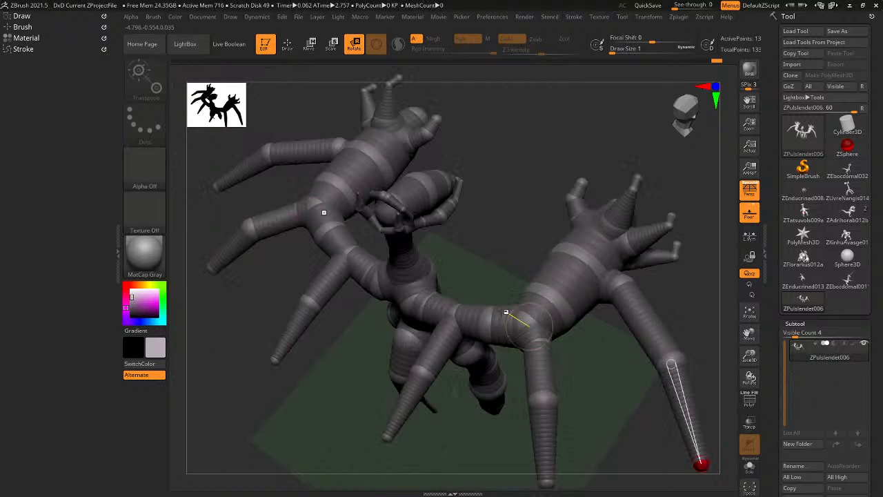
Enlarge the lower-leg ZSpheres from the front view to give both legs bulkier calves.
{"action": "left_click_drag", "start_coordinate": [506, 311], "coordinate": [584, 377], "text": "alt"}
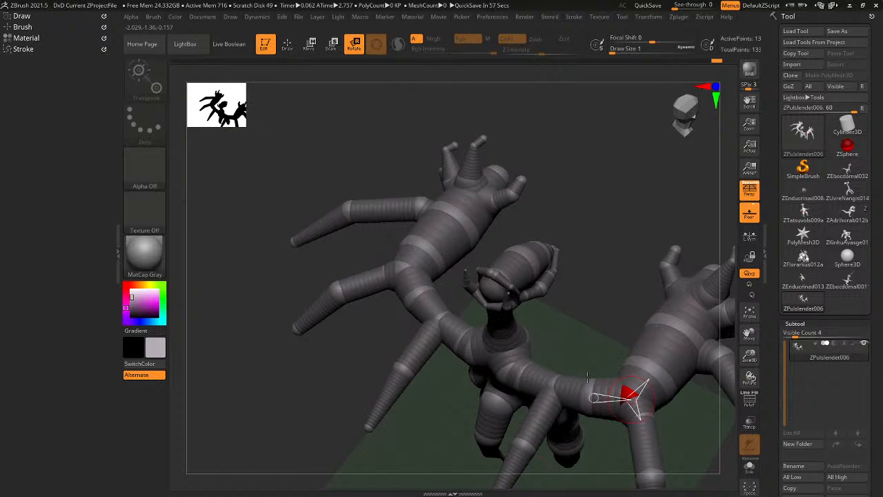
{"action": "left_click_drag", "start_coordinate": [533, 343], "coordinate": [656, 214]}
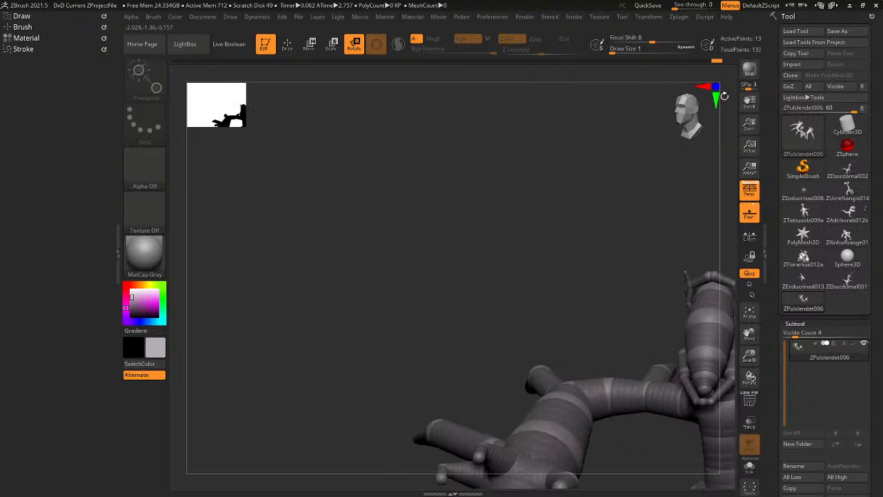
{"action": "left_click", "coordinate": [686, 116]}
{"action": "left_click_drag", "start_coordinate": [610, 271], "coordinate": [376, 235], "text": "alt"}
{"action": "left_click_drag", "start_coordinate": [434, 294], "coordinate": [417, 184]}
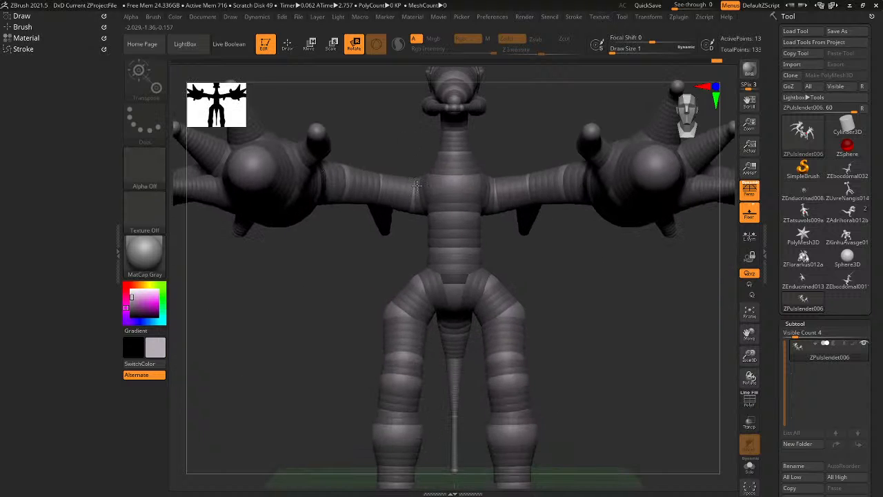
{"action": "left_click_drag", "start_coordinate": [453, 297], "coordinate": [445, 198]}
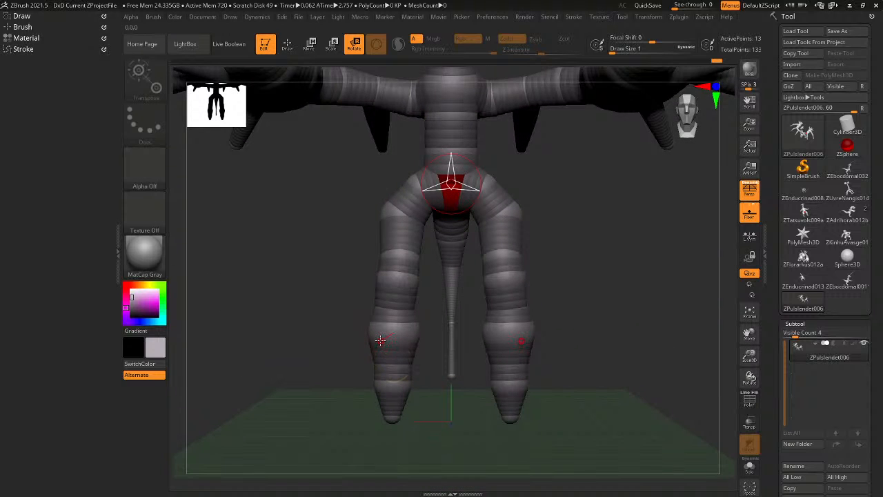
{"action": "key", "text": "e"}
{"action": "left_click_drag", "start_coordinate": [396, 324], "coordinate": [557, 413]}
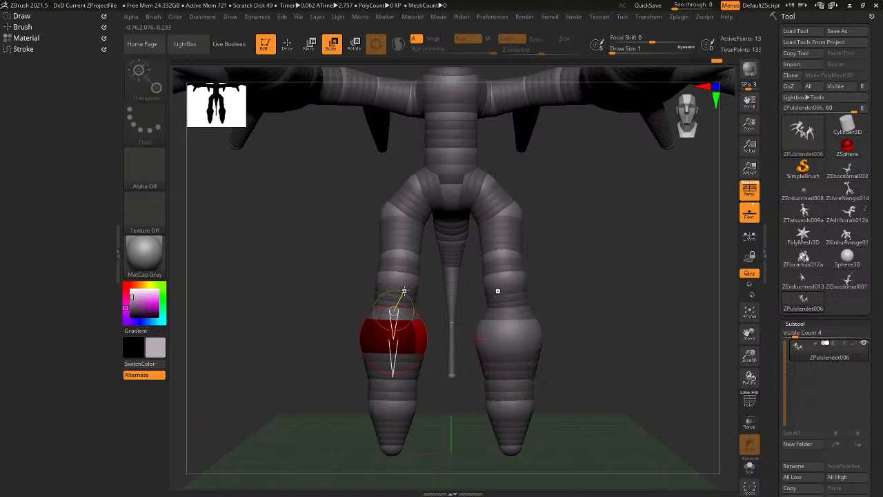
Move the thigh and knee ZSpheres outward and upward so the legs stand wider apart below the hips.
{"action": "key", "text": "w"}
{"action": "left_click_drag", "start_coordinate": [404, 291], "coordinate": [400, 281]}
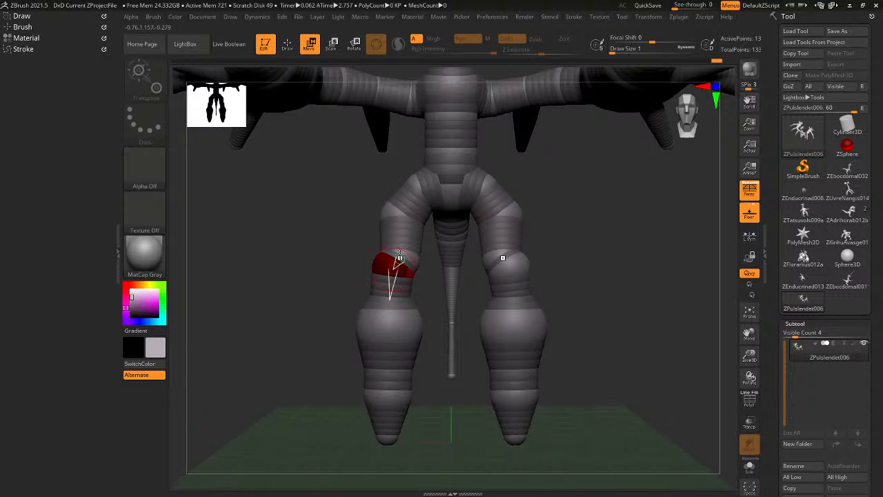
{"action": "left_click_drag", "start_coordinate": [405, 230], "coordinate": [416, 245]}
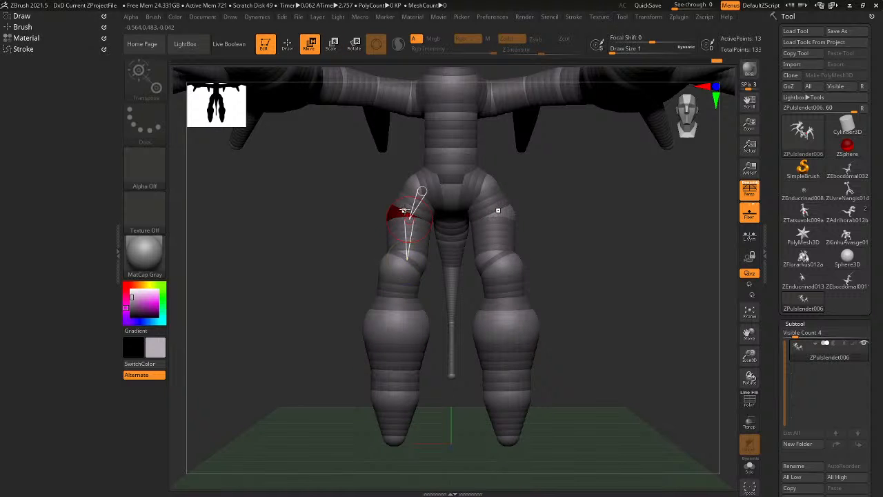
{"action": "left_click_drag", "start_coordinate": [403, 210], "coordinate": [386, 193]}
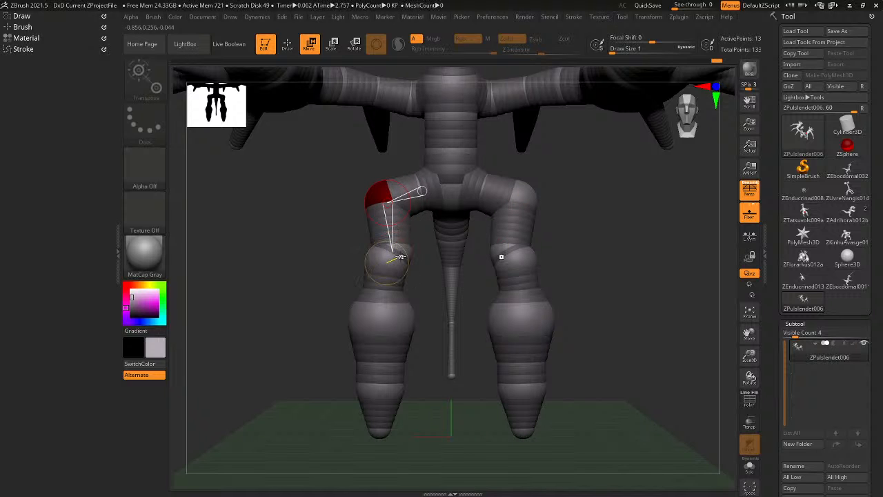
{"action": "left_click_drag", "start_coordinate": [400, 256], "coordinate": [383, 223]}
{"action": "right_click_drag", "start_coordinate": [390, 223], "coordinate": [393, 312], "text": "ctrl"}
{"action": "key", "text": "f"}
{"action": "left_click_drag", "start_coordinate": [389, 318], "coordinate": [386, 318]}
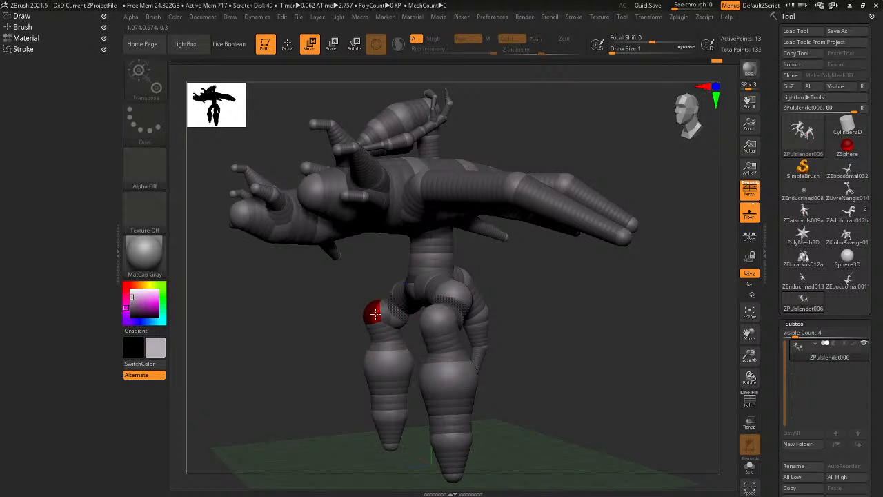
{"action": "right_click_drag", "start_coordinate": [374, 314], "coordinate": [351, 329]}
Preview the skinned mesh of the repositioned legs from several angles and return to the ZSpheres.
{"action": "key", "text": "a"}
{"action": "key", "text": "a"}
{"action": "key", "text": "a"}
{"action": "key", "text": "a"}
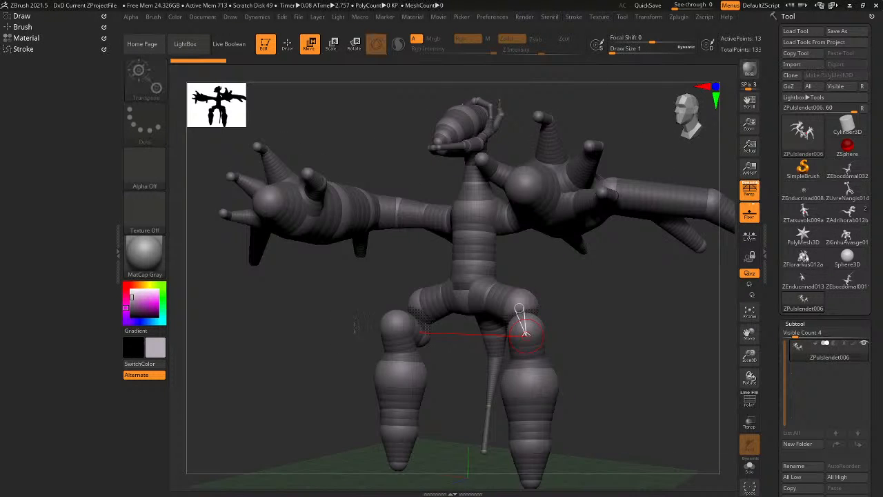
{"action": "key", "text": "a"}
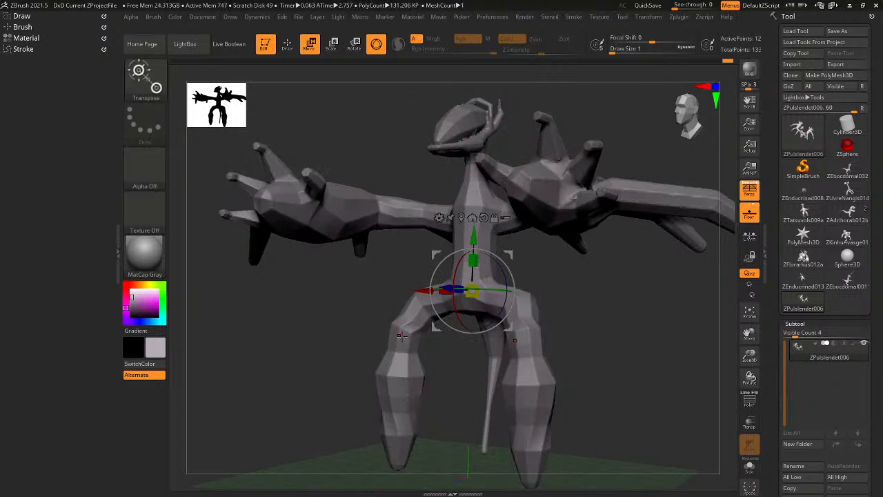
{"action": "right_click_drag", "start_coordinate": [400, 336], "coordinate": [429, 336]}
{"action": "key", "text": "a"}
Adjust the joint between thigh and knee, undo the last move and check the legs in the skin preview.
{"action": "left_click_drag", "start_coordinate": [381, 331], "coordinate": [394, 312]}
{"action": "key", "text": "ctrl+z"}
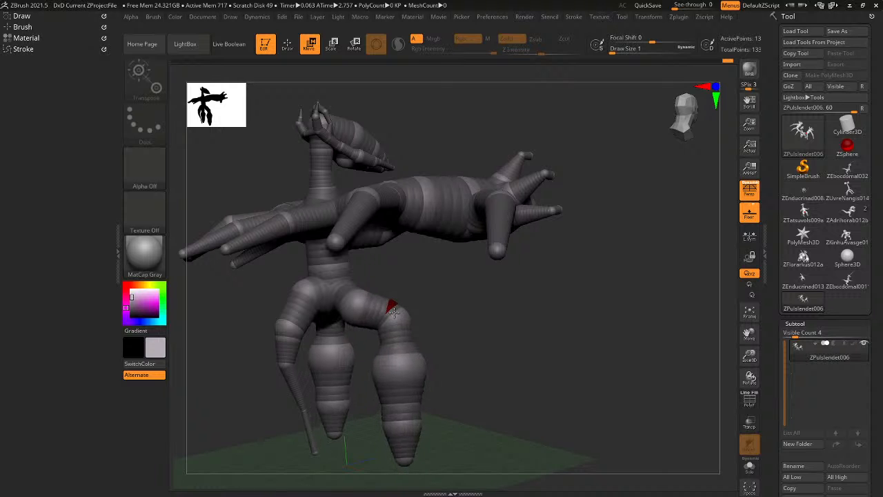
{"action": "mouse_move", "coordinate": [392, 312]}
{"action": "right_mouse_down"}
{"action": "mouse_move", "coordinate": [325, 320]}
{"action": "mouse_move", "coordinate": [327, 355]}
{"action": "mouse_move", "coordinate": [336, 364]}
{"action": "mouse_move", "coordinate": [383, 318]}
{"action": "right_mouse_up"}
{"action": "key", "text": "a"}
{"action": "key", "text": "a"}
Preview the skinned legs again and examine the thigh joints from above.
{"action": "key", "text": "e"}
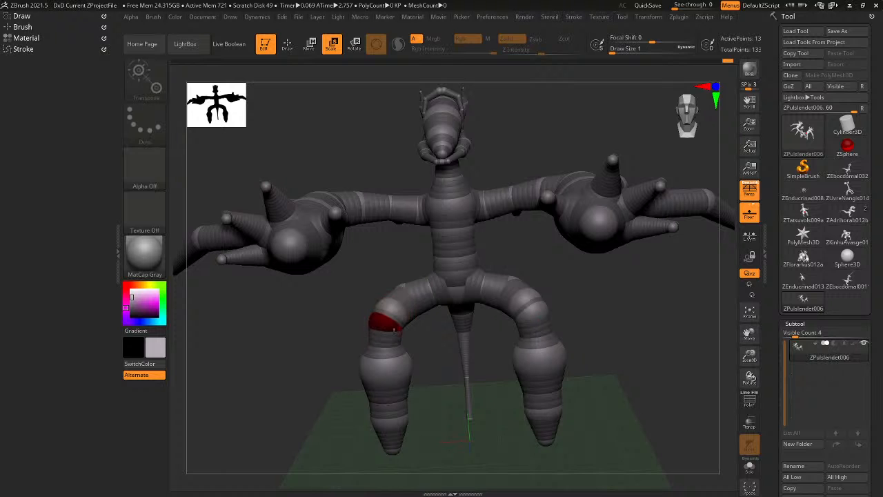
{"action": "key", "text": "a"}
{"action": "right_click_drag", "start_coordinate": [372, 304], "coordinate": [398, 308]}
{"action": "key", "text": "a"}
{"action": "key", "text": "w"}
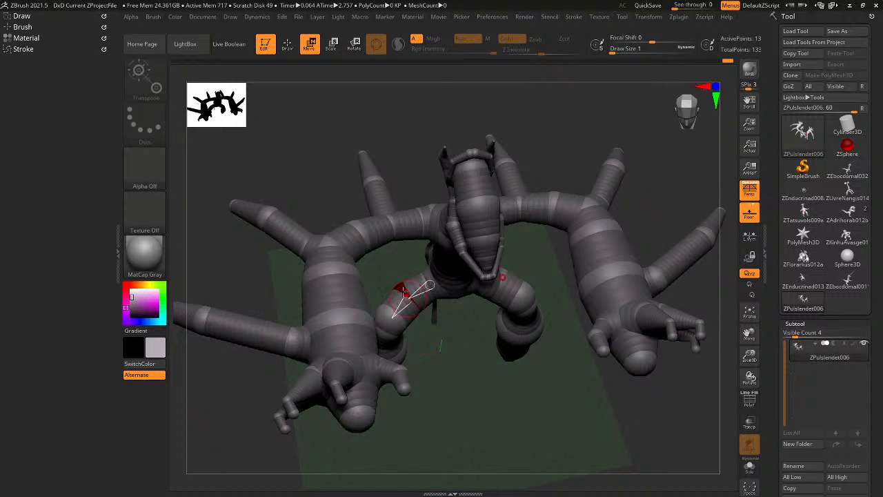
Check the wide-set legs in the skin preview and look over the whole creature as ZSpheres.
{"action": "key", "text": "a"}
{"action": "right_click", "coordinate": [404, 293]}
{"action": "right_click_drag", "start_coordinate": [403, 292], "coordinate": [617, 136]}
{"action": "key", "text": "a"}
{"action": "right_click_drag", "start_coordinate": [567, 185], "coordinate": [720, 66]}
Step back through the undo history to the version with straight, narrow-set legs and save that tool as ZPulslendet007.
{"action": "key", "text": "ctrl+z"}
{"action": "key", "text": "ctrl+z"}
{"action": "key", "text": "ctrl+z"}
{"action": "key", "text": "ctrl+z"}
{"action": "key", "text": "ctrl+z"}
{"action": "key", "text": "ctrl+z"}
{"action": "key", "text": "ctrl+z"}
{"action": "key", "text": "ctrl+z"}
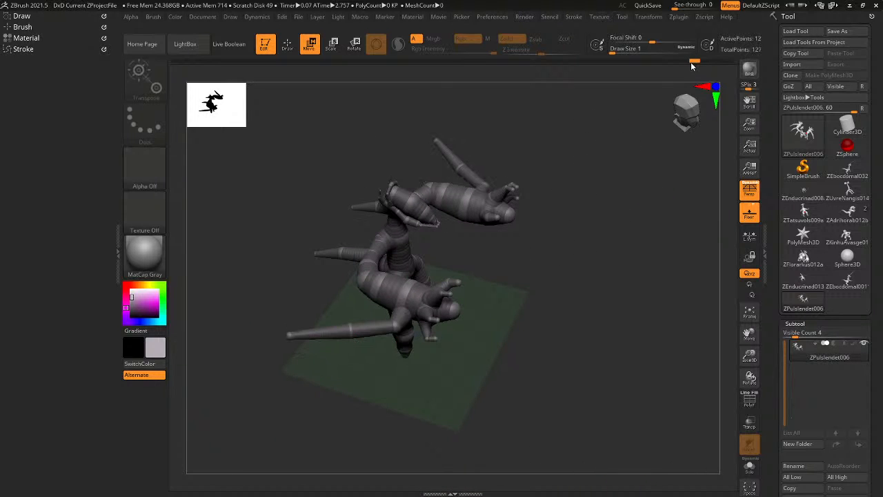
{"action": "mouse_move", "coordinate": [699, 62]}
{"action": "left_mouse_down"}
{"action": "mouse_move", "coordinate": [691, 63]}
{"action": "mouse_move", "coordinate": [718, 72]}
{"action": "left_mouse_up"}
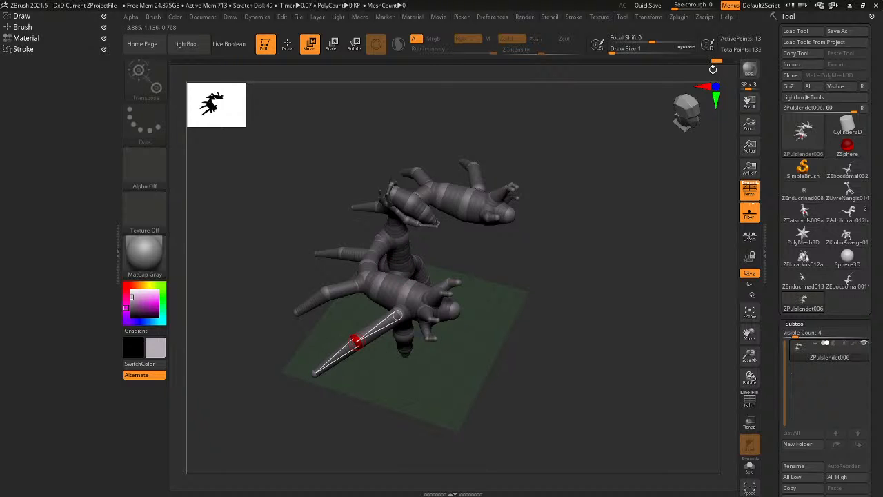
{"action": "mouse_move", "coordinate": [651, 120]}
{"action": "left_mouse_down"}
{"action": "mouse_move", "coordinate": [643, 97]}
{"action": "mouse_move", "coordinate": [648, 110]}
{"action": "left_mouse_up"}
{"action": "left_click", "coordinate": [837, 31]}
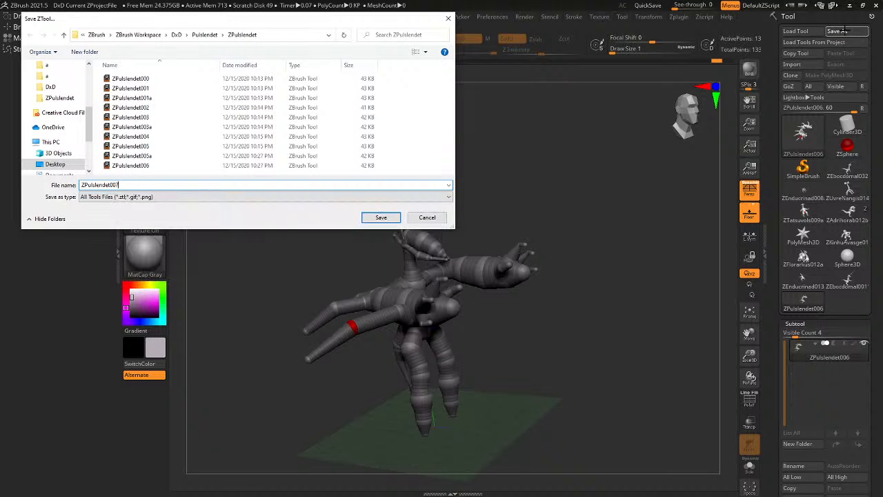
{"action": "key", "text": "Return"}
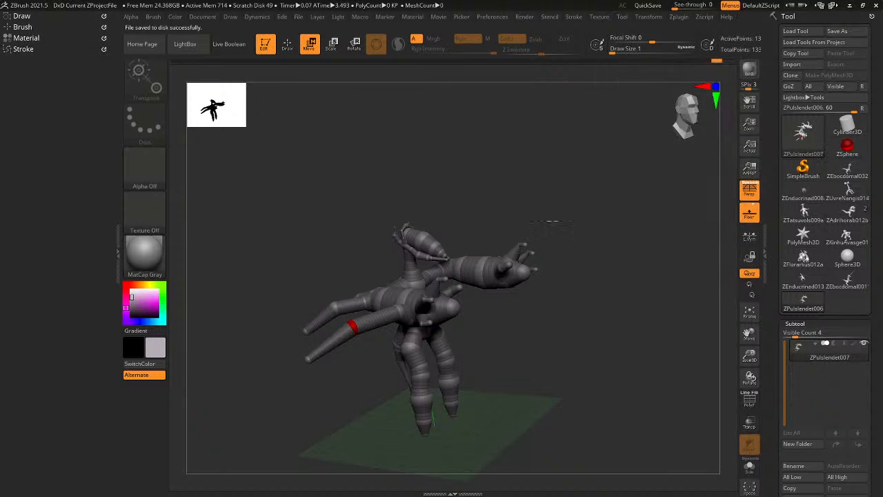
Go forward to the latest undo history state to restore the wide-set legs.
{"action": "left_click_drag", "start_coordinate": [607, 180], "coordinate": [542, 205]}
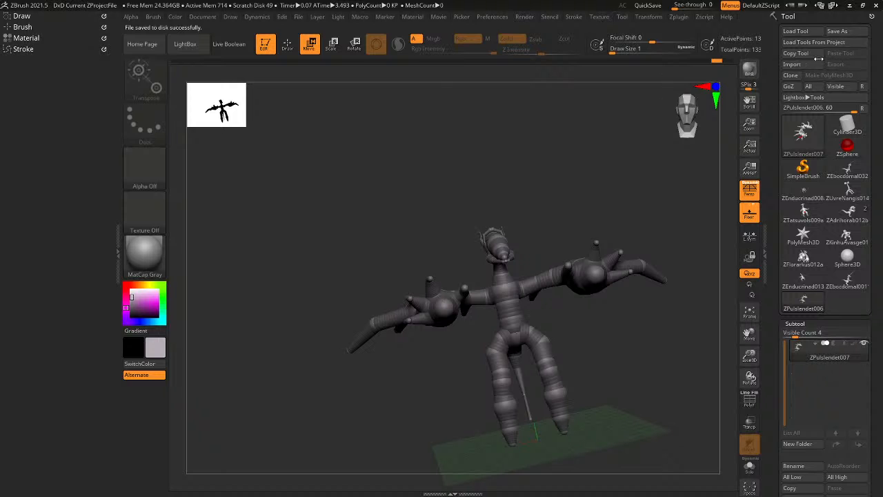
{"action": "left_click", "coordinate": [728, 62]}
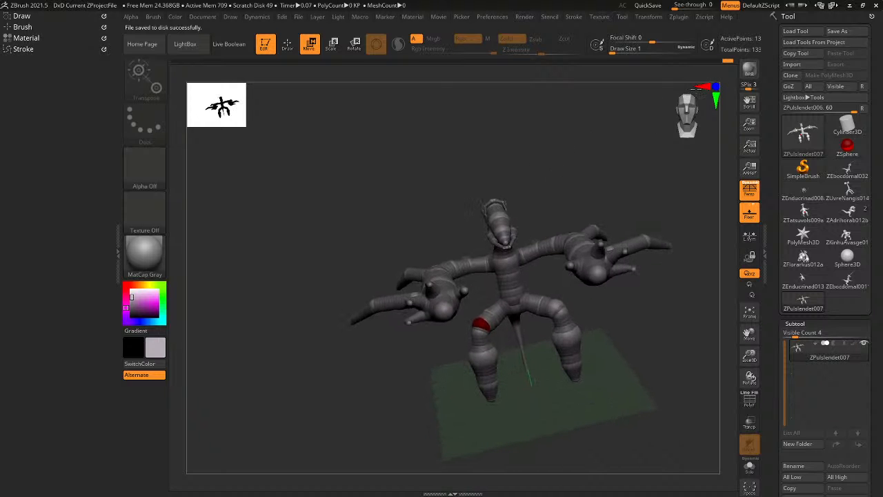
{"action": "left_click_drag", "start_coordinate": [621, 219], "coordinate": [685, 197]}
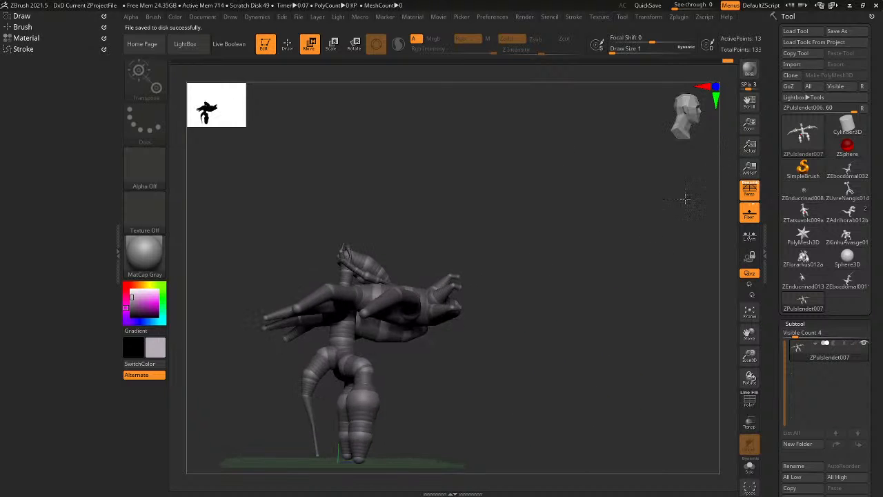
Rotate the hanging tail backward, away from the legs, at its bend below the hips.
{"action": "left_click_drag", "start_coordinate": [417, 345], "coordinate": [369, 391]}
{"action": "key", "text": "r"}
{"action": "left_click_drag", "start_coordinate": [333, 367], "coordinate": [560, 307]}
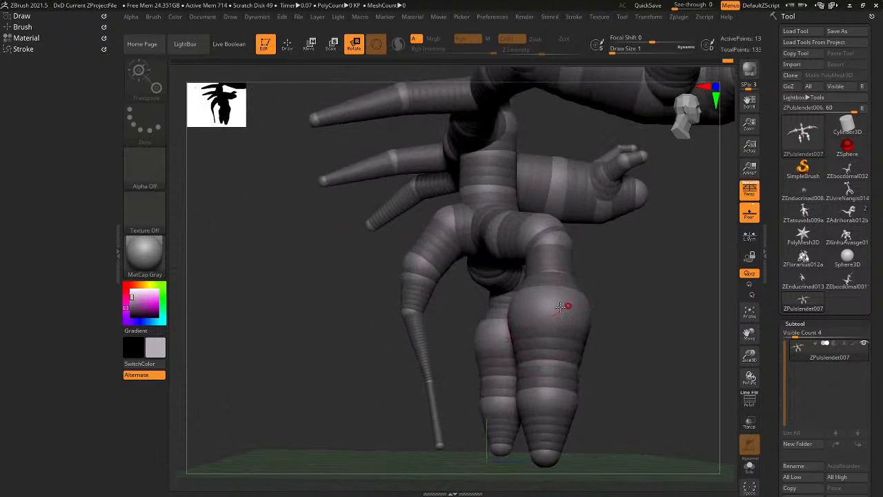
{"action": "left_click_drag", "start_coordinate": [440, 257], "coordinate": [397, 284]}
Try moving the lower tail ZSpheres upward to shorten the tail, and undo the moves.
{"action": "key", "text": "w"}
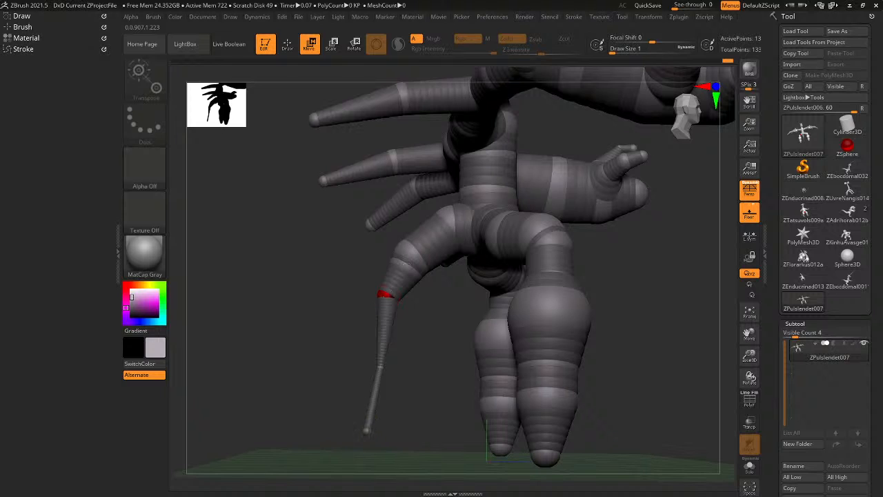
{"action": "left_click_drag", "start_coordinate": [366, 431], "coordinate": [371, 413]}
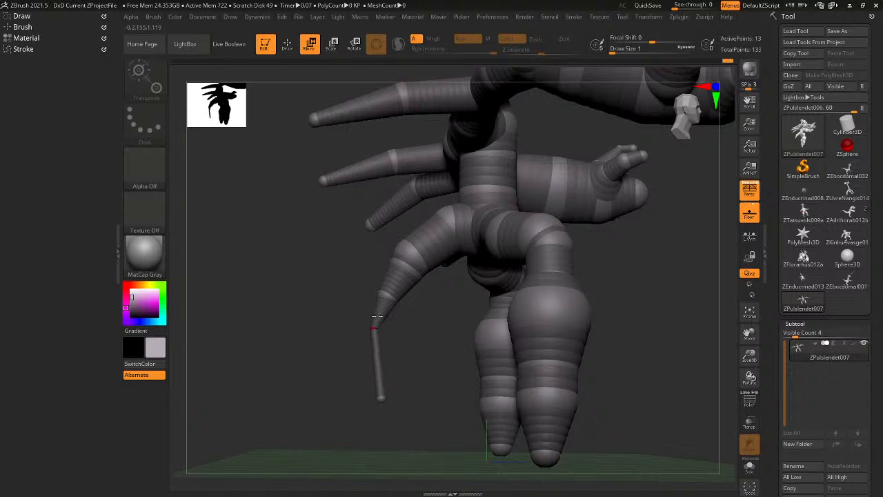
{"action": "key", "text": "ctrl"}
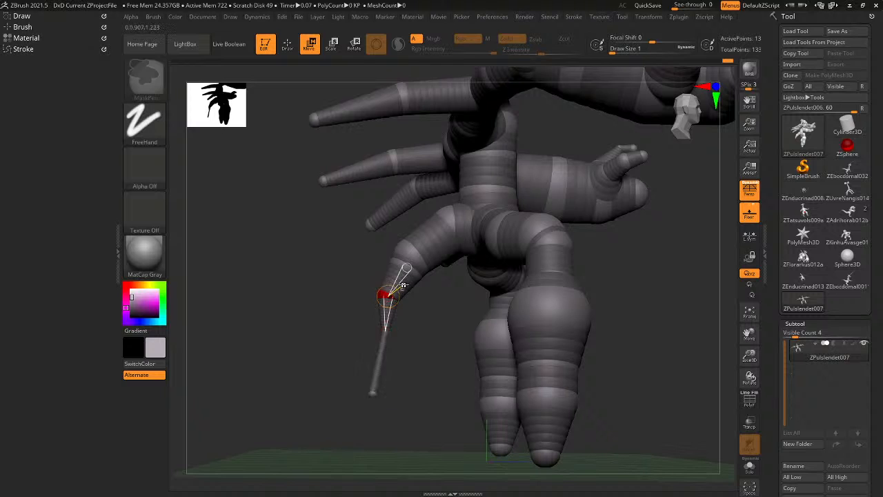
{"action": "key", "text": "ctrl+z"}
{"action": "key", "text": "ctrl+z"}
{"action": "key", "text": "ctrl+shift+z"}
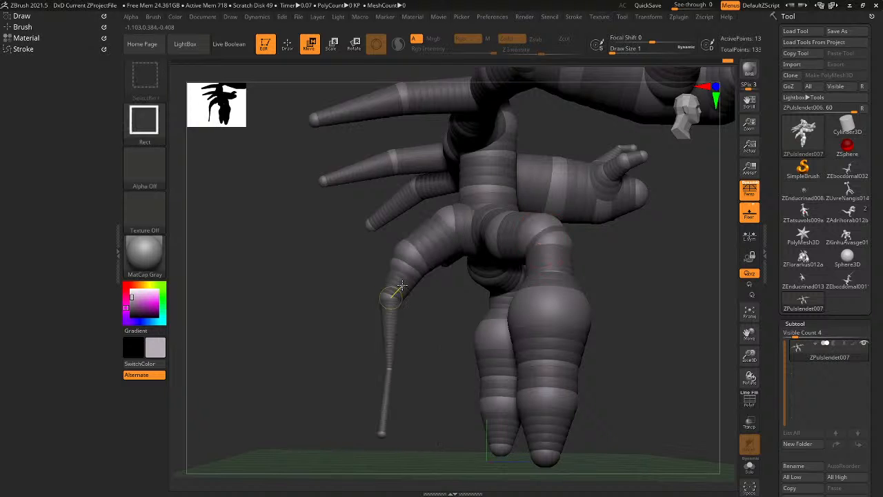
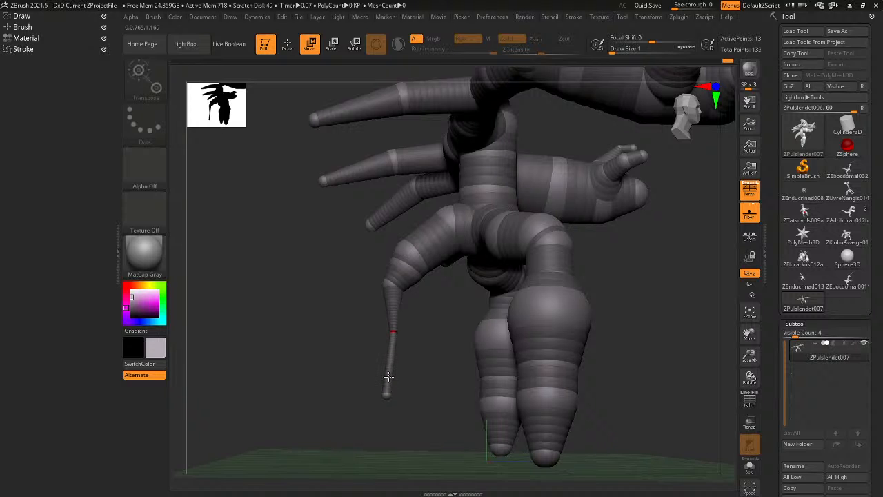
Preview the skinned mesh of the shortened tail from slightly different angles and return to the ZSpheres.
{"action": "key", "text": "a"}
{"action": "mouse_move", "coordinate": [387, 379]}
{"action": "left_mouse_down"}
{"action": "mouse_move", "coordinate": [374, 381]}
{"action": "mouse_move", "coordinate": [383, 377]}
{"action": "left_mouse_up"}
{"action": "key", "text": "a"}
{"action": "key", "text": "e"}
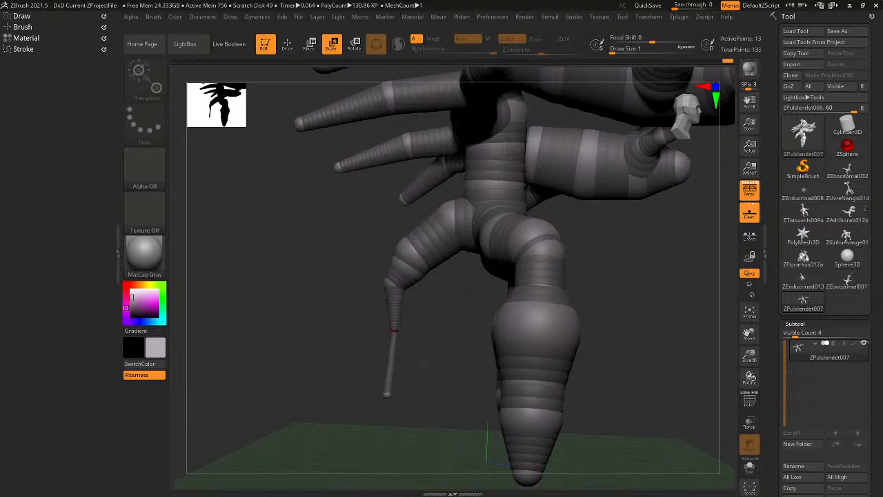
{"action": "key", "text": "a"}
{"action": "left_click_drag", "start_coordinate": [405, 355], "coordinate": [410, 359]}
{"action": "key", "text": "a"}
Try resizing the tail's middle joint and undo the tail edits back to its longer shape.
{"action": "mouse_move", "coordinate": [411, 249]}
{"action": "left_mouse_down"}
{"action": "mouse_move", "coordinate": [409, 238]}
{"action": "mouse_move", "coordinate": [409, 247]}
{"action": "left_mouse_up"}
{"action": "key", "text": "ctrl+z"}
{"action": "key", "text": "ctrl+z"}
{"action": "key", "text": "ctrl+z"}
{"action": "key", "text": "ctrl+z"}
{"action": "key", "text": "ctrl+z"}
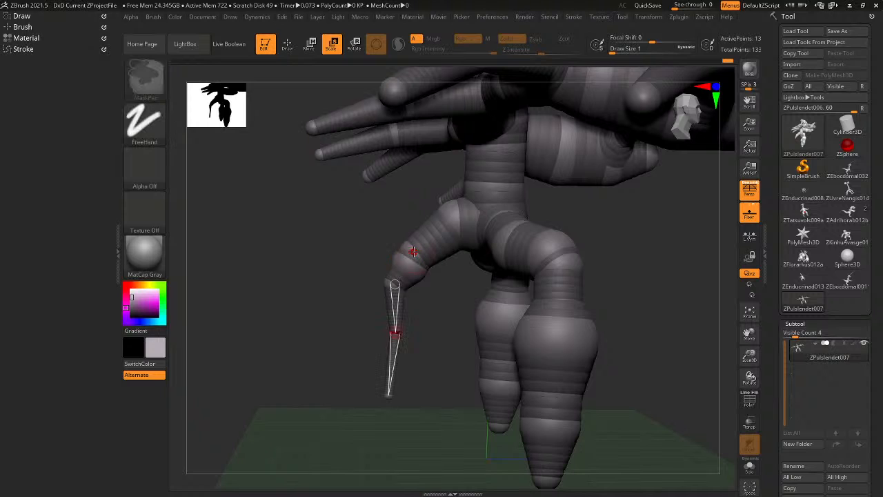
{"action": "key", "text": "ctrl+z"}
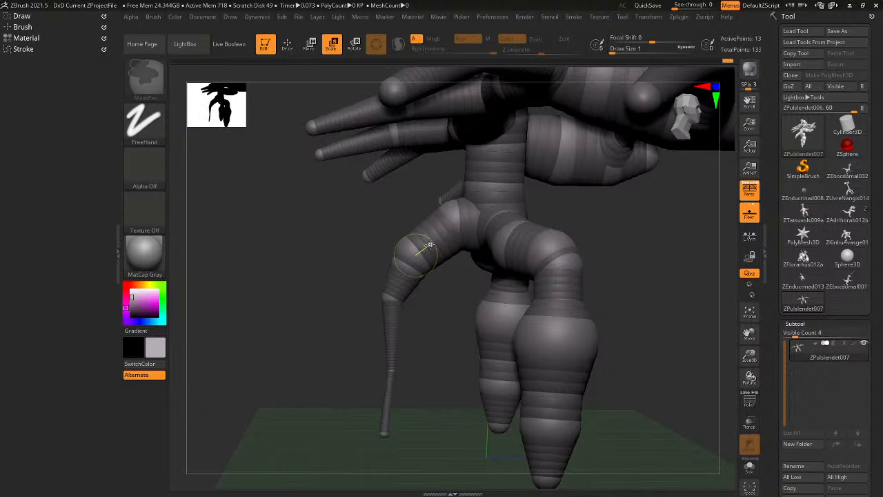
{"action": "key", "text": "ctrl+z"}
{"action": "key", "text": "ctrl+shift+z"}
Slim the tail's middle joint and draw the lower tail ZSpheres upward to make the tail shorter.
{"action": "left_click_drag", "start_coordinate": [440, 238], "coordinate": [431, 227]}
{"action": "key", "text": "w"}
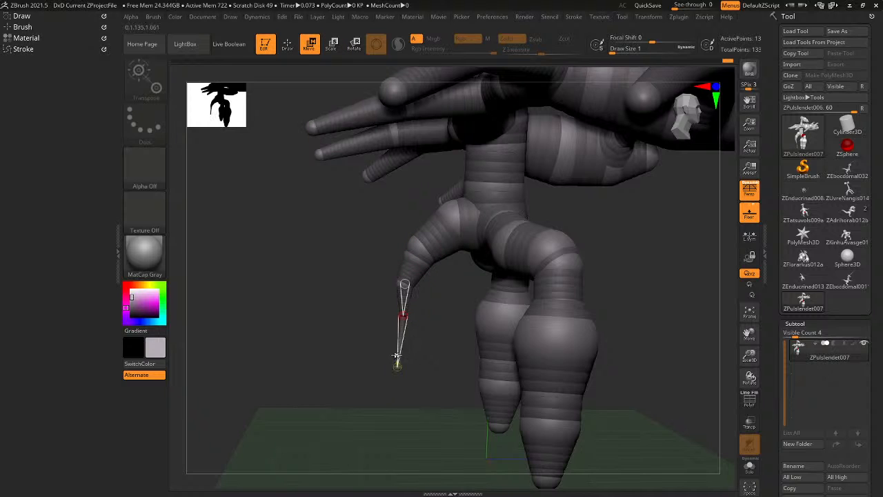
{"action": "key", "text": "e"}
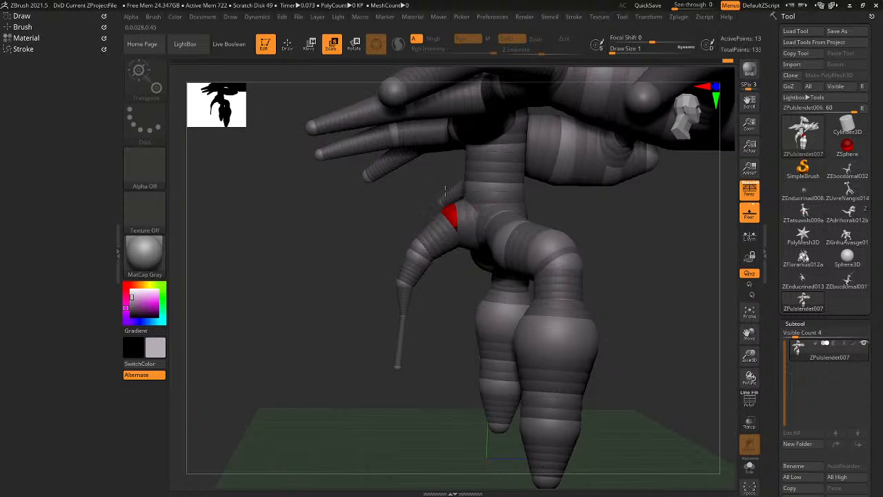
Check the slimmed, shortened tail in the skin preview and return to the ZSpheres.
{"action": "key", "text": "a"}
{"action": "mouse_move", "coordinate": [425, 216]}
{"action": "left_mouse_down"}
{"action": "mouse_move", "coordinate": [406, 216]}
{"action": "mouse_move", "coordinate": [423, 216]}
{"action": "left_mouse_up"}
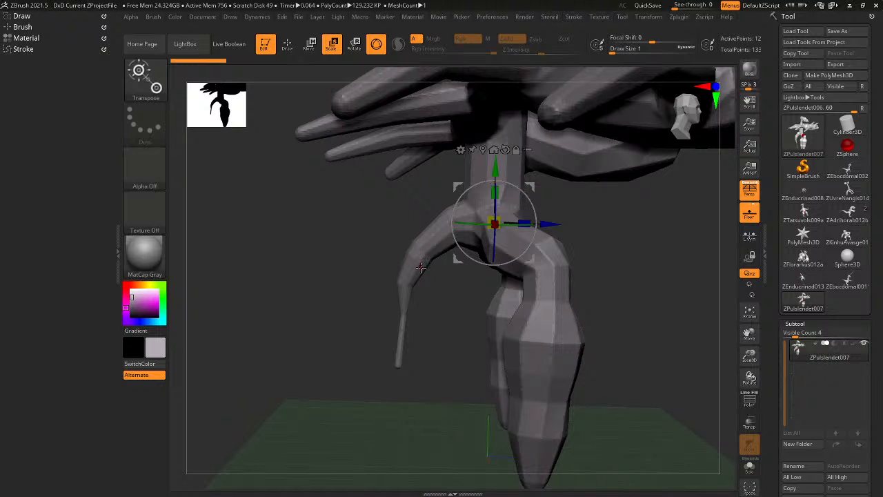
{"action": "key", "text": "a"}
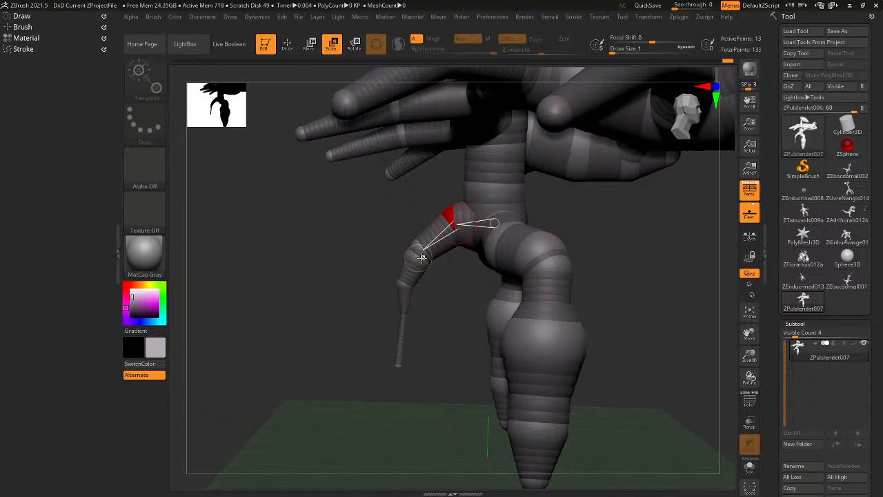
{"action": "key", "text": "a"}
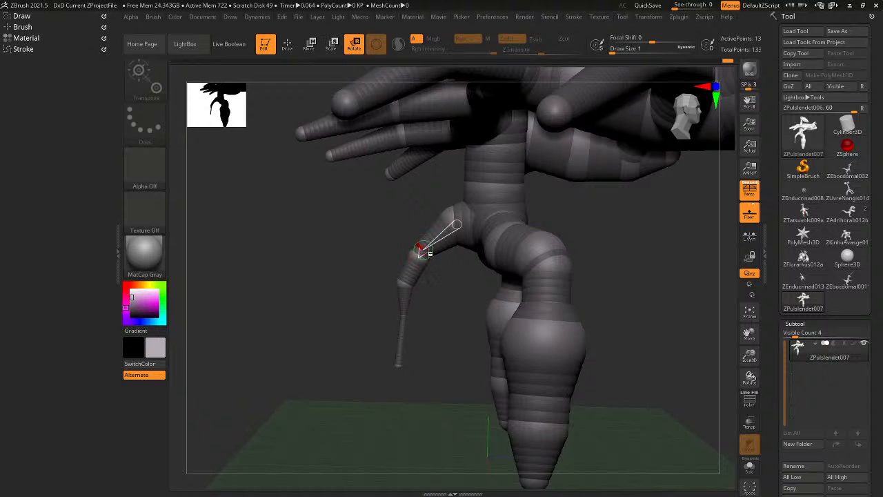
Bend the tail downward at its upper joints and check the curve in the skin preview.
{"action": "left_click_drag", "start_coordinate": [407, 238], "coordinate": [414, 258]}
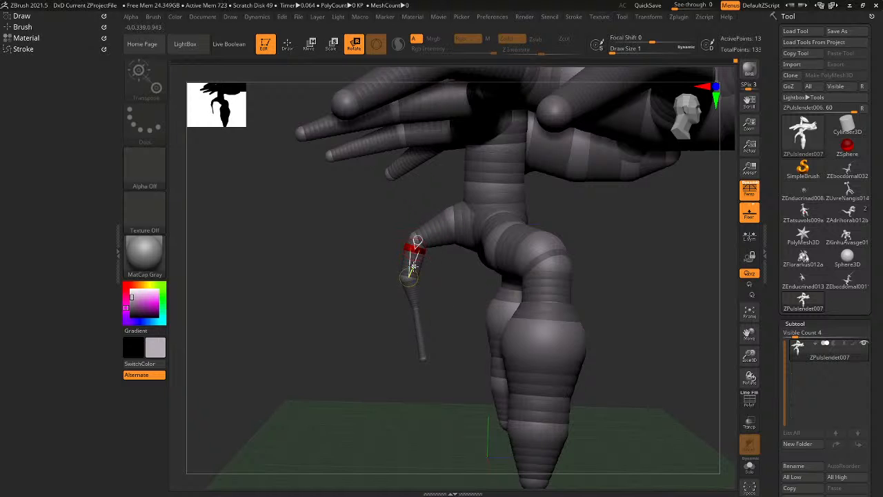
{"action": "mouse_move", "coordinate": [395, 274]}
{"action": "right_mouse_down"}
{"action": "mouse_move", "coordinate": [372, 292]}
{"action": "mouse_move", "coordinate": [393, 277]}
{"action": "right_mouse_up"}
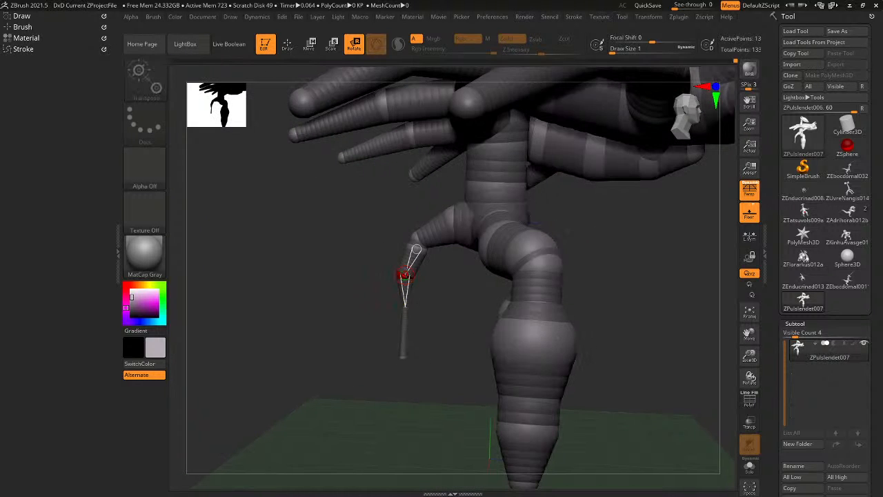
{"action": "key", "text": "a"}
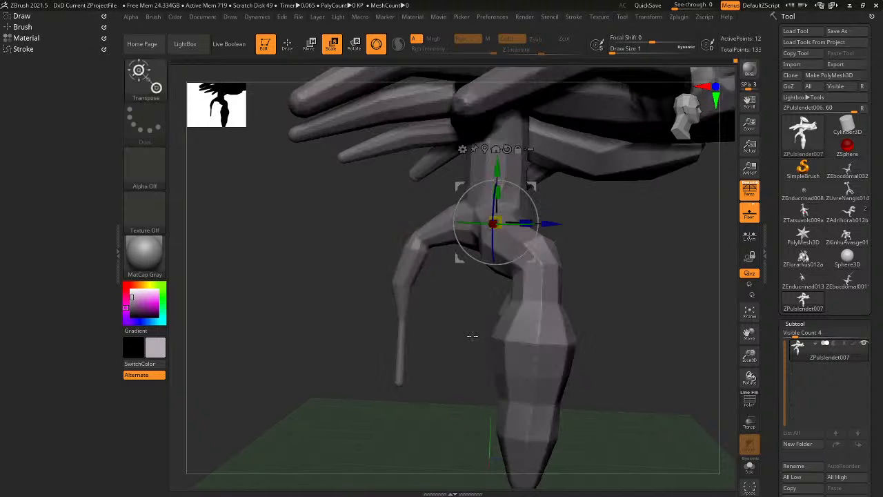
{"action": "mouse_move", "coordinate": [471, 335]}
{"action": "right_mouse_down"}
{"action": "mouse_move", "coordinate": [437, 307]}
{"action": "mouse_move", "coordinate": [407, 326]}
{"action": "mouse_move", "coordinate": [457, 332]}
{"action": "right_mouse_up"}
{"action": "key", "text": "a"}
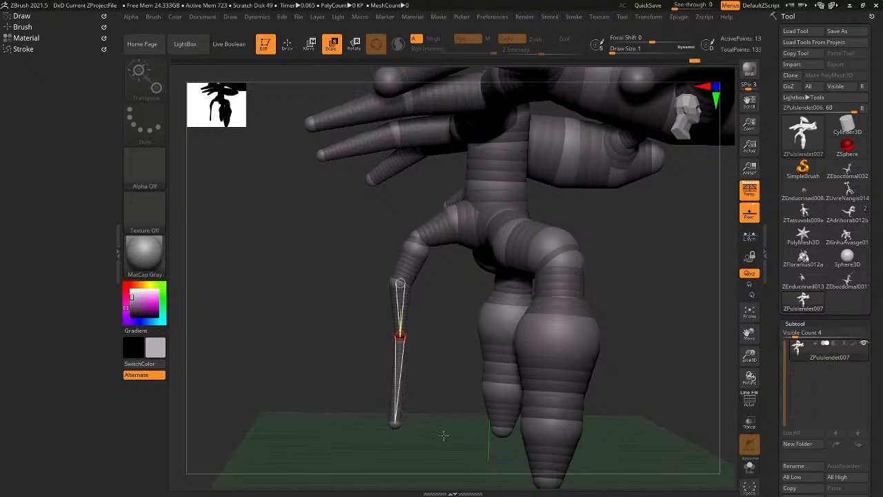
Move the lower tail section up and toward the legs to form a kink, and preview the skin.
{"action": "key", "text": "w"}
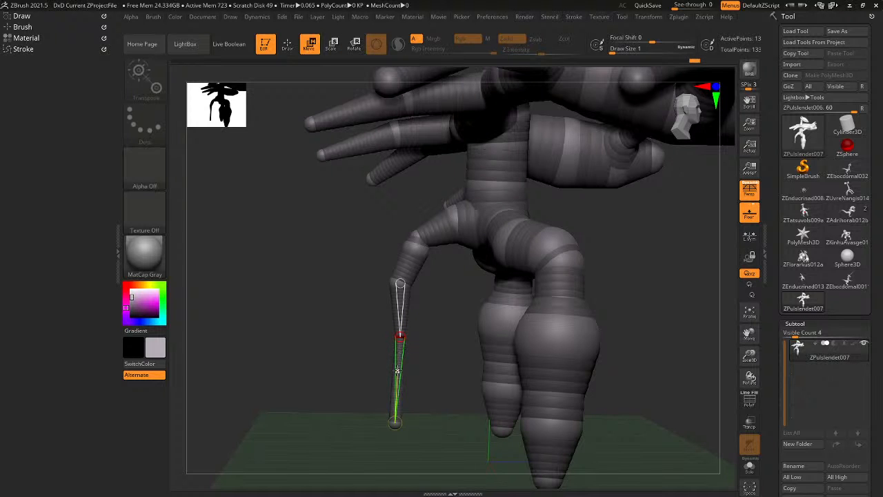
{"action": "left_click_drag", "start_coordinate": [395, 371], "coordinate": [405, 359]}
{"action": "key", "text": "a"}
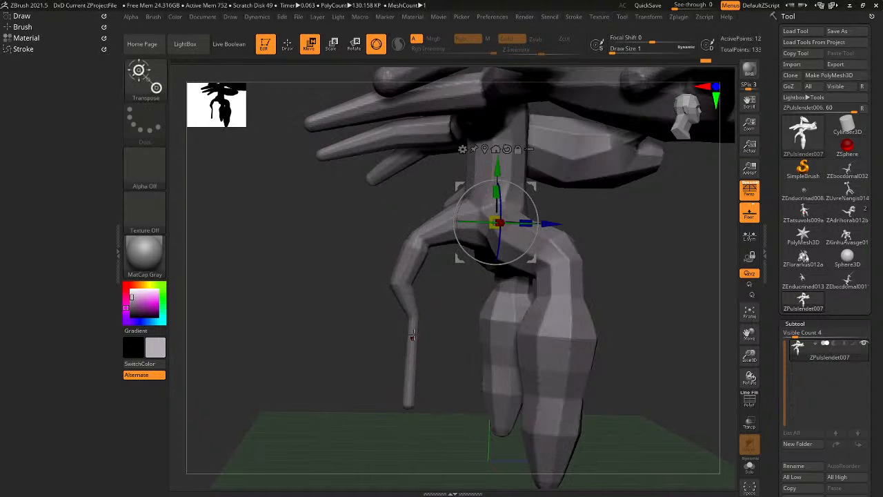
{"action": "key", "text": "a"}
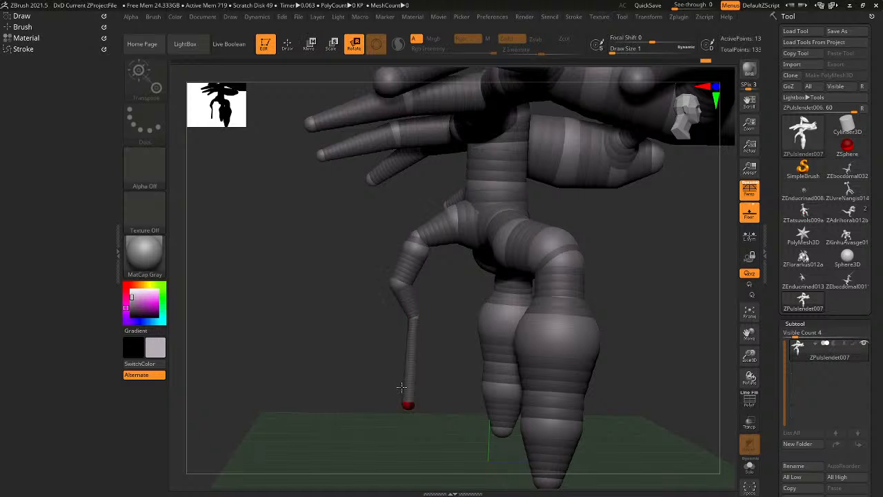
Rotate the tail's end section backward, away from the legs, and check it in the skin preview.
{"action": "left_click_drag", "start_coordinate": [383, 388], "coordinate": [365, 389]}
{"action": "key", "text": "e"}
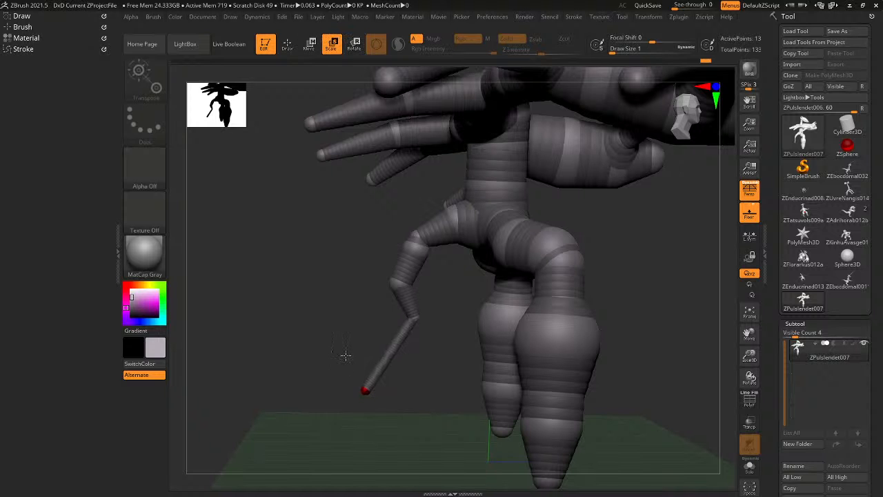
{"action": "key", "text": "a"}
{"action": "left_click_drag", "start_coordinate": [355, 266], "coordinate": [444, 277]}
{"action": "key", "text": "a"}
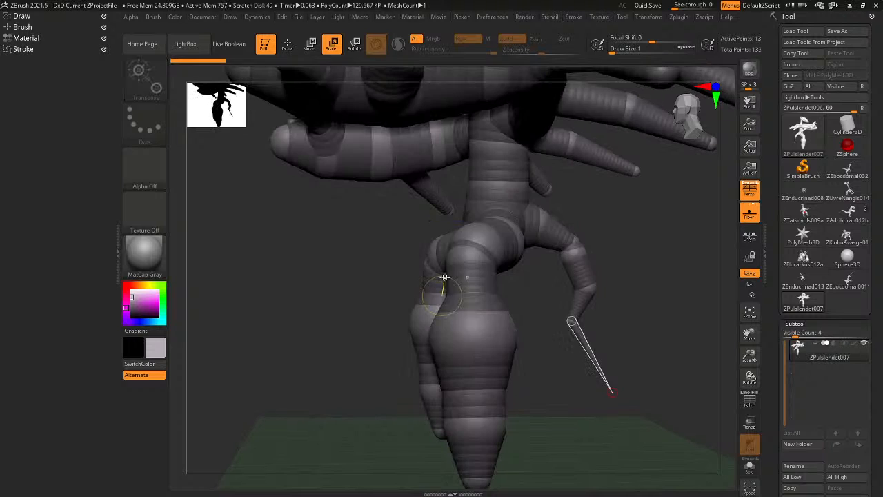
Undo the last tail tip change, taper the end section to a point and preview the skin.
{"action": "key", "text": "ctrl+z"}
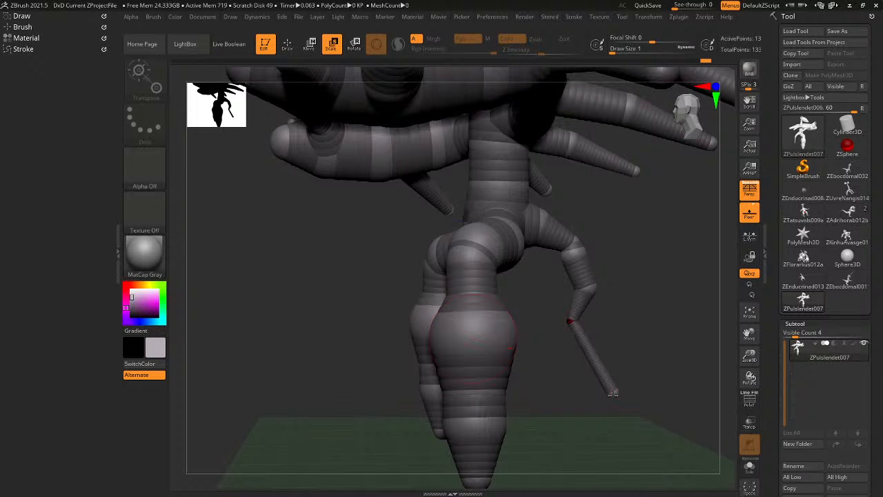
{"action": "key", "text": "a"}
{"action": "key", "text": "a"}
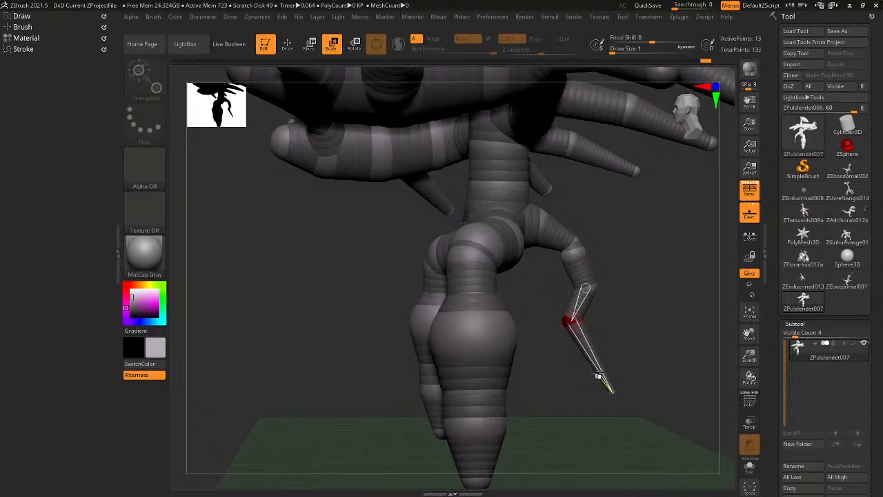
{"action": "key", "text": "a"}
{"action": "key", "text": "a"}
Rotate the lower tail sections so the pointed tip flares farther outward behind the body, and preview the skin.
{"action": "key", "text": "r"}
{"action": "mouse_move", "coordinate": [584, 289]}
{"action": "left_mouse_down"}
{"action": "mouse_move", "coordinate": [597, 278]}
{"action": "mouse_move", "coordinate": [583, 304]}
{"action": "left_mouse_up"}
{"action": "key", "text": "a"}
{"action": "key", "text": "a"}
{"action": "mouse_move", "coordinate": [564, 244]}
{"action": "left_mouse_down"}
{"action": "mouse_move", "coordinate": [572, 229]}
{"action": "mouse_move", "coordinate": [542, 228]}
{"action": "mouse_move", "coordinate": [558, 240]}
{"action": "left_mouse_up"}
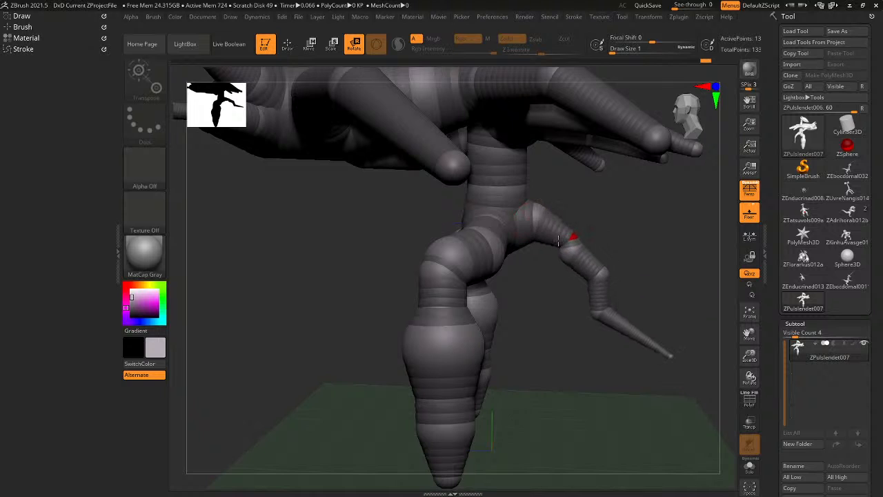
Adjust the angle of the tail's middle joint to refine its zigzag and check it in the skin preview.
{"action": "left_click_drag", "start_coordinate": [598, 274], "coordinate": [503, 319]}
{"action": "left_click", "coordinate": [598, 278]}
{"action": "key", "text": "a"}
{"action": "key", "text": "a"}
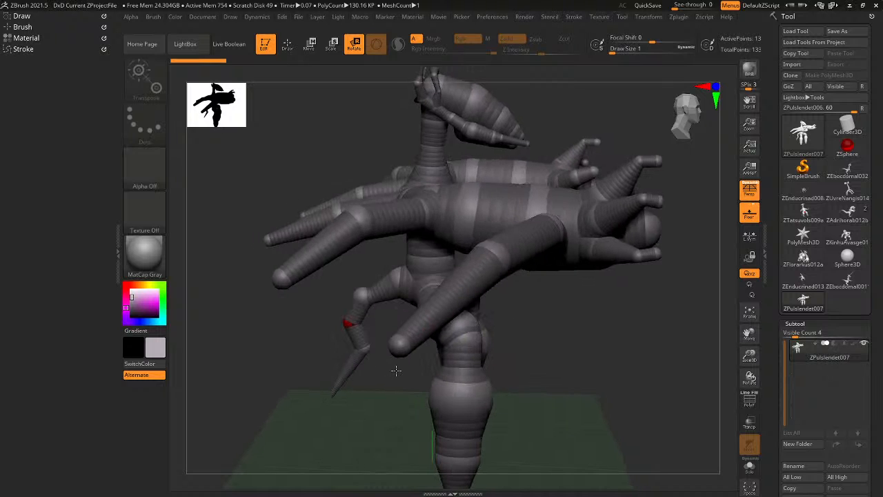
{"action": "key", "text": "e"}
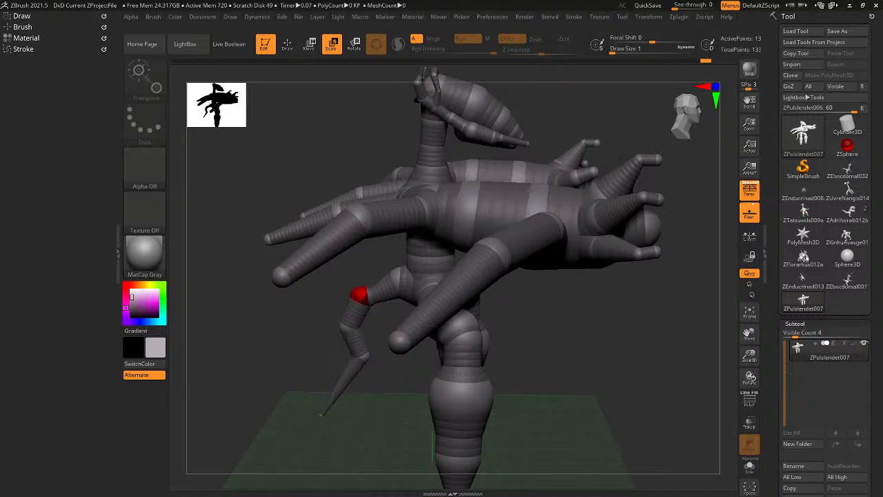
Resize the tail's upper bend joint and check the result in the skin preview.
{"action": "key", "text": "a"}
{"action": "key", "text": "a"}
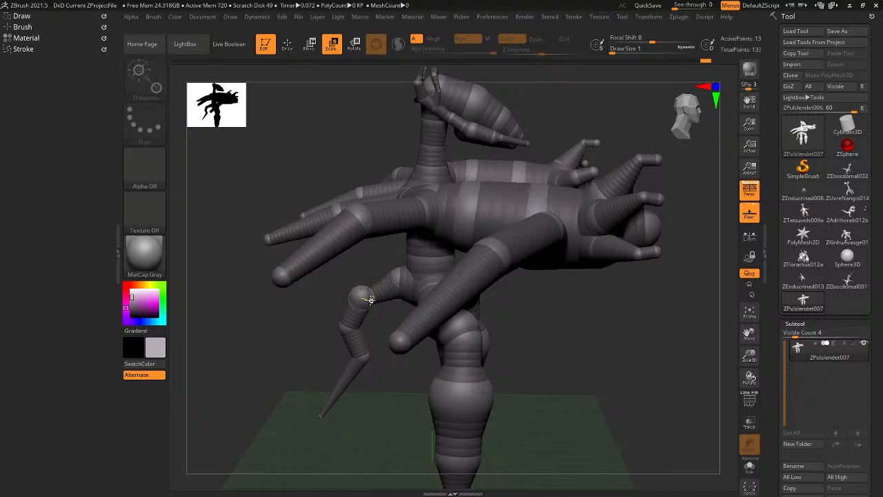
{"action": "left_click_drag", "start_coordinate": [367, 300], "coordinate": [380, 344]}
{"action": "key", "text": "a"}
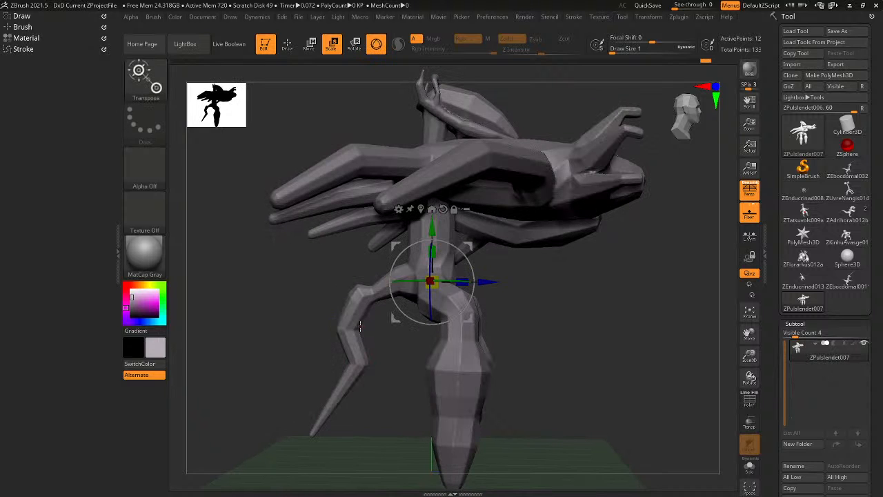
Examine the creature's overall silhouette and tail from the front, side and back, in both ZSphere and skin preview form.
{"action": "right_click_drag", "start_coordinate": [358, 328], "coordinate": [629, 321]}
{"action": "key", "text": "a"}
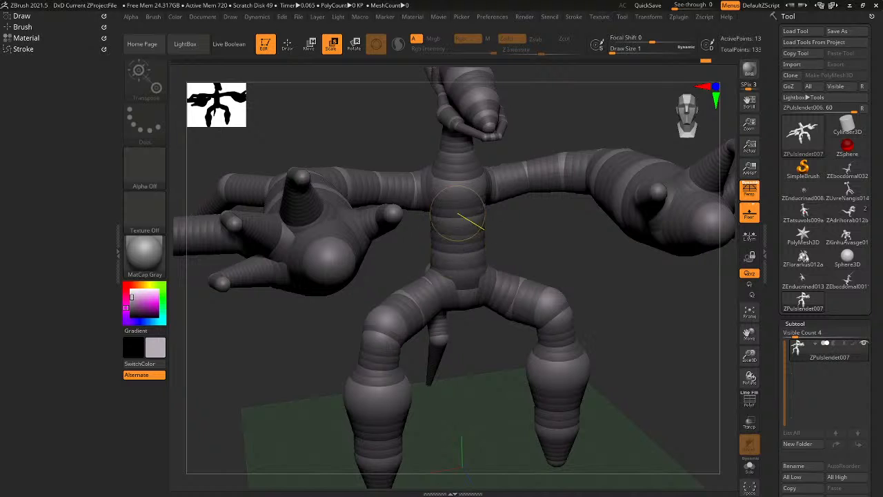
{"action": "right_click_drag", "start_coordinate": [481, 213], "coordinate": [554, 237]}
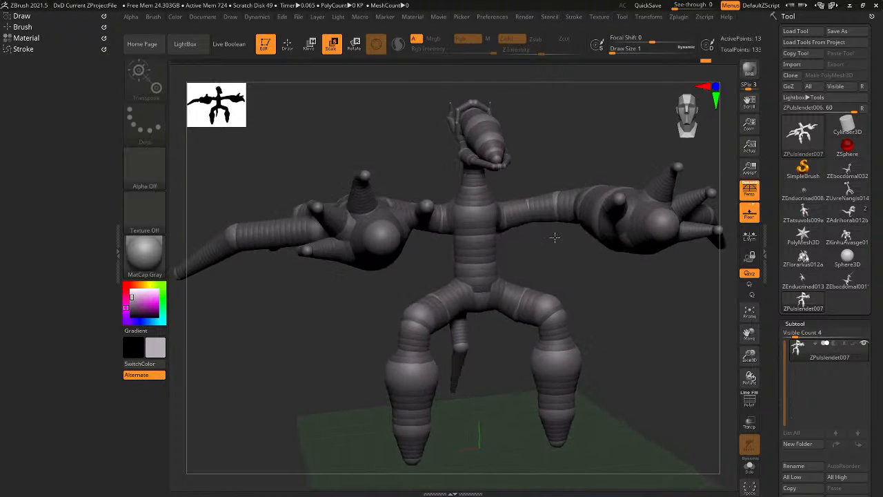
{"action": "left_click", "coordinate": [681, 131]}
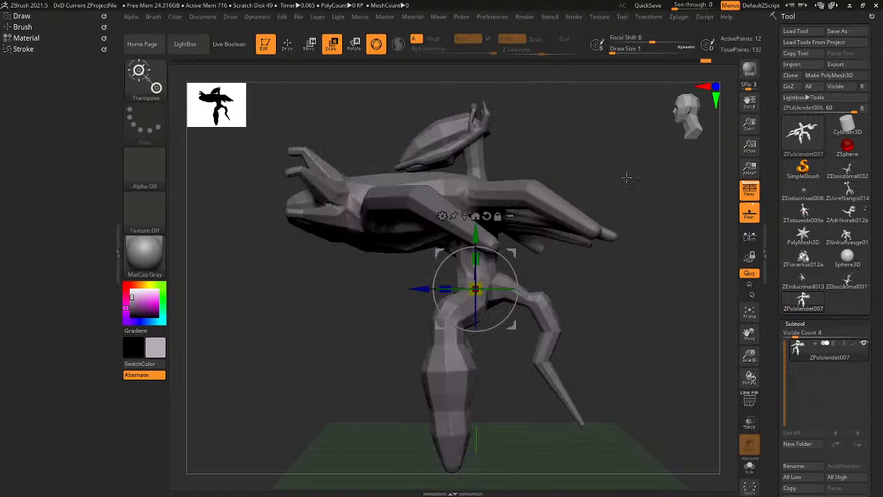
{"action": "right_click_drag", "start_coordinate": [627, 178], "coordinate": [616, 199], "text": "ctrl"}
{"action": "right_click_drag", "start_coordinate": [600, 276], "coordinate": [634, 280]}
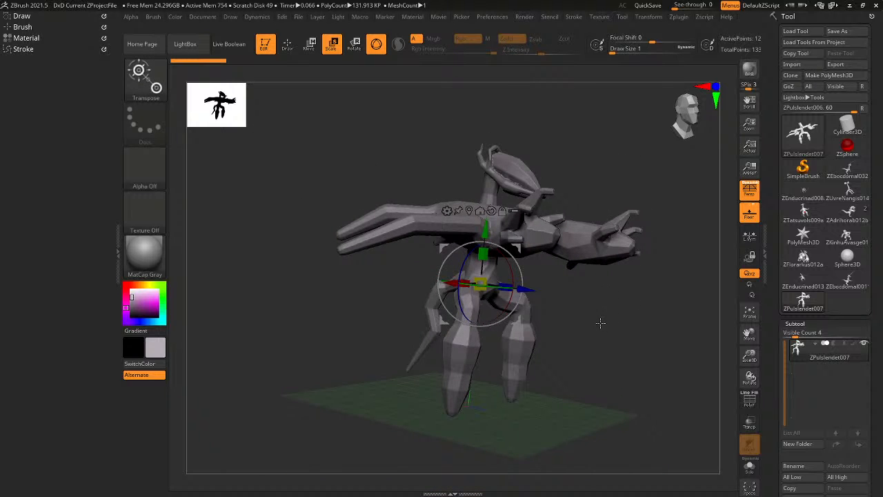
{"action": "right_click_drag", "start_coordinate": [561, 148], "coordinate": [509, 178]}
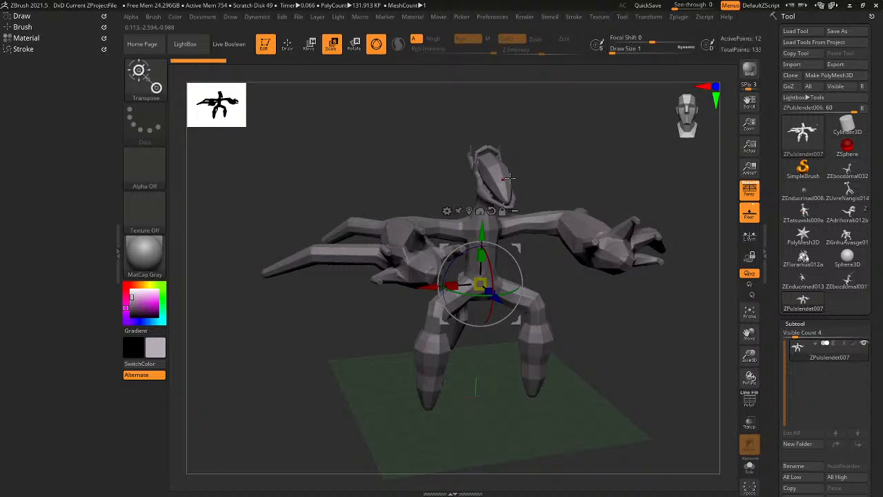
{"action": "right_click_drag", "start_coordinate": [460, 193], "coordinate": [591, 257]}
Enlarge the base joints of the two horns on the head so the horns thicken toward their roots.
{"action": "key", "text": "a"}
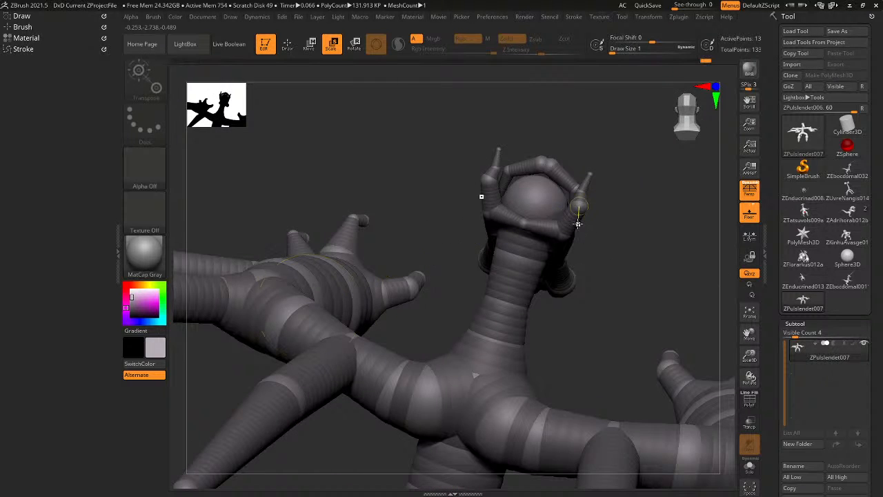
{"action": "right_click_drag", "start_coordinate": [627, 393], "coordinate": [573, 215]}
{"action": "key", "text": "a"}
{"action": "right_click_drag", "start_coordinate": [585, 281], "coordinate": [548, 257]}
{"action": "key", "text": "a"}
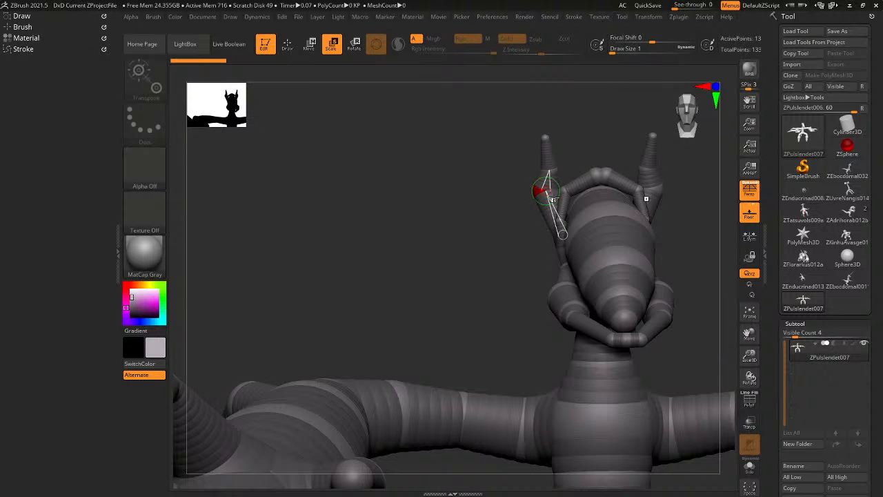
{"action": "right_click_drag", "start_coordinate": [552, 200], "coordinate": [586, 198]}
Insert an extra joint in each head horn, adjust the horn's shape and preview the skin.
{"action": "key", "text": "w"}
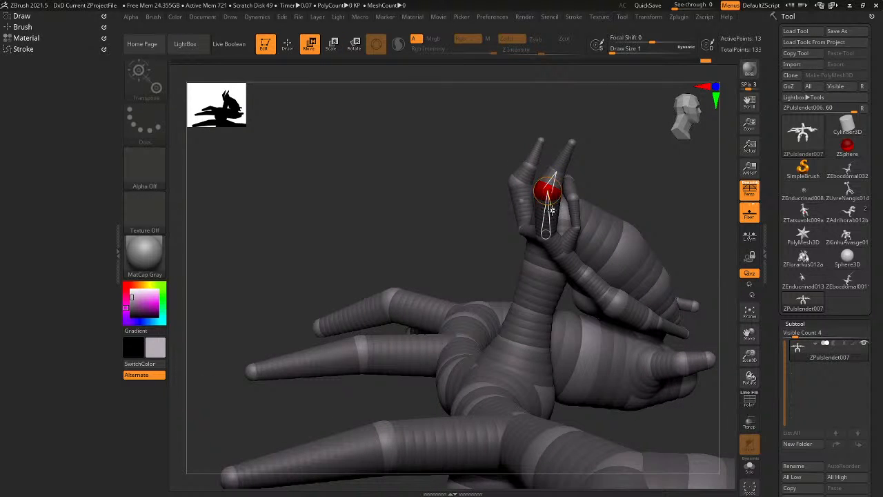
{"action": "key", "text": "q"}
{"action": "key", "text": "e"}
{"action": "mouse_move", "coordinate": [547, 219]}
{"action": "right_mouse_down"}
{"action": "mouse_move", "coordinate": [595, 234]}
{"action": "mouse_move", "coordinate": [597, 262]}
{"action": "right_mouse_up"}
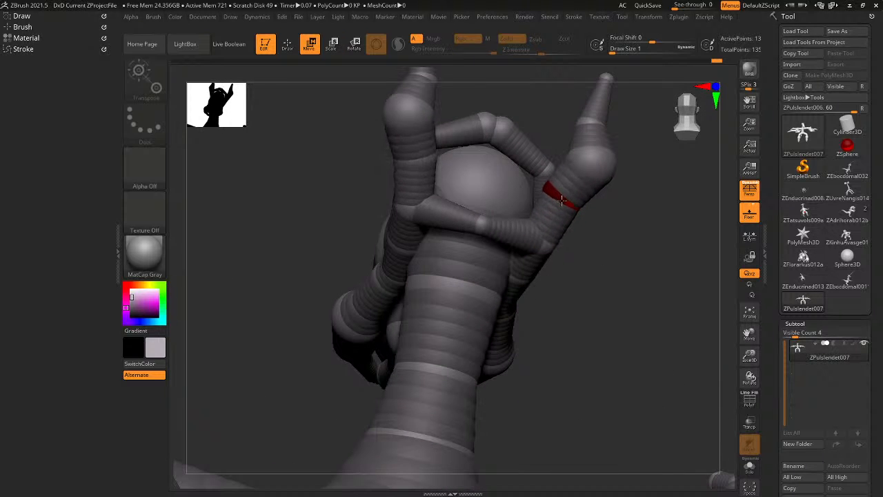
{"action": "right_click_drag", "start_coordinate": [546, 151], "coordinate": [493, 234]}
{"action": "key", "text": "a"}
{"action": "key", "text": "f"}
Adjust the thickness of the jaw frame's front segments beneath the head and check the skin preview.
{"action": "right_click_drag", "start_coordinate": [667, 134], "coordinate": [656, 138], "text": "shift"}
{"action": "right_click_drag", "start_coordinate": [608, 198], "coordinate": [598, 82], "text": "alt"}
{"action": "right_click_drag", "start_coordinate": [648, 317], "coordinate": [548, 267]}
{"action": "key", "text": "a"}
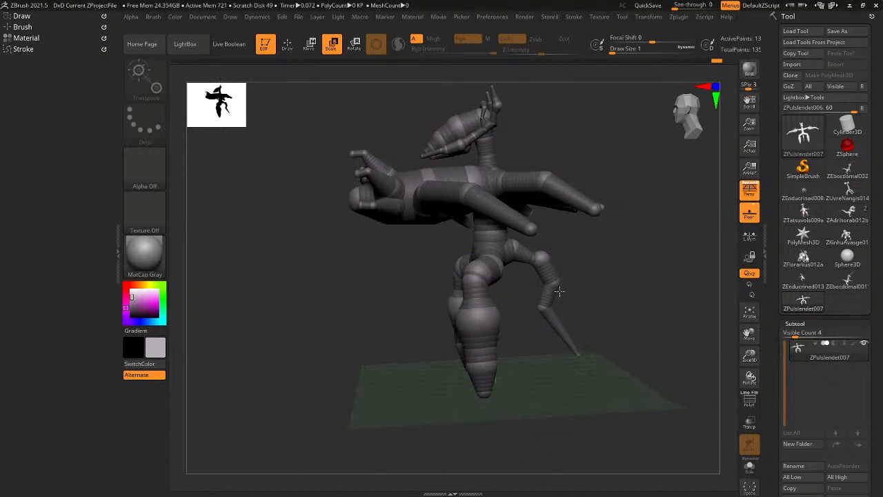
{"action": "key", "text": "a"}
{"action": "right_click_drag", "start_coordinate": [490, 215], "coordinate": [692, 378], "text": "alt"}
{"action": "key", "text": "a"}
{"action": "left_click_drag", "start_coordinate": [377, 341], "coordinate": [387, 343]}
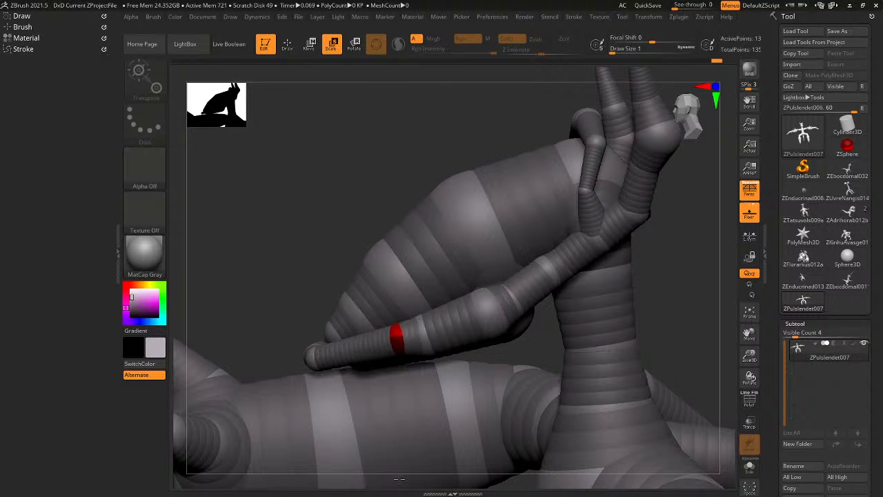
{"action": "key", "text": "a"}
{"action": "right_click_drag", "start_coordinate": [402, 425], "coordinate": [426, 390]}
{"action": "key", "text": "f"}
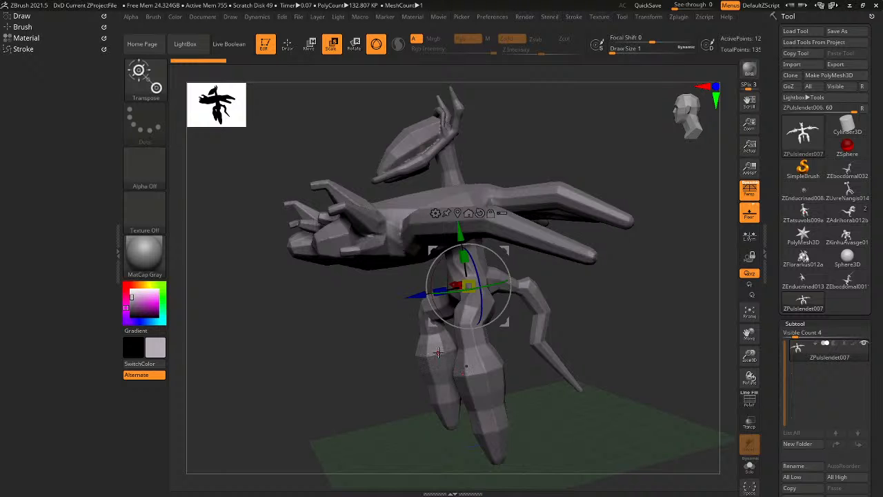
Scale the lower segments of the arch around the back of the head and preview the skin.
{"action": "right_click_drag", "start_coordinate": [439, 296], "coordinate": [425, 366]}
{"action": "key", "text": "a"}
{"action": "left_click_drag", "start_coordinate": [383, 340], "coordinate": [431, 412]}
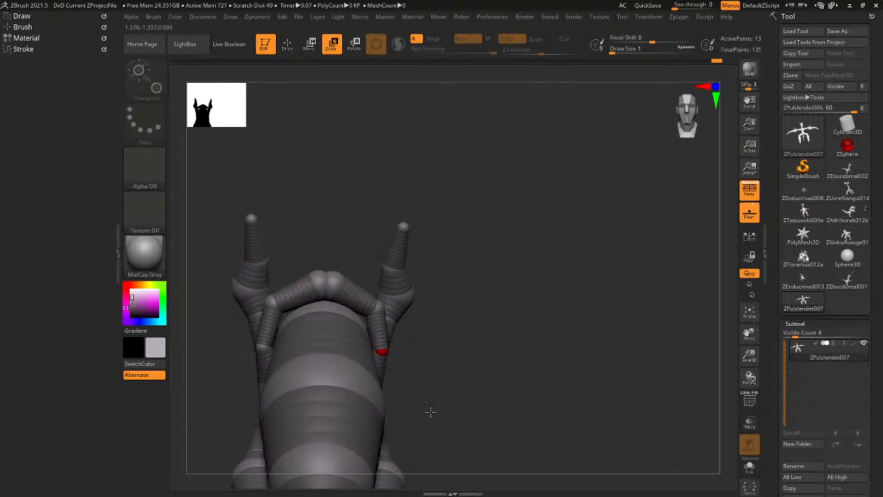
{"action": "key", "text": "a"}
{"action": "mouse_move", "coordinate": [428, 413]}
{"action": "right_mouse_down"}
{"action": "mouse_move", "coordinate": [402, 386]}
{"action": "mouse_move", "coordinate": [442, 380]}
{"action": "mouse_move", "coordinate": [607, 269]}
{"action": "mouse_move", "coordinate": [589, 271]}
{"action": "mouse_move", "coordinate": [602, 288]}
{"action": "mouse_move", "coordinate": [594, 326]}
{"action": "mouse_move", "coordinate": [621, 378]}
{"action": "mouse_move", "coordinate": [672, 376]}
{"action": "mouse_move", "coordinate": [583, 304]}
{"action": "mouse_move", "coordinate": [615, 315]}
{"action": "mouse_move", "coordinate": [485, 357]}
{"action": "right_mouse_up"}
{"action": "key", "text": "q"}
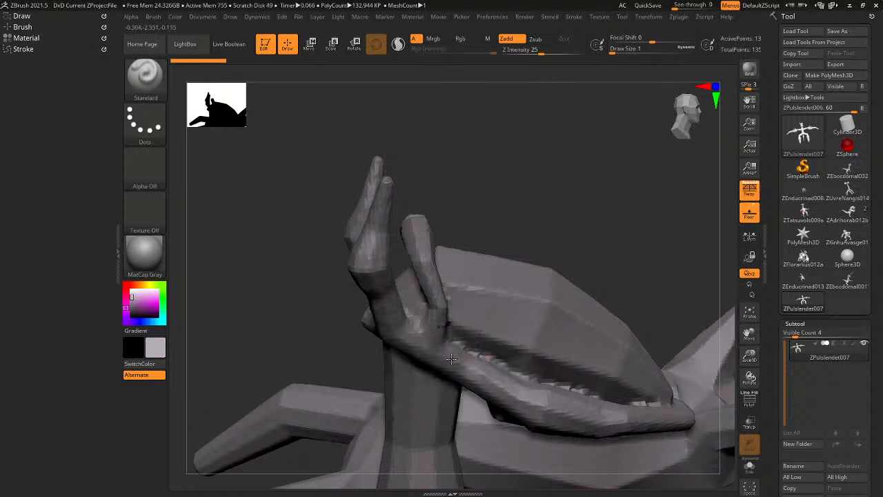
Add two mirrored pairs of ZSpheres along the jaw frame and pull them outward into short spikes.
{"action": "key", "text": "shift+a"}
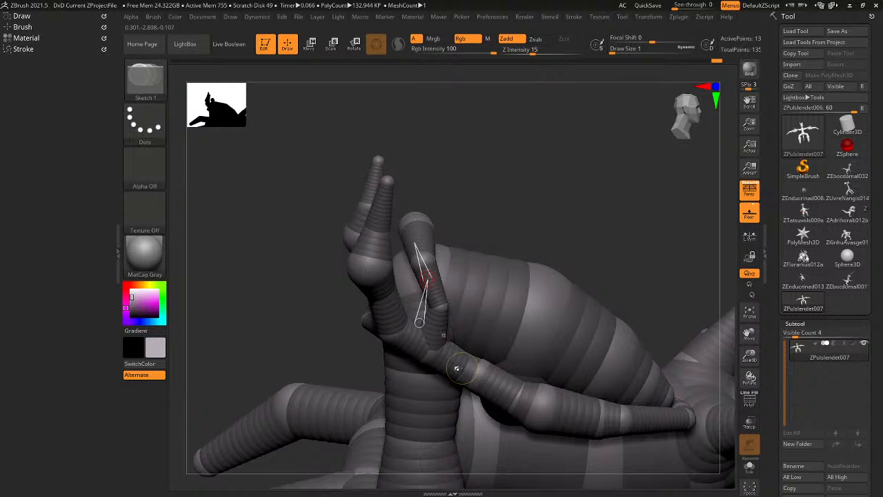
{"action": "mouse_move", "coordinate": [457, 368]}
{"action": "right_mouse_down"}
{"action": "mouse_move", "coordinate": [416, 366]}
{"action": "mouse_move", "coordinate": [462, 376]}
{"action": "mouse_move", "coordinate": [455, 379]}
{"action": "right_mouse_up"}
{"action": "key", "text": "e"}
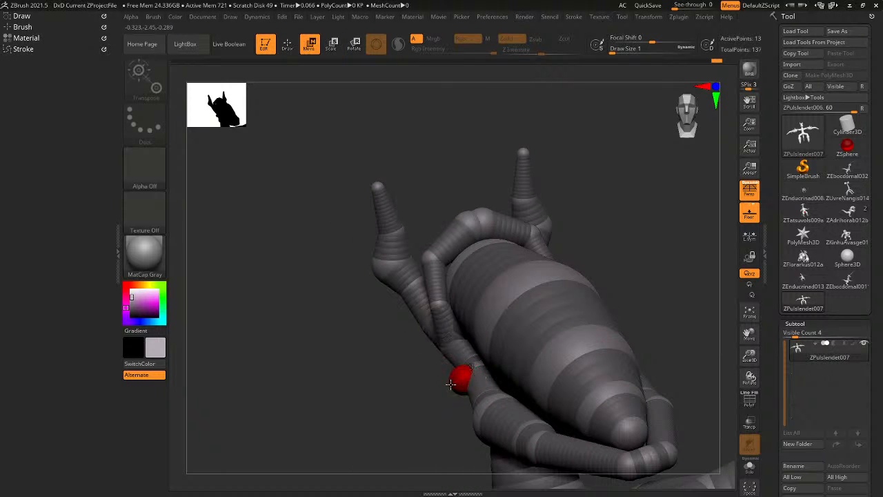
{"action": "right_click_drag", "start_coordinate": [406, 399], "coordinate": [463, 408]}
{"action": "key", "text": "q"}
{"action": "key", "text": "e"}
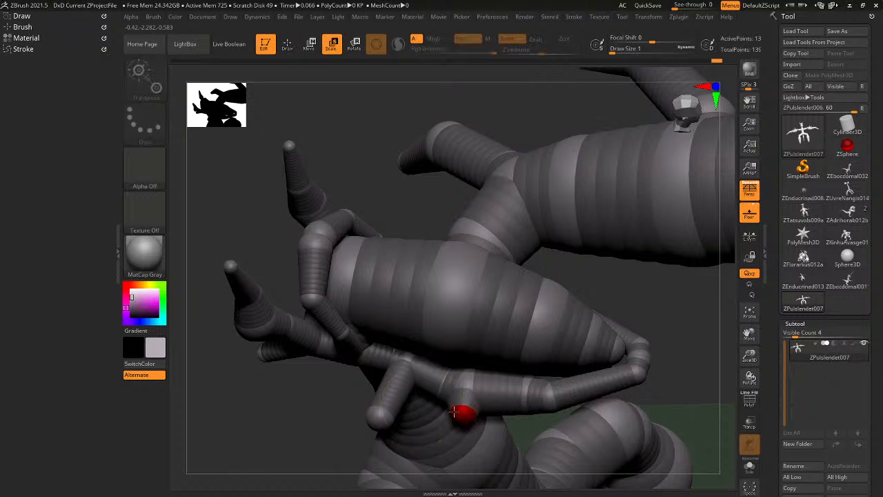
{"action": "left_click_drag", "start_coordinate": [468, 416], "coordinate": [454, 467]}
Add a third mirrored pair of spikes on the jaw frame nearer the head's front and extend them outward.
{"action": "key", "text": "q"}
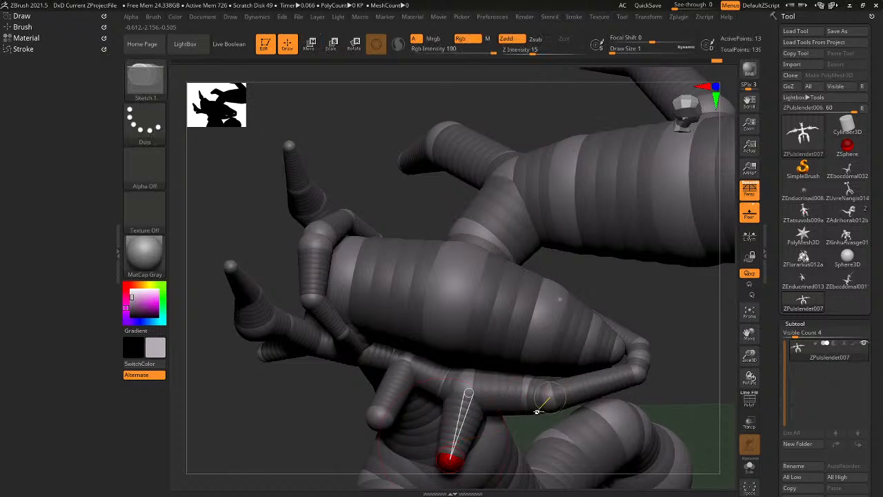
{"action": "key", "text": "e"}
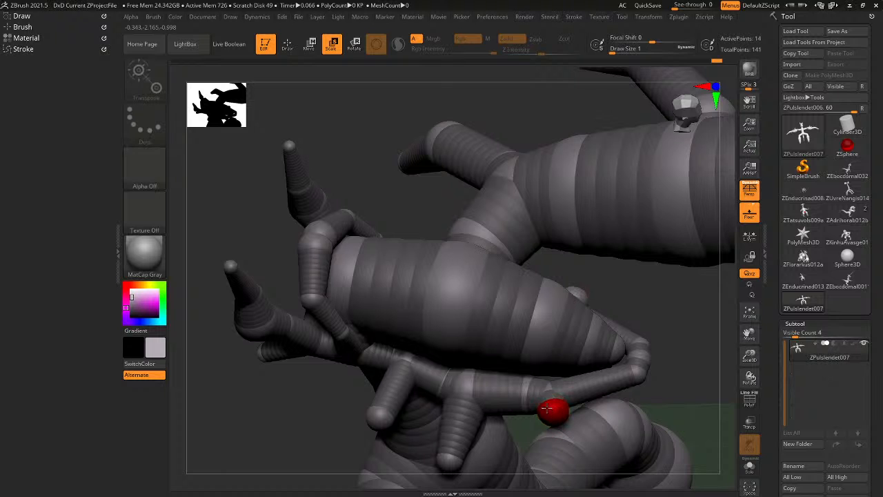
{"action": "right_click_drag", "start_coordinate": [543, 386], "coordinate": [538, 435]}
{"action": "key", "text": "w"}
{"action": "left_click_drag", "start_coordinate": [550, 417], "coordinate": [540, 471]}
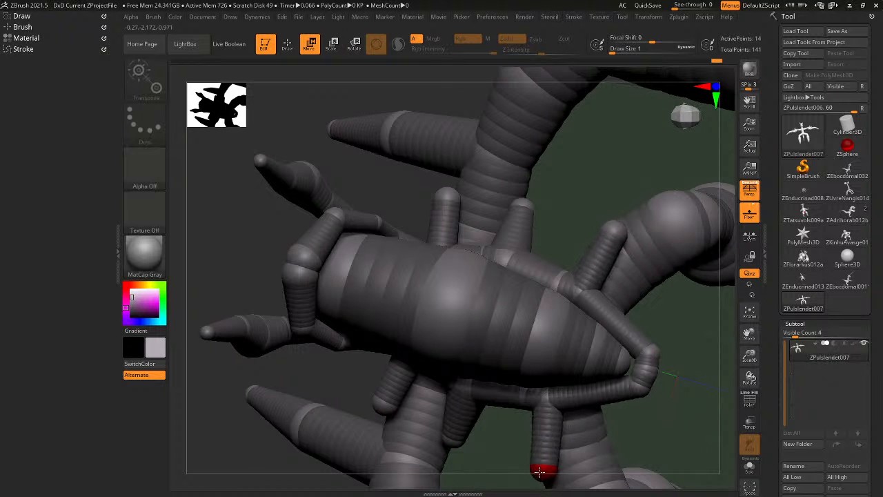
Adjust the angle of the jaw frame spikes and check them in the skin preview.
{"action": "key", "text": "a"}
{"action": "right_click_drag", "start_coordinate": [539, 441], "coordinate": [452, 408]}
{"action": "key", "text": "a"}
{"action": "key", "text": "r"}
{"action": "left_click_drag", "start_coordinate": [480, 473], "coordinate": [487, 437]}
{"action": "right_click_drag", "start_coordinate": [487, 437], "coordinate": [565, 329]}
{"action": "key", "text": "e"}
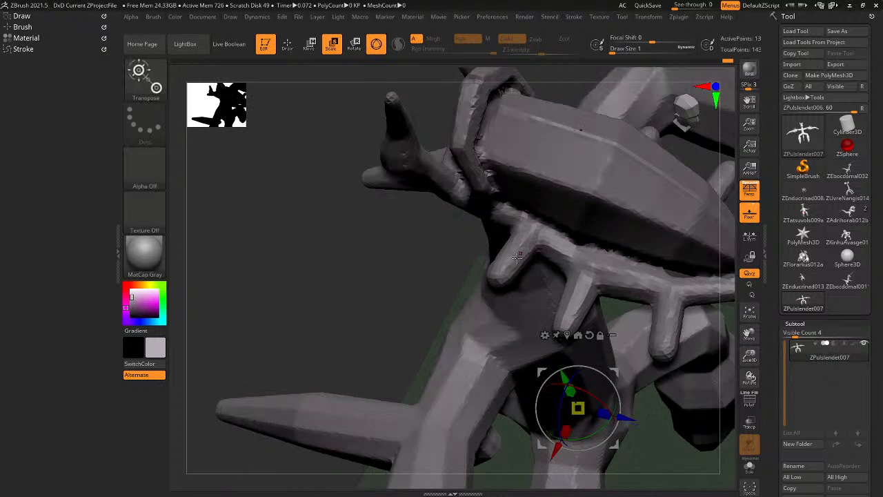
Shrink the tips of the jaw frame and upper-arm spikes to points and check the skin preview from several sides.
{"action": "left_click_drag", "start_coordinate": [419, 311], "coordinate": [488, 241]}
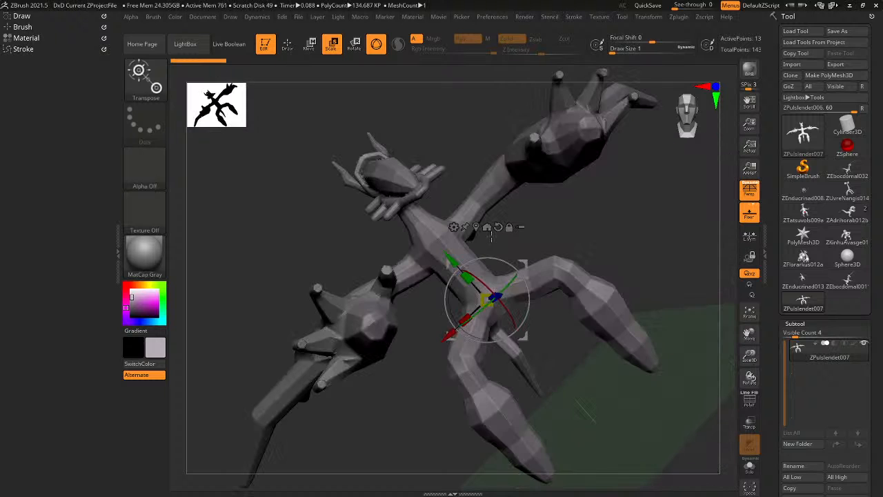
{"action": "left_click_drag", "start_coordinate": [493, 284], "coordinate": [502, 282]}
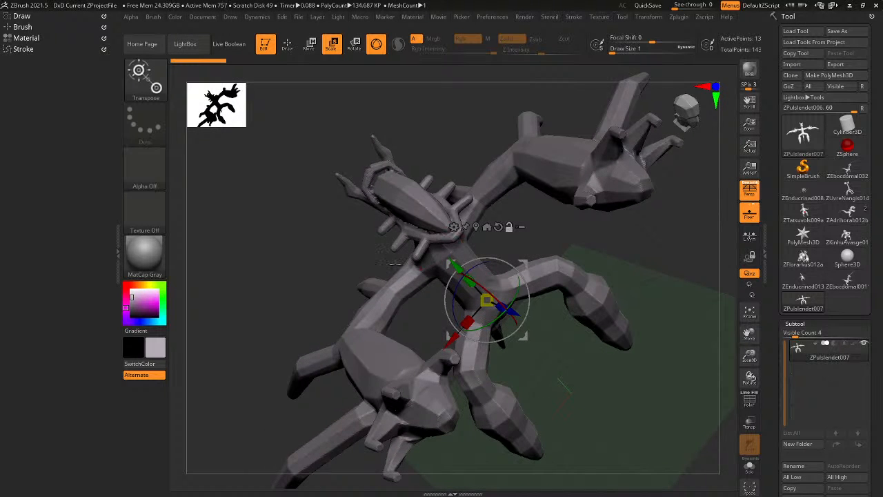
{"action": "right_click_drag", "start_coordinate": [394, 263], "coordinate": [392, 290], "text": "ctrl"}
{"action": "key", "text": "a"}
{"action": "right_click_drag", "start_coordinate": [389, 246], "coordinate": [475, 296], "text": "alt"}
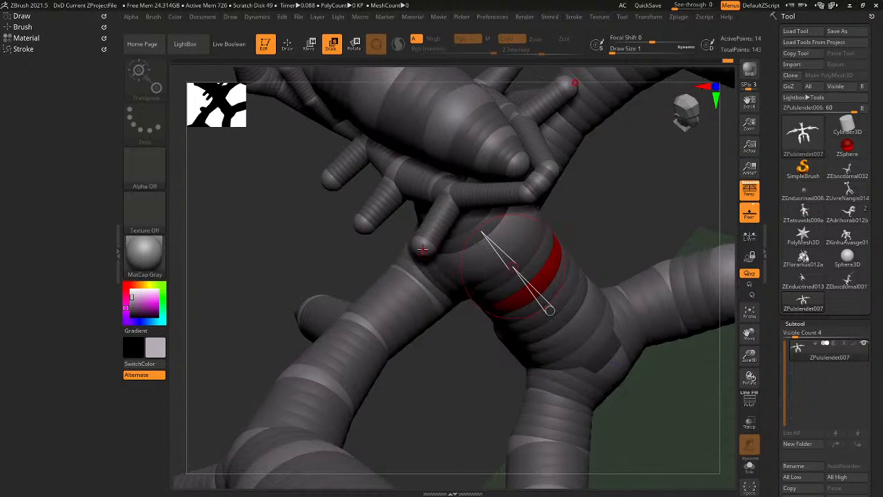
{"action": "left_click", "coordinate": [423, 250]}
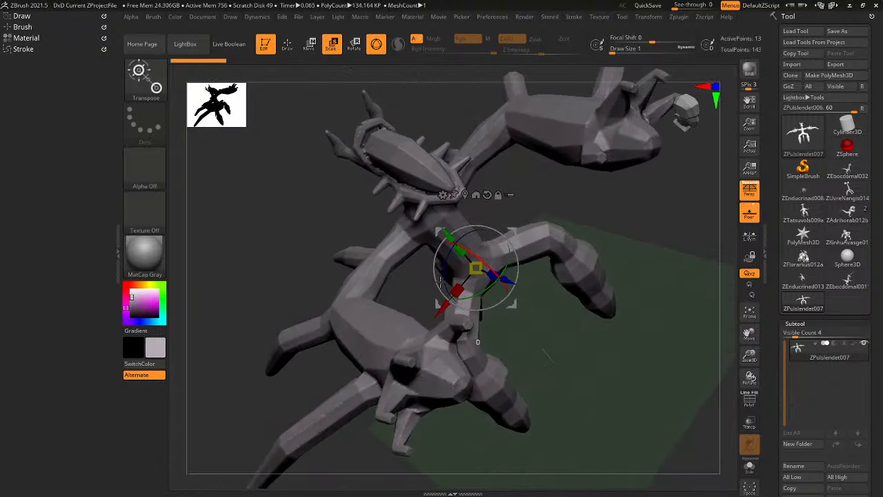
{"action": "right_click_drag", "start_coordinate": [440, 282], "coordinate": [564, 320]}
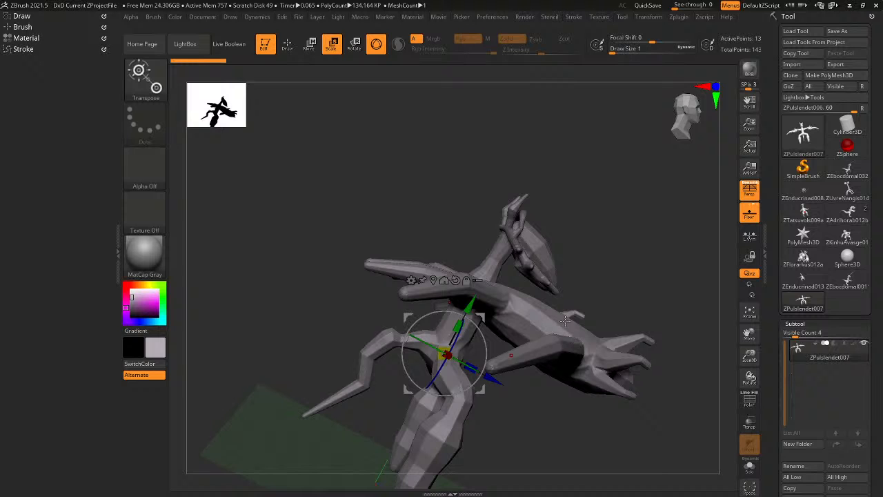
{"action": "left_click", "coordinate": [695, 124]}
{"action": "right_click_drag", "start_coordinate": [656, 185], "coordinate": [595, 240]}
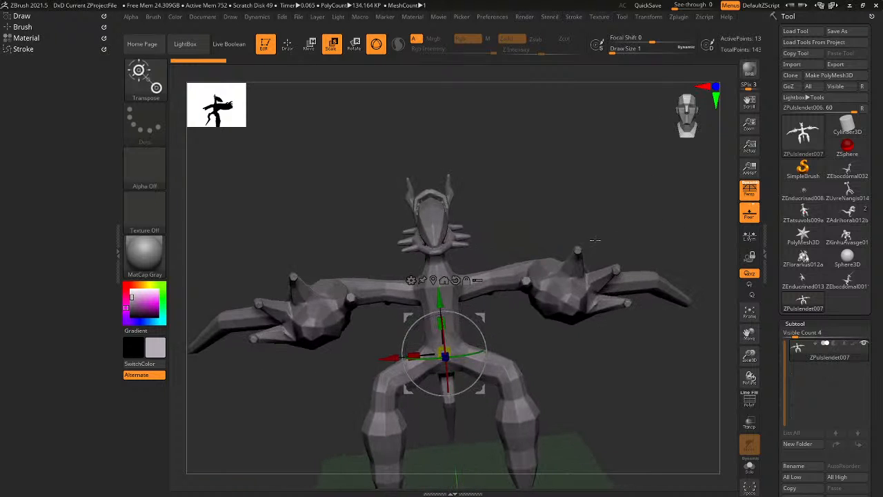
{"action": "mouse_move", "coordinate": [572, 324]}
{"action": "right_mouse_down"}
{"action": "mouse_move", "coordinate": [571, 243]}
{"action": "mouse_move", "coordinate": [562, 266]}
{"action": "mouse_move", "coordinate": [576, 321]}
{"action": "right_mouse_up"}
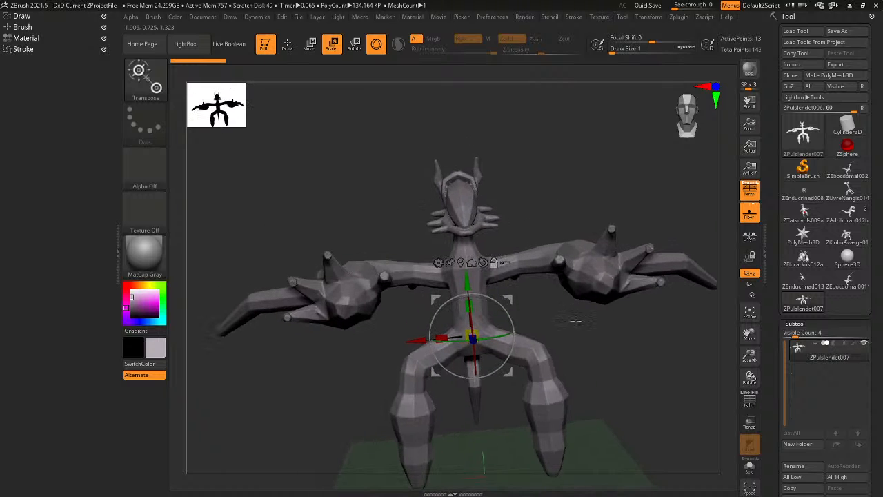
{"action": "right_click_drag", "start_coordinate": [540, 382], "coordinate": [462, 350]}
Try raising the upper thigh joints of both legs, check the skin preview, and undo the change.
{"action": "key", "text": "a"}
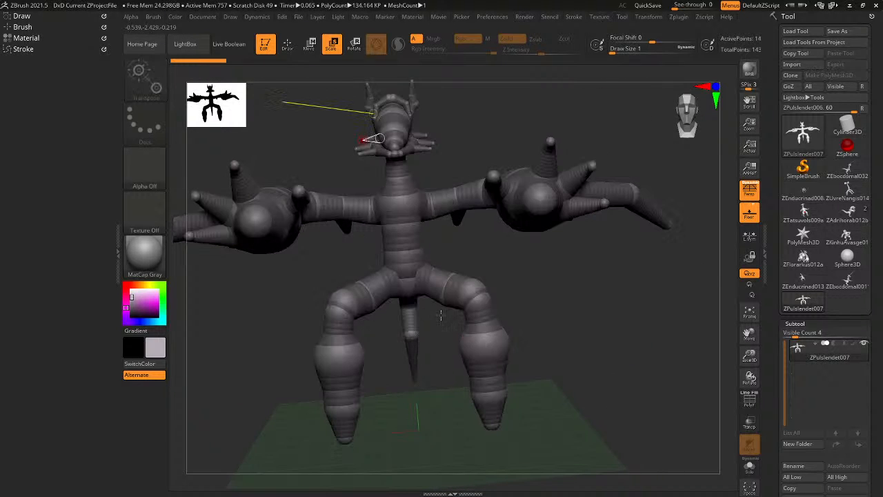
{"action": "left_click_drag", "start_coordinate": [449, 299], "coordinate": [452, 275]}
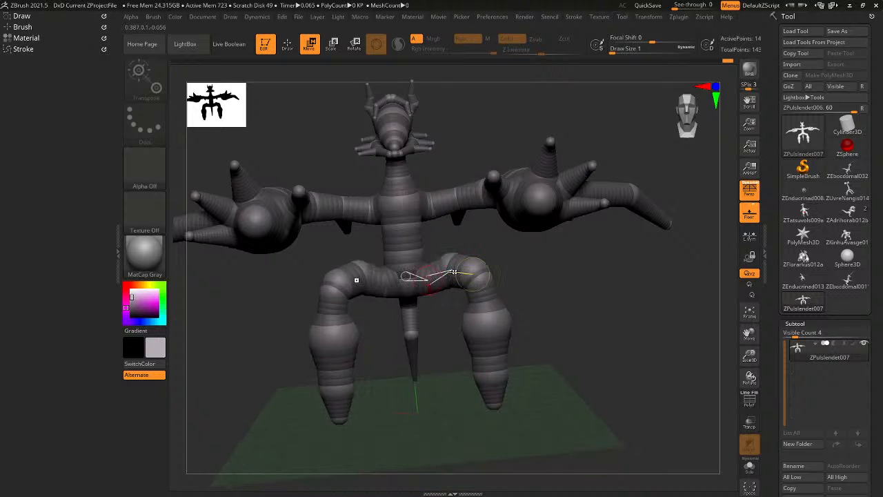
{"action": "key", "text": "a"}
{"action": "right_click_drag", "start_coordinate": [452, 278], "coordinate": [410, 269]}
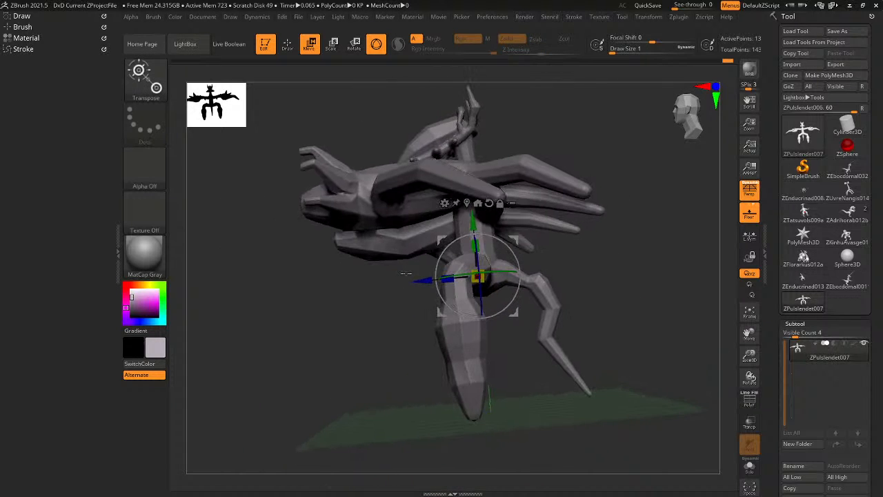
{"action": "key", "text": "a"}
{"action": "key", "text": "ctrl+z"}
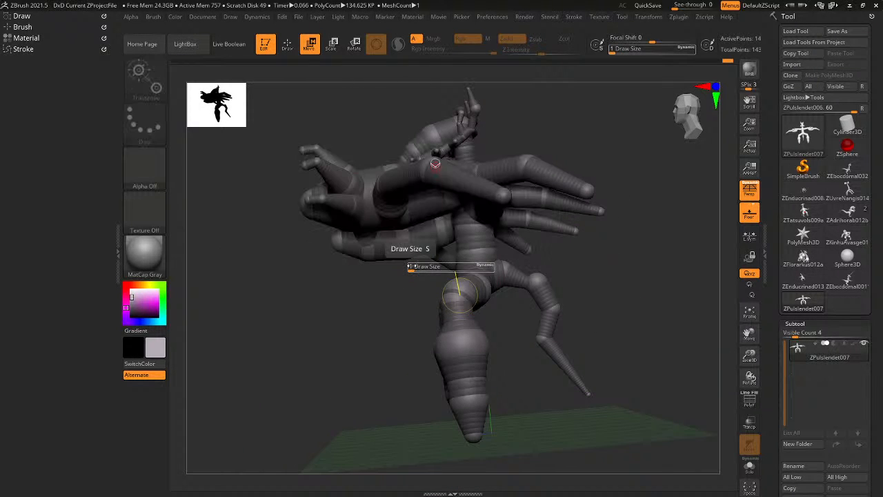
{"action": "left_click_drag", "start_coordinate": [411, 268], "coordinate": [458, 292]}
{"action": "mouse_move", "coordinate": [345, 295]}
{"action": "right_mouse_down"}
{"action": "mouse_move", "coordinate": [351, 305]}
{"action": "mouse_move", "coordinate": [378, 311]}
{"action": "mouse_move", "coordinate": [333, 317]}
{"action": "mouse_move", "coordinate": [344, 311]}
{"action": "right_mouse_up"}
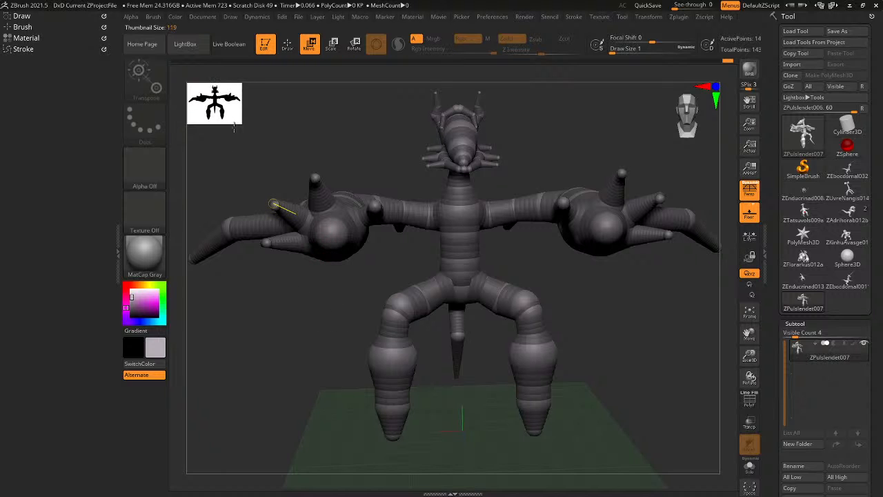
Save the creature tool as a new version named ZPulslendet007a.
{"action": "right_click_drag", "start_coordinate": [235, 126], "coordinate": [341, 141]}
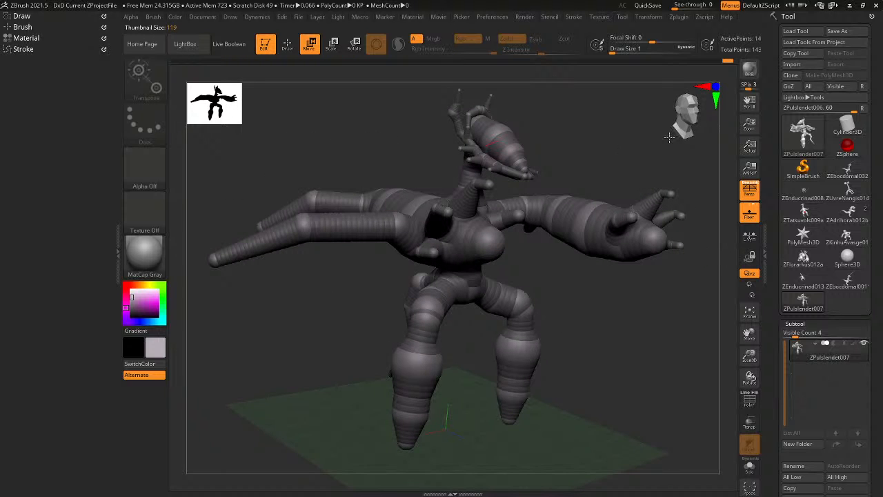
{"action": "left_click", "coordinate": [853, 31]}
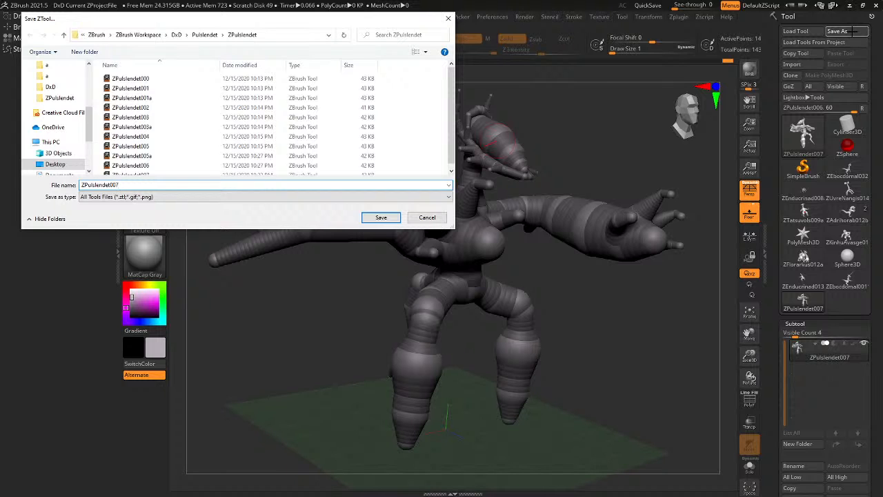
{"action": "type", "text": "a"}
{"action": "key", "text": "Return"}
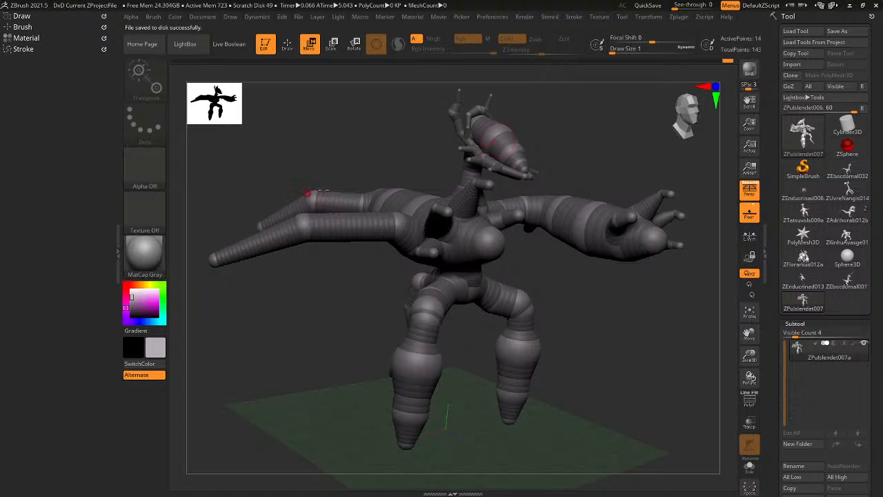
Examine the creature as ZSpheres and as a skin preview from the front, side and above, ending close on the head.
{"action": "left_click", "coordinate": [687, 113]}
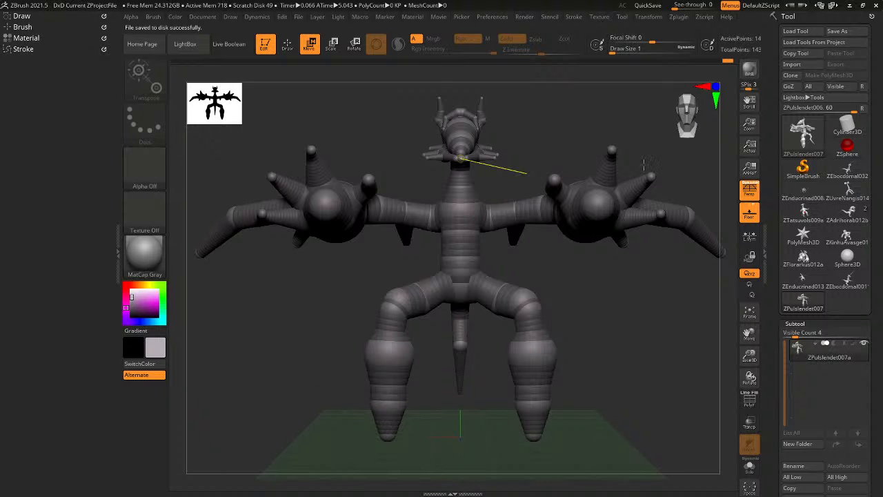
{"action": "mouse_move", "coordinate": [634, 348]}
{"action": "left_mouse_down"}
{"action": "mouse_move", "coordinate": [584, 347]}
{"action": "mouse_move", "coordinate": [635, 335]}
{"action": "left_mouse_up"}
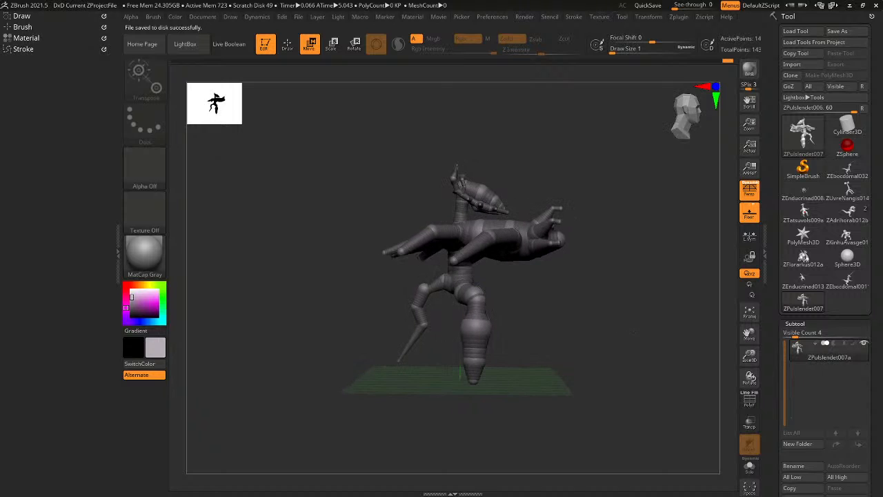
{"action": "left_click_drag", "start_coordinate": [532, 302], "coordinate": [561, 316]}
{"action": "key", "text": "y"}
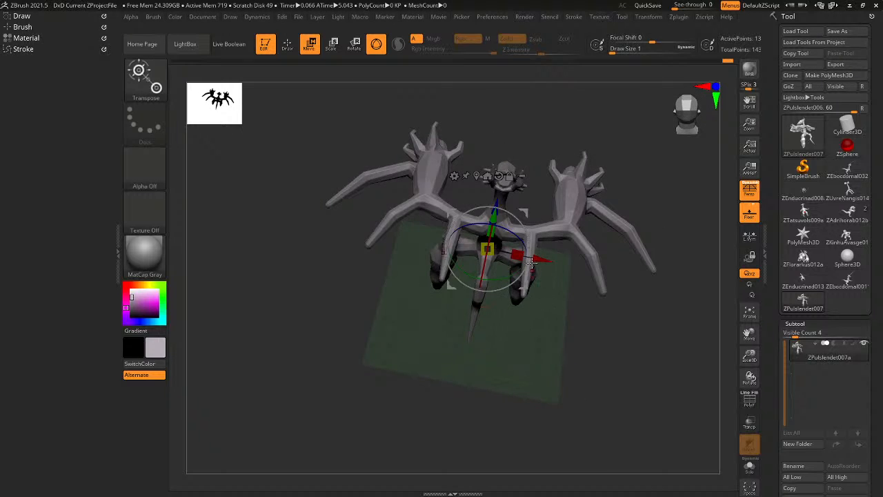
{"action": "left_click_drag", "start_coordinate": [531, 263], "coordinate": [539, 214]}
{"action": "left_click_drag", "start_coordinate": [586, 234], "coordinate": [566, 289], "text": "alt"}
{"action": "left_click_drag", "start_coordinate": [566, 290], "coordinate": [516, 277], "text": "alt"}
{"action": "mouse_move", "coordinate": [447, 230]}
{"action": "left_mouse_down", "text": "alt"}
{"action": "mouse_move", "coordinate": [535, 286]}
{"action": "mouse_move", "coordinate": [515, 291]}
{"action": "mouse_move", "coordinate": [519, 318]}
{"action": "mouse_move", "coordinate": [585, 414]}
{"action": "mouse_move", "coordinate": [535, 324]}
{"action": "mouse_move", "coordinate": [493, 276]}
{"action": "mouse_move", "coordinate": [526, 286]}
{"action": "mouse_move", "coordinate": [537, 319]}
{"action": "mouse_move", "coordinate": [573, 301]}
{"action": "mouse_move", "coordinate": [621, 256]}
{"action": "mouse_move", "coordinate": [565, 287]}
{"action": "mouse_move", "coordinate": [447, 282]}
{"action": "left_mouse_up", "text": "alt"}
Try adding a mirrored pair of ZSphere horns on top of the head, position them and check the skin preview.
{"action": "key", "text": "a"}
{"action": "key", "text": "q"}
{"action": "key", "text": "w"}
{"action": "key", "text": "a"}
{"action": "key", "text": "a"}
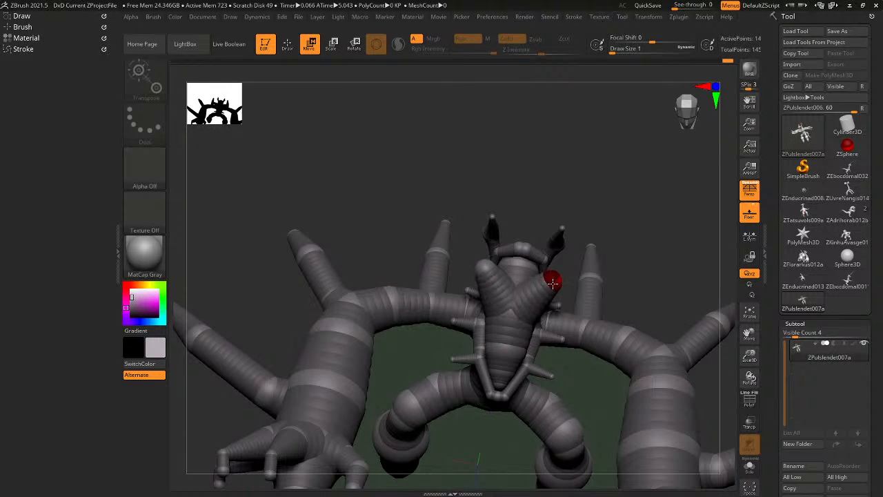
{"action": "key", "text": "a"}
{"action": "left_click_drag", "start_coordinate": [559, 269], "coordinate": [549, 284]}
{"action": "key", "text": "a"}
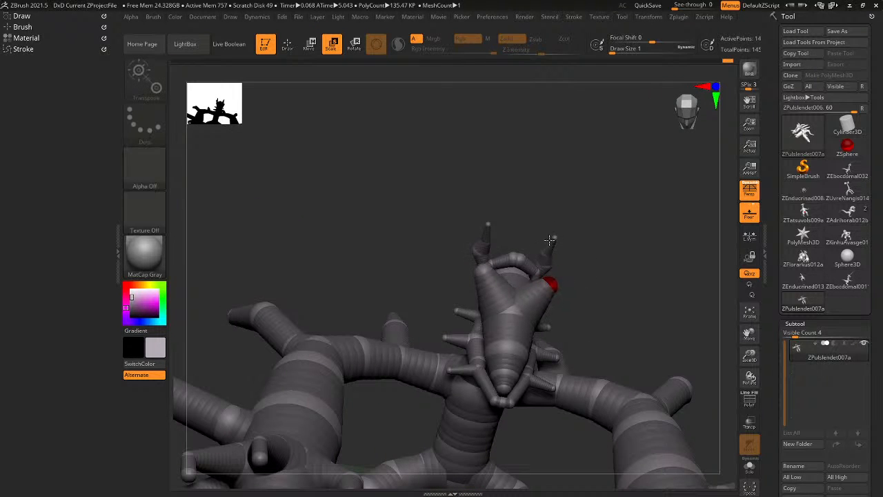
Try inserting a mirrored pair of joints near the base of the new head horns and check the skin preview from several sides.
{"action": "key", "text": "q"}
{"action": "key", "text": "e"}
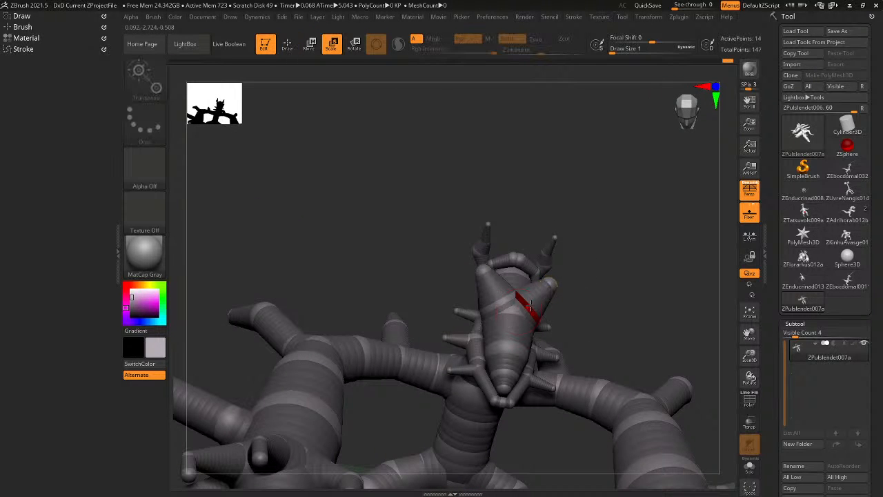
{"action": "key", "text": "a"}
{"action": "right_click_drag", "start_coordinate": [530, 305], "coordinate": [533, 256]}
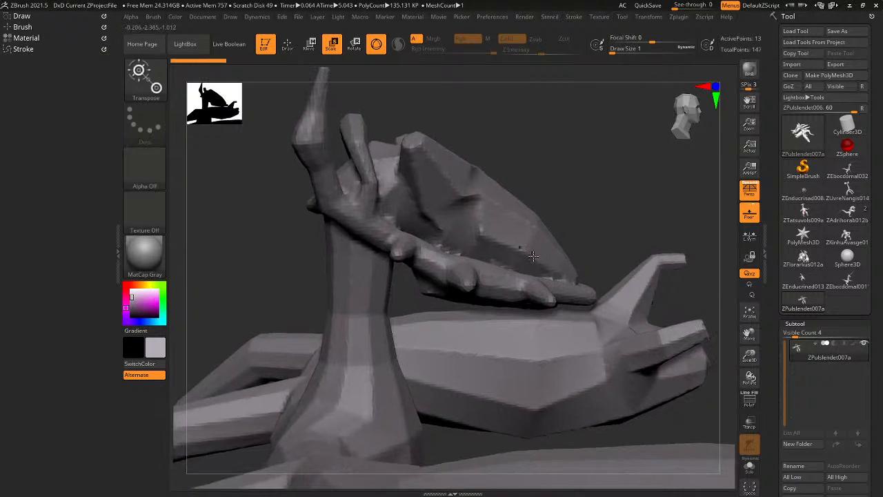
{"action": "right_click_drag", "start_coordinate": [573, 292], "coordinate": [551, 296]}
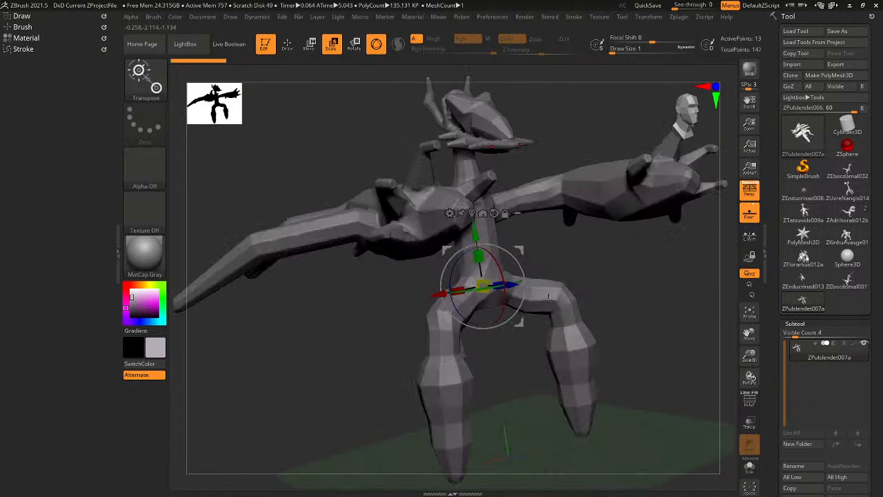
{"action": "right_click_drag", "start_coordinate": [497, 304], "coordinate": [500, 305]}
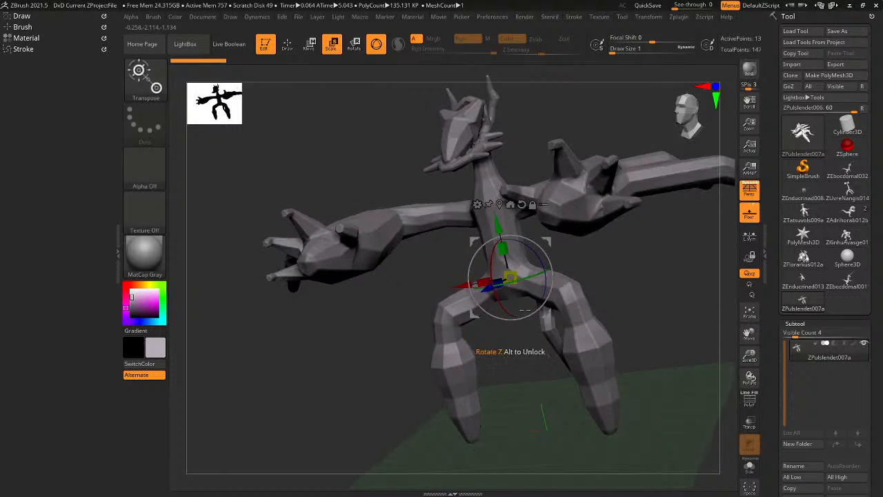
{"action": "key", "text": "a"}
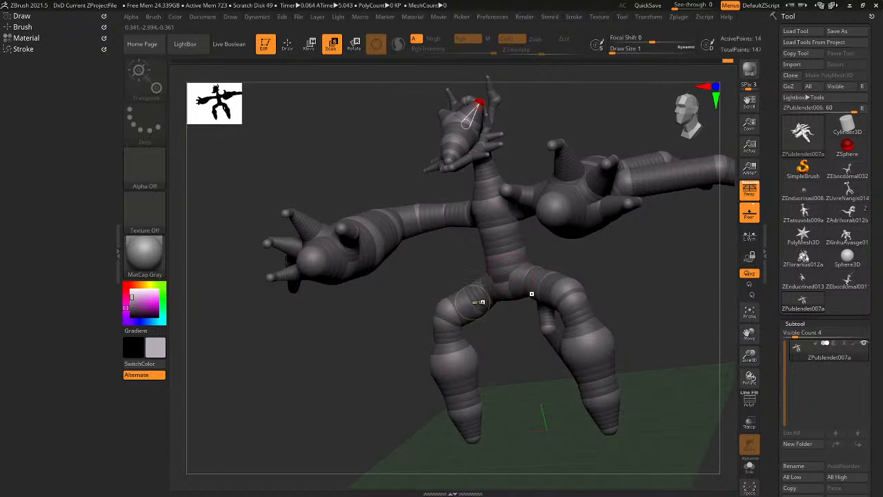
{"action": "right_click_drag", "start_coordinate": [537, 298], "coordinate": [487, 300]}
{"action": "key", "text": "a"}
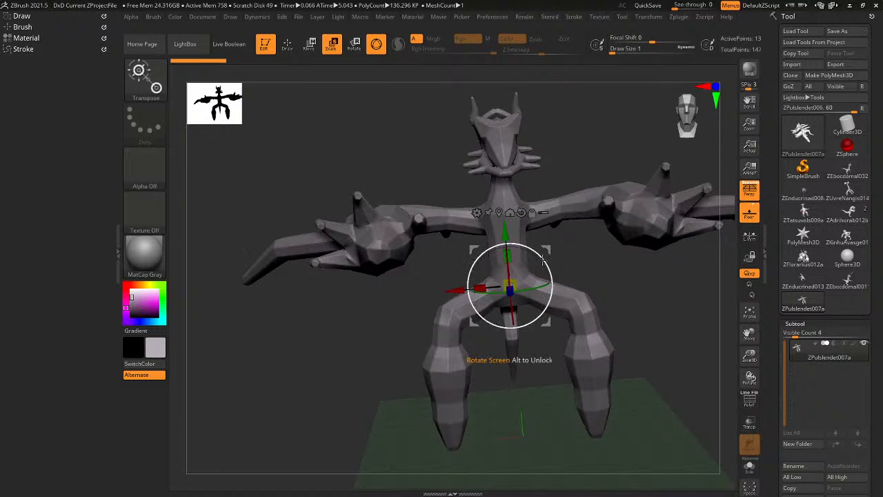
{"action": "key", "text": "a"}
{"action": "right_click_drag", "start_coordinate": [543, 259], "coordinate": [580, 260]}
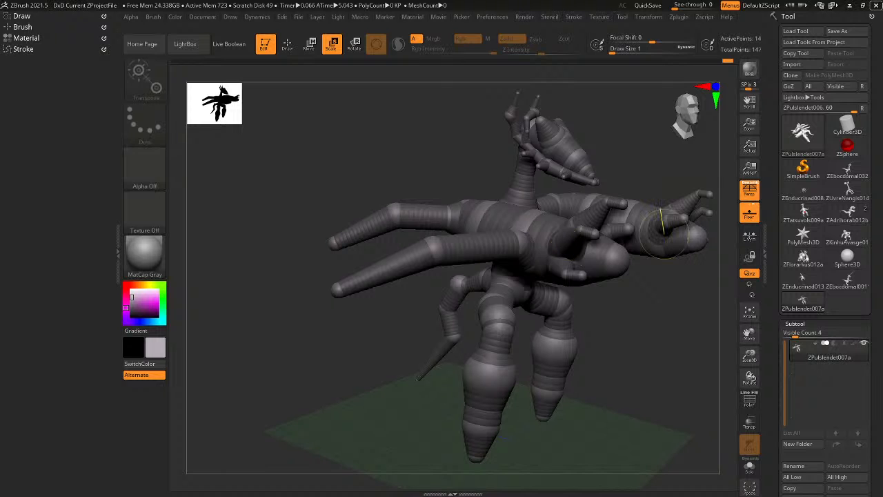
Undo the added head horns and their joints, and check the whole creature from several angles.
{"action": "key", "text": "ctrl+z"}
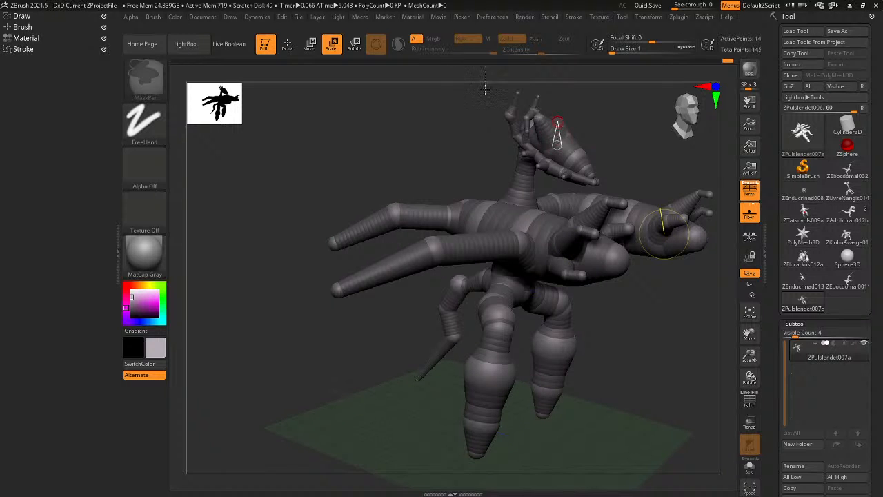
{"action": "right_click_drag", "start_coordinate": [482, 95], "coordinate": [504, 232]}
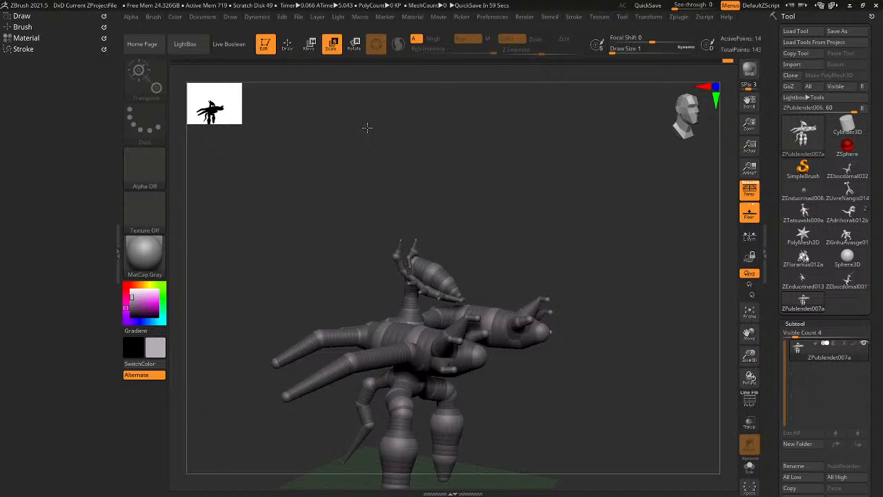
{"action": "right_click_drag", "start_coordinate": [489, 232], "coordinate": [578, 336]}
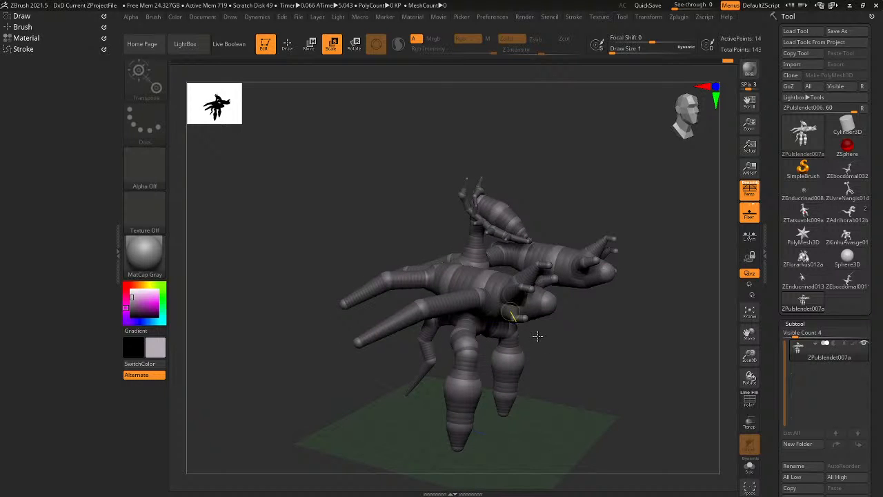
{"action": "right_click_drag", "start_coordinate": [537, 336], "coordinate": [566, 365]}
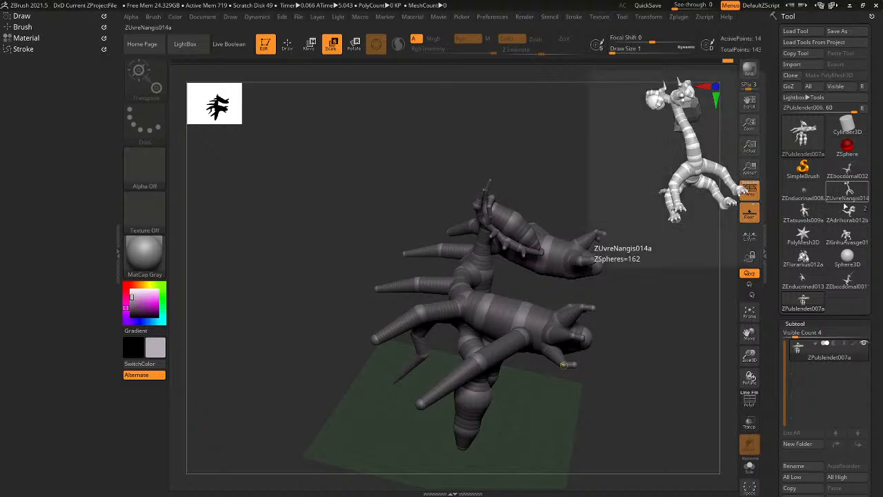
Review the loaded creatures ZTatsuvols009a, ZEbocdomal032, ZUvreNangis014a and ZAdrihorab012b for comparison.
{"action": "left_click", "coordinate": [803, 212]}
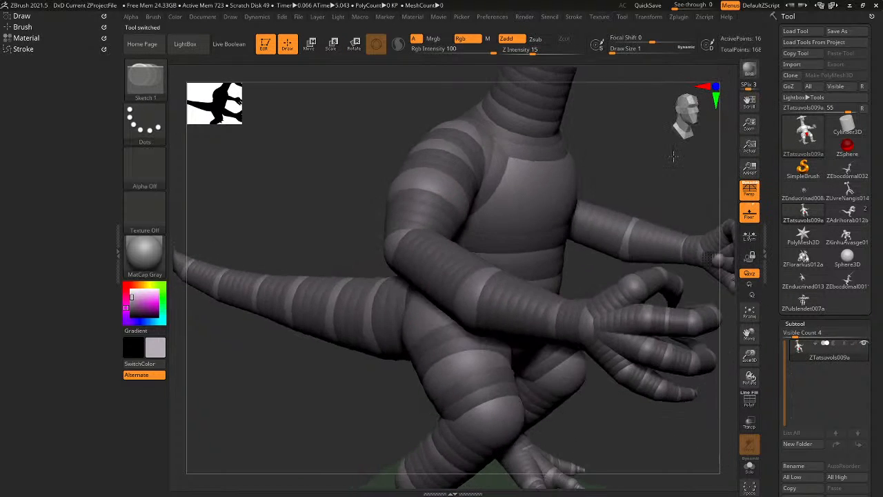
{"action": "left_click", "coordinate": [847, 170]}
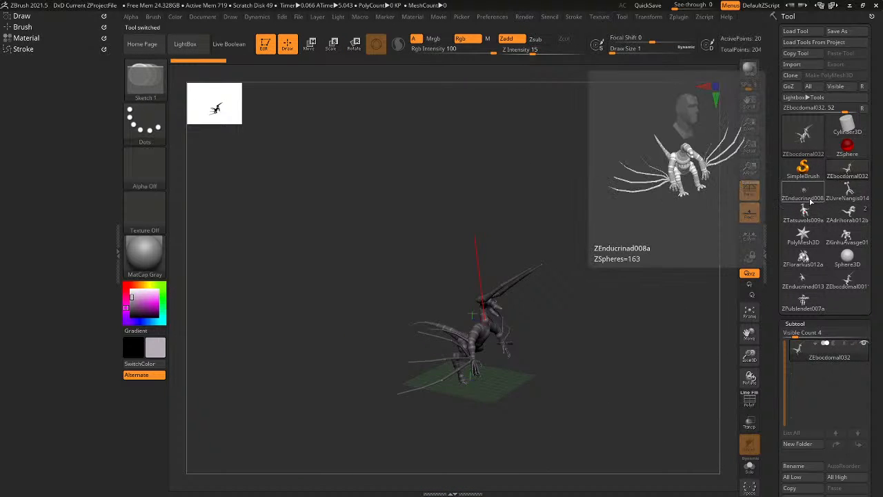
{"action": "left_click", "coordinate": [848, 191]}
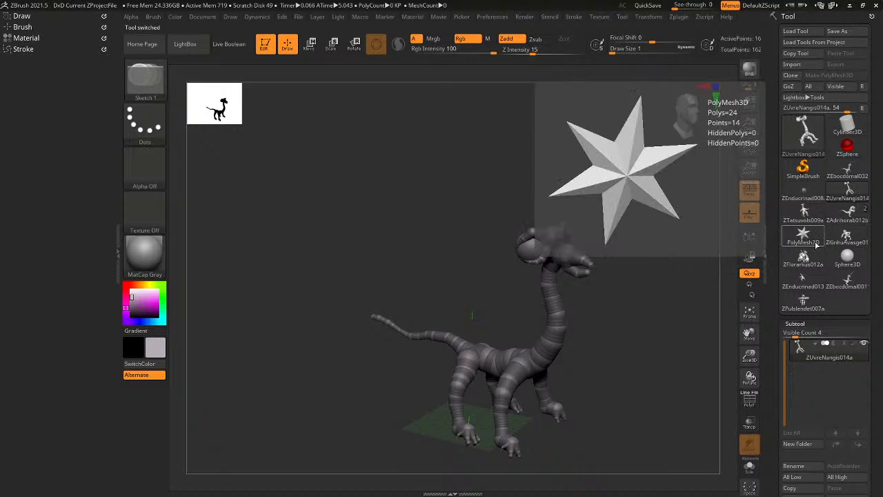
{"action": "mouse_move", "coordinate": [671, 292]}
{"action": "left_mouse_down"}
{"action": "mouse_move", "coordinate": [675, 307]}
{"action": "mouse_move", "coordinate": [649, 304]}
{"action": "mouse_move", "coordinate": [663, 300]}
{"action": "left_mouse_up"}
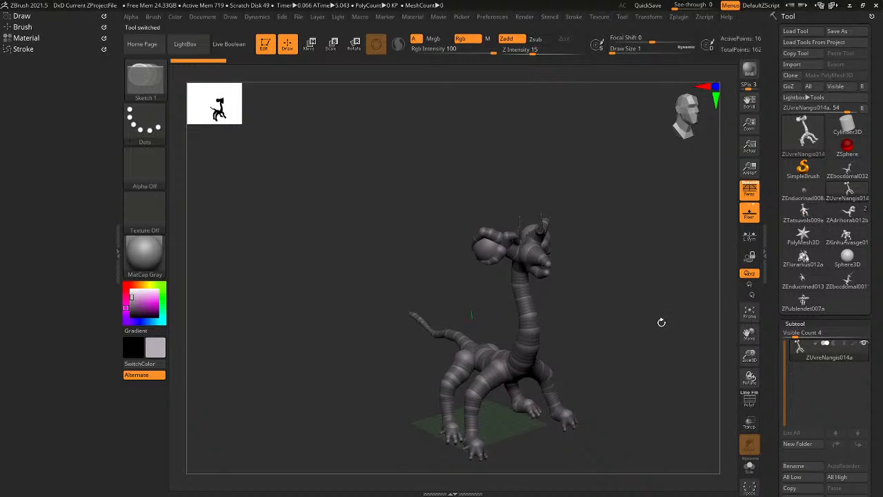
{"action": "left_click", "coordinate": [814, 216]}
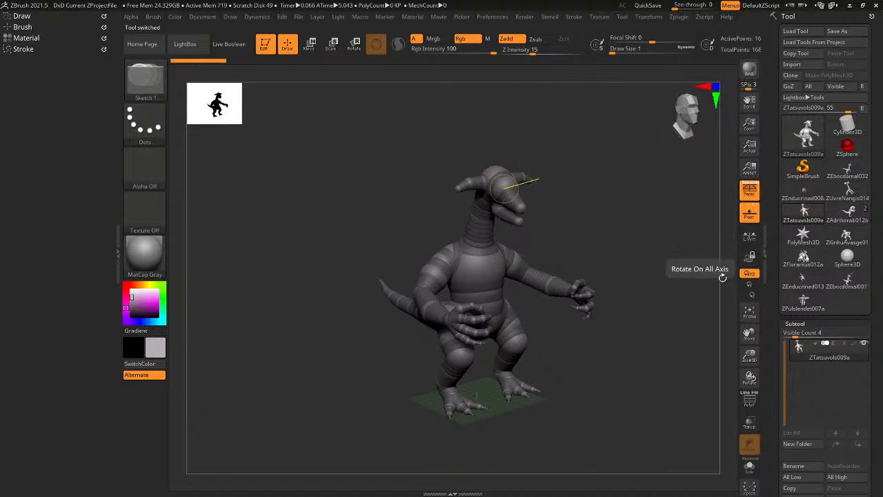
{"action": "left_click_drag", "start_coordinate": [712, 277], "coordinate": [664, 285]}
{"action": "left_click", "coordinate": [855, 214]}
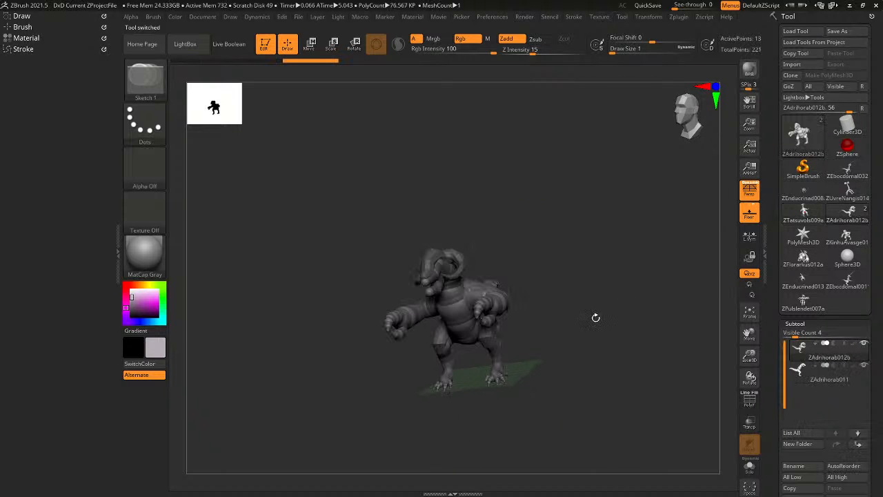
{"action": "left_click_drag", "start_coordinate": [595, 315], "coordinate": [654, 300]}
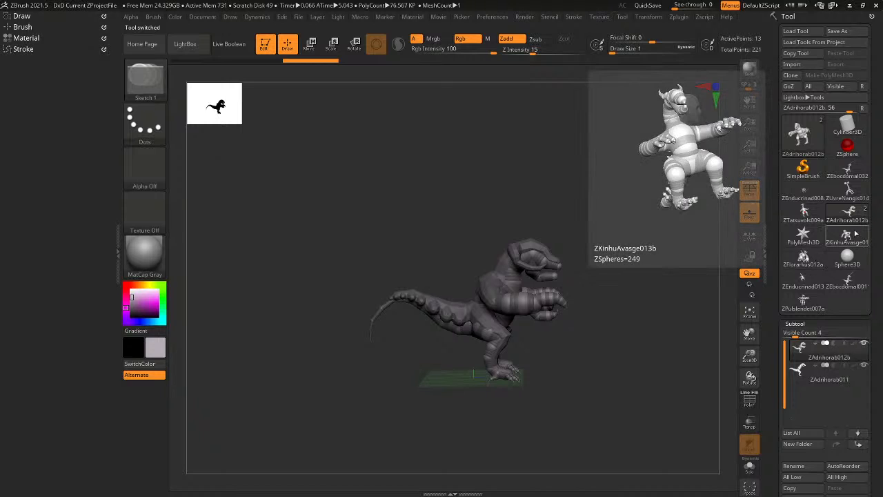
Look at ZFlorarkus012a and examine ZEnducrinad013 from the front, above, below and side.
{"action": "left_click", "coordinate": [803, 258]}
{"action": "left_click_drag", "start_coordinate": [587, 345], "coordinate": [681, 384]}
{"action": "left_click", "coordinate": [802, 257]}
{"action": "left_click", "coordinate": [807, 279]}
{"action": "left_click_drag", "start_coordinate": [635, 329], "coordinate": [700, 355], "text": "alt"}
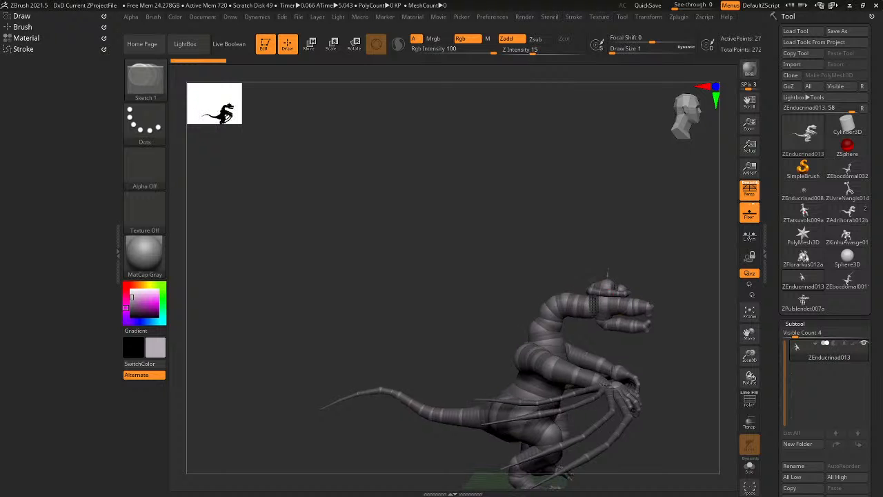
{"action": "left_click_drag", "start_coordinate": [643, 305], "coordinate": [596, 290]}
{"action": "left_click_drag", "start_coordinate": [608, 324], "coordinate": [592, 312]}
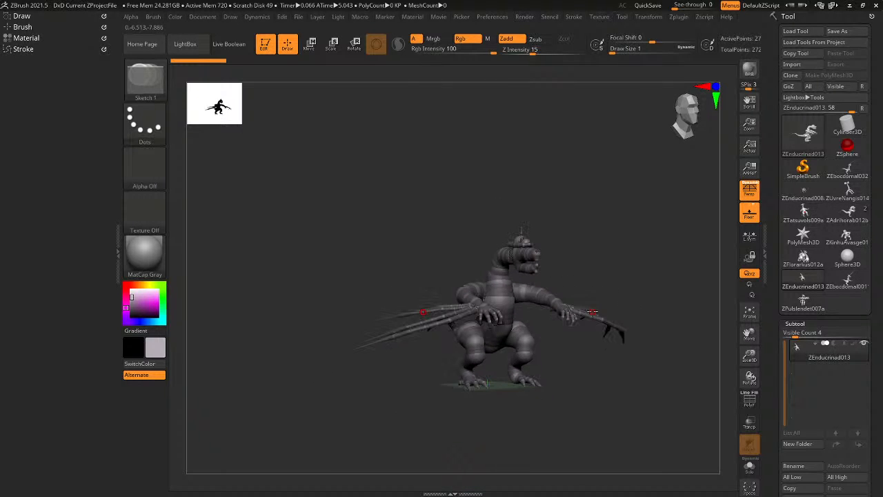
{"action": "left_click_drag", "start_coordinate": [569, 273], "coordinate": [629, 359]}
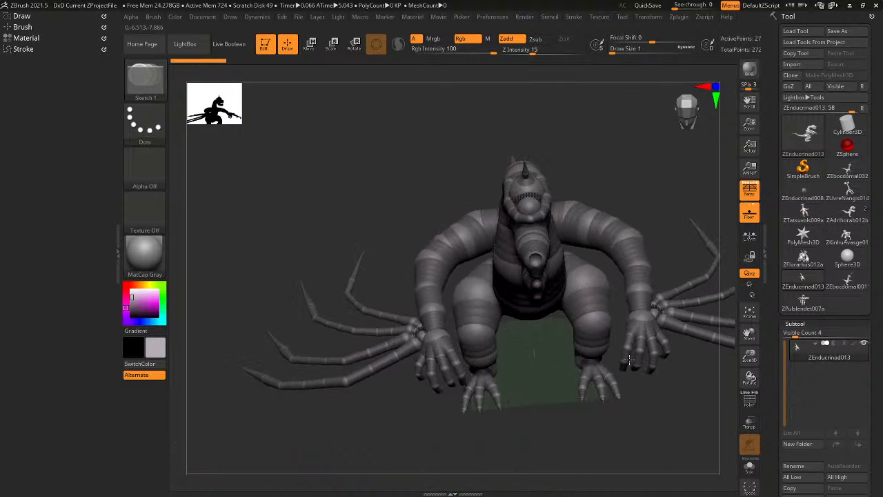
{"action": "left_click_drag", "start_coordinate": [551, 208], "coordinate": [605, 262]}
{"action": "left_click_drag", "start_coordinate": [654, 289], "coordinate": [656, 222]}
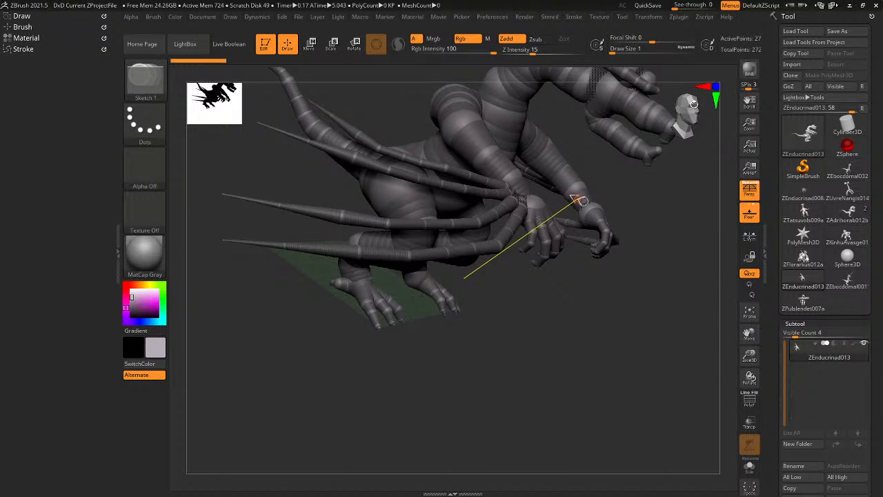
{"action": "left_click_drag", "start_coordinate": [580, 200], "coordinate": [508, 161]}
{"action": "left_click_drag", "start_coordinate": [667, 131], "coordinate": [649, 256], "text": "alt"}
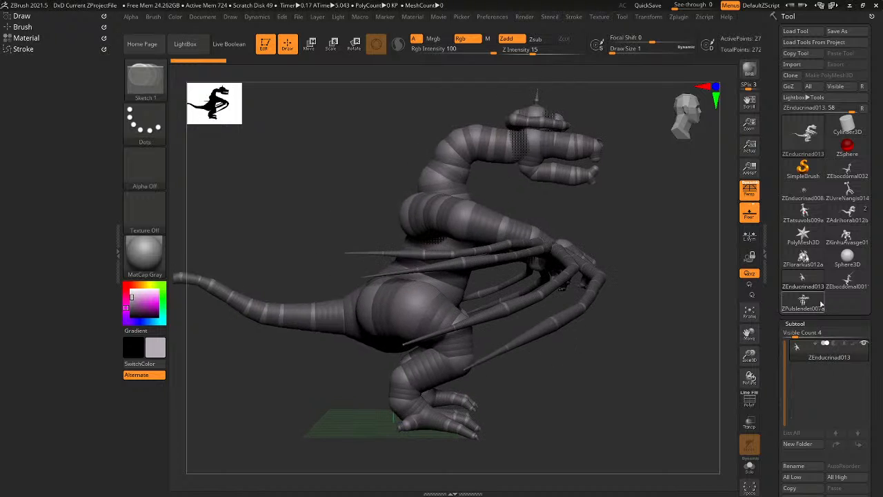
Examine the ZEbocdomal0011a creature from several angles.
{"action": "left_click", "coordinate": [849, 281]}
{"action": "left_click_drag", "start_coordinate": [611, 286], "coordinate": [569, 284]}
{"action": "left_click_drag", "start_coordinate": [506, 262], "coordinate": [572, 272]}
{"action": "key", "text": "a"}
Return to ZPulslendet007a and inspect its skin preview for comparison.
{"action": "left_click", "coordinate": [805, 304]}
{"action": "mouse_move", "coordinate": [560, 360]}
{"action": "left_mouse_down"}
{"action": "mouse_move", "coordinate": [572, 292]}
{"action": "mouse_move", "coordinate": [550, 292]}
{"action": "mouse_move", "coordinate": [552, 268]}
{"action": "left_mouse_up"}
{"action": "key", "text": "a"}
{"action": "mouse_move", "coordinate": [557, 219]}
{"action": "left_mouse_down", "text": "alt"}
{"action": "mouse_move", "coordinate": [593, 249]}
{"action": "mouse_move", "coordinate": [646, 236]}
{"action": "mouse_move", "coordinate": [621, 348]}
{"action": "left_mouse_up", "text": "alt"}
{"action": "key", "text": "a"}
Cycle through the other loaded creatures to compare their designs, finishing back on ZPulslendet007a.
{"action": "left_click", "coordinate": [850, 288]}
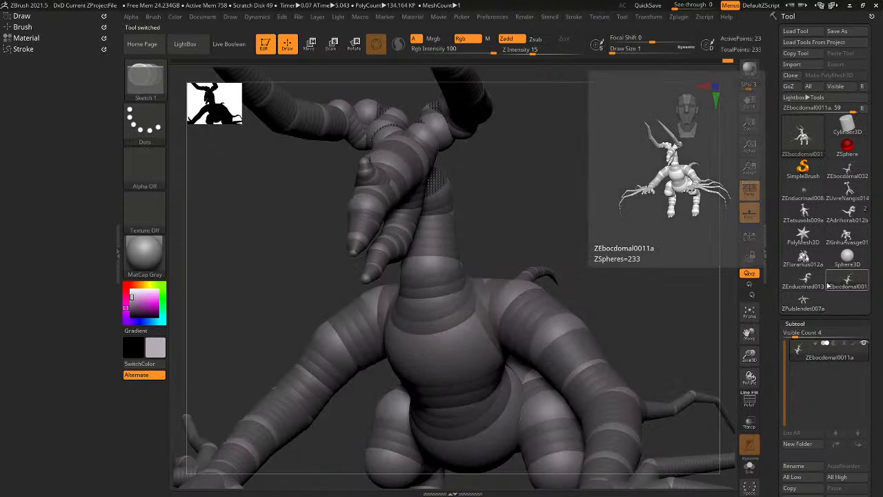
{"action": "left_click", "coordinate": [806, 281]}
{"action": "left_click", "coordinate": [806, 260]}
{"action": "left_click", "coordinate": [844, 238]}
{"action": "left_click", "coordinate": [803, 242]}
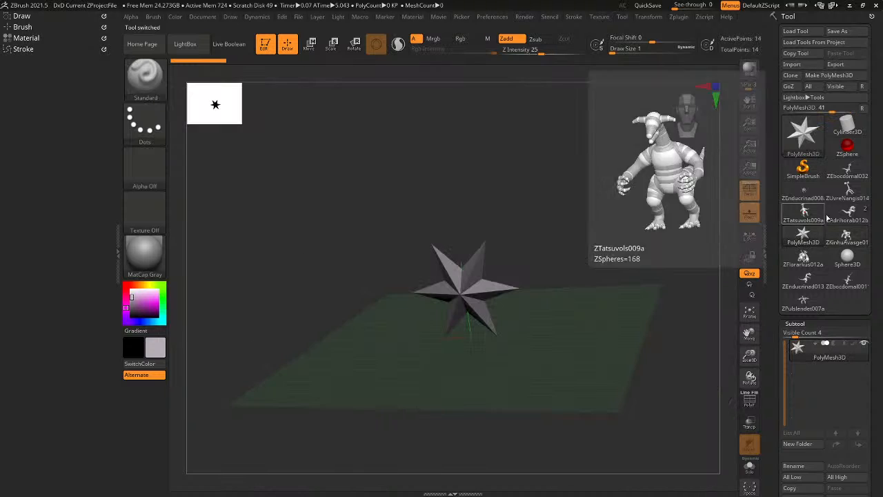
{"action": "left_click", "coordinate": [848, 214]}
{"action": "left_click", "coordinate": [806, 214]}
{"action": "left_click", "coordinate": [847, 193]}
{"action": "left_click", "coordinate": [807, 302]}
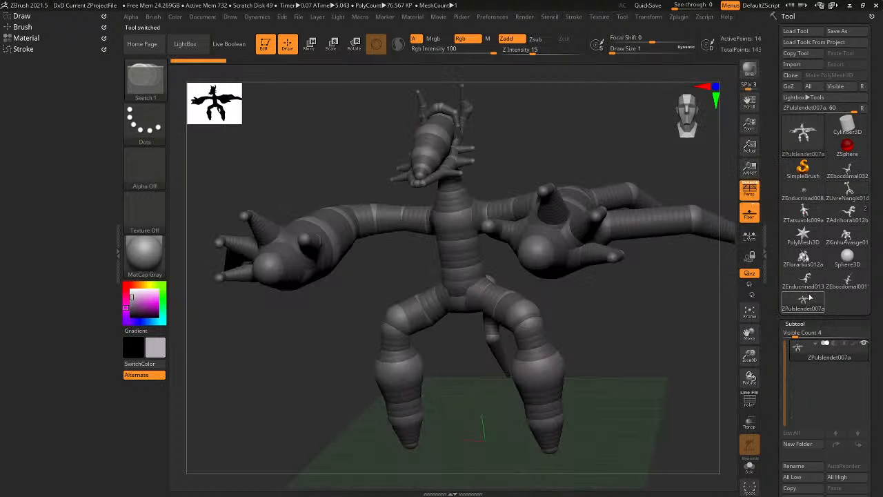
Switch to ZEbocdomal0011a, frame the whole creature and view it from the front.
{"action": "left_click", "coordinate": [840, 285]}
{"action": "key", "text": "f"}
{"action": "left_click_drag", "start_coordinate": [598, 243], "coordinate": [535, 237], "text": "alt"}
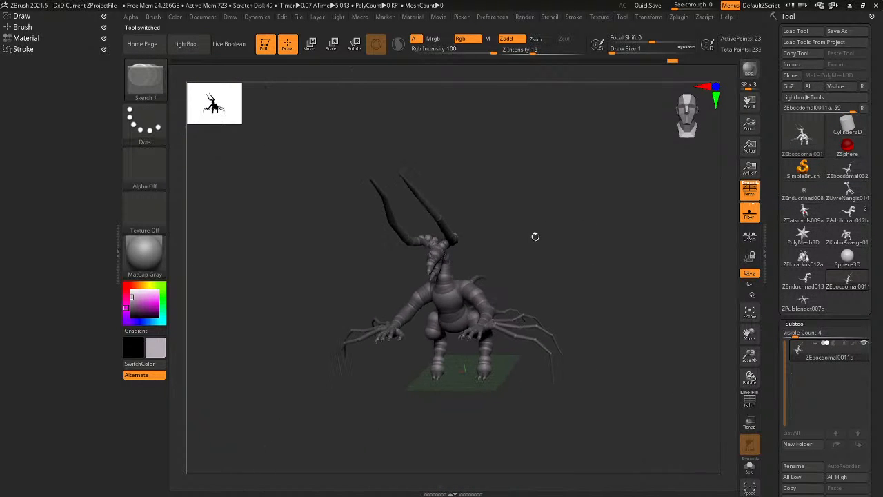
Return to ZPulslendet007a and examine the creature from the front and side.
{"action": "left_click", "coordinate": [803, 303]}
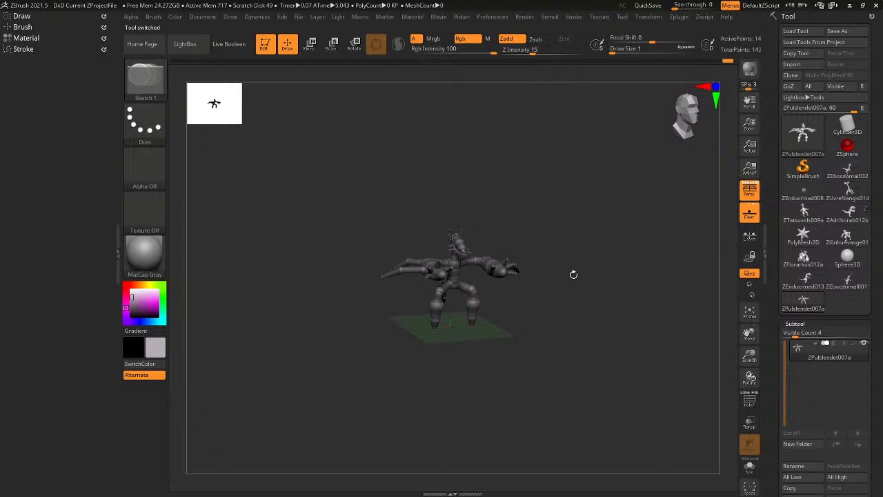
{"action": "left_click_drag", "start_coordinate": [550, 279], "coordinate": [606, 328], "text": "alt"}
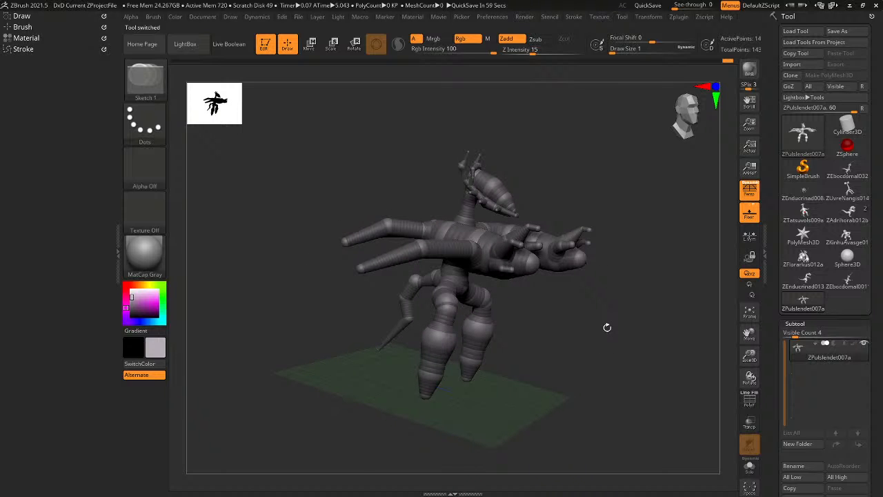
{"action": "left_click_drag", "start_coordinate": [595, 320], "coordinate": [468, 283]}
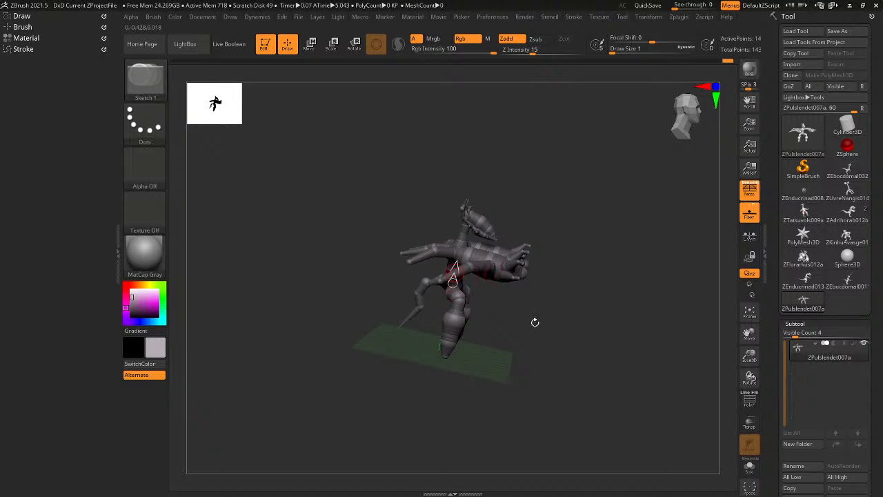
{"action": "left_click_drag", "start_coordinate": [578, 291], "coordinate": [532, 282]}
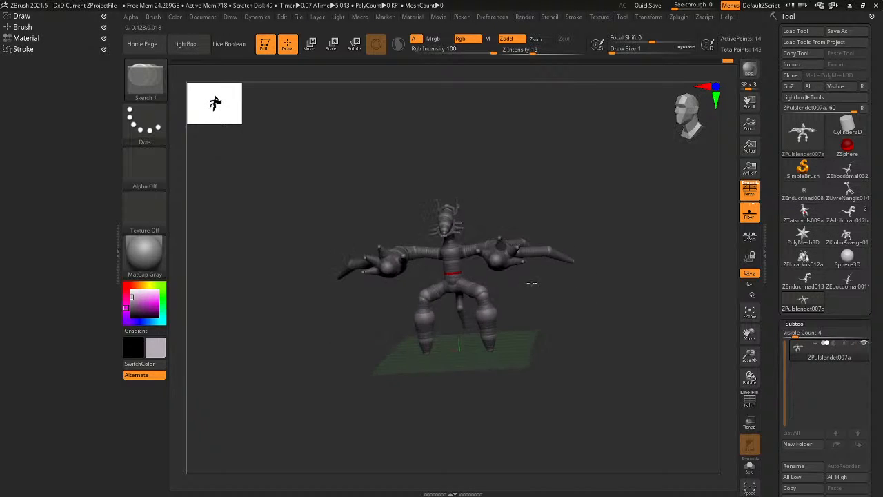
{"action": "left_click_drag", "start_coordinate": [476, 340], "coordinate": [678, 115]}
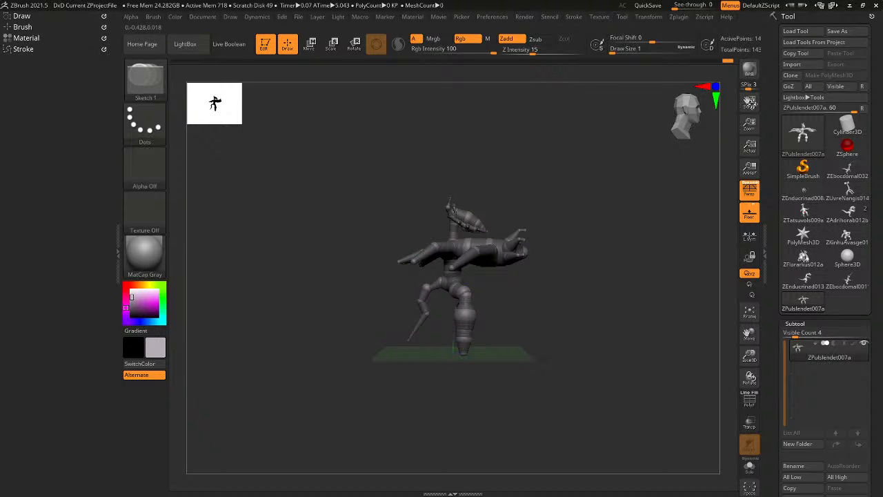
Save the project as DxD Current ZProjectFile in the DxD folder, overwriting the existing file.
{"action": "left_click", "coordinate": [298, 16]}
{"action": "left_click", "coordinate": [370, 36]}
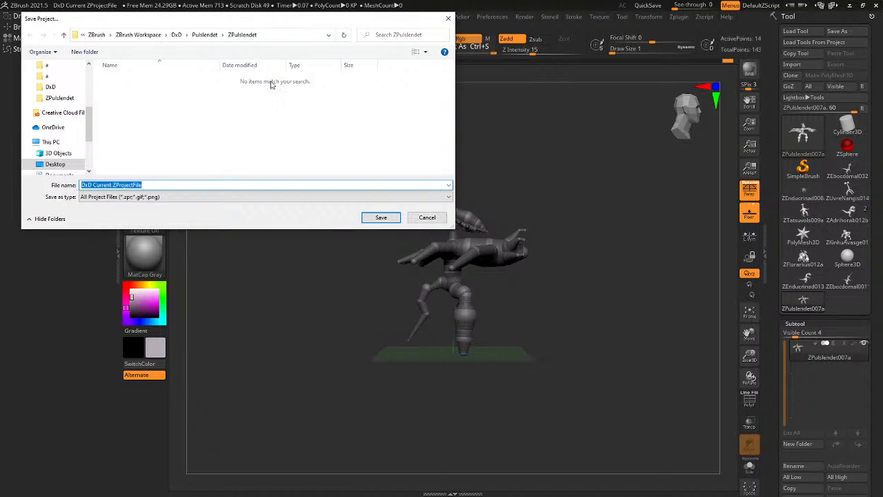
{"action": "left_click", "coordinate": [177, 36]}
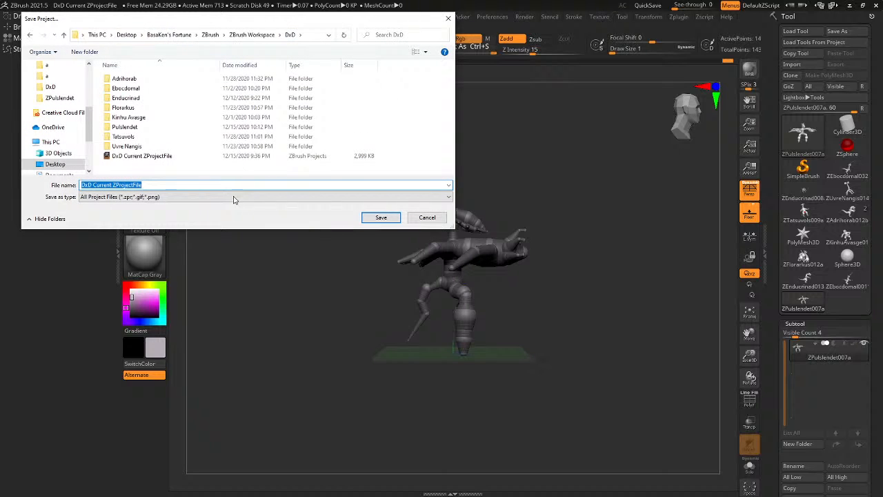
{"action": "left_click", "coordinate": [379, 218]}
{"action": "left_click", "coordinate": [463, 245]}
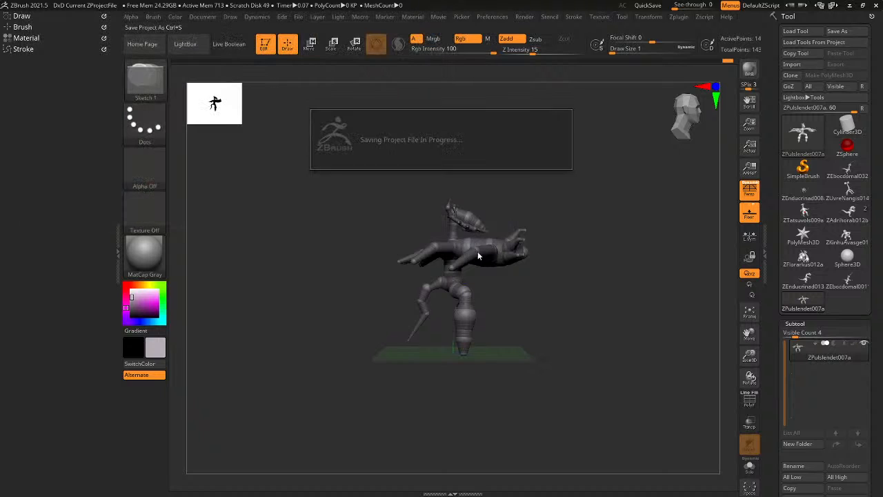